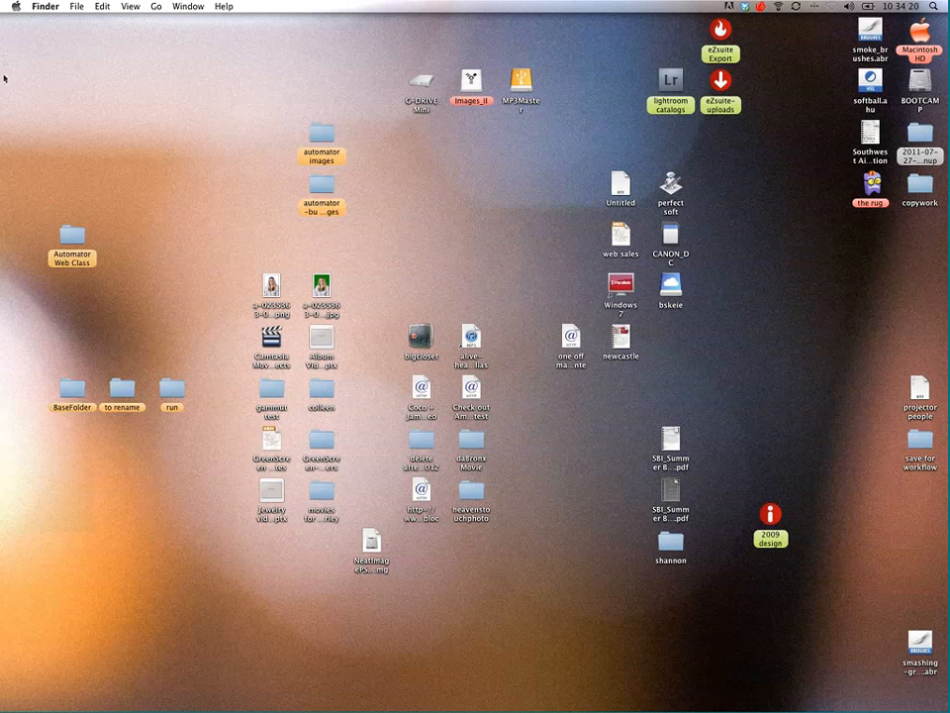
left_click_drag(2, 73, 0, 144)
key("super+w")
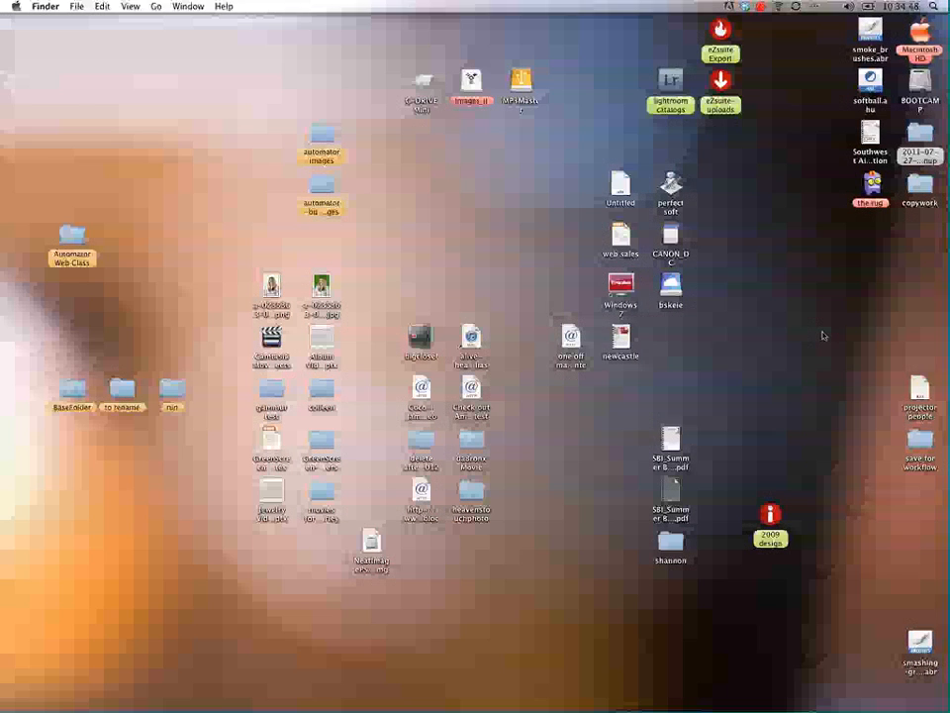
right_click(679, 305)
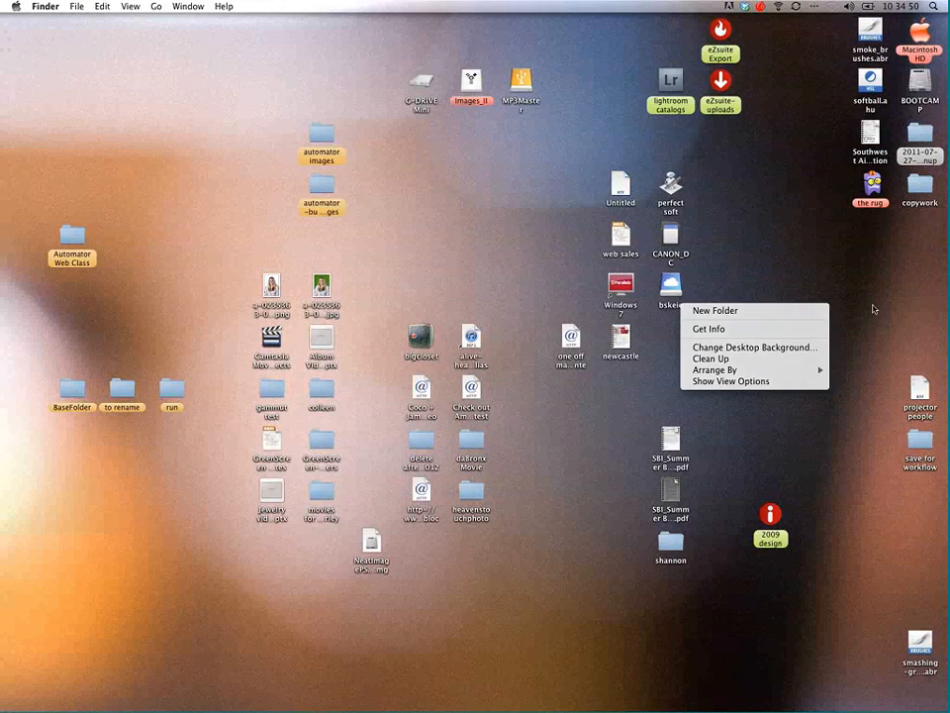
left_click(872, 308)
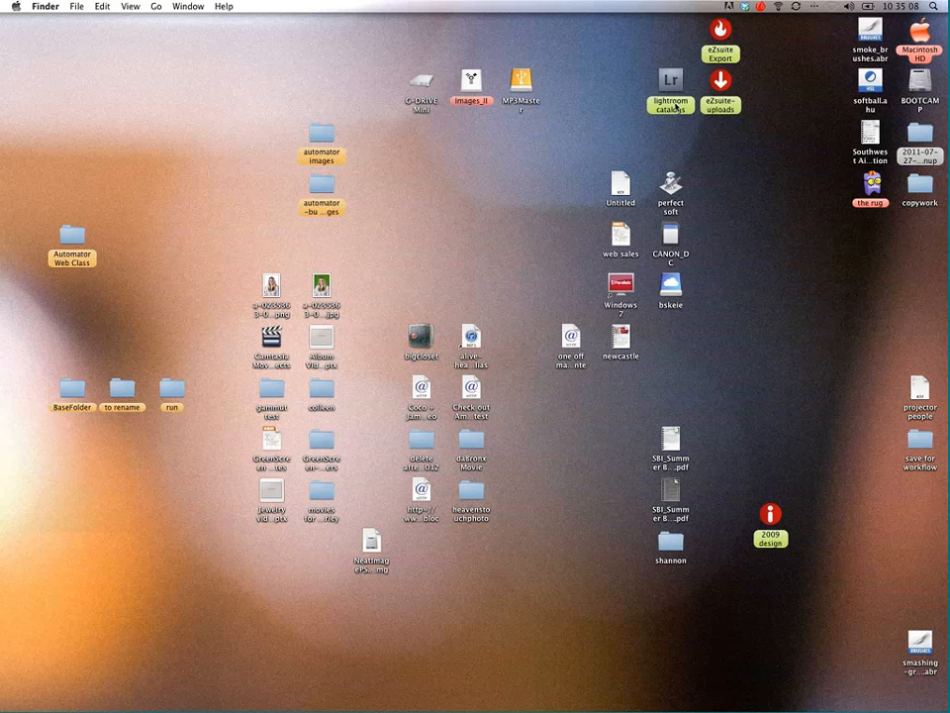
Move the lightroom catalogs icon away from the eZsuite icons and look at the label options for the daBronx Movie folder
left_click_drag(666, 93, 629, 102)
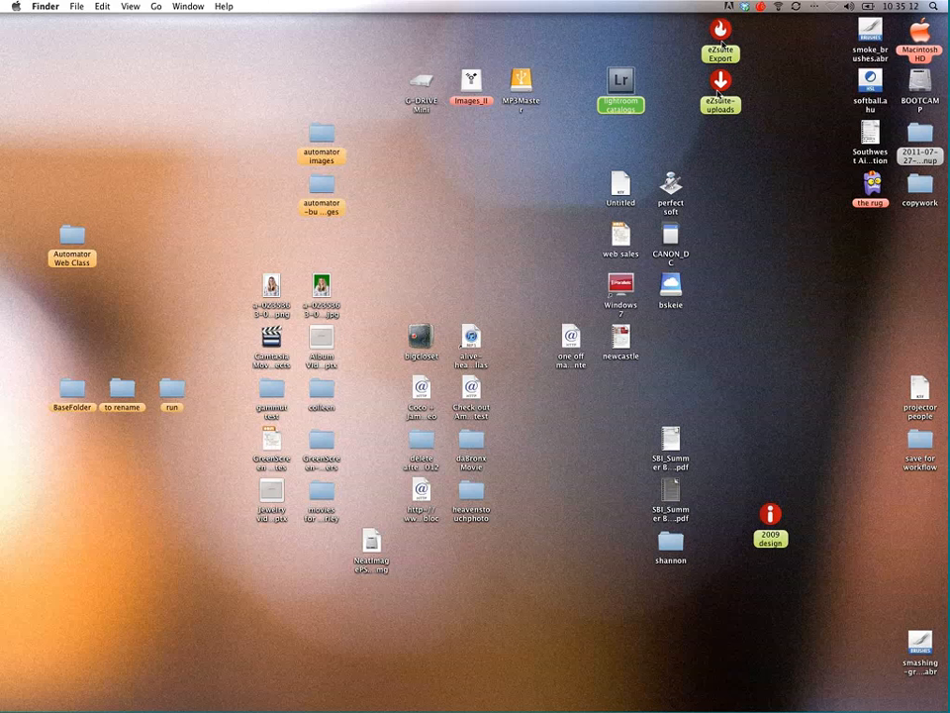
left_click(657, 118)
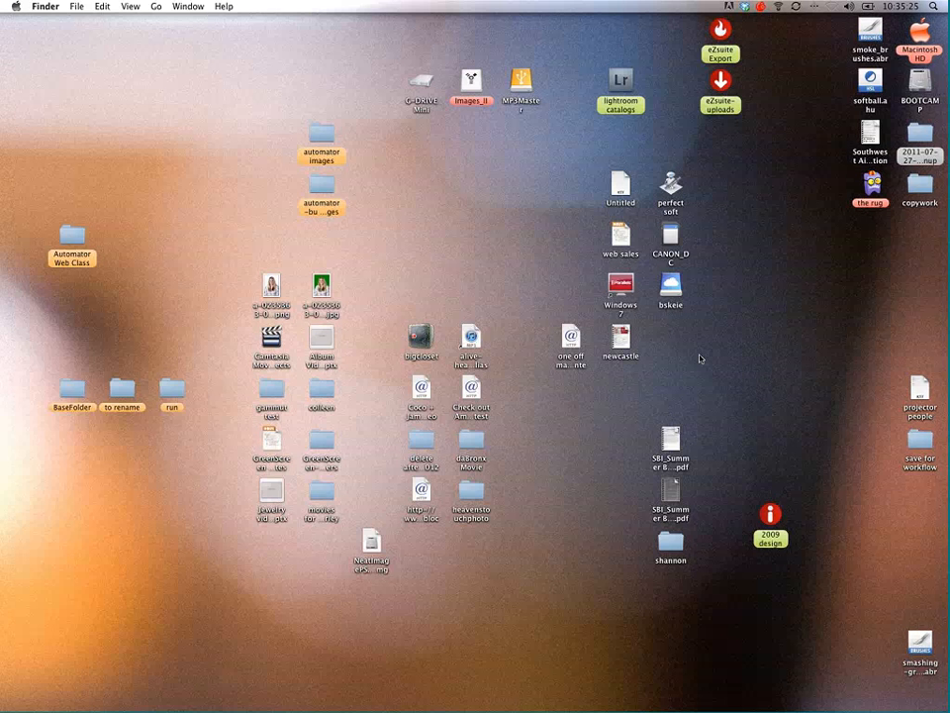
right_click(473, 440)
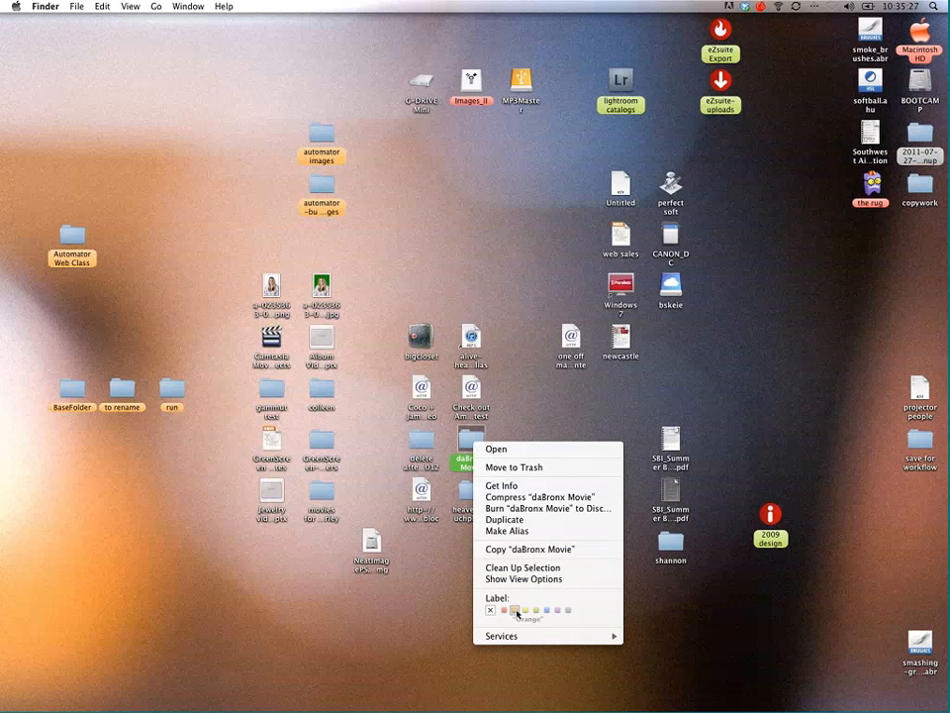
left_click(595, 428)
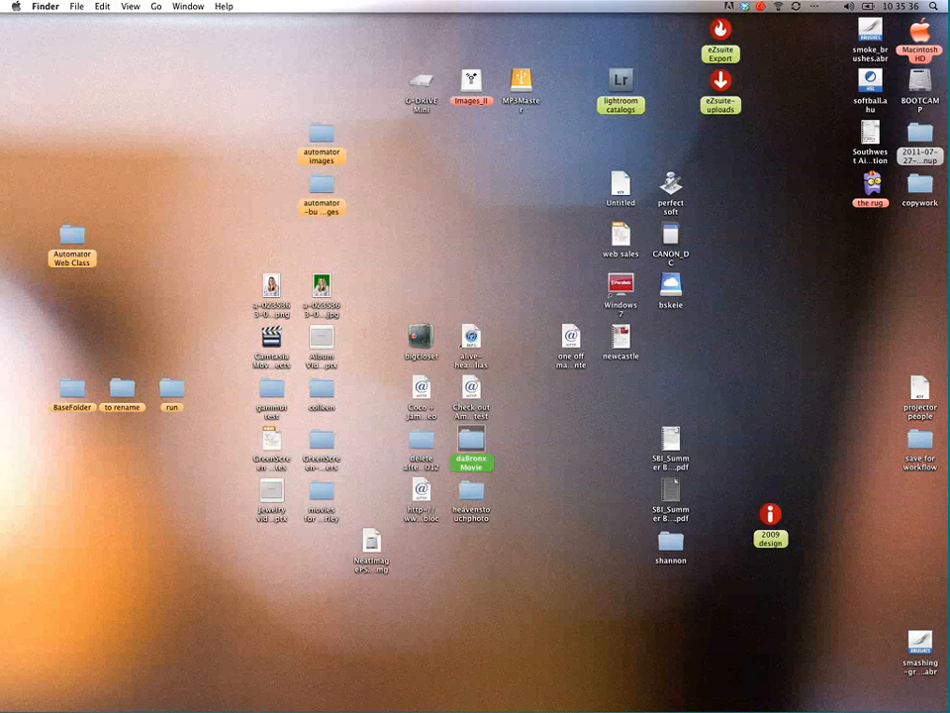
Run the cleanup automation from the ~Automators for startups stack to tidy the desktop
left_click(922, 619)
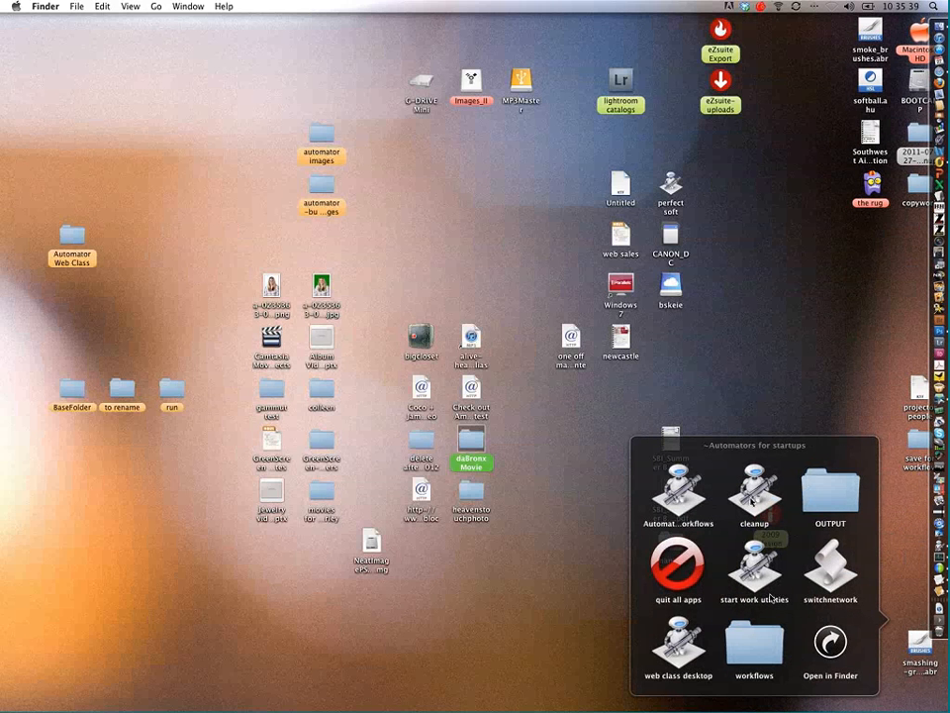
left_click(753, 496)
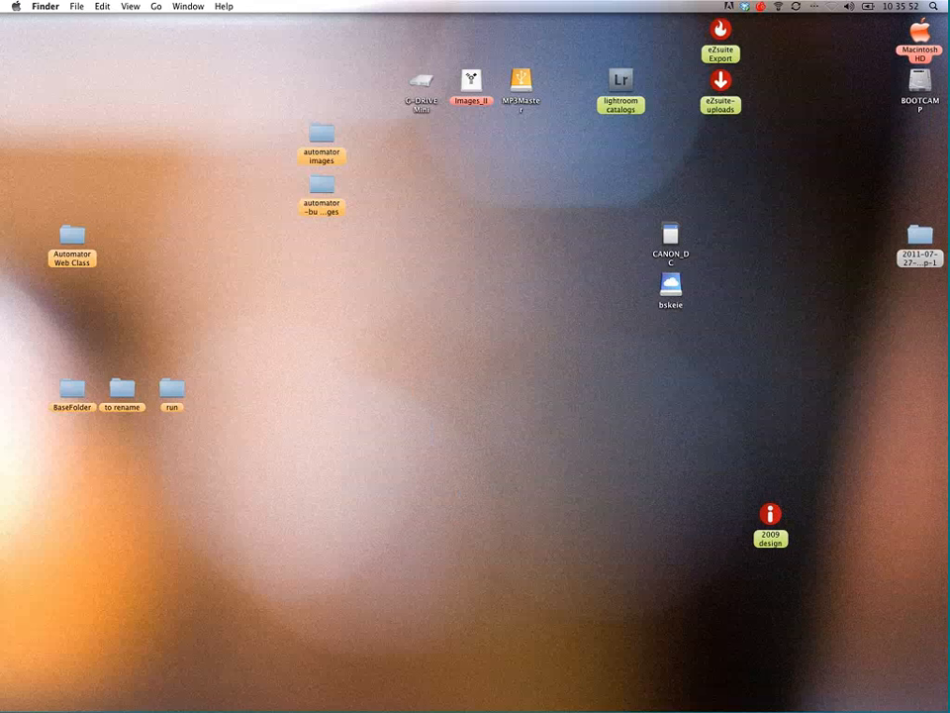
Line up the lightroom catalogs and 2009 design icons below the eZsuite icons, and move all orange-labelled folders together to the desktop's centre
left_click_drag(620, 82, 718, 135)
left_click_drag(770, 515, 724, 214)
left_click_drag(294, 123, 164, 297)
left_click_drag(181, 389, 6, 188)
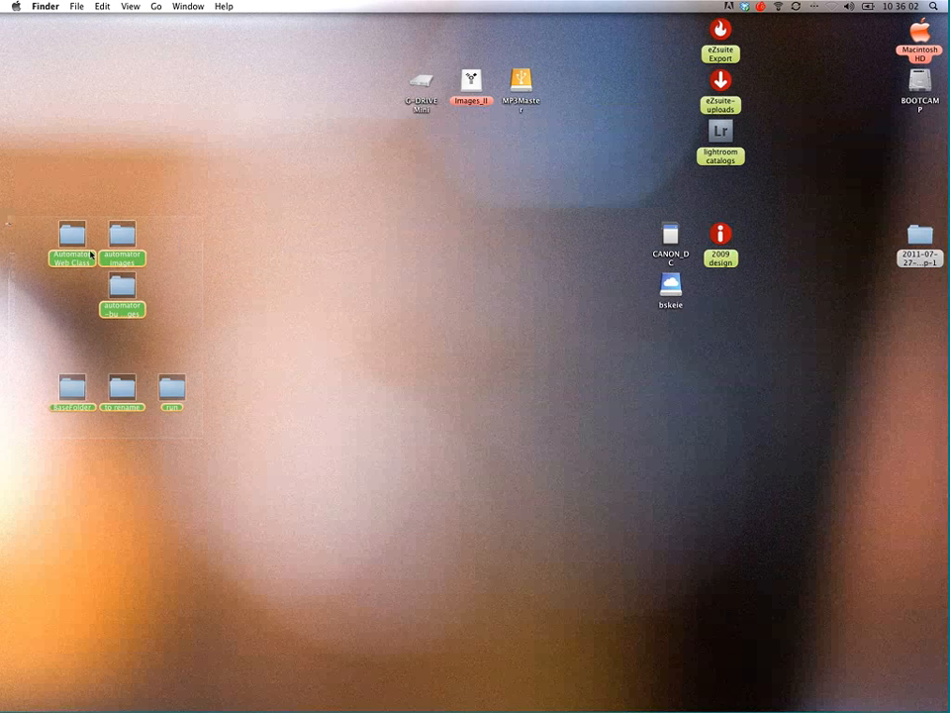
left_click_drag(87, 253, 509, 250)
left_click(338, 213)
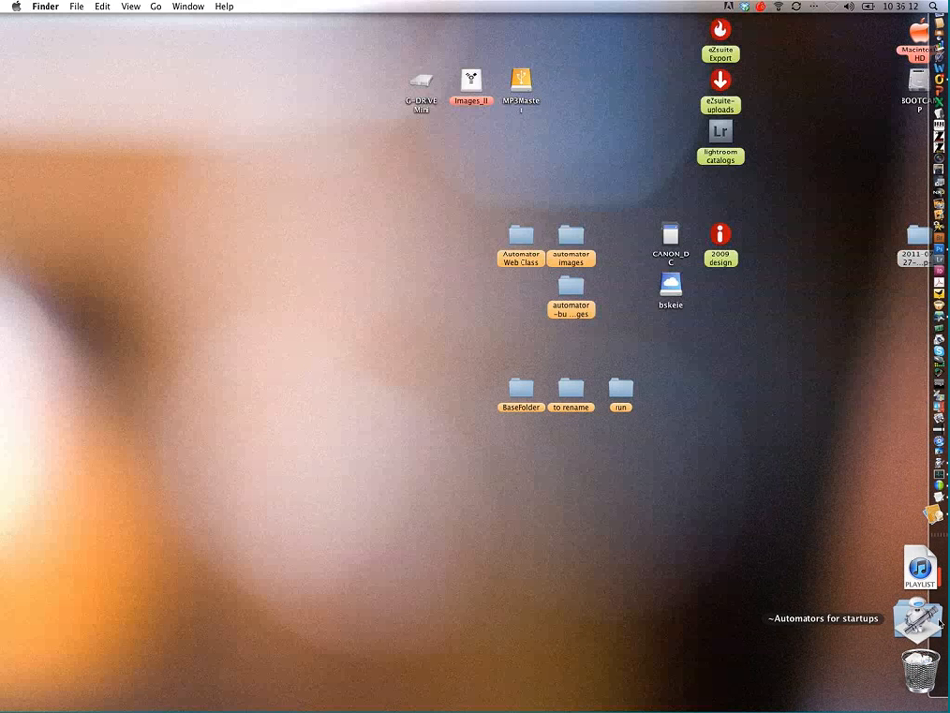
Run the web class desktop automation from the ~Automators for startups stack
left_click(919, 616)
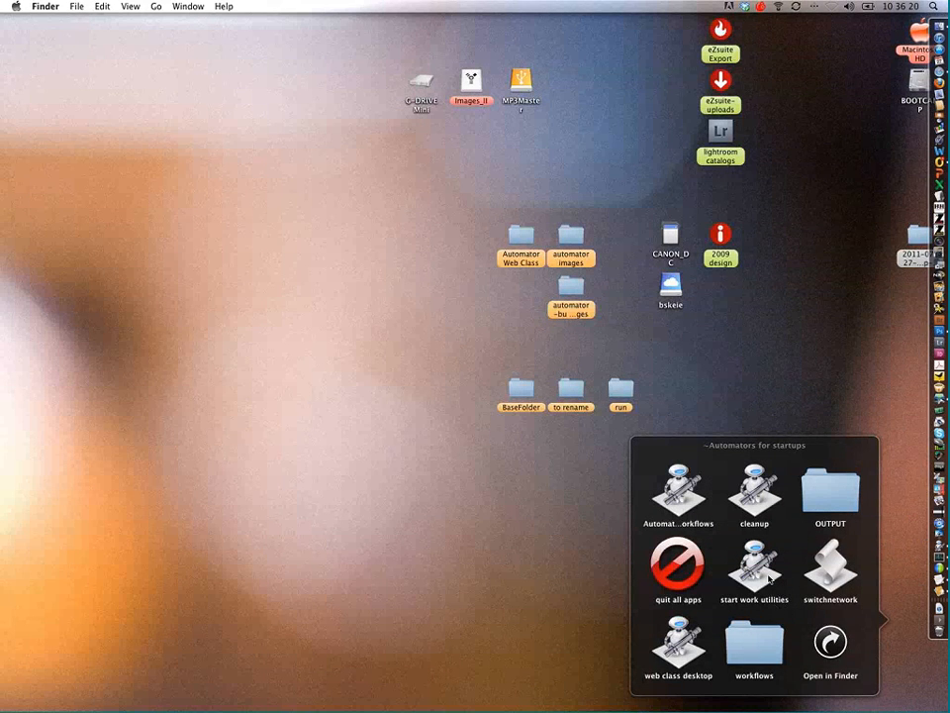
left_click(690, 650)
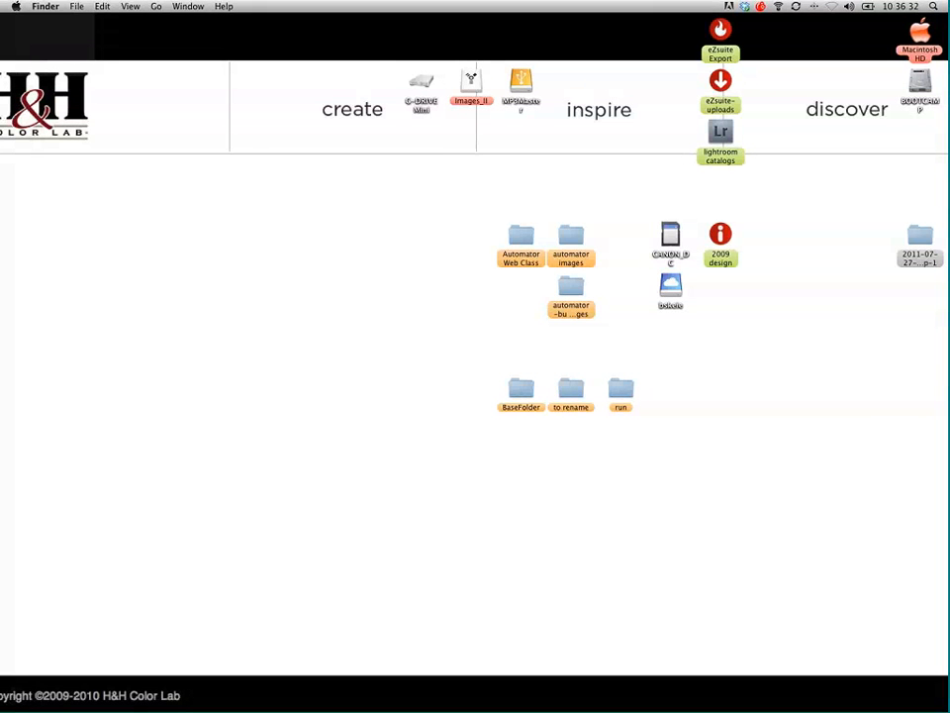
Sort the Applications folder by name in ascending order and find the Automator application in it
left_click_drag(0, 206, 634, 193)
left_click_drag(720, 442, 717, 325)
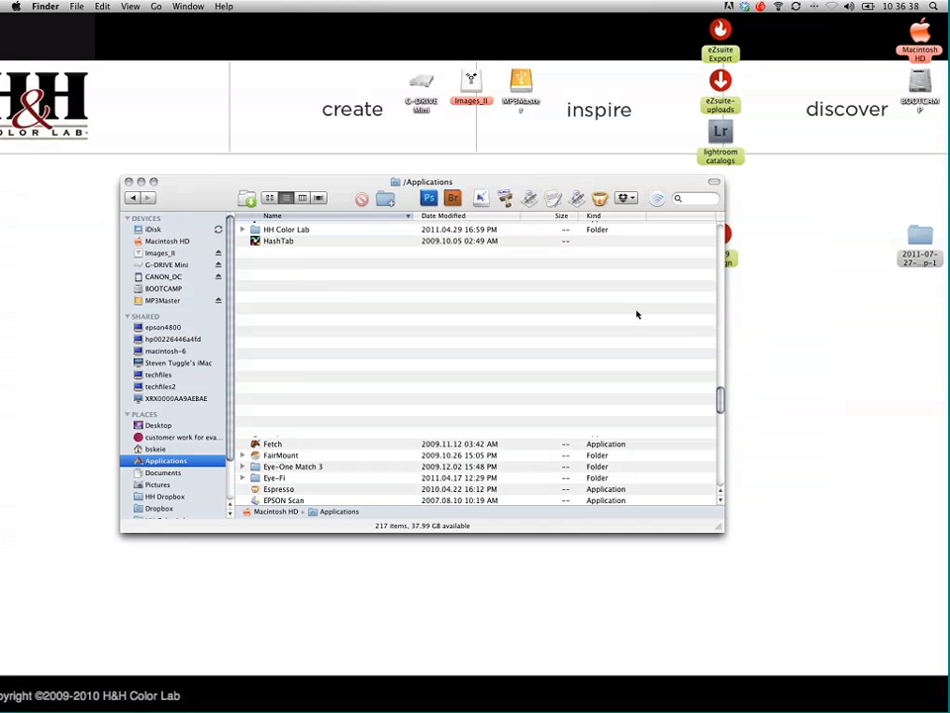
left_click(334, 217)
type("au")
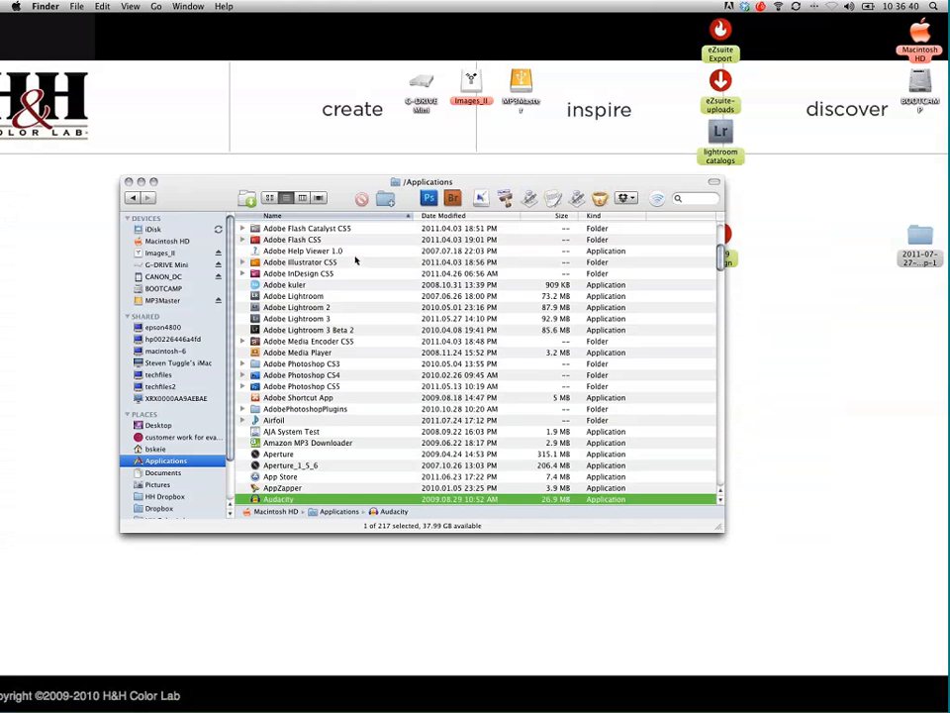
type("t")
scroll(361, 287, "down", 3)
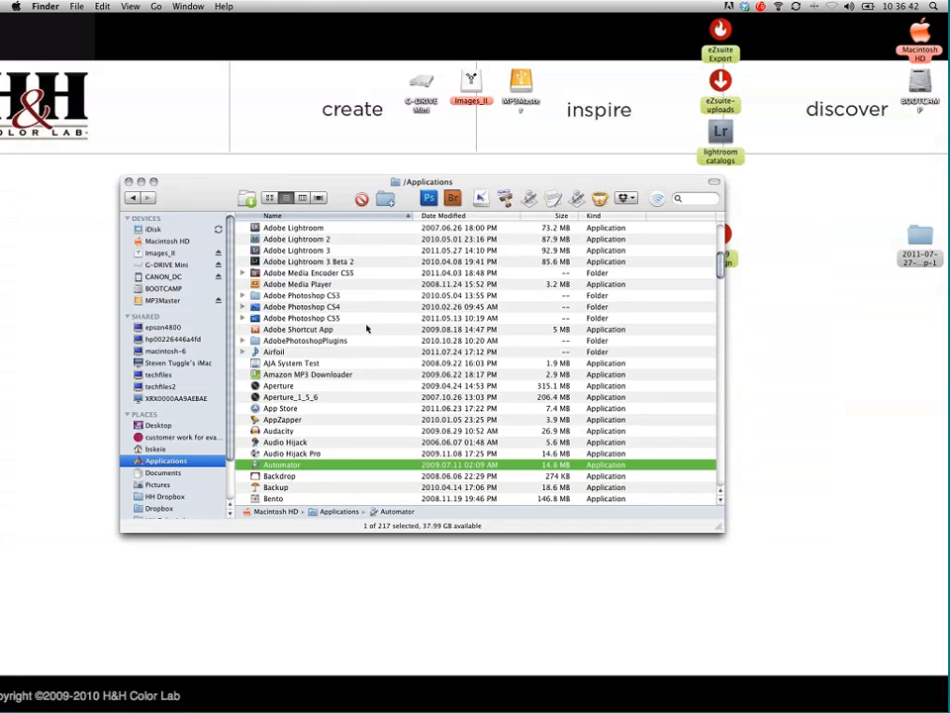
Show the Applications folder as icons, enlarge its window and reduce the icon size so several applications fit per row
key("super+1")
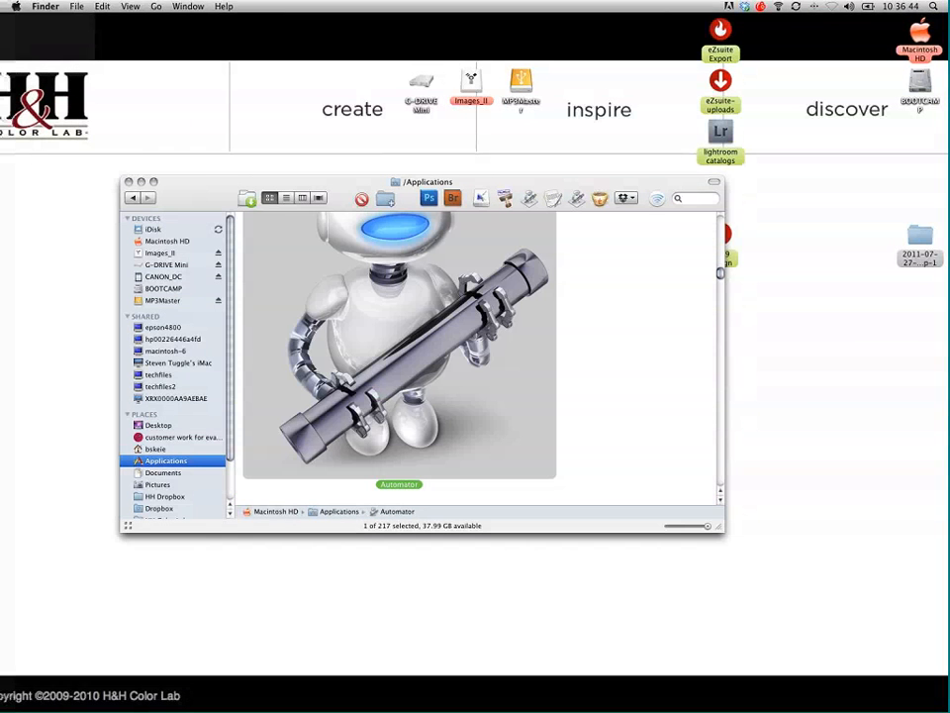
left_click_drag(720, 527, 766, 623)
left_click_drag(809, 298, 808, 299)
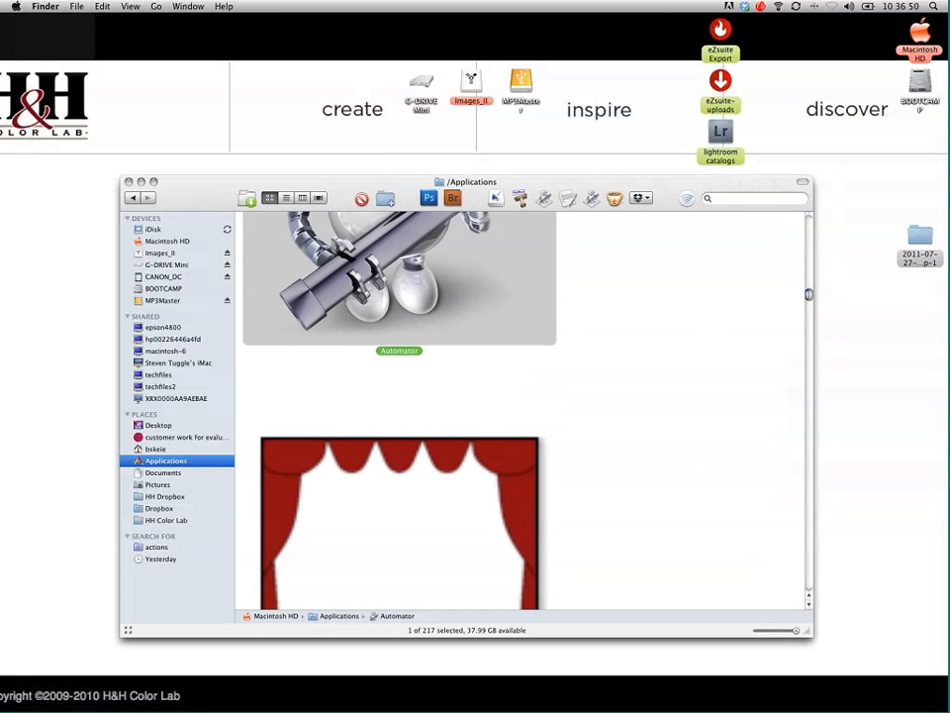
left_click_drag(792, 630, 769, 629)
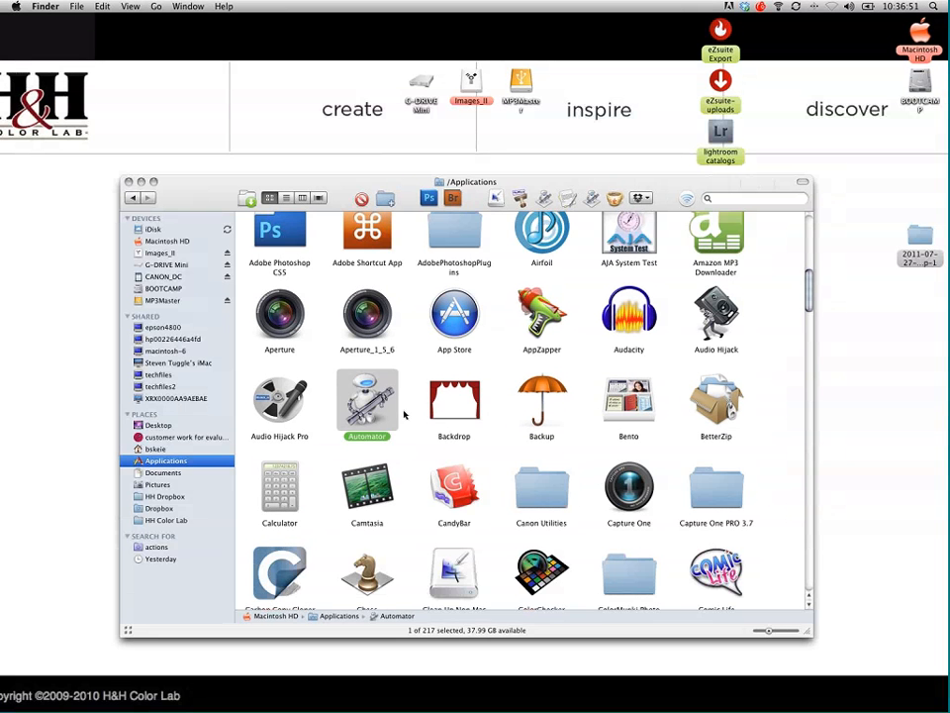
Launch Automator from the Applications folder
left_click(394, 449)
left_click(379, 404)
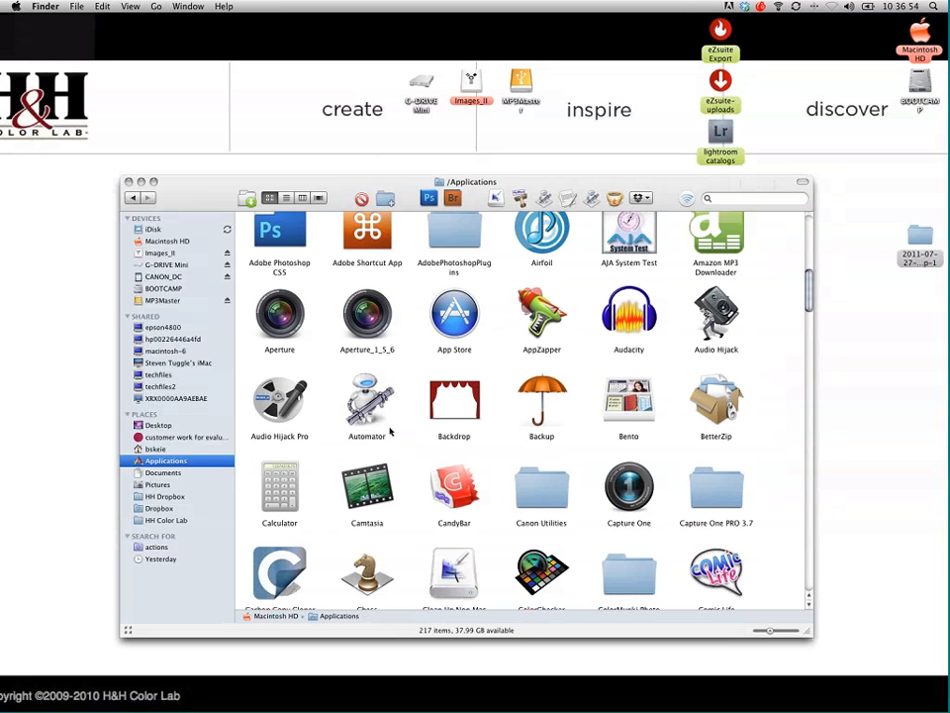
double_click(371, 411)
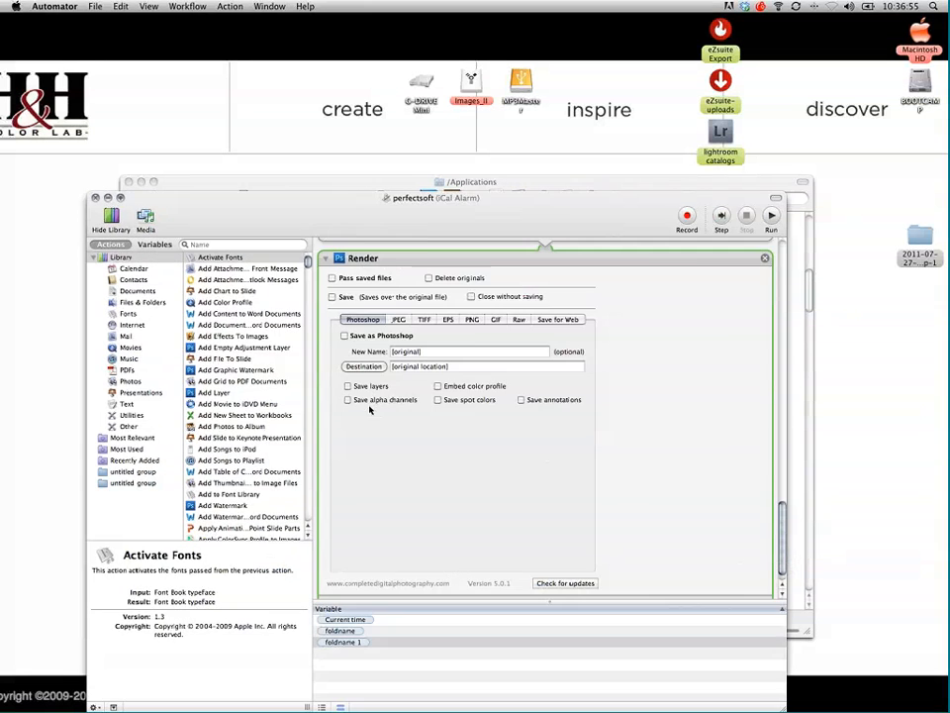
Minimize the perfectsoft workflow window and start a new Automator document
left_click(107, 199)
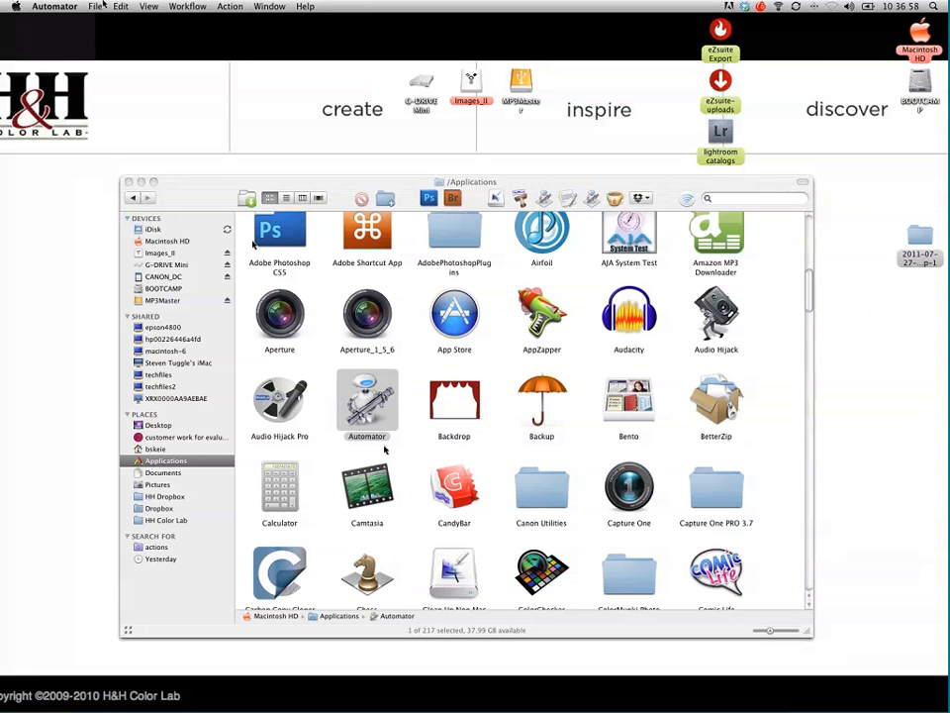
left_click(95, 7)
left_click(109, 20)
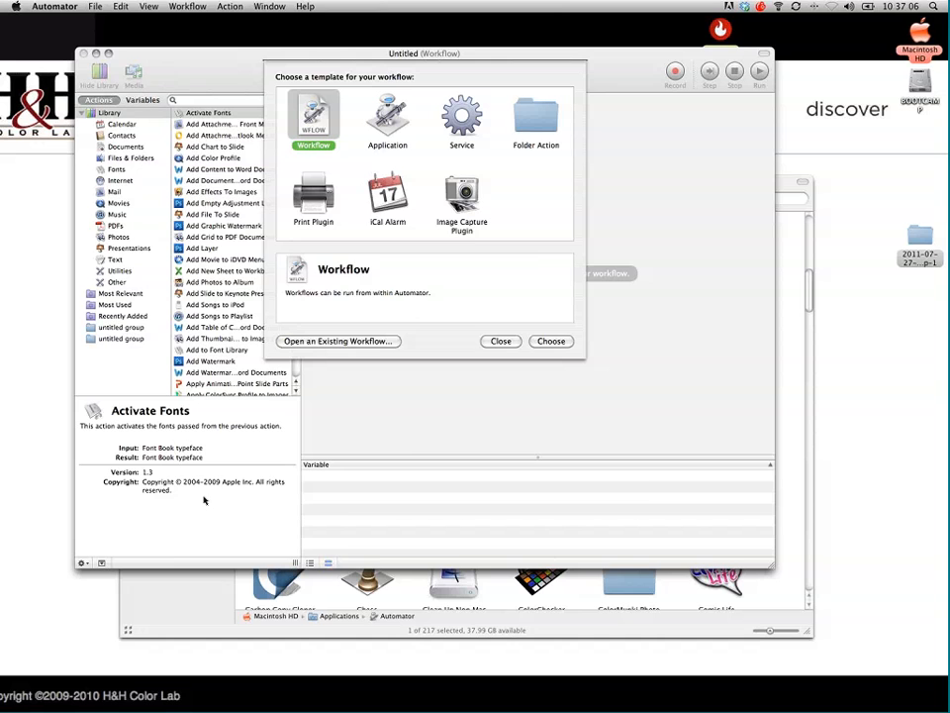
Switch to Finder, open the Automator Web Class folder on the Desktop and move its window out of the way
left_click(204, 583)
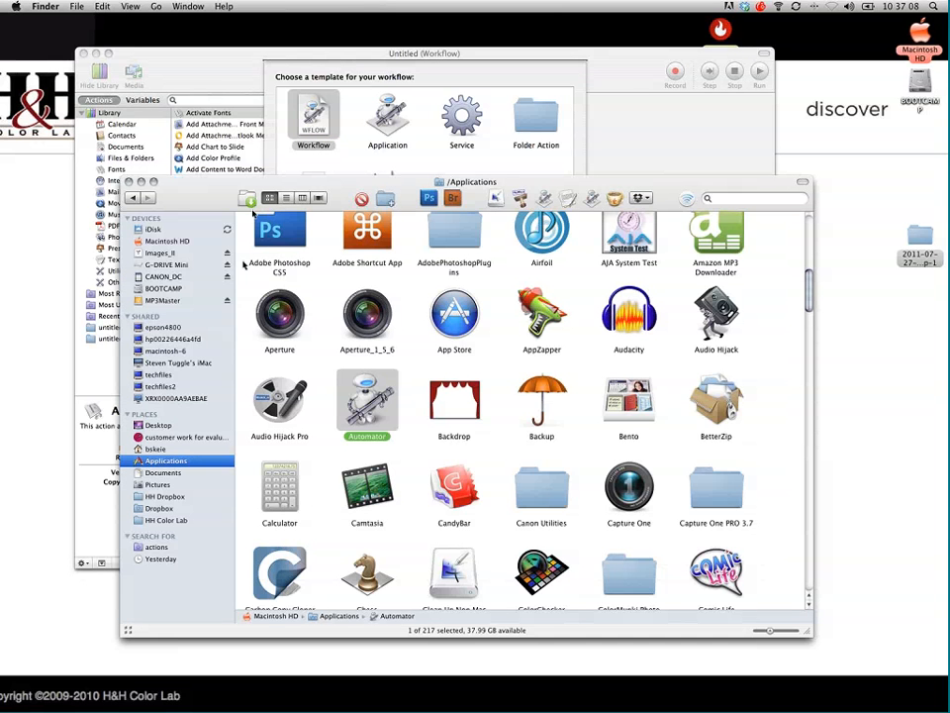
left_click(193, 424)
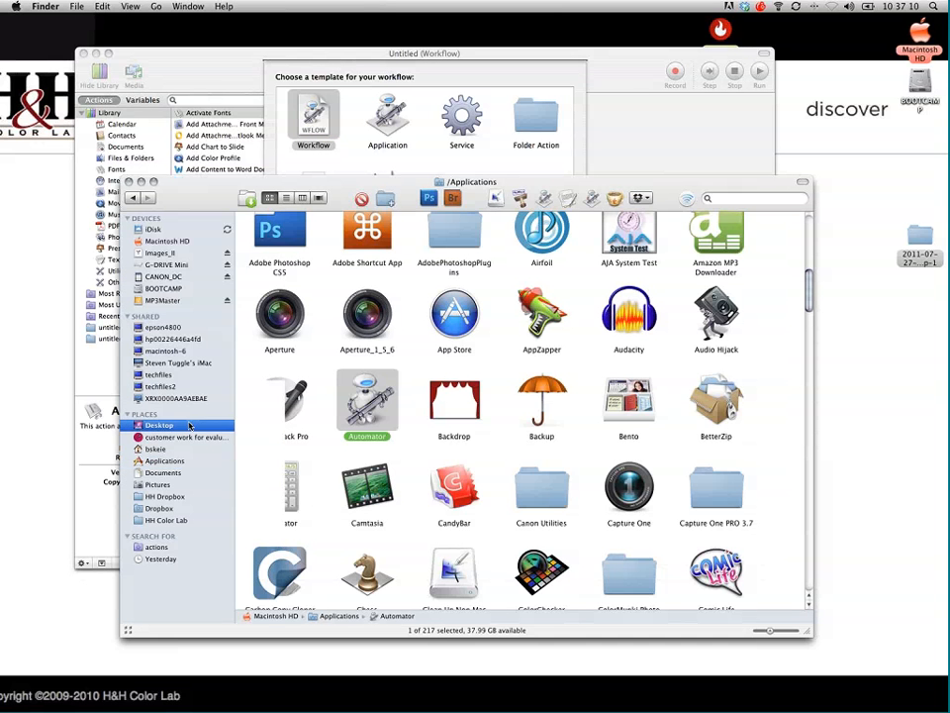
double_click(516, 237)
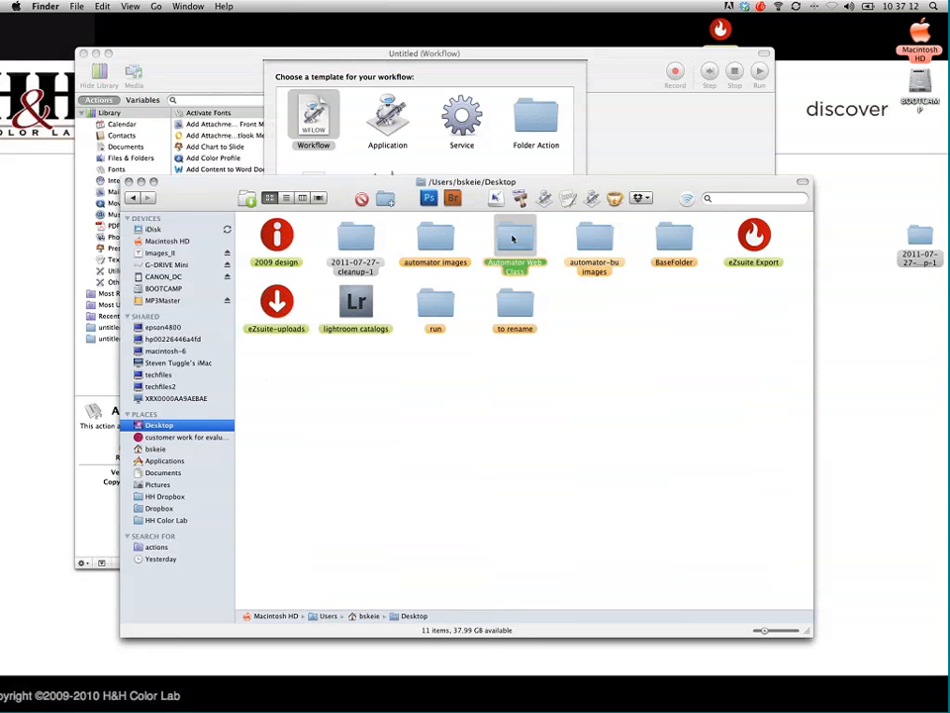
left_click_drag(690, 188, 0, 176)
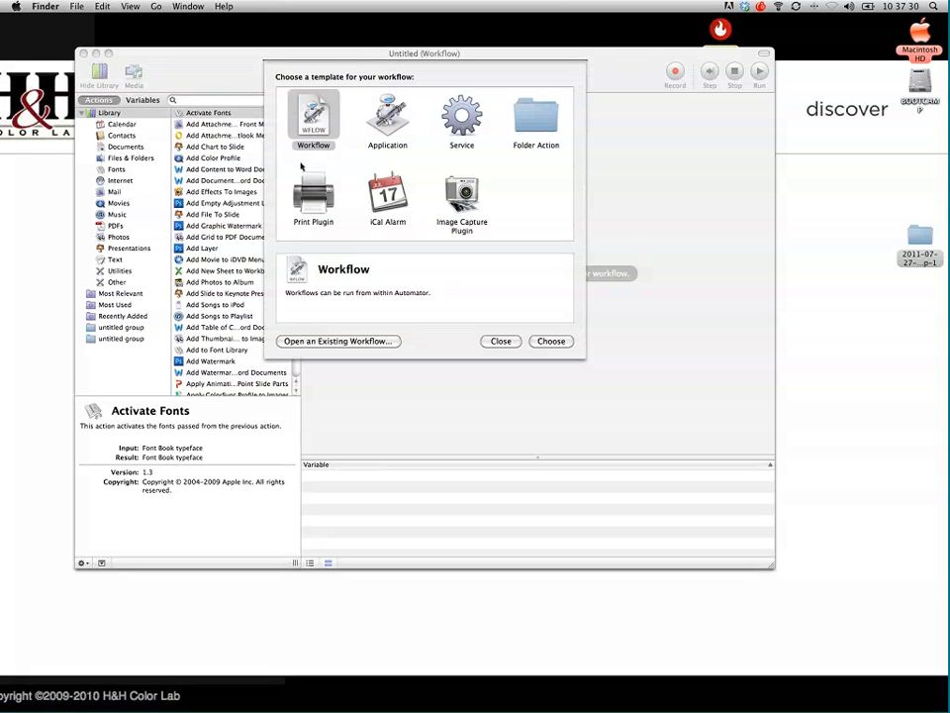
Examine the Workflow, Application, Service, Folder Action and iCal Alarm templates and their descriptions in the template chooser
left_click(319, 121)
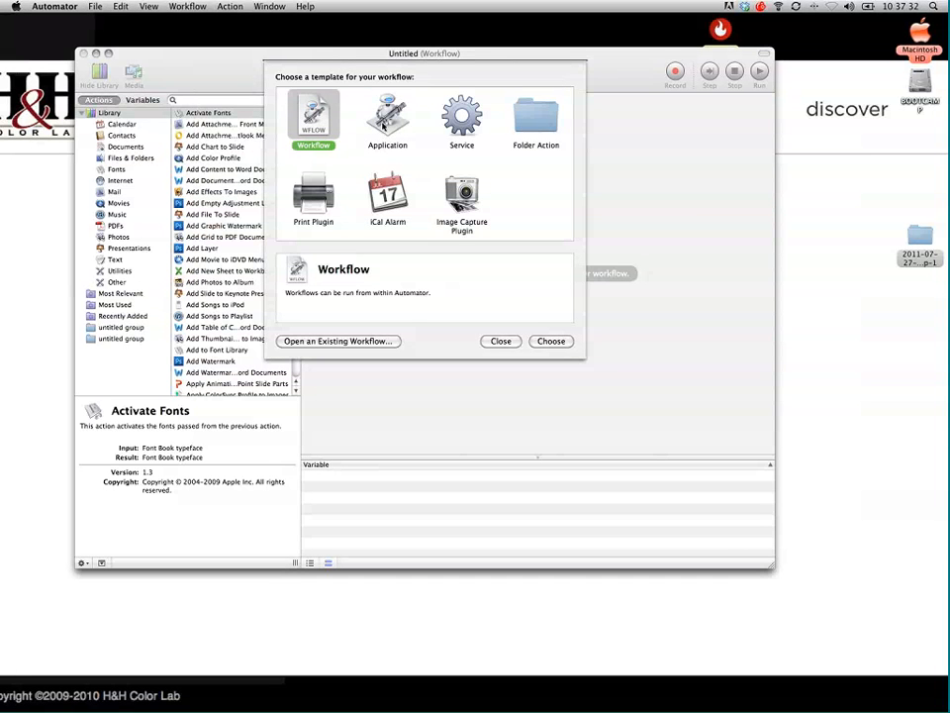
left_click(387, 117)
left_click(464, 124)
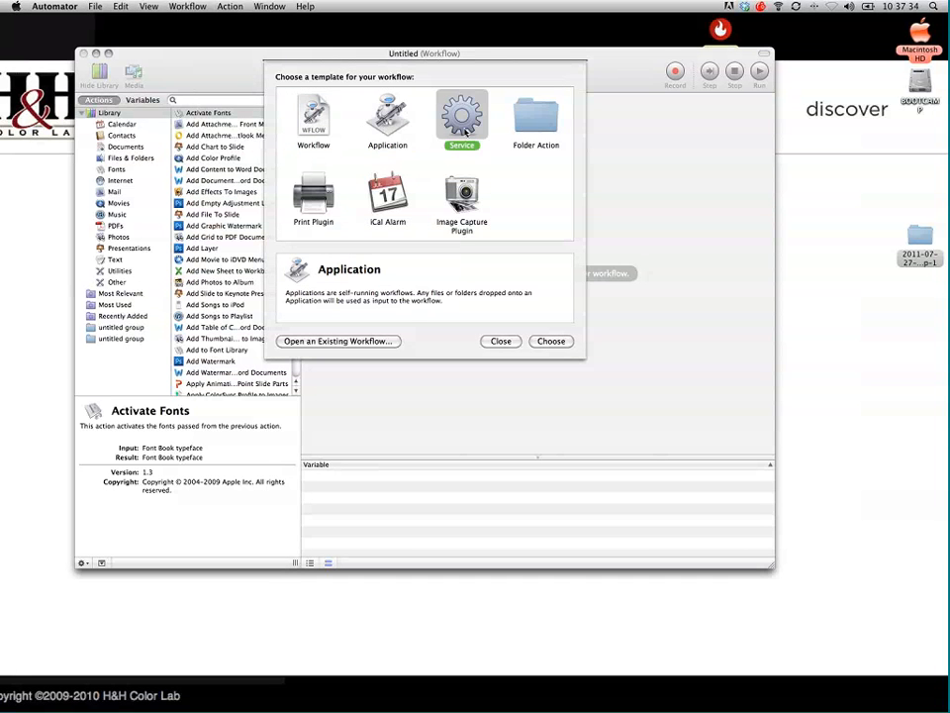
left_click(527, 127)
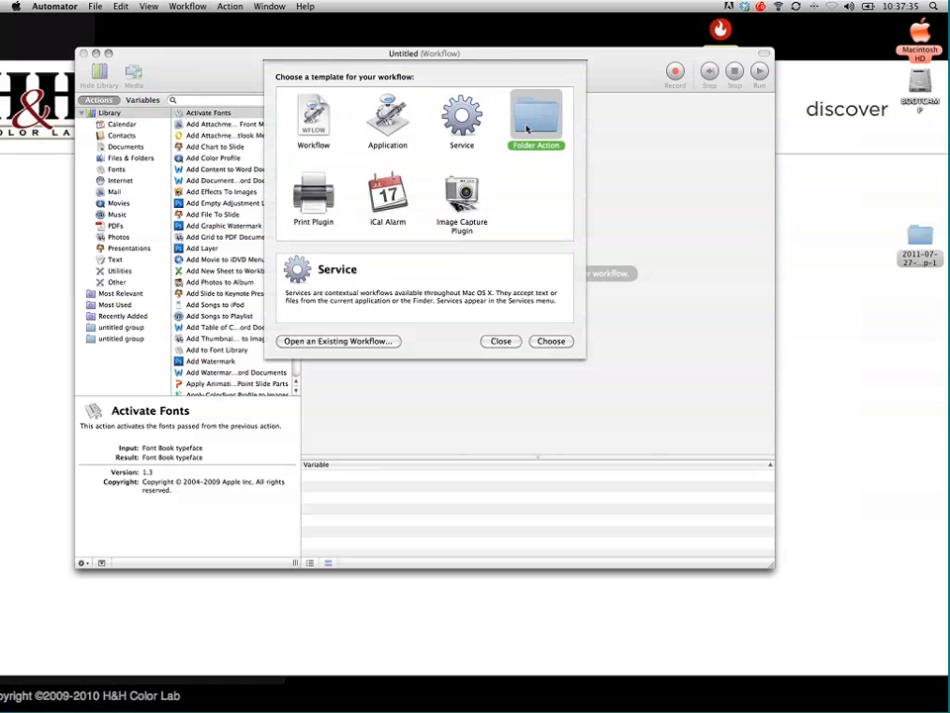
left_click(400, 180)
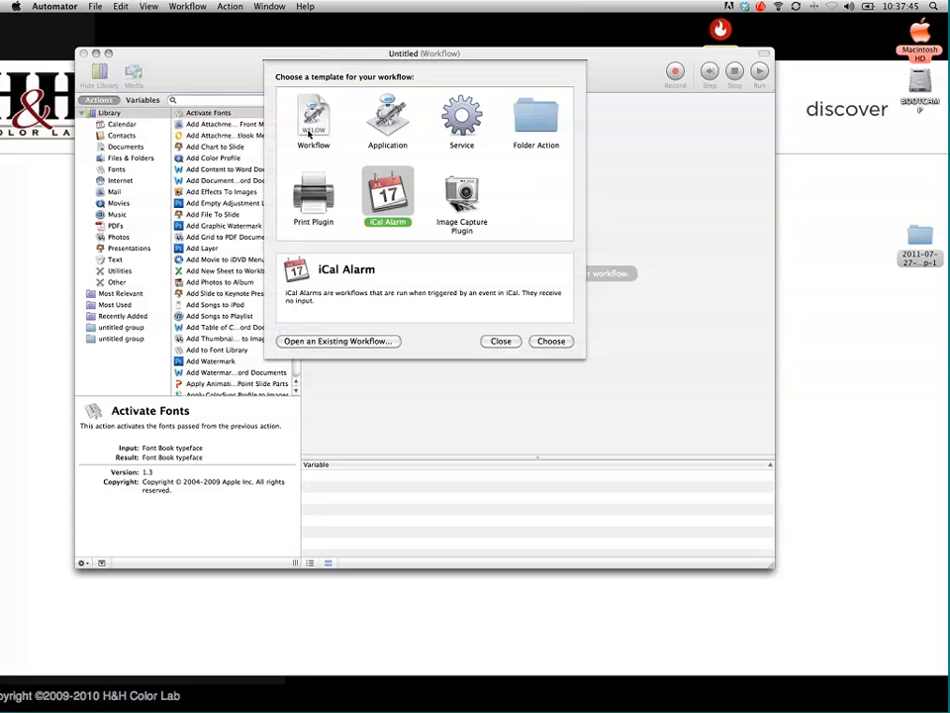
left_click(309, 132)
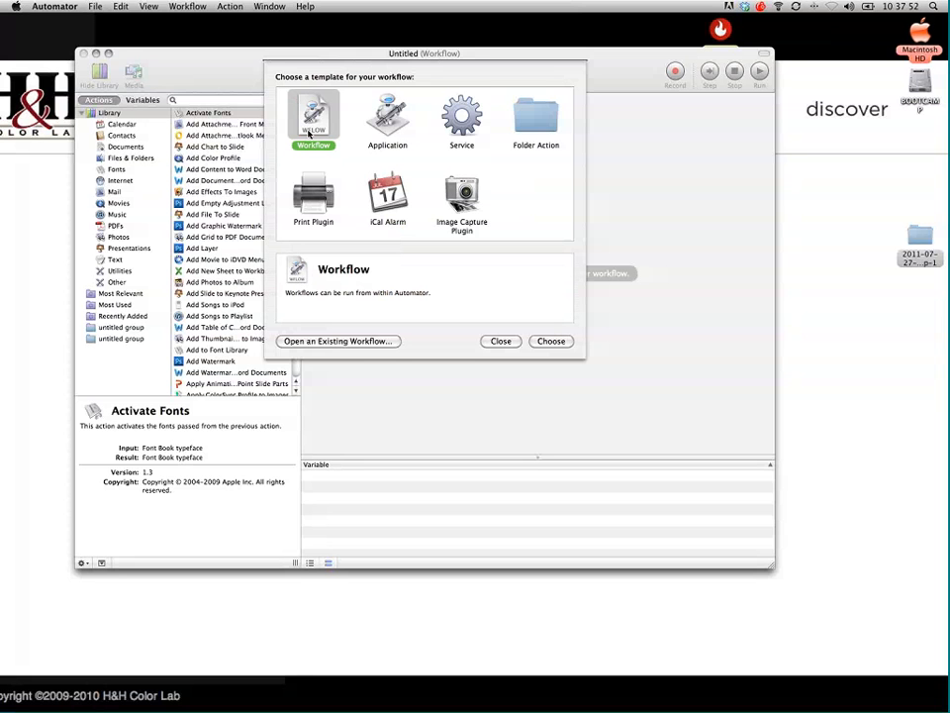
Open the folder structure automation workflow and look through its sequence of actions
left_click(59, 119)
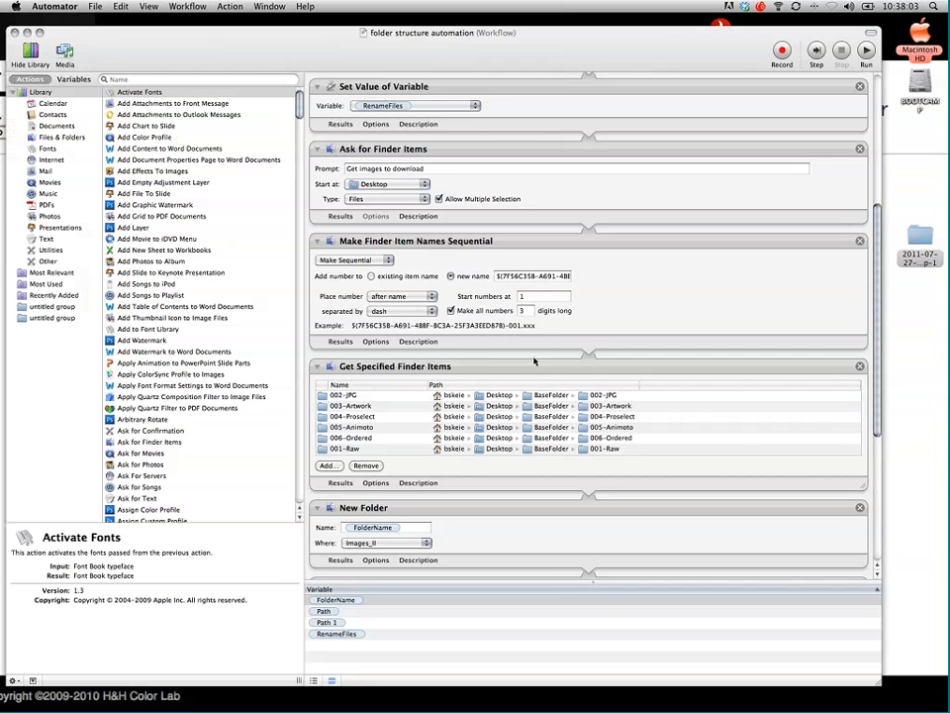
scroll(859, 242, "up", 5)
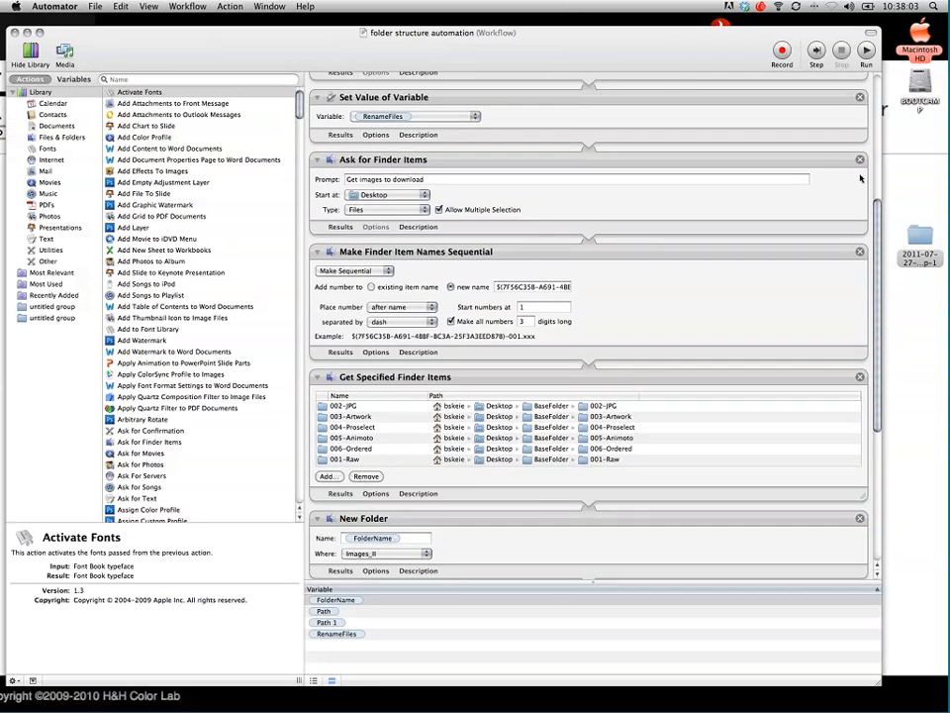
scroll(537, 128, "down", 3)
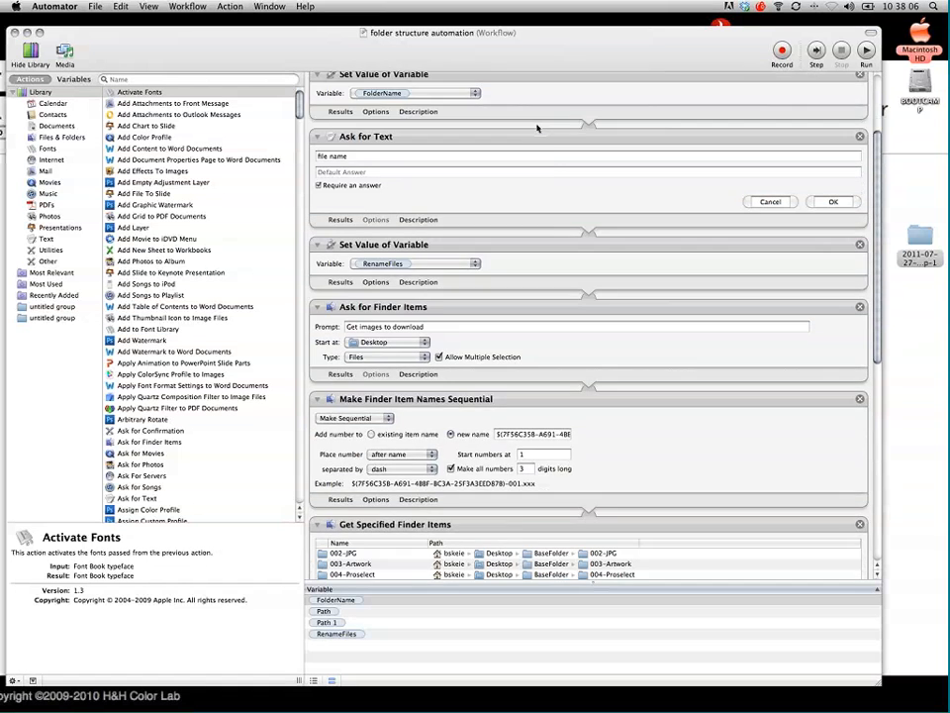
Look through the remaining actions of the folder structure automation workflow
scroll(537, 126, "down", 1)
scroll(538, 127, "down", 10)
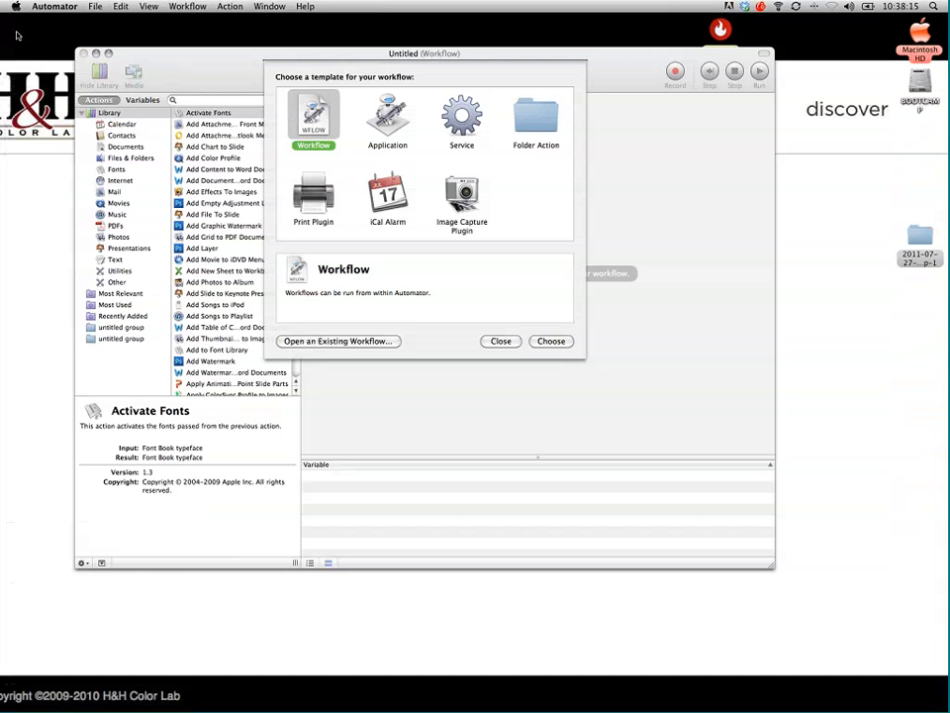
Compare the descriptions of the Application, Workflow and Service templates in the template chooser
left_click(387, 117)
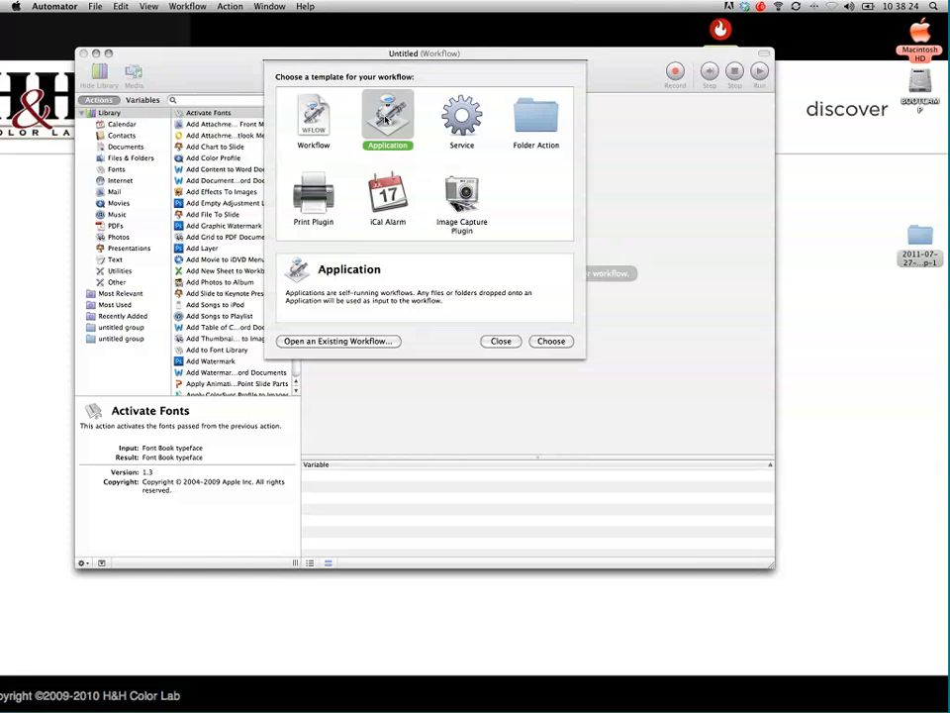
left_click(313, 147)
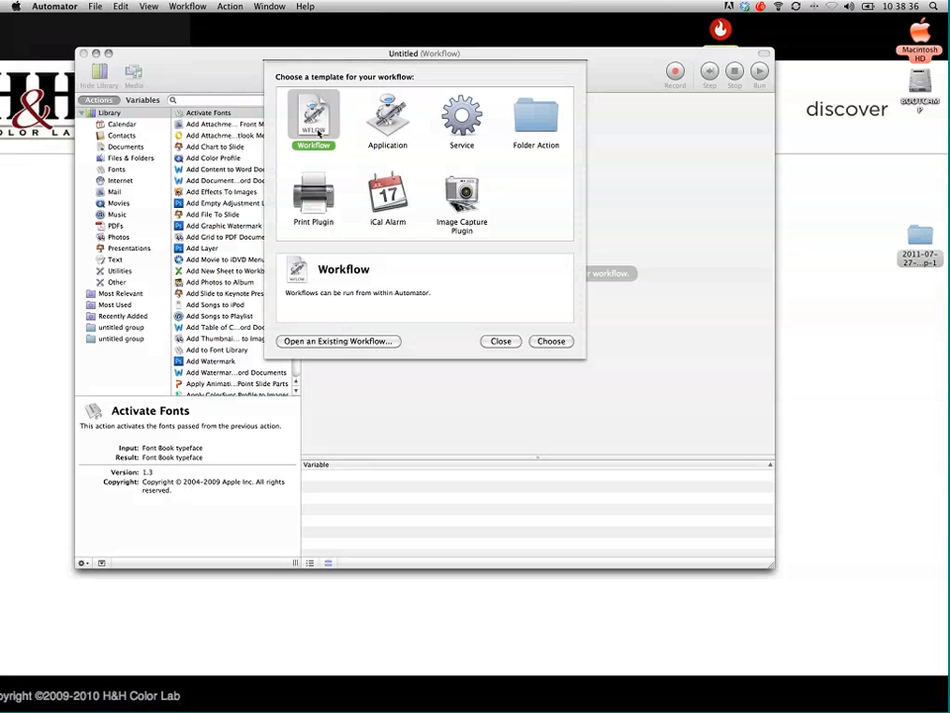
left_click(377, 137)
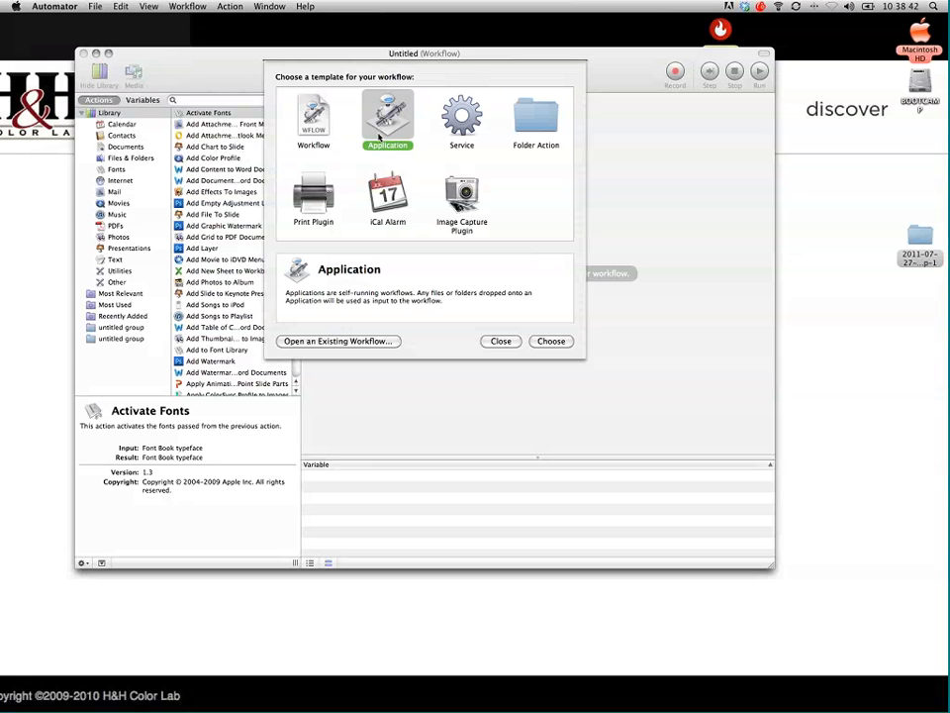
key("Left")
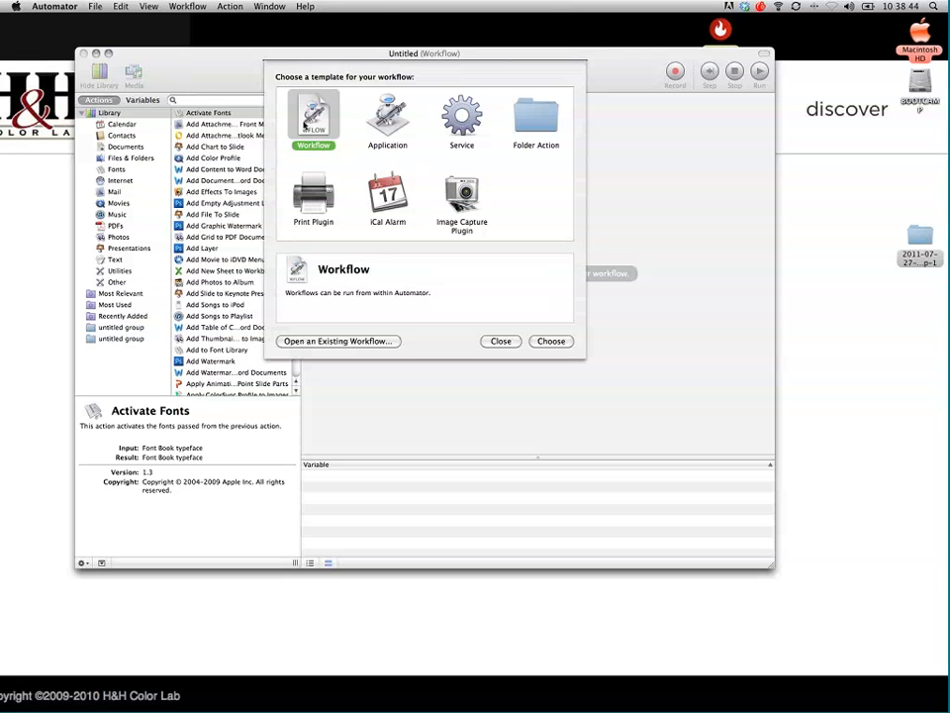
left_click(377, 120)
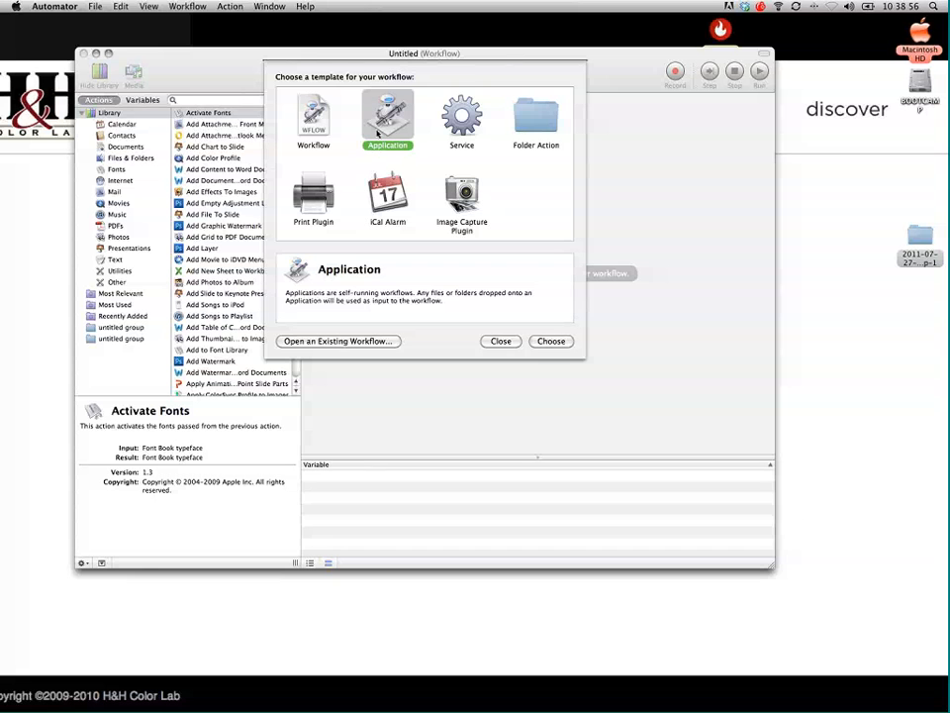
left_click(461, 116)
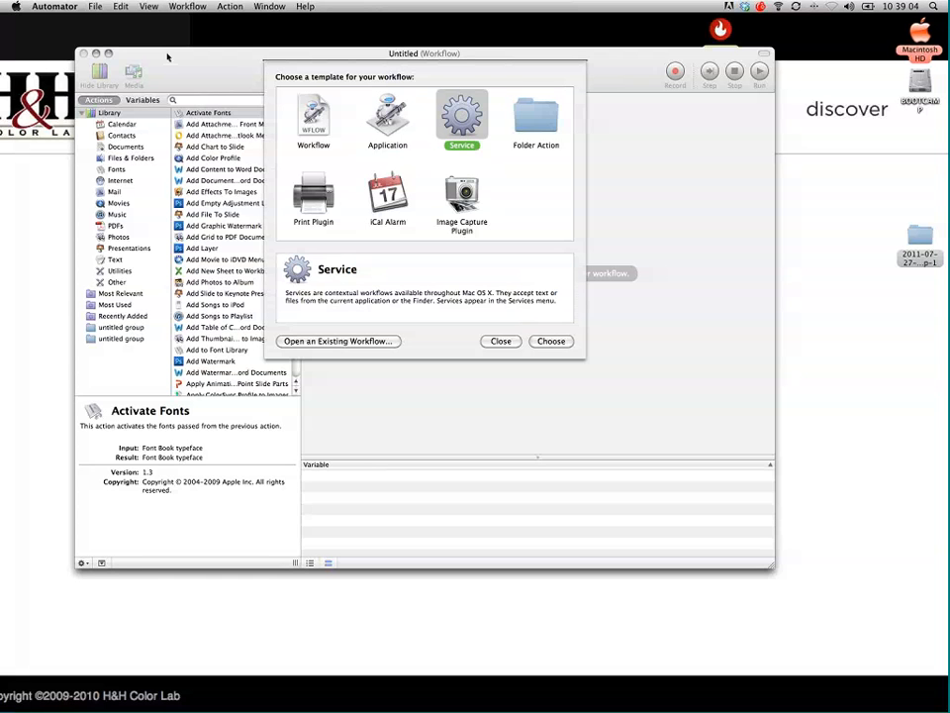
Switch to Finder, view its available services including DesktopCleanup, and return to the Automator template chooser
left_click(42, 18)
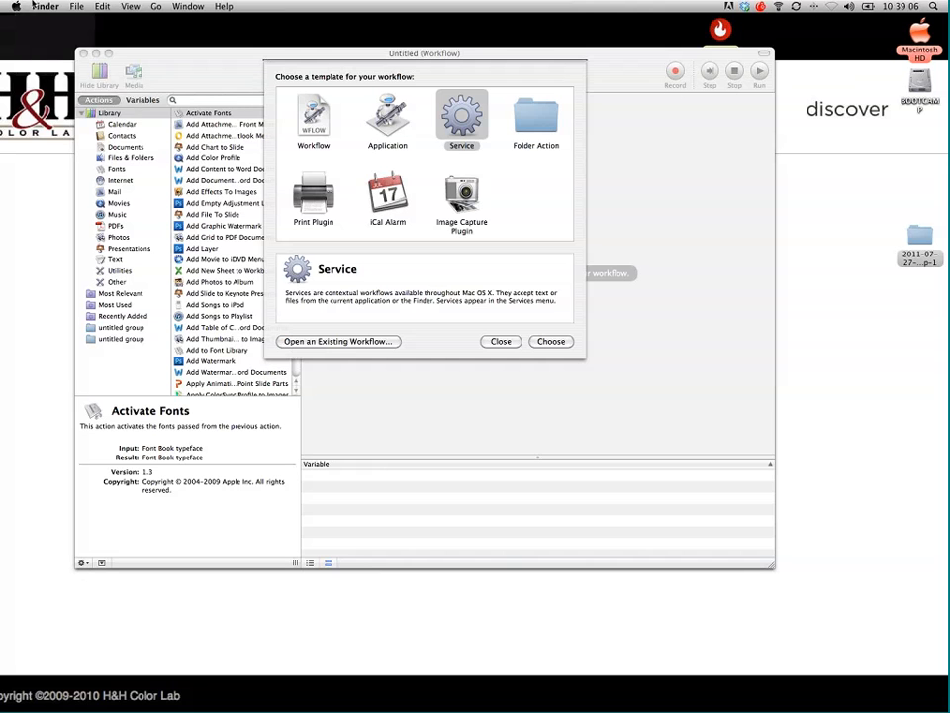
left_click(44, 7)
mouse_move(86, 89)
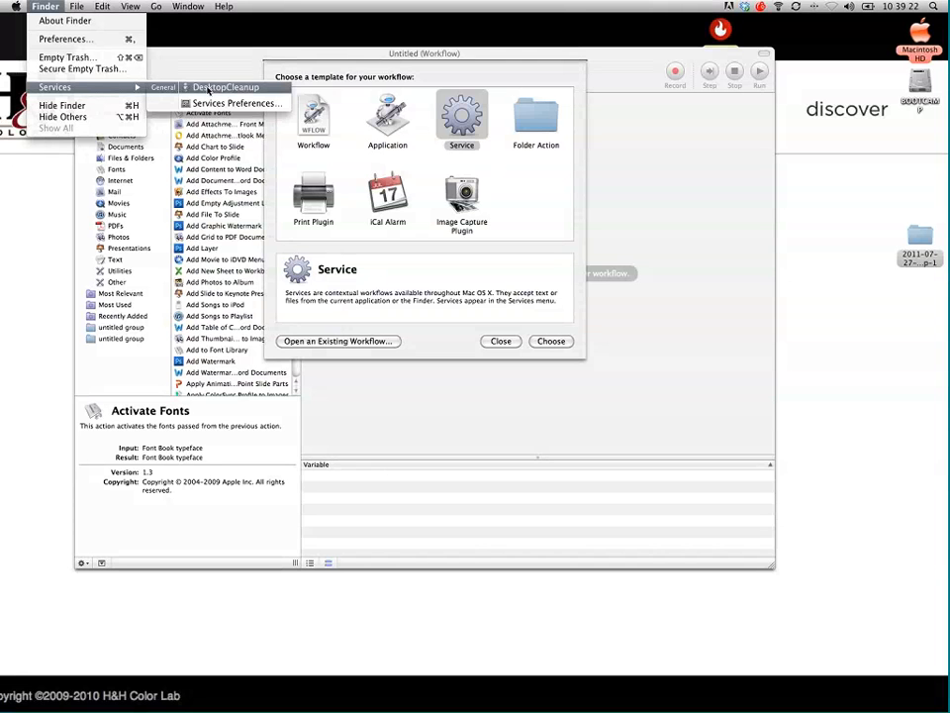
left_click(348, 61)
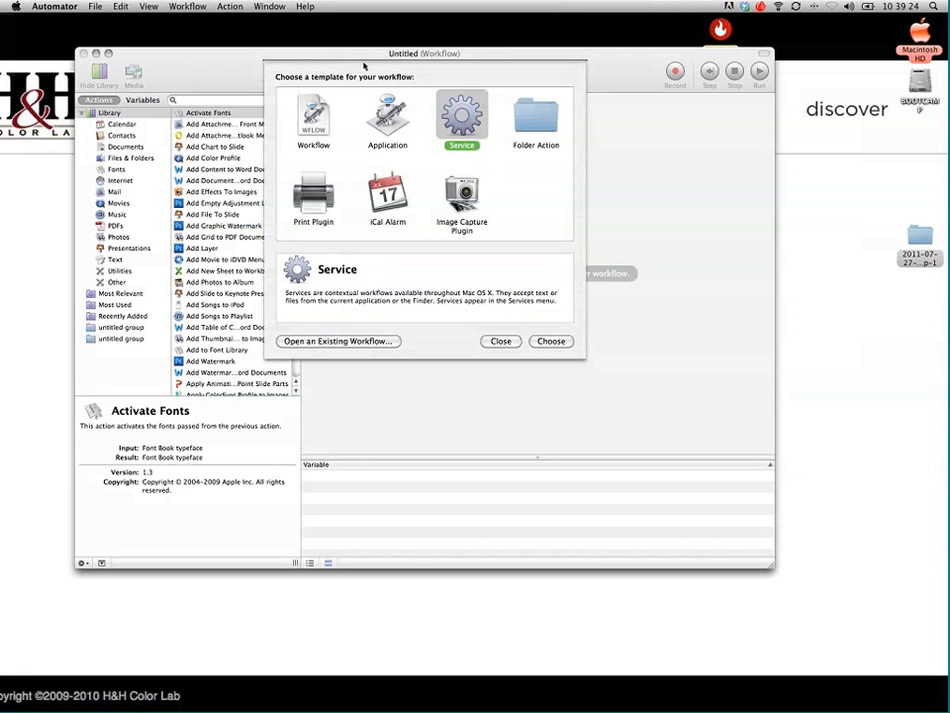
Create a new document from the Workflow template and reposition its window
left_click(326, 127)
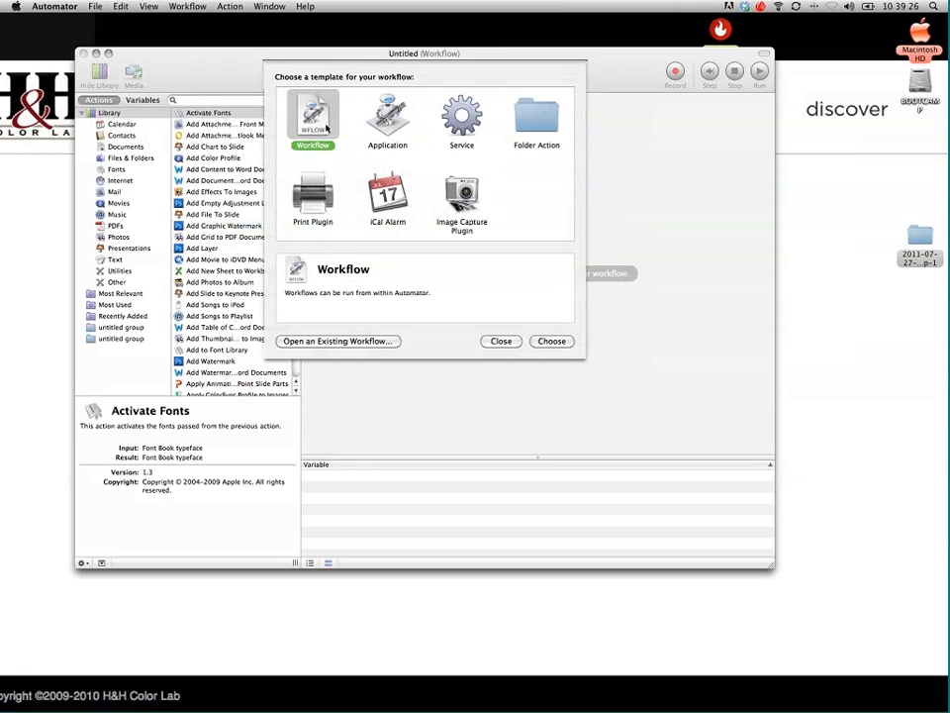
double_click(327, 126)
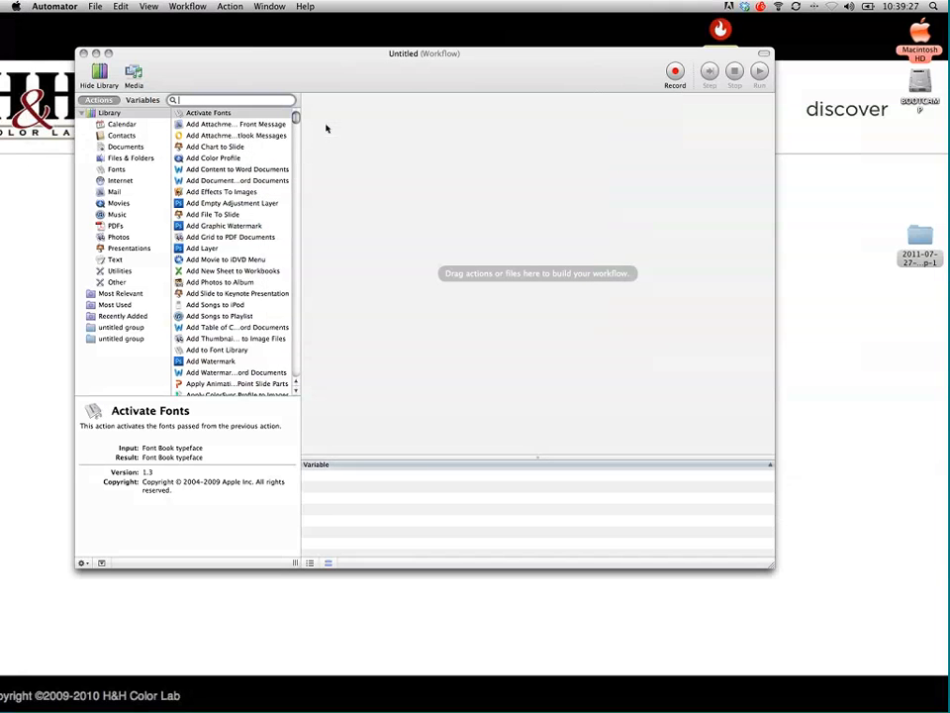
left_click_drag(393, 87, 424, 84)
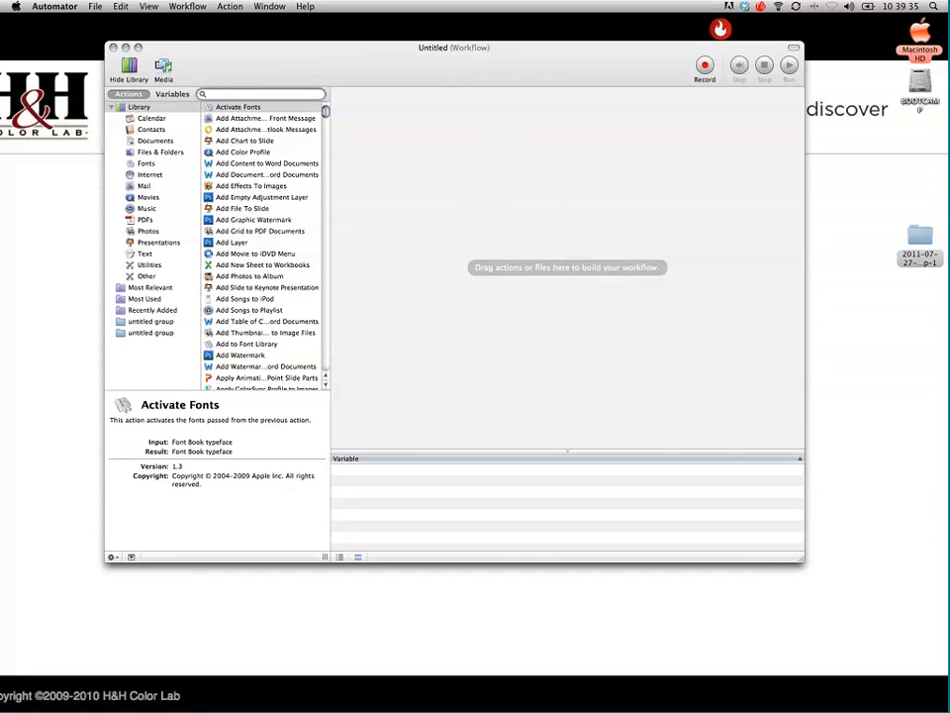
Examine the library's variables and the actions in the Calendar, Contacts and Files & Folders categories
left_click(171, 94)
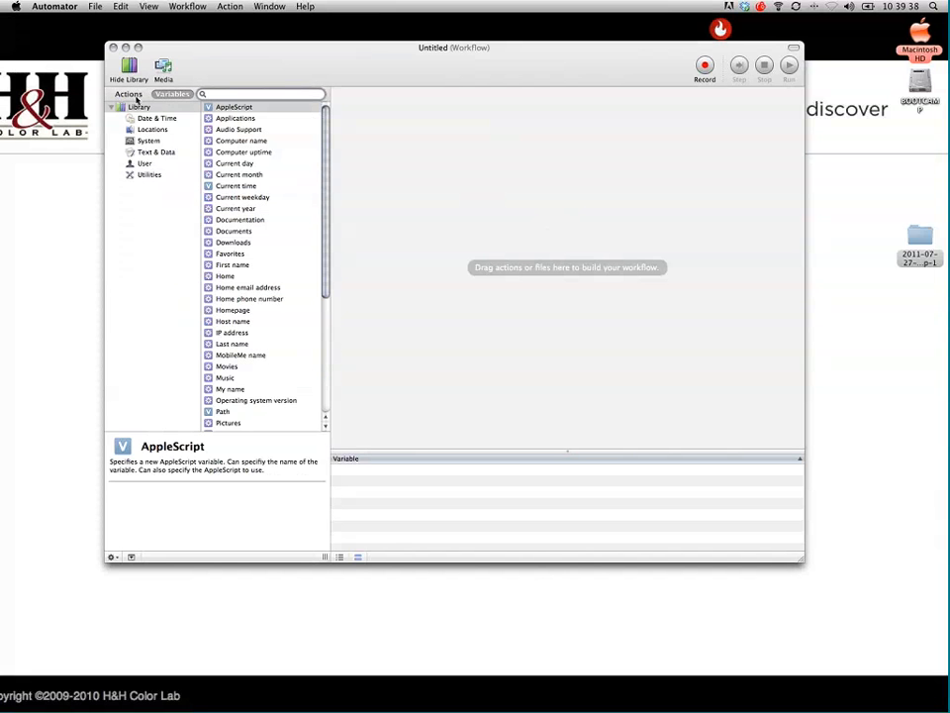
left_click(127, 94)
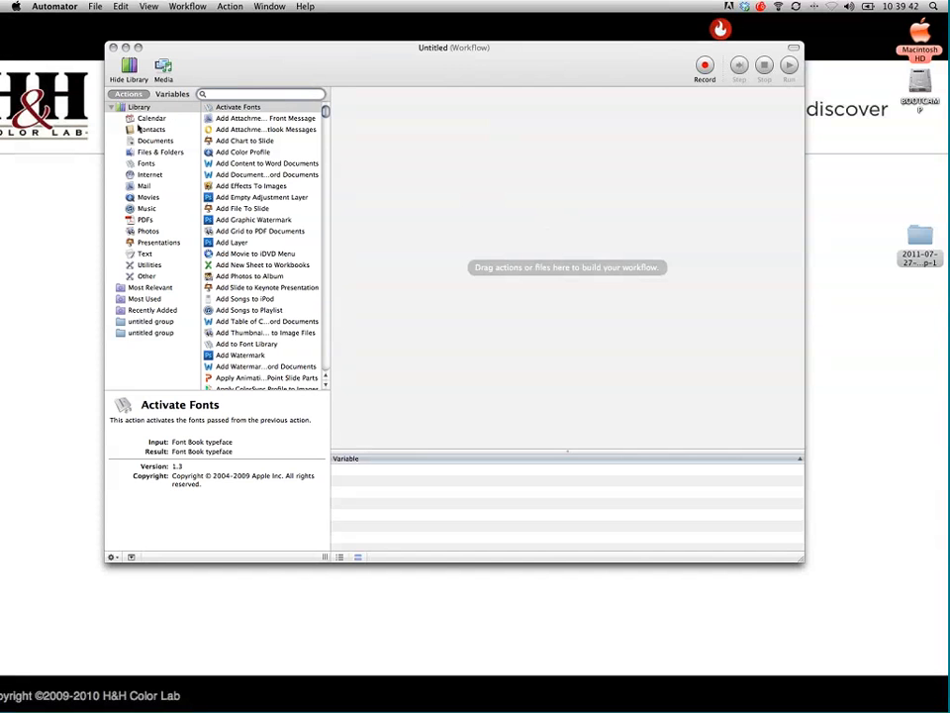
left_click(145, 119)
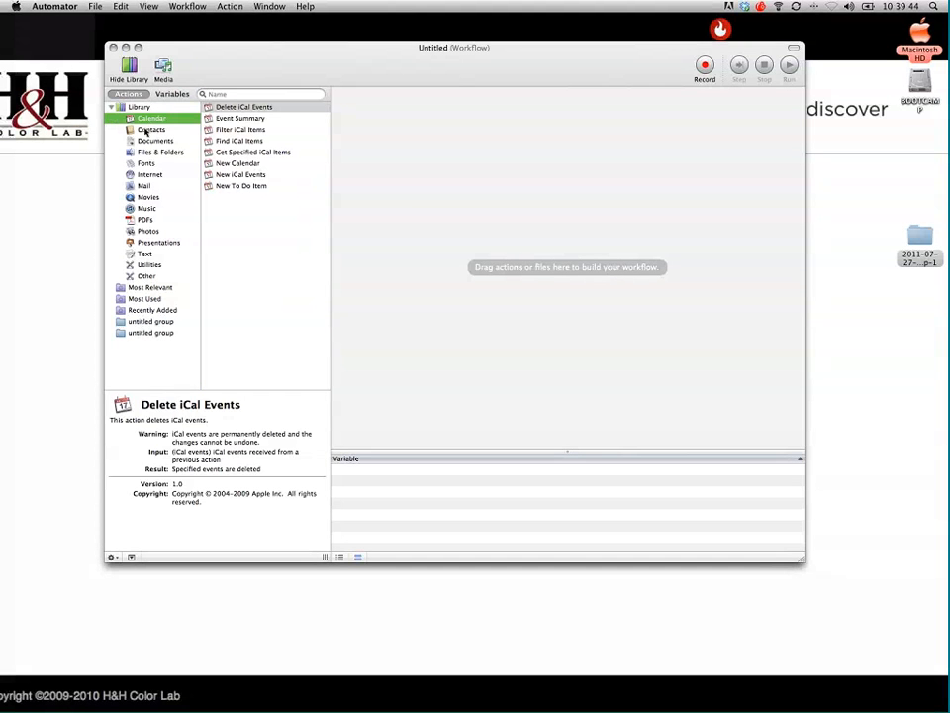
left_click(149, 130)
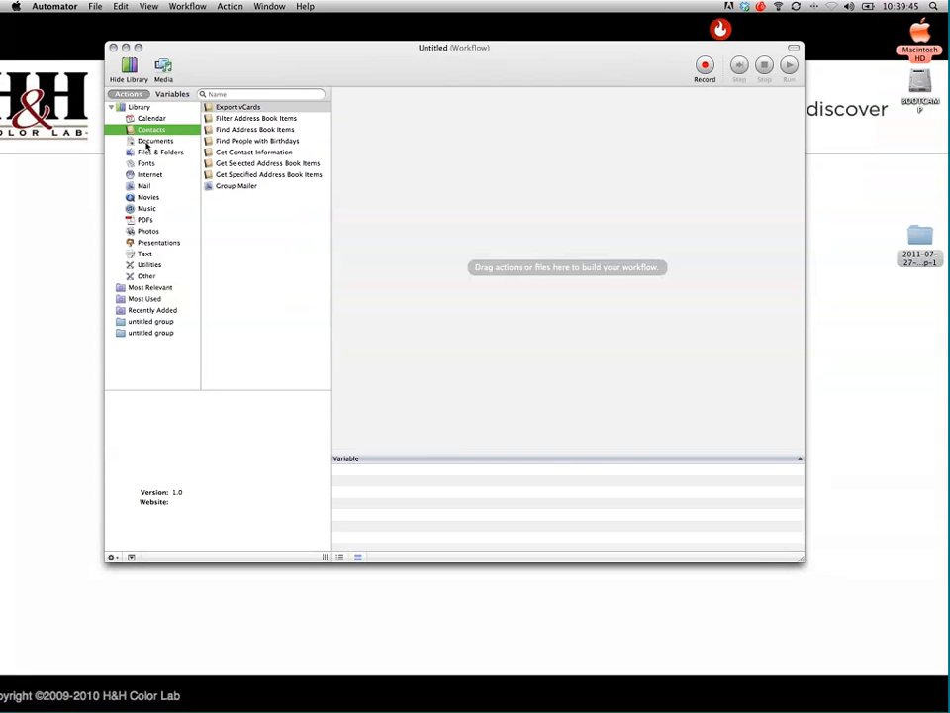
left_click(149, 152)
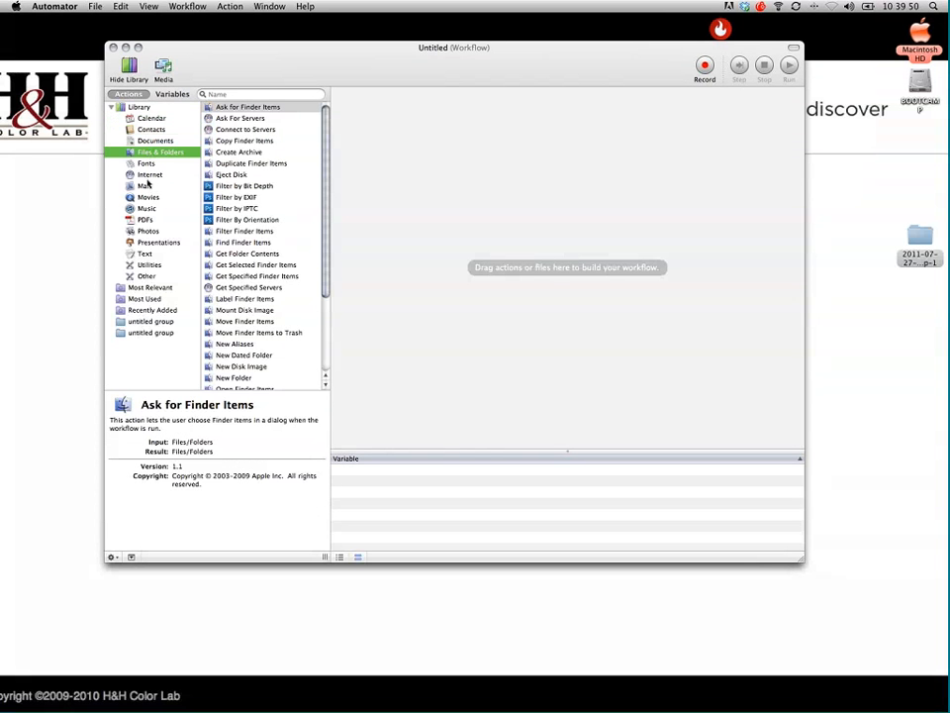
Examine the Mail, Movies and PDFs action categories and the description of the Forward Outlook Mail Messages action
left_click(145, 186)
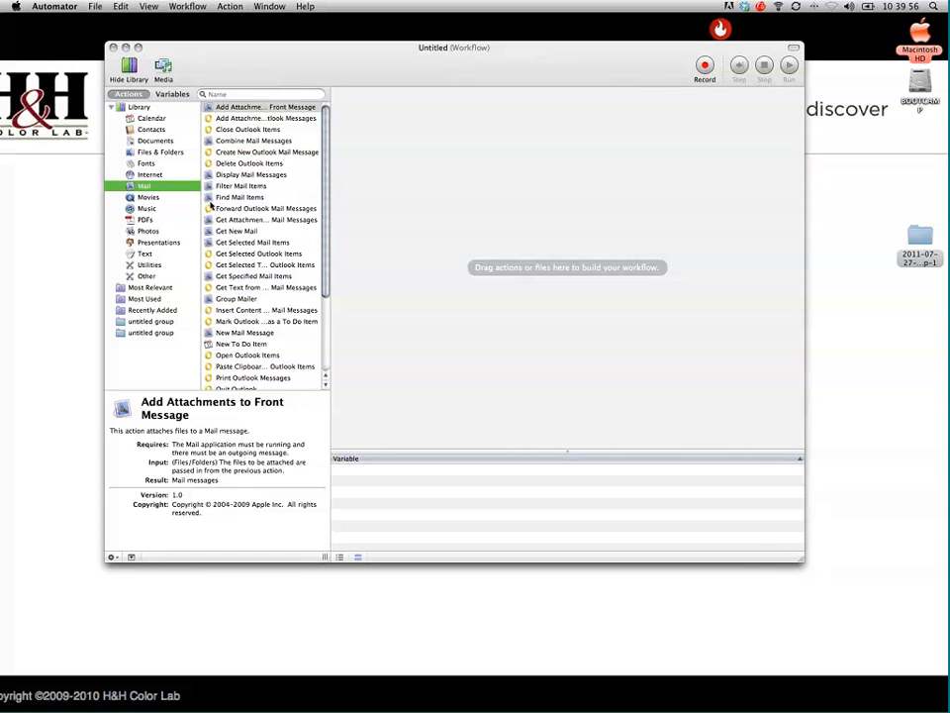
left_click(138, 198)
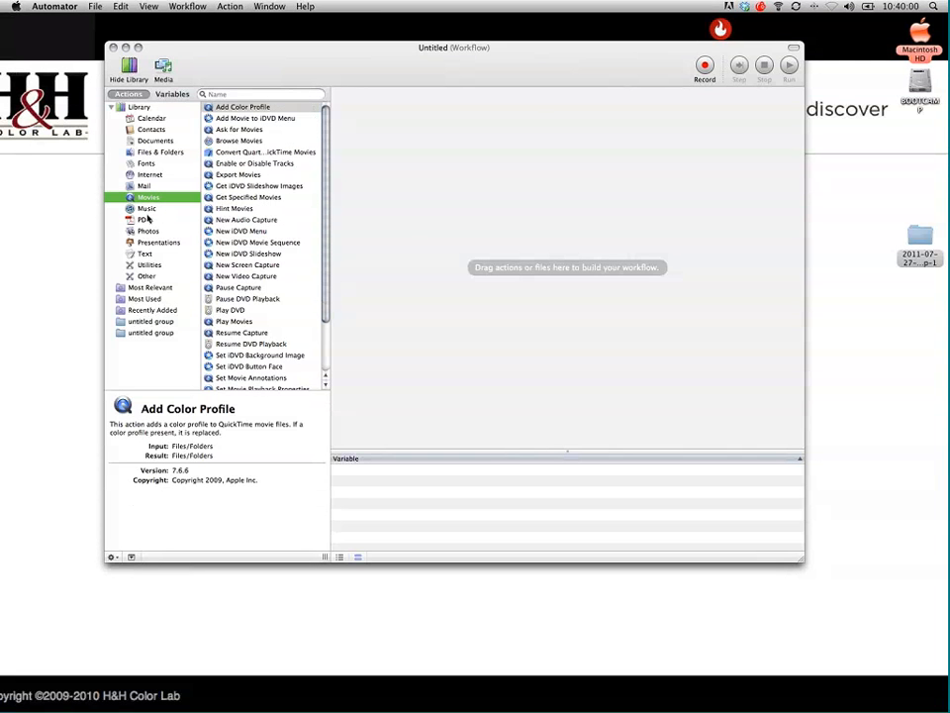
left_click(147, 219)
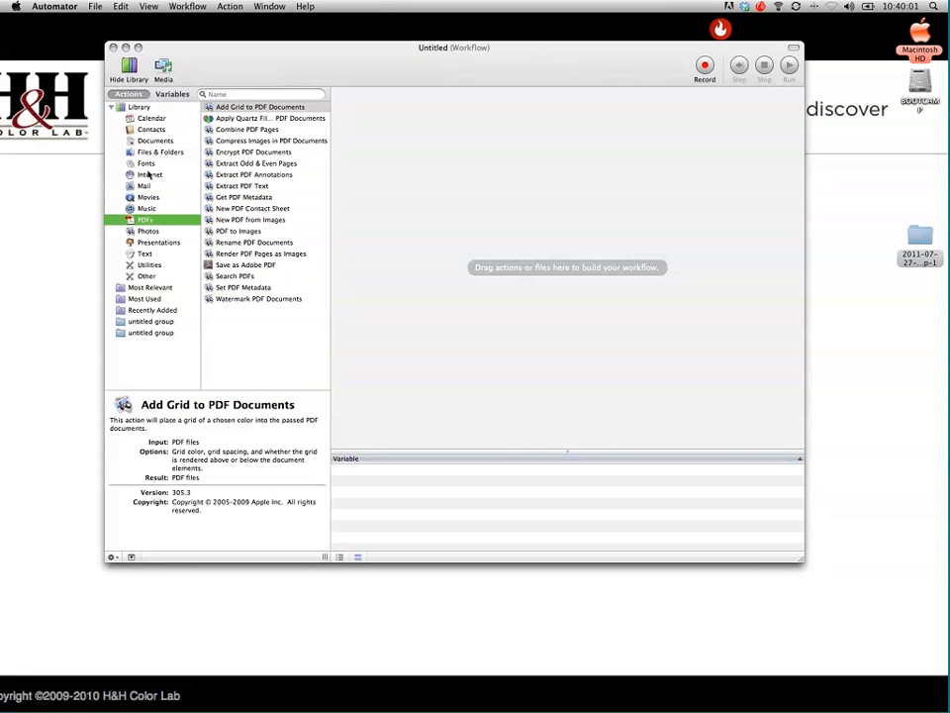
left_click(143, 186)
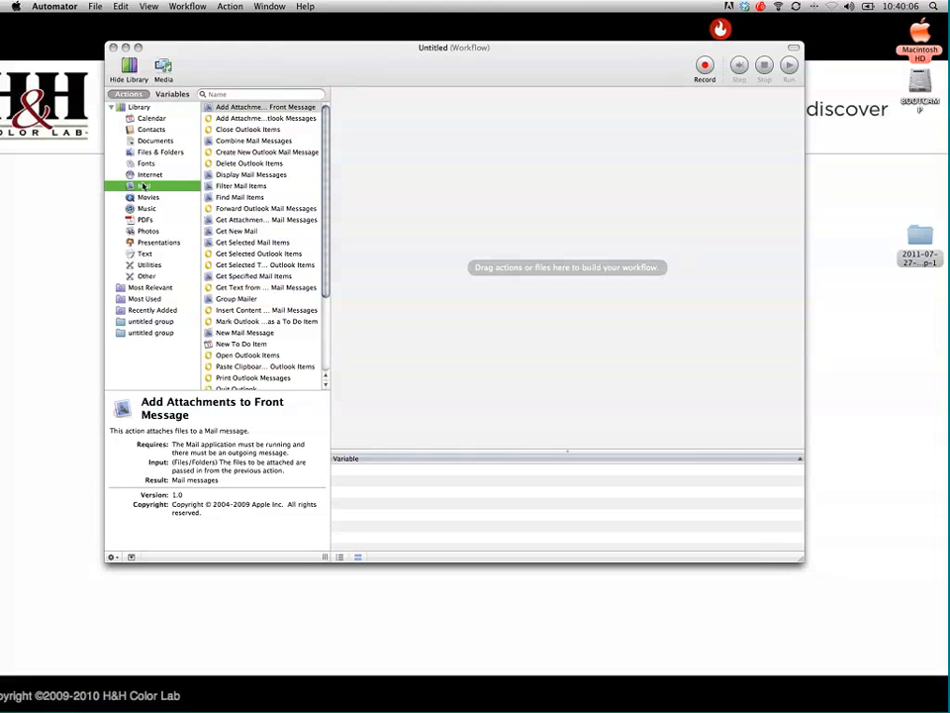
left_click(277, 210)
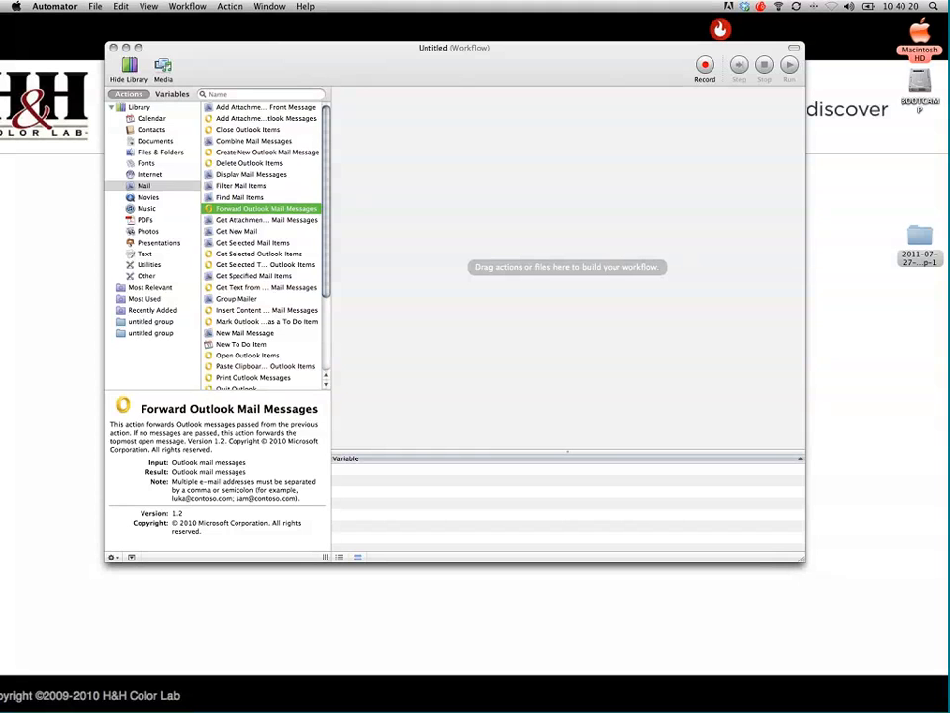
Examine the Photos and Presentations categories and the descriptions of Create Image Slide and Create New PowerPoint Presentation
left_click(166, 231)
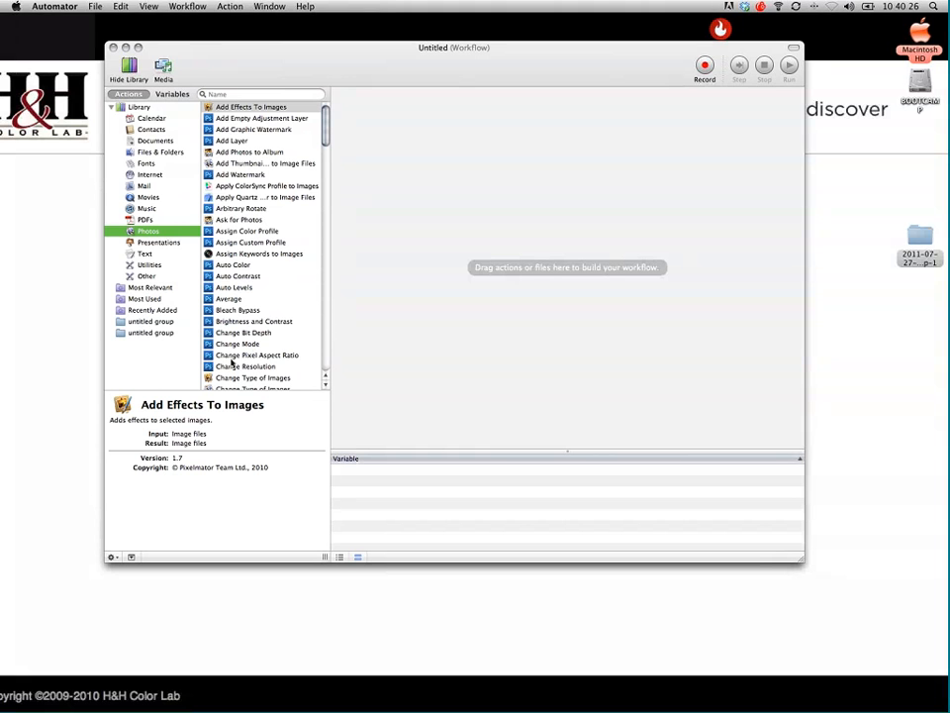
left_click(166, 243)
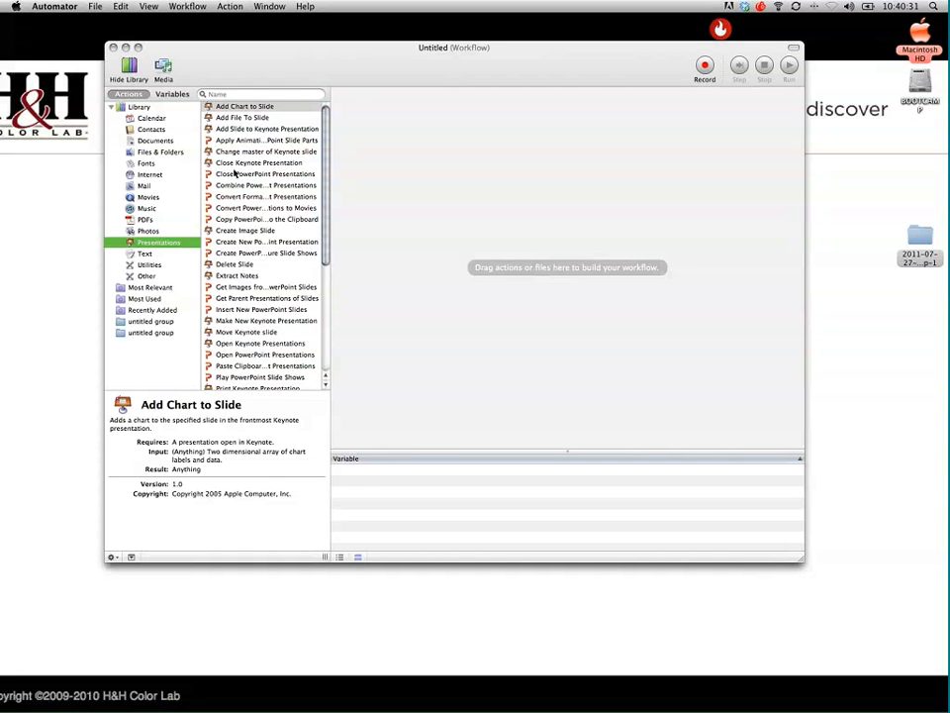
left_click(225, 231)
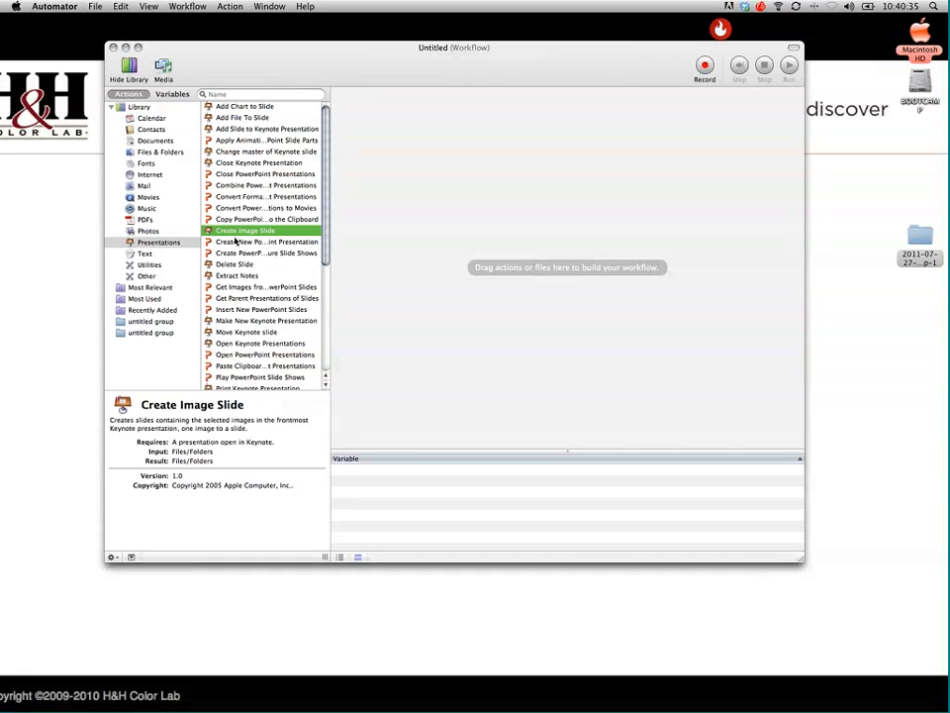
left_click(235, 242)
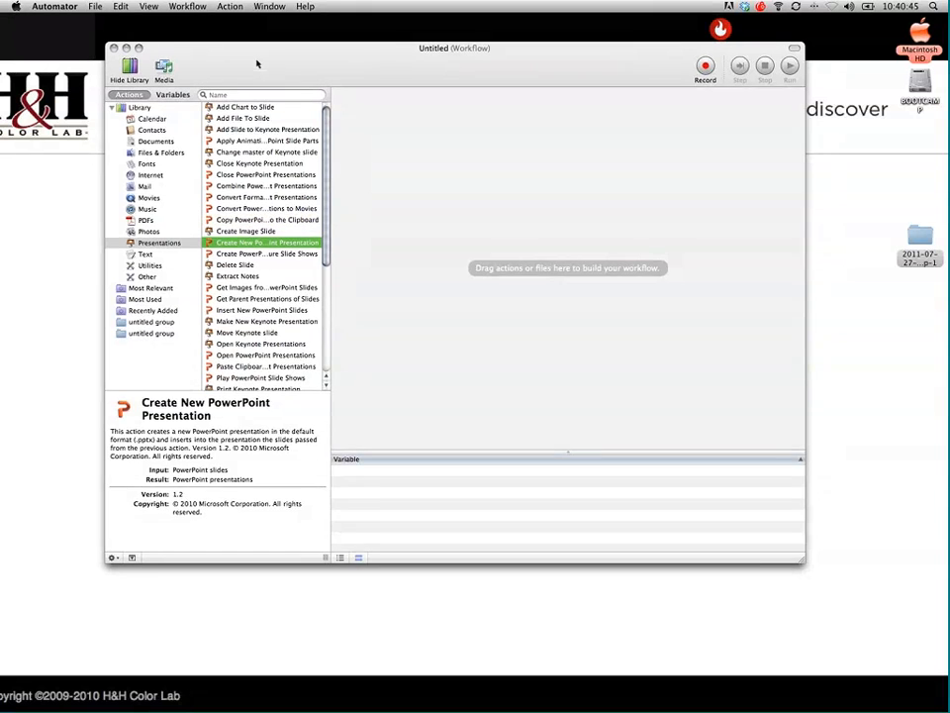
Add the Ask for Finder Items action from the Files & Folders category to the empty workflow
left_click_drag(161, 81, 208, 79)
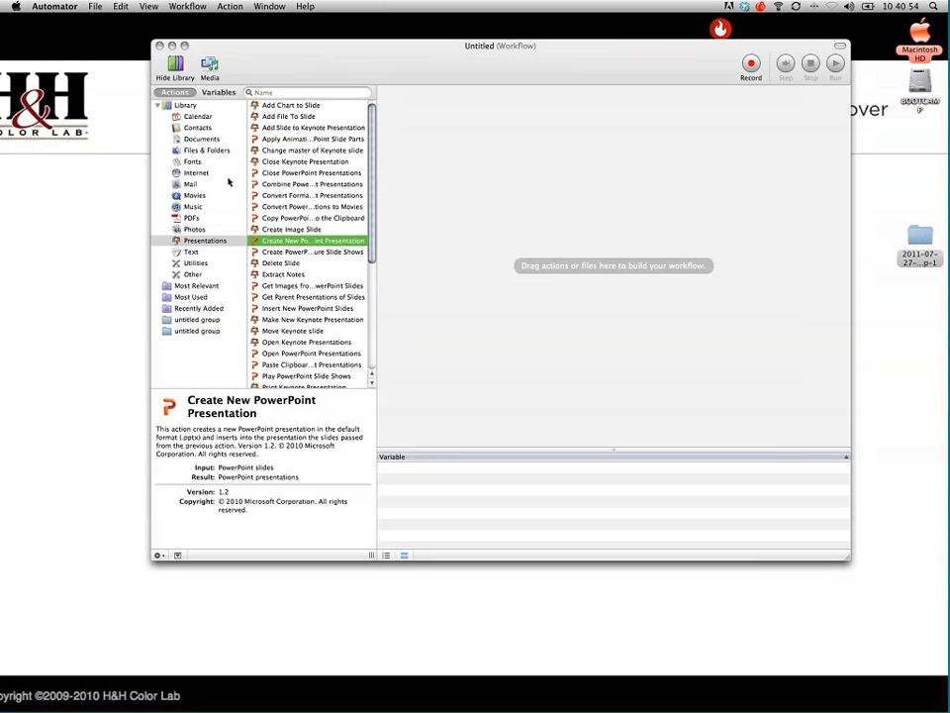
left_click(214, 151)
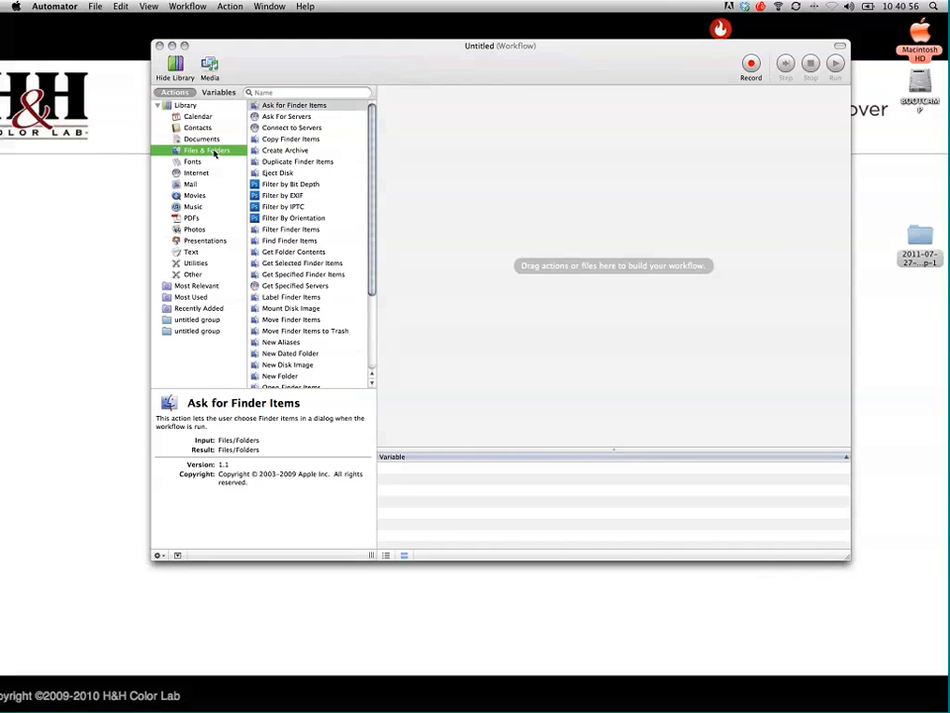
left_click(270, 106)
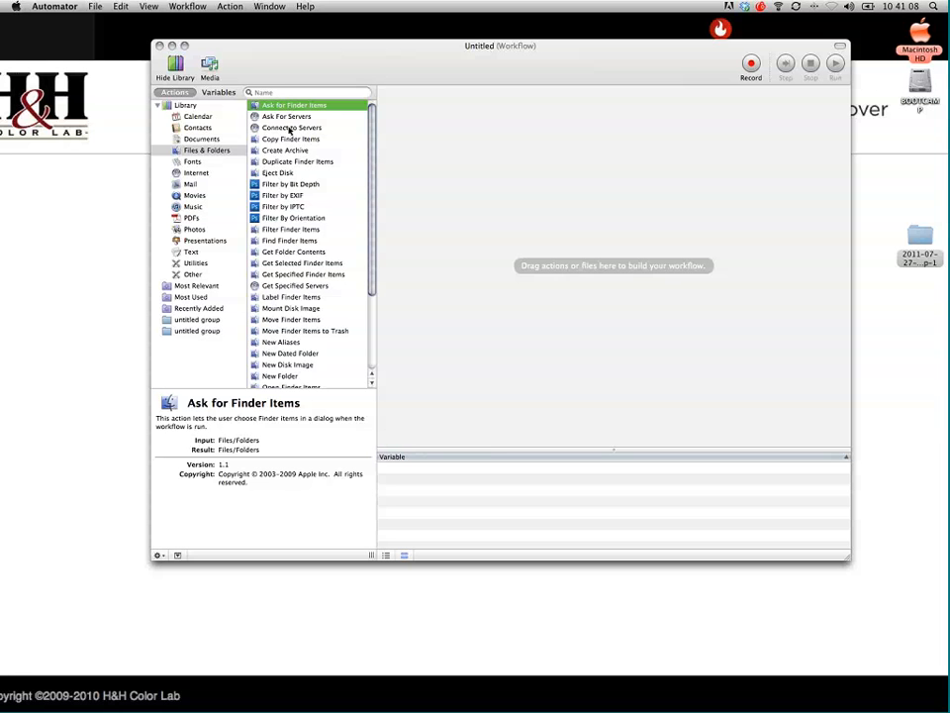
left_click(289, 128)
left_click(293, 139)
left_click(289, 106)
left_click_drag(288, 111, 405, 183)
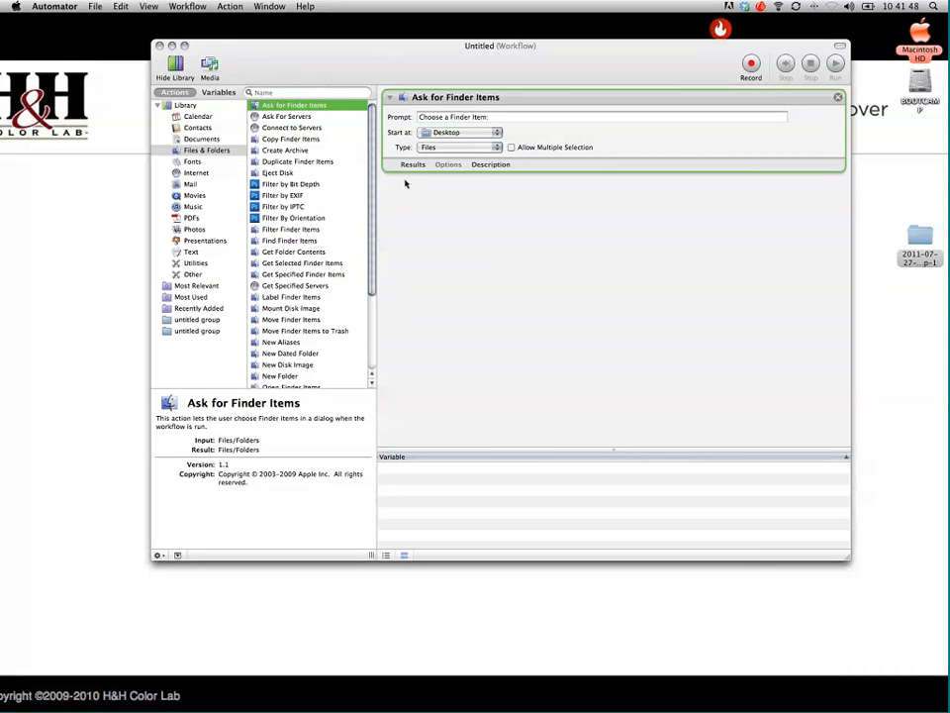
Set the Ask for Finder Items prompt to "Select files that you want to rename:"
left_click(484, 117)
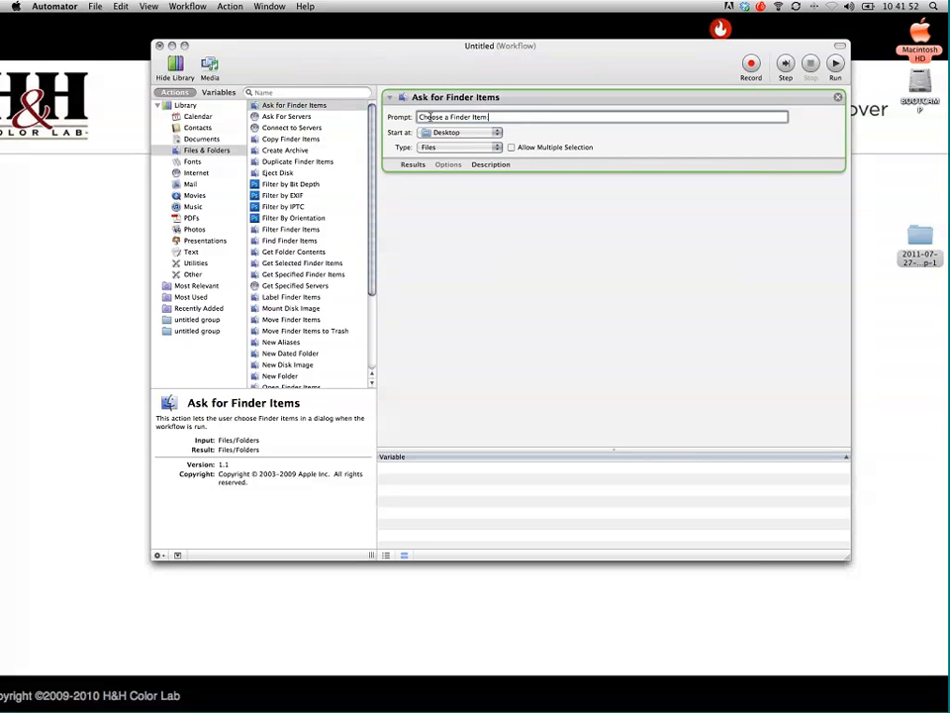
key("super+a")
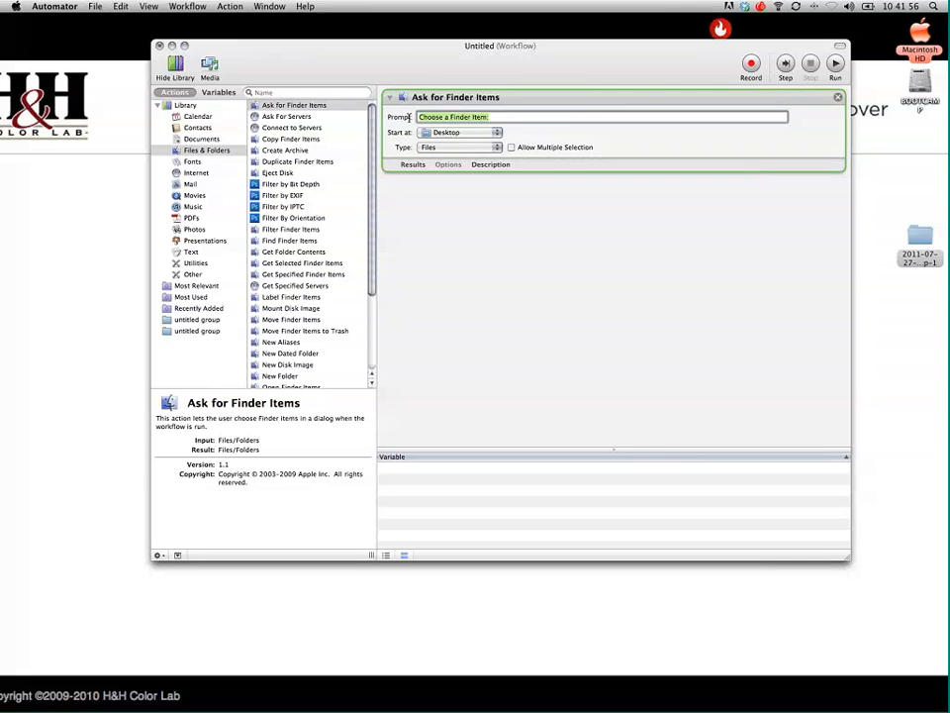
type("Selec")
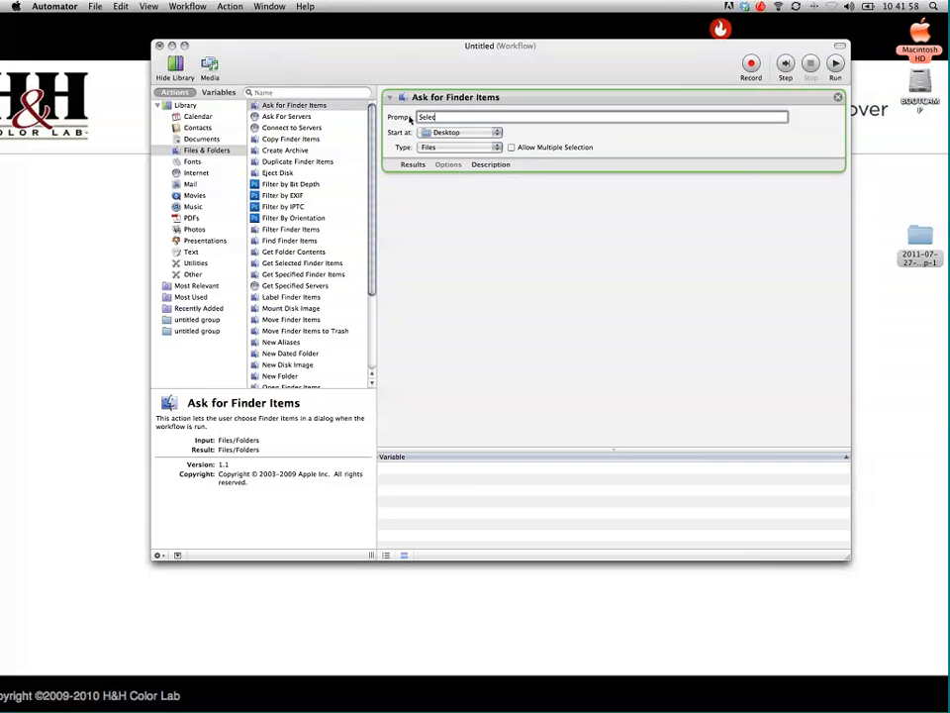
type("t files that you want to rename:")
Browse the G-DRIVE Mini and the Desktop for another start location, and choose Desktop as the starting folder
left_click(461, 133)
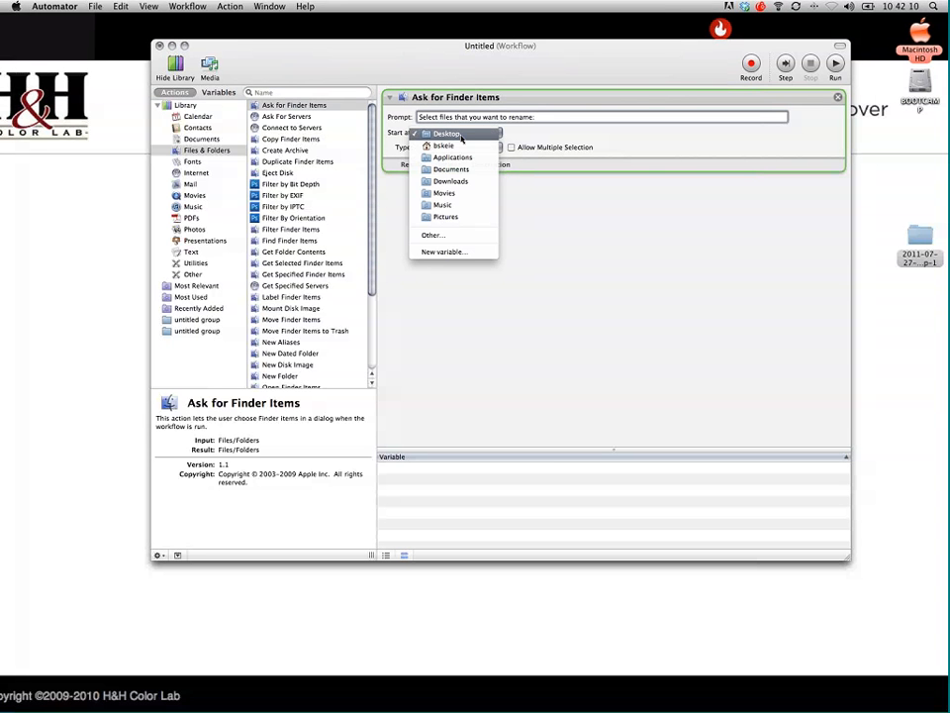
left_click(441, 238)
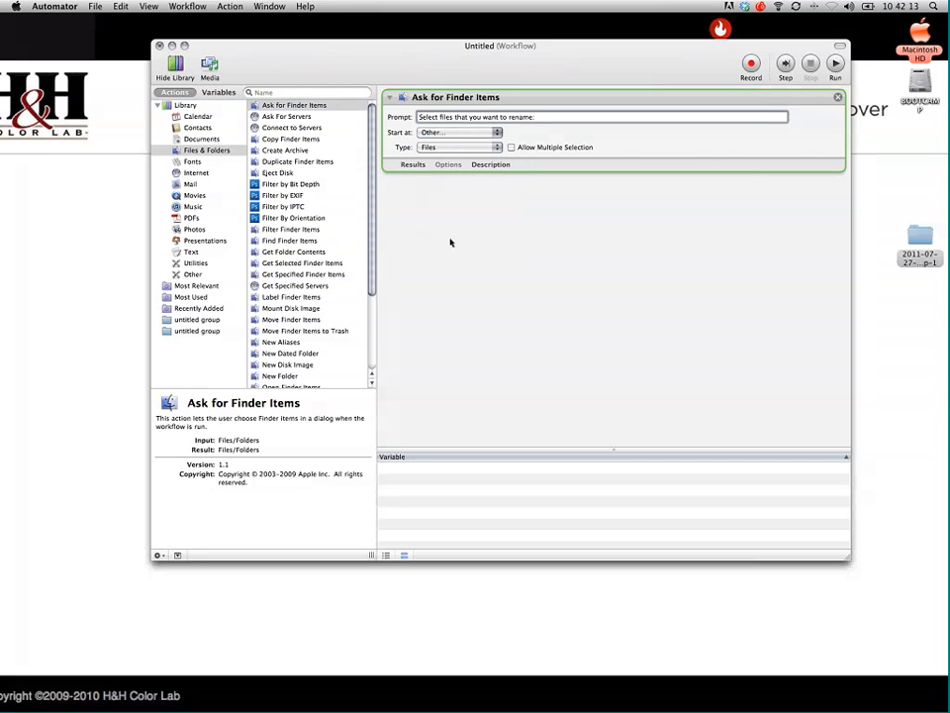
left_click(453, 135)
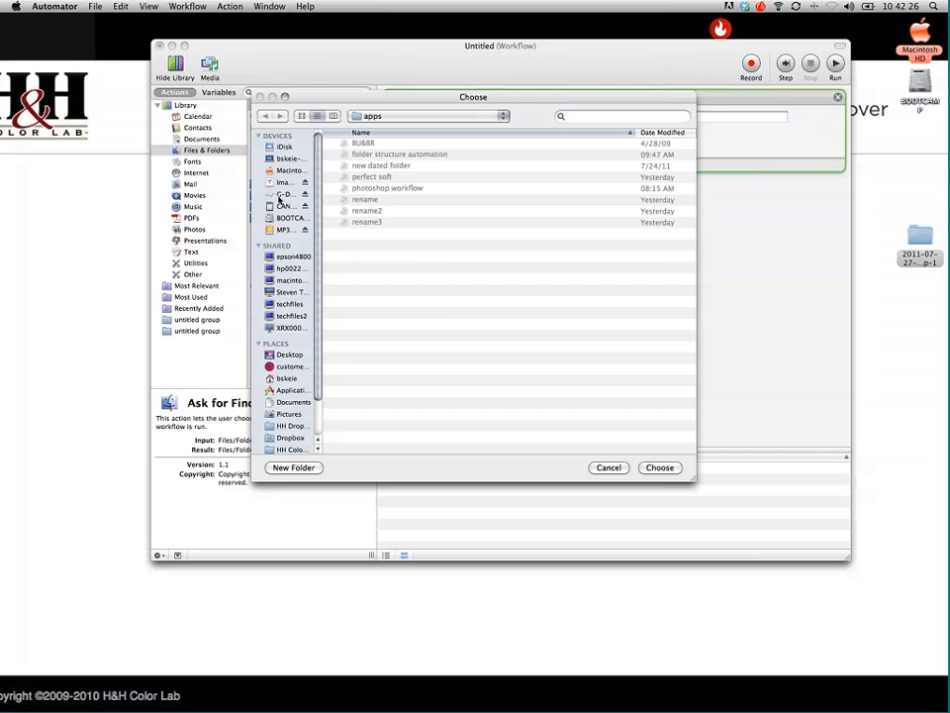
left_click(283, 194)
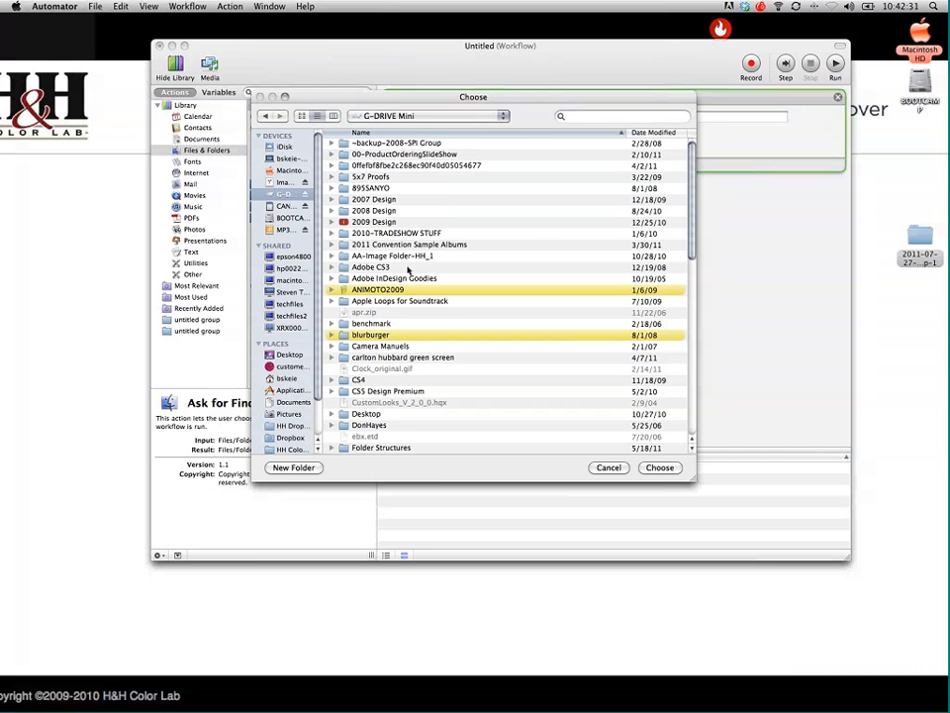
left_click(293, 356)
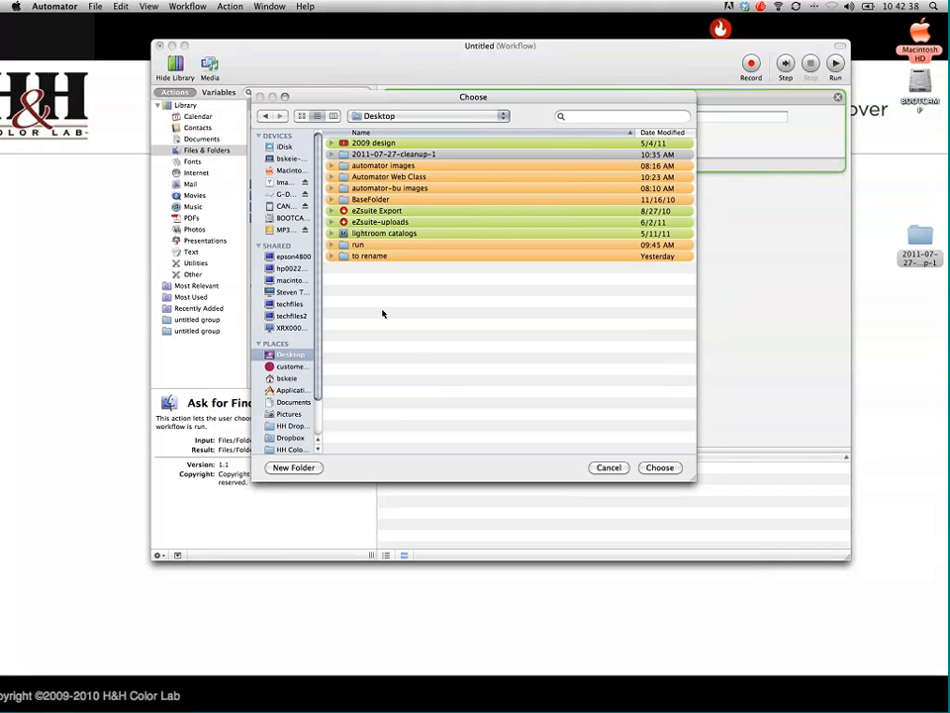
left_click(665, 467)
type(":")
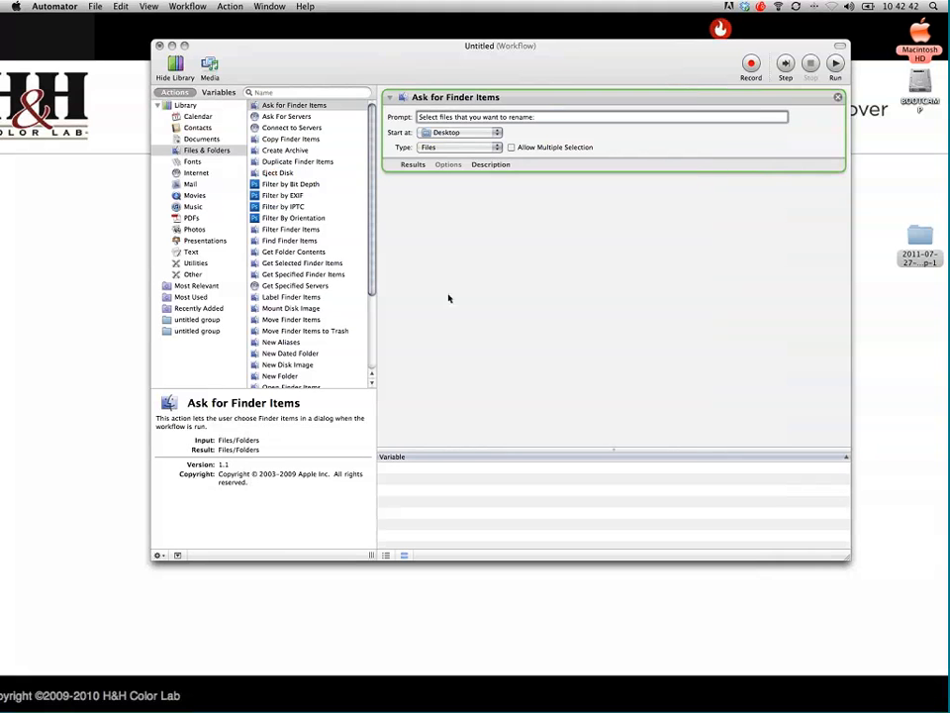
Find the Rename Finder Items action by searching "rename" and add it to the workflow without a Copy Finder Items action
left_click(265, 92)
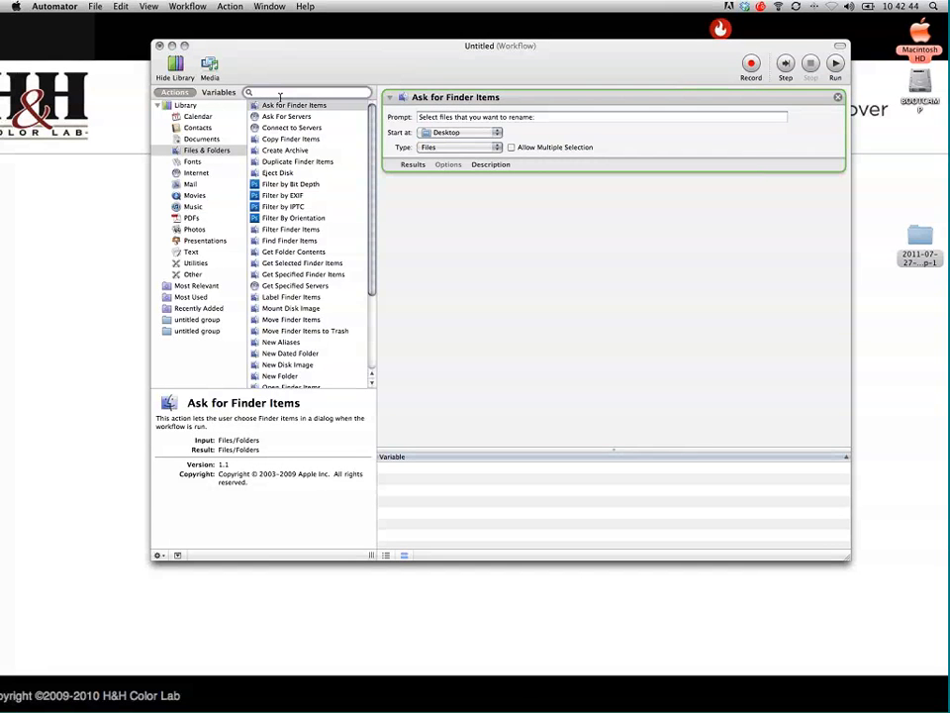
type("r")
type("re")
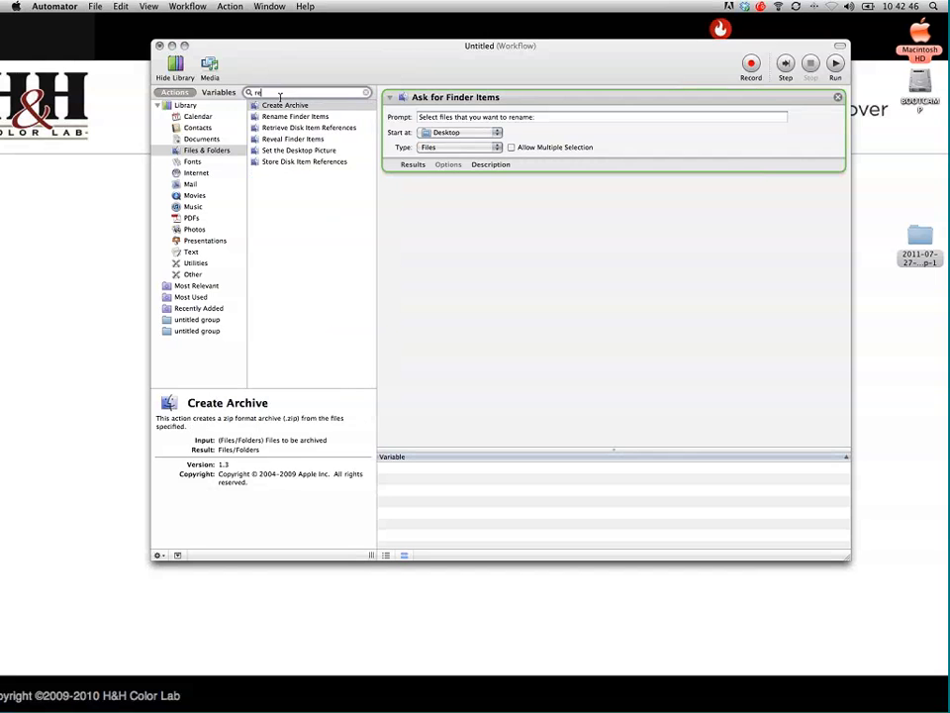
type("name")
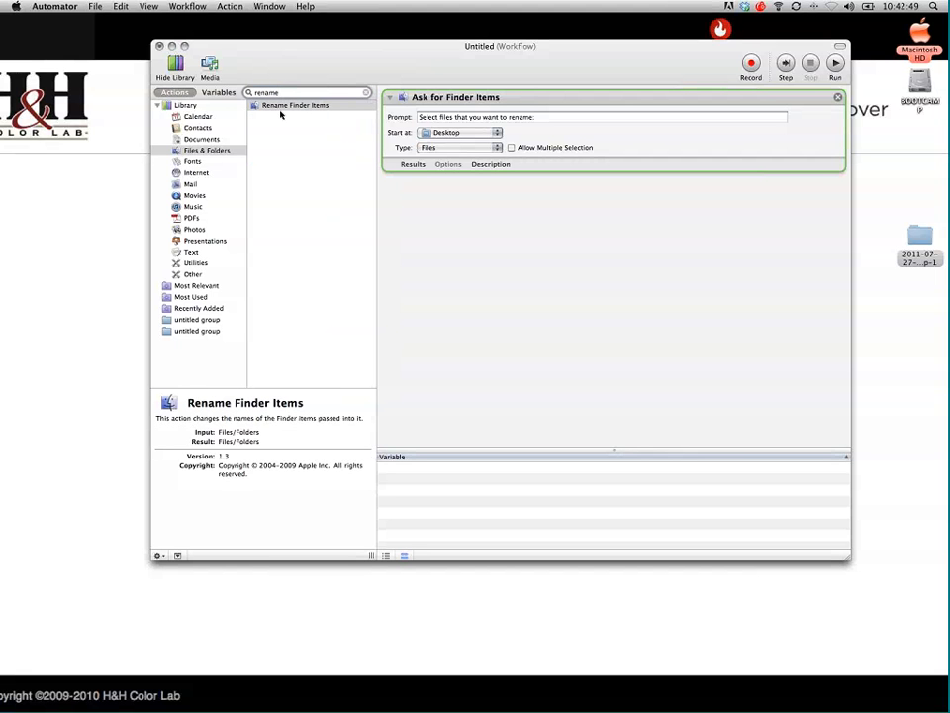
left_click(264, 107)
left_click_drag(264, 109, 446, 224)
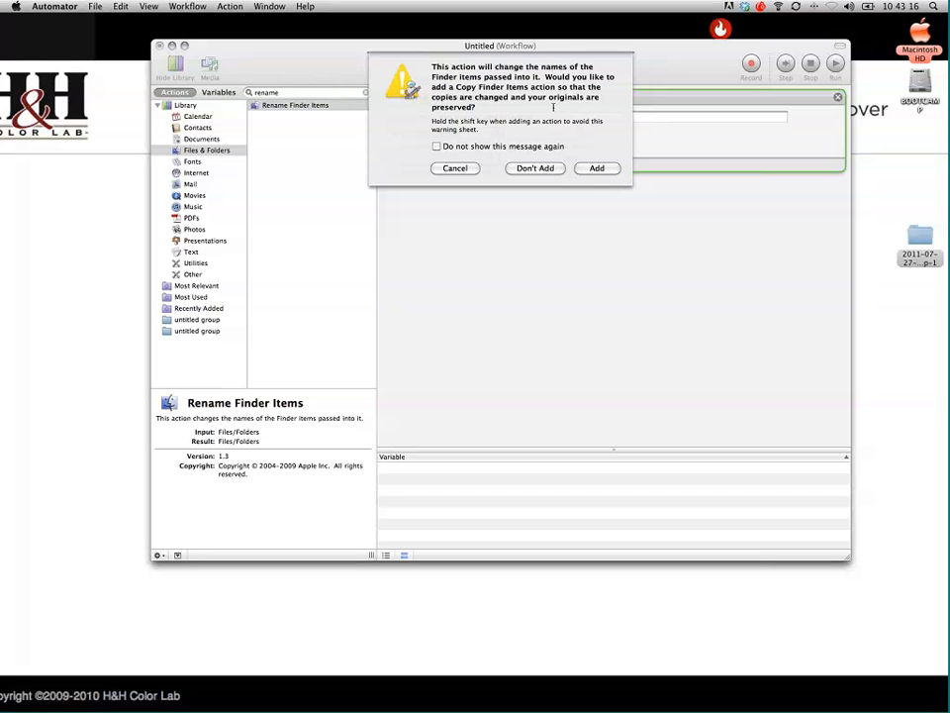
left_click(534, 169)
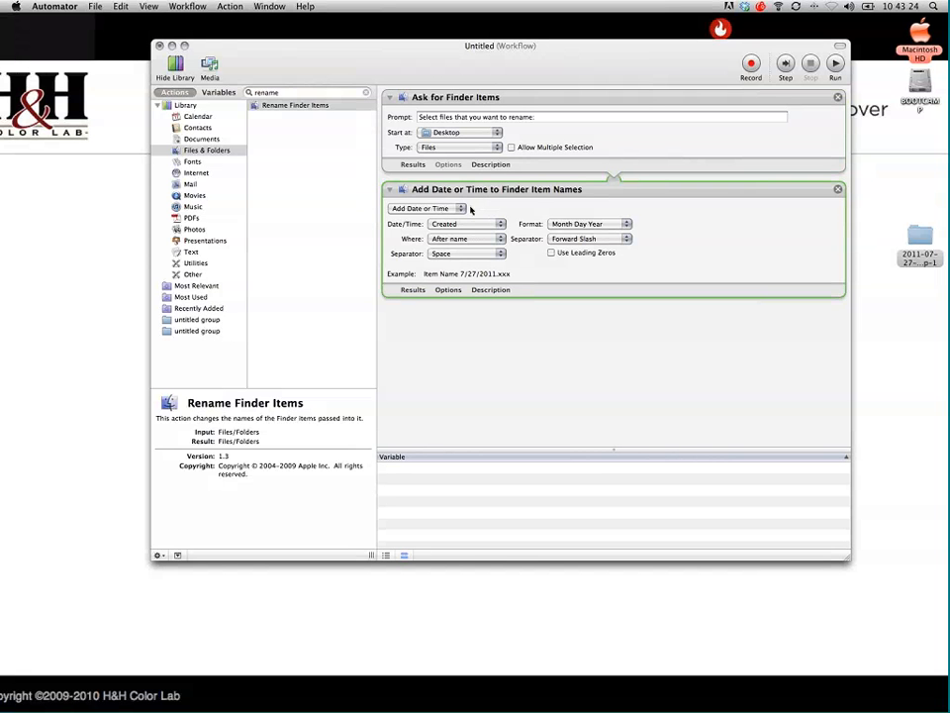
Switch the rename action's operation to Make Sequential
left_click(399, 209)
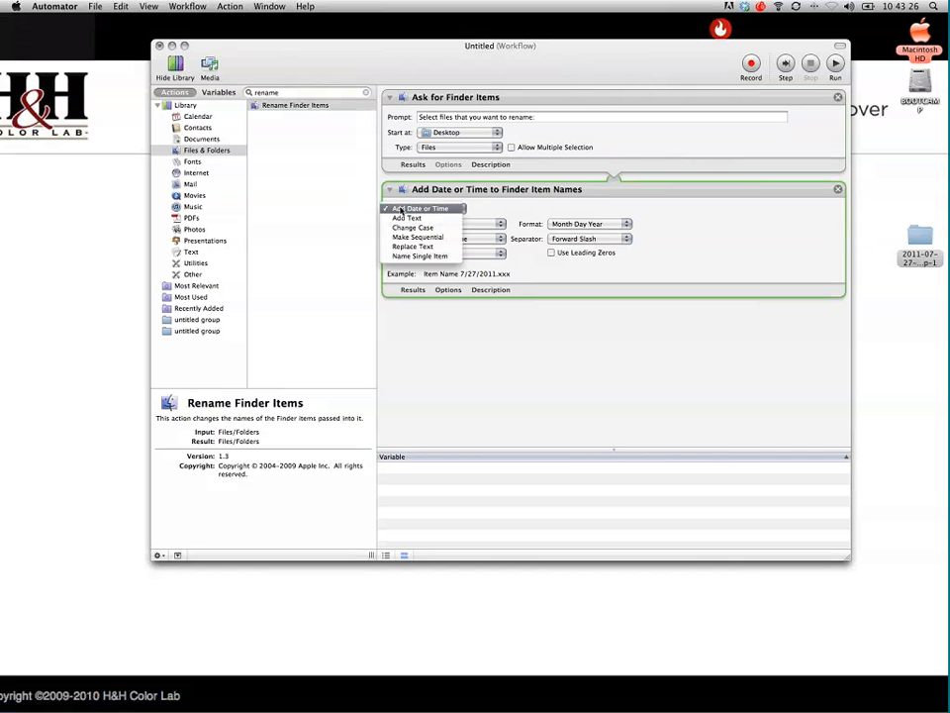
left_click(399, 209)
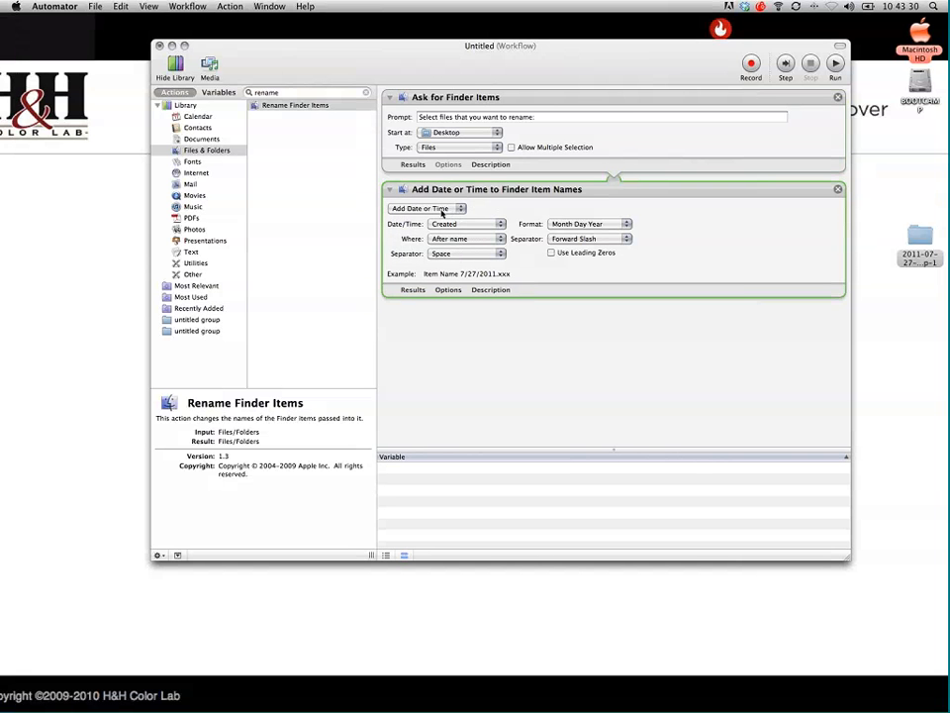
left_click(442, 211)
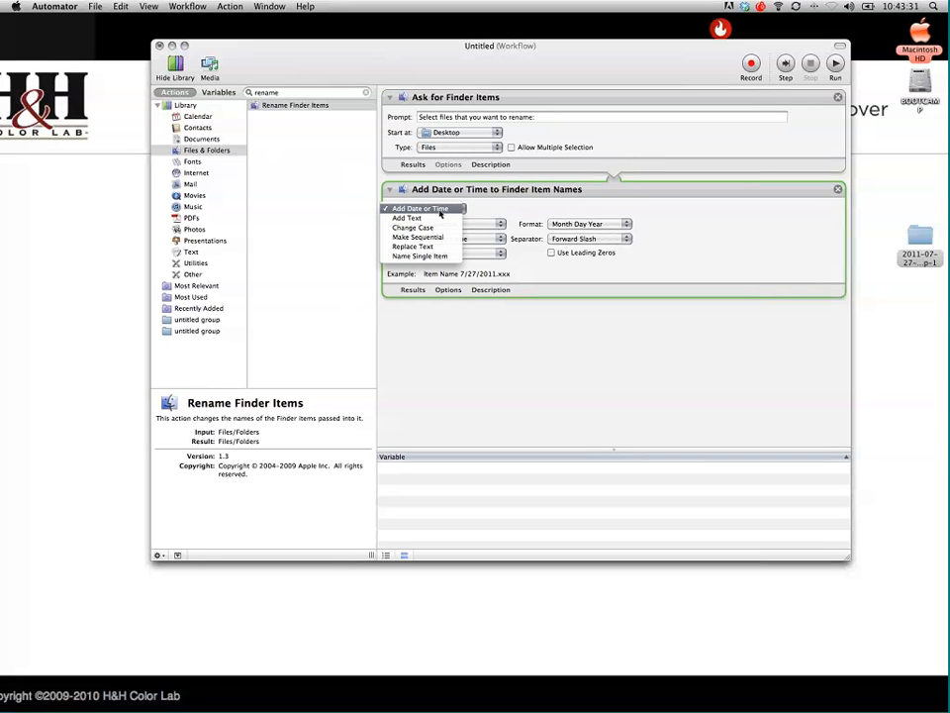
left_click(441, 238)
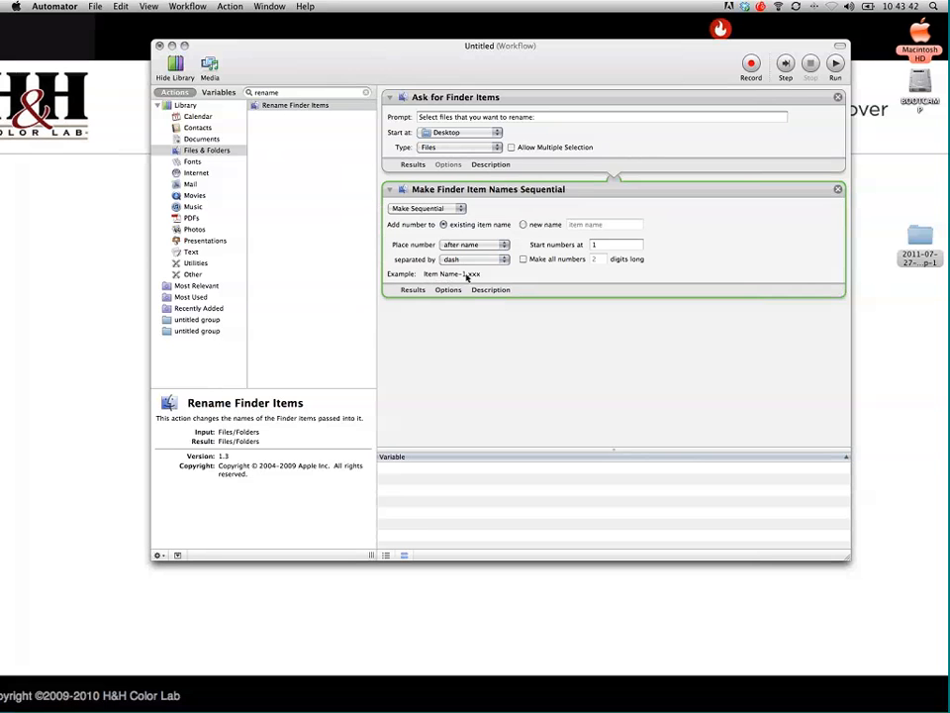
Have the sequential numbers added to a new name, webclass
left_click(530, 226)
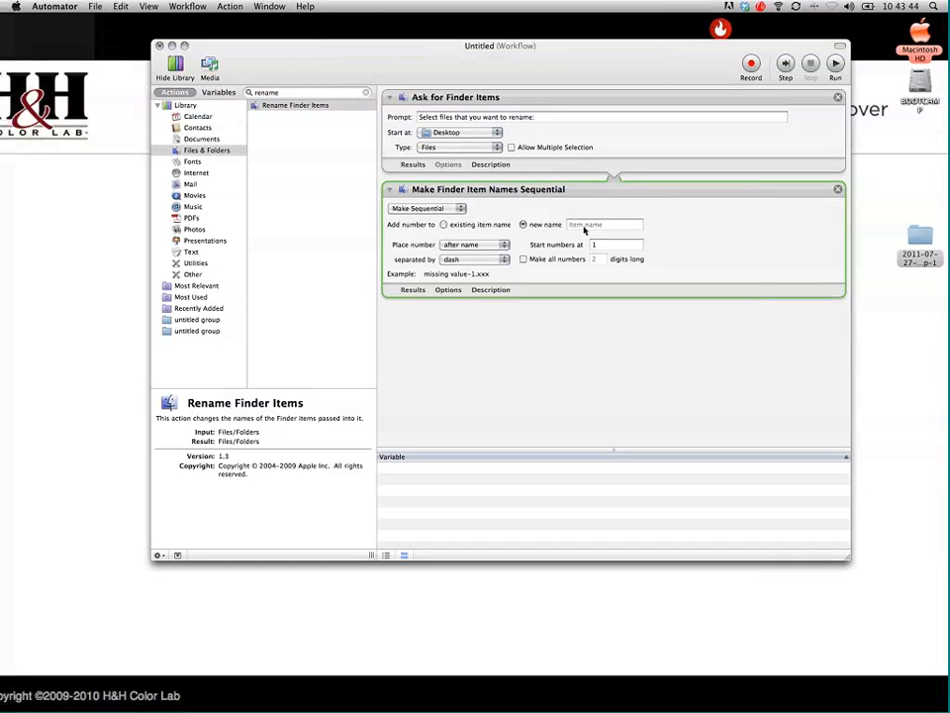
type("webca")
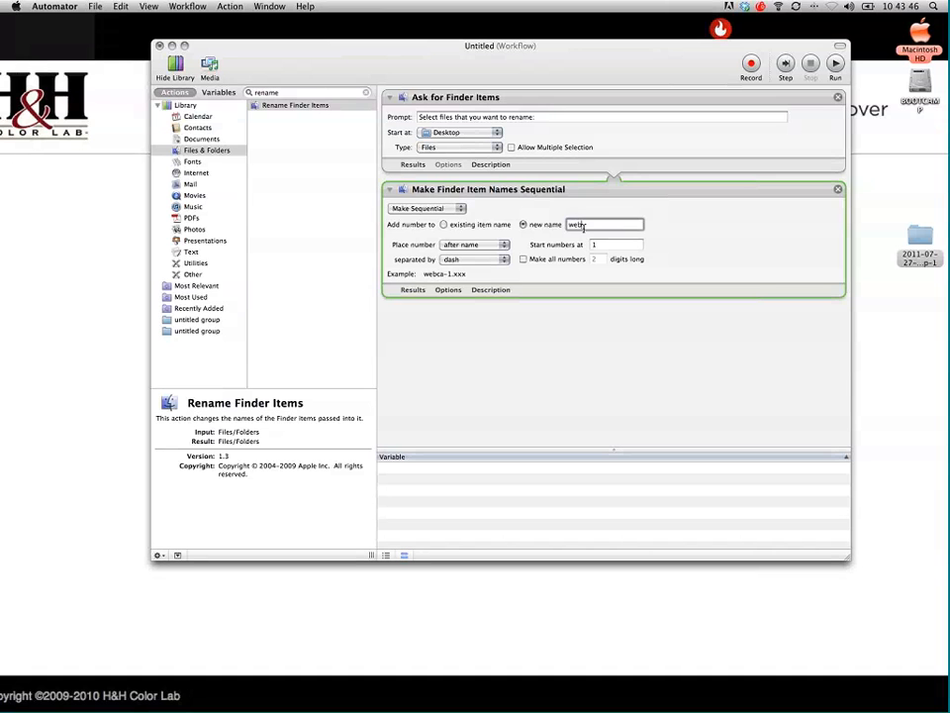
key("BackSpace")
type("lass")
Examine the available number placement and separator options of the sequential rename action
left_click(460, 245)
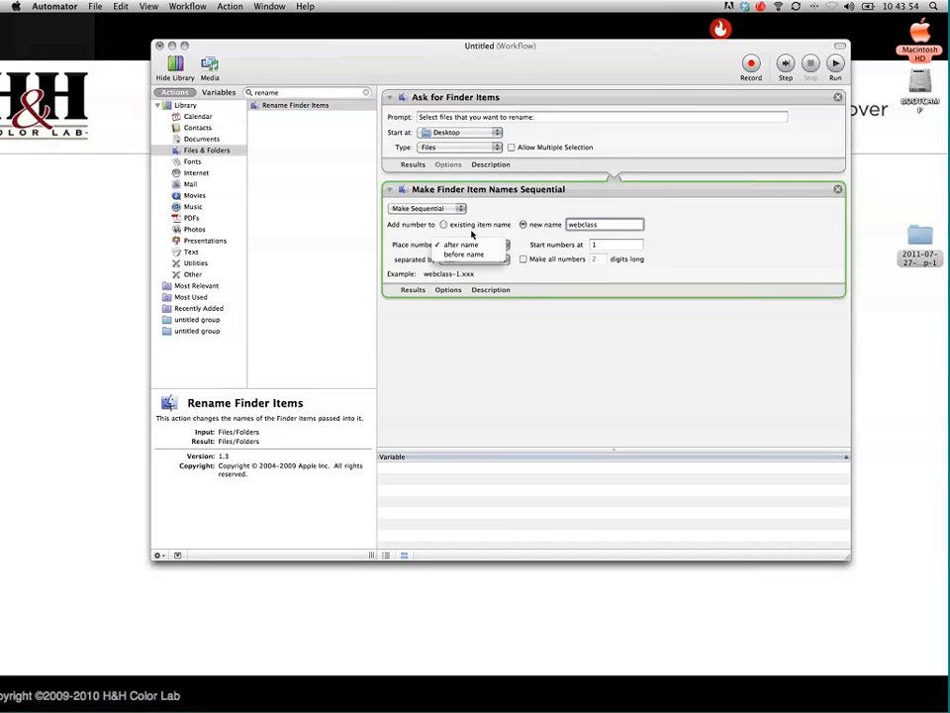
left_click(472, 234)
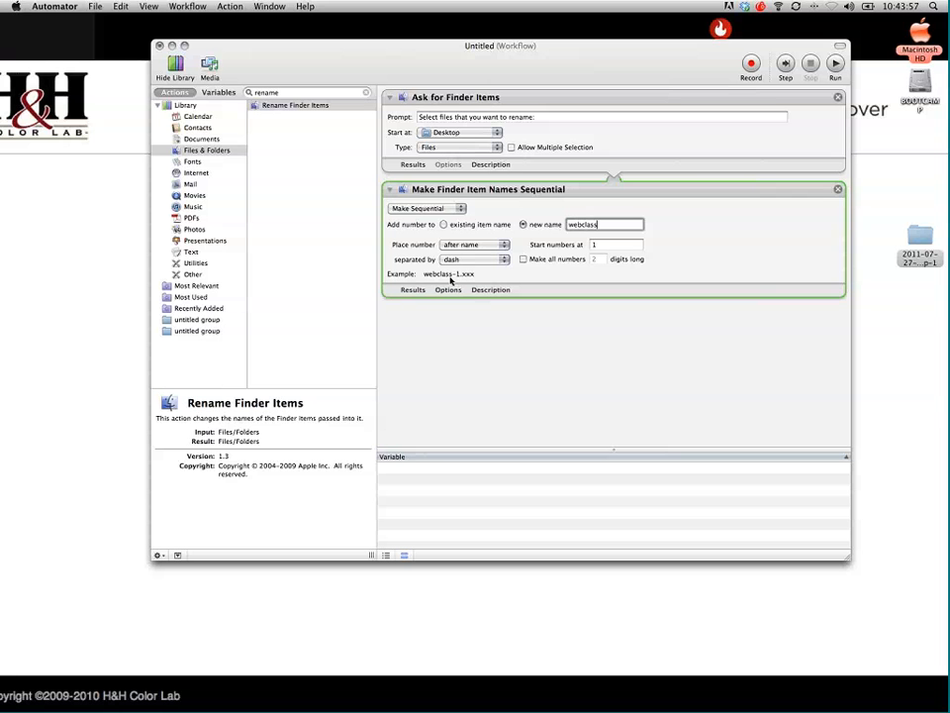
left_click(476, 259)
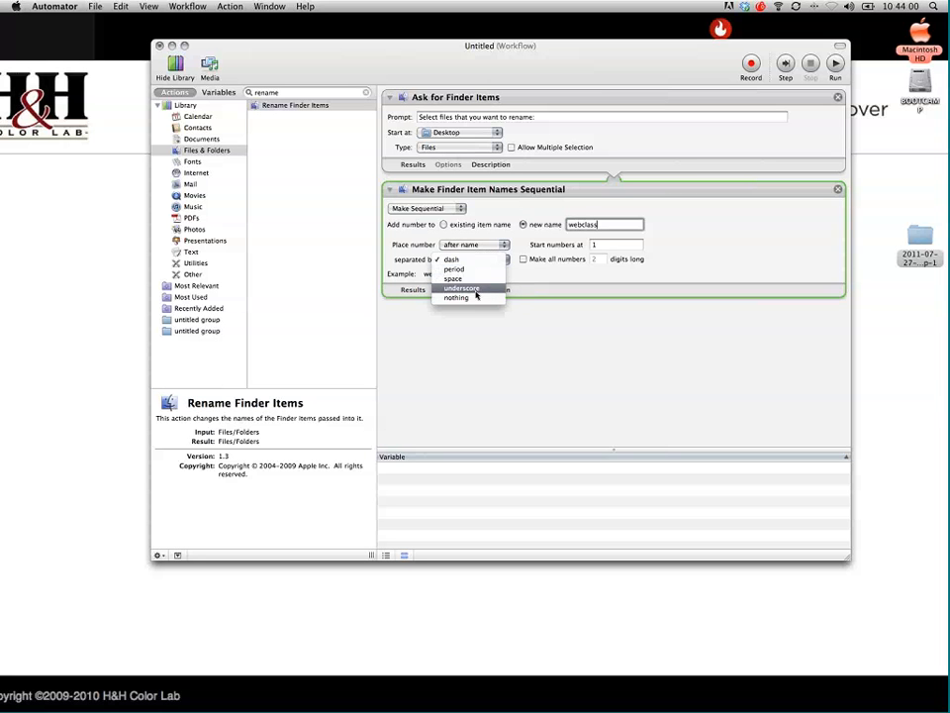
left_click(478, 263)
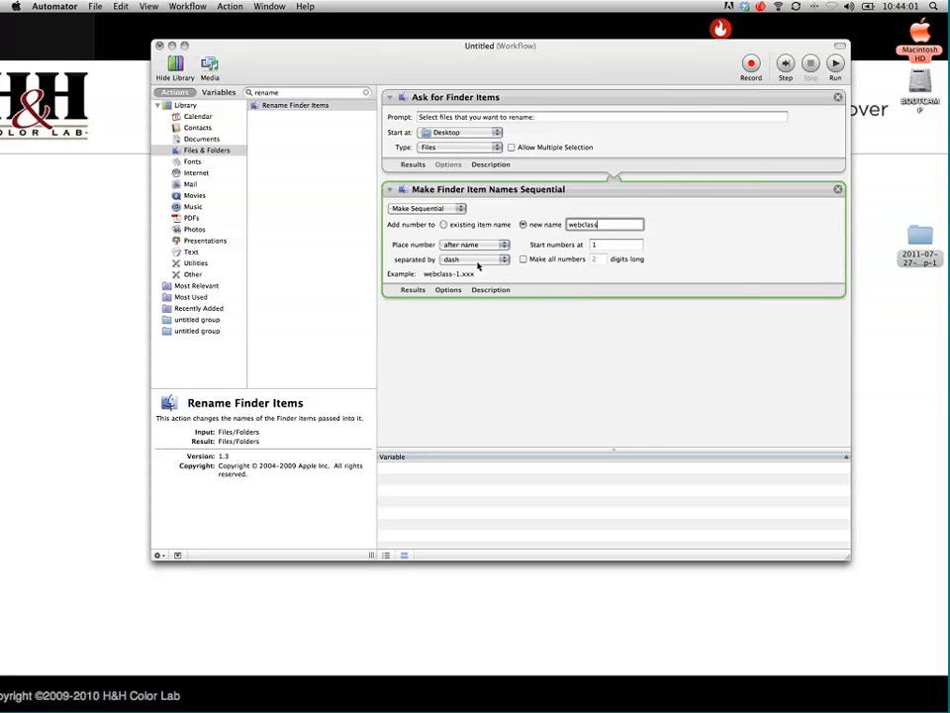
Make all sequence numbers 3 digits long
left_click(525, 260)
left_click(598, 259)
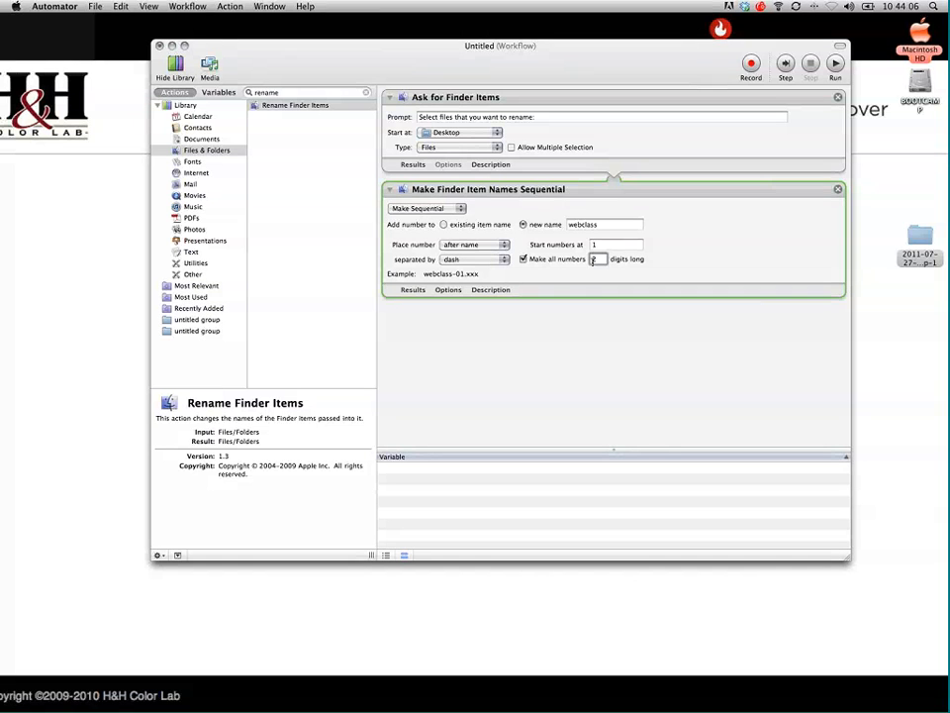
type("3")
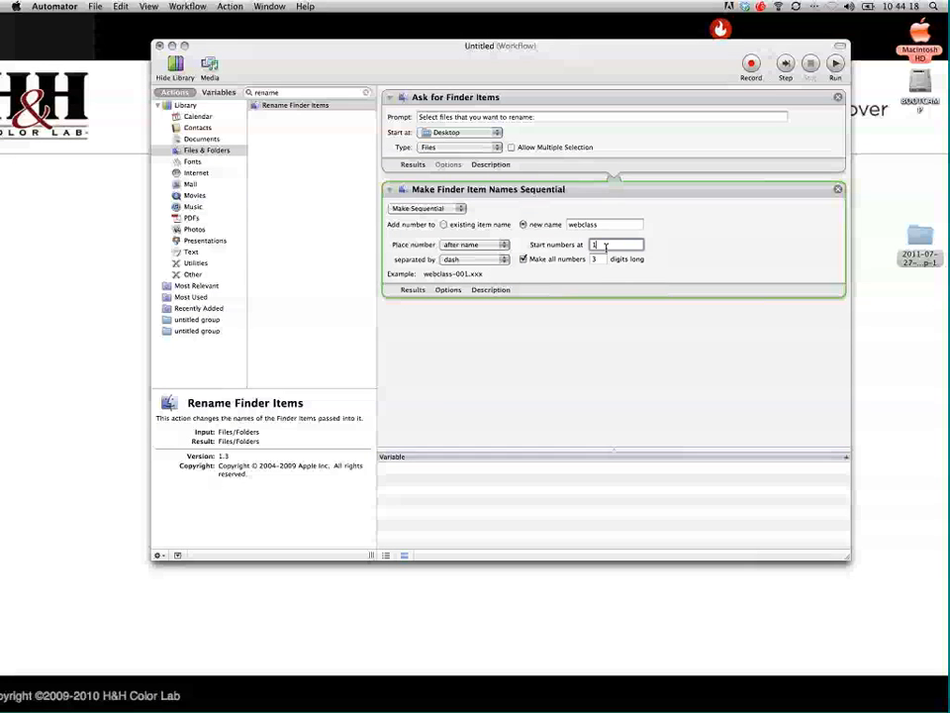
Try 1000 as the sequence's starting number and reset it to 1
left_click(606, 246)
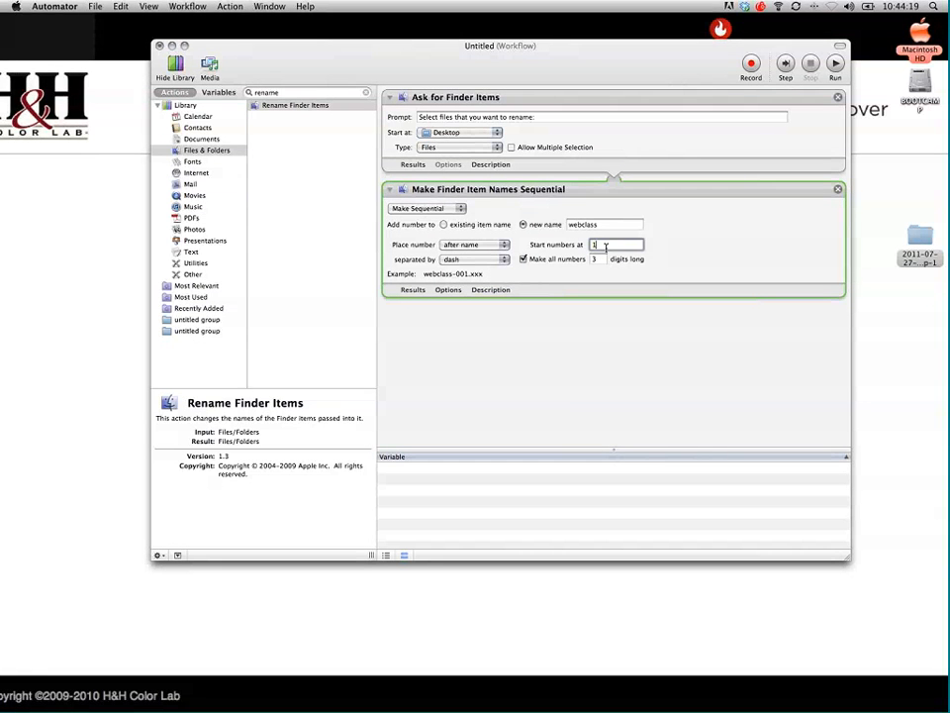
type("1000")
key("BackSpace")
key("BackSpace")
key("BackSpace")
Save the workflow to the Desktop in Workflow format under the name rename-1
left_click_drag(379, 67, 362, 82)
left_click(95, 6)
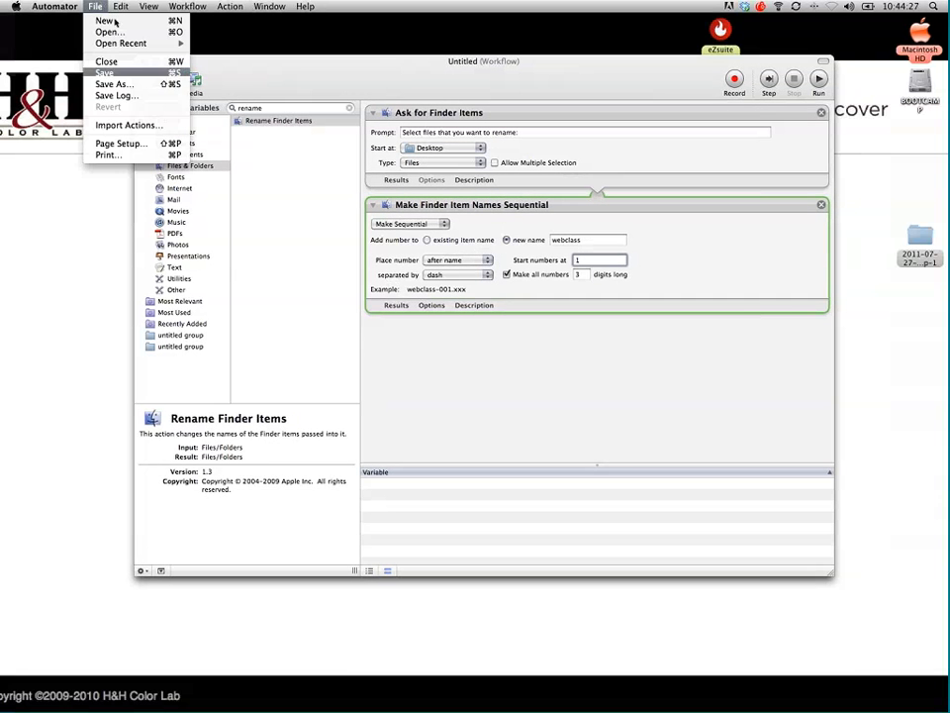
left_click(105, 73)
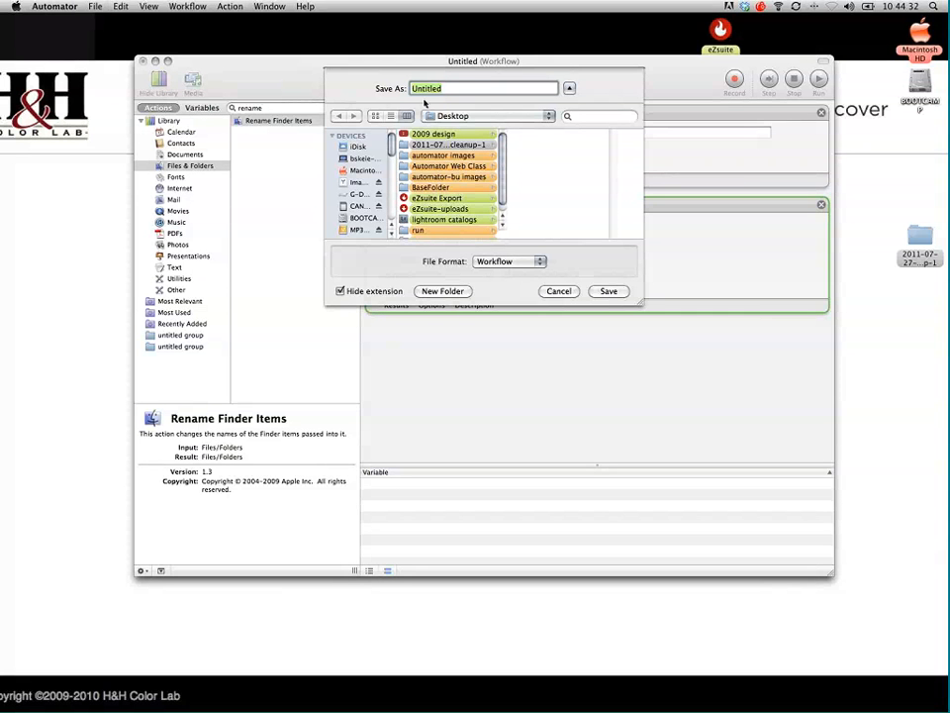
type("rename-1")
left_click(597, 291)
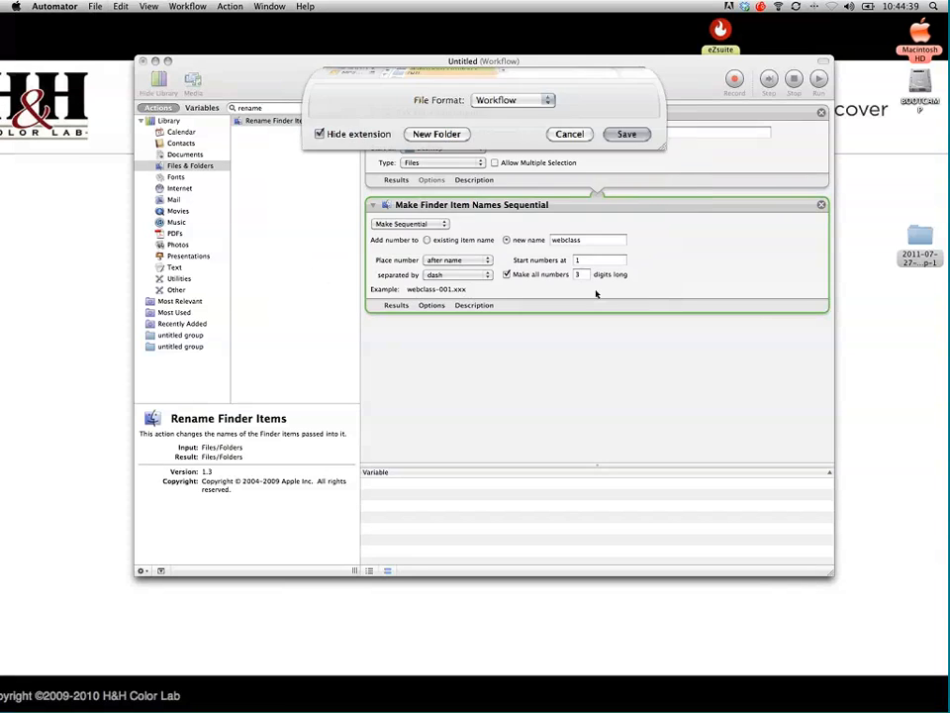
Move the rename-1 file to an empty area of the desktop beside the workflow window and clear the view of the desktop
left_click_drag(568, 47, 473, 70)
left_click_drag(912, 136, 811, 342)
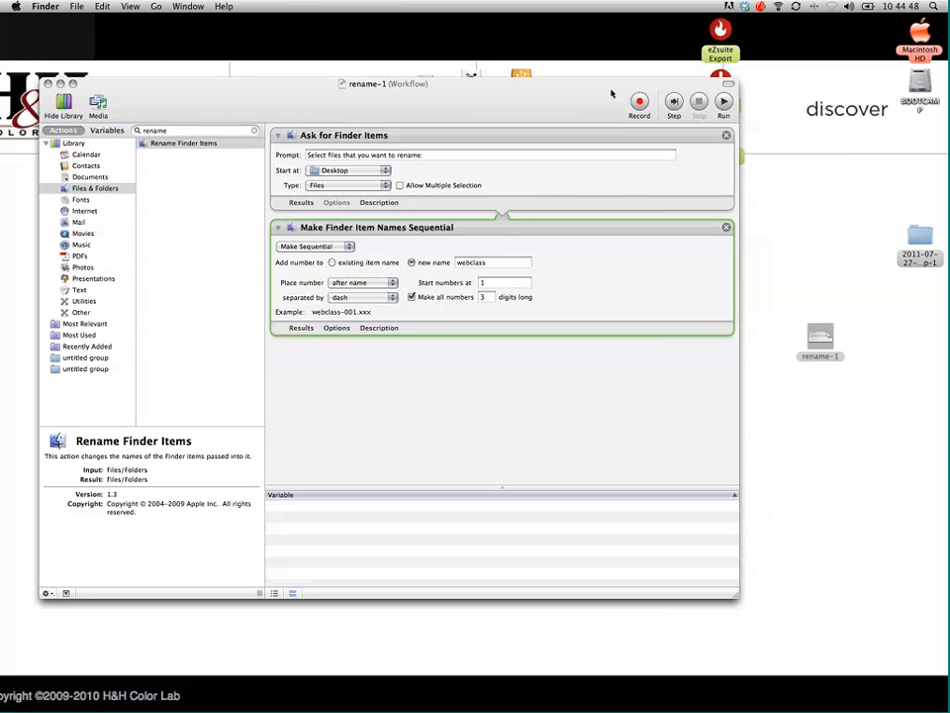
key("F11")
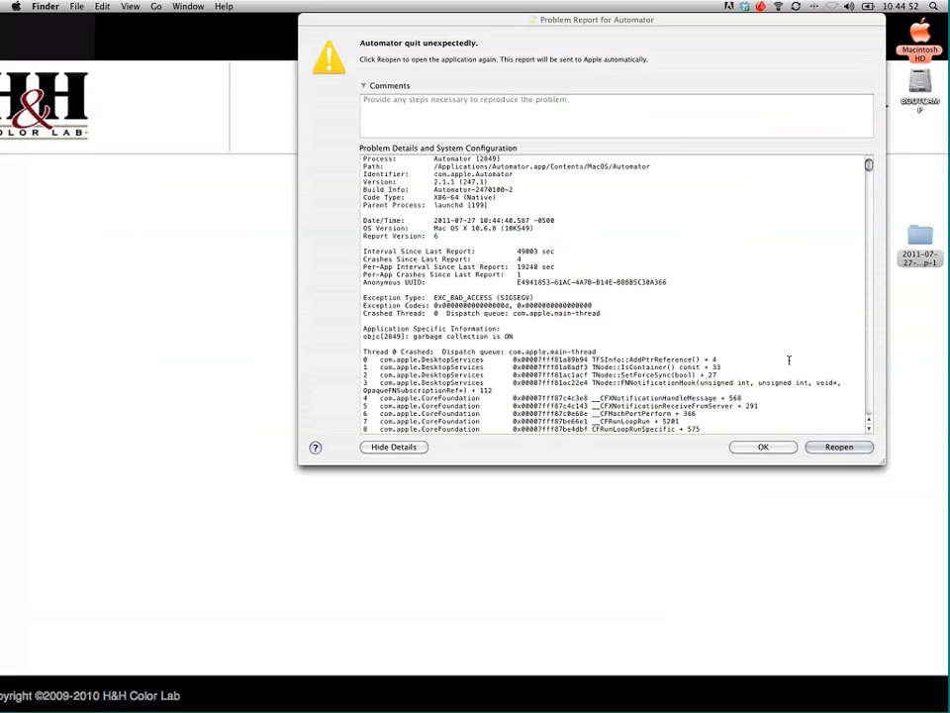
Dismiss the Automator problem report and reopen the rename-1 workflow from the desktop
left_click(764, 447)
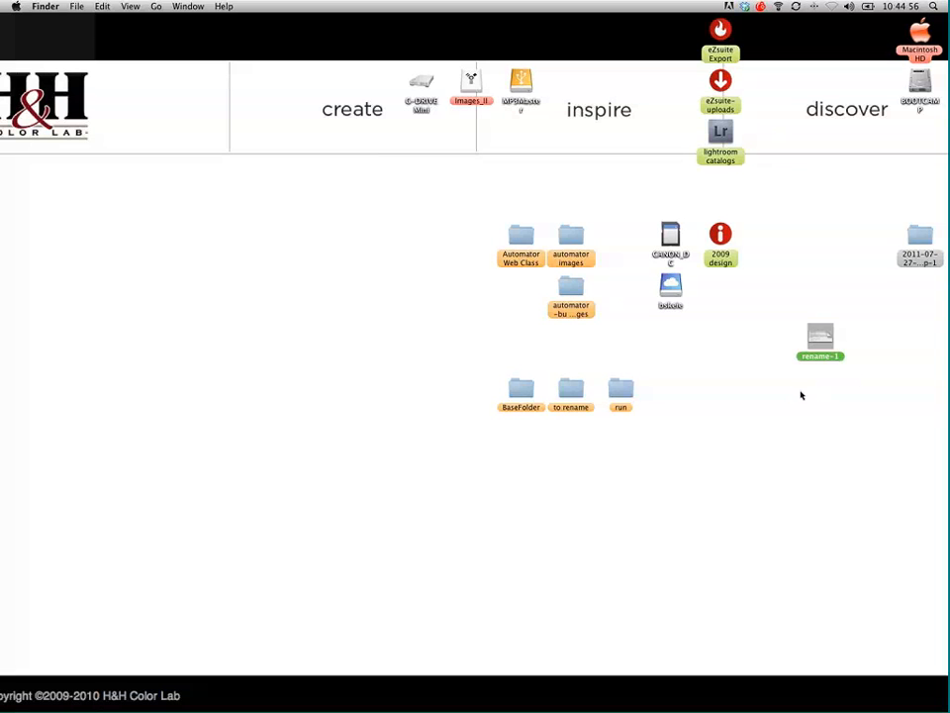
double_click(822, 339)
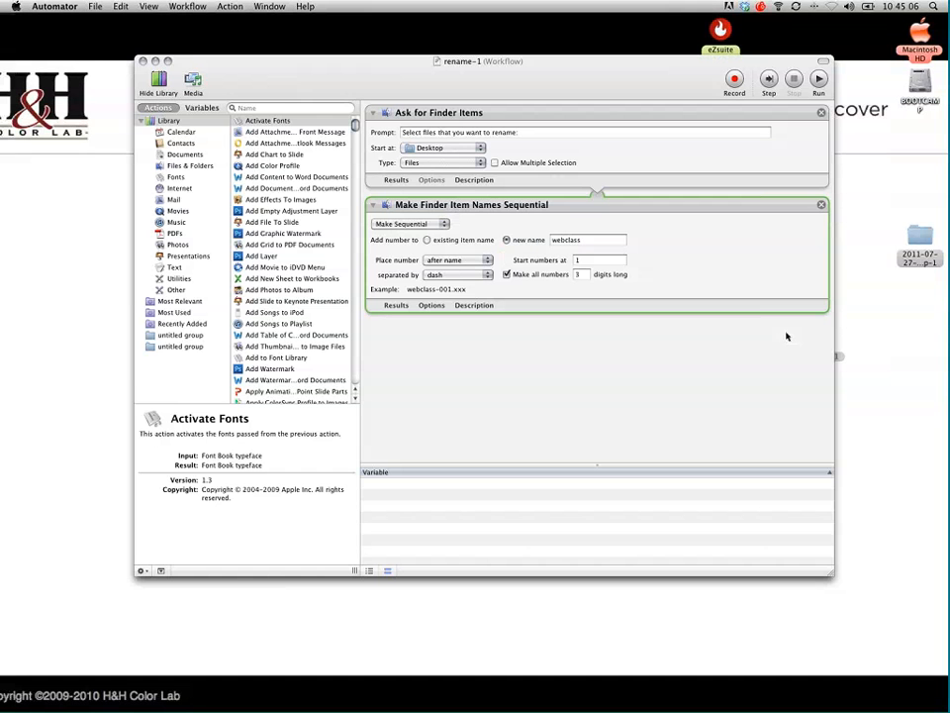
Save a copy of the workflow to the Desktop in Application format under the name rename-1
left_click(96, 7)
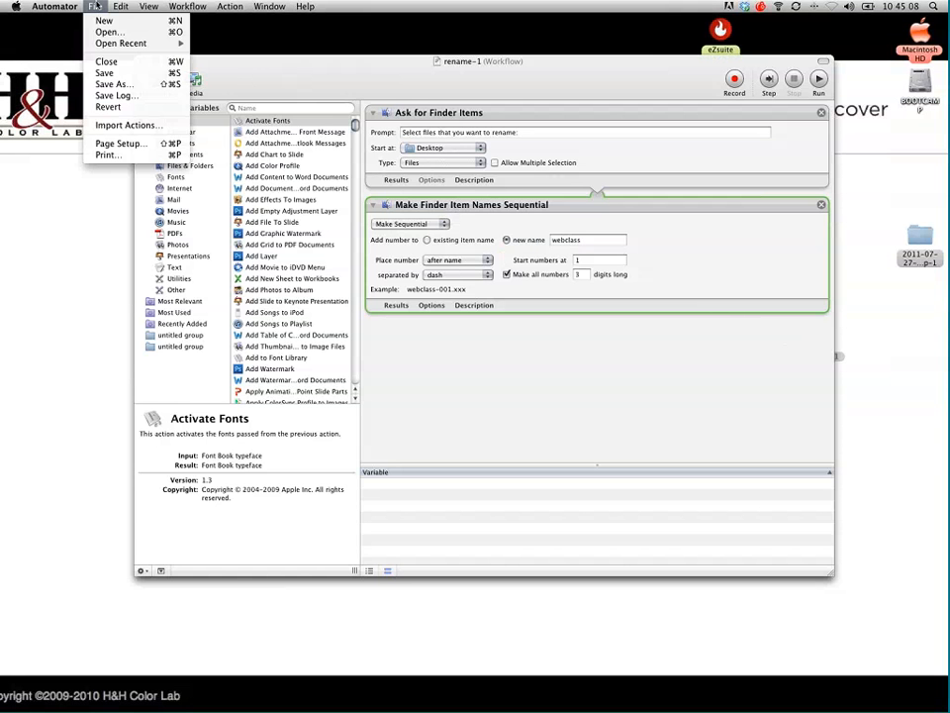
left_click(111, 85)
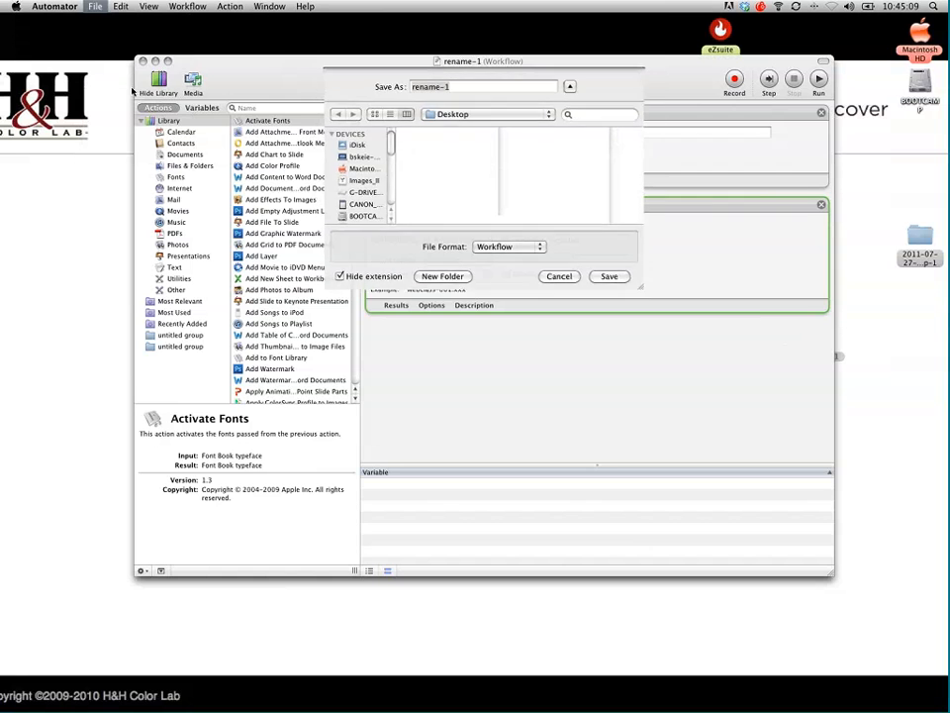
left_click(504, 249)
left_click(505, 259)
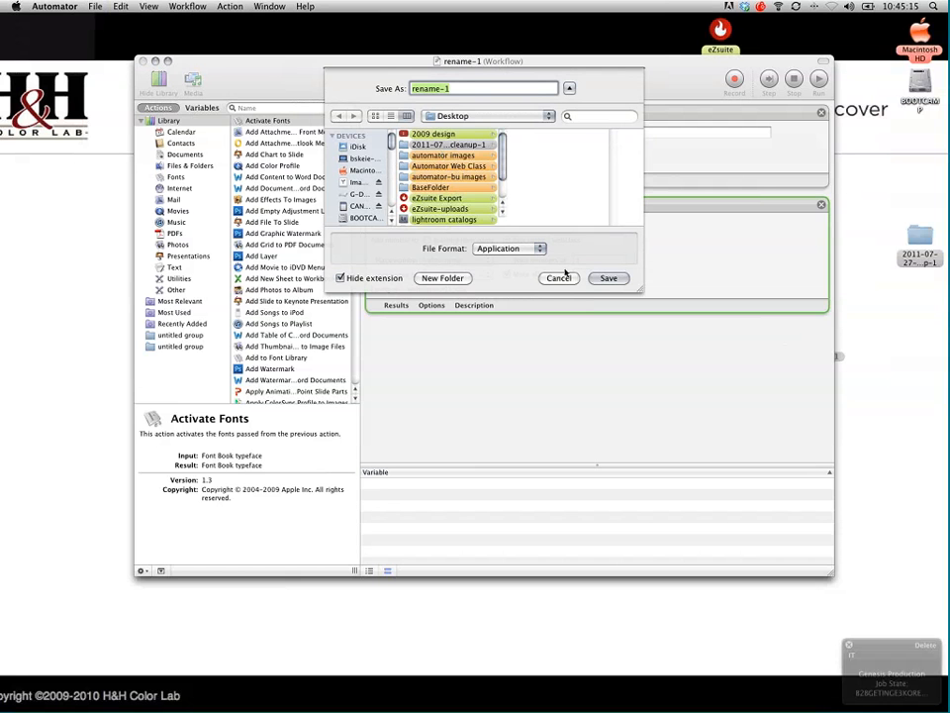
left_click(609, 278)
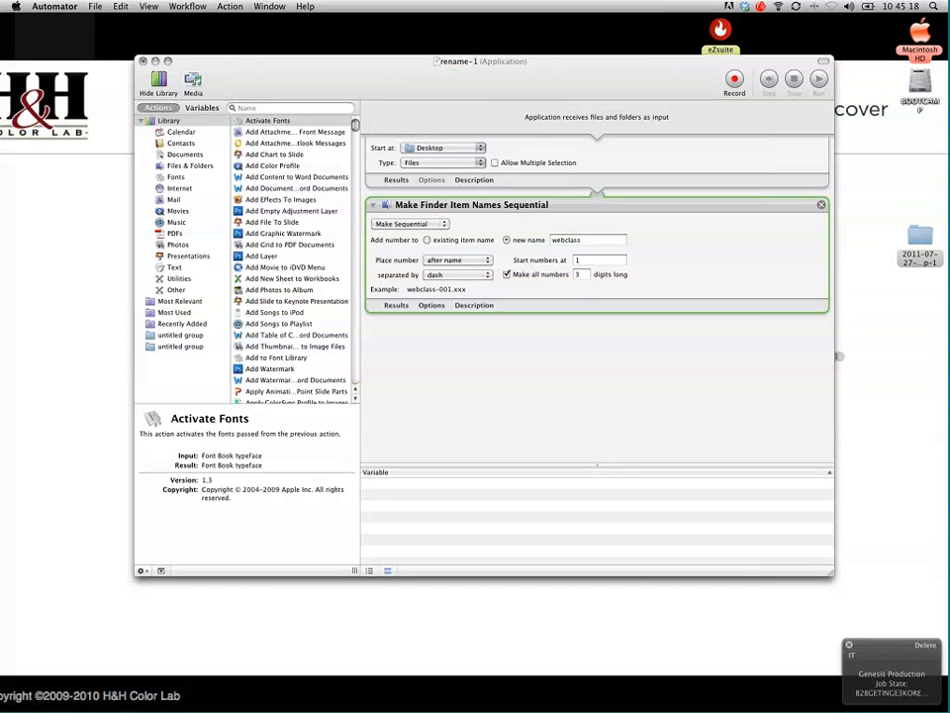
Dismiss the desktop notification and switch to Photoshop
left_click(848, 648)
key("super+Tab")
key("super+Tab")
key("super+Tab")
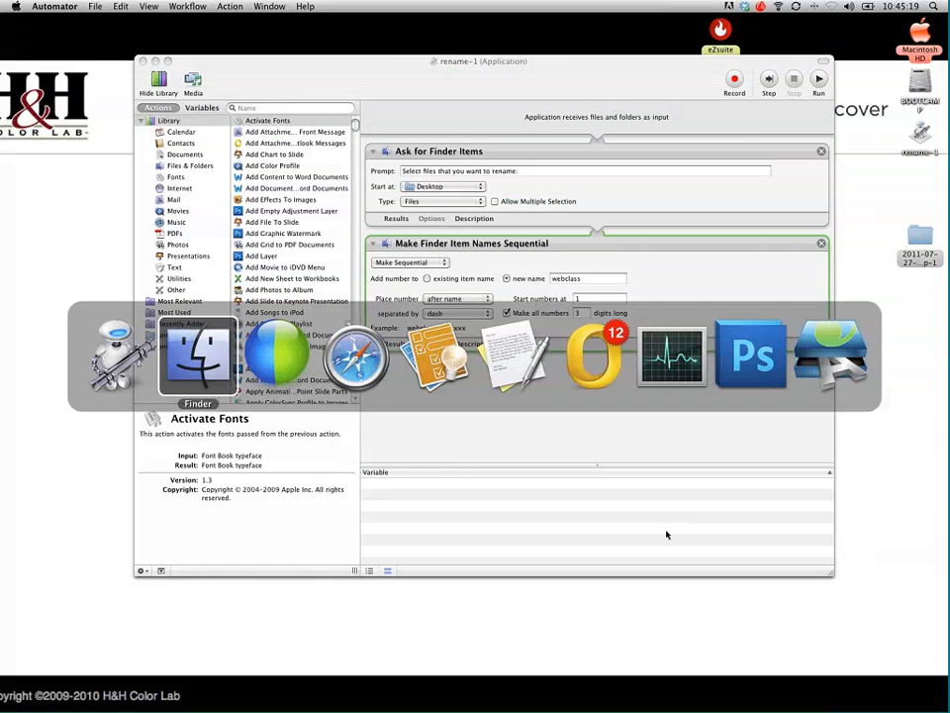
key("super+Tab")
key("super+Tab")
key("super+Tab")
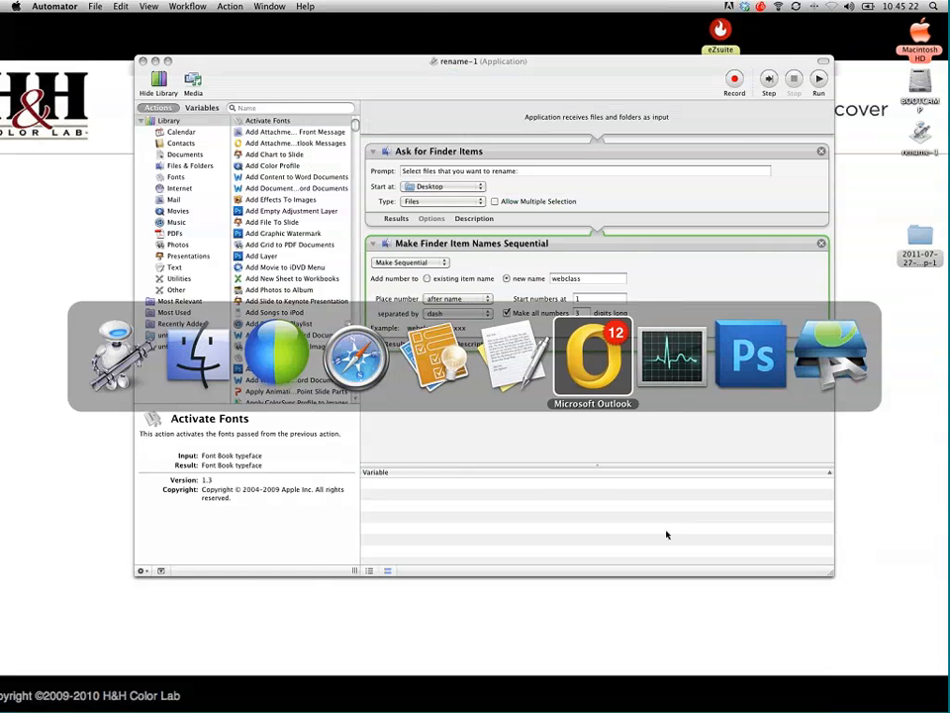
key("super+Tab")
key("super+Tab")
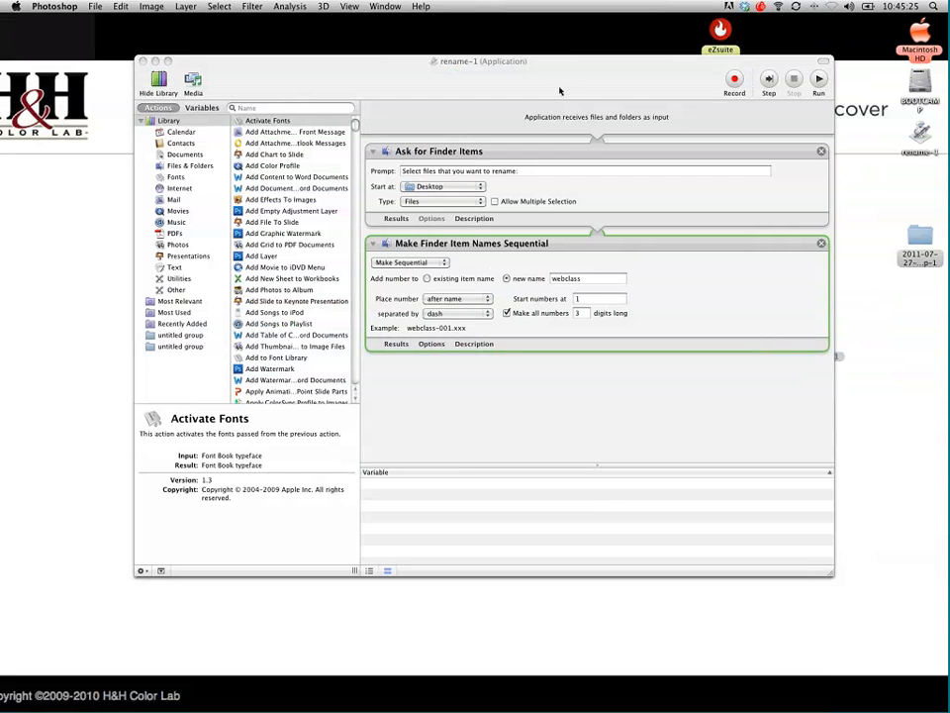
Place the rename-1 application beside the rename-1 workflow file and move the workflow window out of the desktop view
left_click_drag(559, 91, 205, 114)
left_click_drag(804, 259, 771, 336)
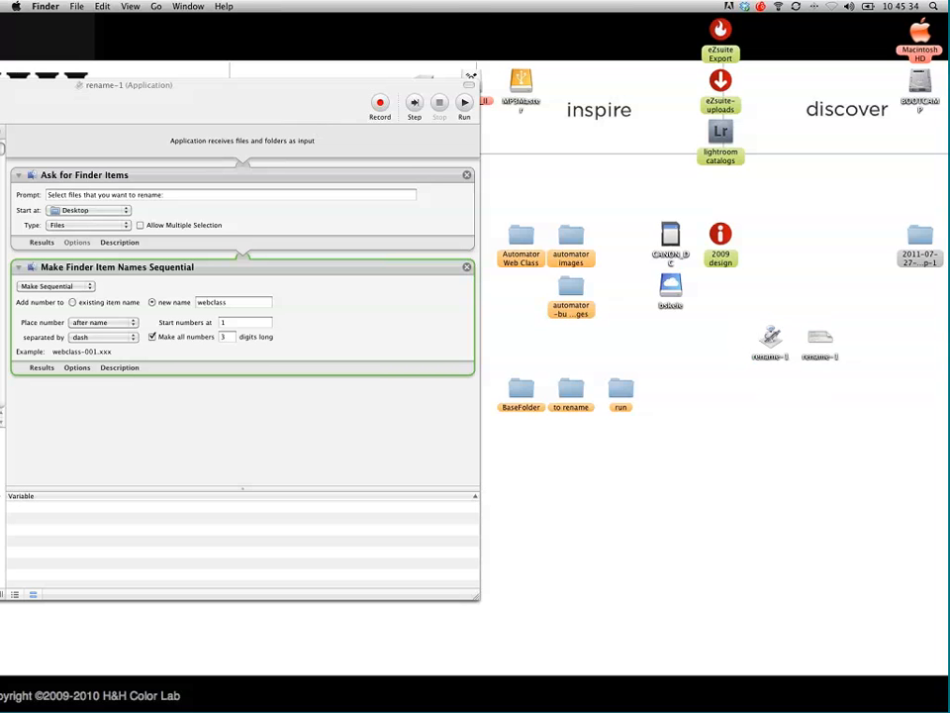
left_click_drag(246, 100, 0, 87)
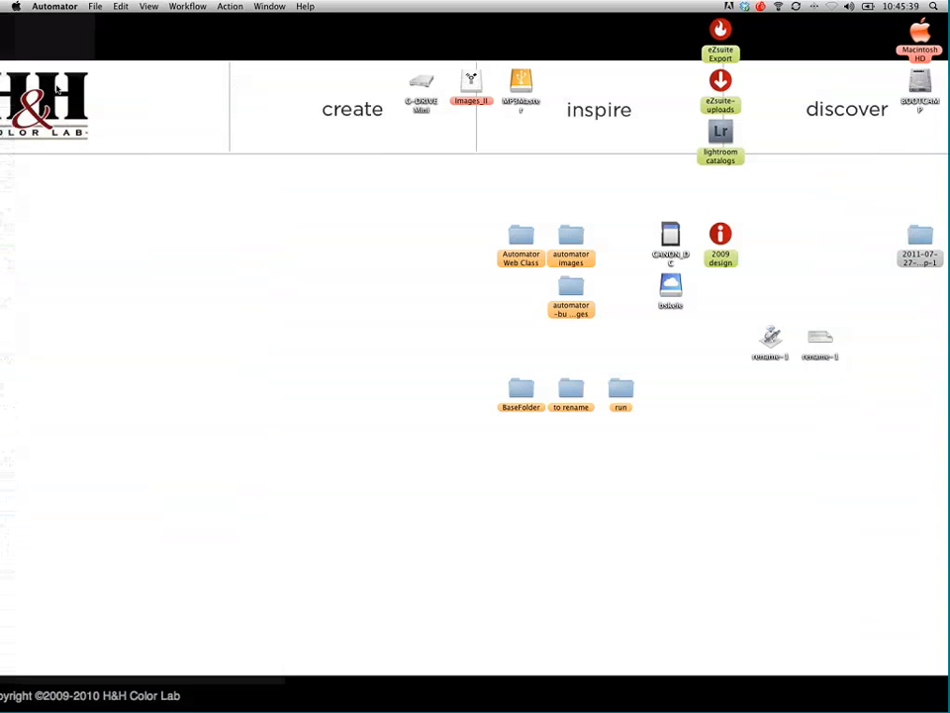
left_click(210, 125)
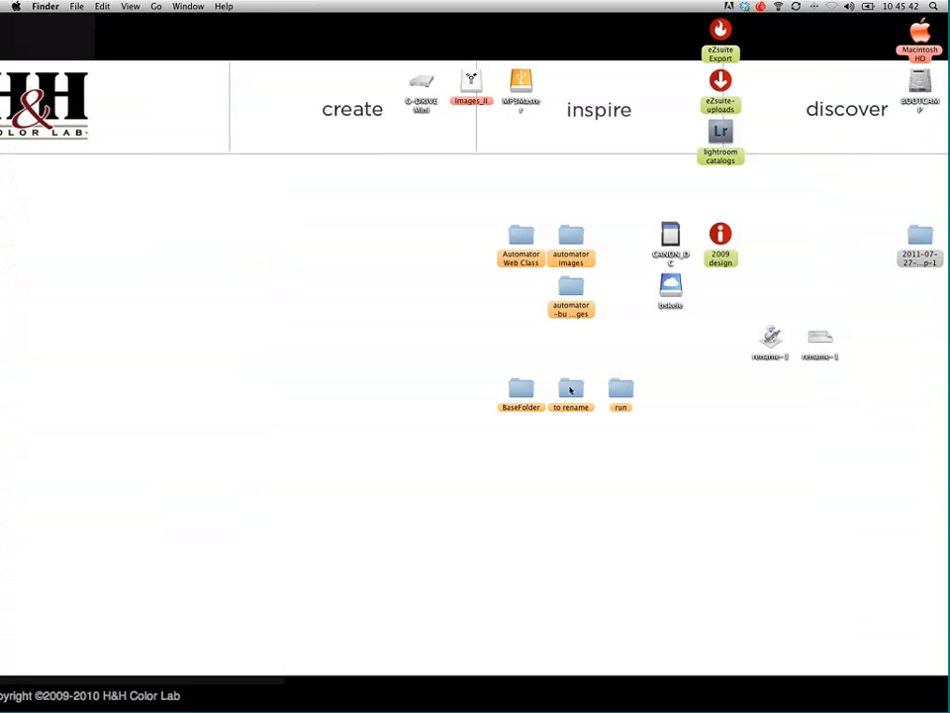
Move the to rename folder to an empty area of the desktop and open it
left_click_drag(570, 388, 323, 289)
left_click(357, 345)
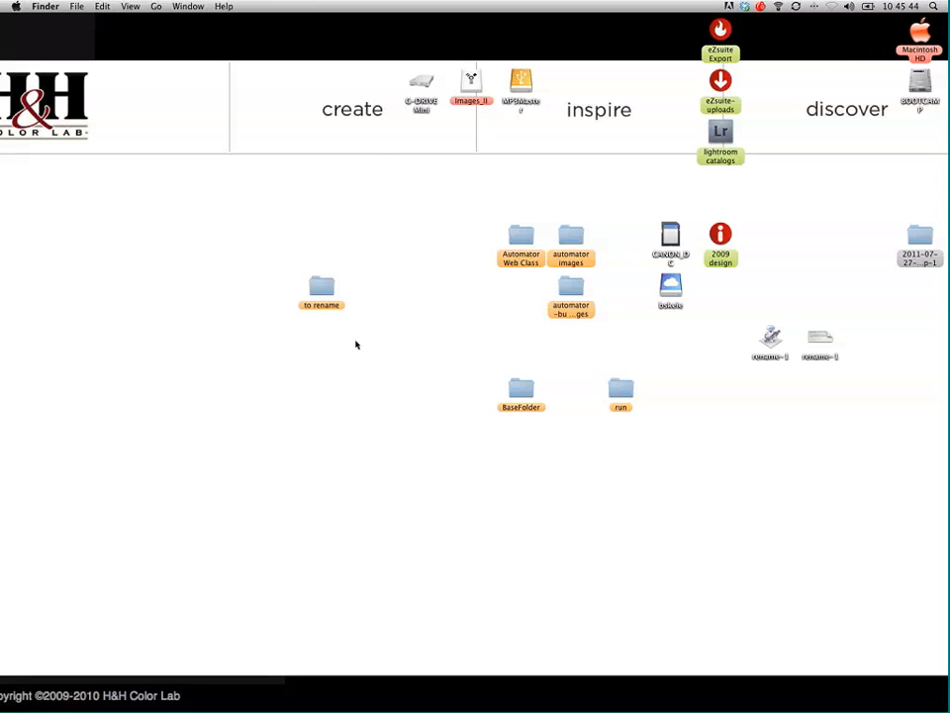
double_click(310, 291)
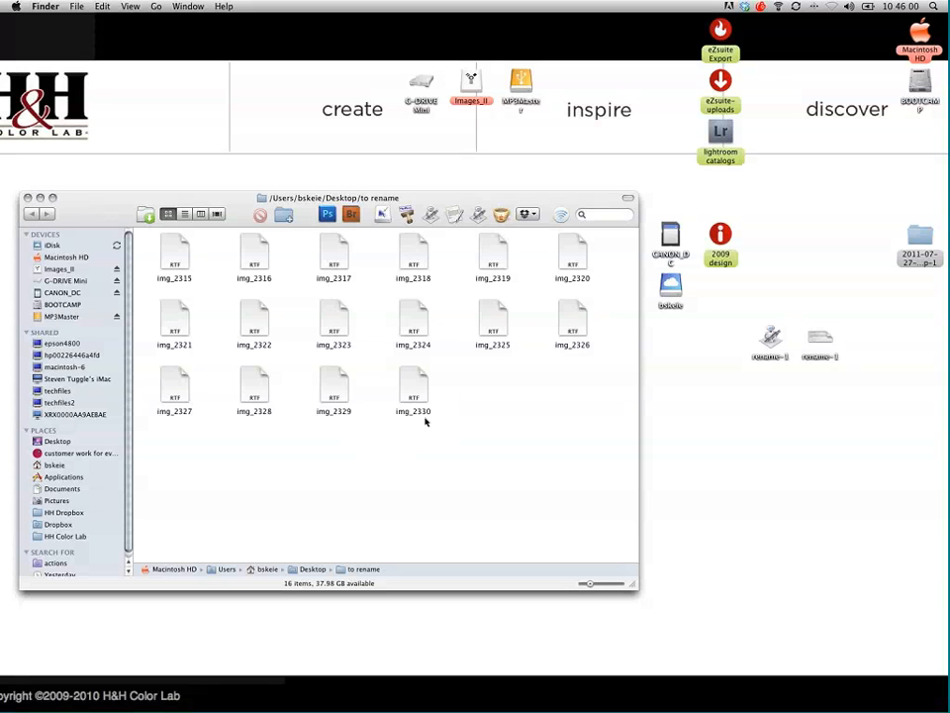
Run the rename-1 application and try to select several files in the to rename folder before cancelling the file prompt
left_click(784, 352)
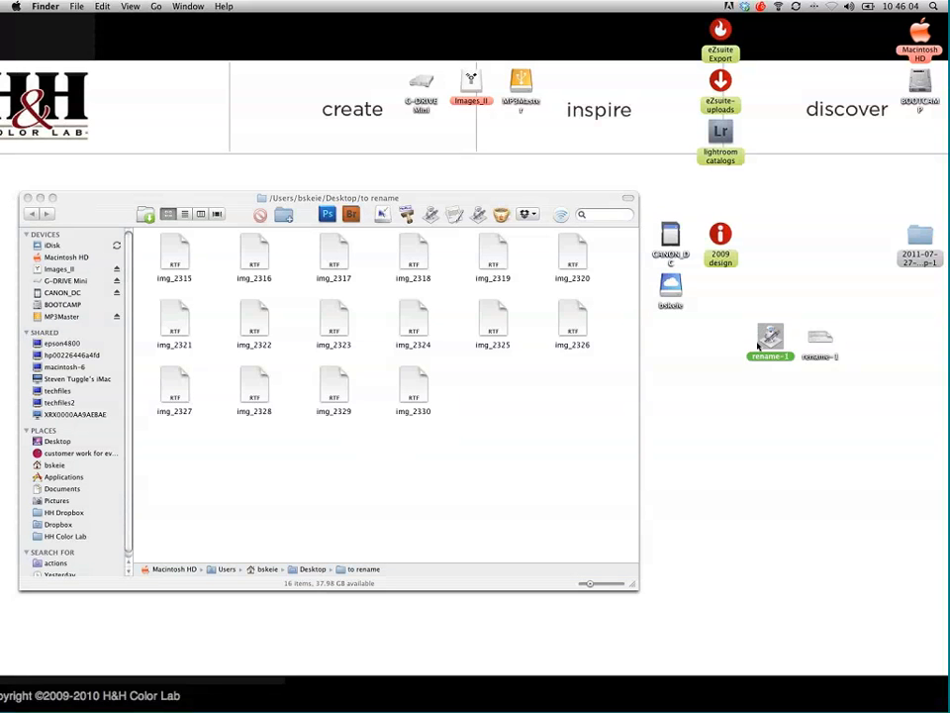
double_click(764, 345)
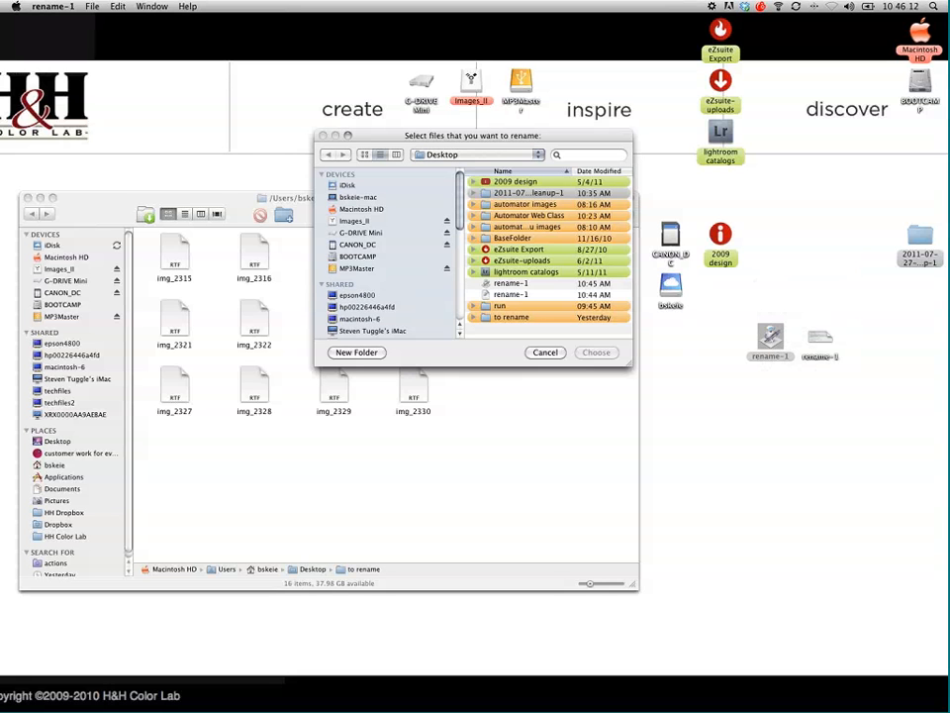
double_click(484, 317)
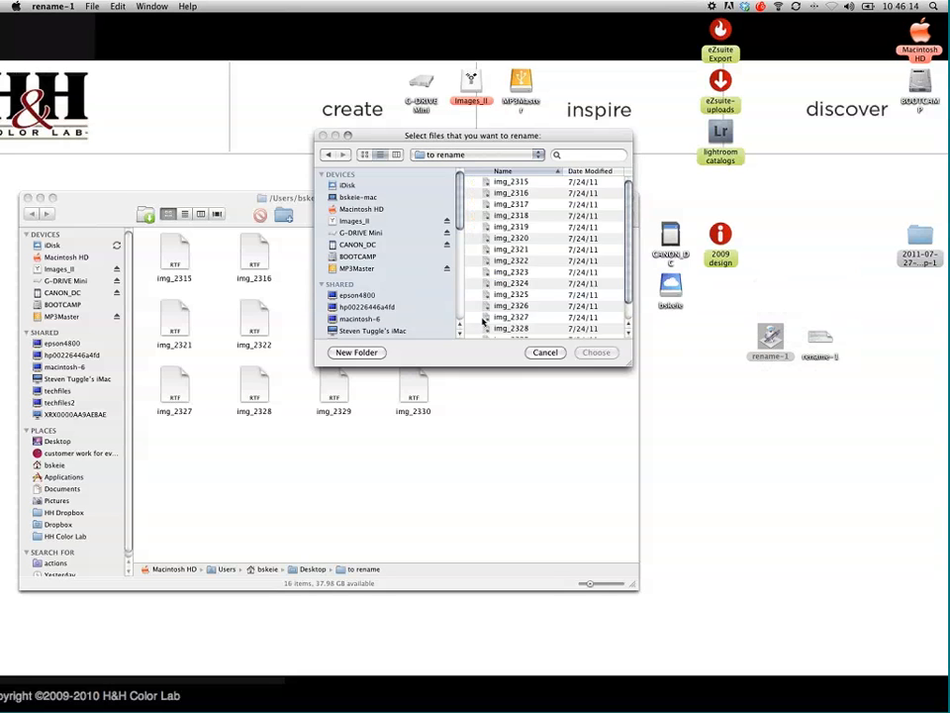
left_click(497, 183)
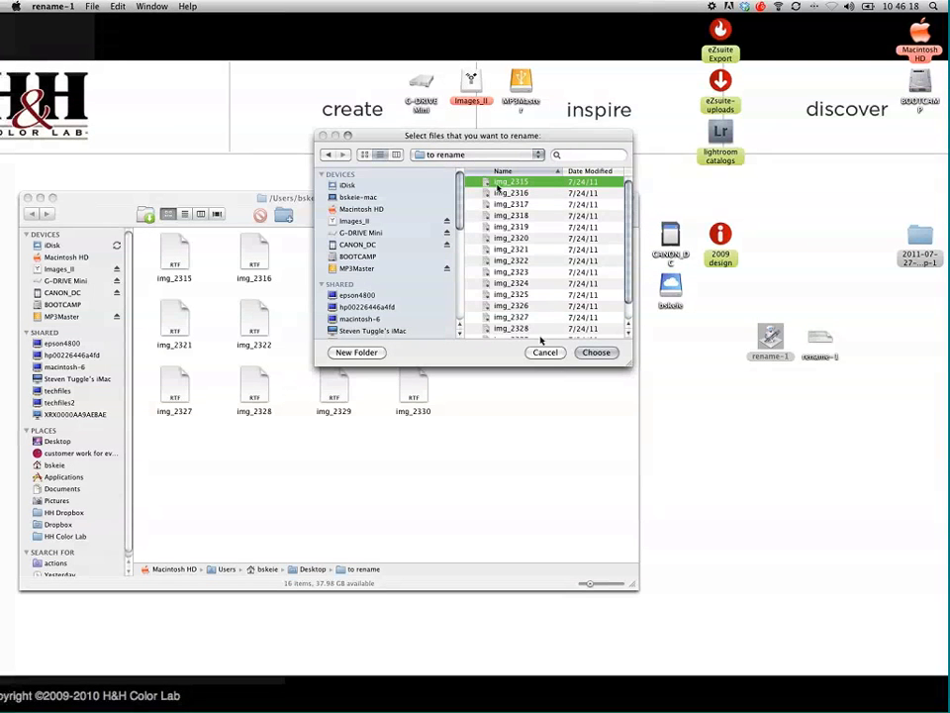
key("Down")
key("Down")
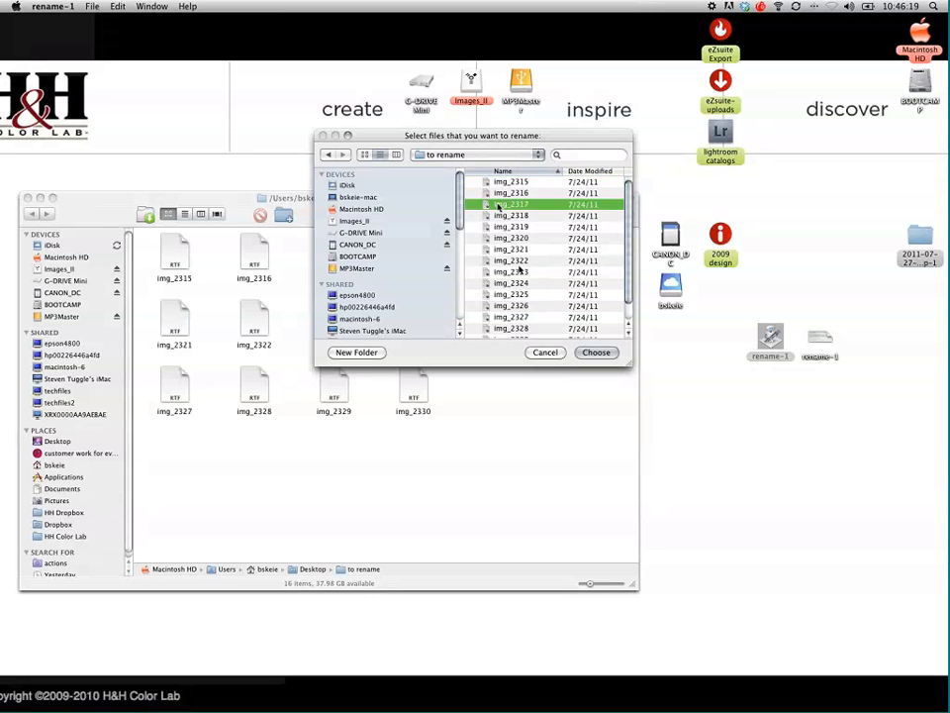
left_click(520, 317)
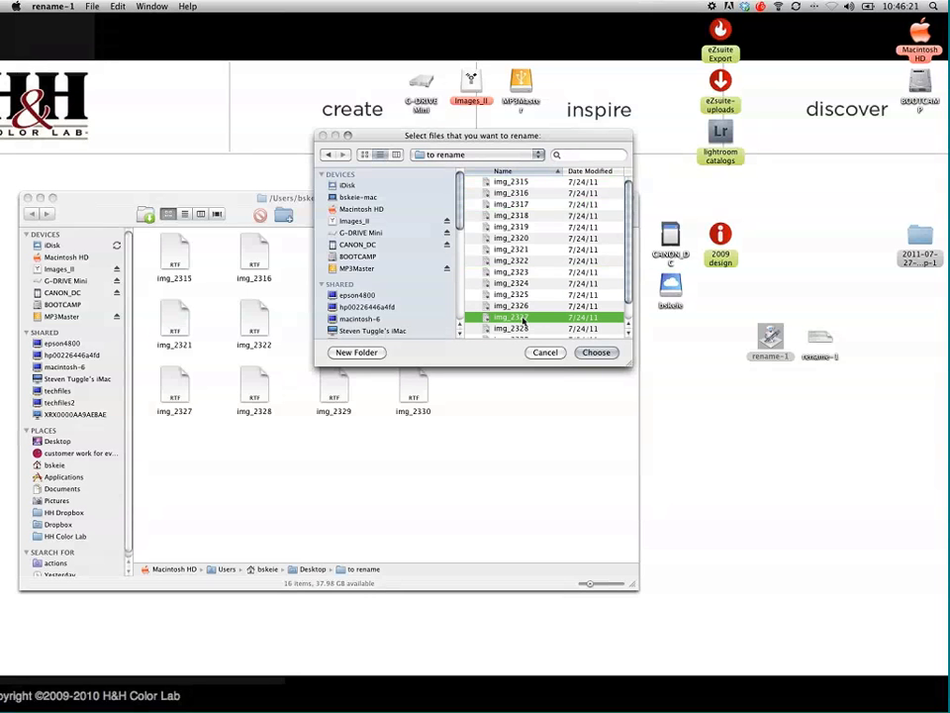
left_click(546, 353)
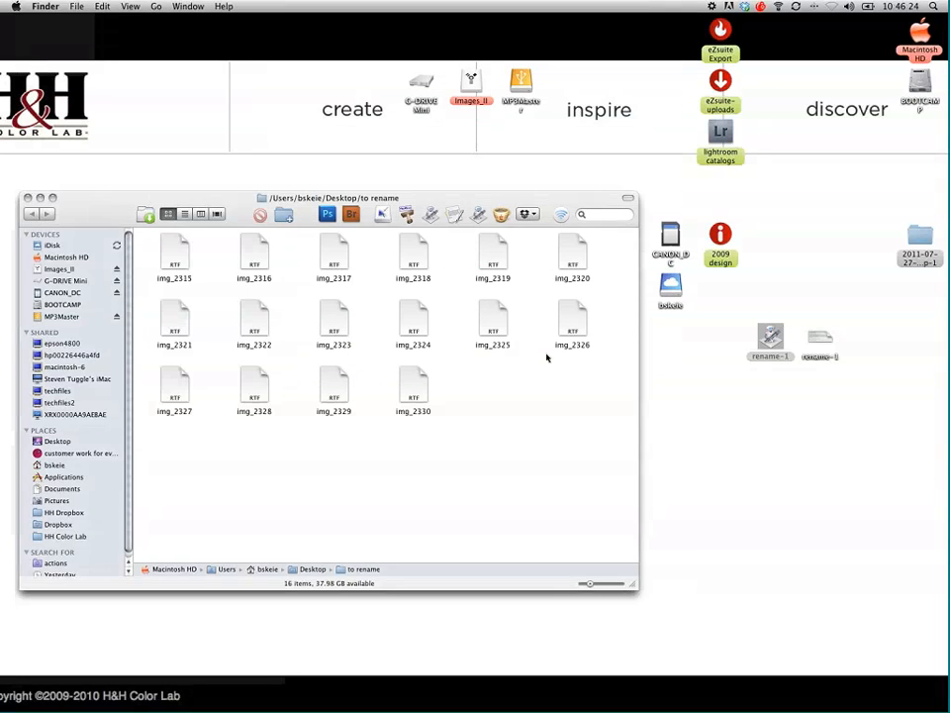
Move the rename-1 application to the Trash
left_click(769, 339)
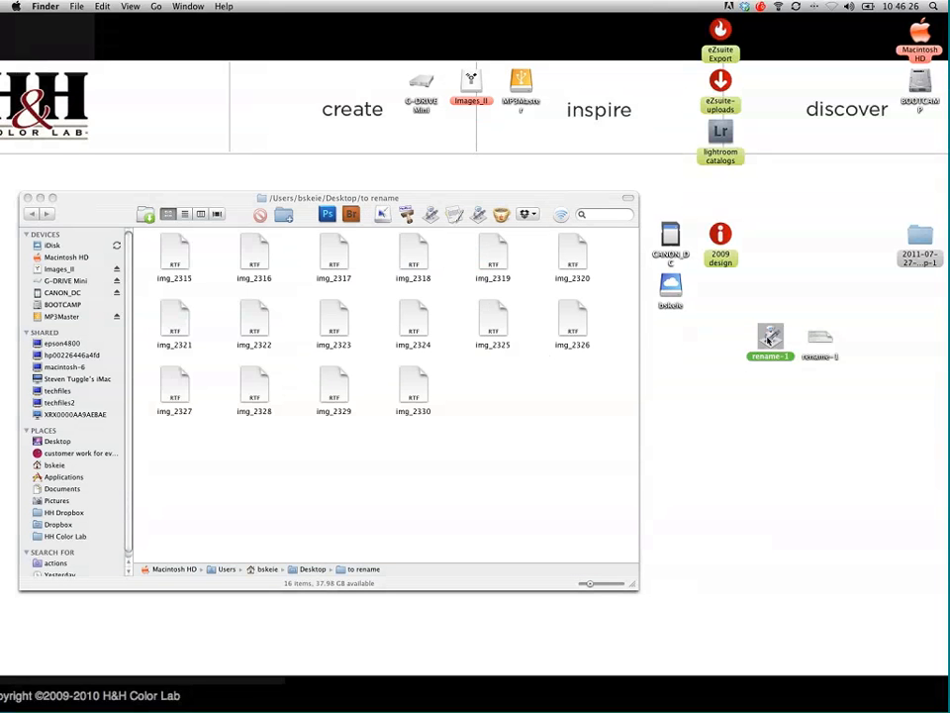
right_click(769, 339)
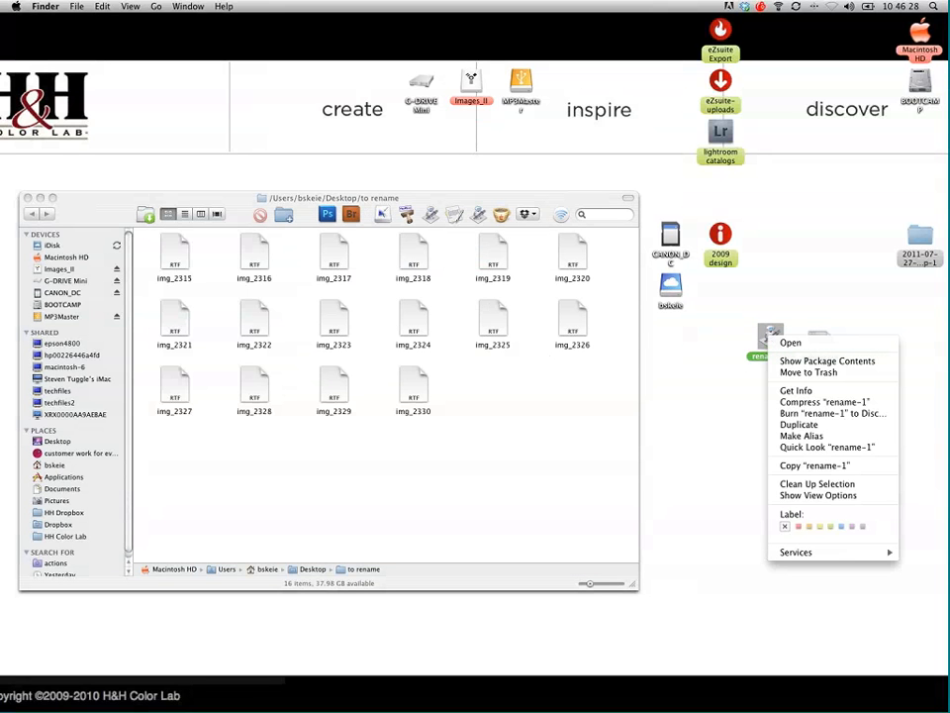
left_click(792, 368)
Reopen the rename-1 workflow, allow multiple selection in the Ask for Finder Items action and save it
double_click(820, 339)
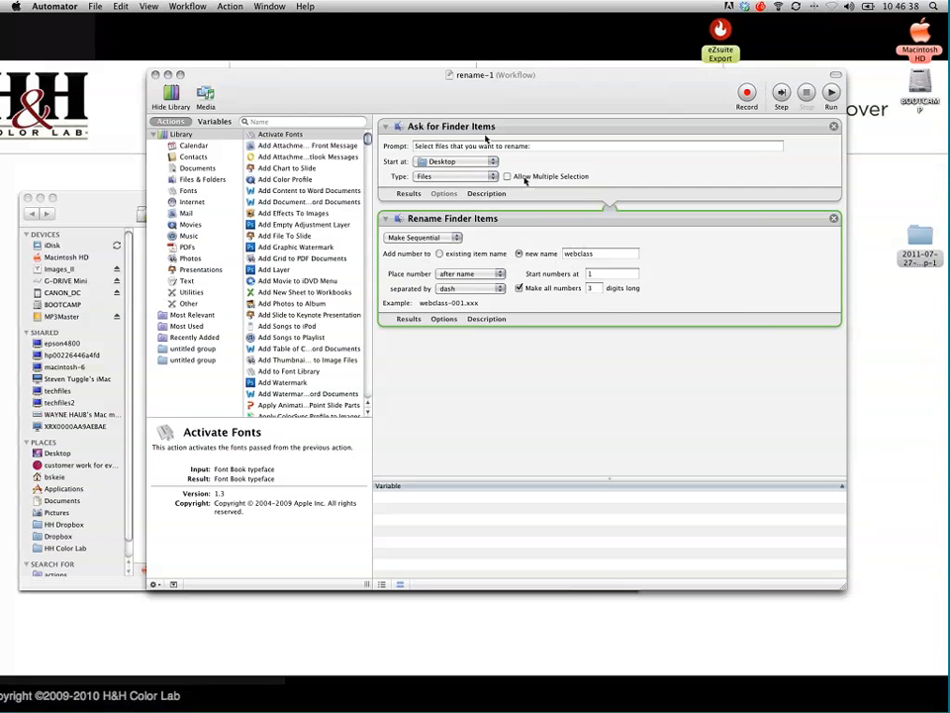
left_click(523, 178)
key("super+s")
Save the updated workflow to the Desktop as an Application named rename-1 and place it beside the workflow file
key("super+w")
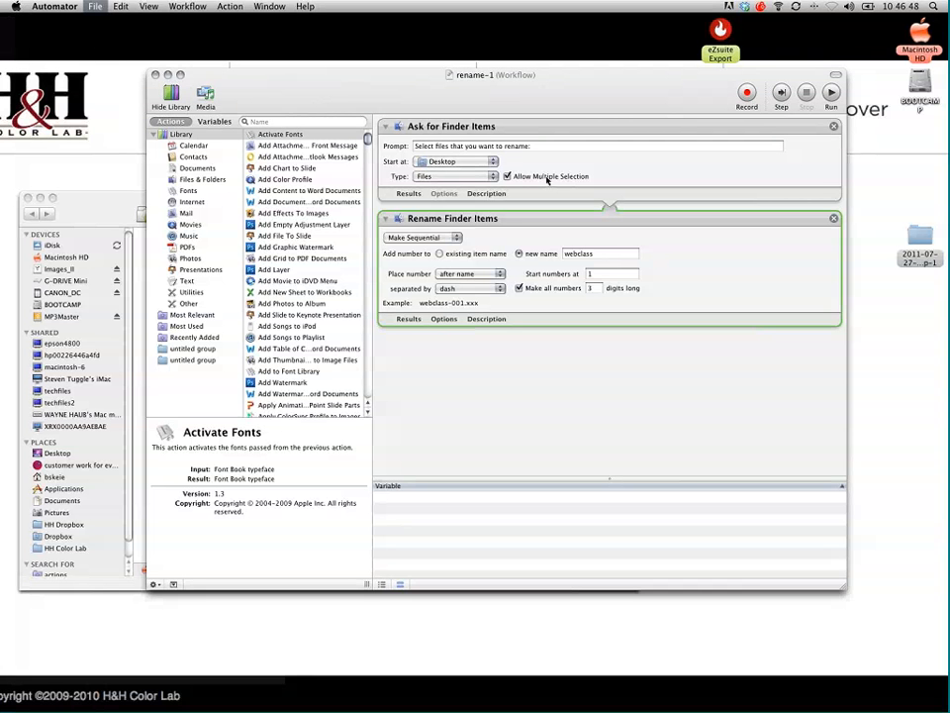
left_click(522, 261)
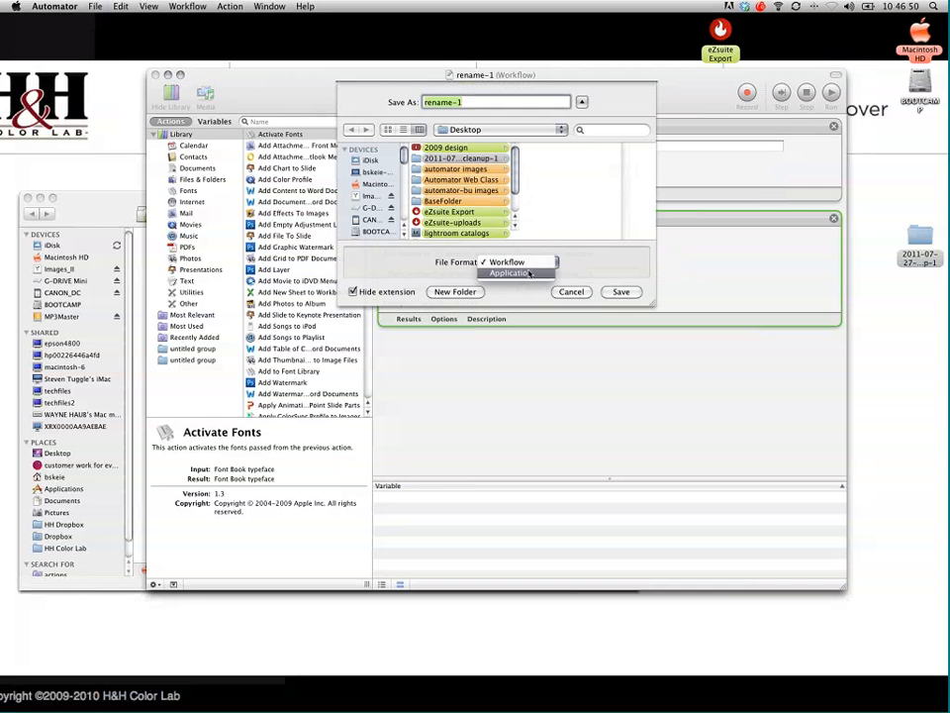
left_click(530, 273)
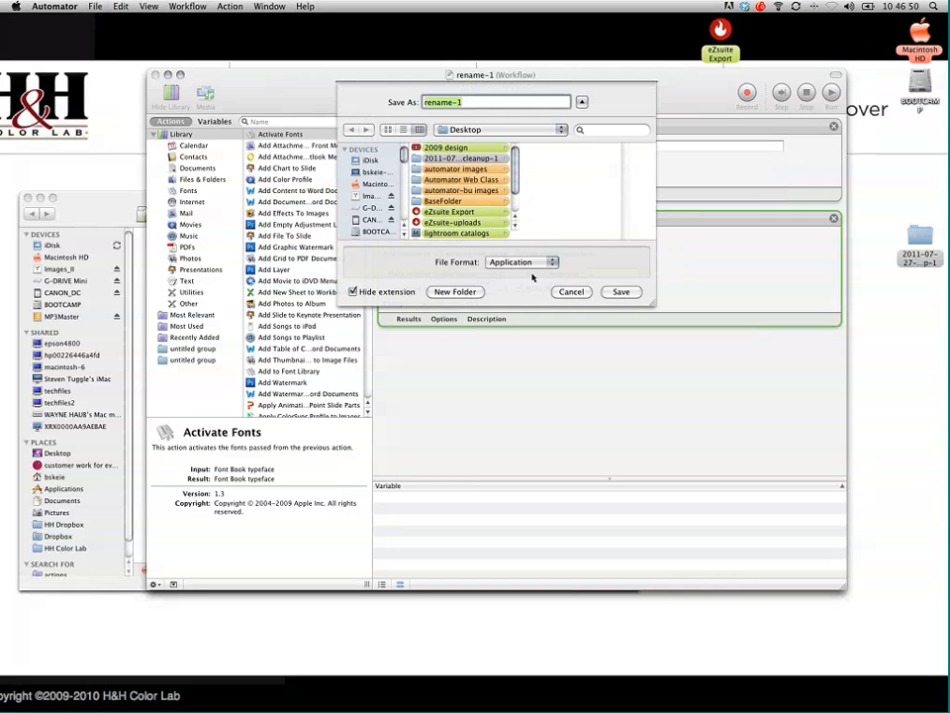
left_click(621, 292)
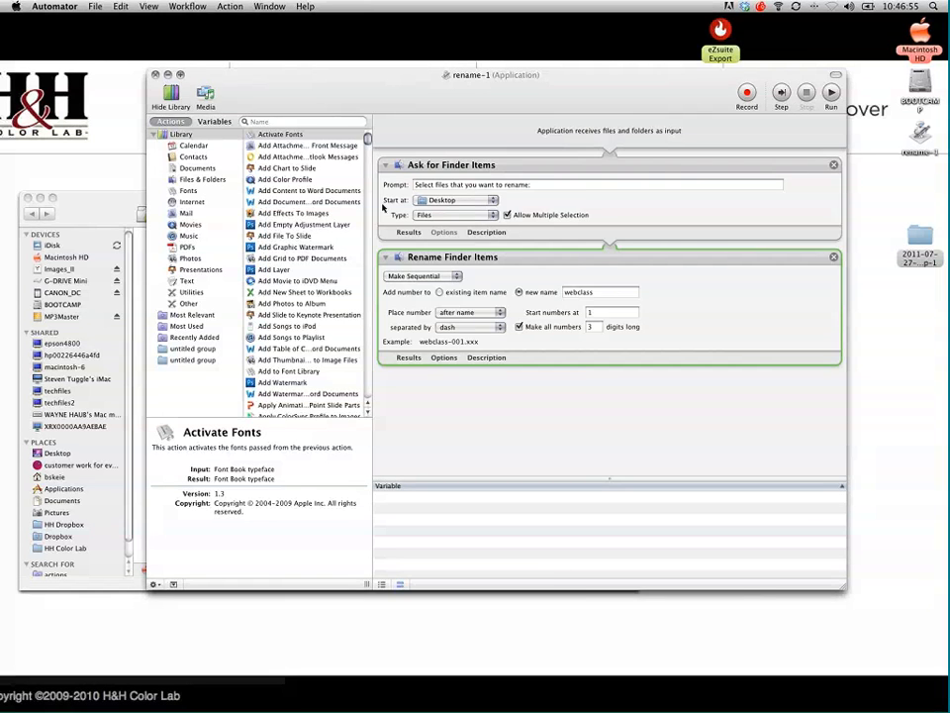
key("super+w")
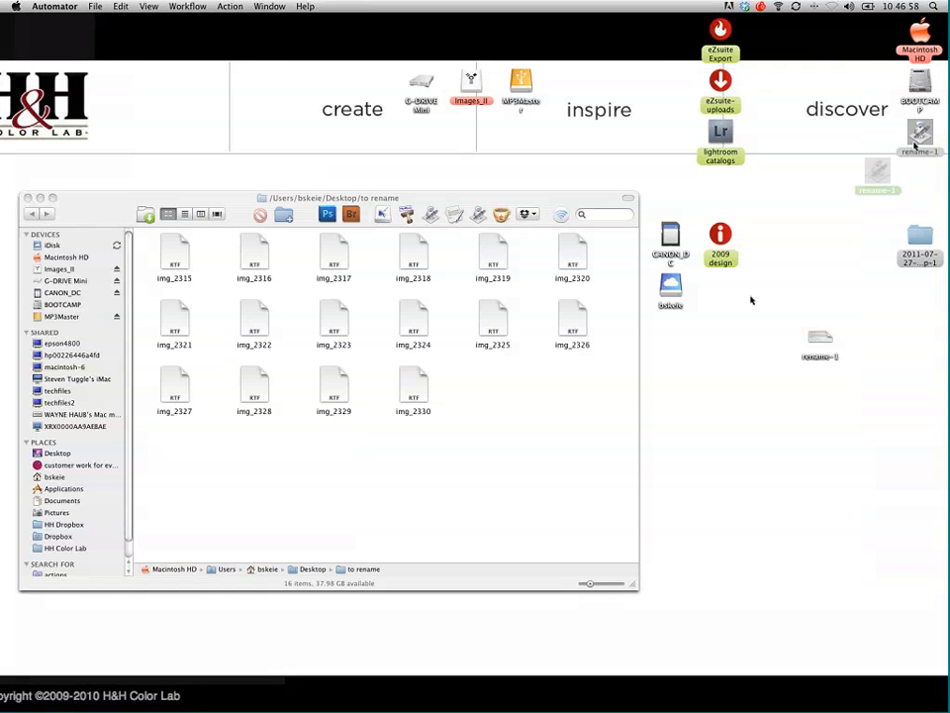
left_click_drag(916, 147, 753, 354)
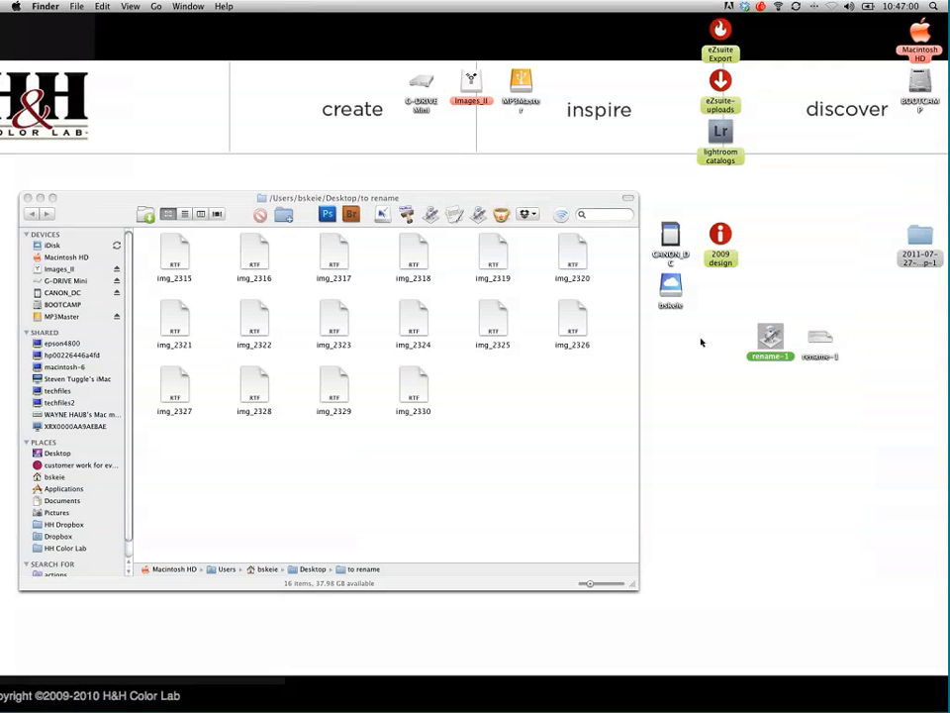
Run the rename-1 application on all files in the to rename folder and look through the renamed files
double_click(772, 339)
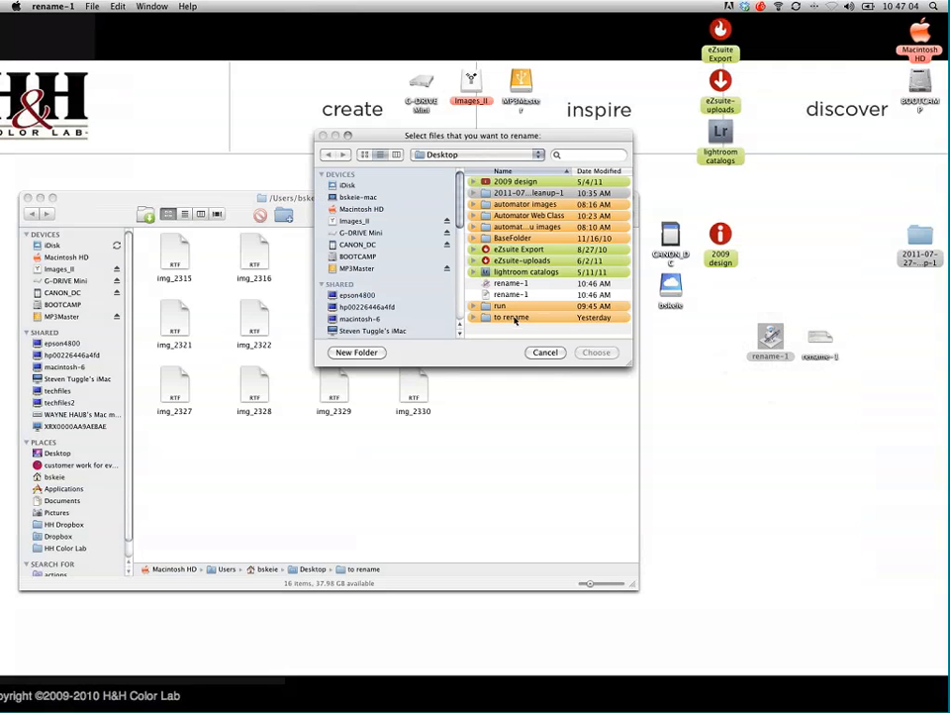
double_click(515, 319)
left_click(512, 183)
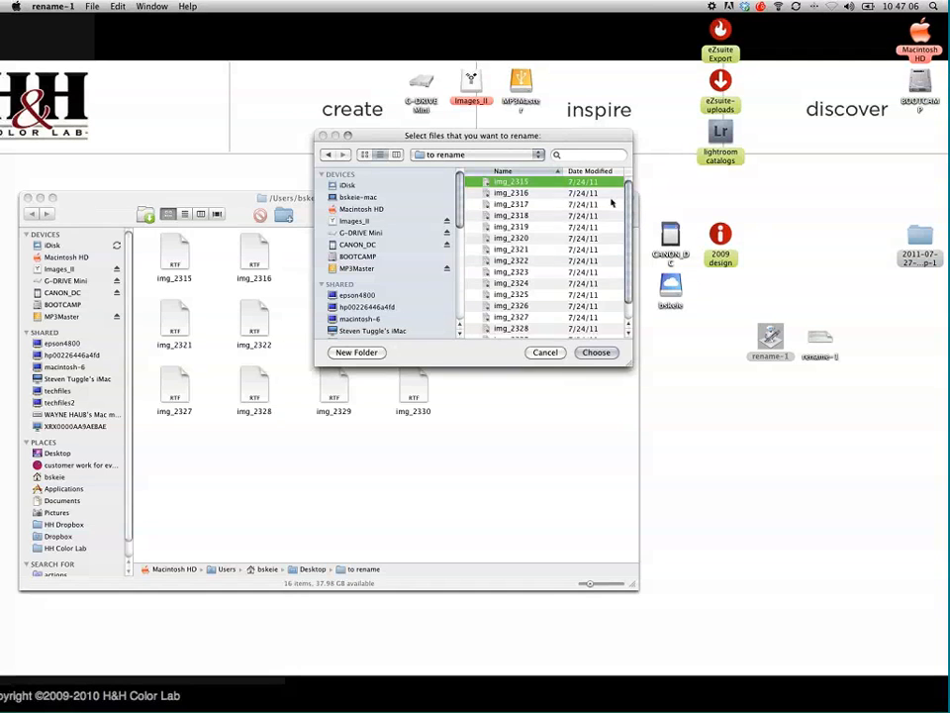
left_click_drag(628, 231, 627, 263)
left_click(536, 331, "shift")
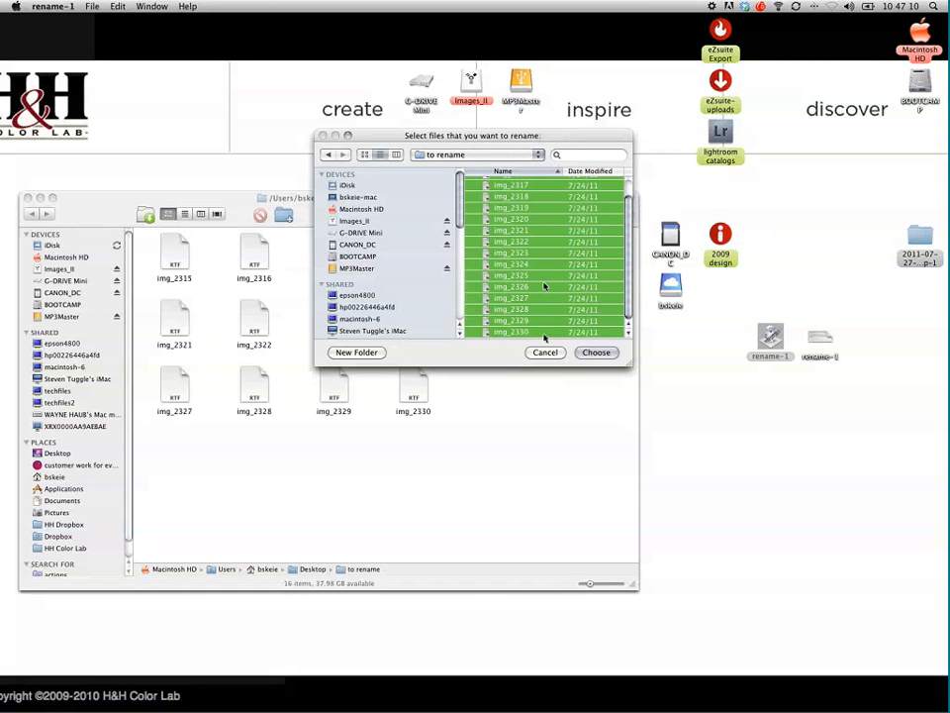
key("Return")
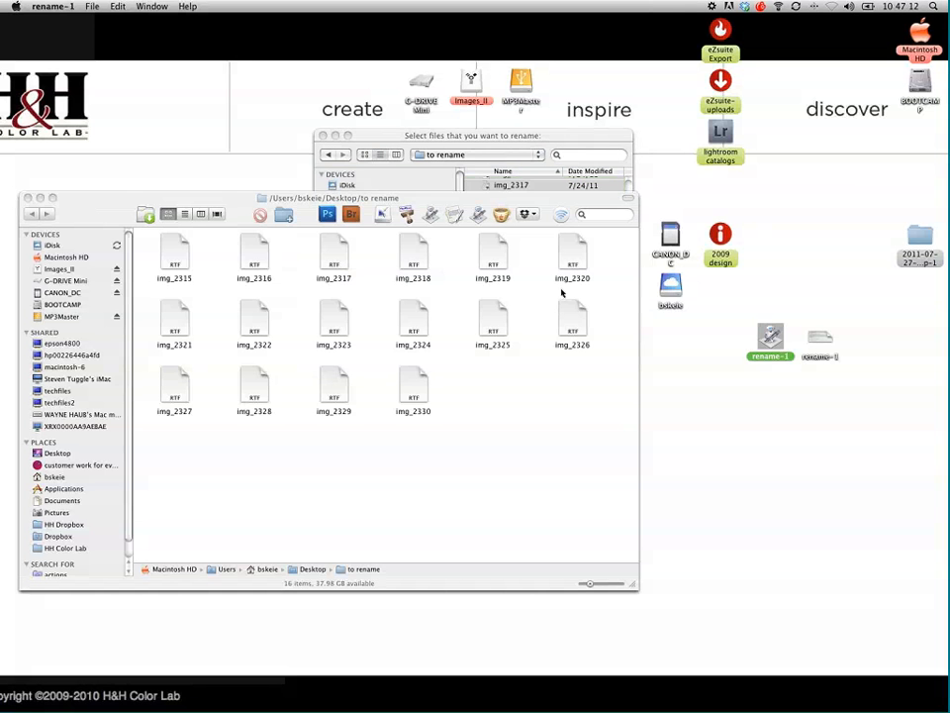
left_click(481, 154)
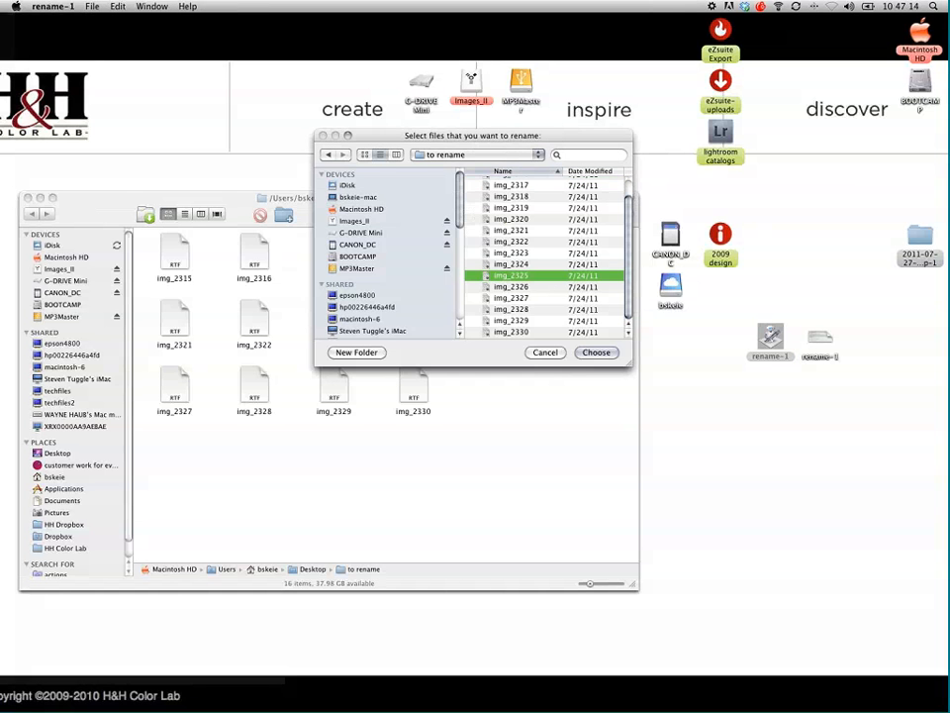
left_click(513, 197)
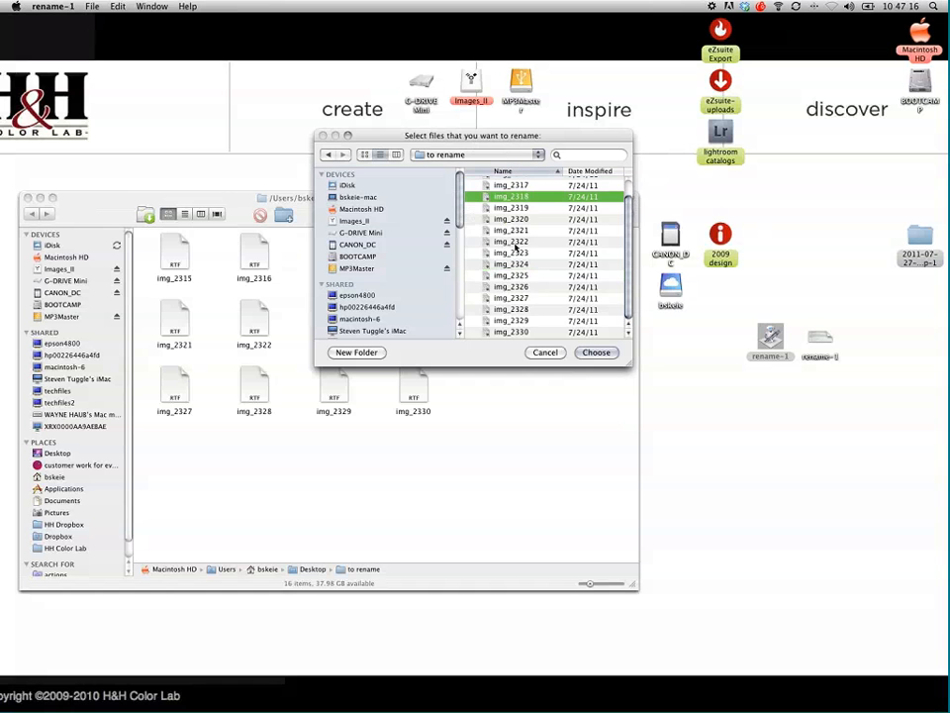
key("super+a")
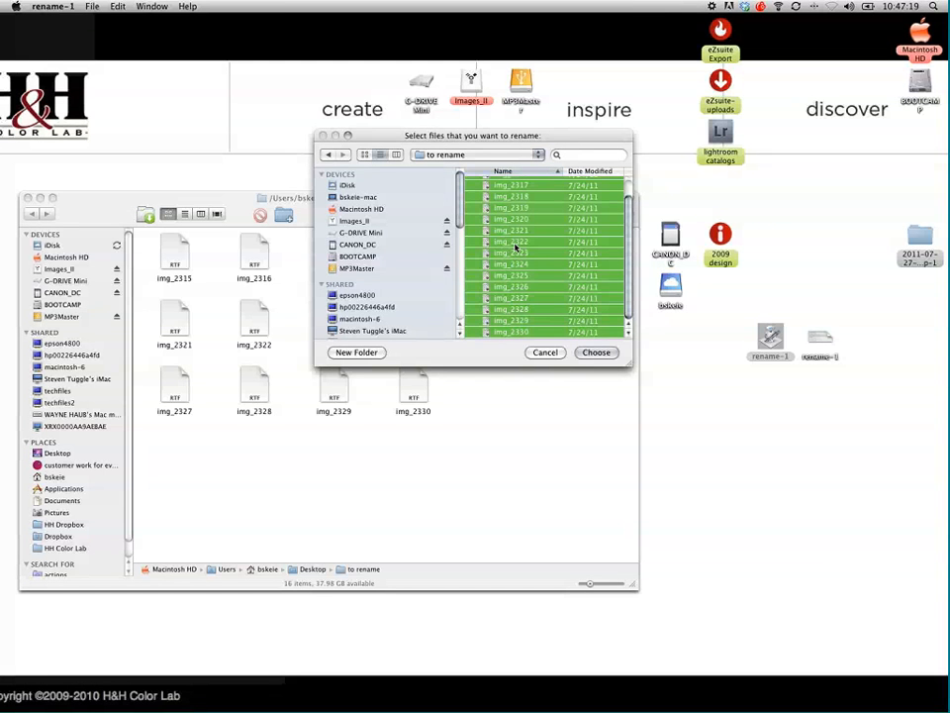
left_click(596, 352)
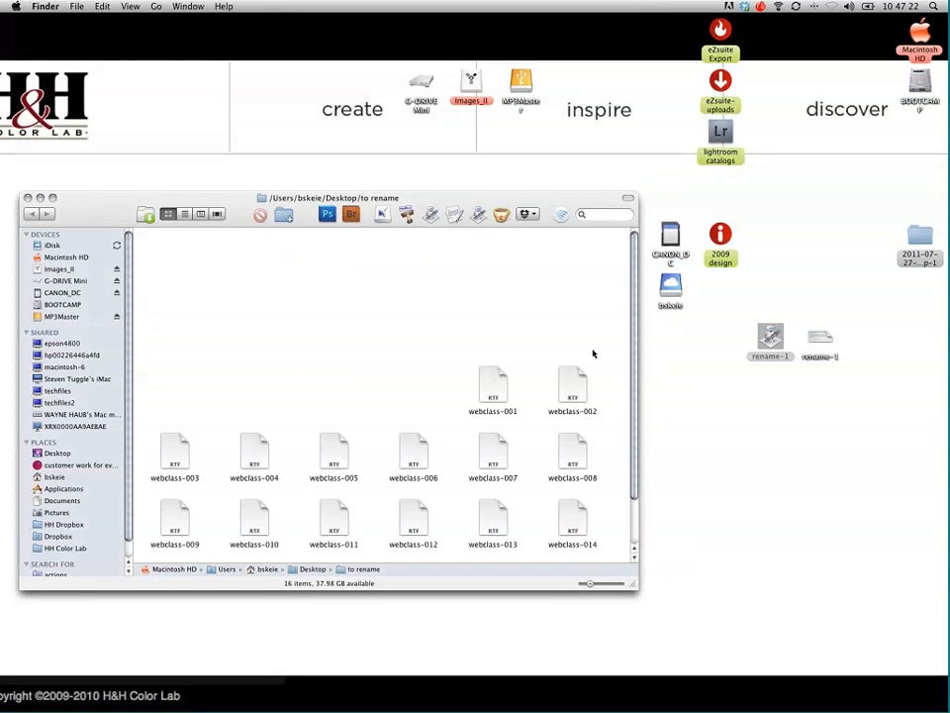
scroll(594, 353, "down", 2)
scroll(594, 353, "down", 3)
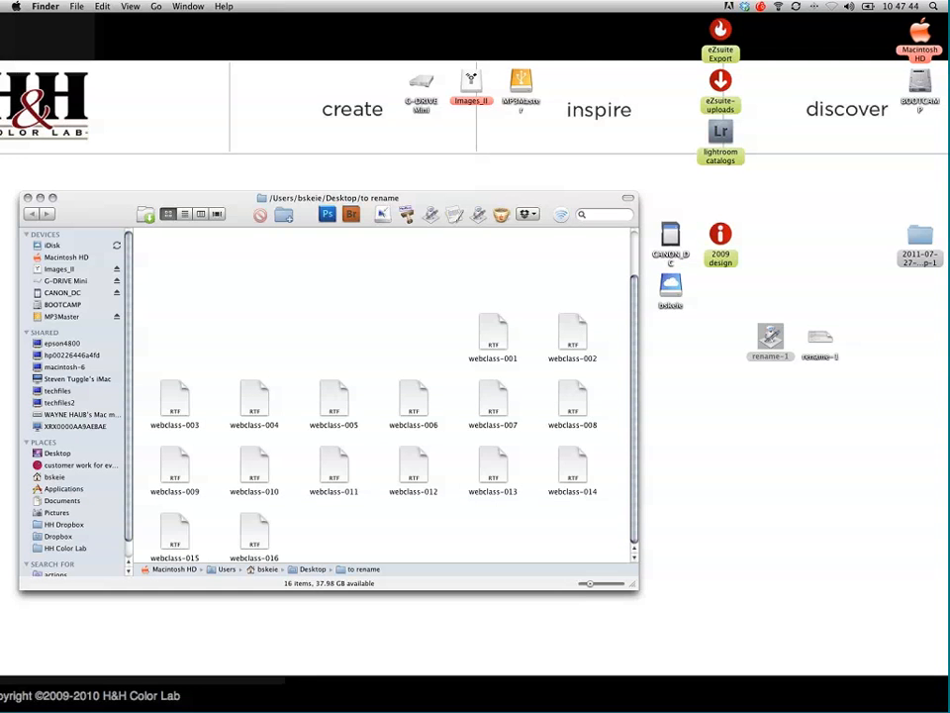
Switch to Automator, bring the rename-1 workflow window into view and clear the new name in the Make Finder Item Names Sequential action
key("super+Tab")
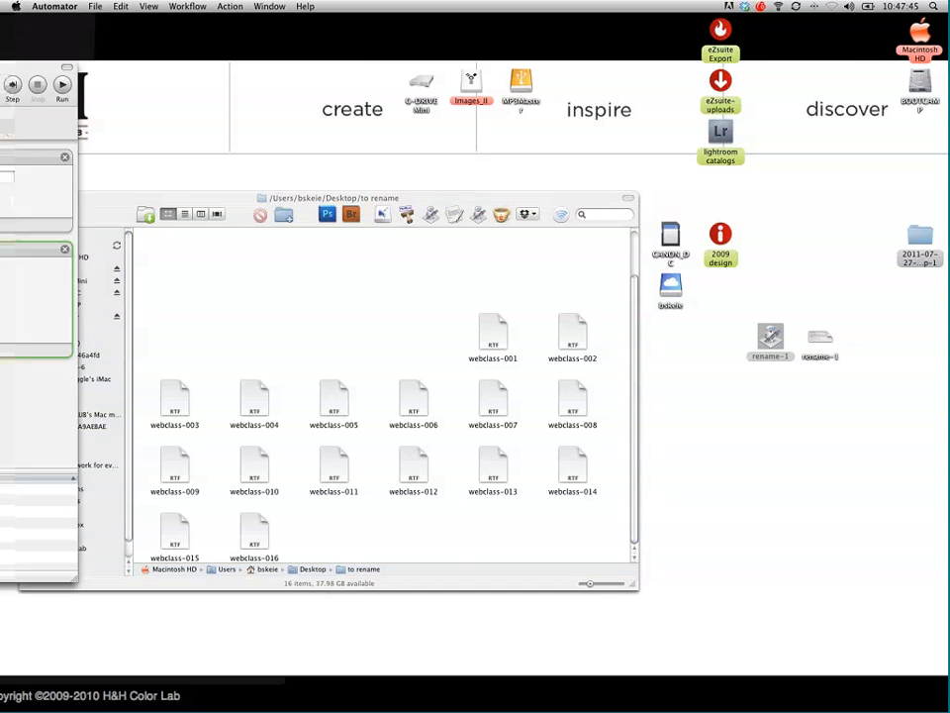
left_click_drag(0, 105, 445, 31)
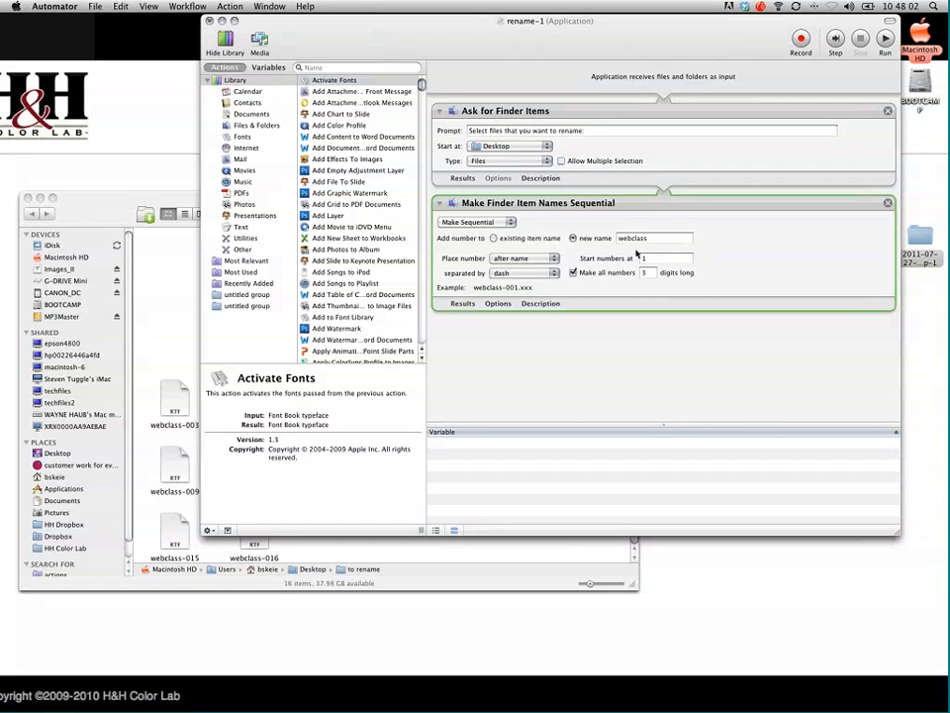
left_click(344, 66)
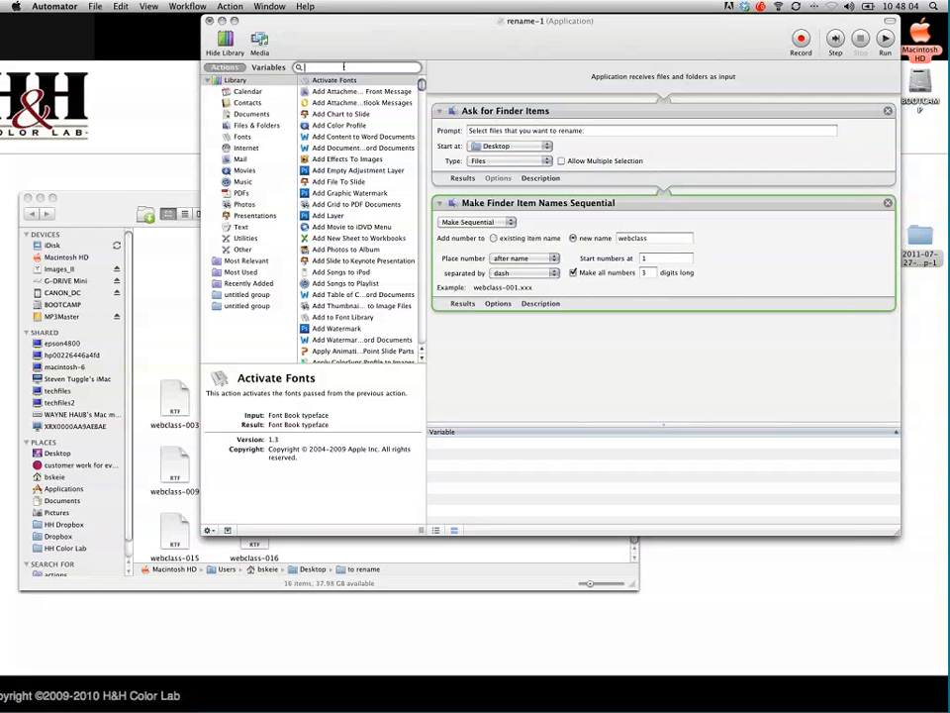
left_click_drag(663, 238, 616, 240)
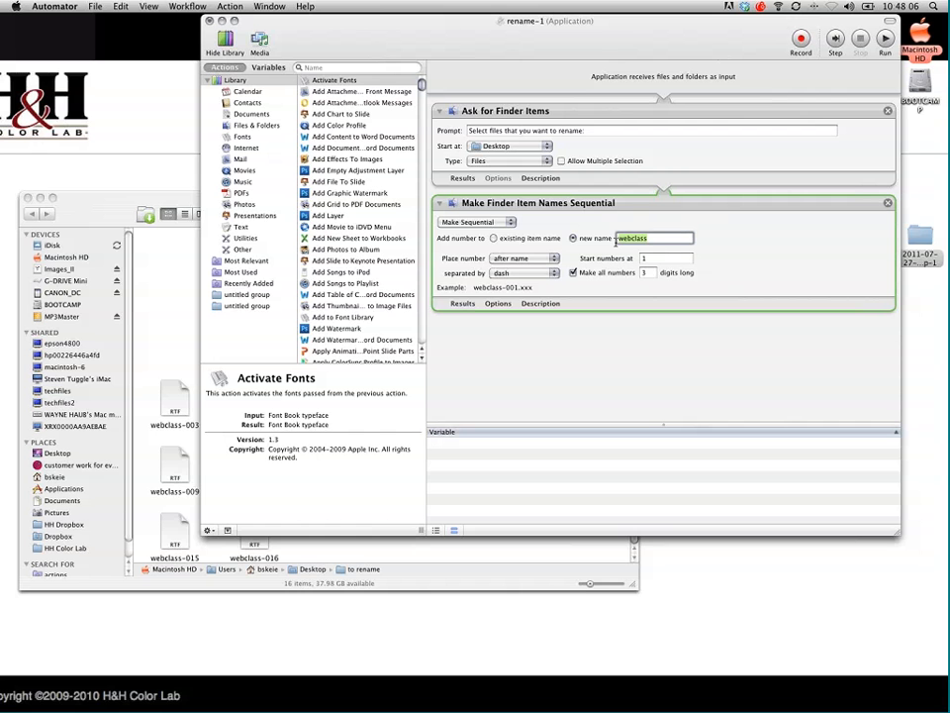
key("BackSpace")
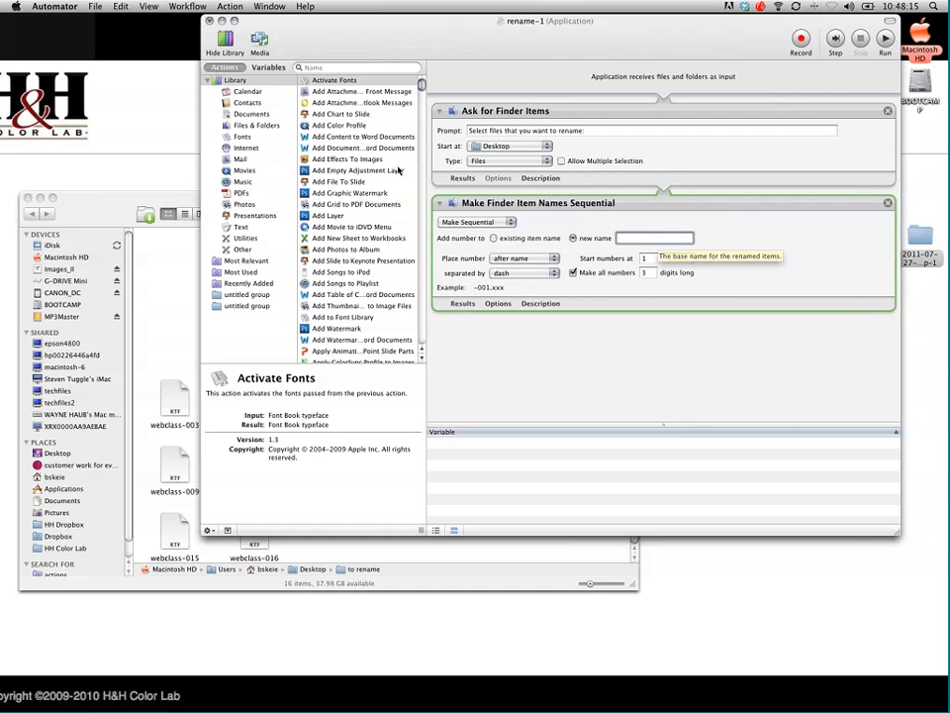
Search the actions for "ask" and add Ask for Text as the first action of the workflow
left_click(315, 68)
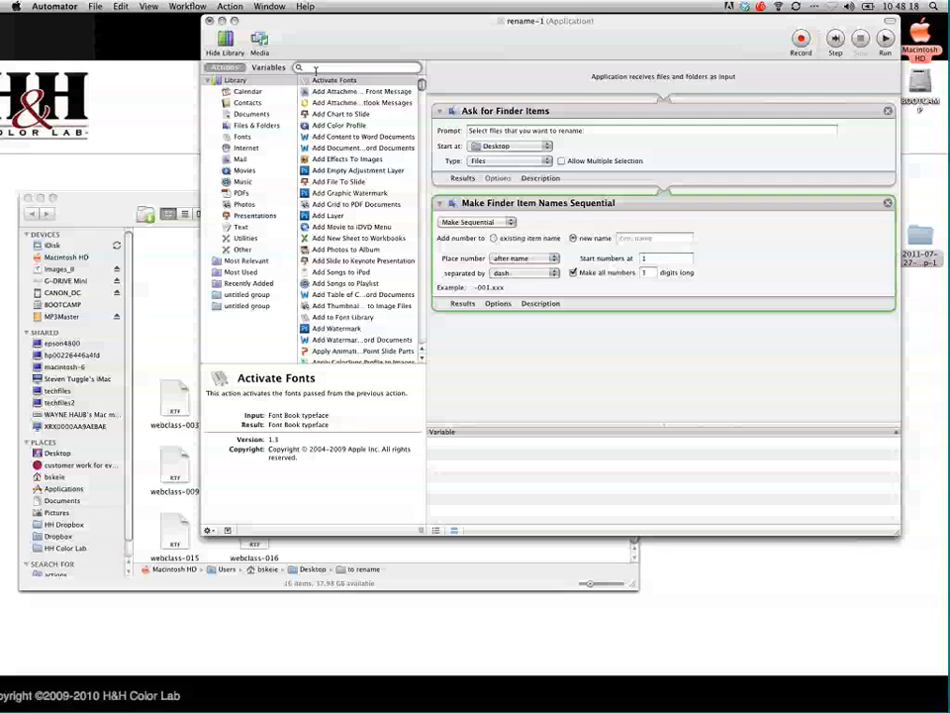
type("as")
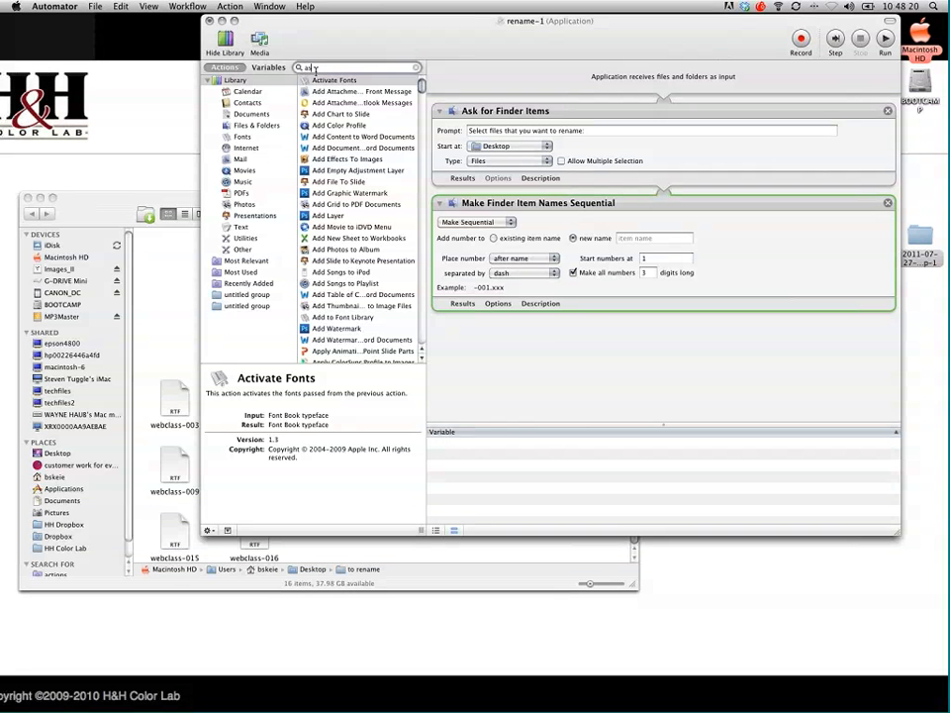
type("k")
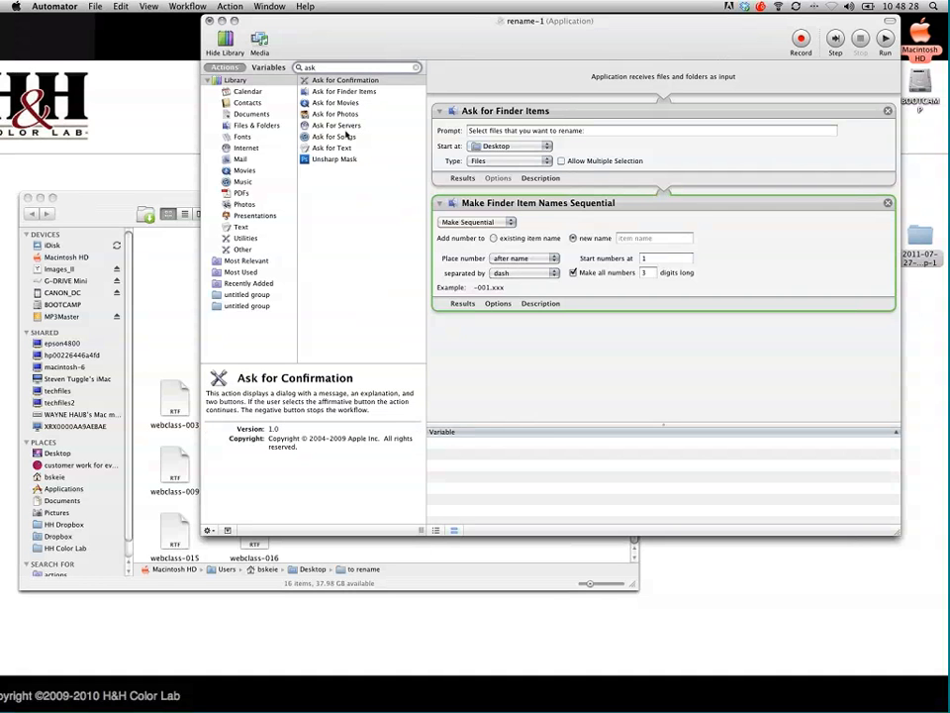
left_click(346, 147)
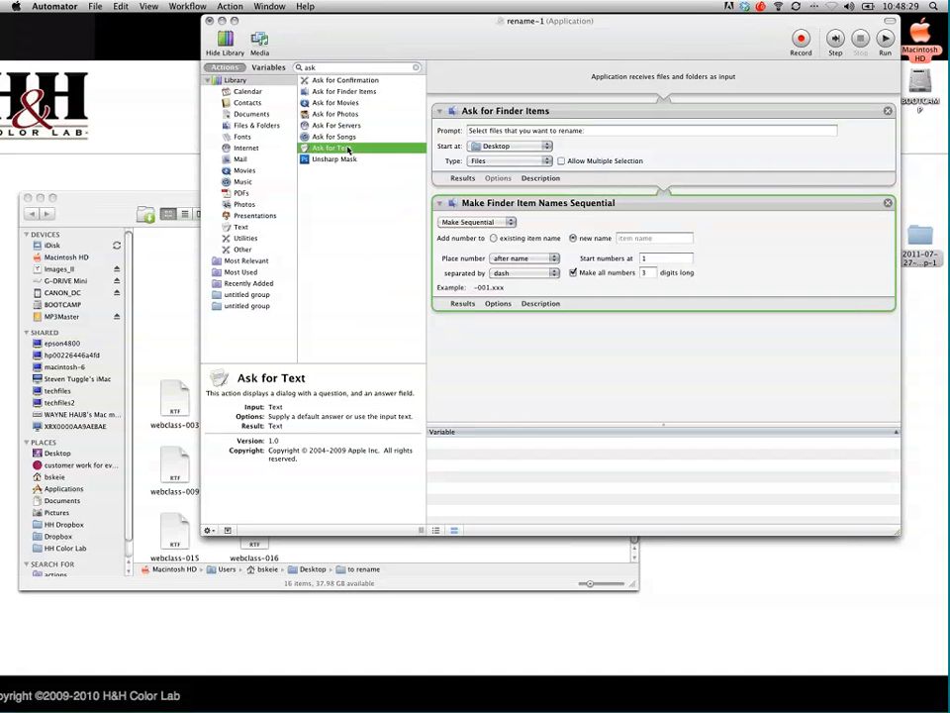
left_click_drag(308, 149, 445, 104)
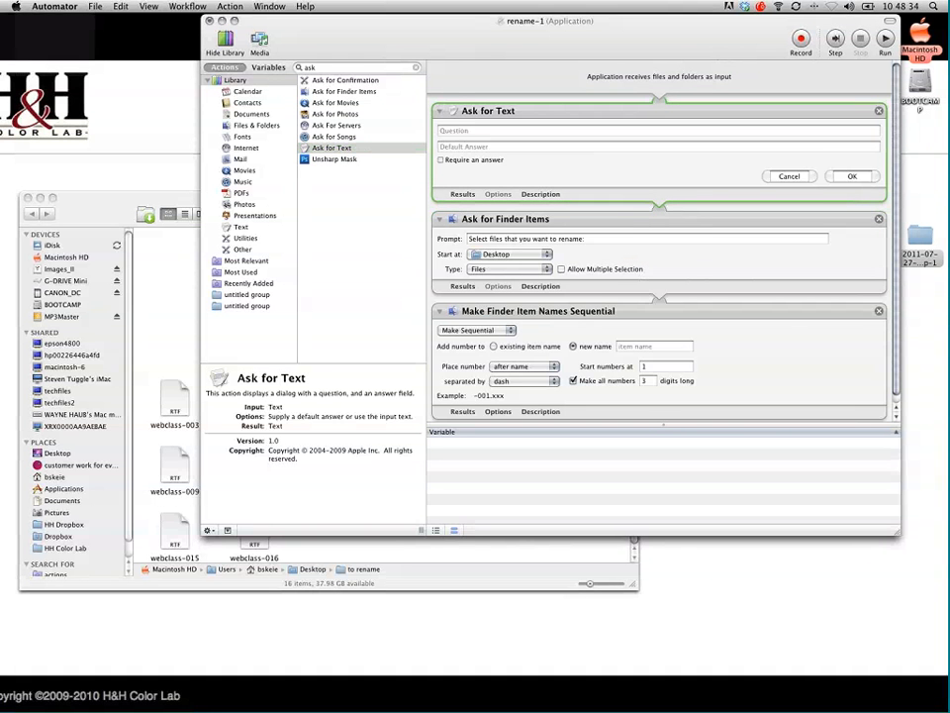
Set the Ask for Text question to "Type in the name of the client:" and require an answer
left_click(464, 130)
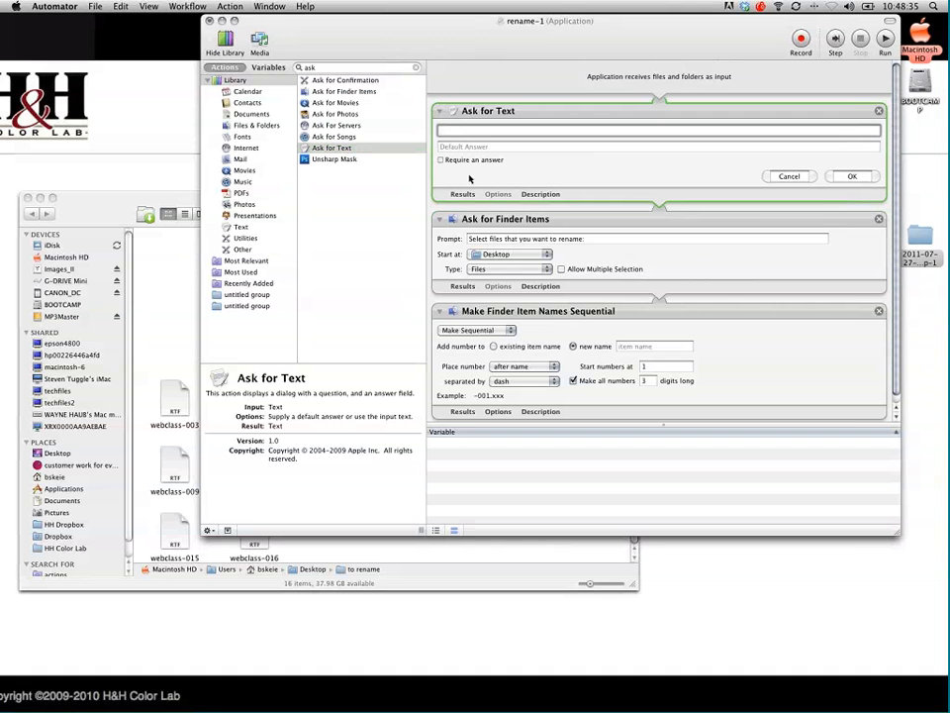
left_click(513, 176)
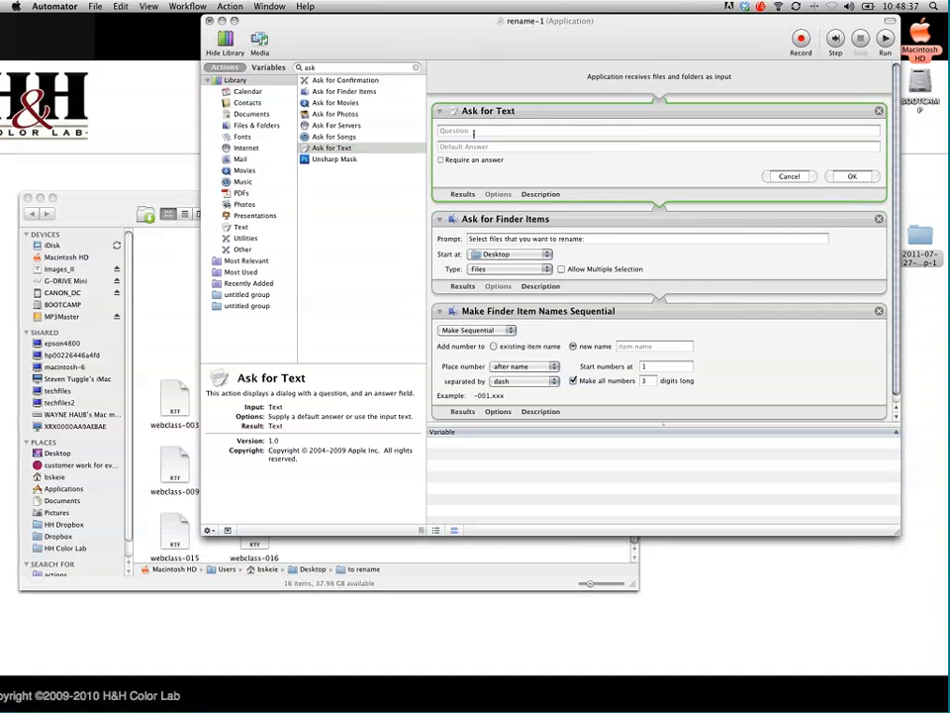
left_click(475, 132)
type("Type ")
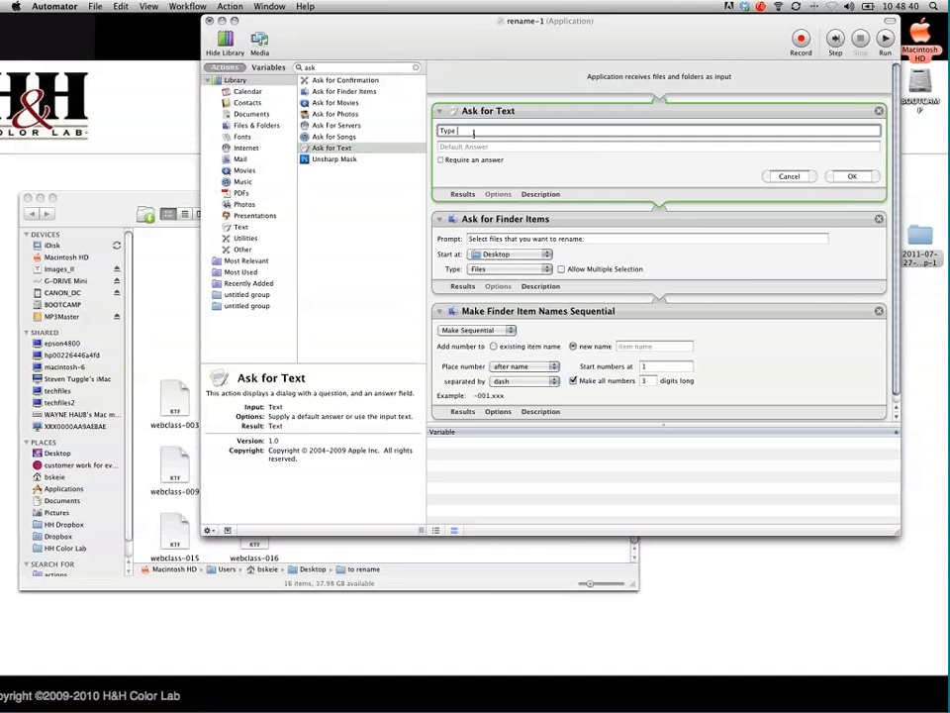
type("in the nam")
type("e of the")
type(" client")
type("n")
key("BackSpace")
key("BackSpace")
type("nt:")
left_click(469, 161)
type(":")
Search the actions for "set var" and insert Set Value of Variable between Ask for Text and Ask for Finder Items
double_click(359, 68)
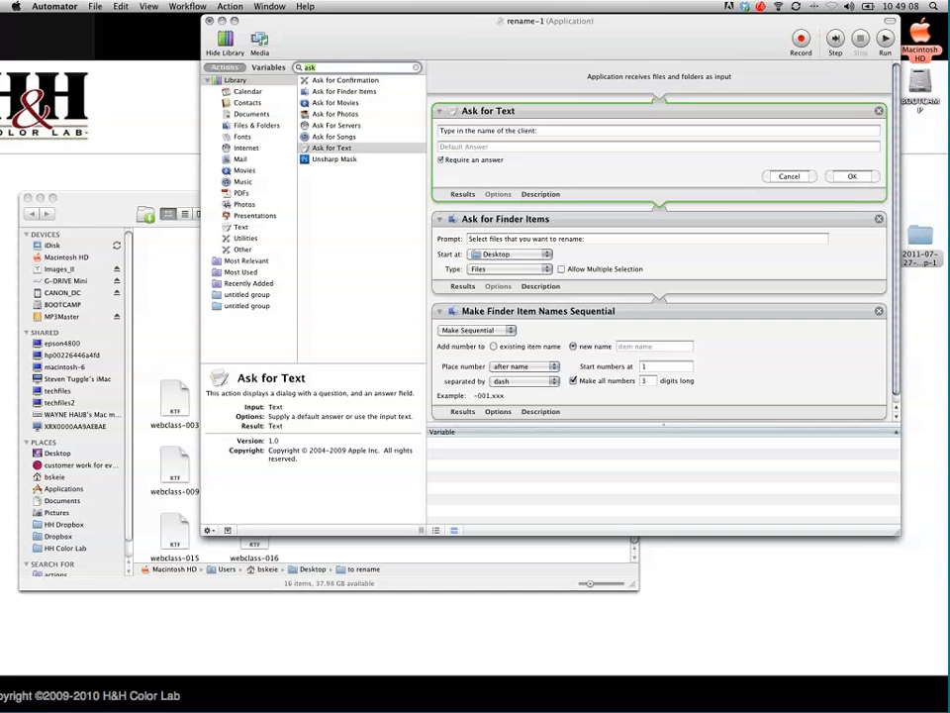
left_click(271, 68)
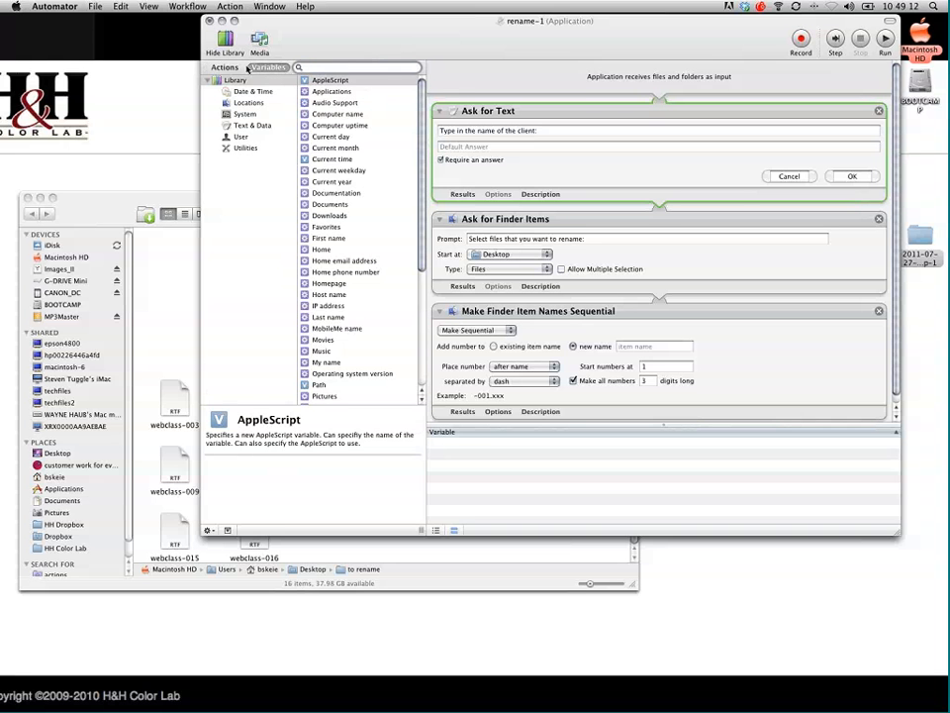
left_click(239, 68)
left_click(326, 67)
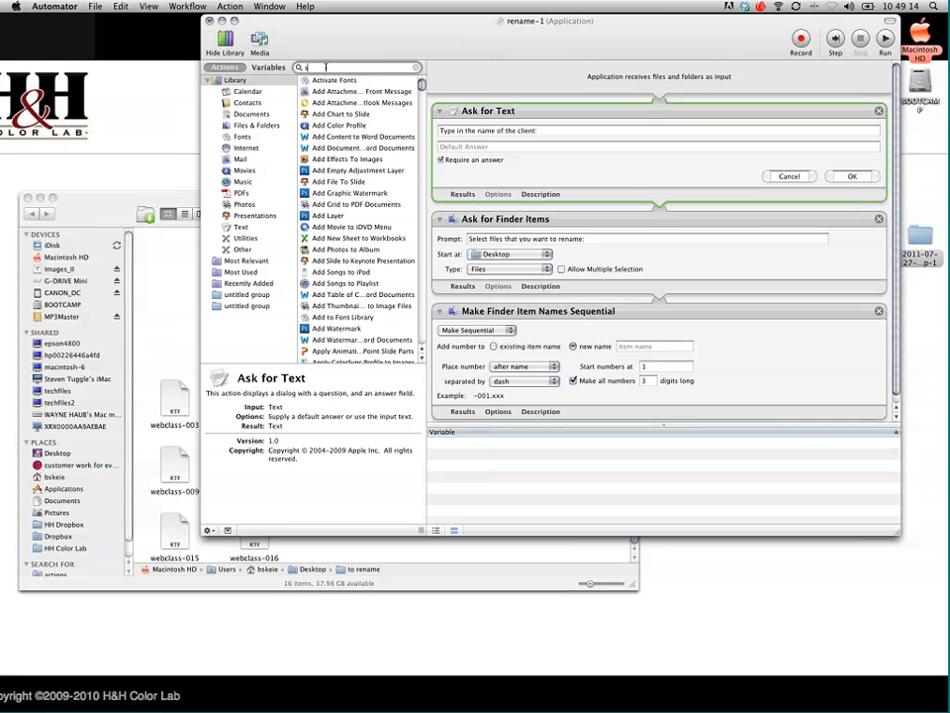
type("aet var")
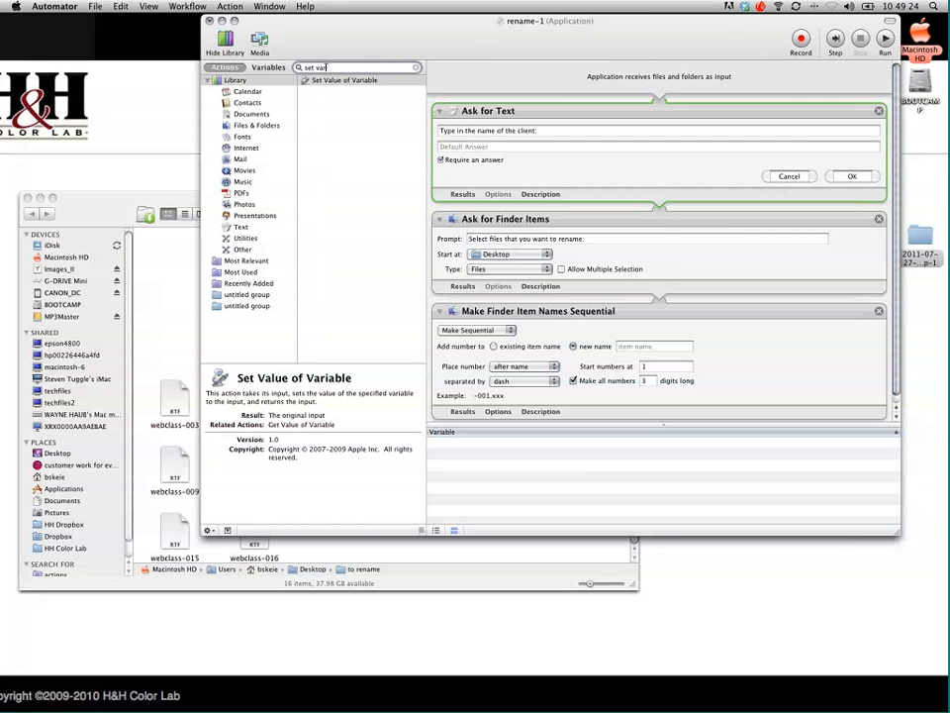
left_click_drag(306, 81, 479, 218)
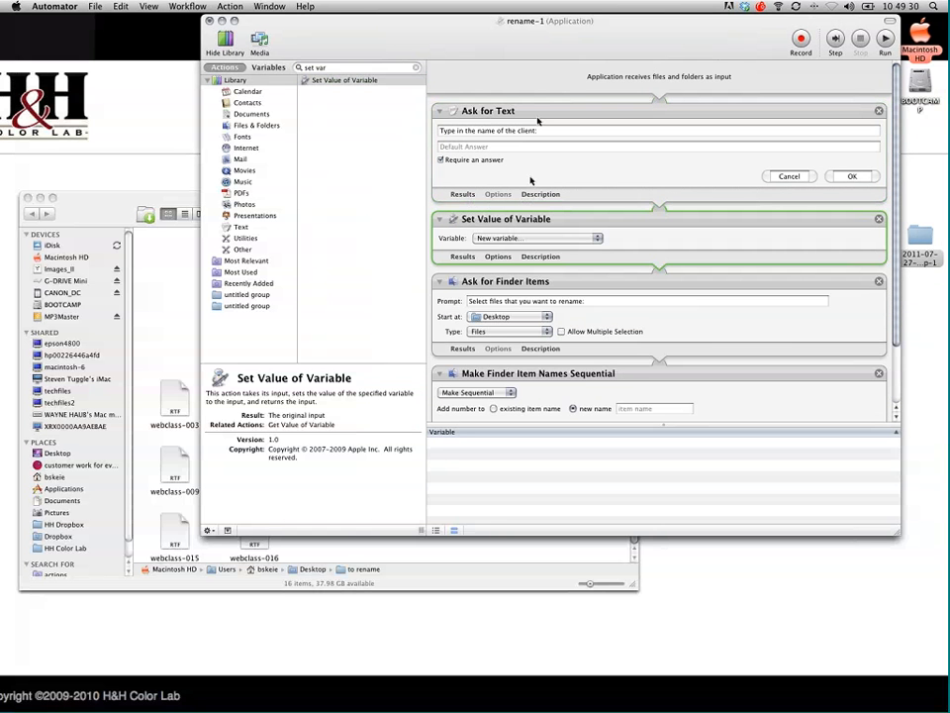
Create a new variable named "client name" in the Set Value of Variable action and select it in the variable list
left_click(490, 239)
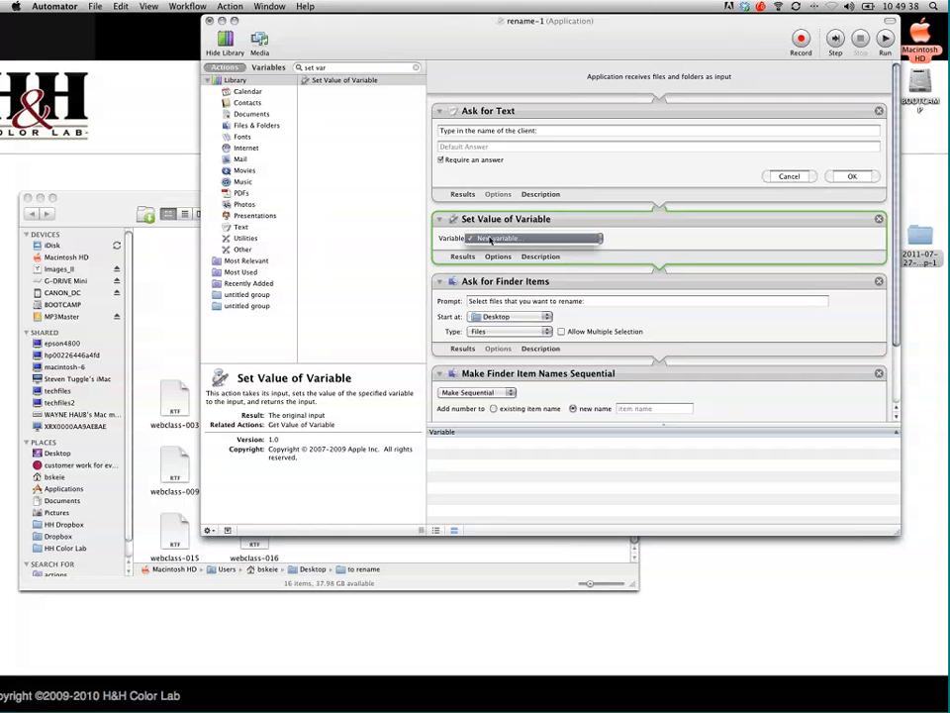
left_click(492, 239)
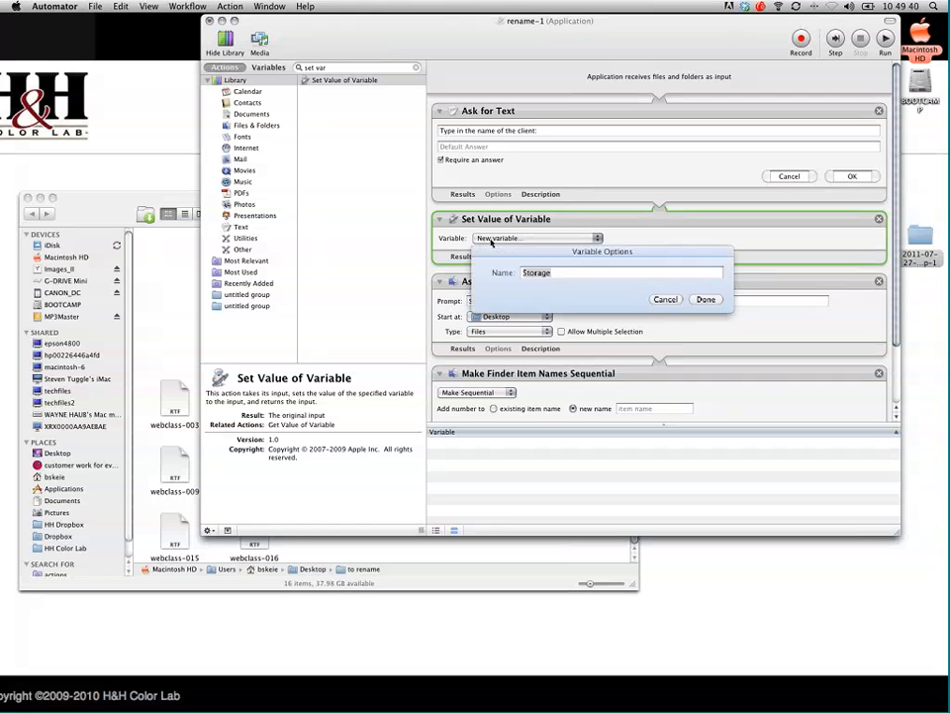
type("cli")
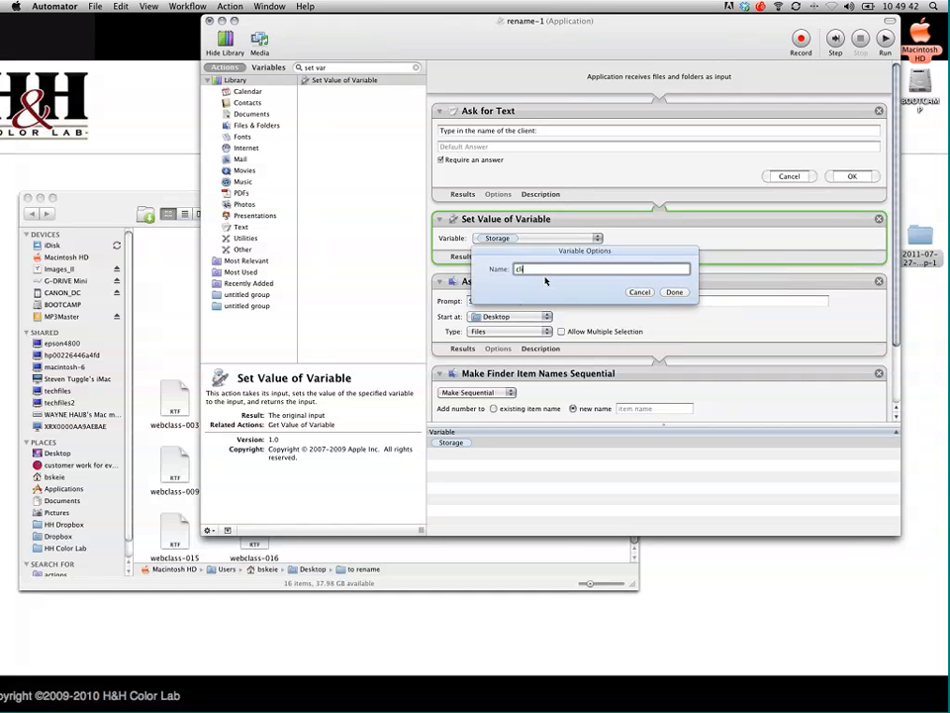
type("ent name")
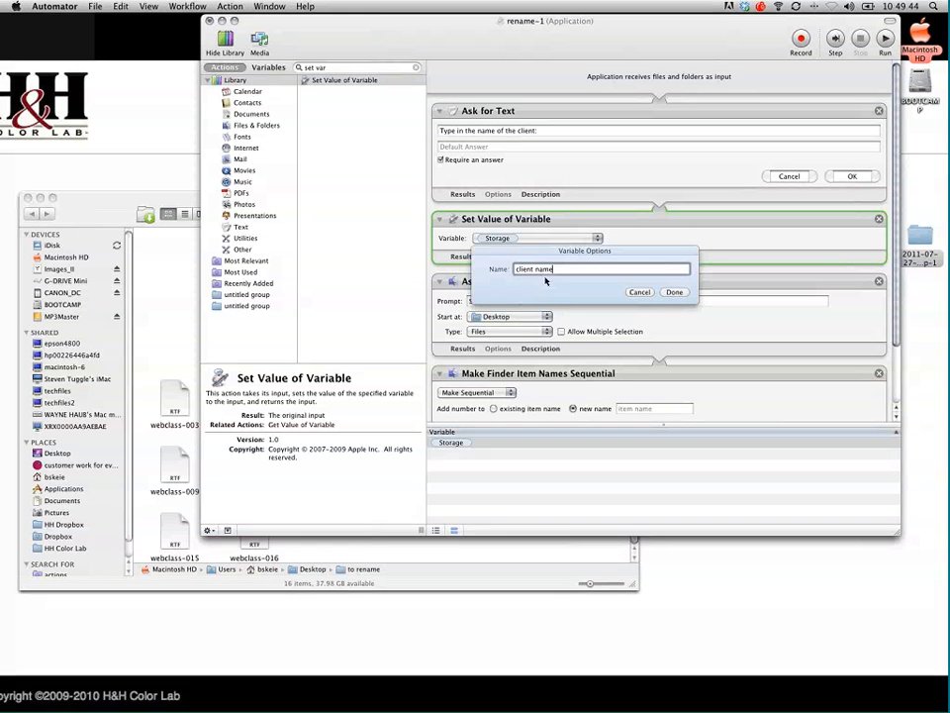
left_click(674, 293)
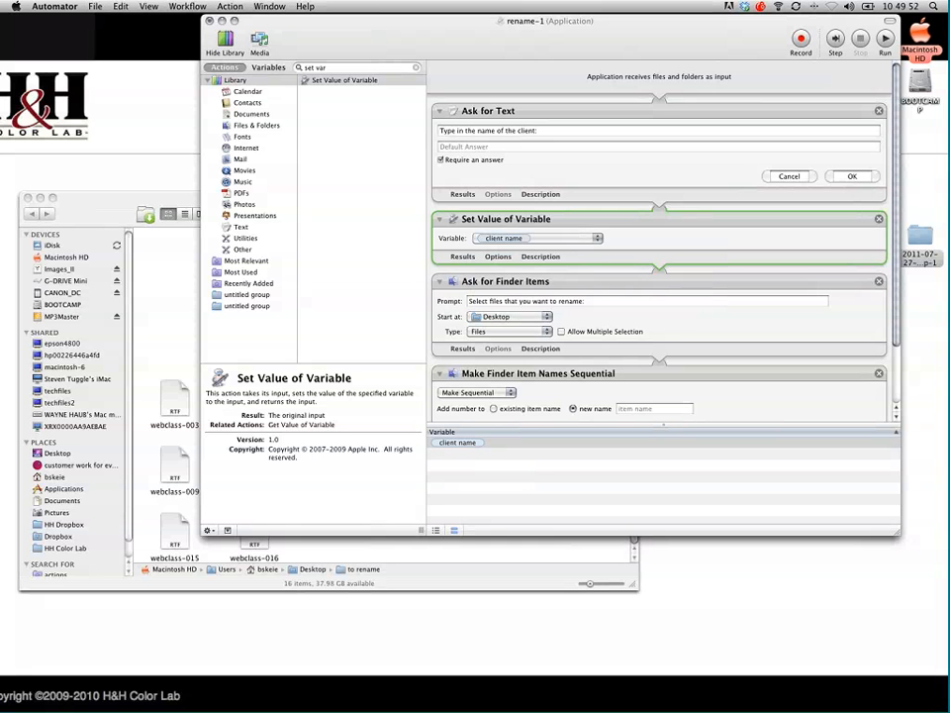
left_click(478, 445)
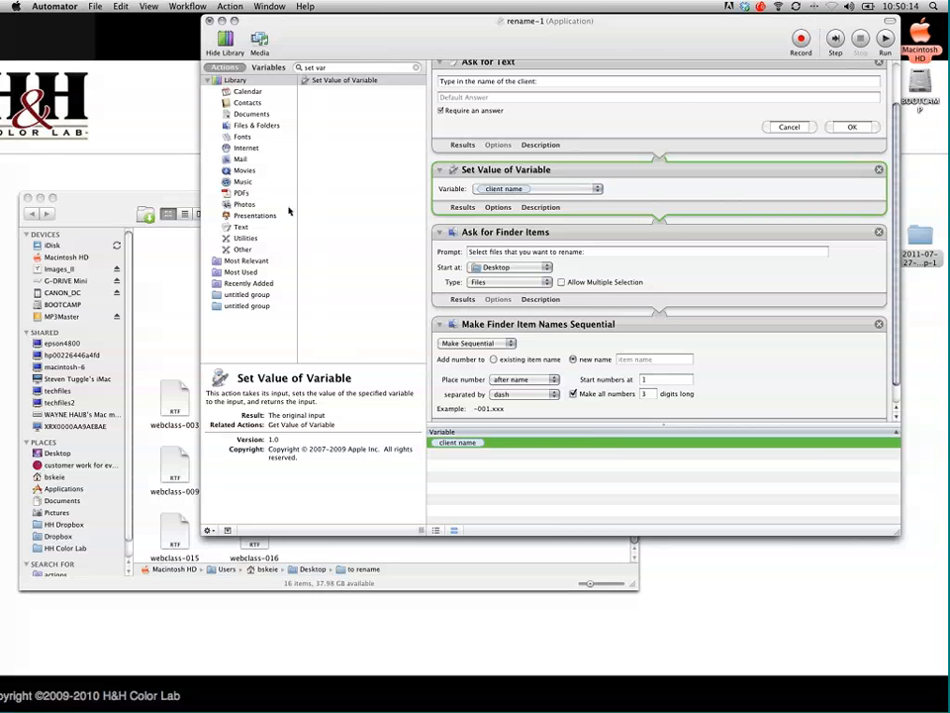
Place the automator hints document in TextEdit over the workflow and highlight its line on using variables that can't be dragged into a field
left_click_drag(375, 61, 379, 140)
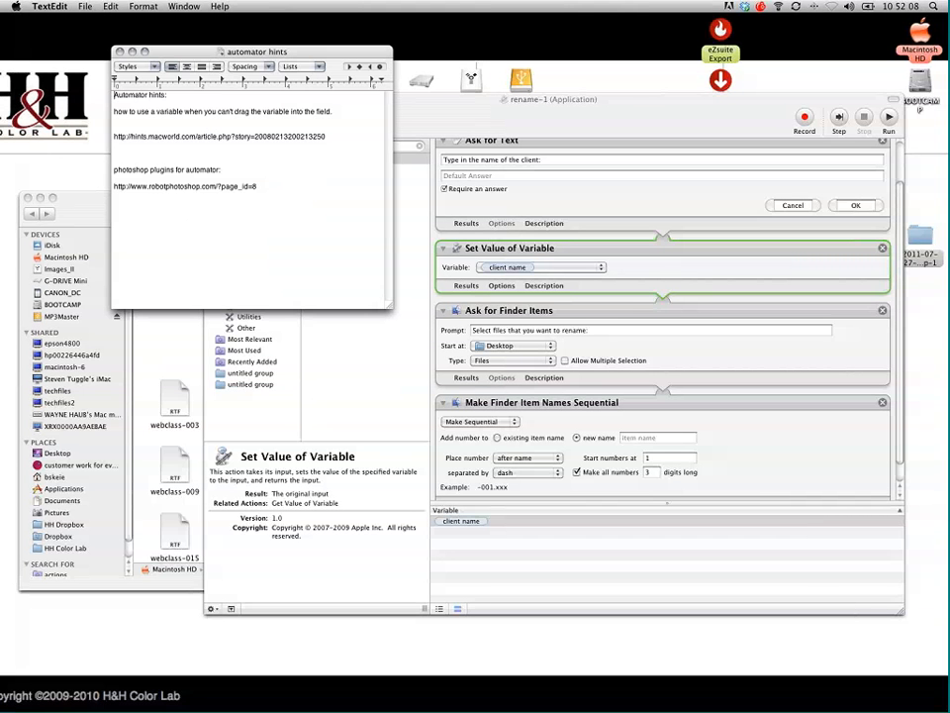
left_click_drag(182, 51, 208, 160)
left_click_drag(140, 220, 303, 234)
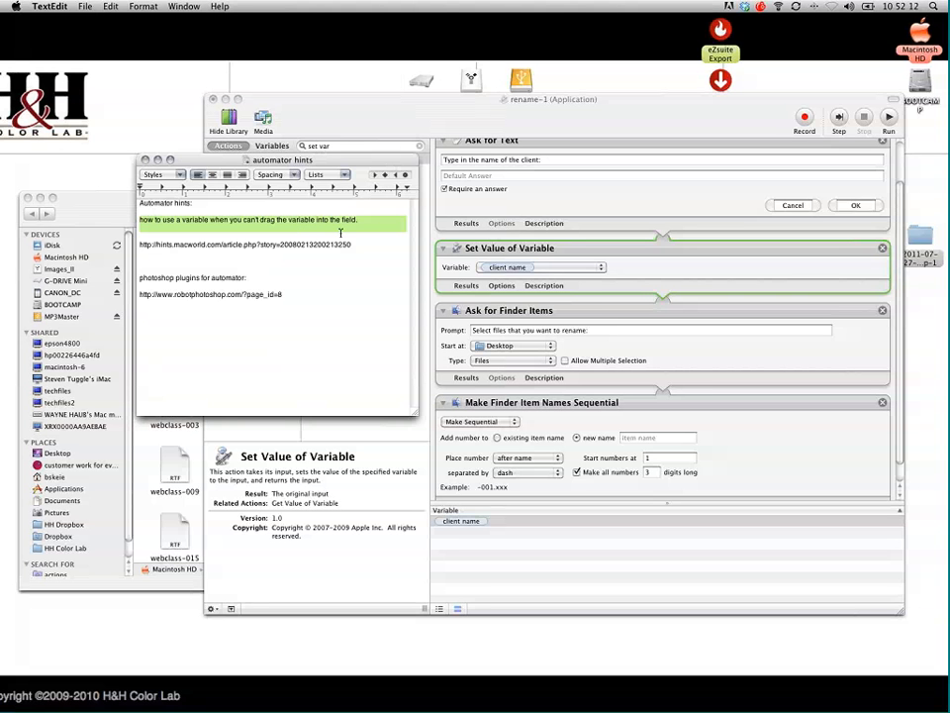
Highlight the Macworld hints link along with the variable tip, and close the automator hints document
left_click_drag(341, 232, 345, 251)
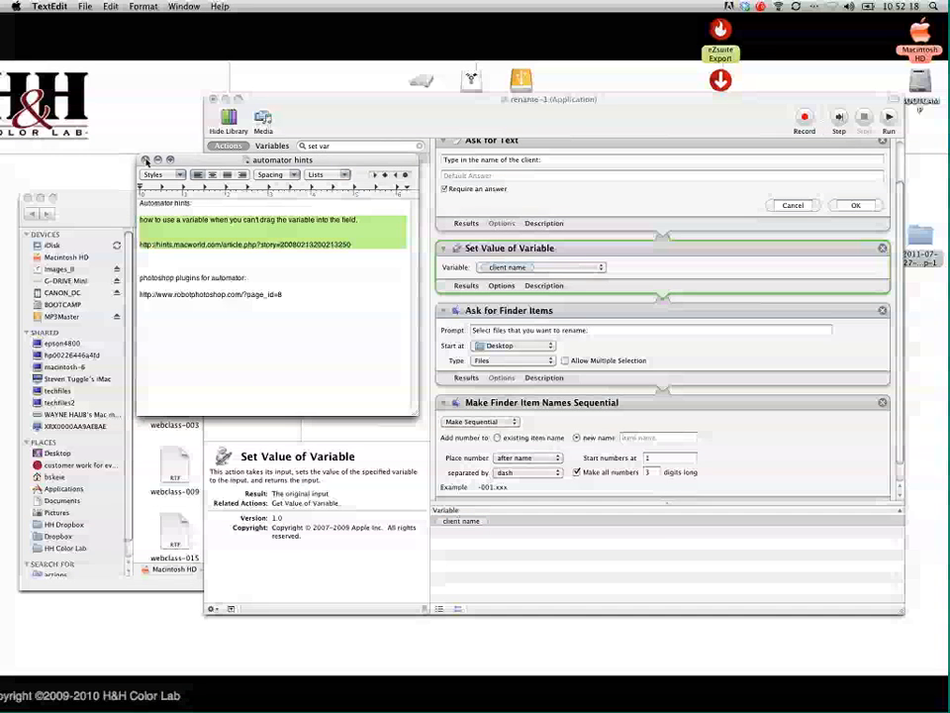
left_click(146, 161)
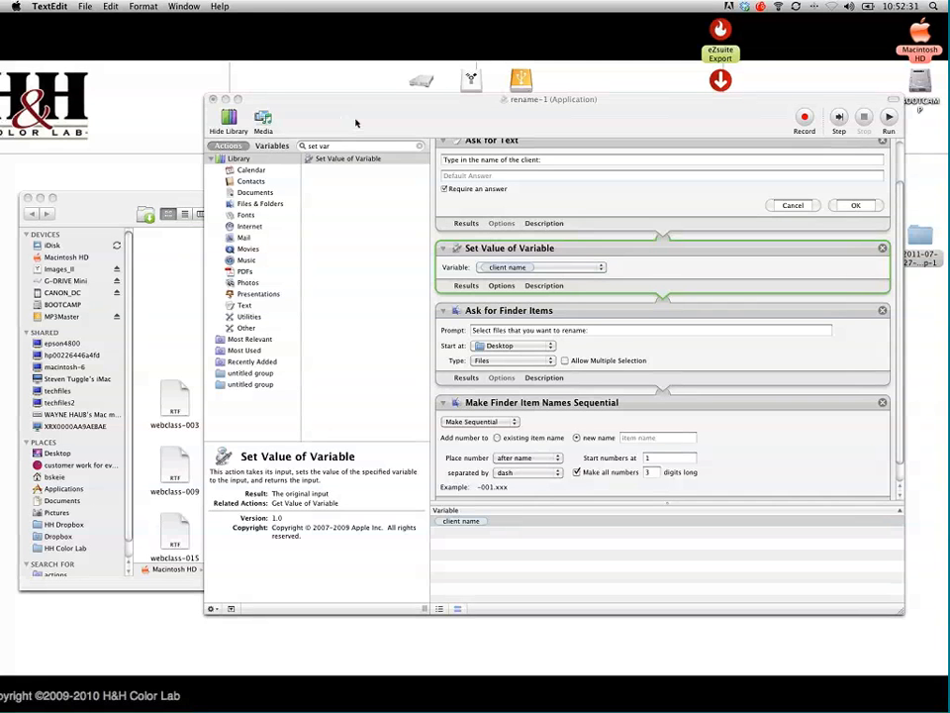
Save the rename-1 application as a separate copy named rename-2 on the Desktop, using the Workflow file format
left_click_drag(357, 121, 301, 96)
left_click(96, 8)
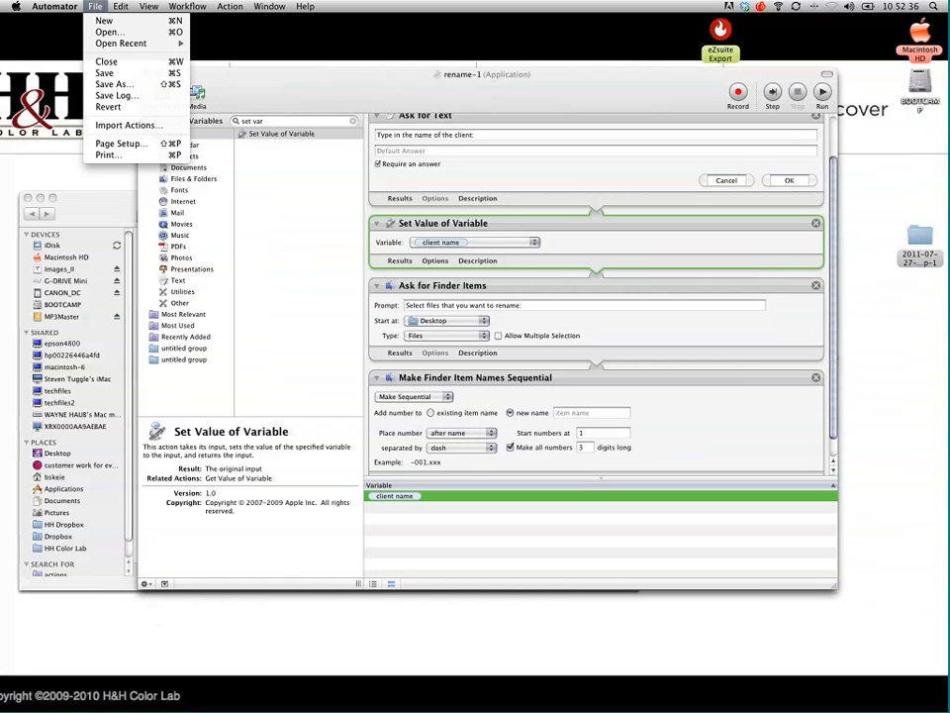
left_click(114, 80)
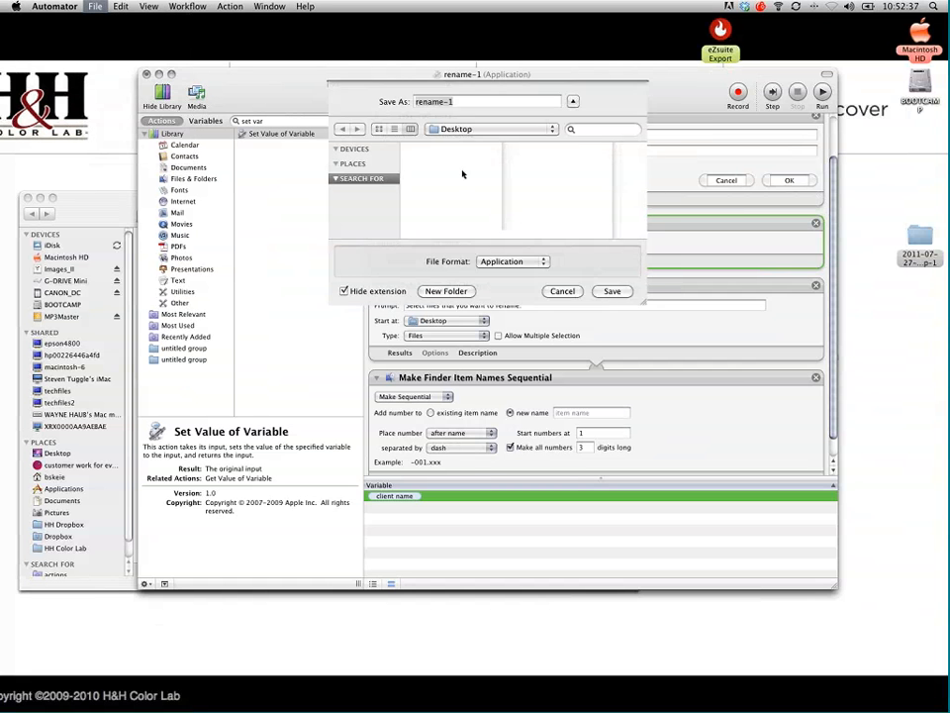
left_click(454, 102)
key("BackSpace")
type("2")
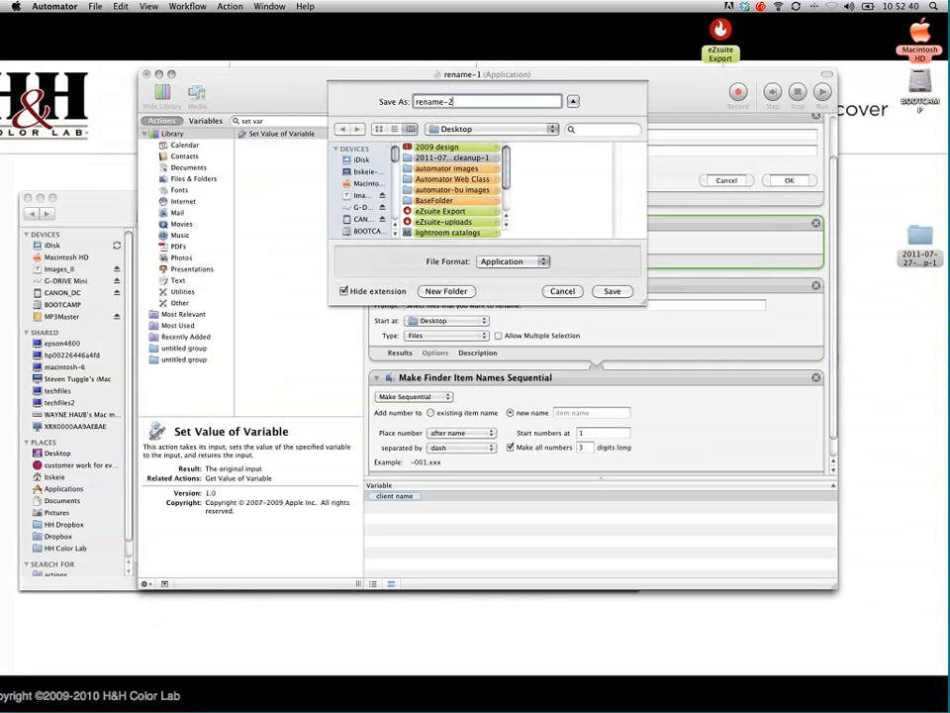
left_click(520, 262)
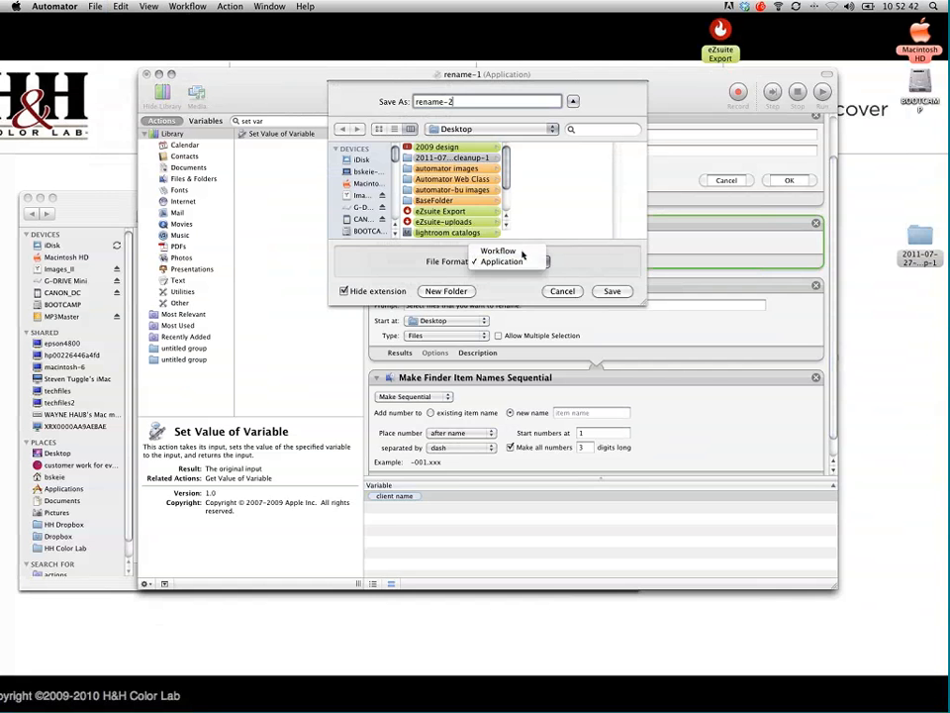
left_click(501, 251)
left_click(622, 291)
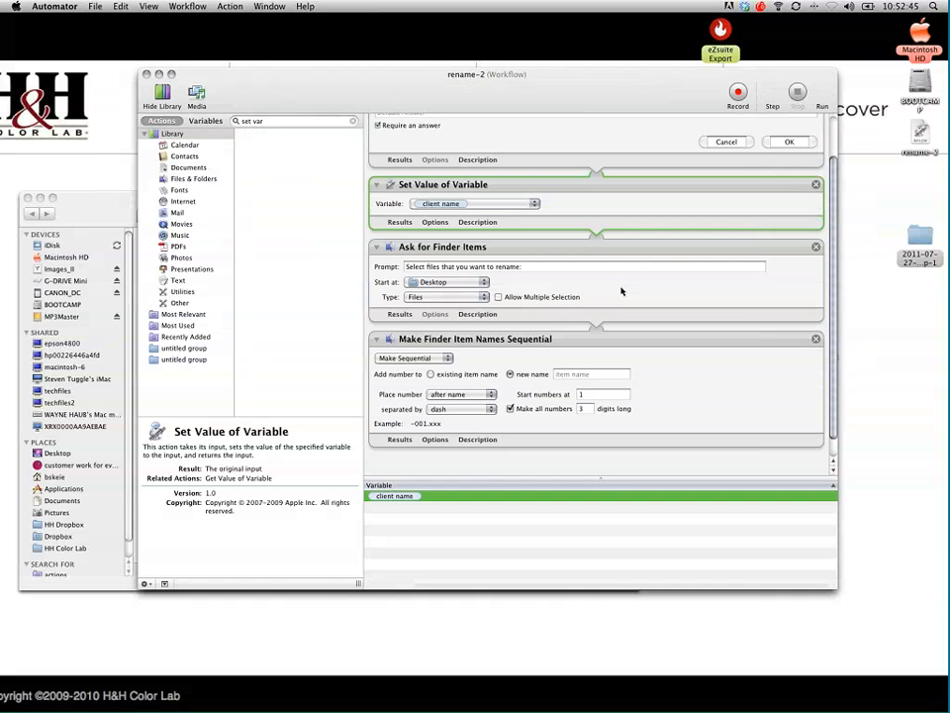
Place the rename-2 file near rename-1 on the desktop, move the Automator window aside, and close the Finder window
left_click_drag(640, 102, 479, 175)
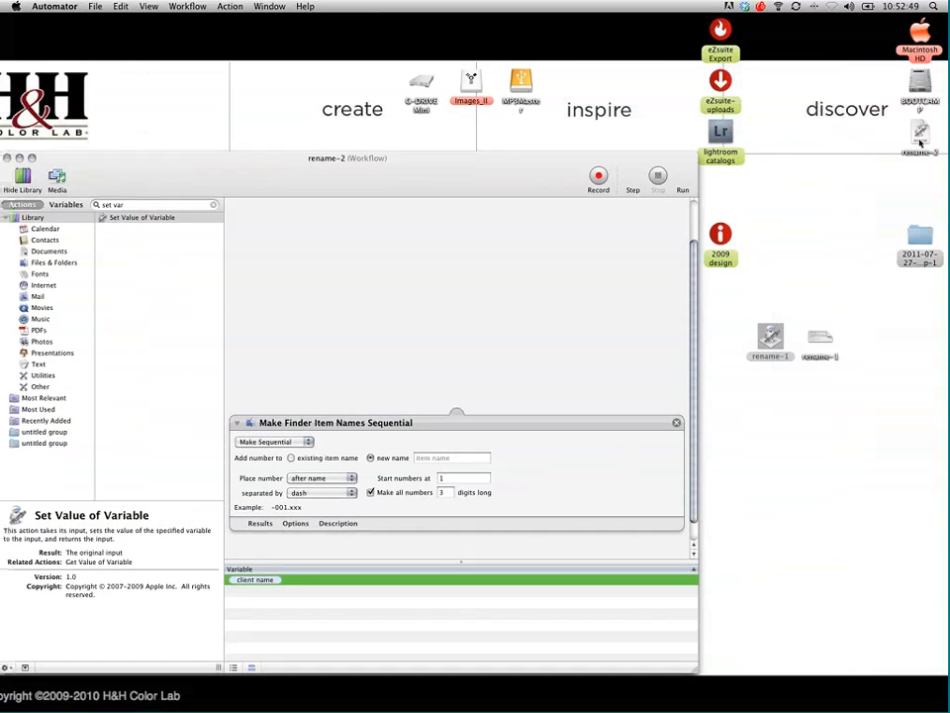
left_click_drag(919, 143, 785, 282)
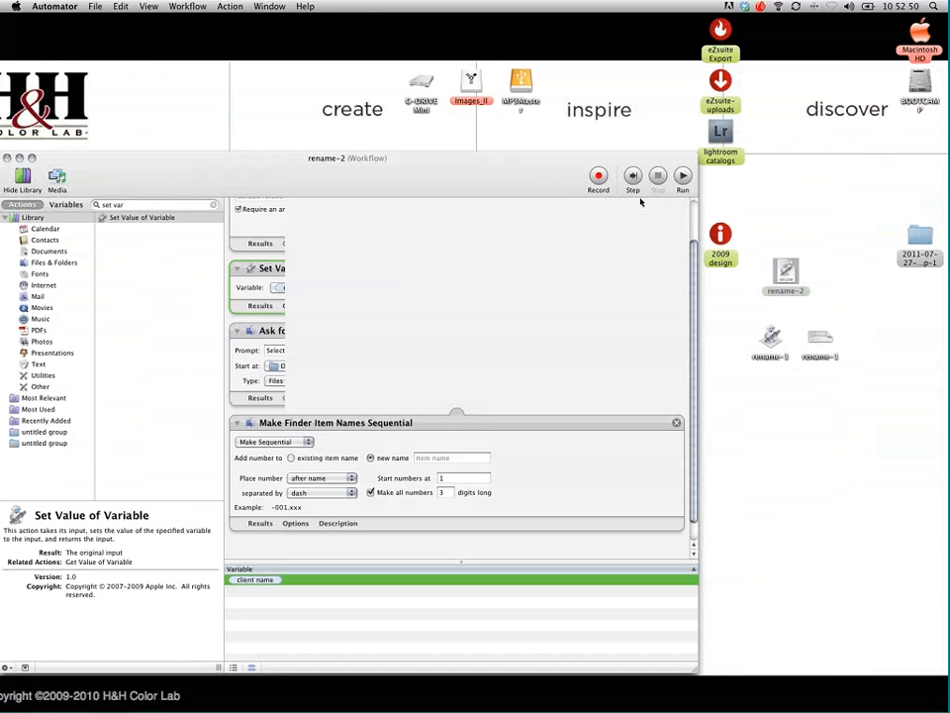
left_click_drag(478, 177, 285, 387)
left_click(29, 198)
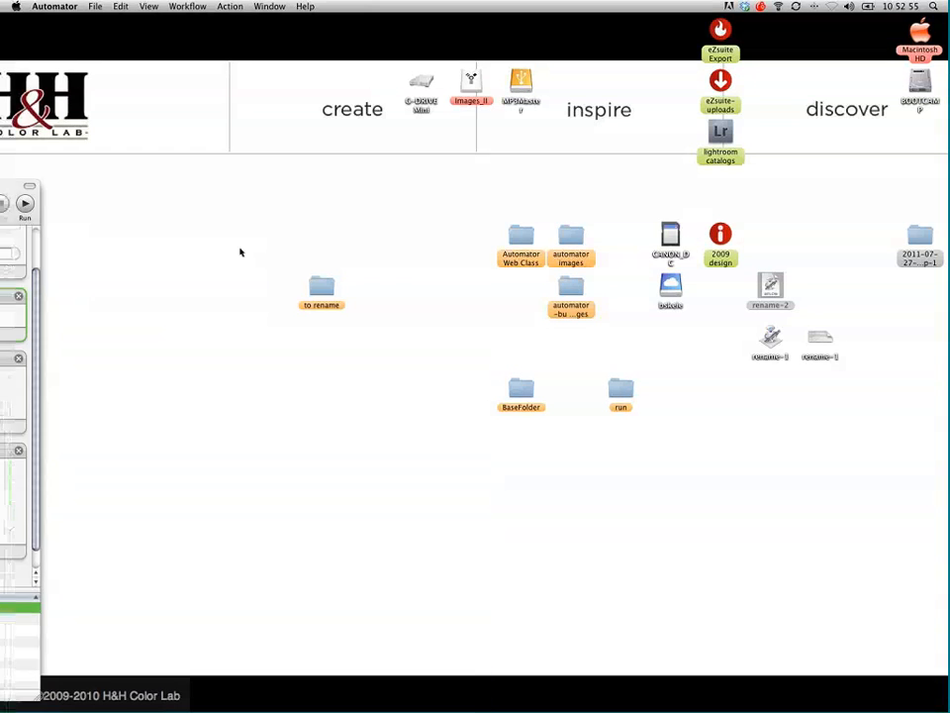
Group the orange-labelled folders together on the desktop and move the rename-2 file into the cleared space
left_click_drag(284, 228, 627, 427)
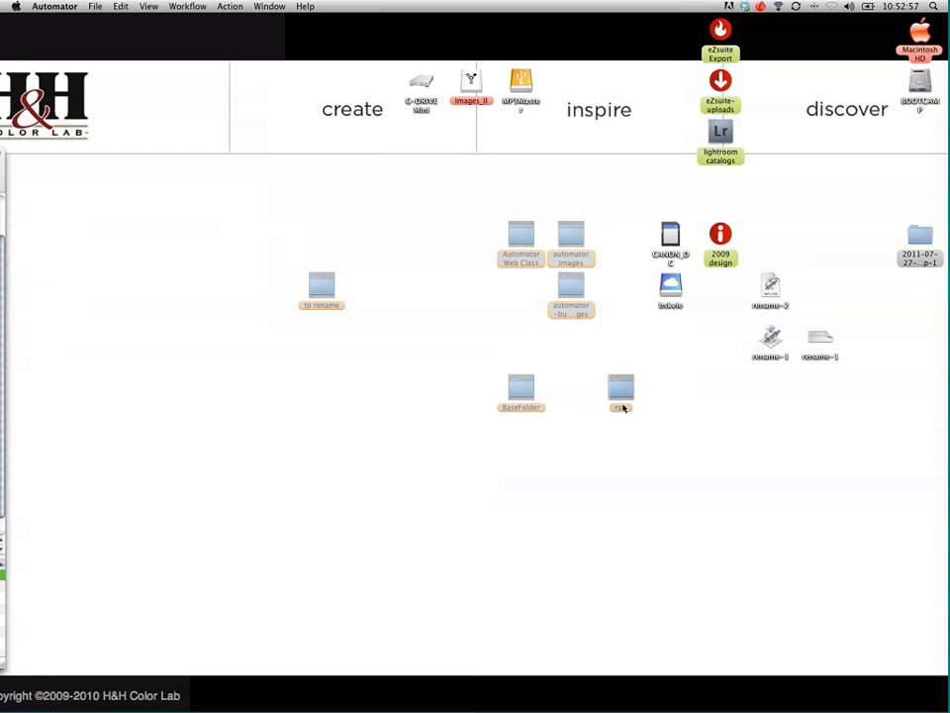
left_click_drag(622, 383, 345, 496)
left_click(348, 445)
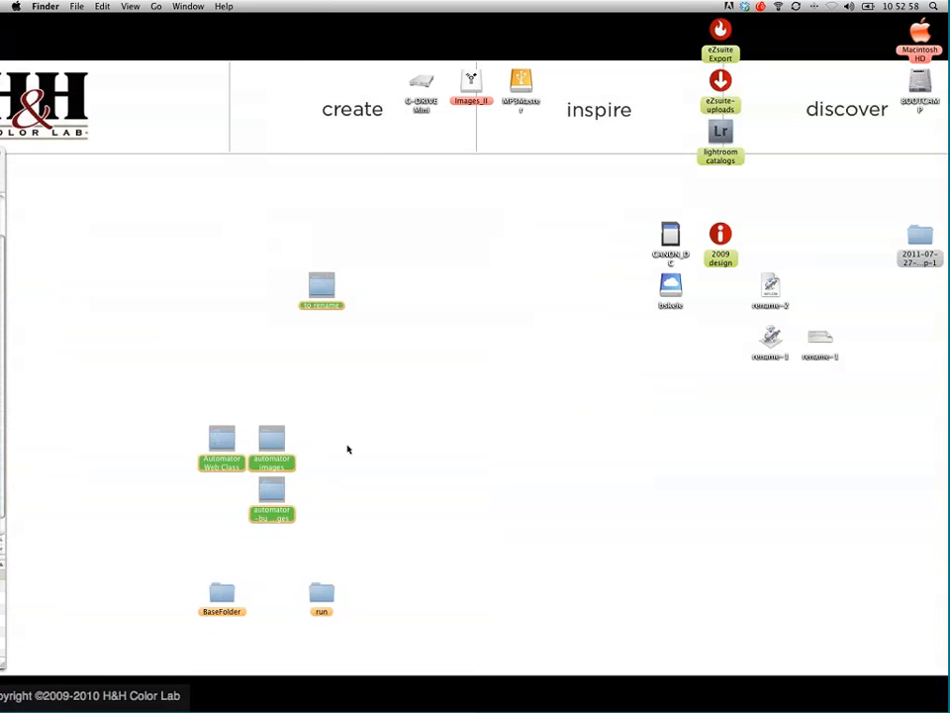
left_click_drag(322, 295, 221, 543)
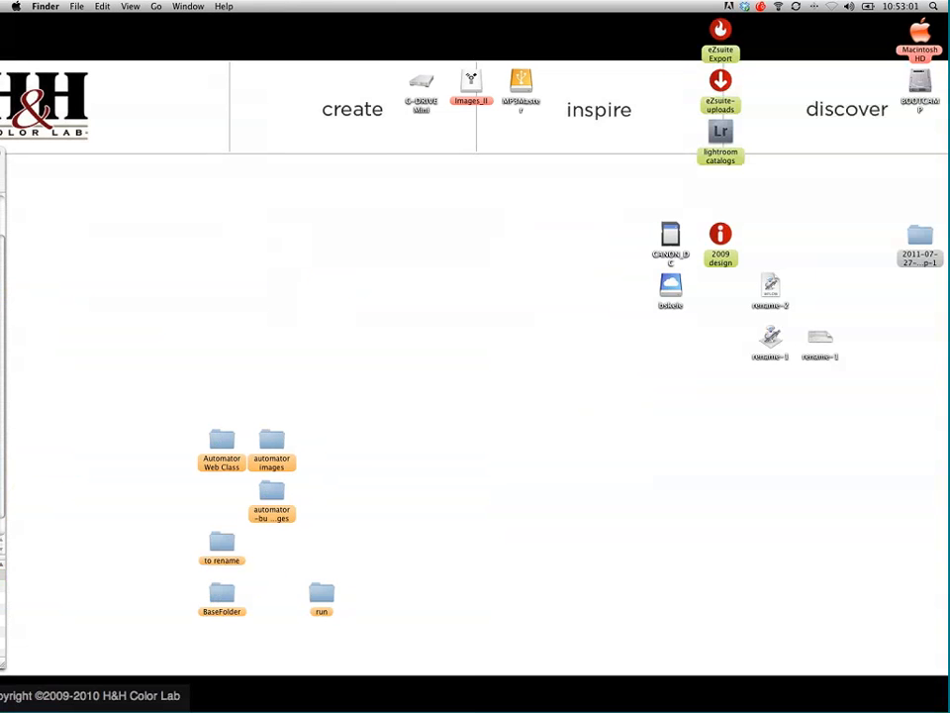
left_click_drag(770, 287, 462, 263)
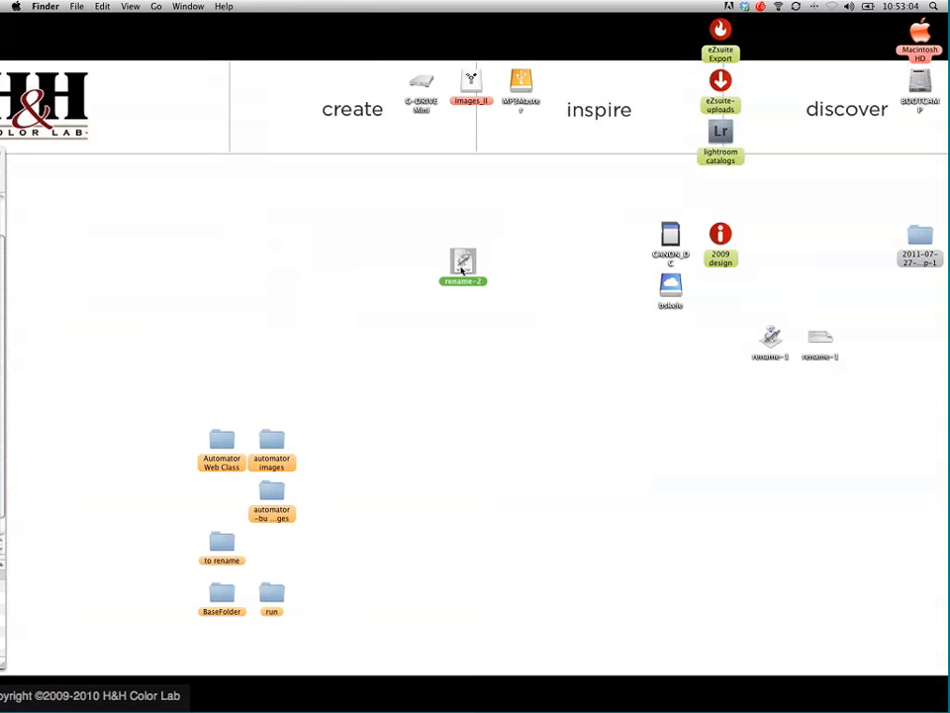
Show the package contents of the rename-2 workflow and open its Contents folder
right_click(472, 287)
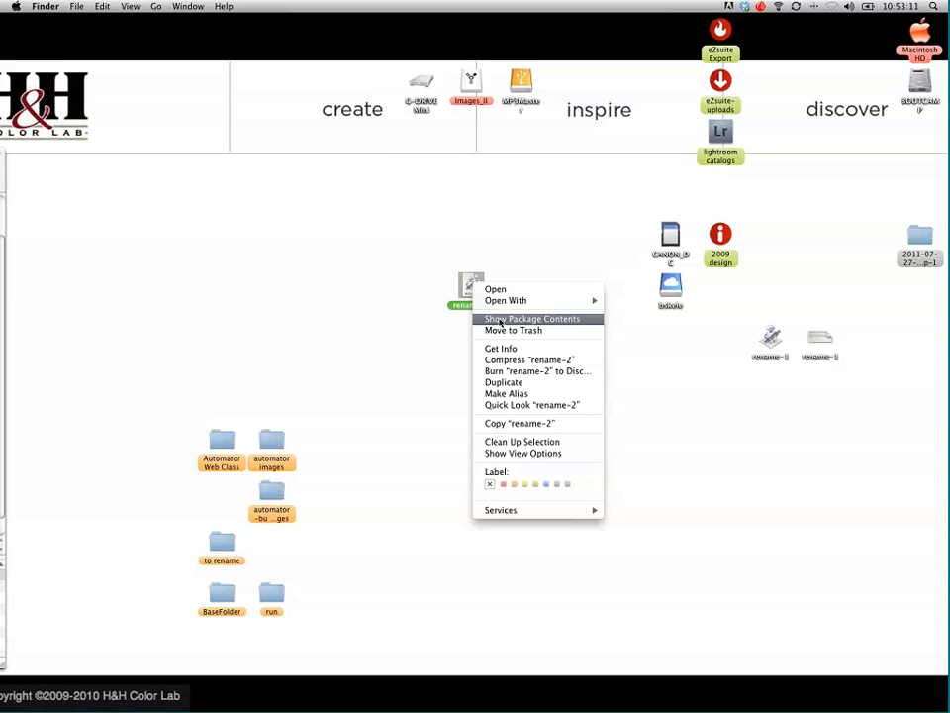
left_click(500, 319)
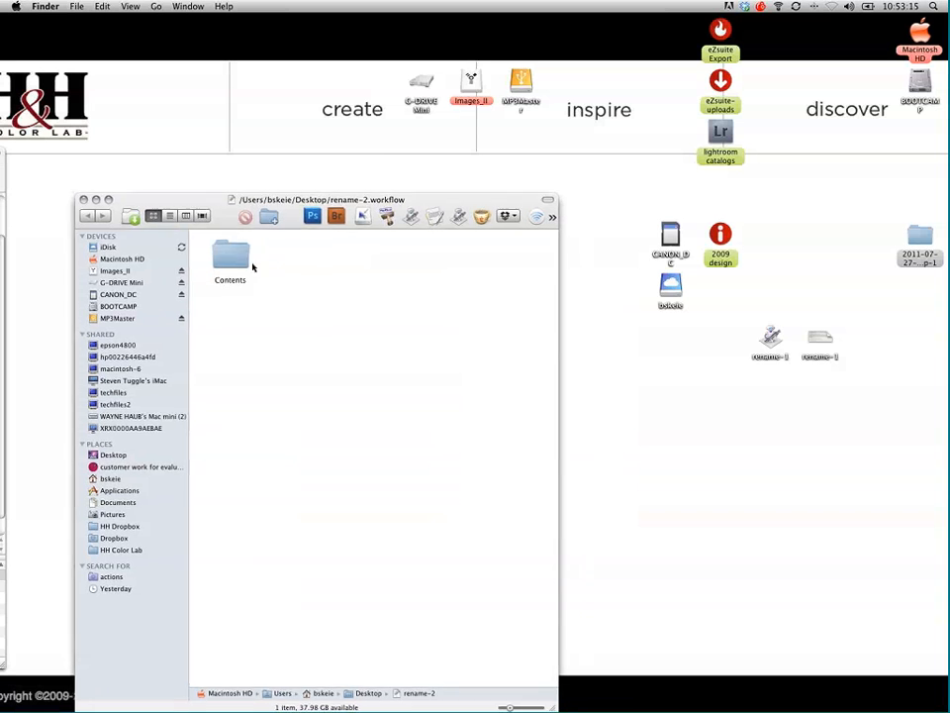
left_click_drag(178, 198, 289, 136)
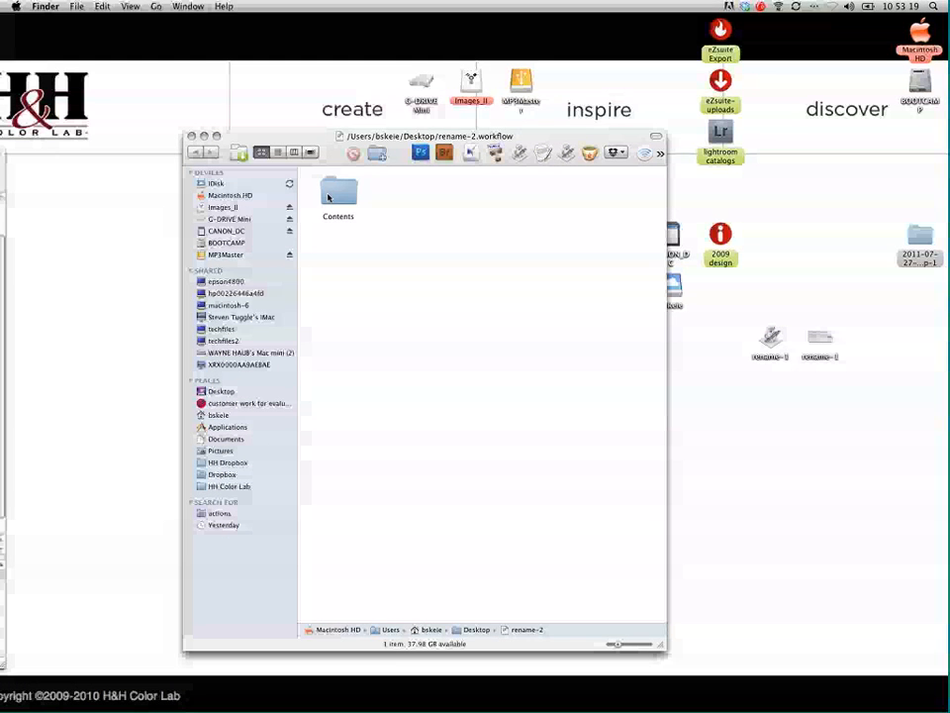
double_click(327, 197)
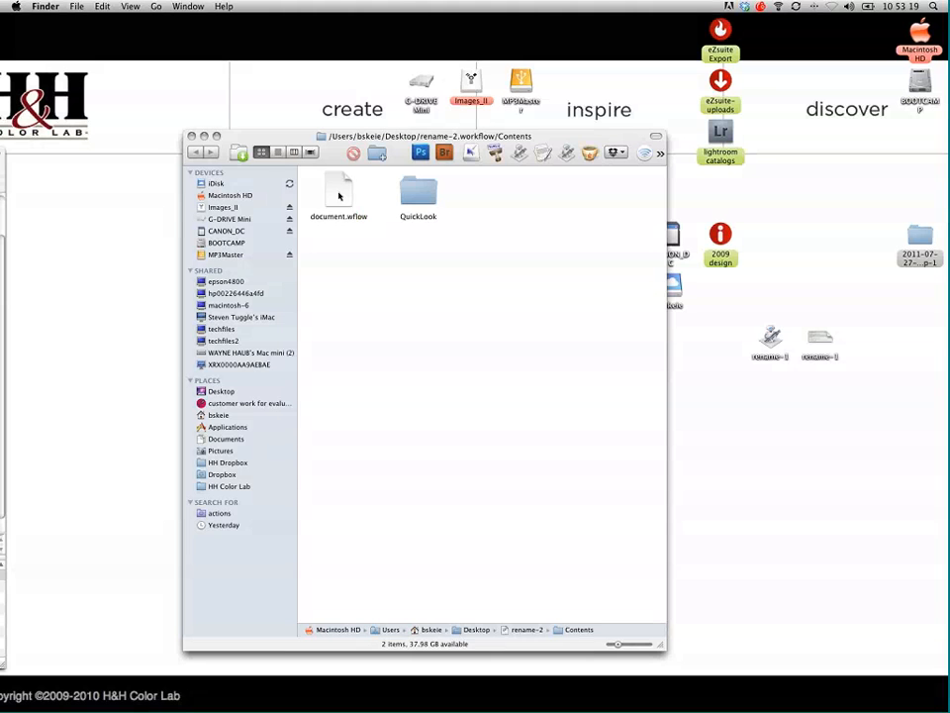
Open document.wflow from the rename-2 package in Espresso
left_click(346, 214)
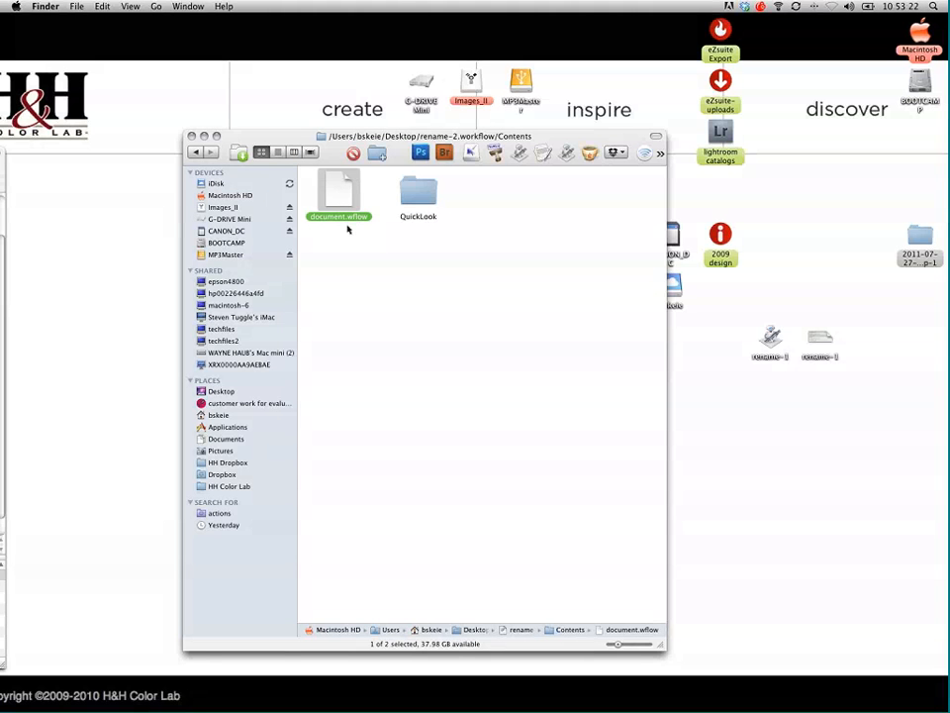
right_click(344, 194)
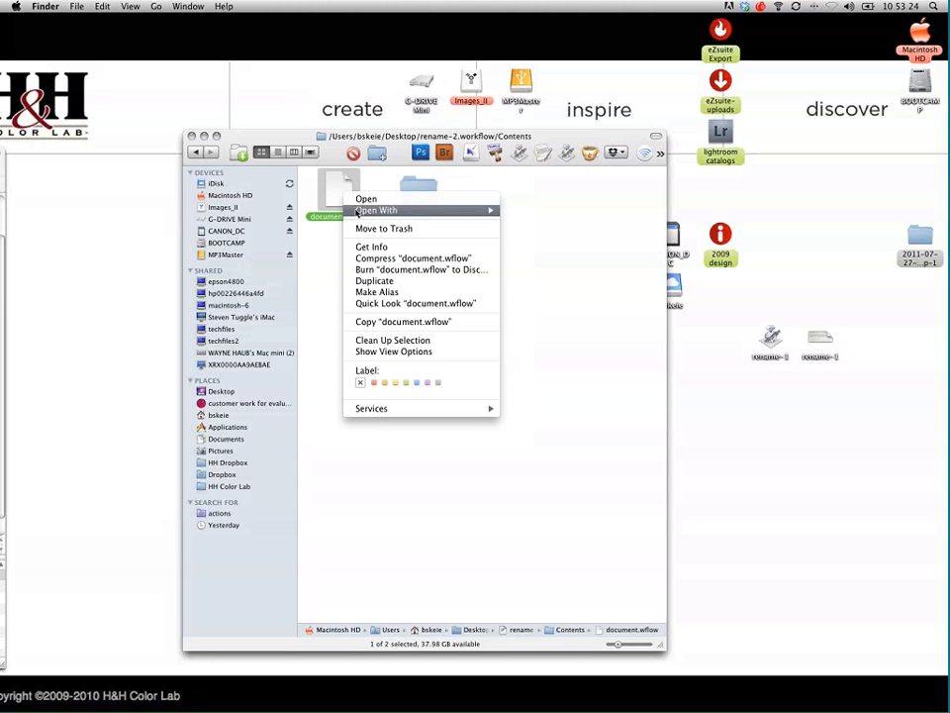
left_click(332, 210)
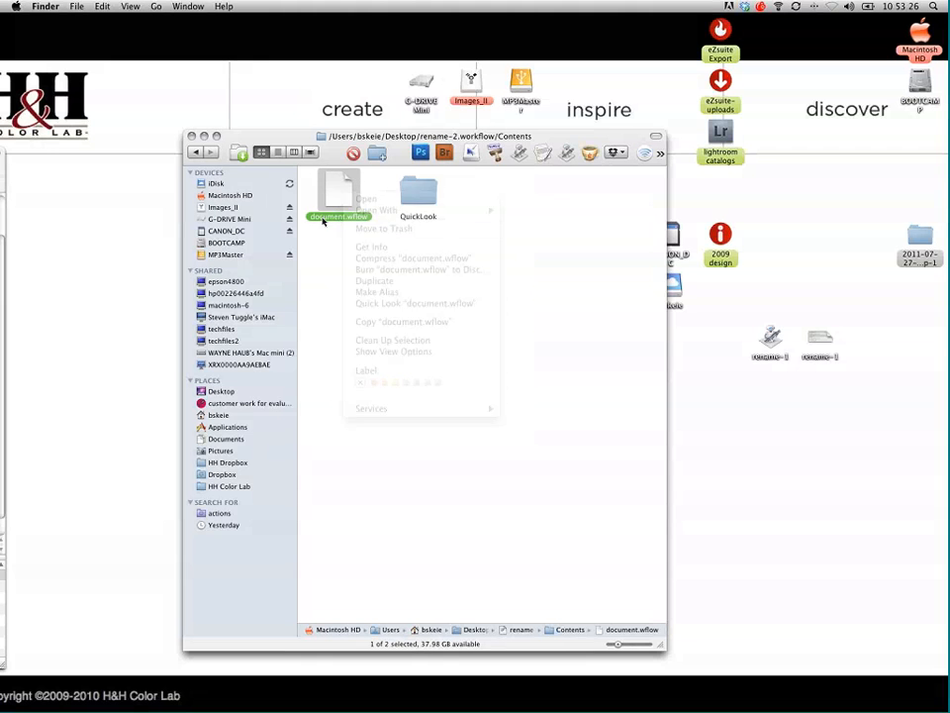
left_click_drag(338, 193, 589, 152)
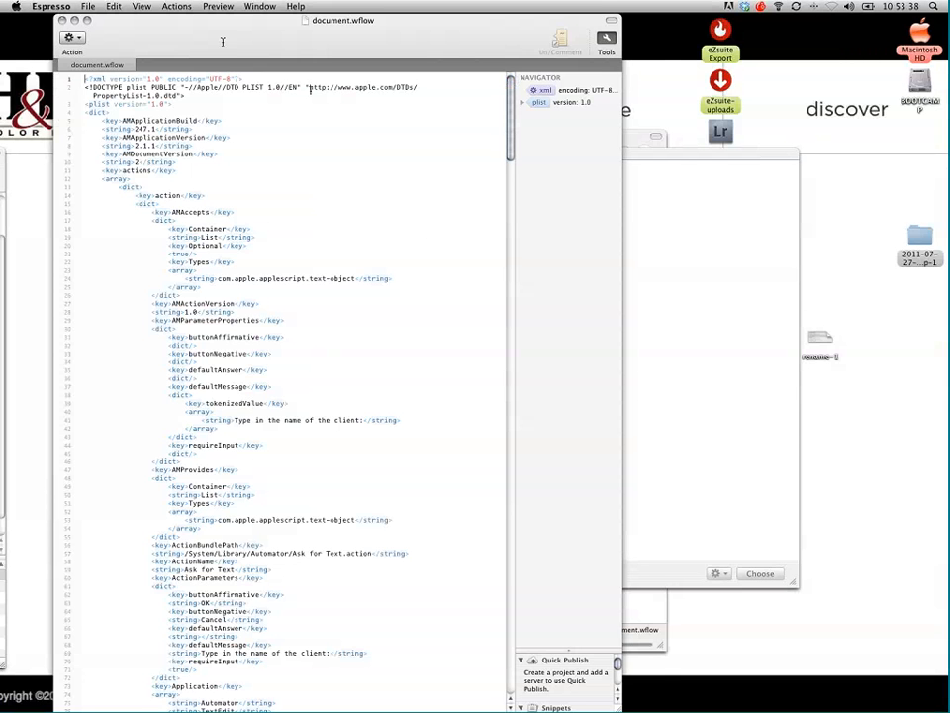
Search document.wflow for "client name" and highlight the line that names the variable
left_click_drag(223, 41, 259, 40)
key("super+f")
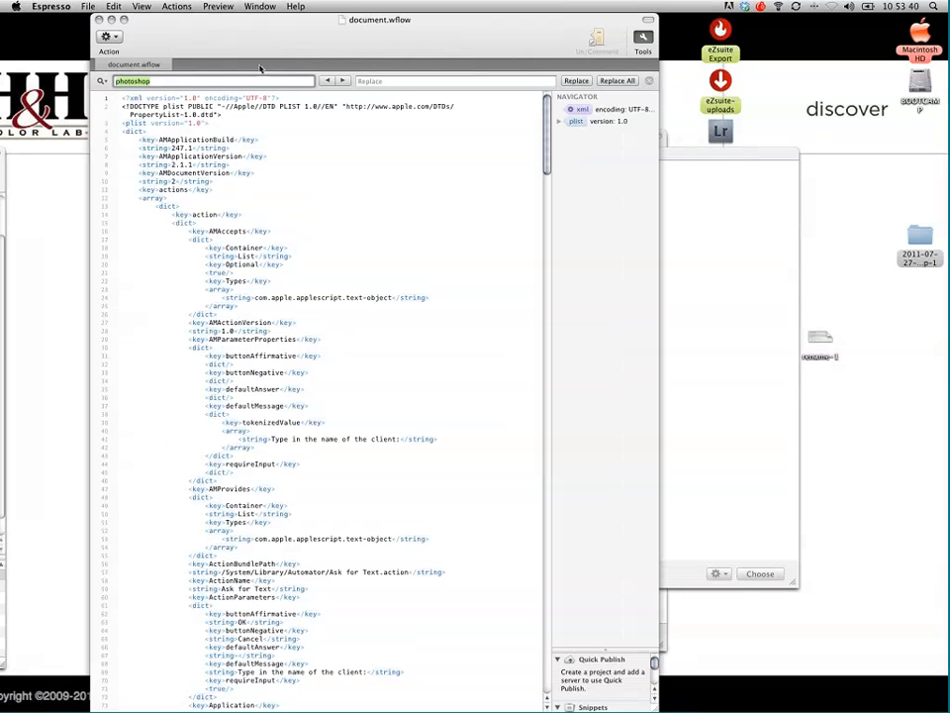
type("client")
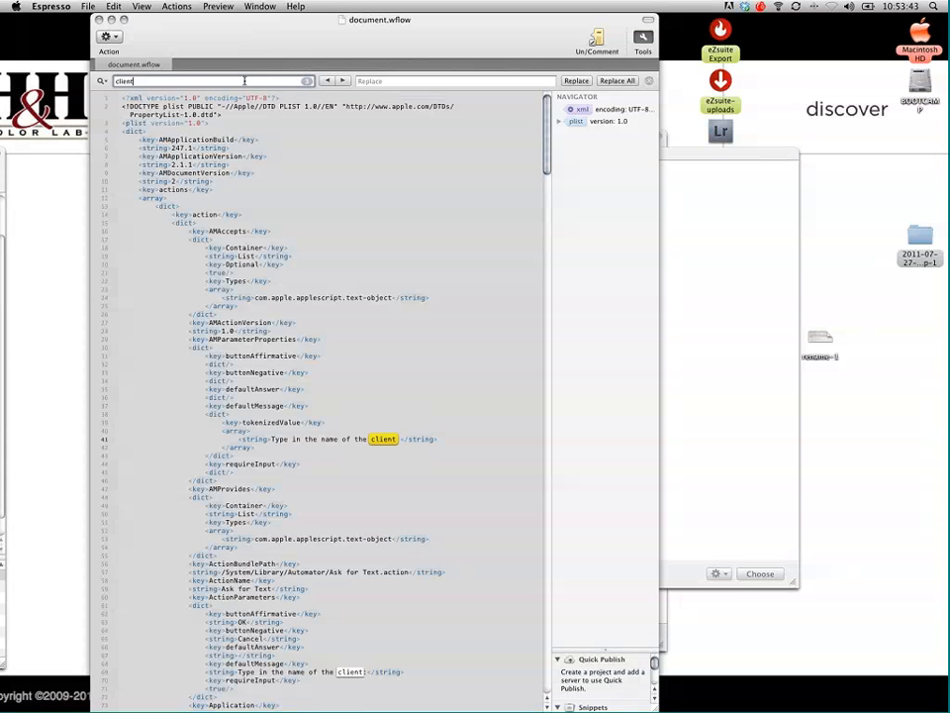
type(" name")
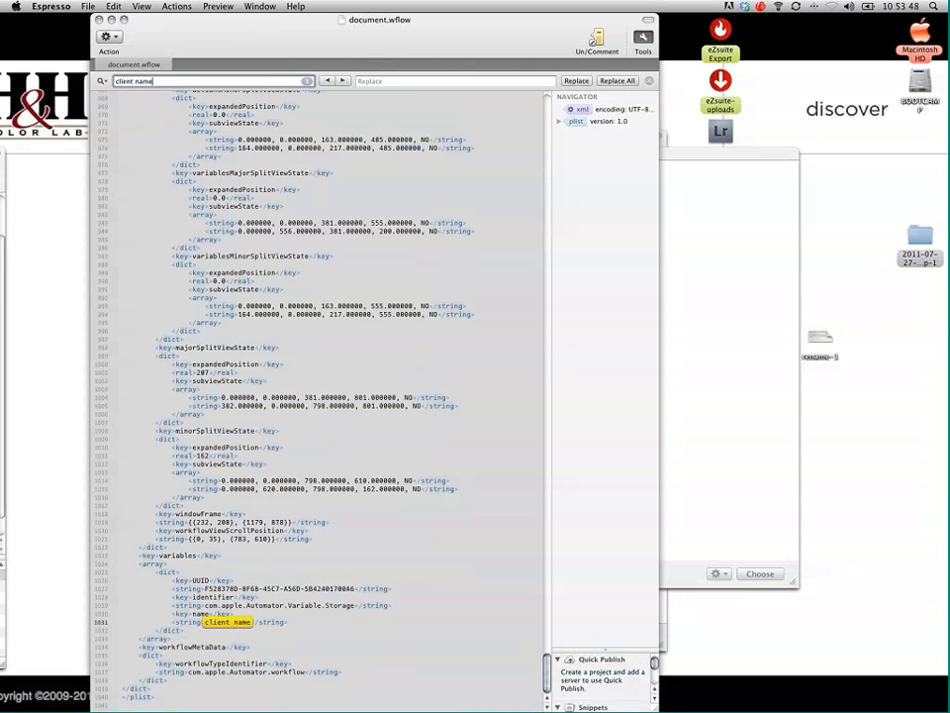
left_click(248, 627)
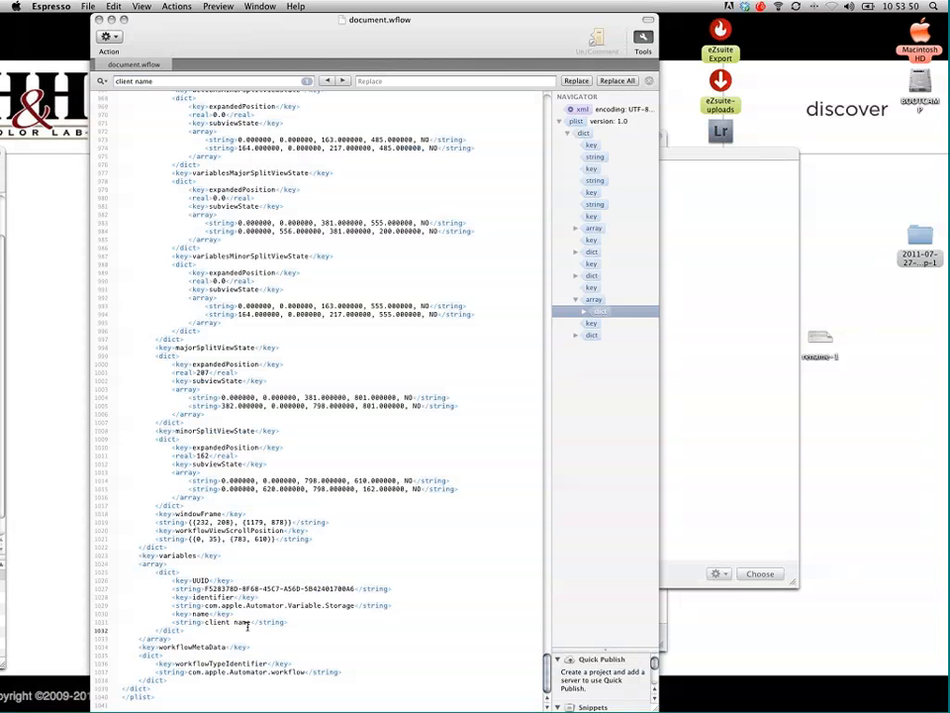
left_click(231, 622)
triple_click(224, 620)
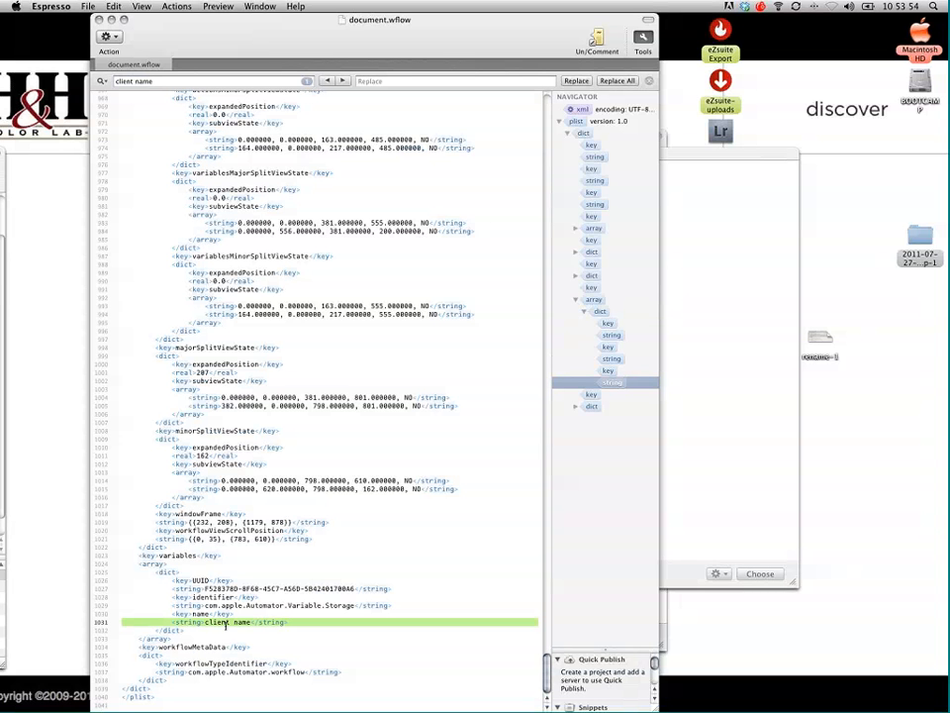
scroll(396, 321, "up", 1)
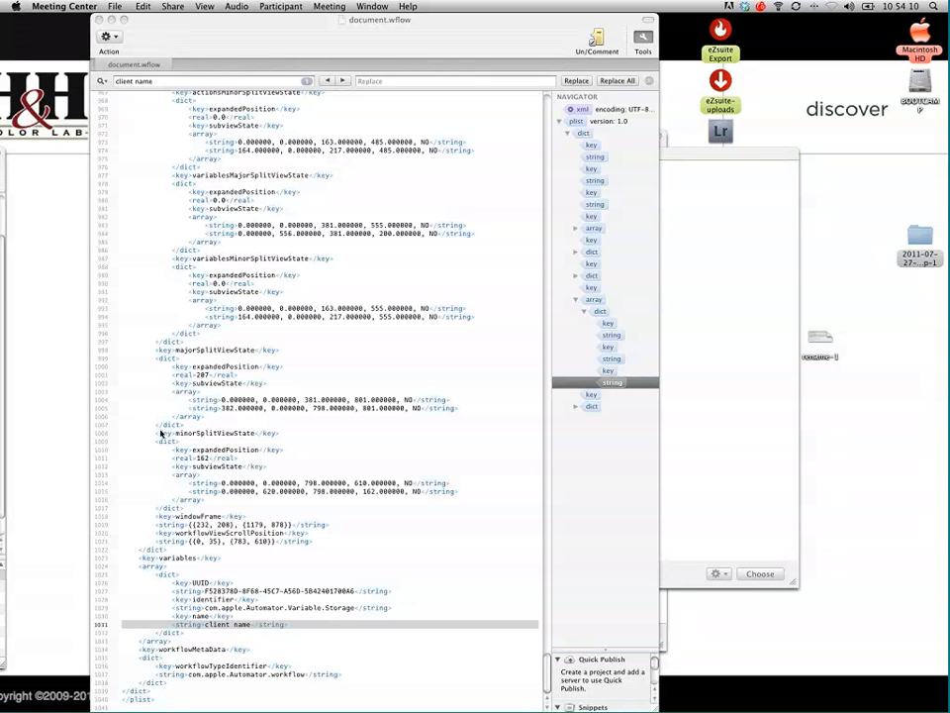
scroll(220, 598, "down", 1)
Copy the UUID string of the client name variable, without its surrounding tags
left_click(220, 598)
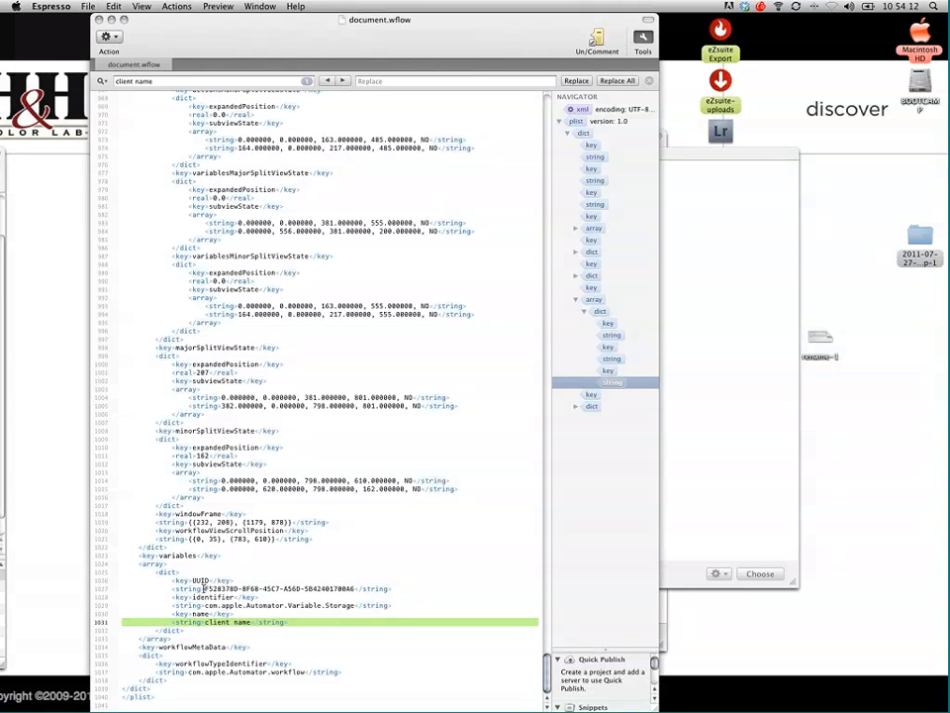
left_click_drag(205, 588, 355, 589)
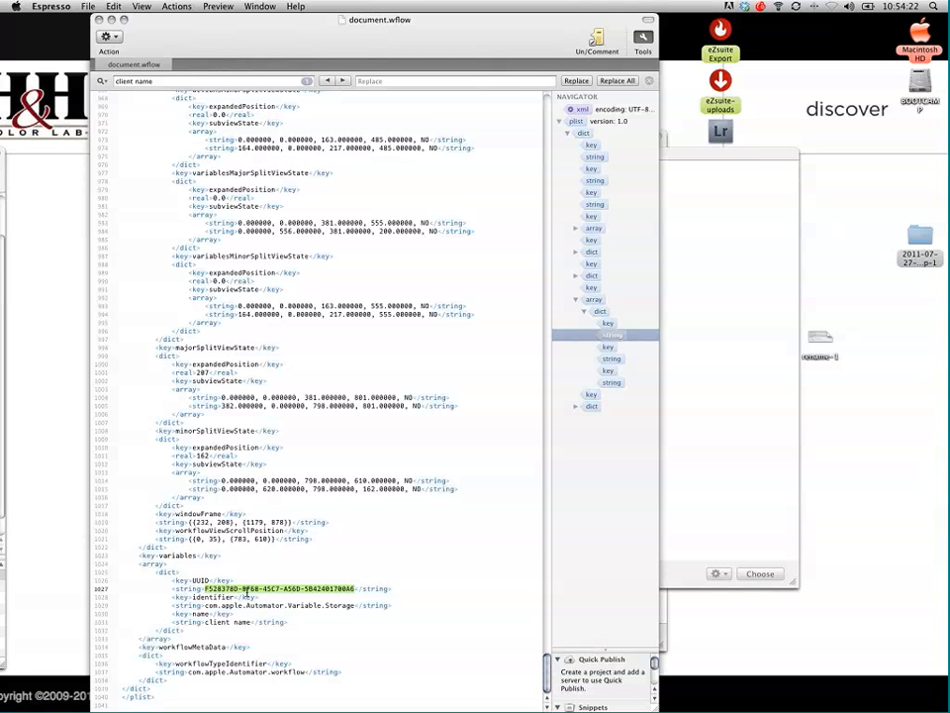
key("super+c")
Close the document.wflow and Projects windows in Espresso and bring the rename-2 workflow back into view in Automator
left_click(99, 20)
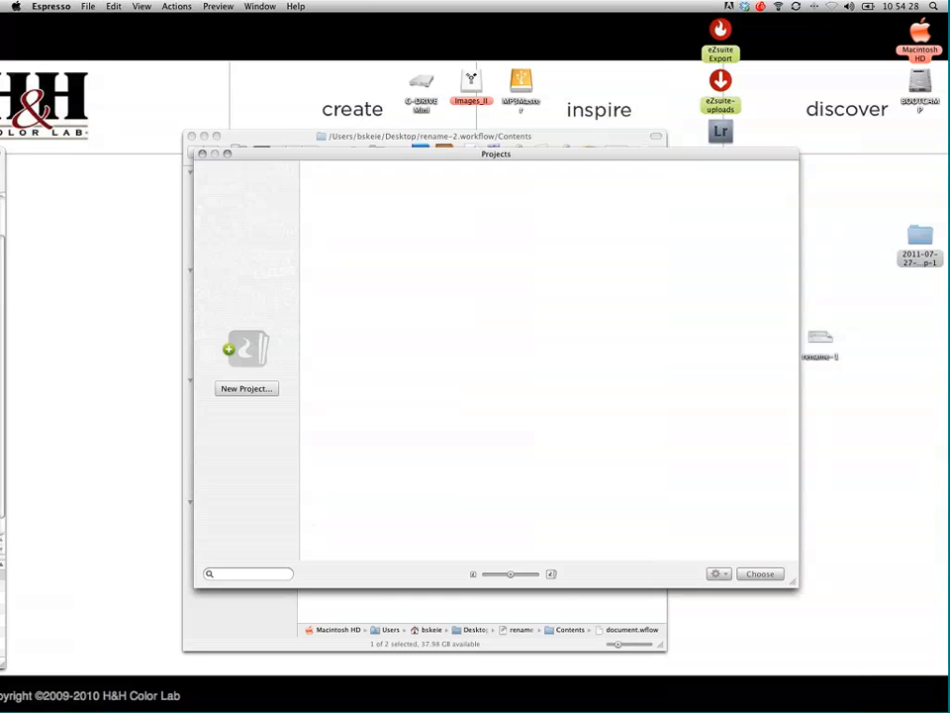
left_click(203, 153)
left_click_drag(1, 155, 229, 87)
Set the new name in Make Finder Item Names Sequential to the copied UUID as a variable reference: $(F528378D-8F68-45C7-A56D-5B42401700A6)
left_click(531, 355)
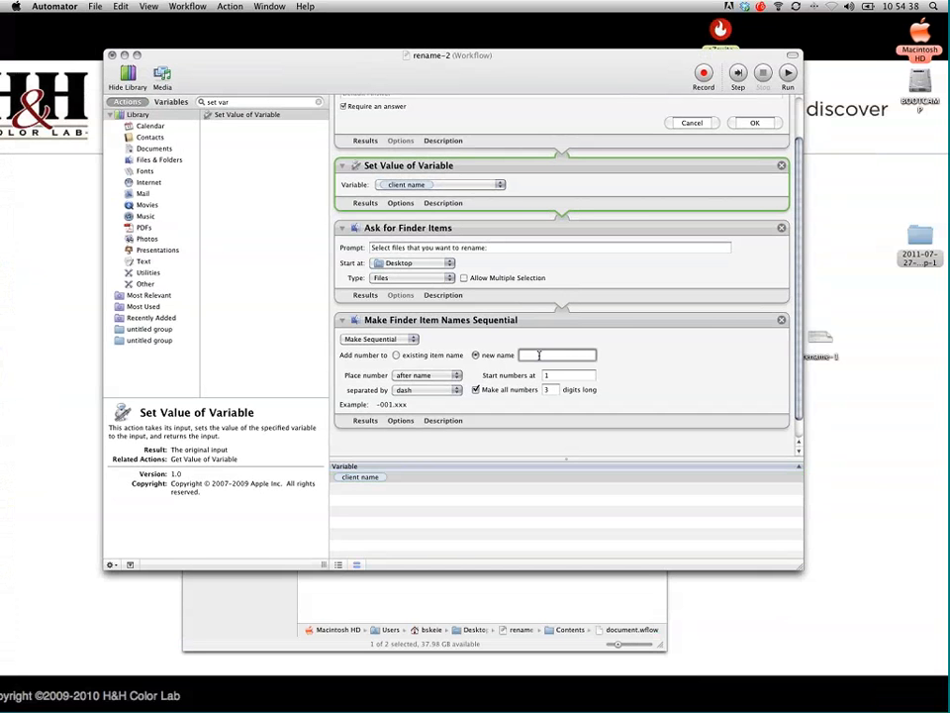
type("$(")
key("super+v")
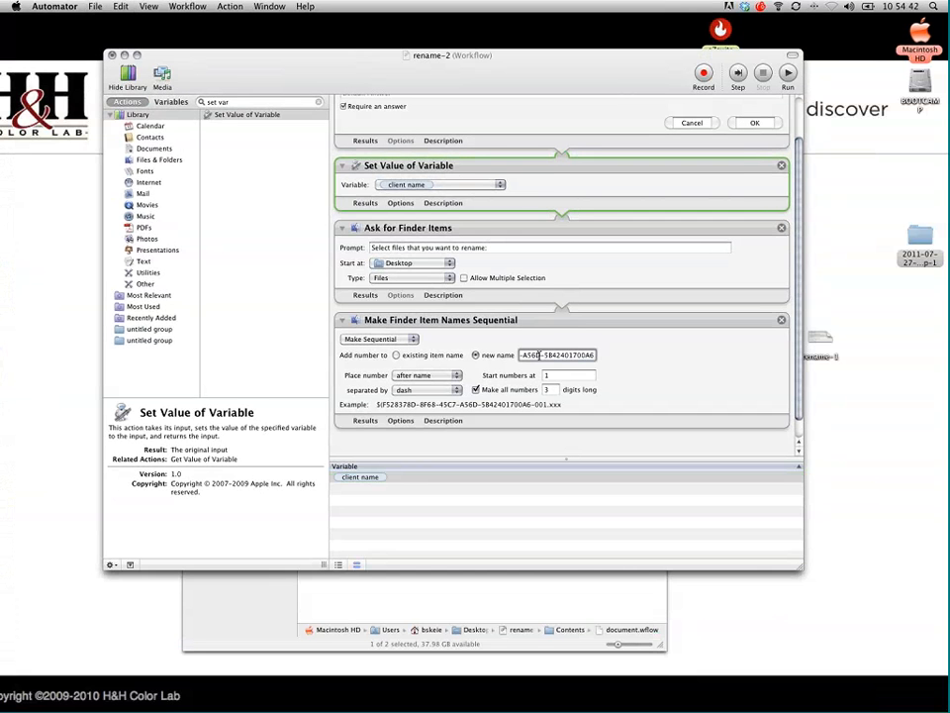
type(")")
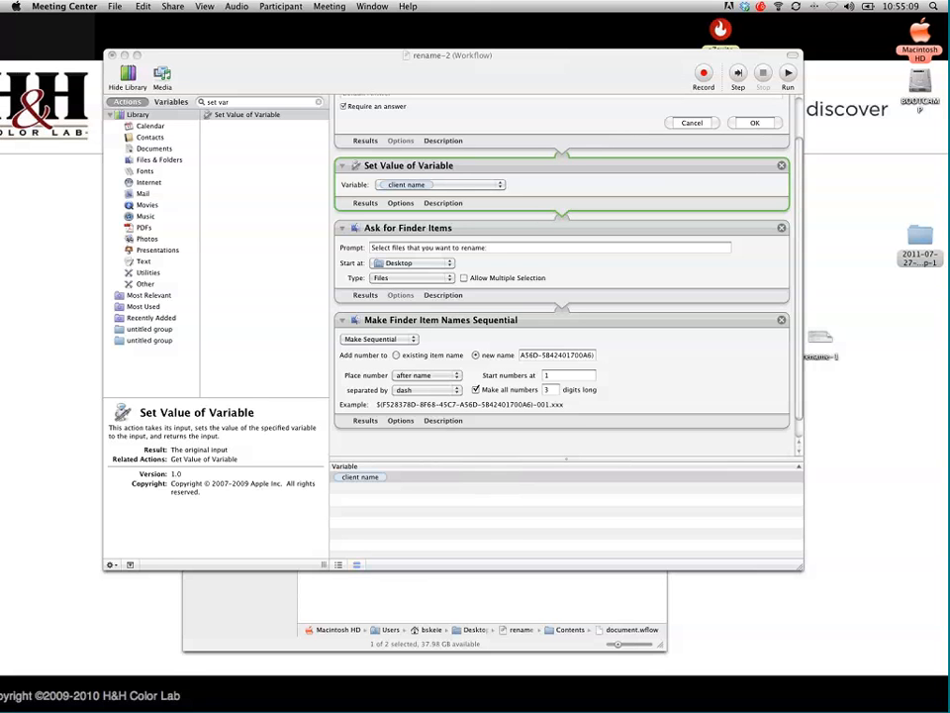
left_click(495, 102)
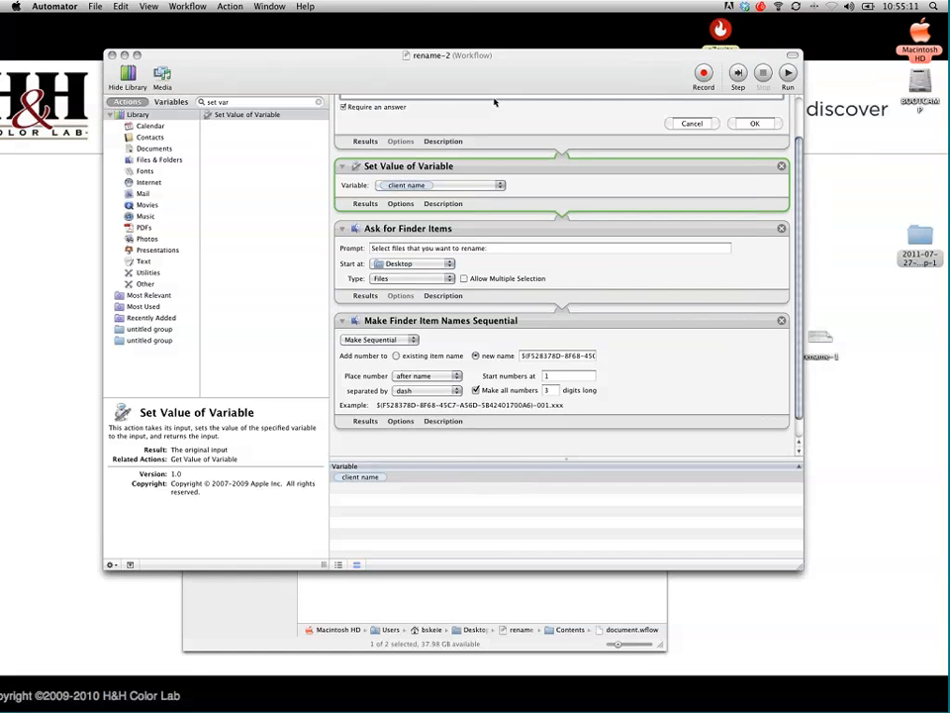
Save the rename-2 workflow to the Desktop in Application format
key("super+s")
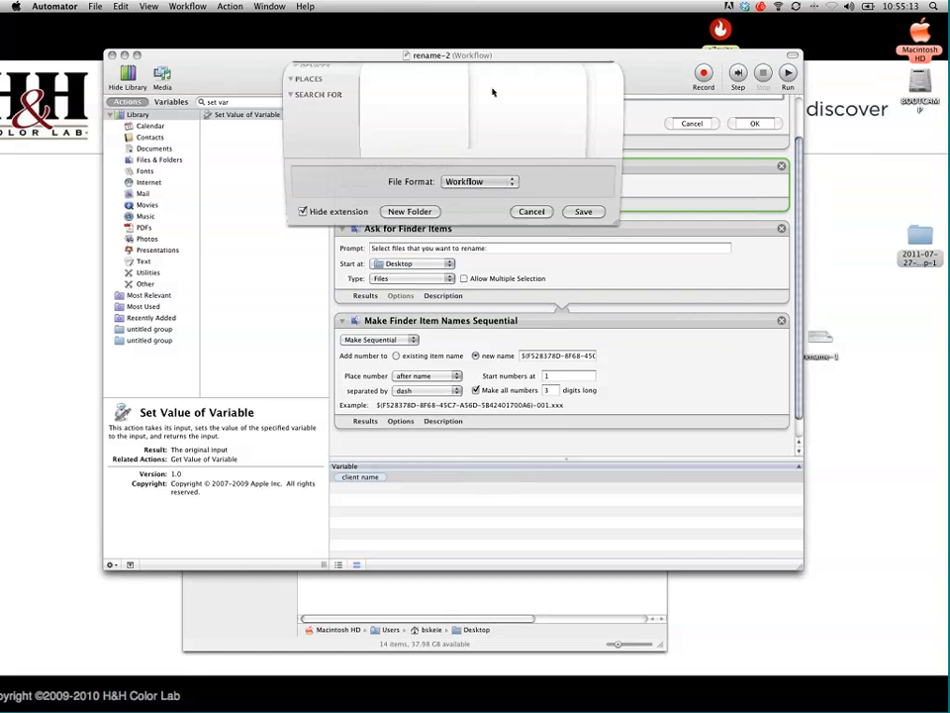
left_click(467, 240)
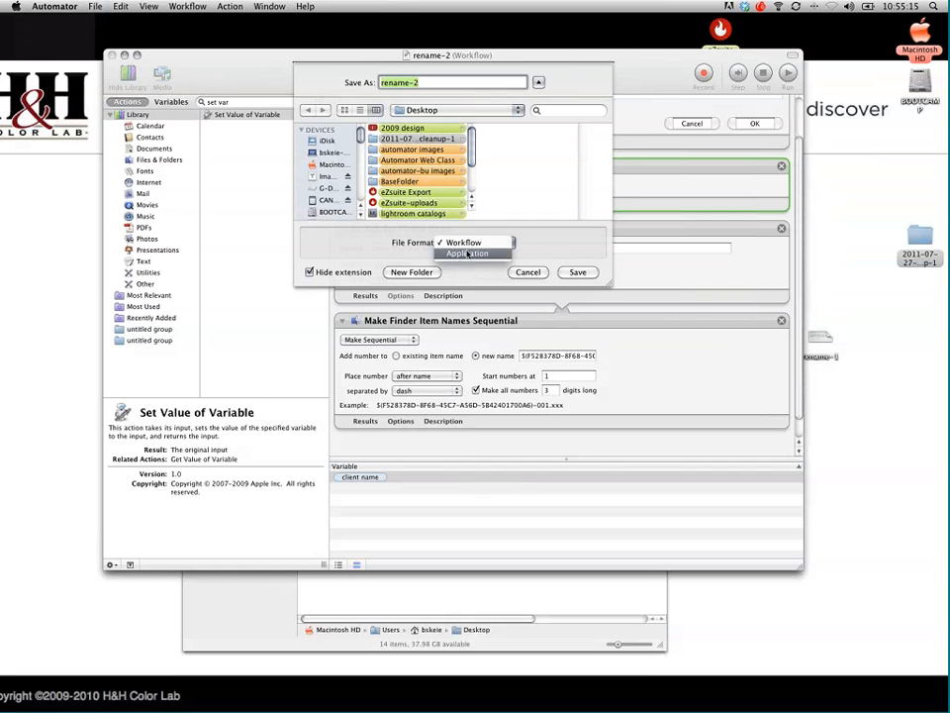
left_click(467, 254)
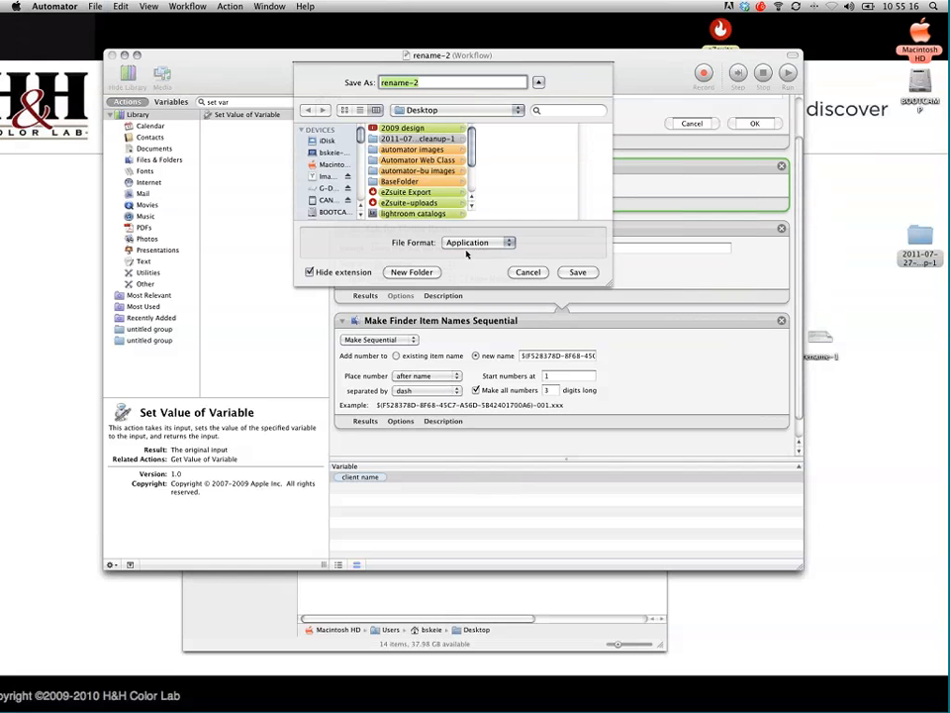
left_click(575, 273)
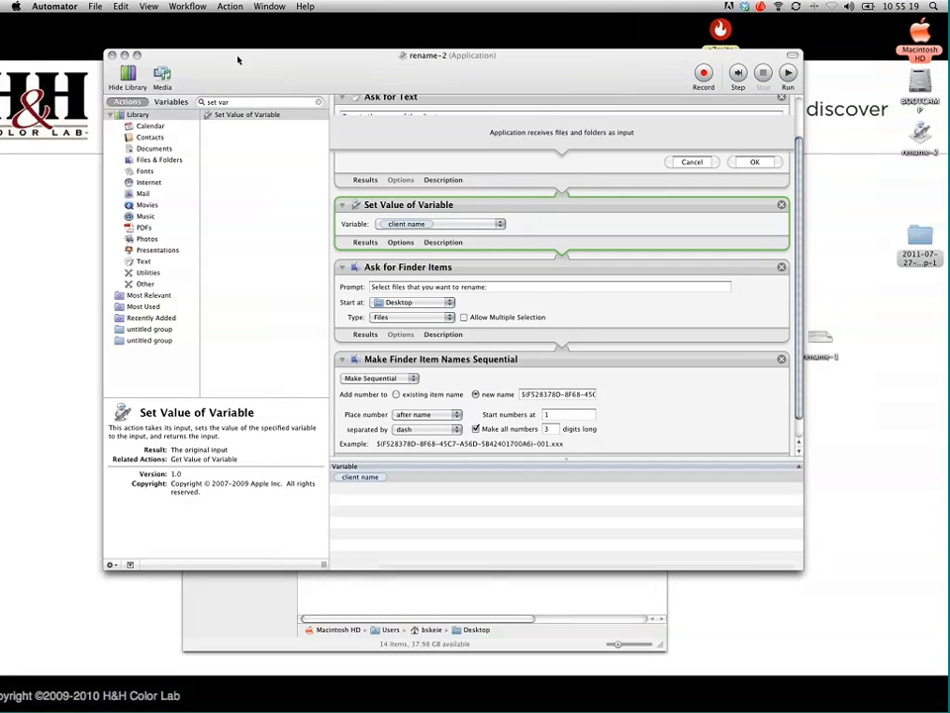
Clear the open windows off the desktop and place the rename-2 application in open space, with the rename-2 workflow file below rename-1
left_click_drag(348, 69, 0, 64)
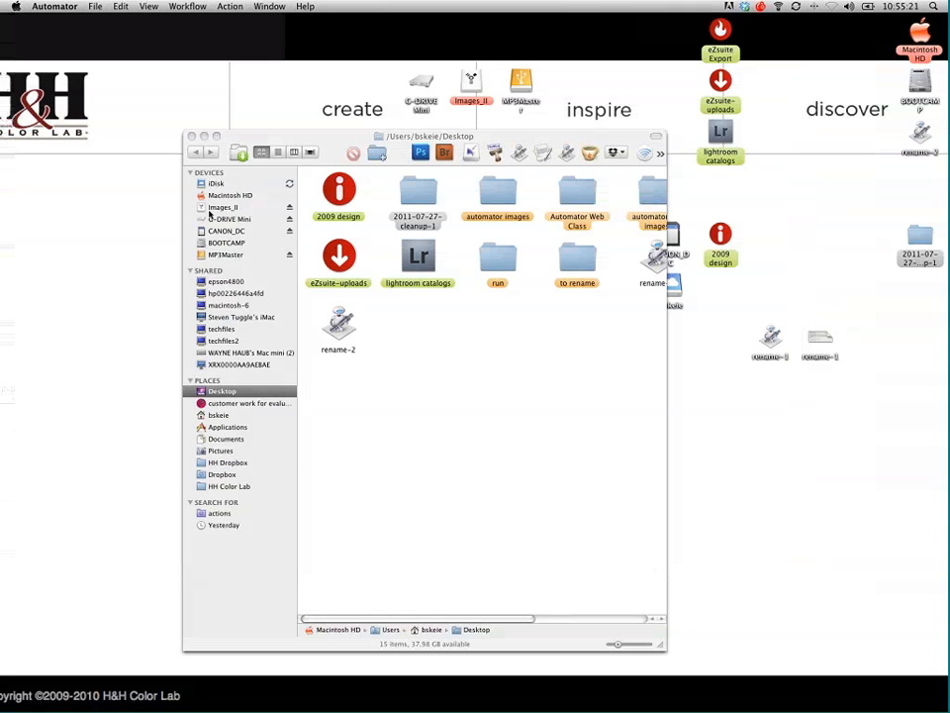
left_click(188, 138)
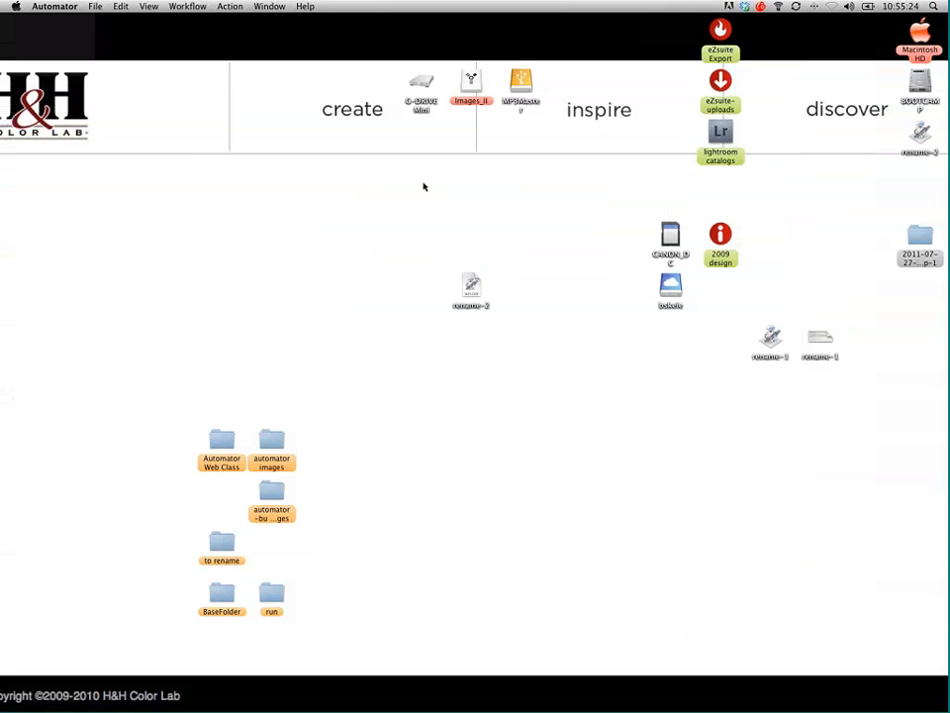
left_click(622, 321)
left_click_drag(921, 134, 475, 339)
left_click(523, 345)
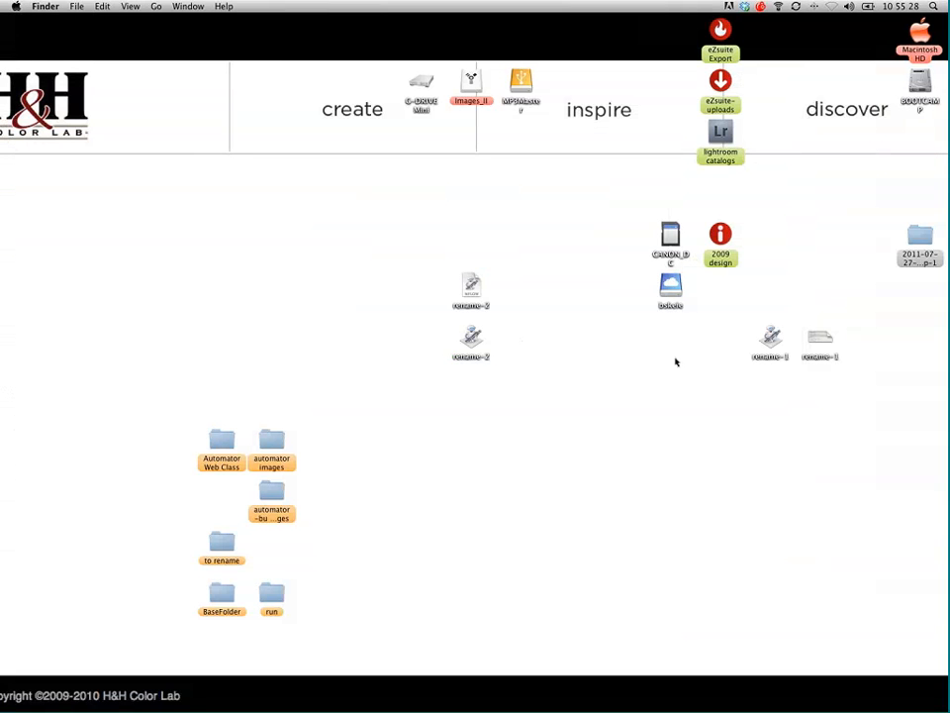
left_click_drag(474, 287, 793, 388)
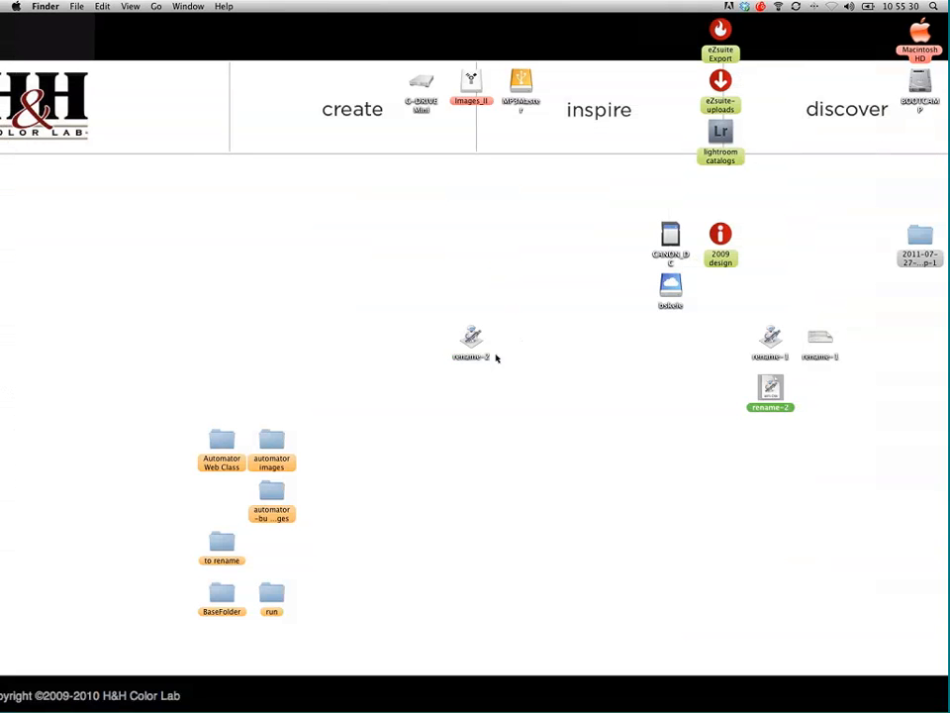
Run the rename-2 application from the desktop and submit the client's name
double_click(473, 338)
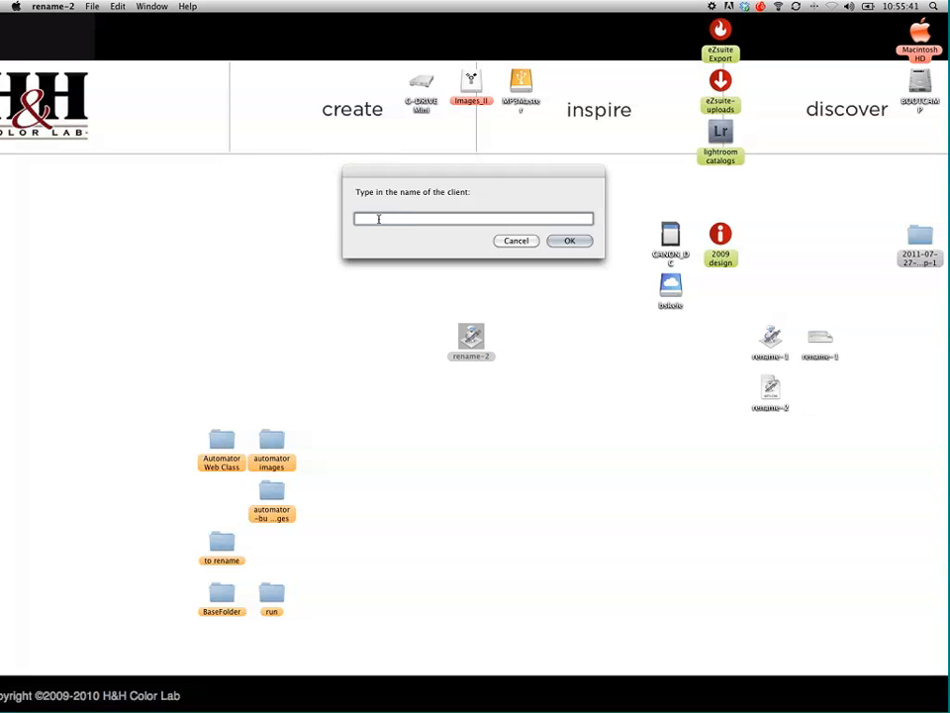
type("Bro")
key("BackSpace")
key("BackSpace")
type("entley")
left_click(561, 242)
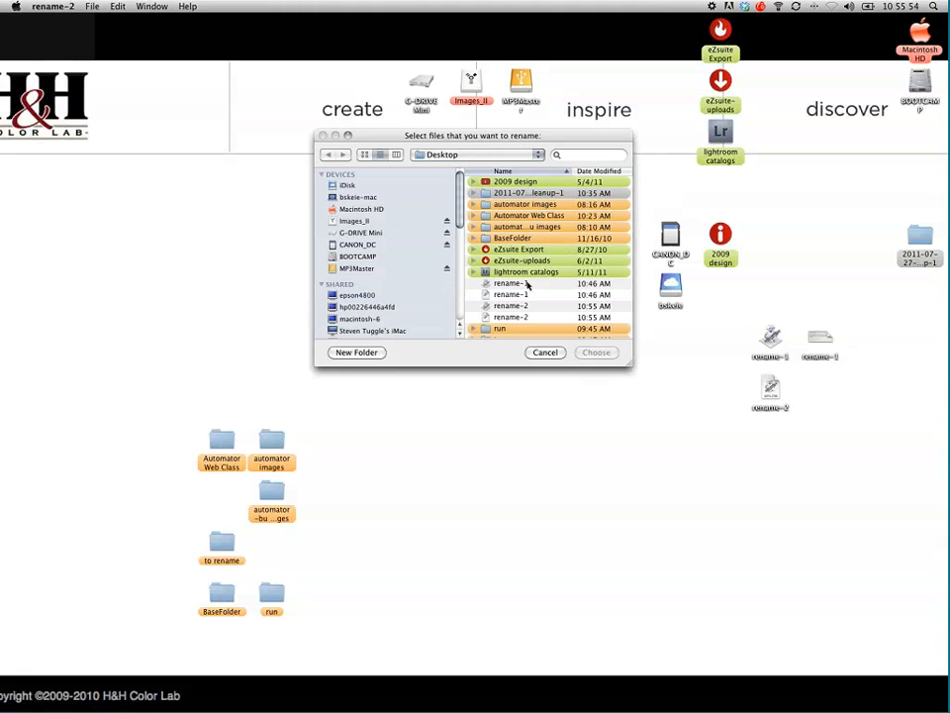
Try to select several webclass files in the to rename folder, and cancel the file request
scroll(526, 284, "down", 1)
double_click(515, 331)
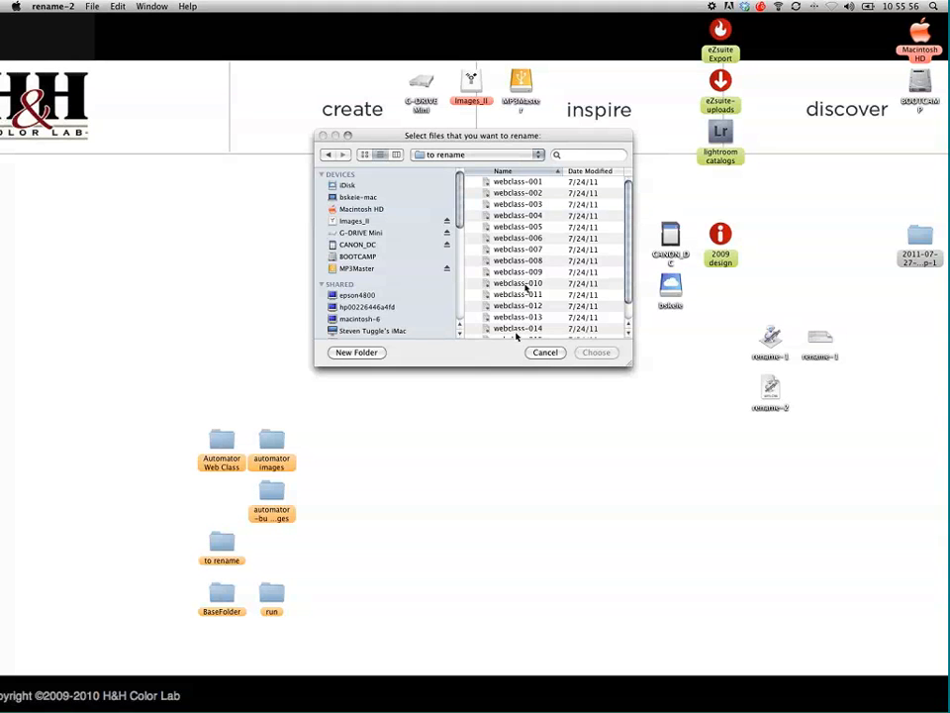
left_click(526, 261)
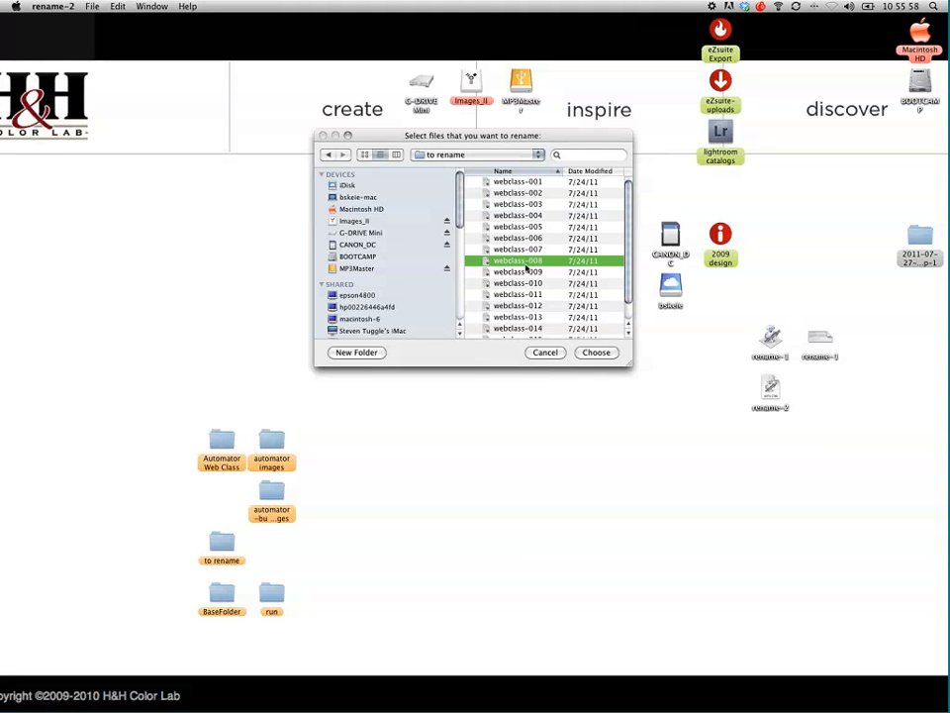
left_click(521, 185)
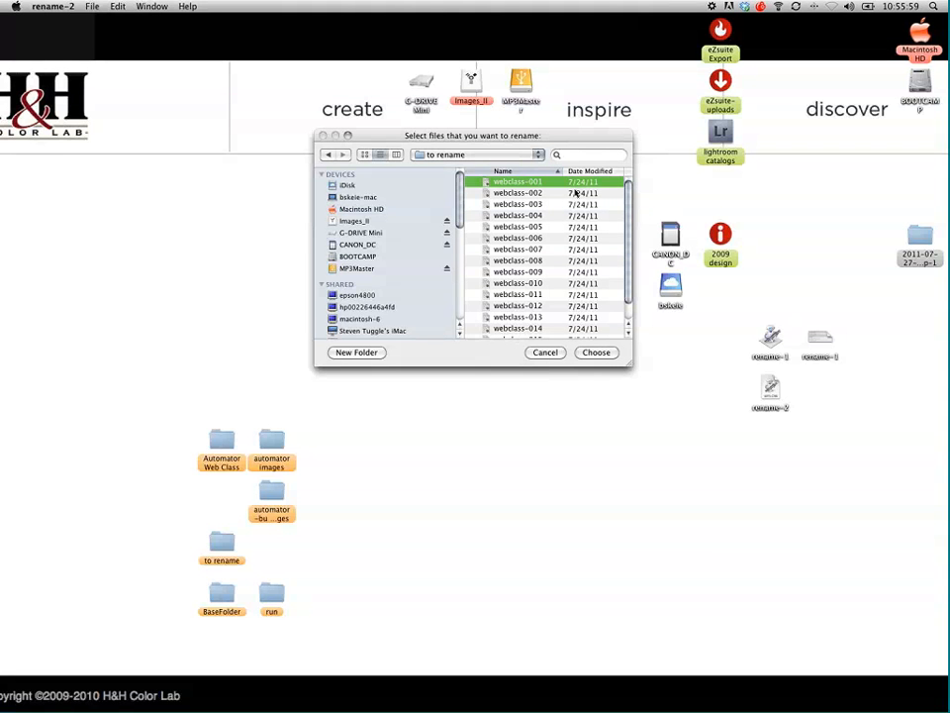
scroll(627, 254, "down", 2)
left_click(533, 335)
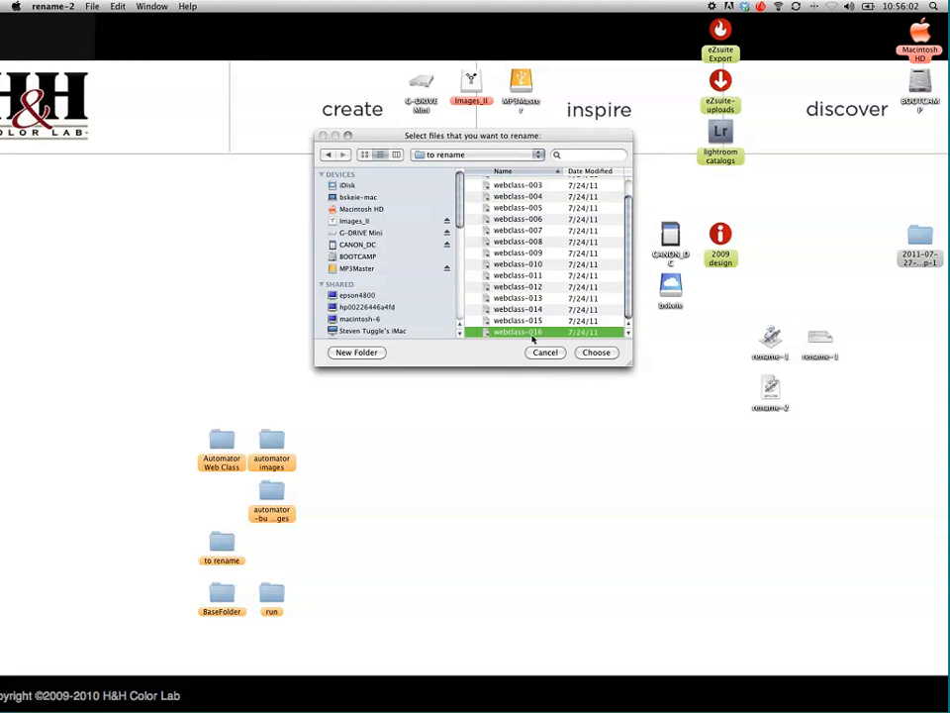
left_click(564, 332, "super")
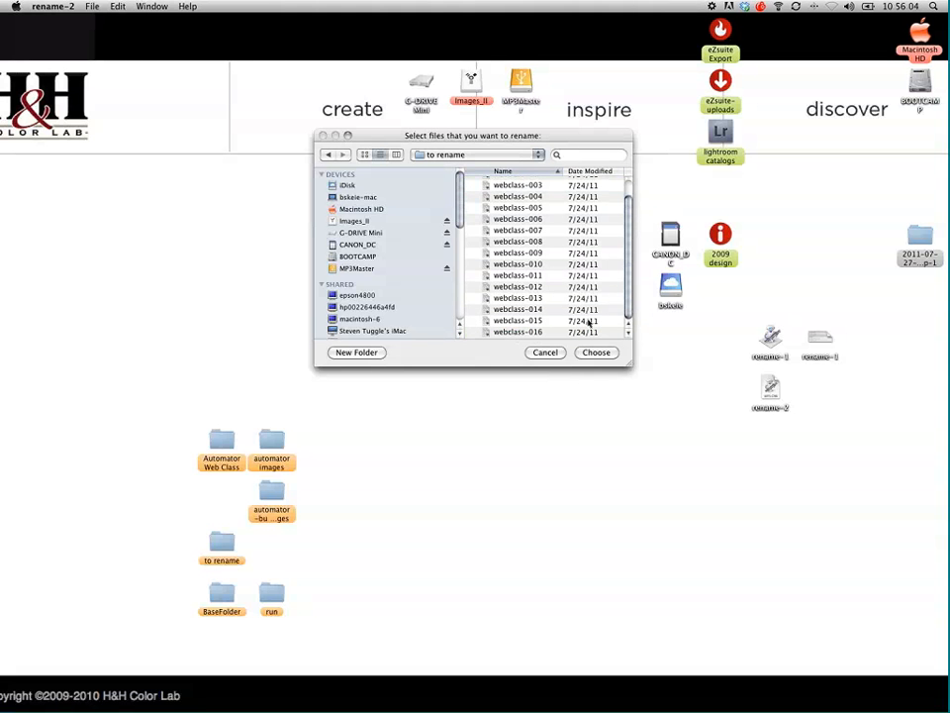
left_click(535, 185)
left_click(550, 353)
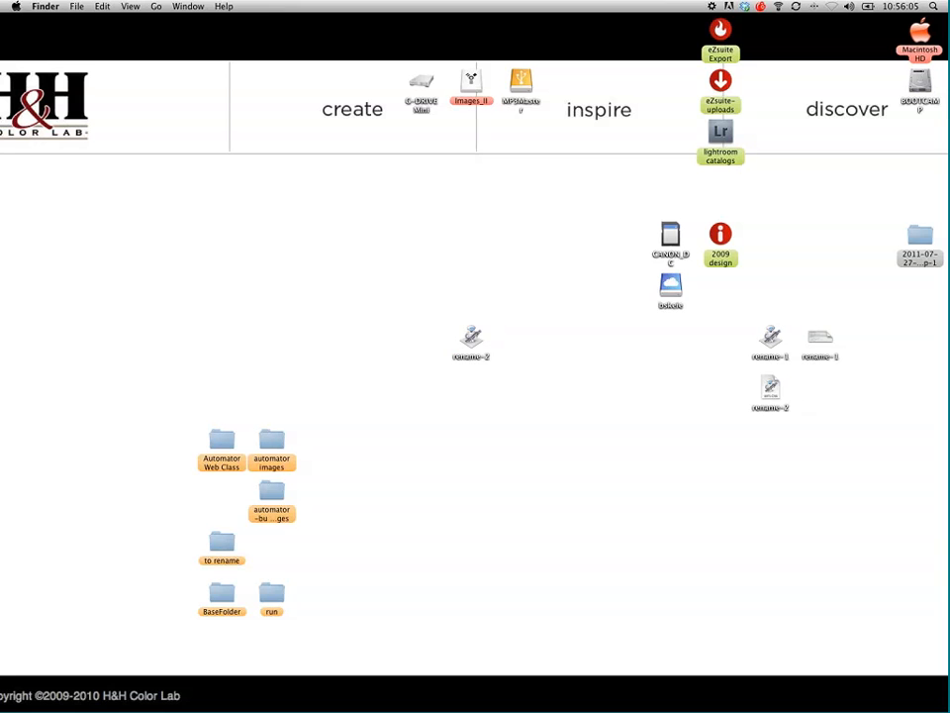
Open the rename-2 workflow file and allow multiple selection in its Ask for Finder Items action
double_click(771, 389)
double_click(772, 389)
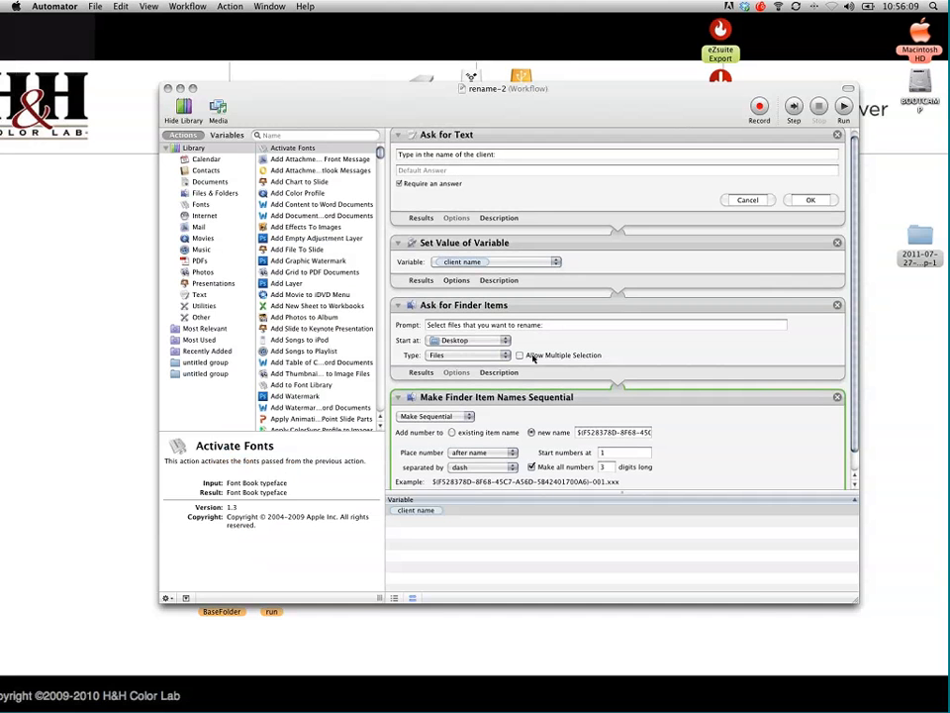
left_click(531, 355)
Save the workflow in Application format as rename-2, replacing the existing application on the Desktop, and quit Automator
key("super+s")
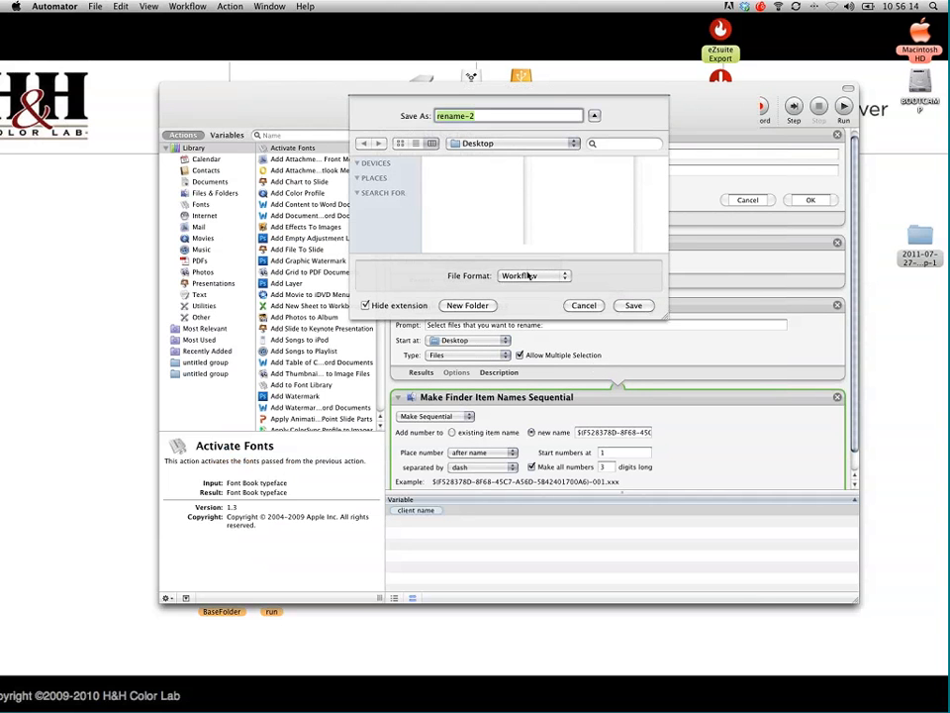
left_click(529, 276)
left_click(530, 289)
key("Return")
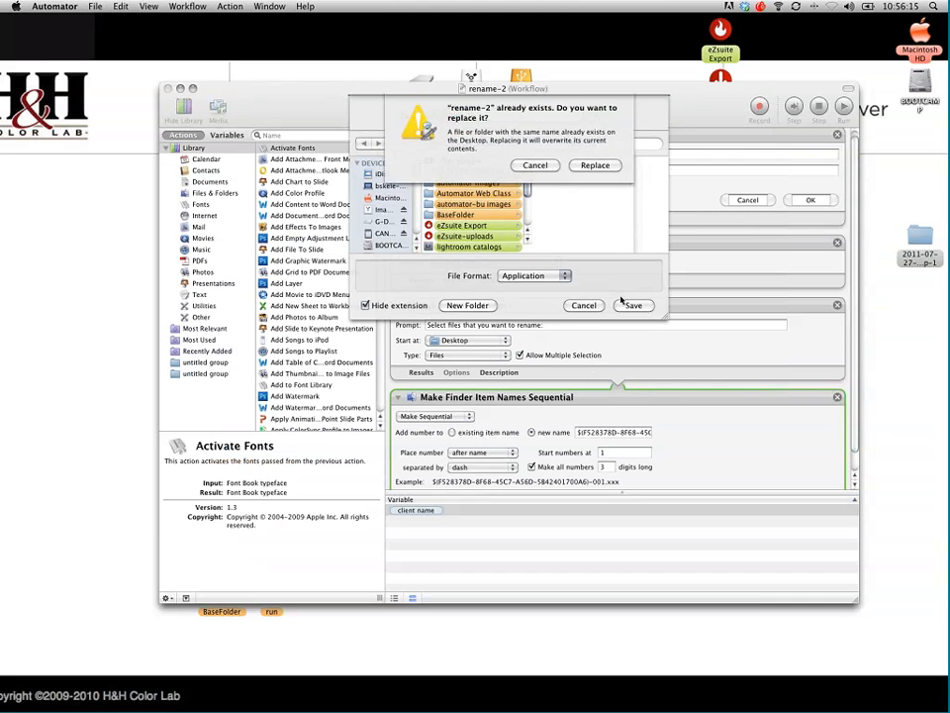
left_click(594, 168)
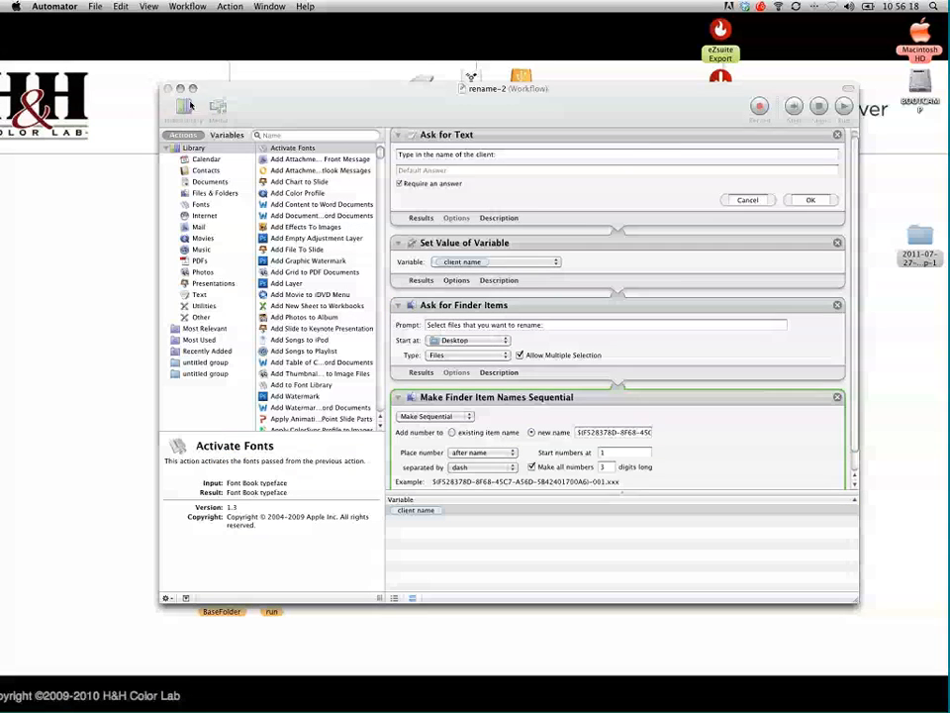
key("super+q")
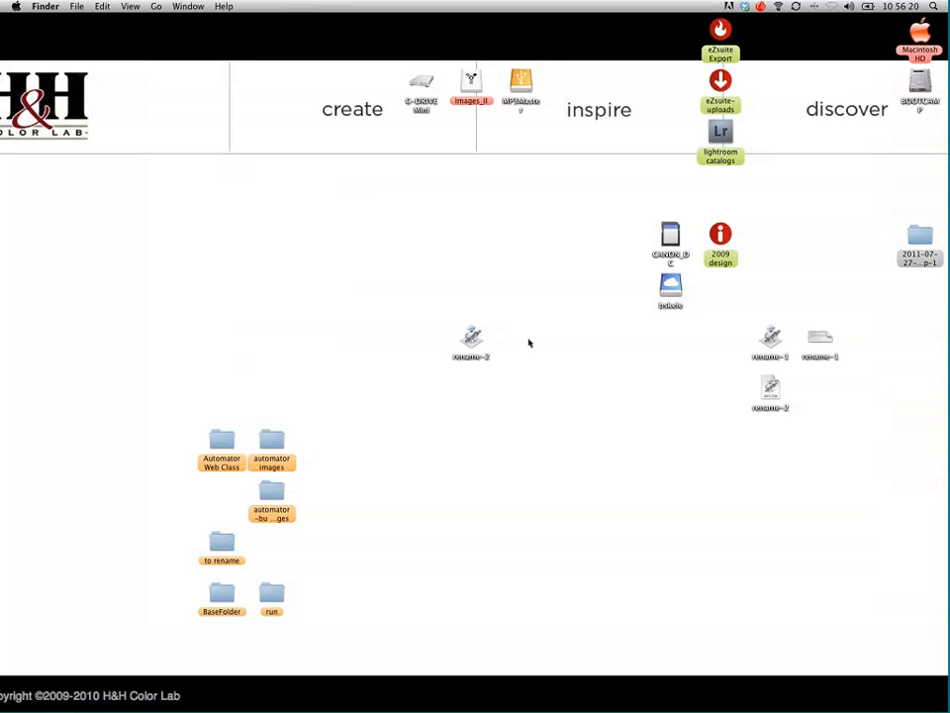
Launch the updated rename-2 application and enter the client's name
double_click(475, 338)
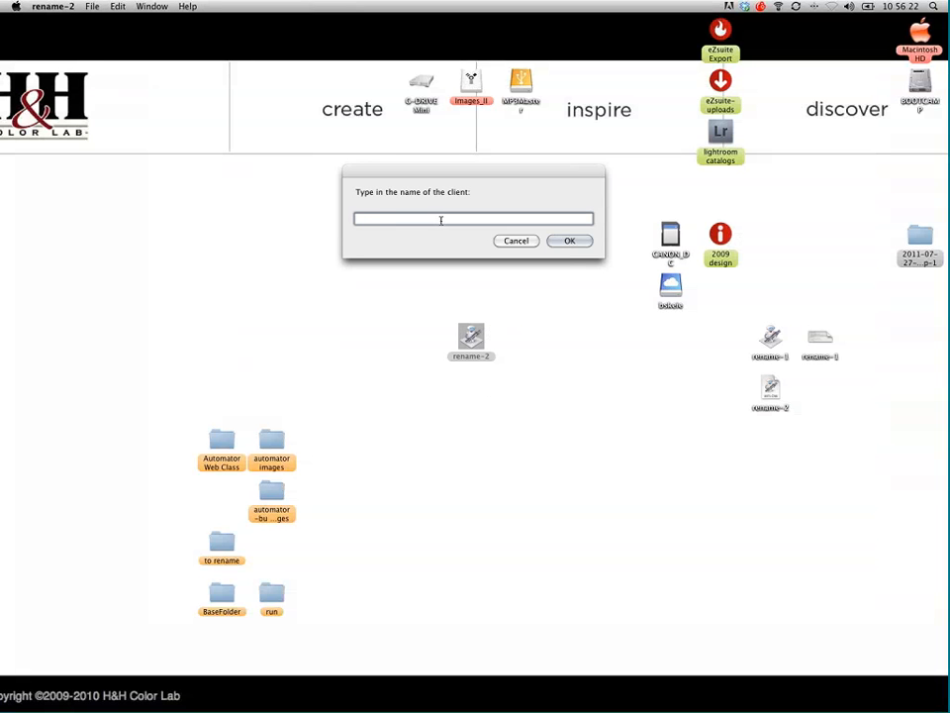
type("Bentley")
key("Return")
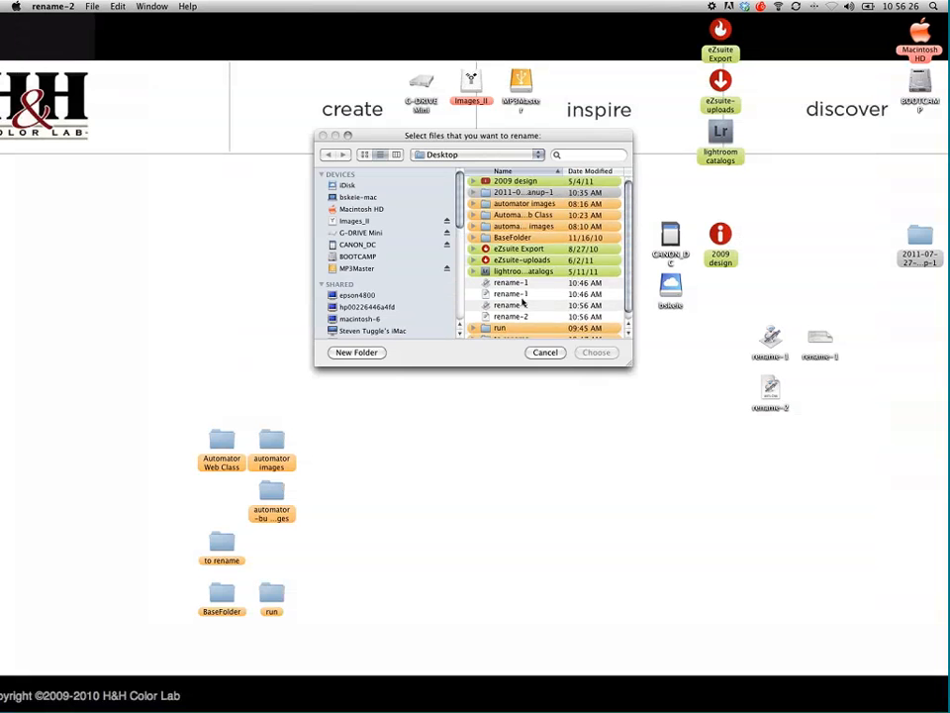
Choose all the webclass files in the to rename folder as the files to rename
scroll(505, 309, "down", 1)
double_click(509, 328)
left_click(509, 204)
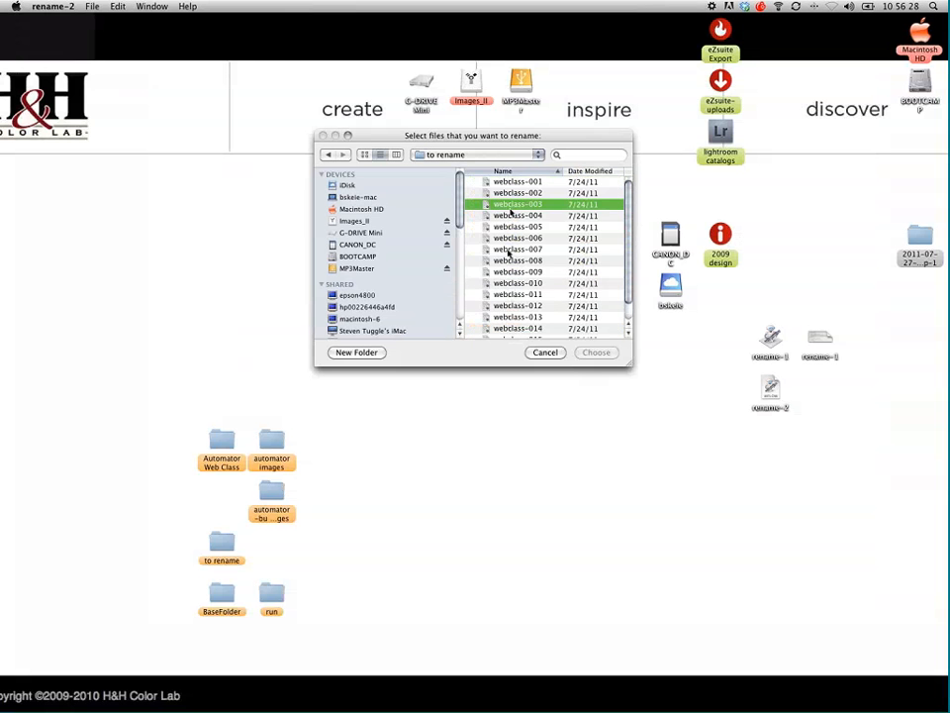
key("super+a")
left_click(596, 352)
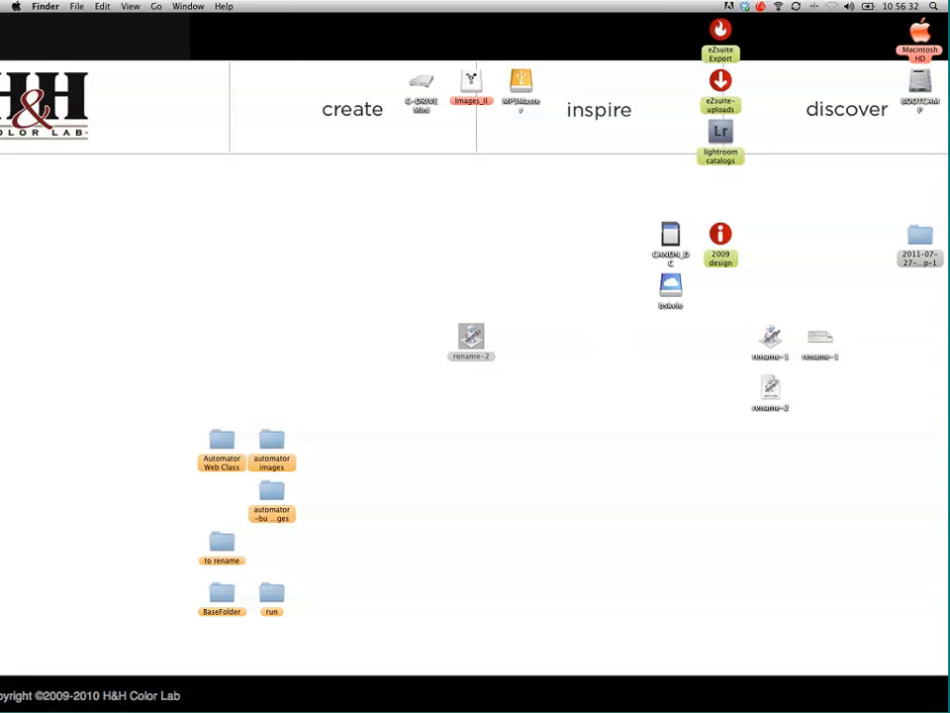
Open the to rename folder on the desktop and check the names of its files
left_click(223, 544)
left_click_drag(224, 544, 368, 342)
double_click(368, 342)
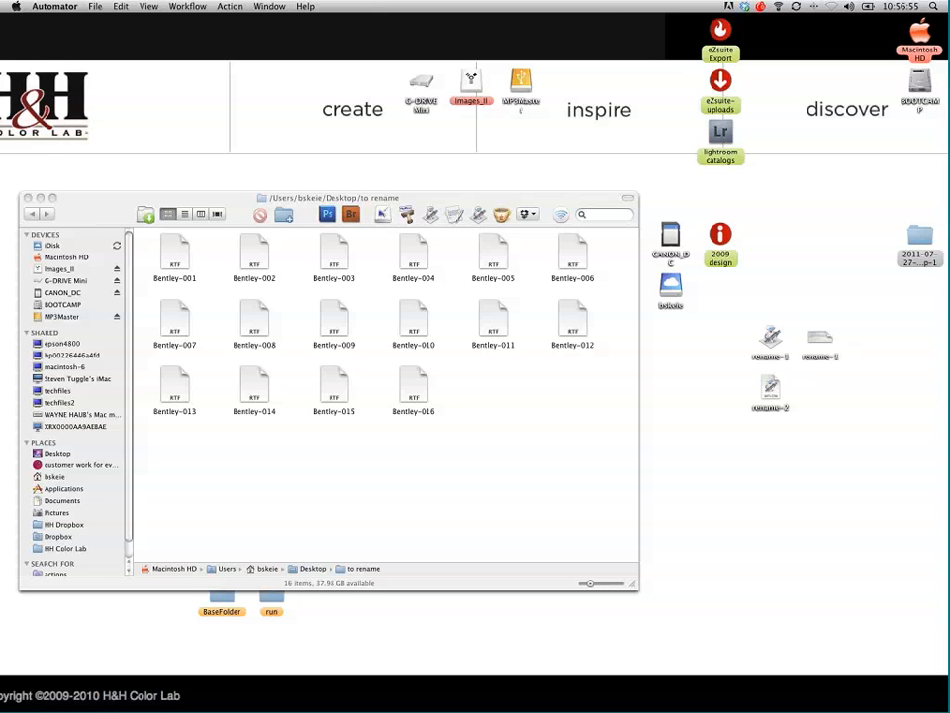
Reopen the rename-2 workflow in Automator and enlarge its window to review all four actions together
double_click(771, 387)
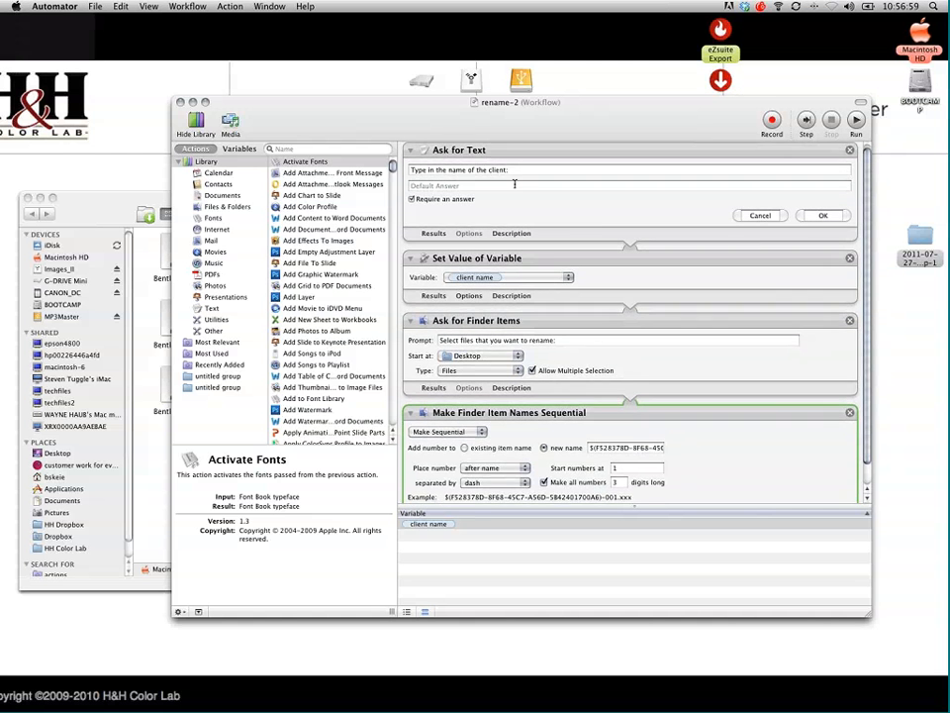
scroll(520, 184, "down", 2)
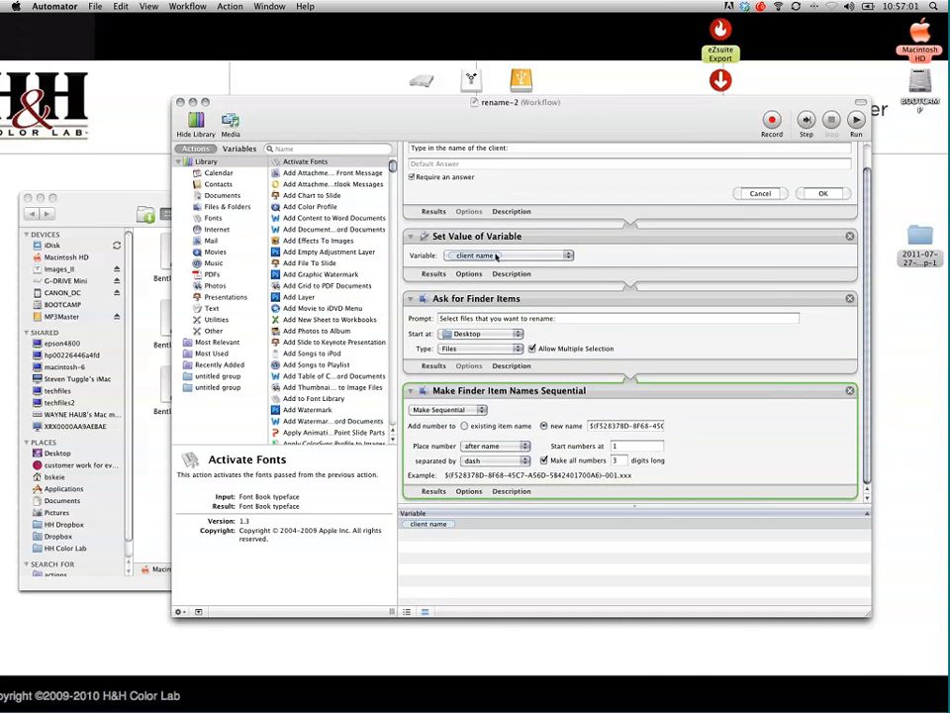
scroll(835, 229, "up", 2)
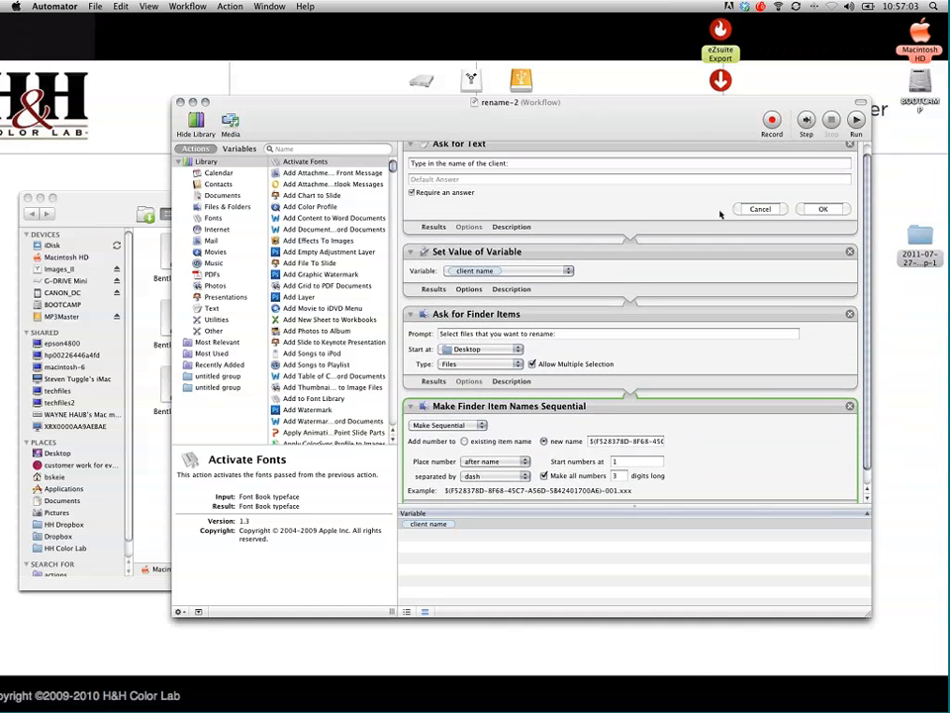
left_click_drag(667, 111, 639, 33)
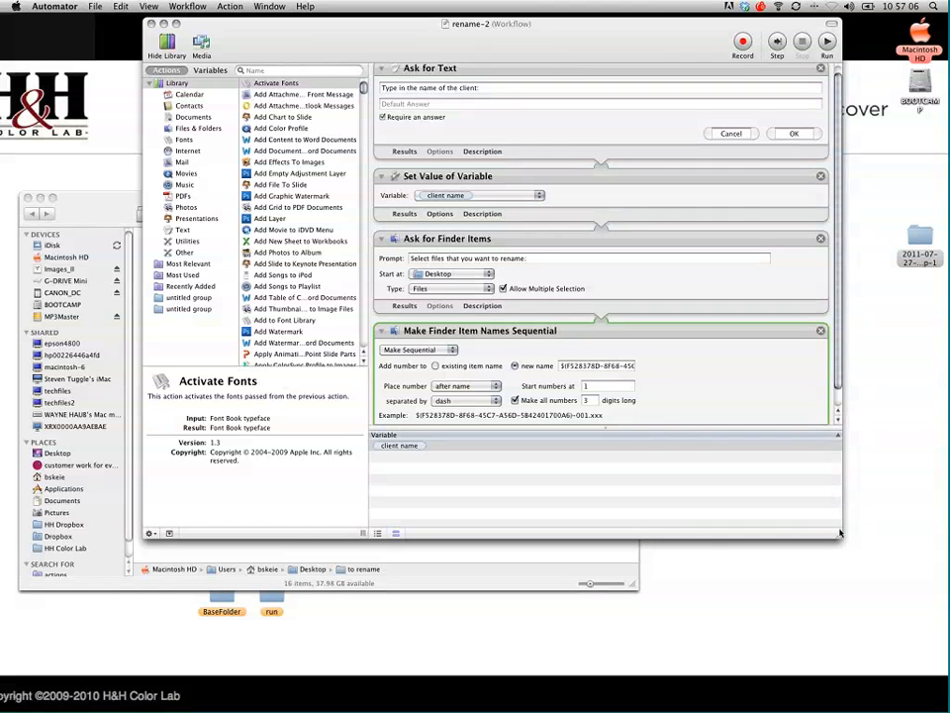
left_click_drag(841, 533, 846, 671)
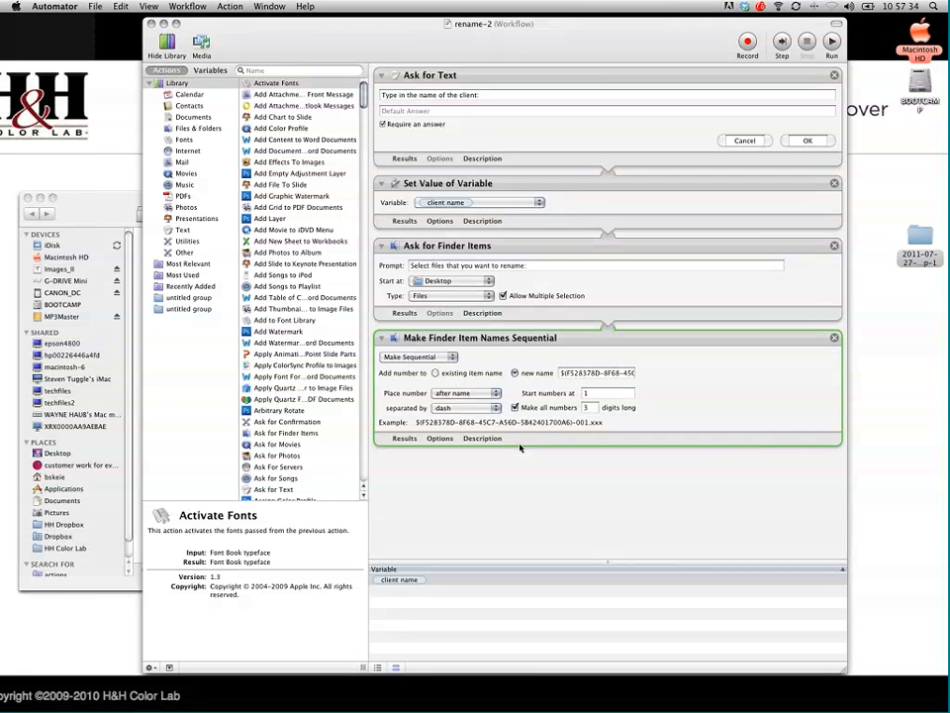
key("super+w")
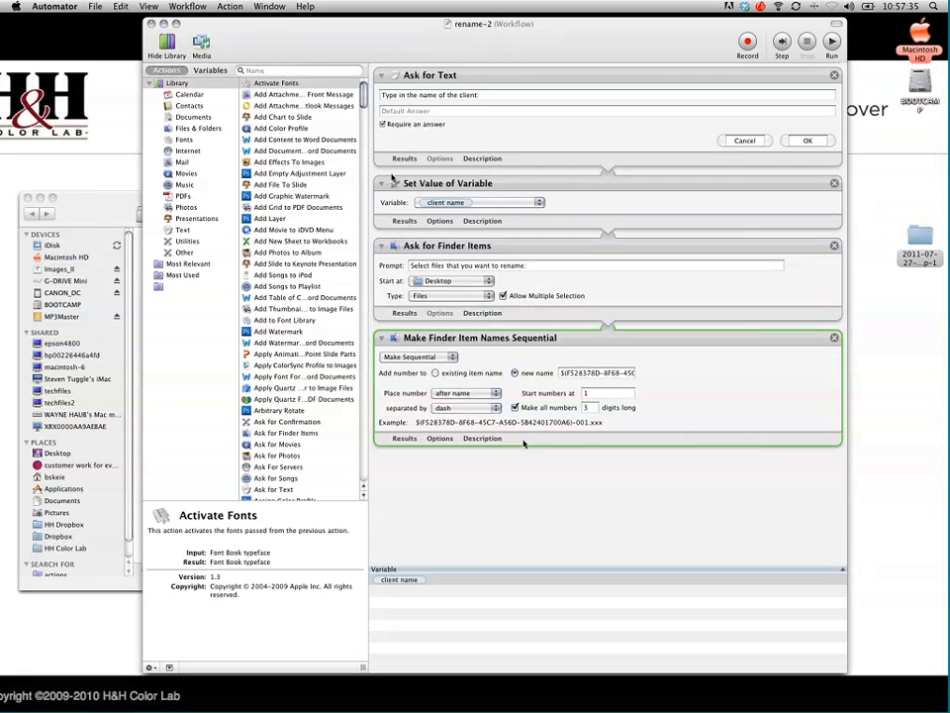
left_click(267, 73)
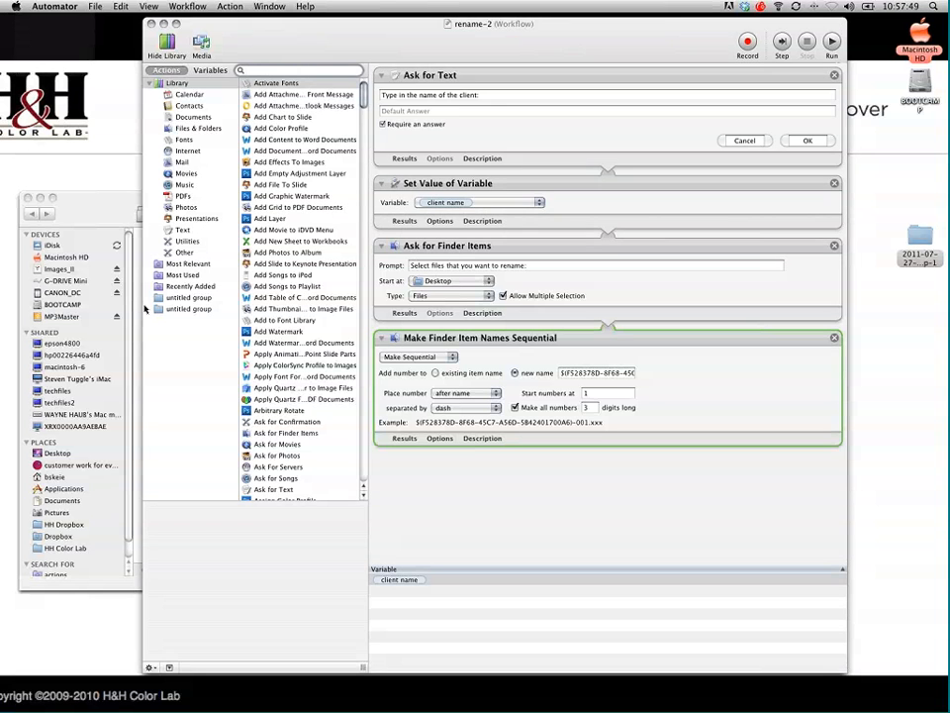
left_click(897, 396)
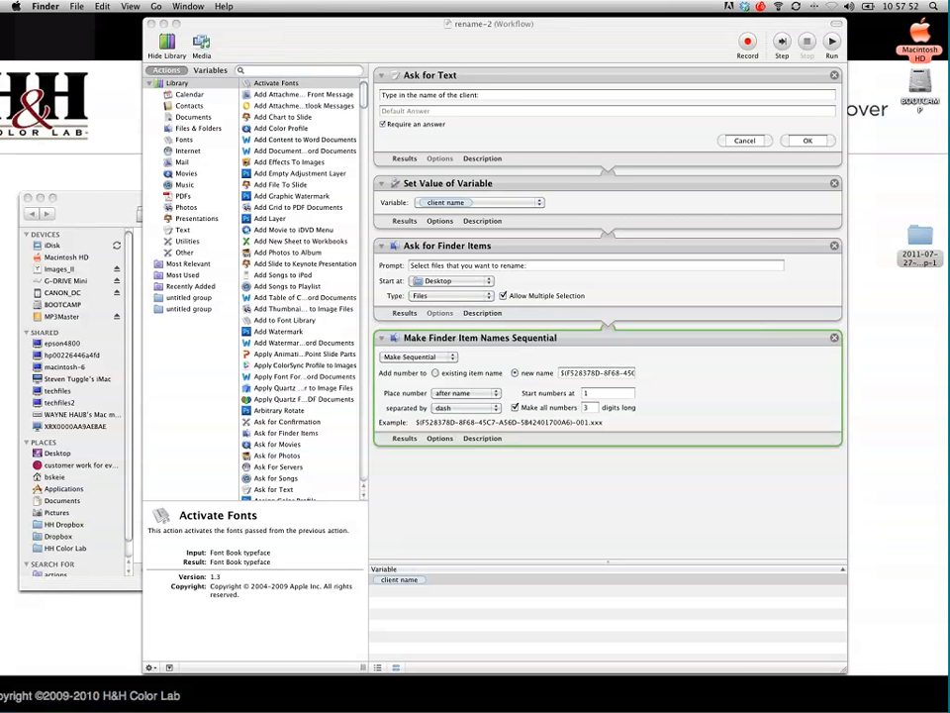
key("super+Tab")
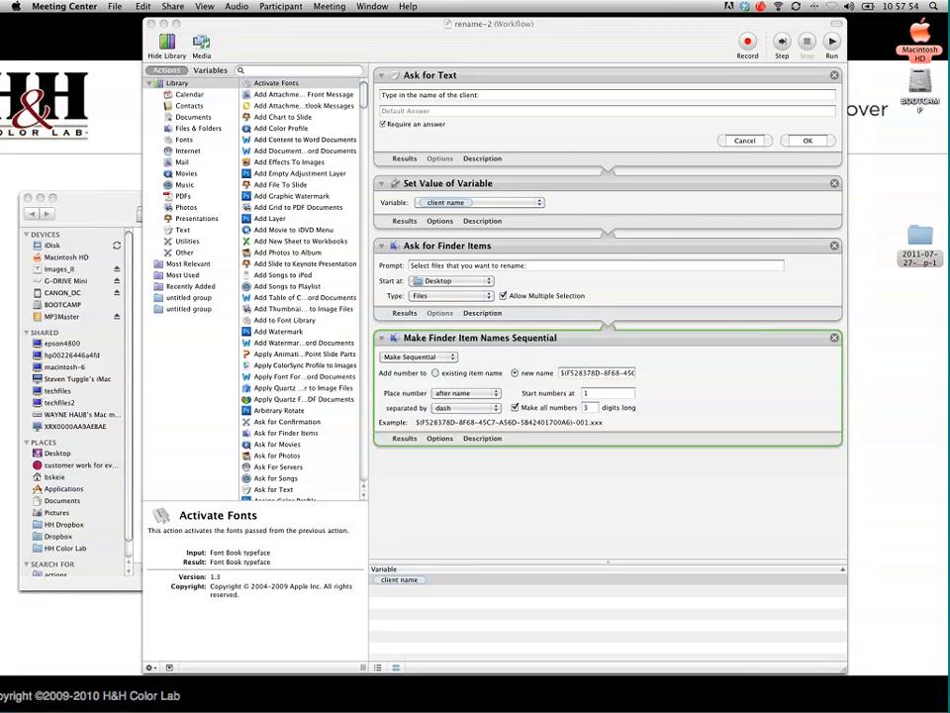
Return to Automator, clear the new dated folder workflow out of view and reposition the rename-2 workflow window
key("super+Tab")
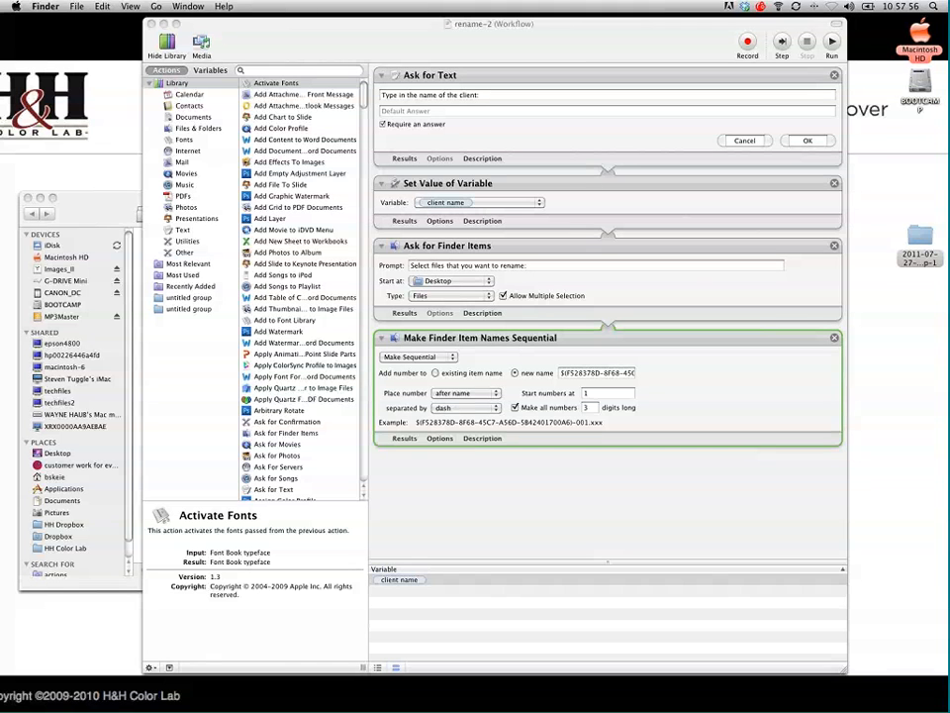
key("super+Tab")
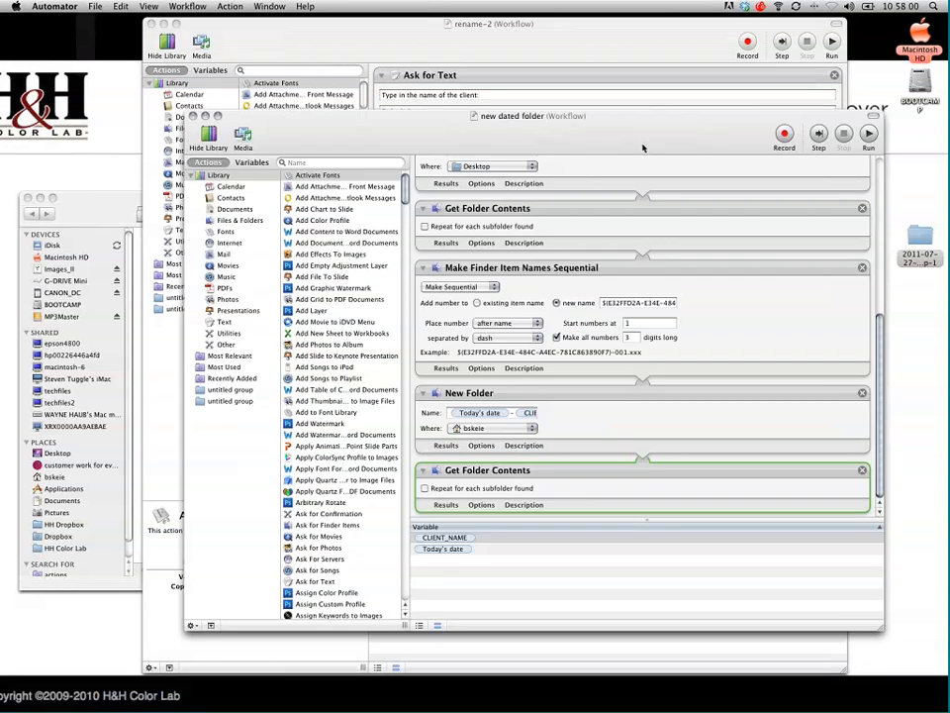
left_click_drag(297, 117, 0, 127)
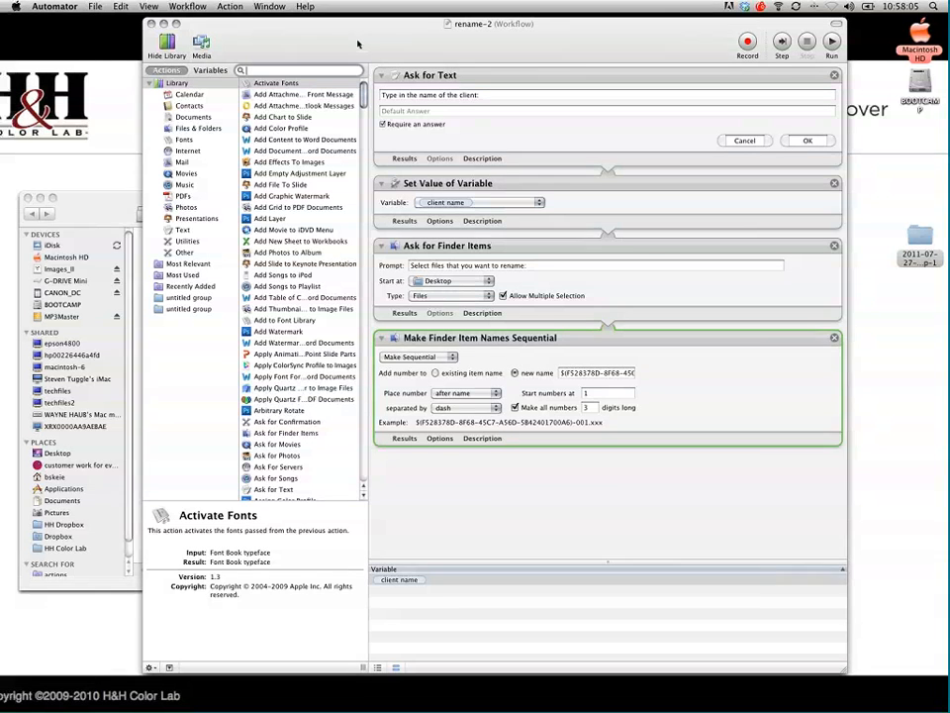
left_click_drag(375, 39, 358, 36)
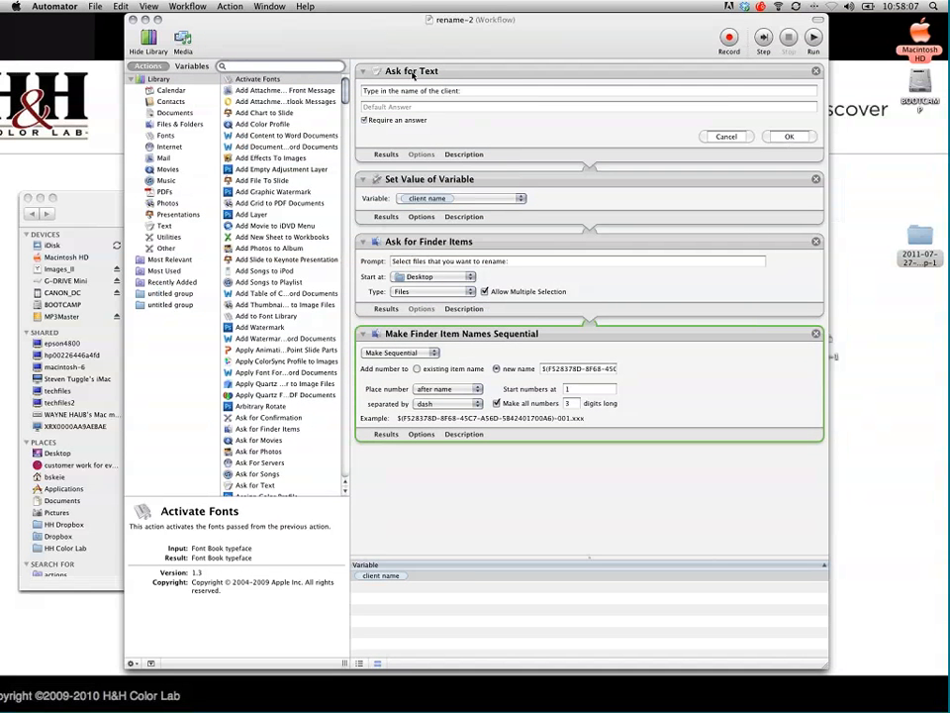
left_click(470, 98)
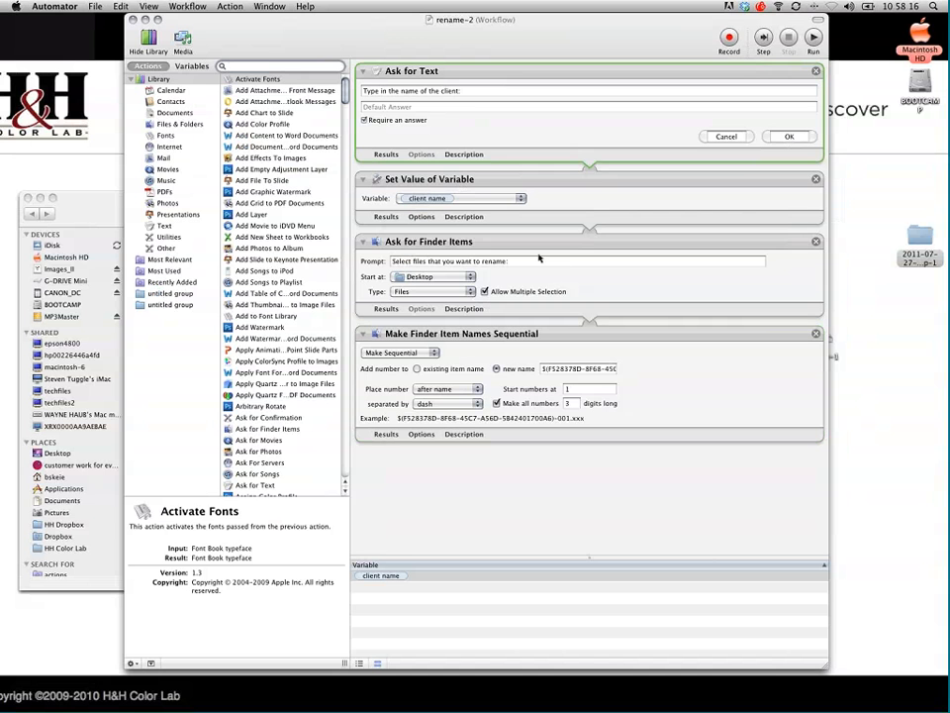
left_click(495, 261)
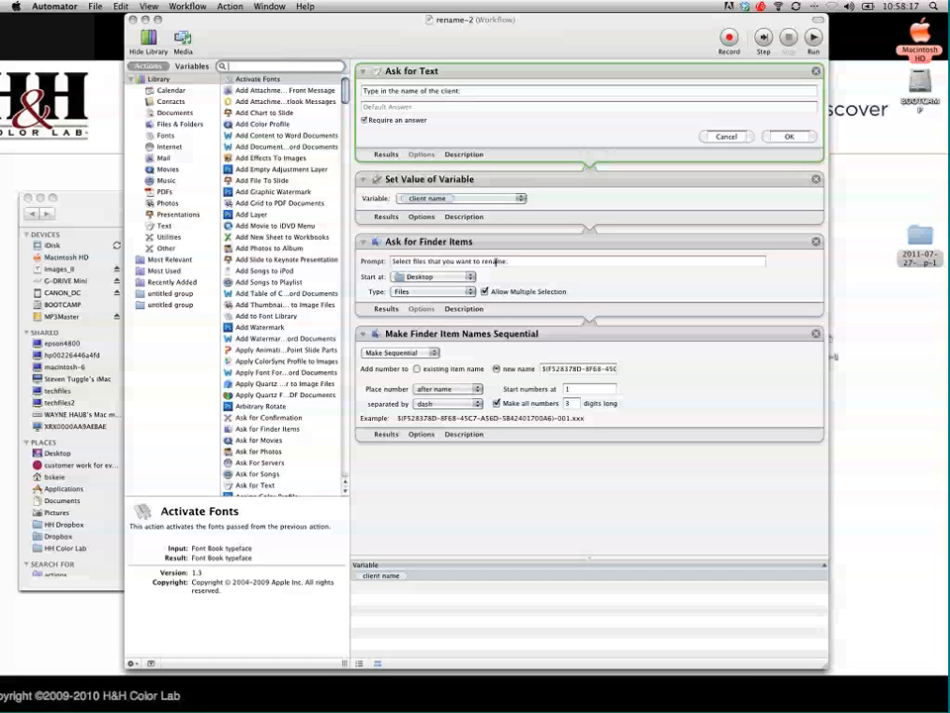
Insert a New Folder action between Ask for Finder Items and Make Finder Item Names Sequential, with the client name variable as its name
left_click(247, 66)
type("new folder")
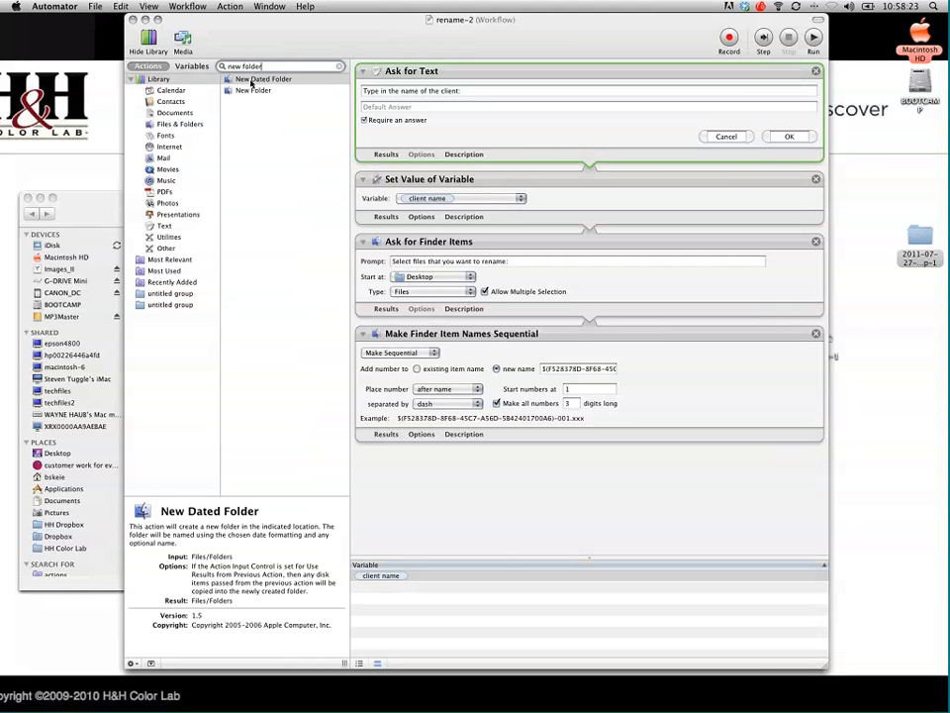
left_click(247, 80)
left_click(251, 91)
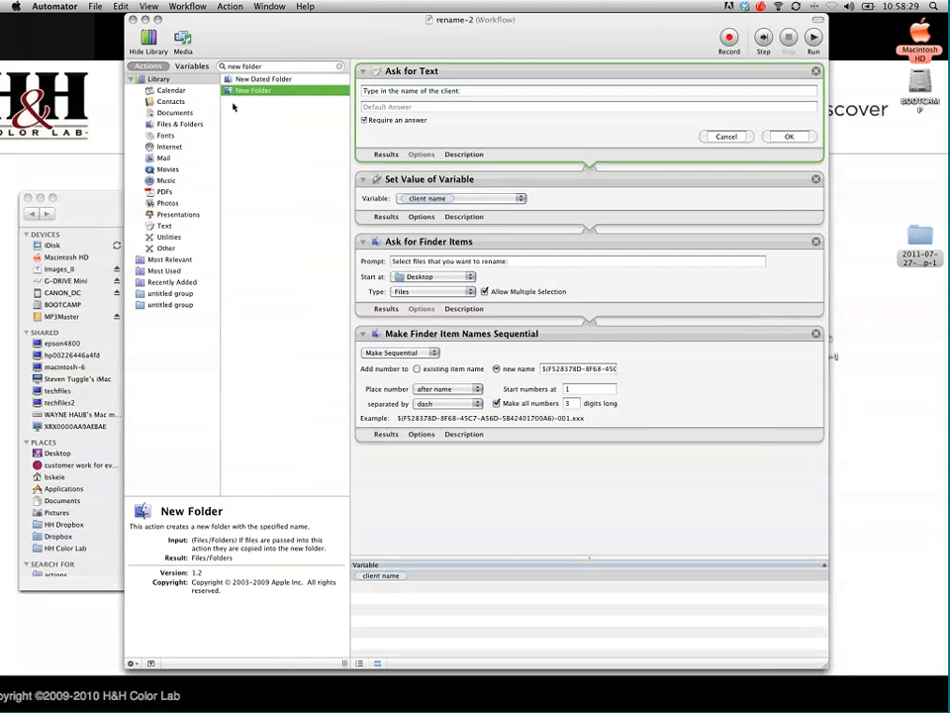
left_click_drag(229, 92, 418, 334)
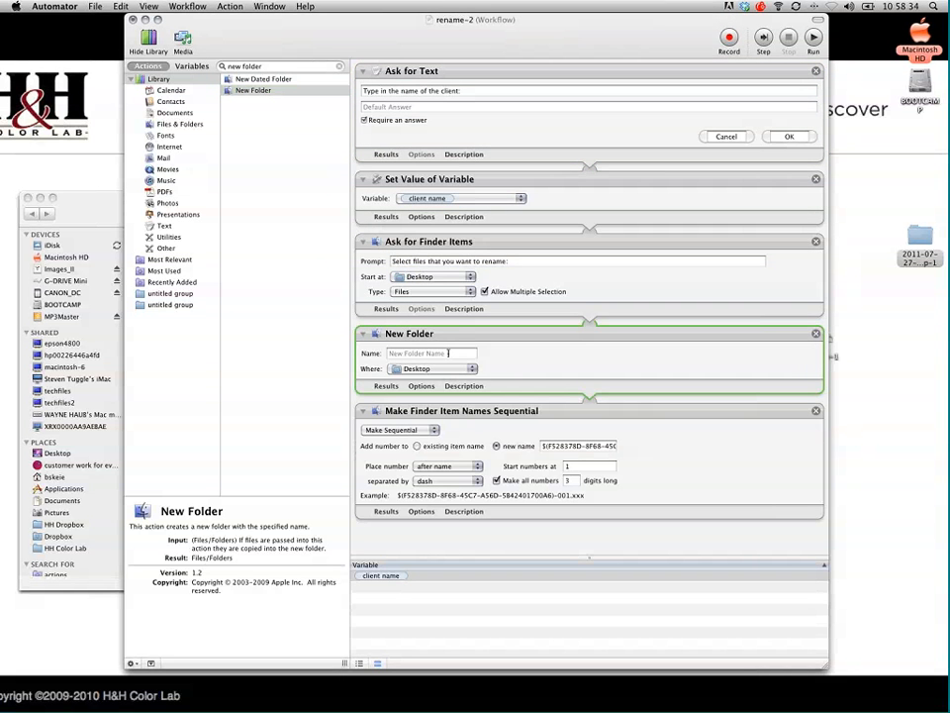
left_click(449, 352)
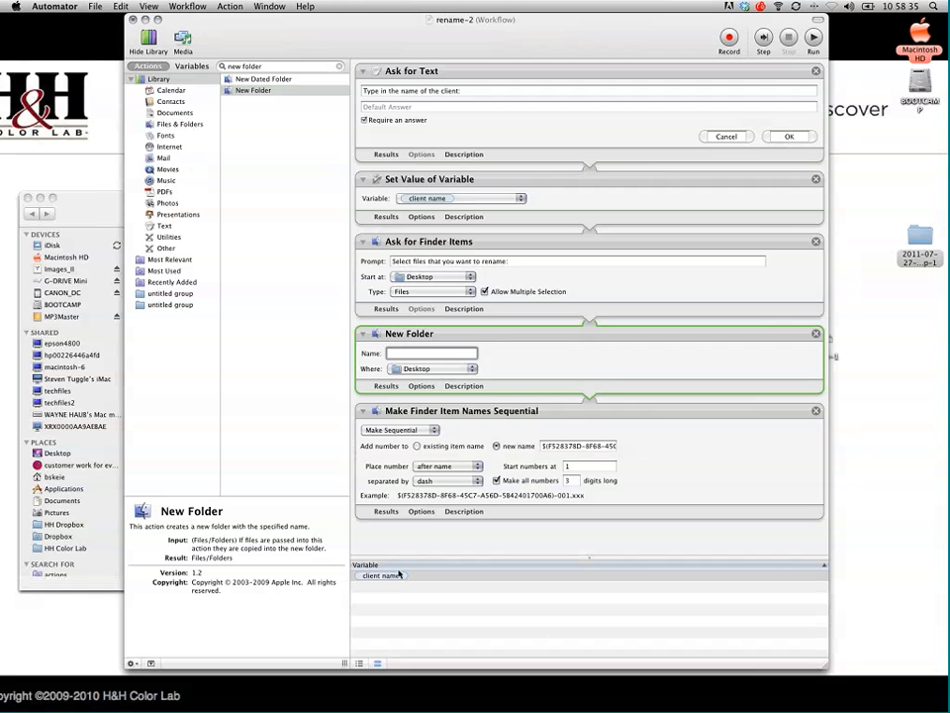
left_click_drag(398, 574, 407, 354)
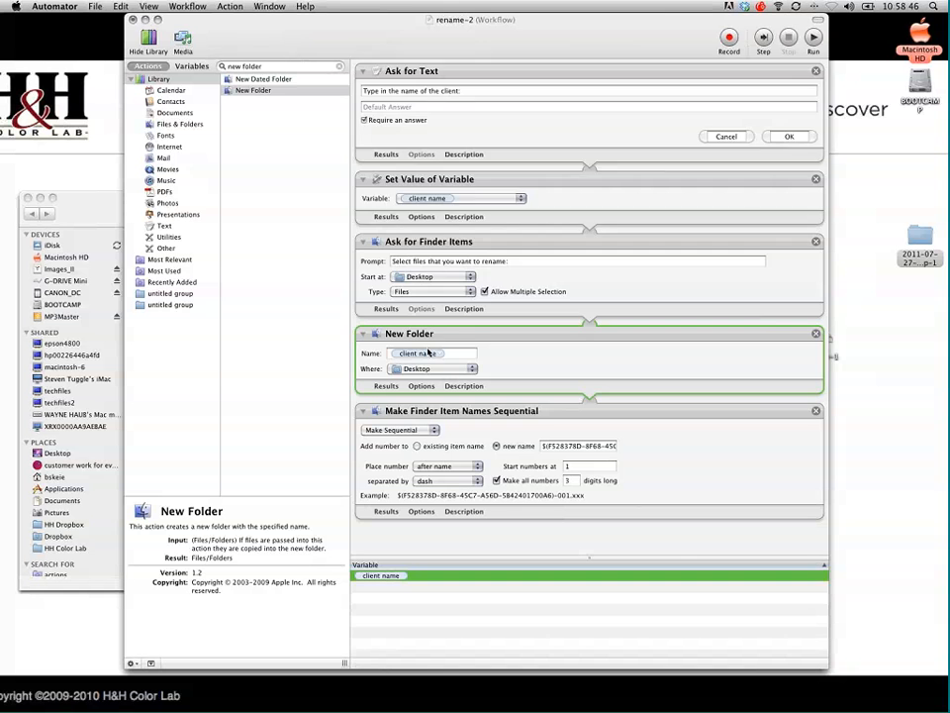
Find the date variables in the library and add the Today's date variable to the workflow
left_click(191, 65)
left_click(249, 66)
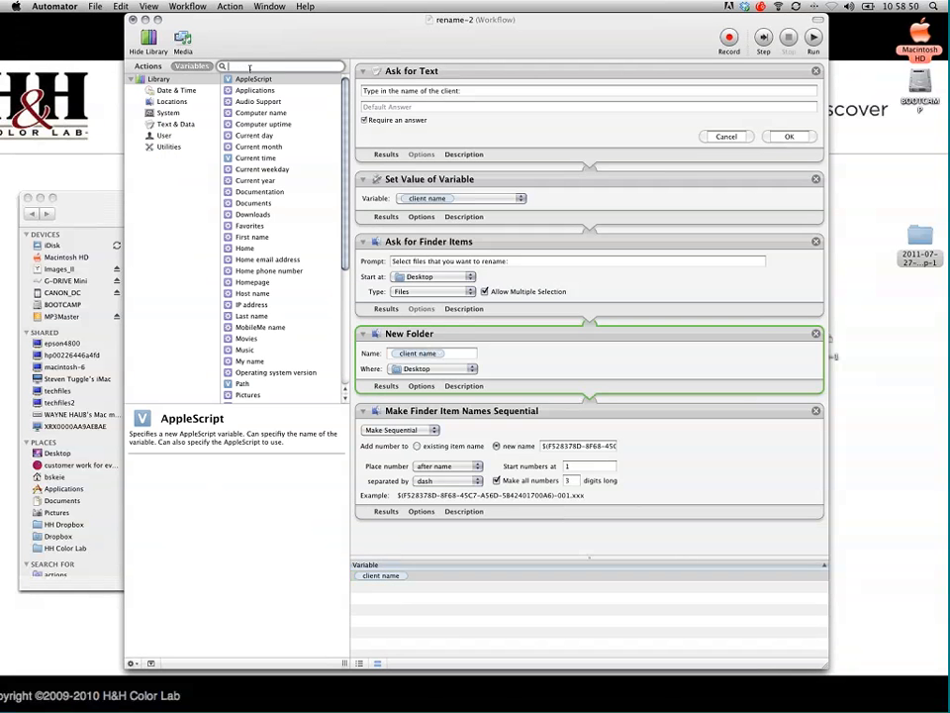
type("date")
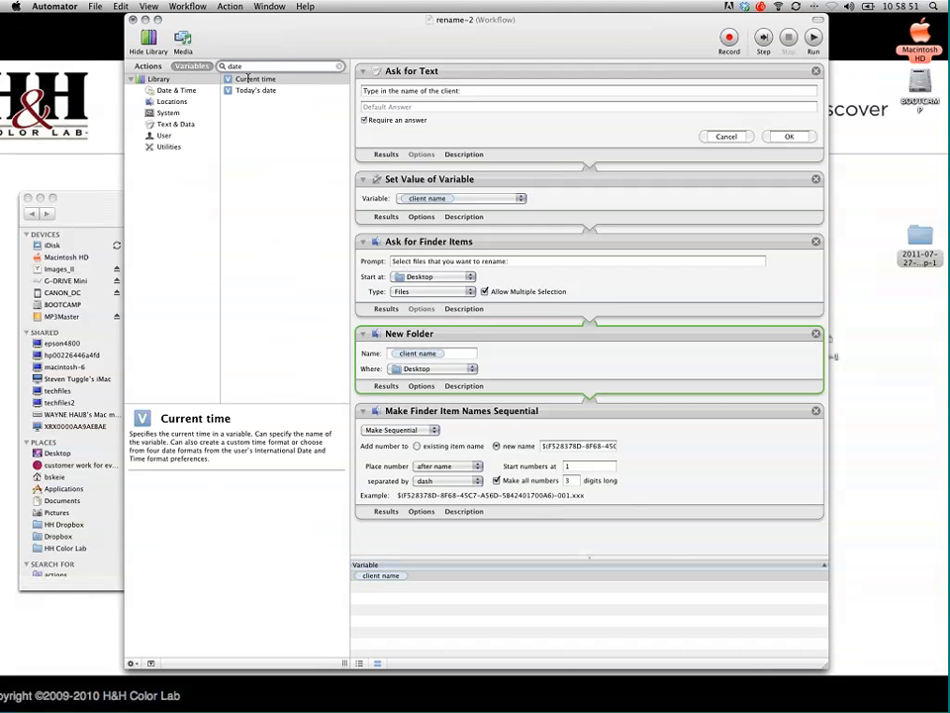
left_click(242, 80)
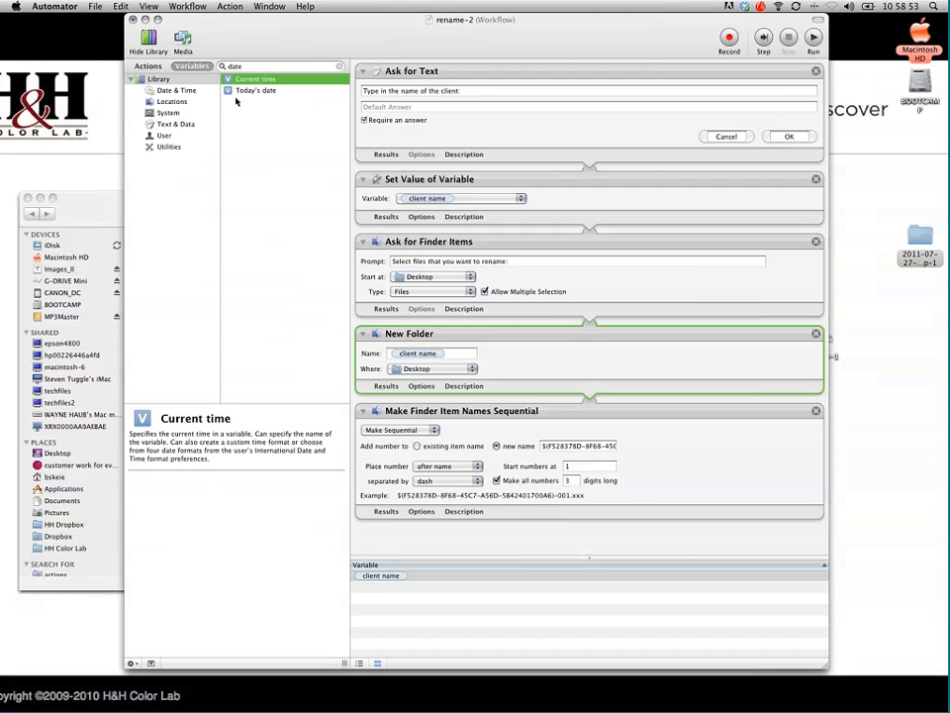
double_click(230, 91)
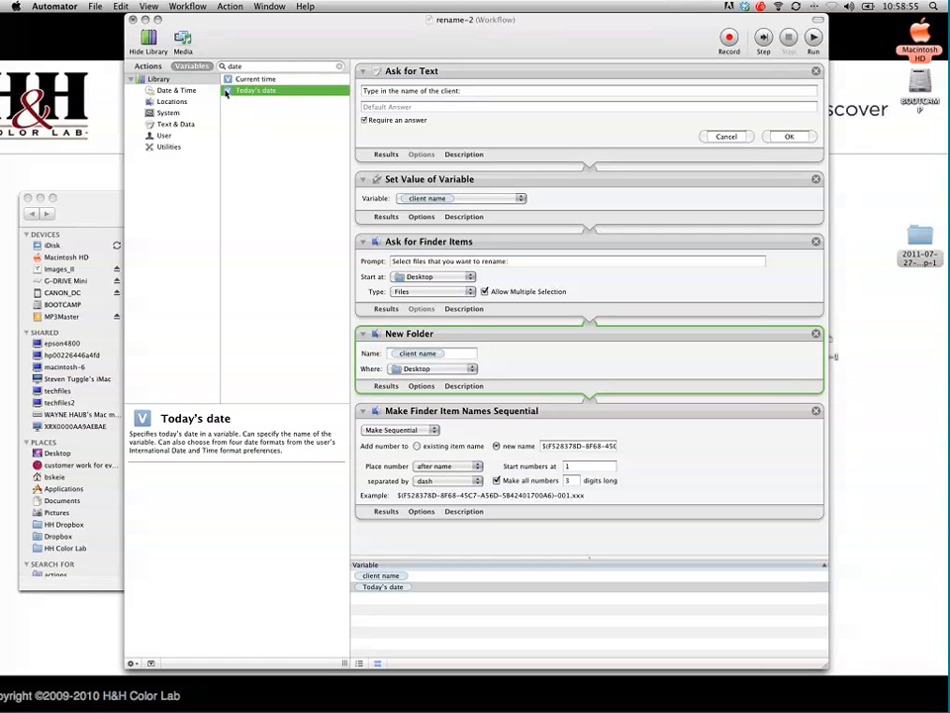
left_click_drag(229, 91, 299, 359)
Open the options of the Today's date variable and switch its format to Custom format
left_click(381, 591)
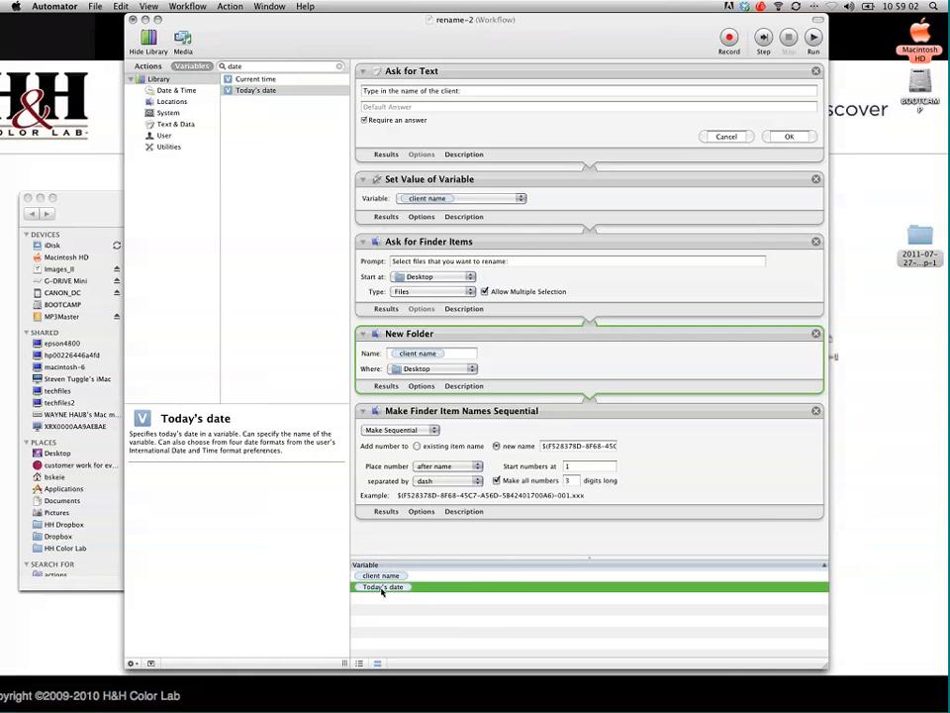
right_click(381, 590)
left_click(392, 597)
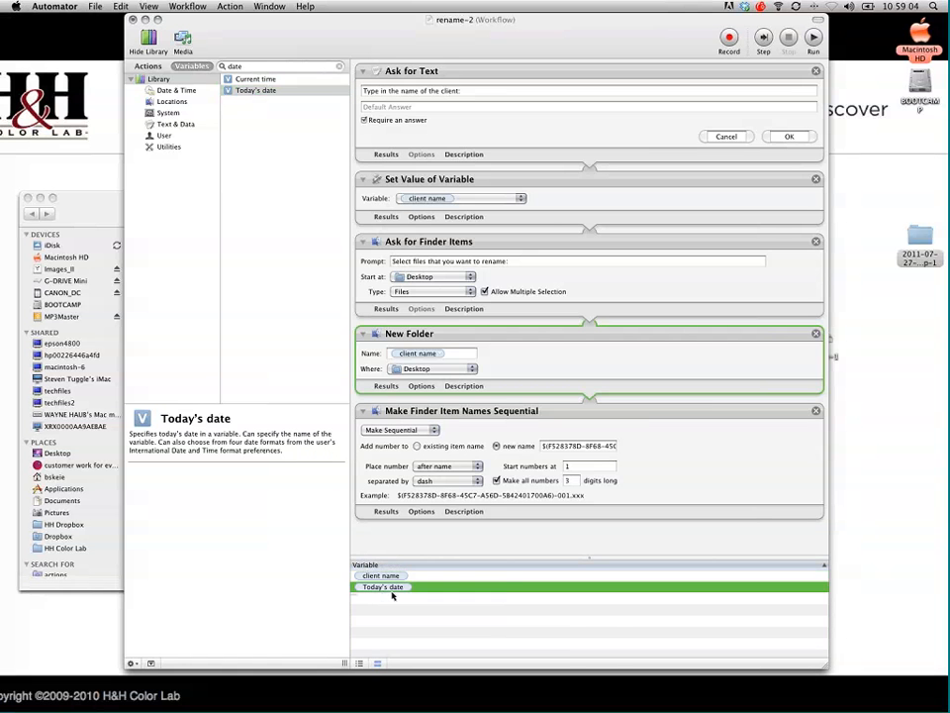
left_click_drag(423, 604, 457, 307)
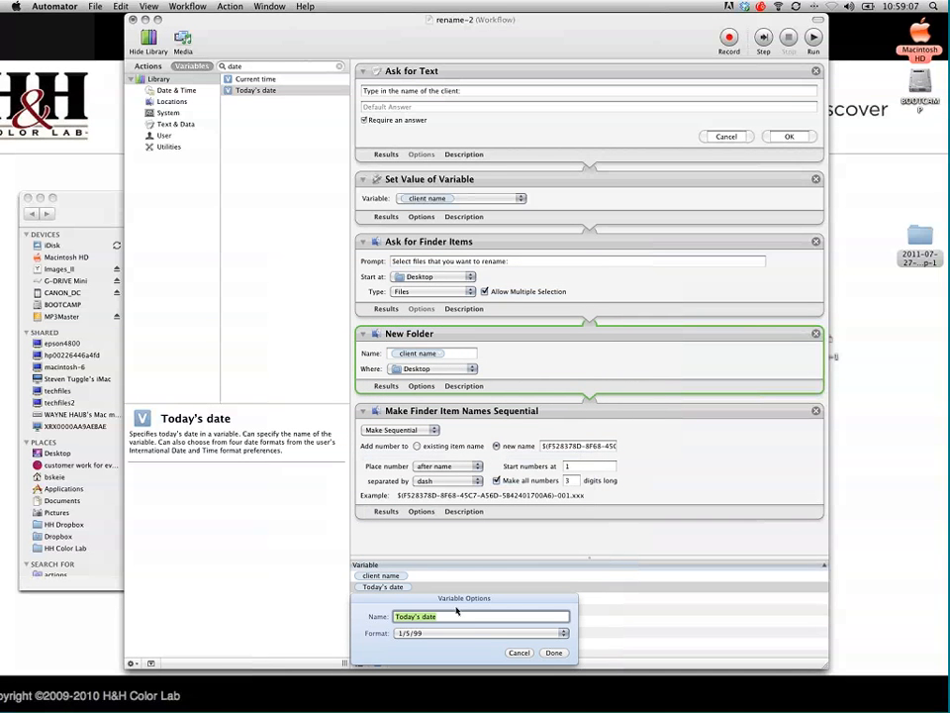
left_click(560, 633)
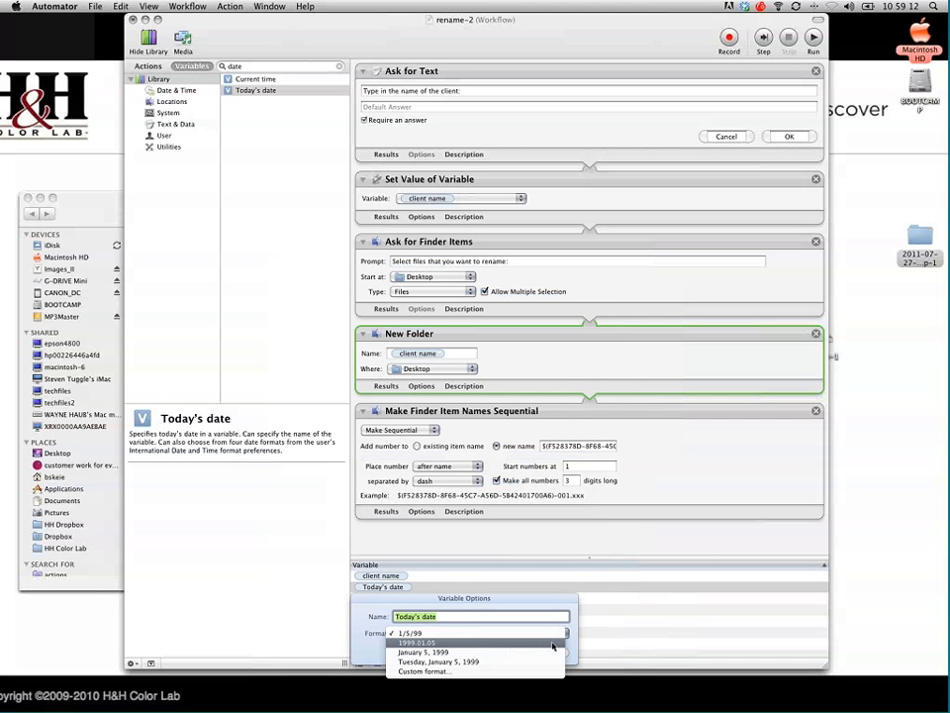
left_click(548, 671)
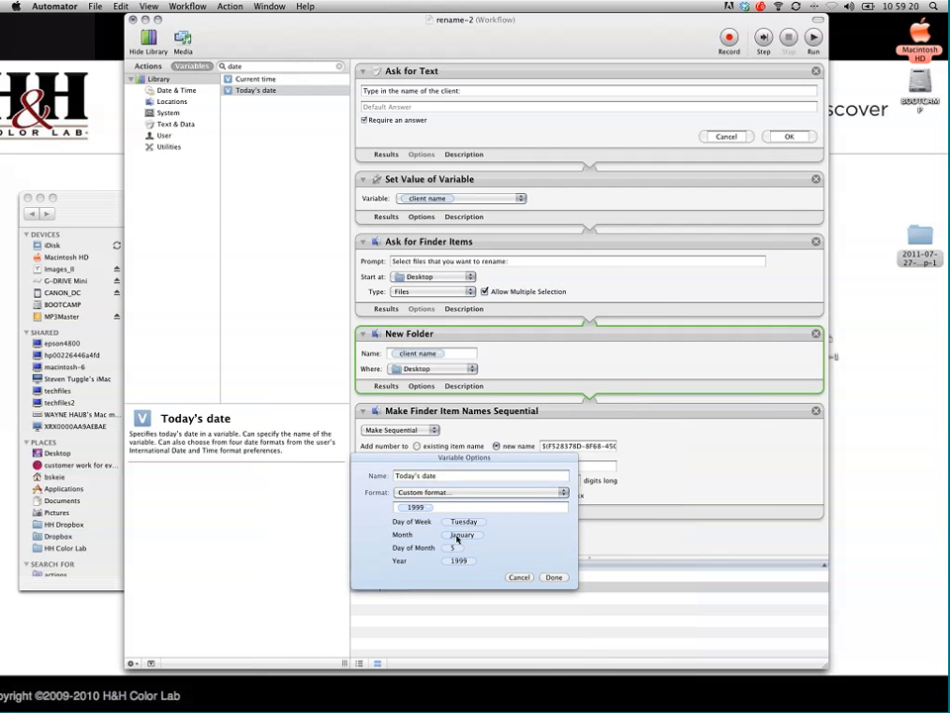
Compose the custom date format as year, month and day of month, separated by dashes
left_click_drag(462, 534, 498, 509)
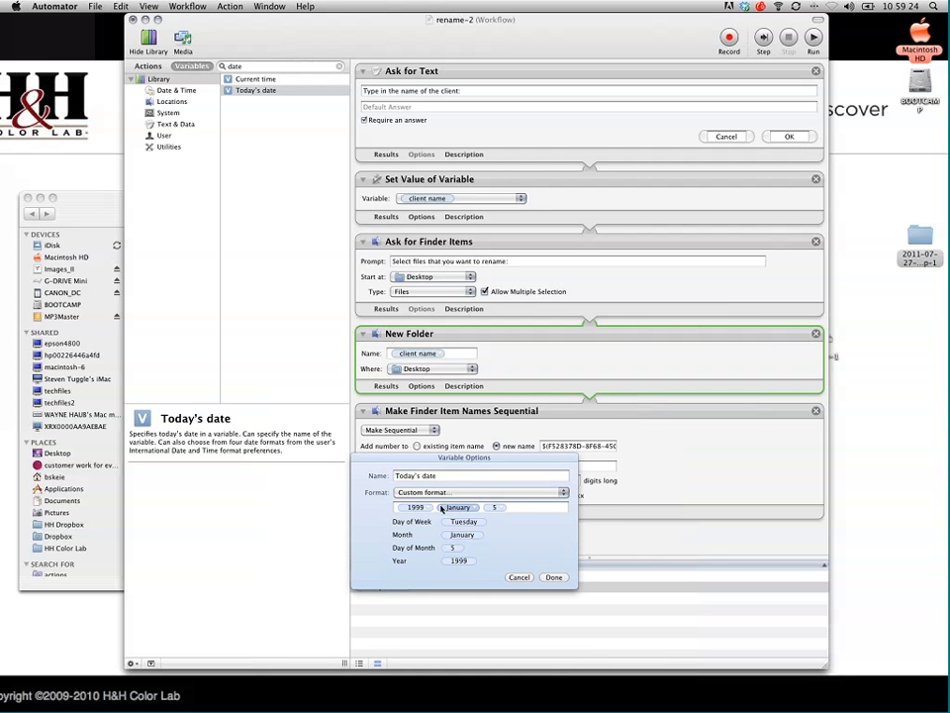
left_click(458, 507)
left_click(465, 526)
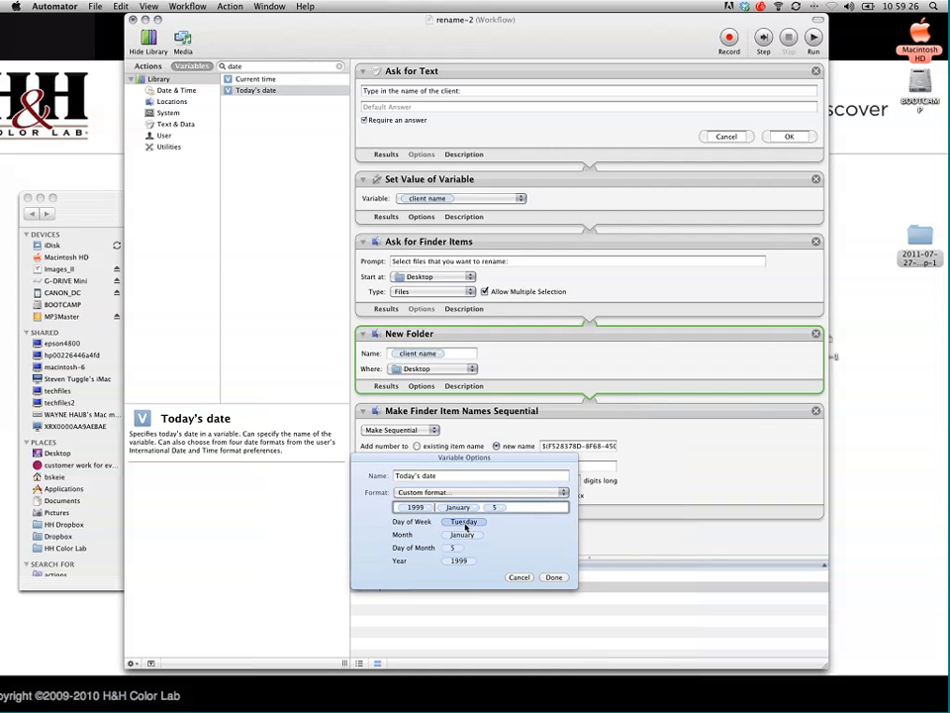
type("-")
left_click(480, 507)
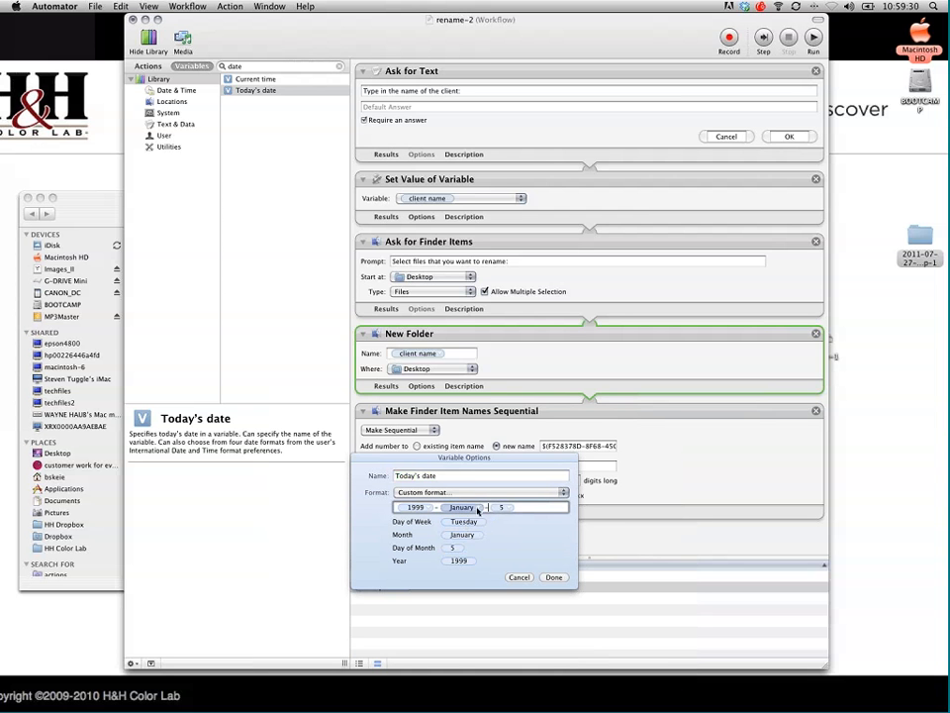
Show the month as 01 and the day as 05 in the custom date format, and apply the variable options
left_click(479, 507)
left_click(480, 509)
left_click(491, 525)
left_click(479, 508)
left_click(502, 528)
left_click(507, 508)
left_click(525, 522)
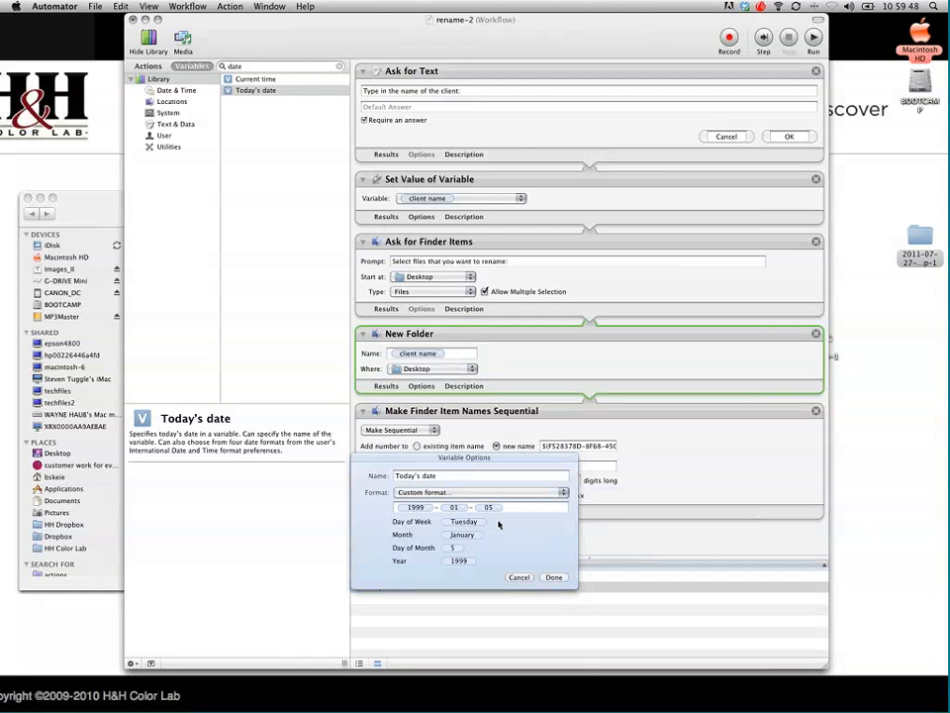
left_click(553, 577)
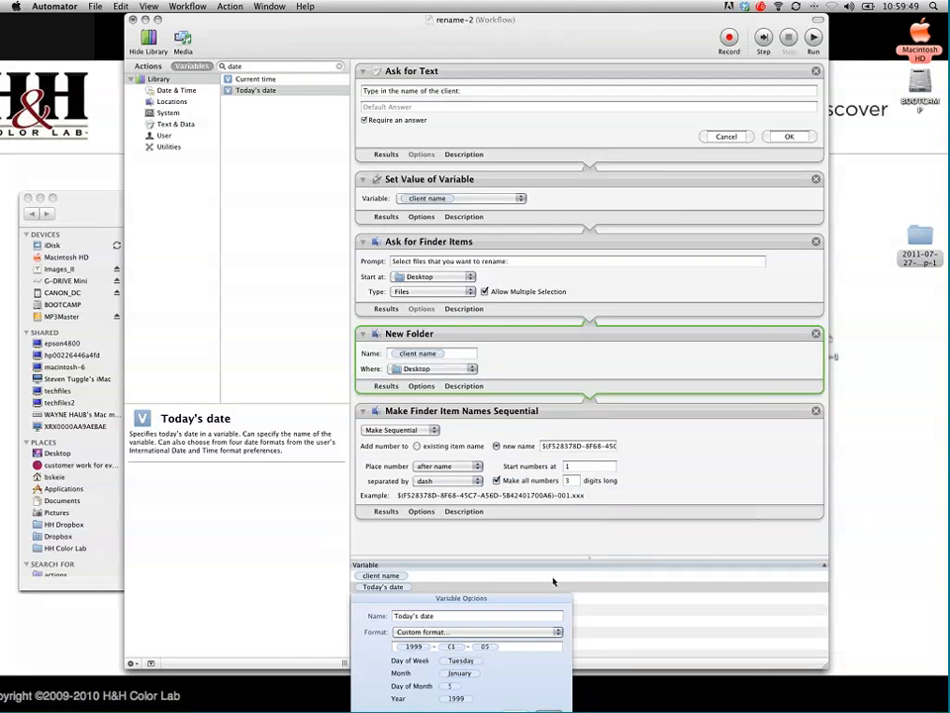
Place the Today's date variable before the client name variable in the New Folder action's name
left_click_drag(391, 590, 401, 356)
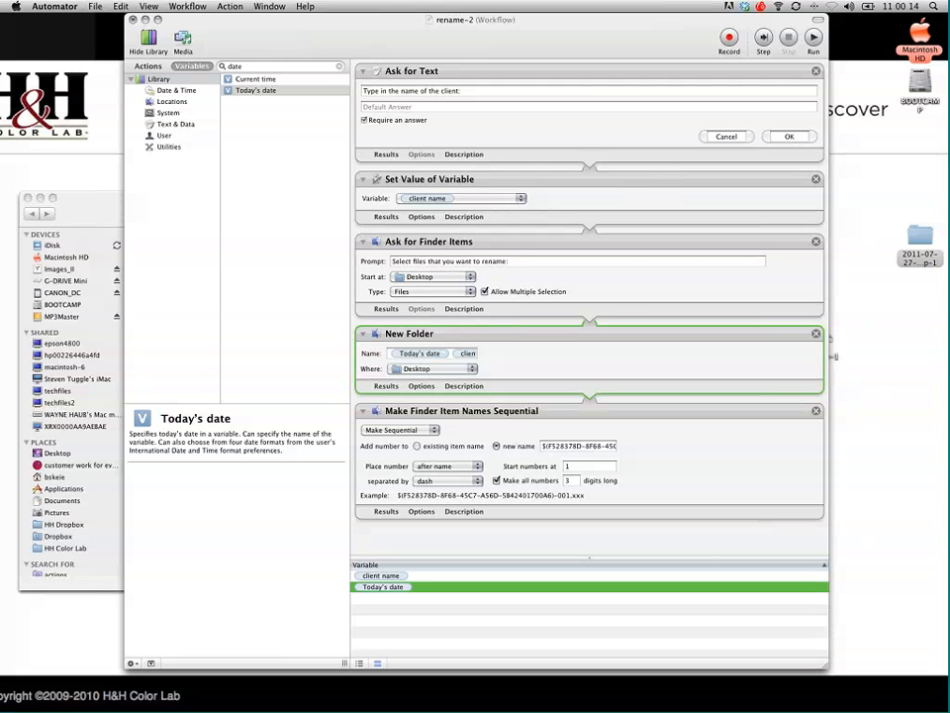
left_click(486, 345)
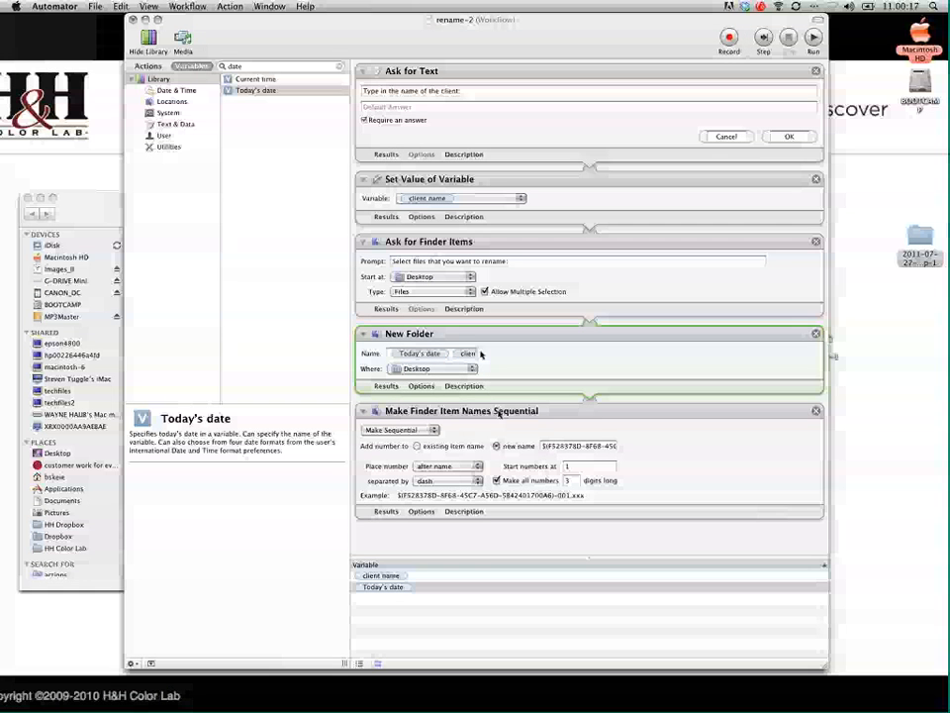
Search the actions for "get finder" and insert Get Folder Contents between New Folder and Make Finder Item Names Sequential
left_click(150, 66)
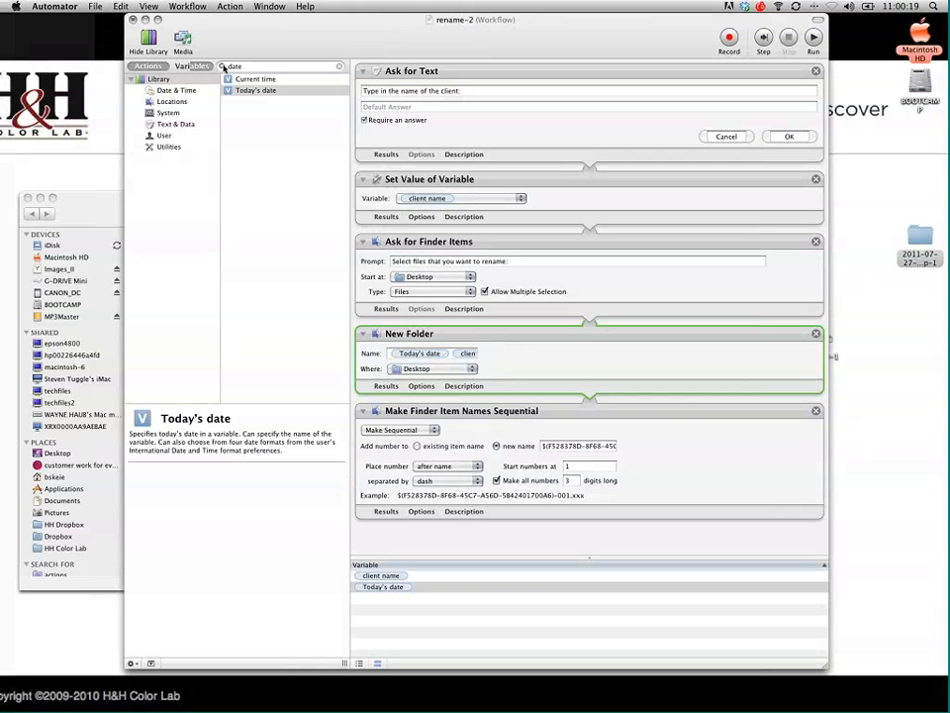
left_click(224, 67)
type("get fi")
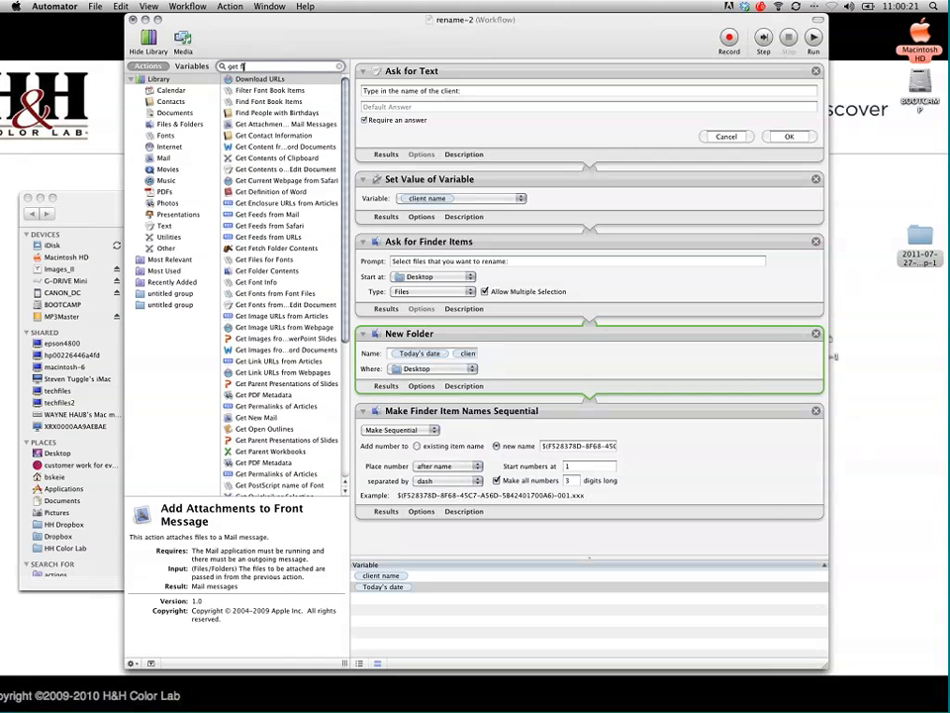
type("nder")
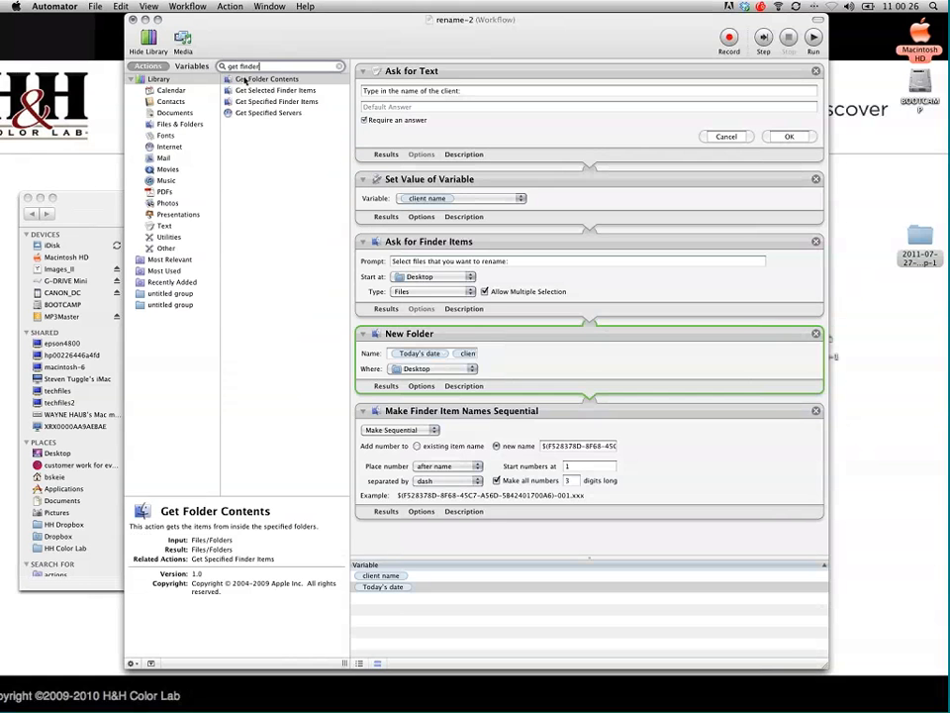
left_click(244, 80)
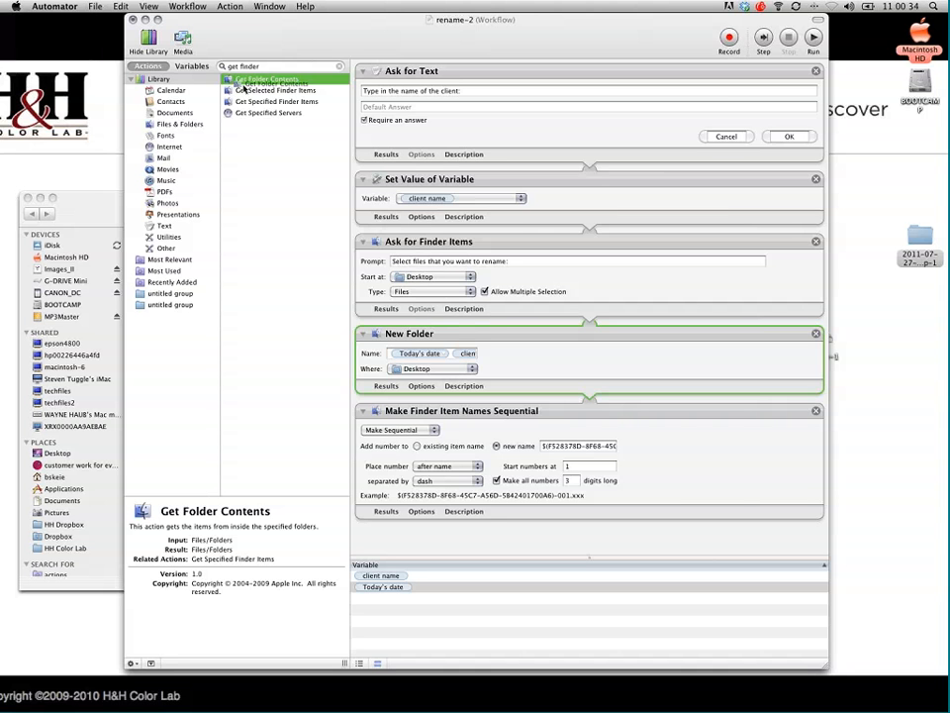
left_click_drag(260, 79, 404, 398)
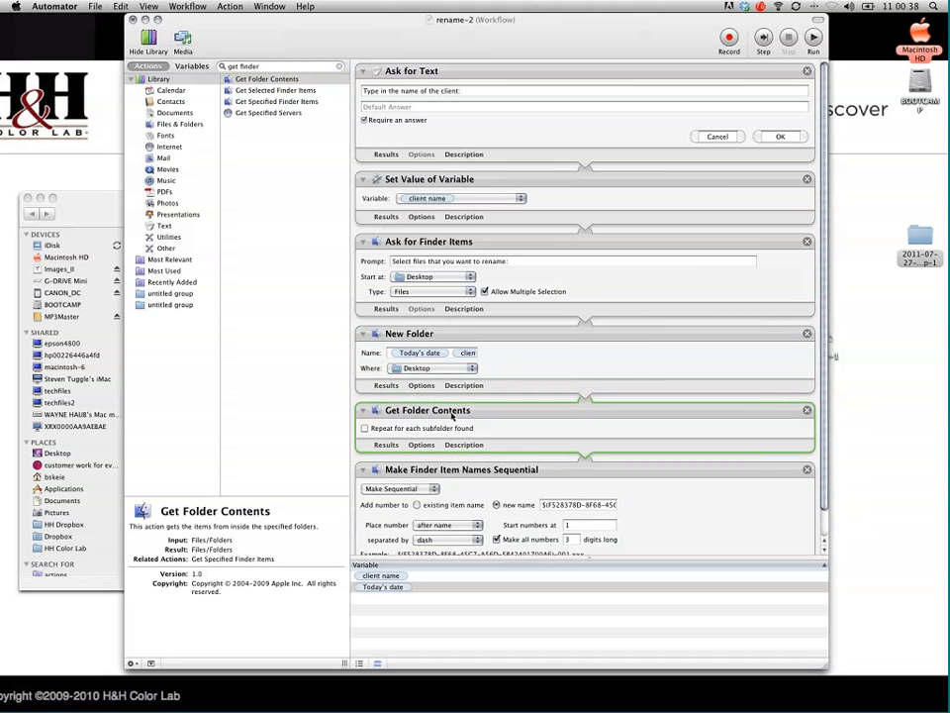
scroll(453, 416, "down", 1)
scroll(452, 416, "down", 1)
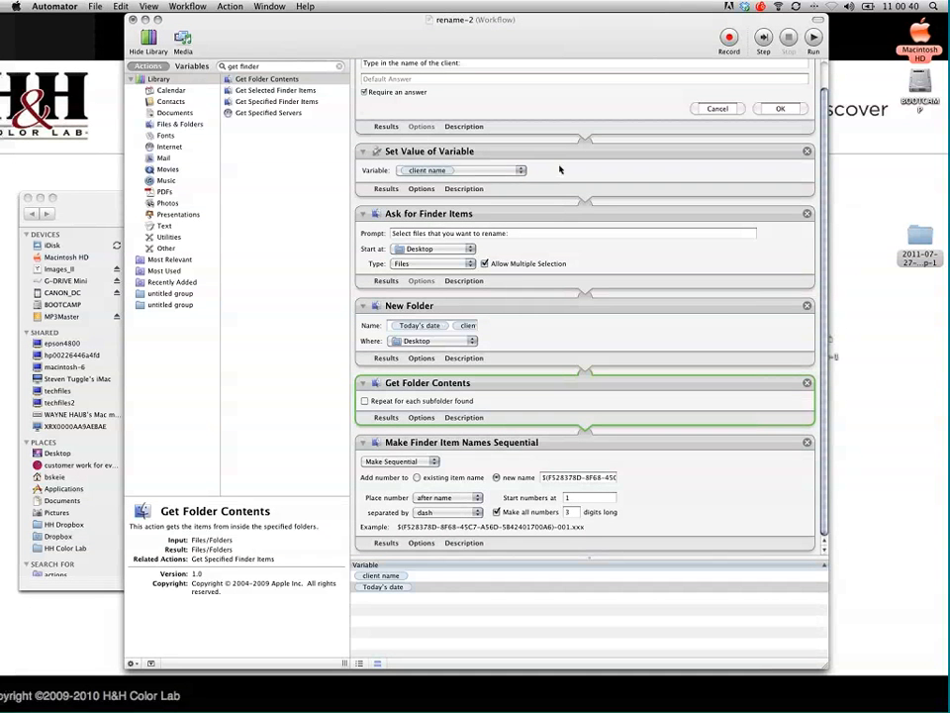
scroll(537, 266, "up", 1)
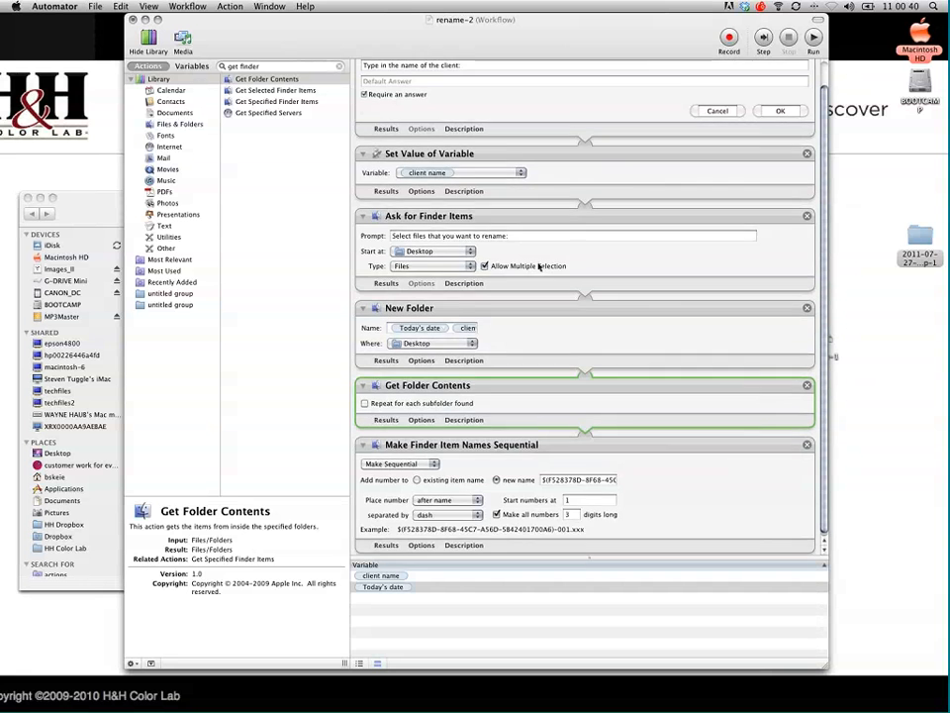
scroll(538, 266, "up", 2)
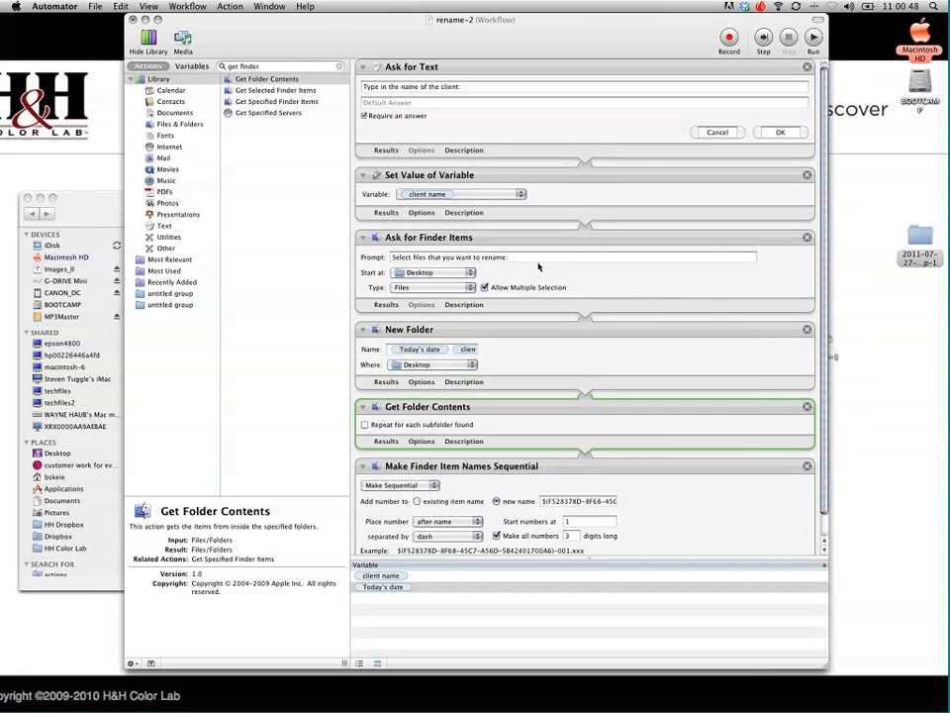
Save the workflow under the new name "rename-new folder" on the Desktop in Workflow format
left_click(92, 7)
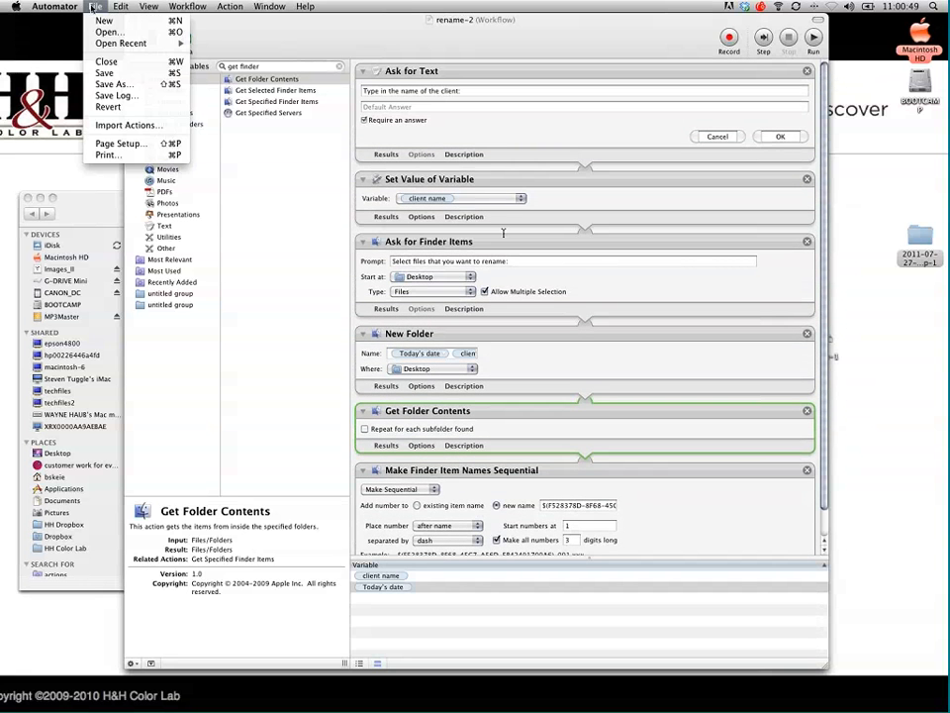
left_click(130, 85)
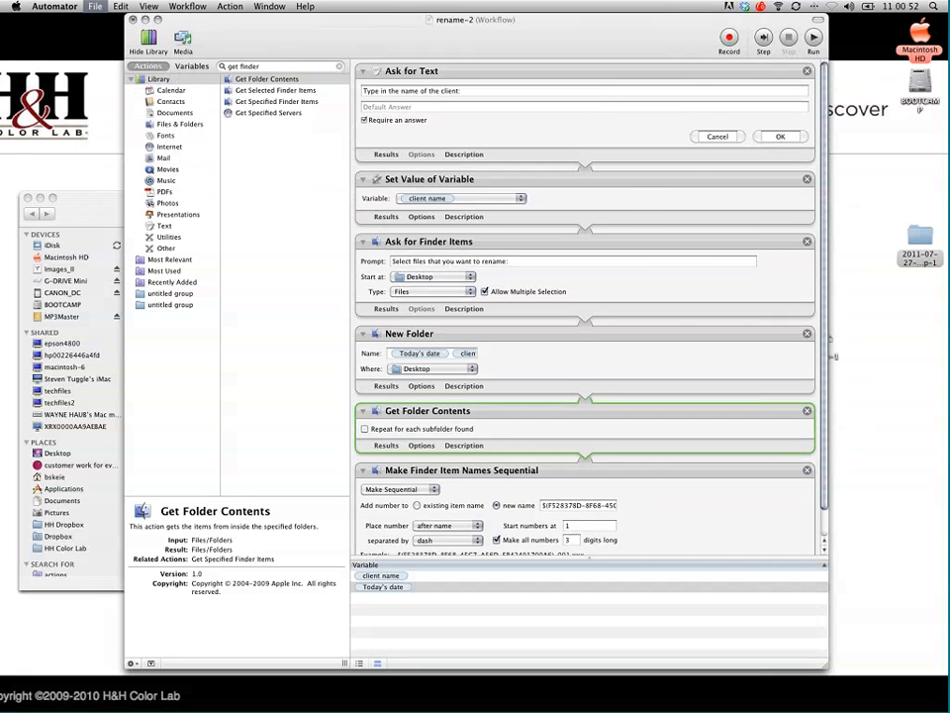
left_click(448, 45)
key("BackSpace")
type("new")
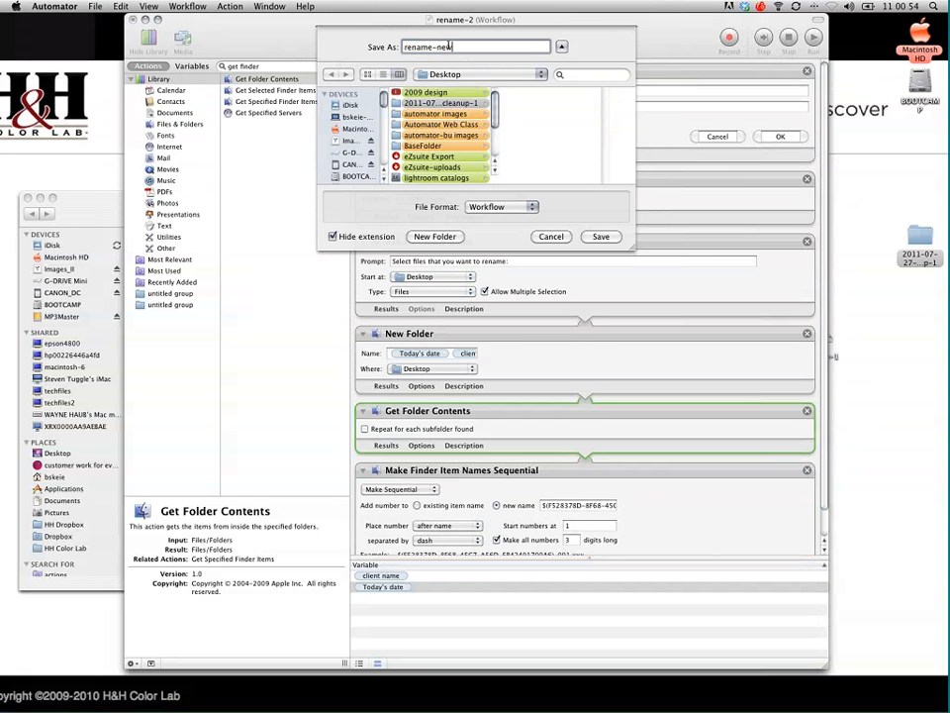
type(" f")
type("older")
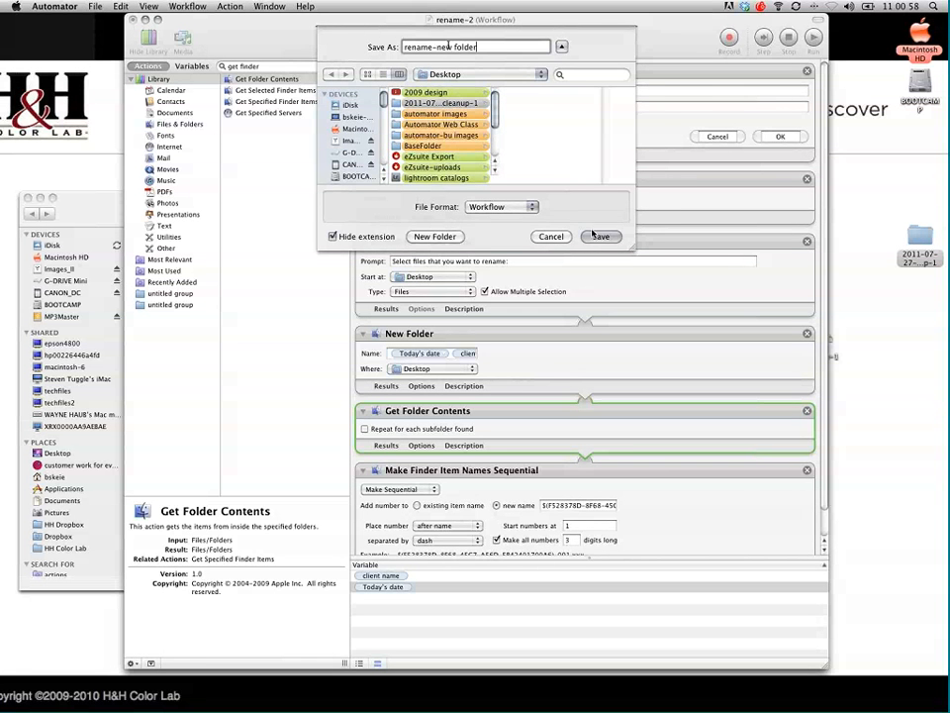
key("Return")
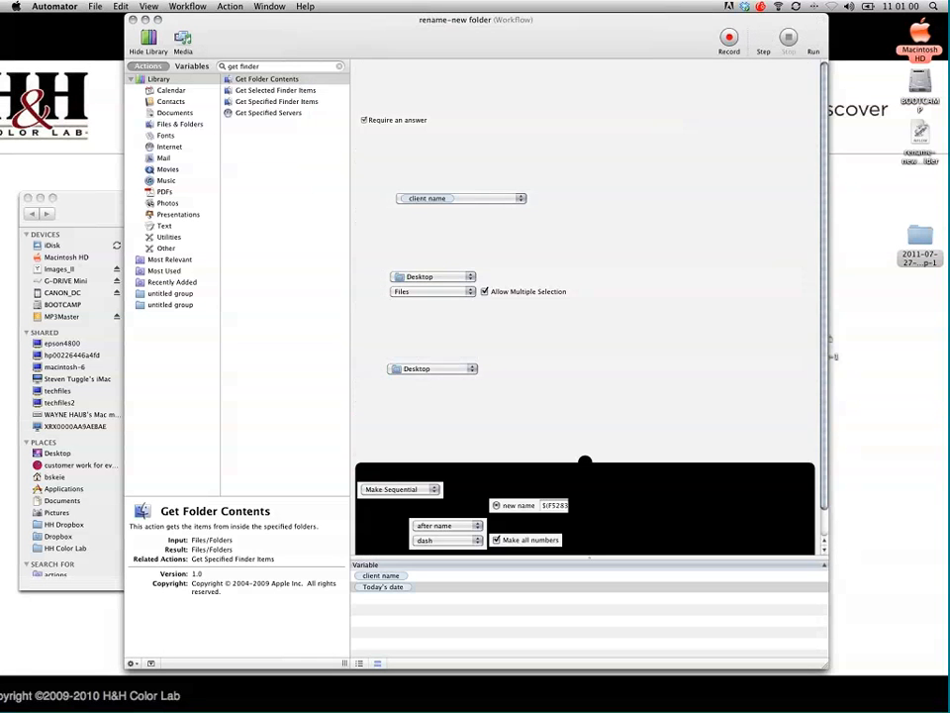
Save another copy of "rename-new folder" to the Desktop with the file format set to Application
left_click(95, 6)
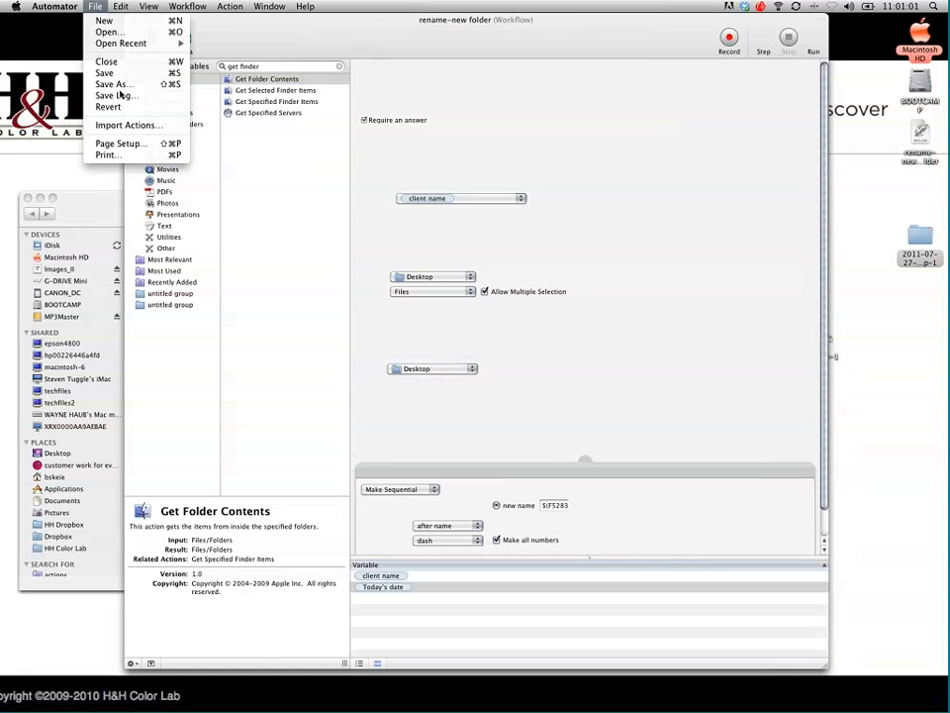
left_click(114, 85)
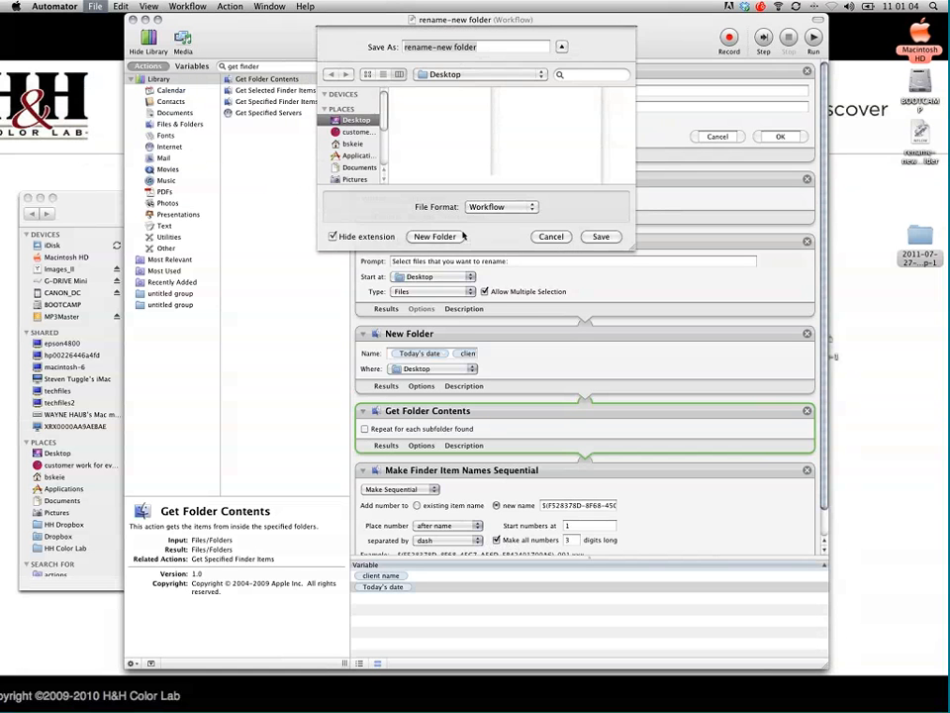
left_click(495, 206)
left_click(485, 216)
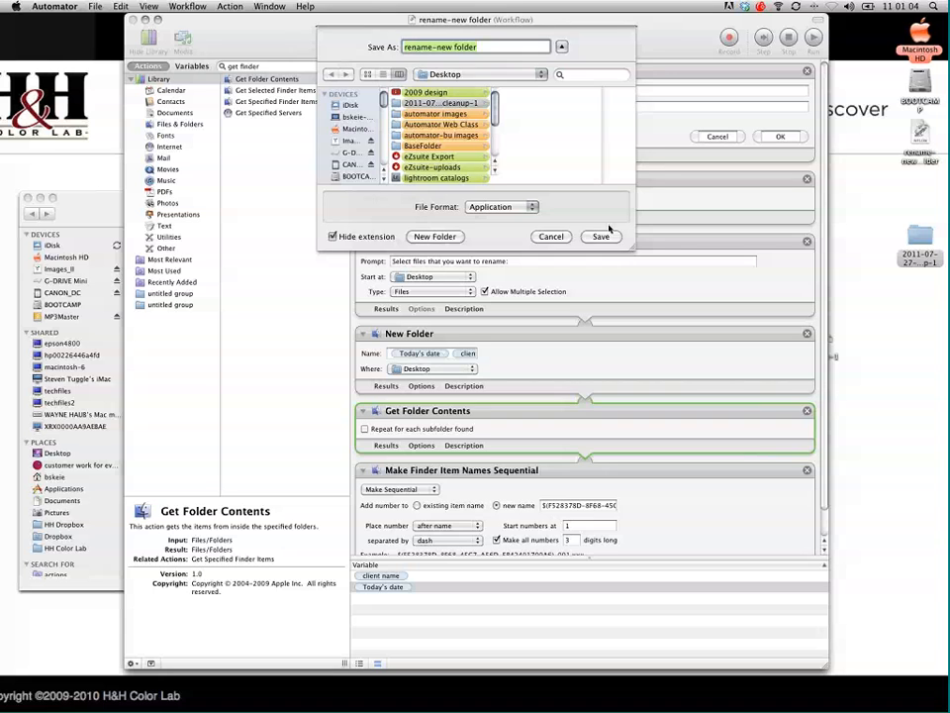
left_click(601, 235)
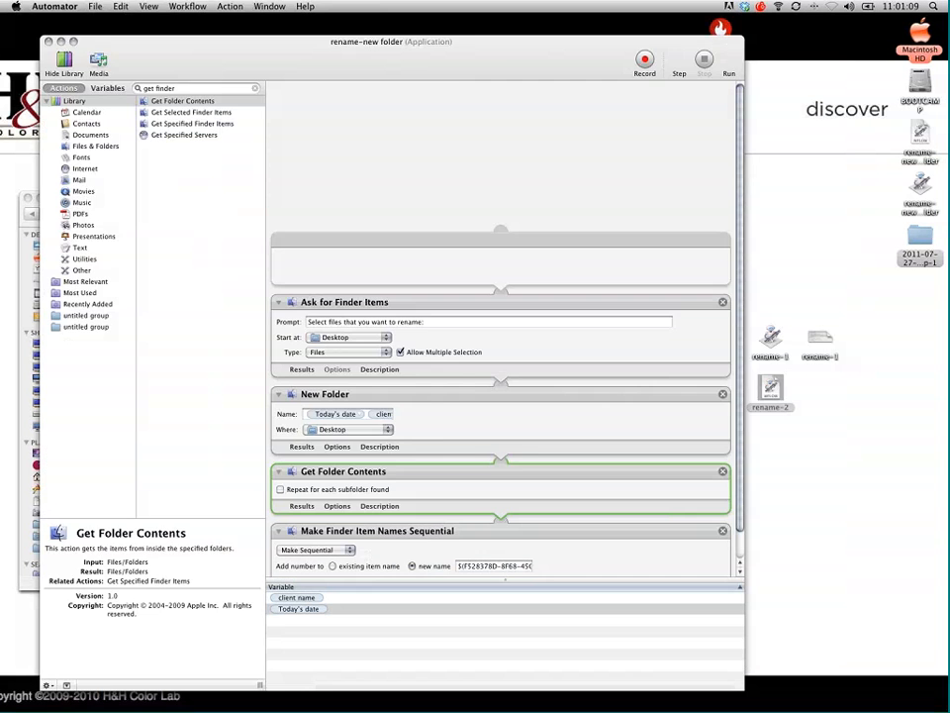
Clear the Automator window away, narrow the Finder window, and place both "rename-new folder" files beside the rename-2 application on the desktop
left_click_drag(495, 42, 0, 119)
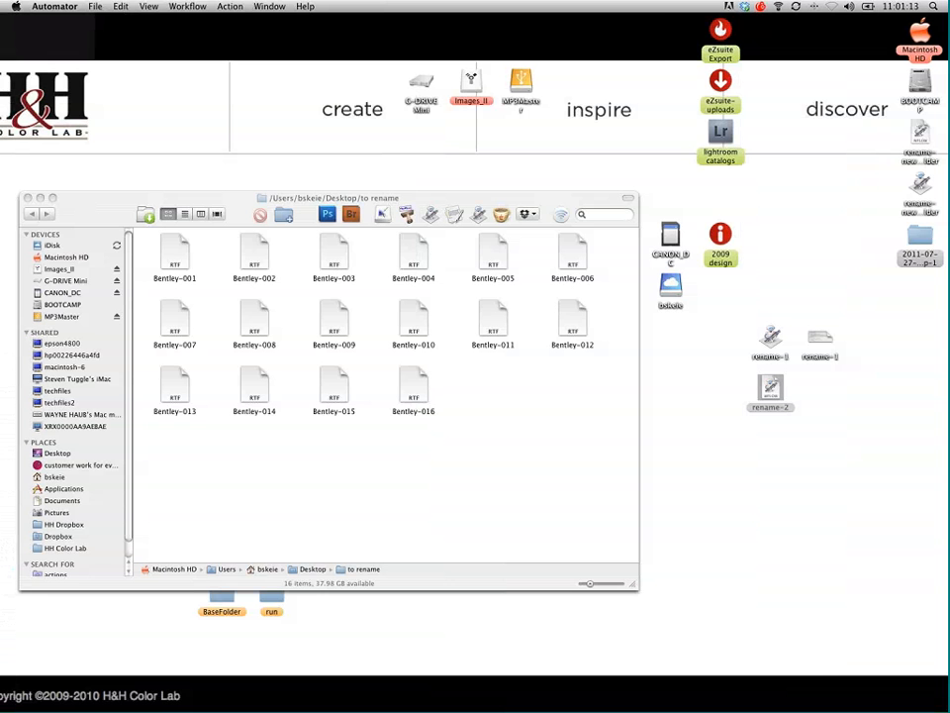
left_click_drag(634, 586, 378, 603)
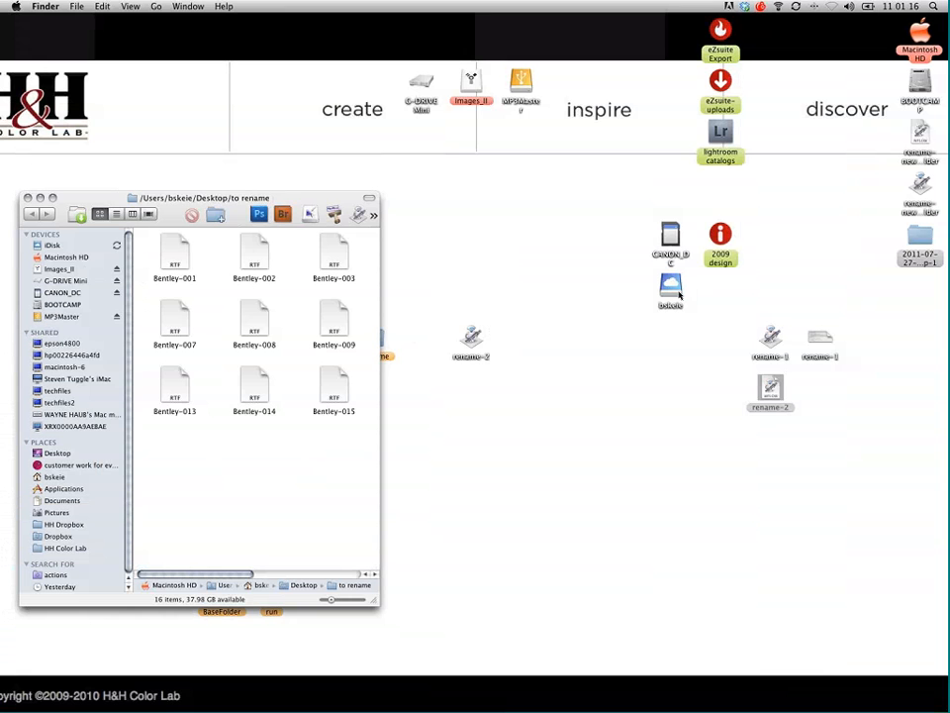
left_click_drag(921, 135, 471, 389)
left_click_drag(921, 186, 558, 373)
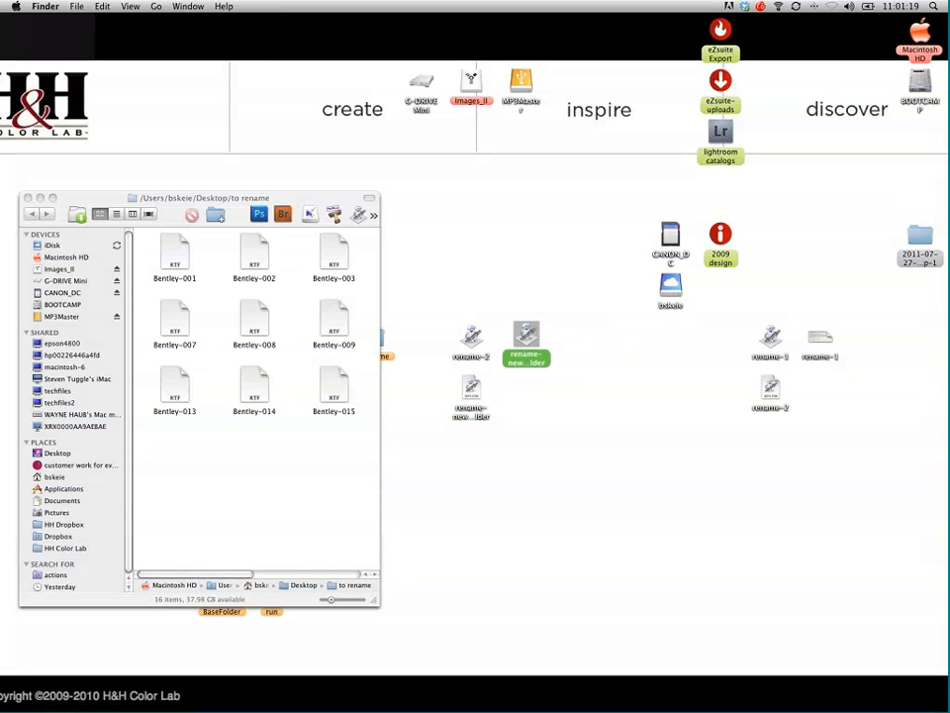
Run the "rename-new folder" application from the desktop and submit the client's name
left_click(531, 334)
double_click(531, 335)
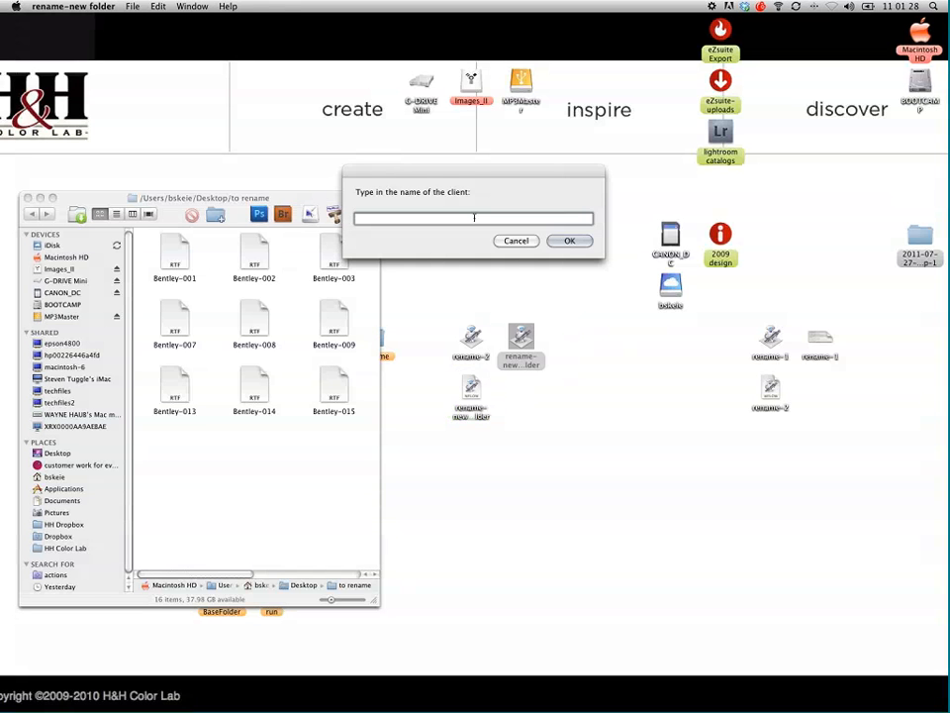
type("John")
left_click(586, 243)
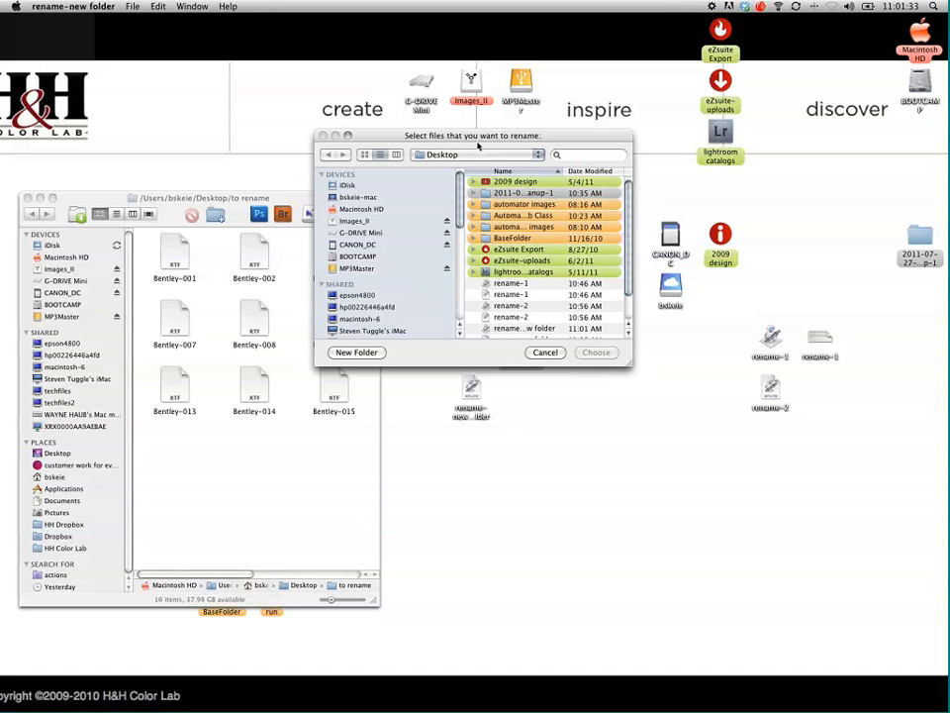
Browse the Desktop listing in the file chooser for the folder holding the files to rename
scroll(542, 215, "down", 1)
scroll(542, 215, "down", 2)
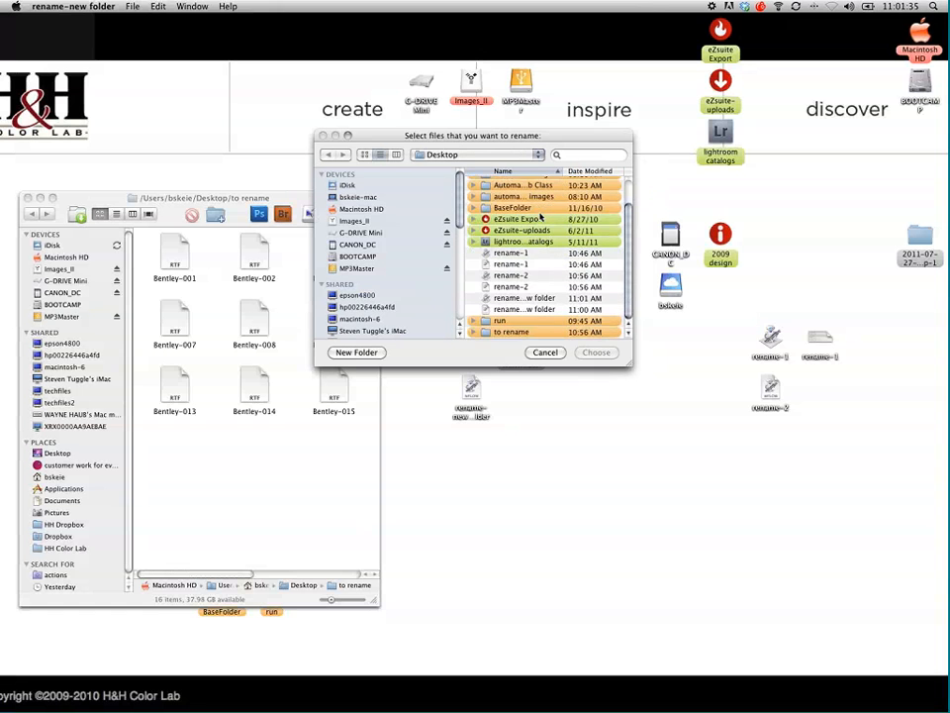
Choose all the Bentley files in the "to rename" folder as the files for the rename workflow
double_click(514, 331)
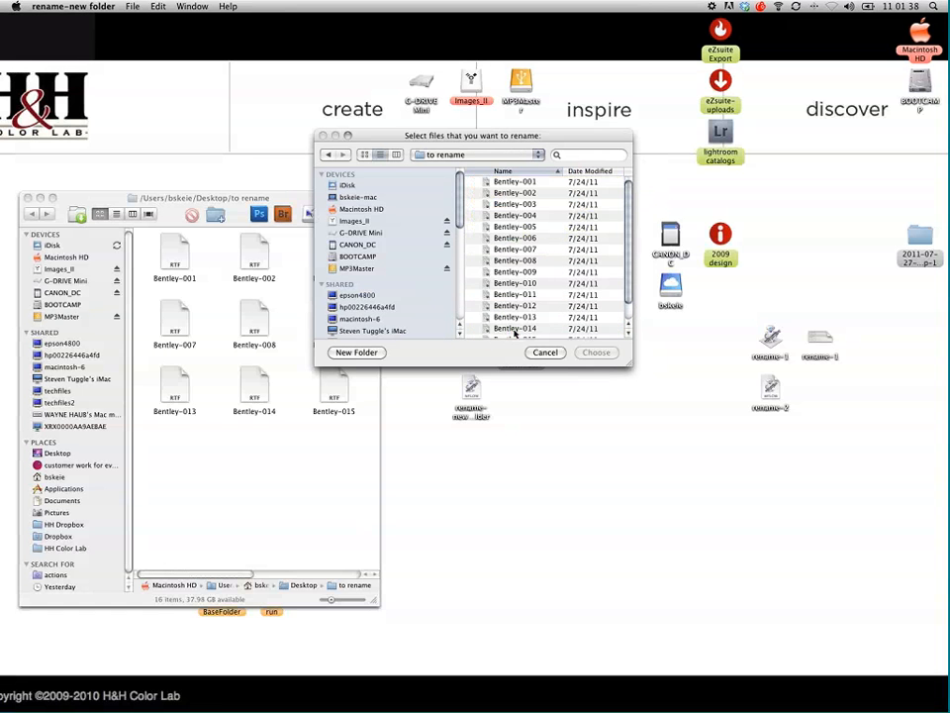
key("super+a")
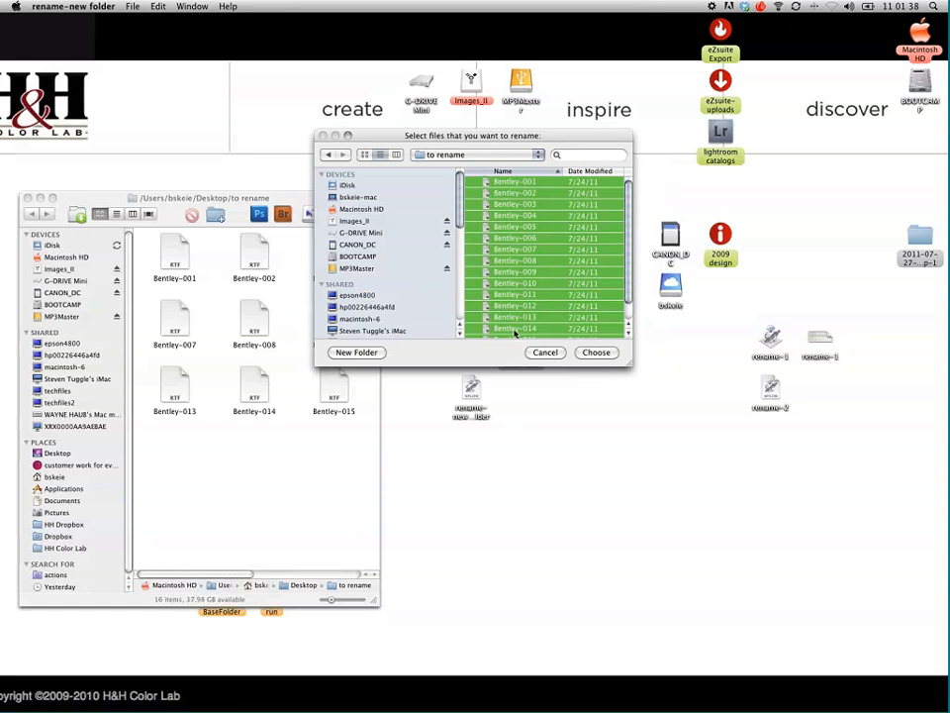
left_click(594, 354)
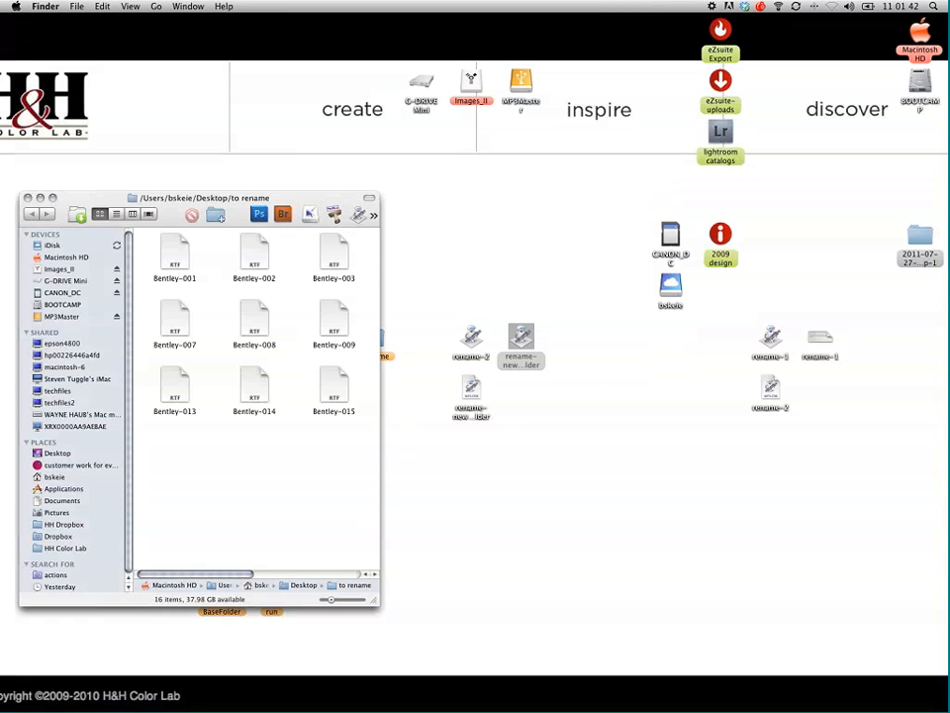
Move the newly created dated client folder beside the Finder window, open it, and enlarge its window to check the renamed files
left_click_drag(919, 135, 456, 242)
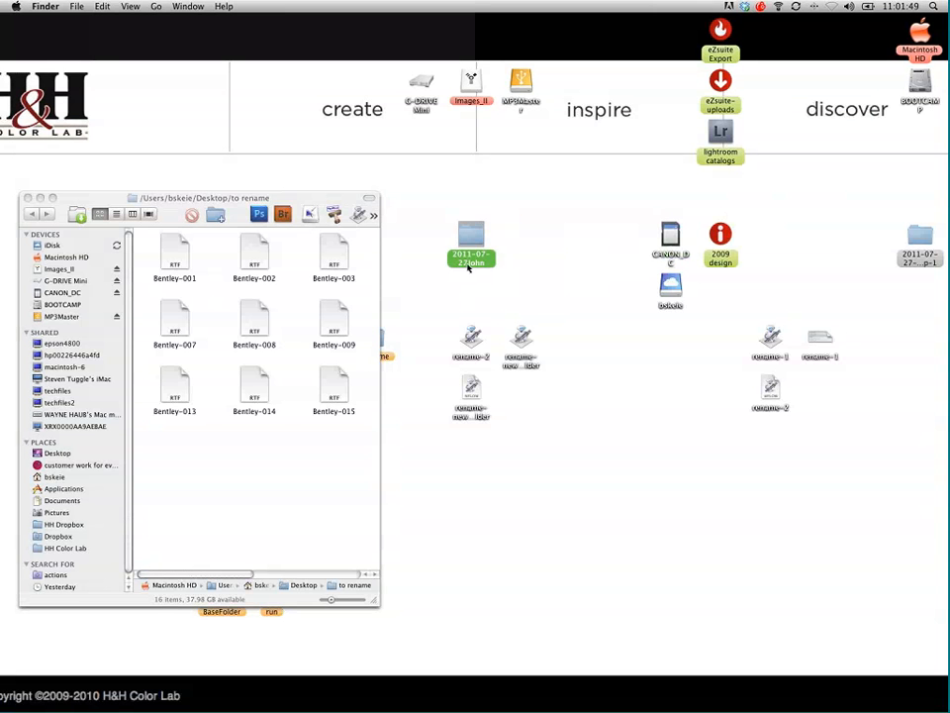
double_click(469, 263)
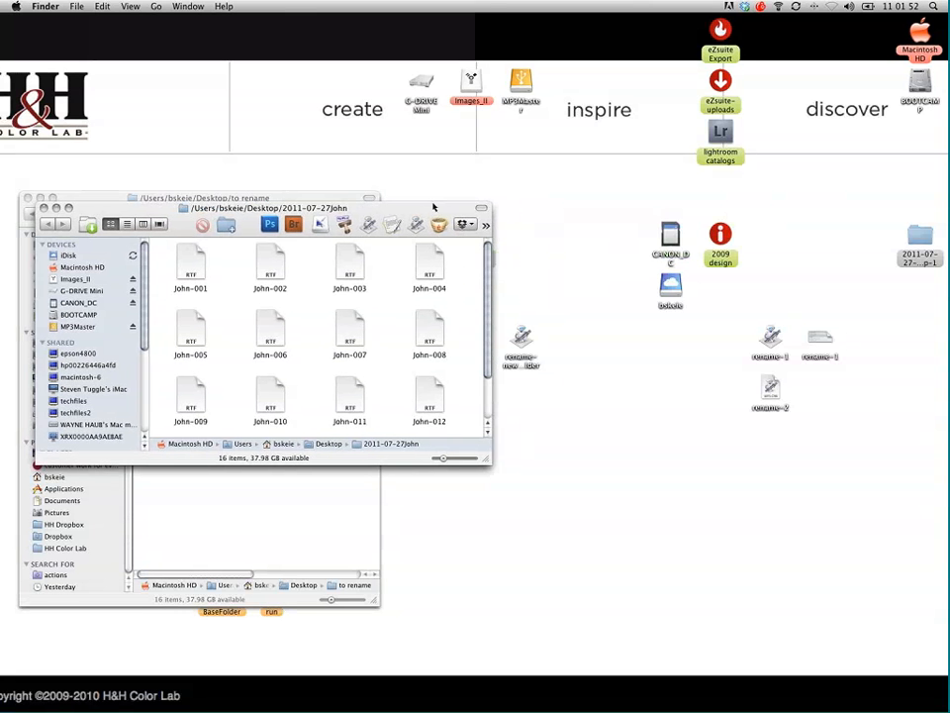
left_click_drag(434, 208, 697, 117)
left_click_drag(747, 372, 775, 520)
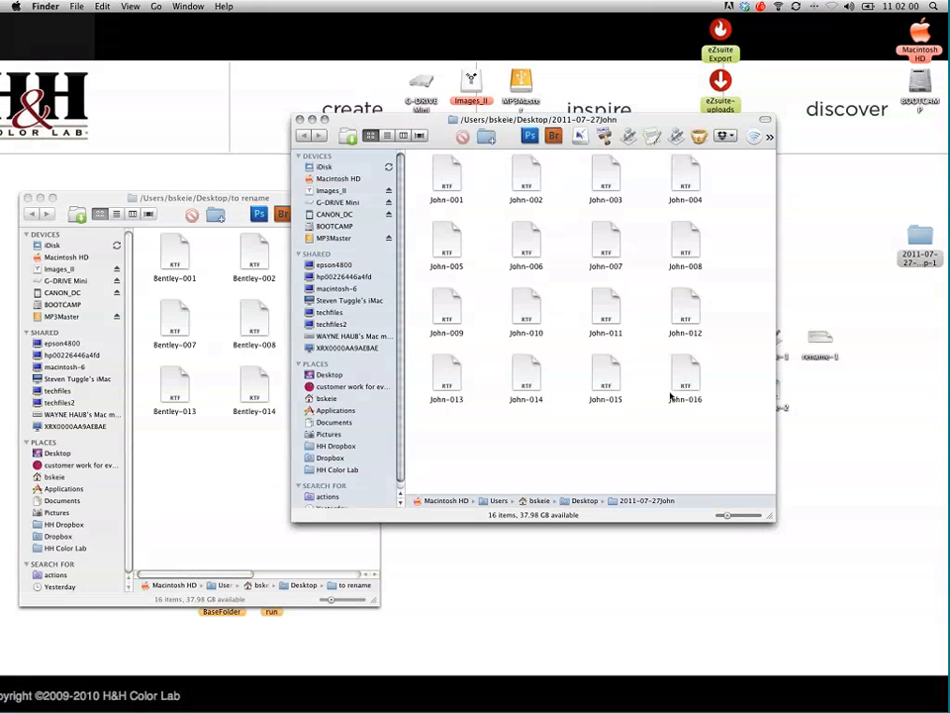
Close both Finder windows and place the rename-1 and rename-2 apps side by side just above the "to rename" folder
left_click(299, 120)
left_click(29, 199)
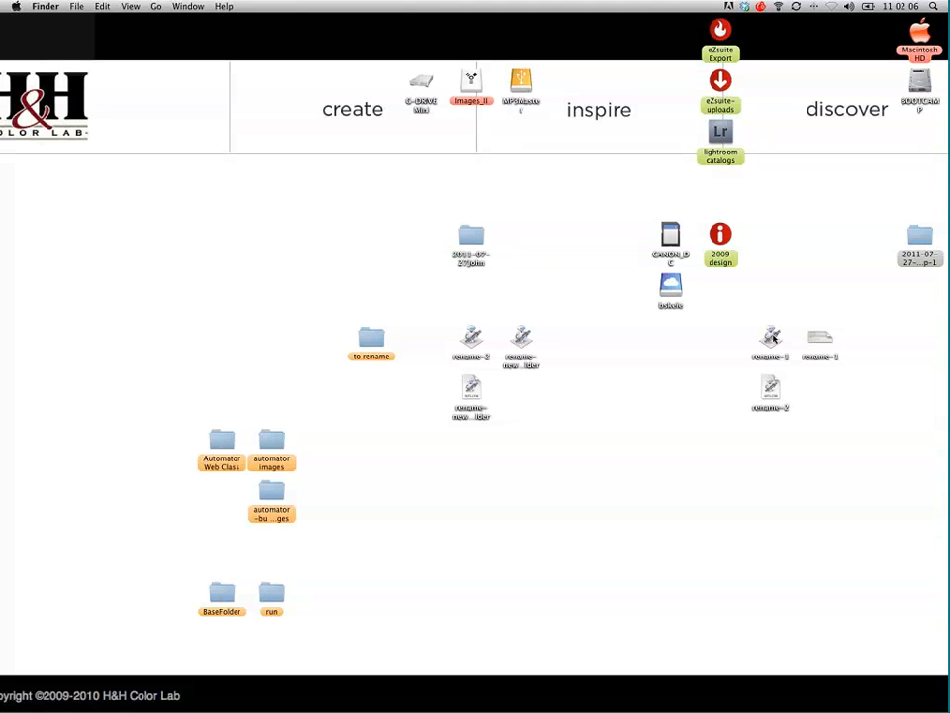
left_click_drag(772, 334, 376, 286)
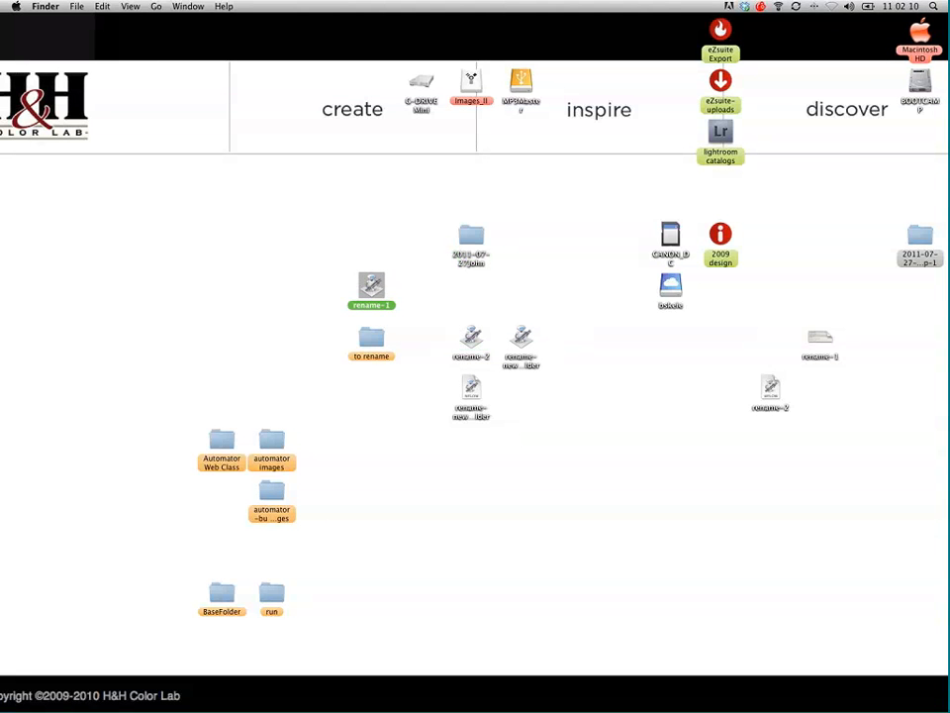
left_click_drag(464, 329, 424, 290)
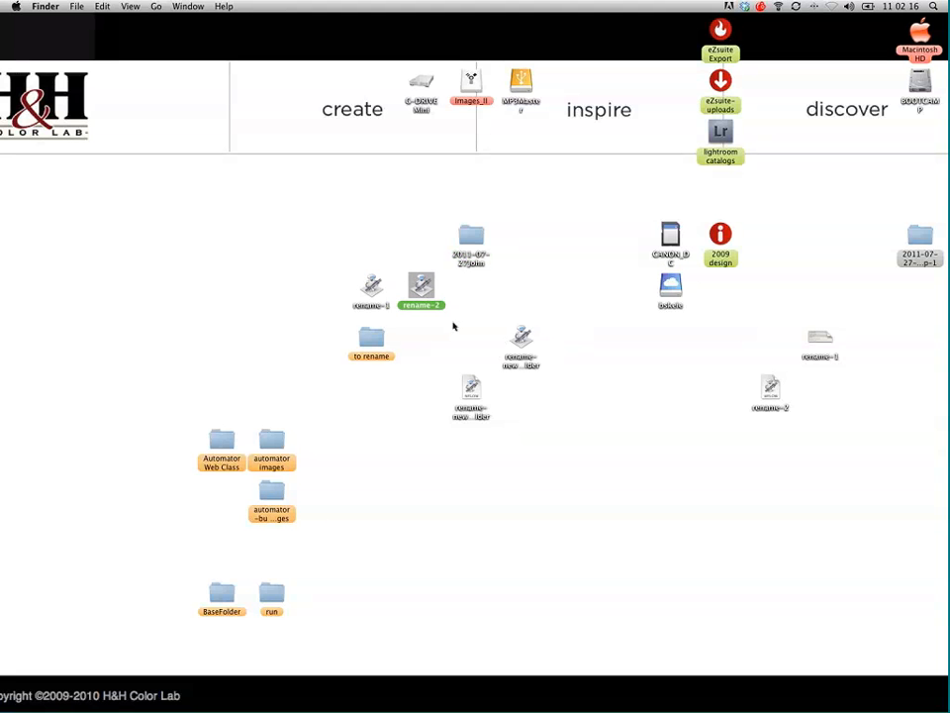
Open the "rename-new folder" workflow in Automator and review its actions down to Rename Finder Items
double_click(475, 394)
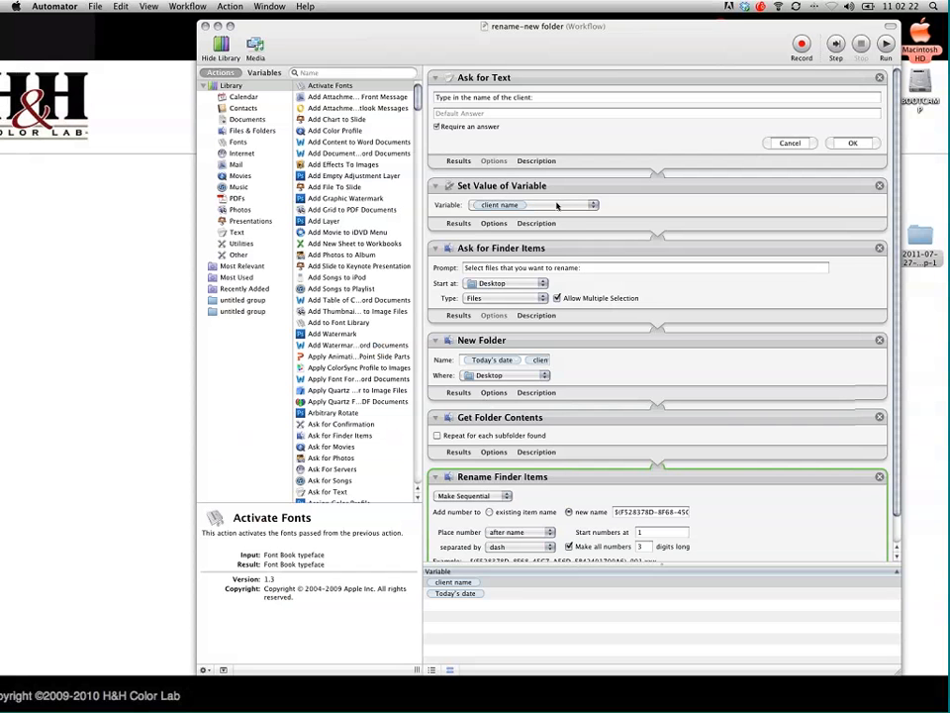
scroll(558, 208, "down", 2)
scroll(558, 210, "down", 1)
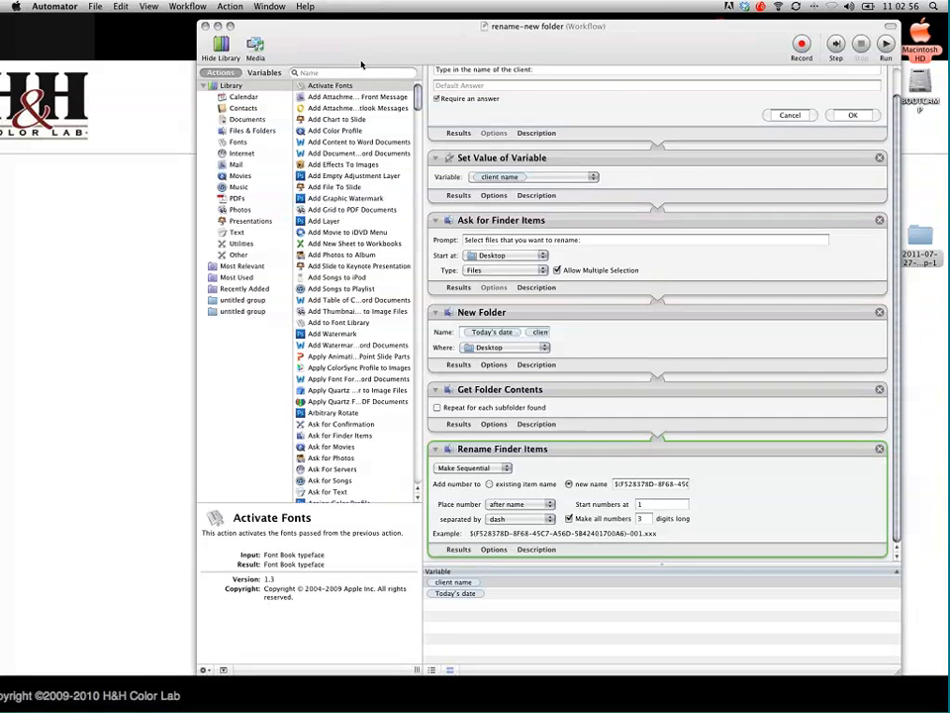
left_click_drag(371, 65, 342, 232)
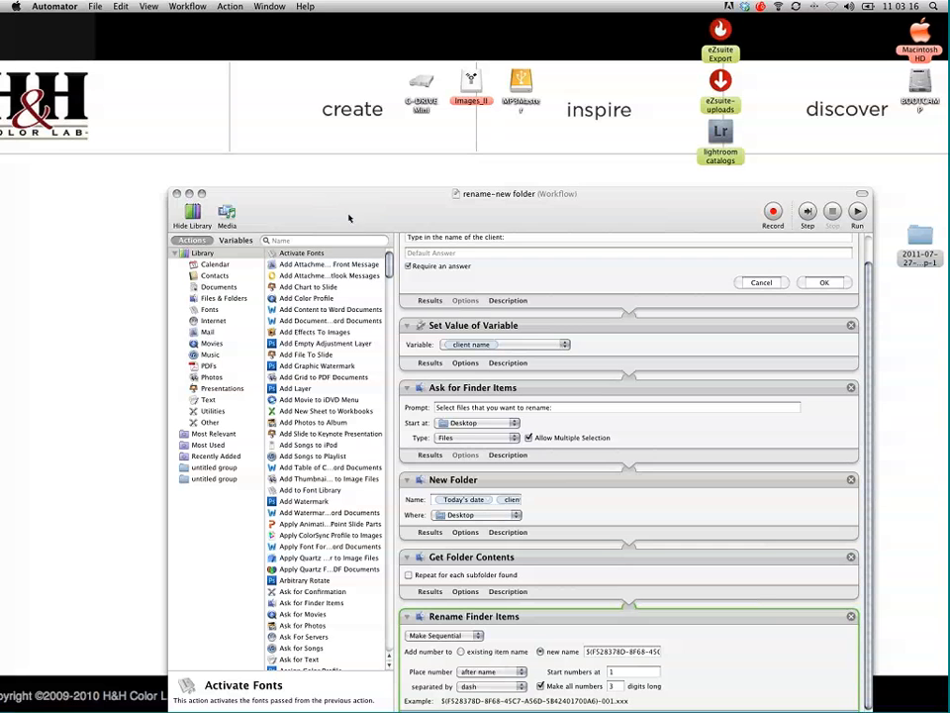
left_click_drag(348, 226, 348, 236)
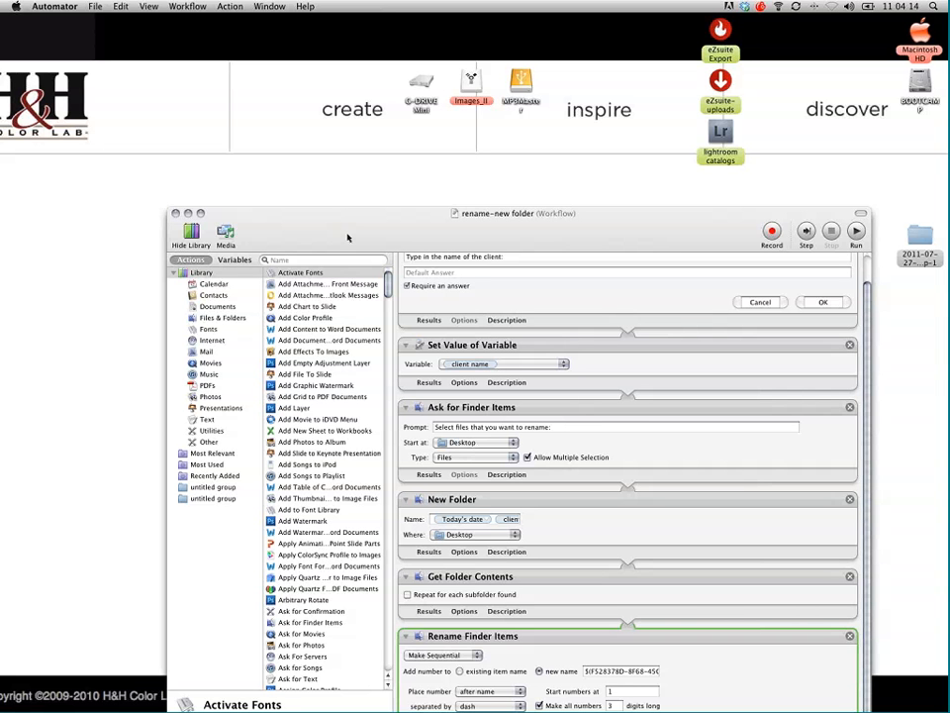
left_click_drag(395, 219, 327, 29)
scroll(498, 247, "up", 1)
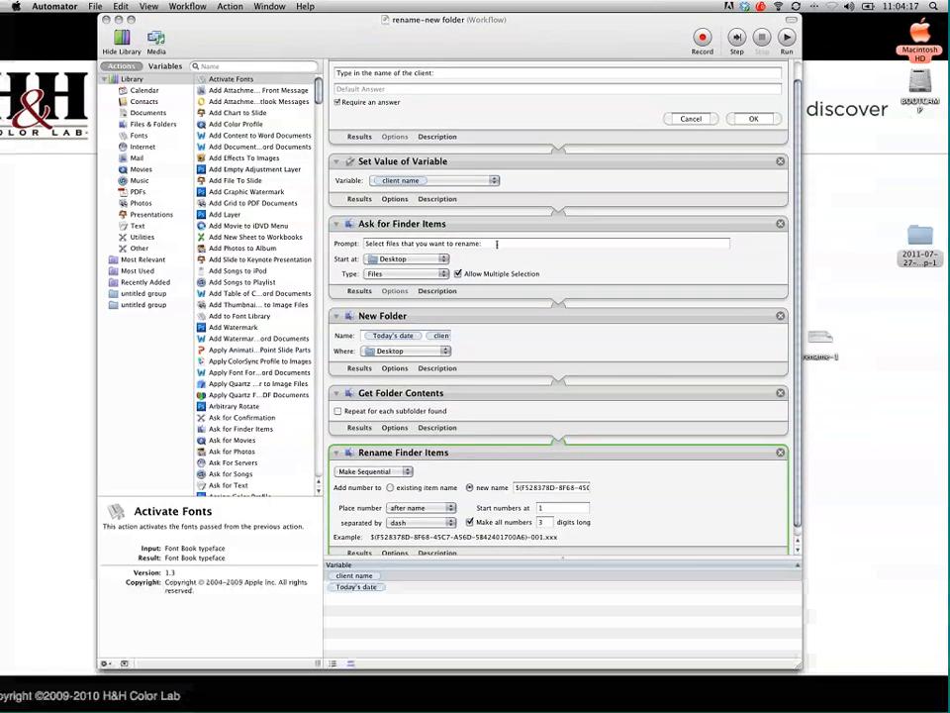
scroll(498, 246, "down", 1)
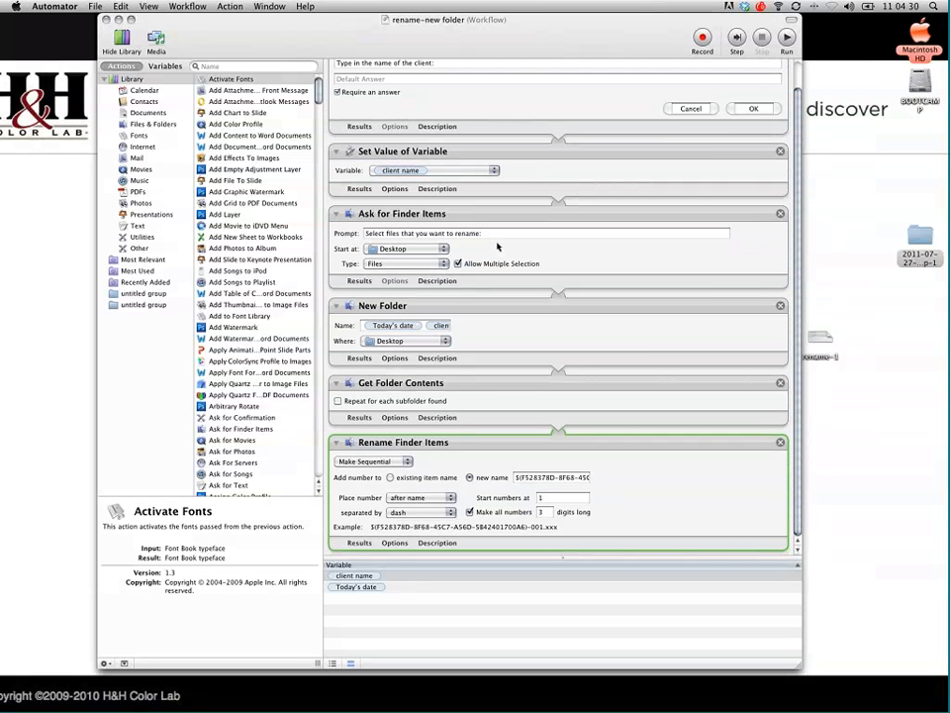
Clear the workflow window out of the way and move the Images_II drive icon to an empty desktop area above the automator folders
left_click_drag(329, 41, 371, 488)
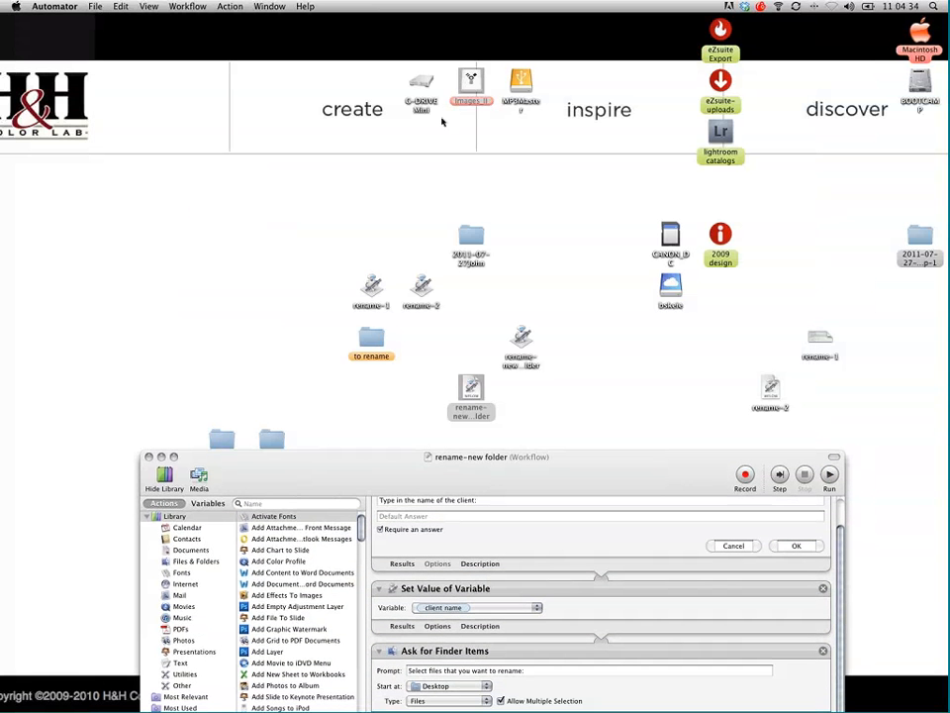
left_click_drag(471, 84, 248, 230)
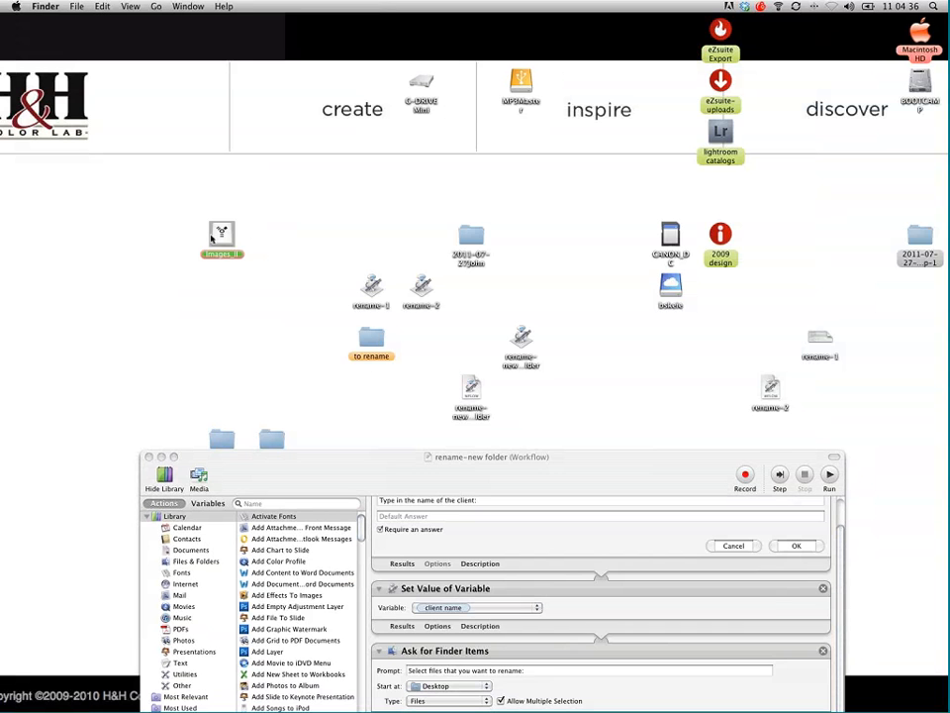
left_click(258, 239)
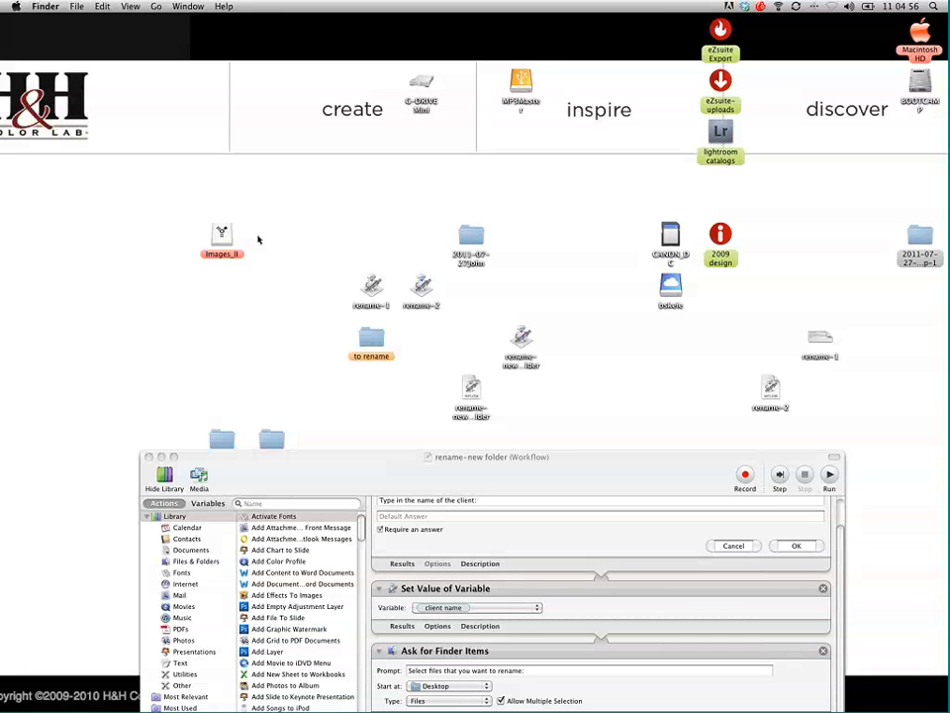
In the New Folder action, insert a dash between the Today's date and client name variables and set the location to Pictures
left_click(562, 460)
left_click_drag(561, 441, 594, 5)
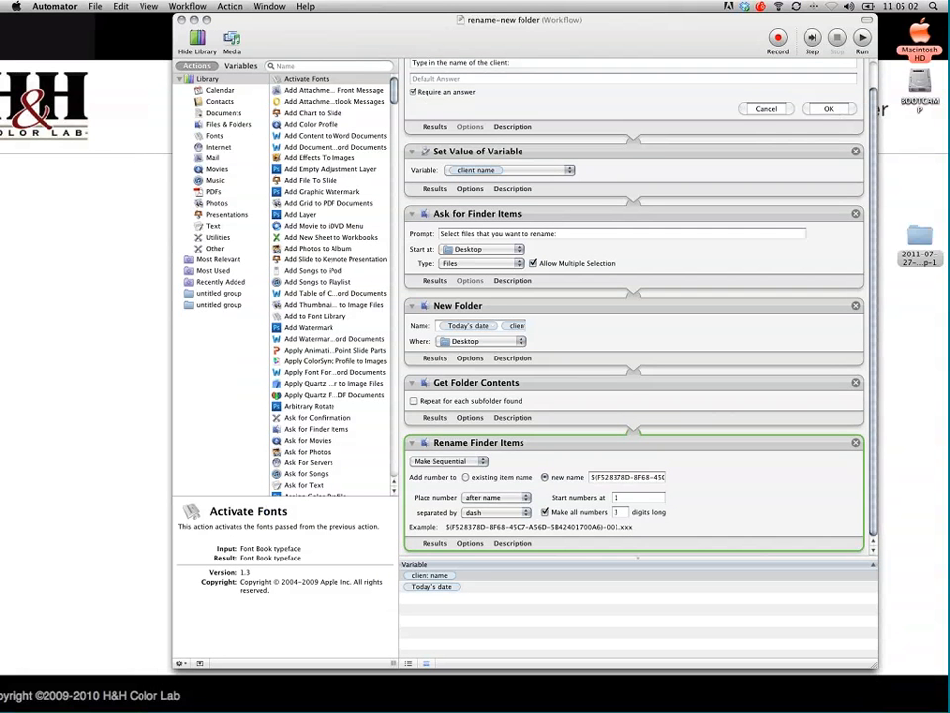
scroll(634, 297, "up", 3)
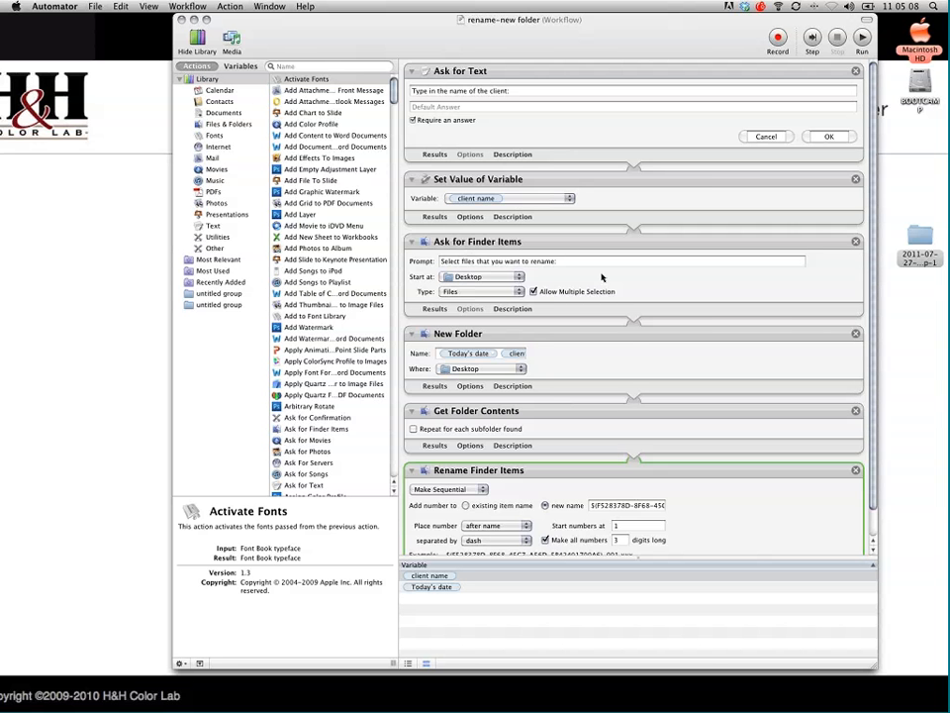
scroll(622, 320, "down", 1)
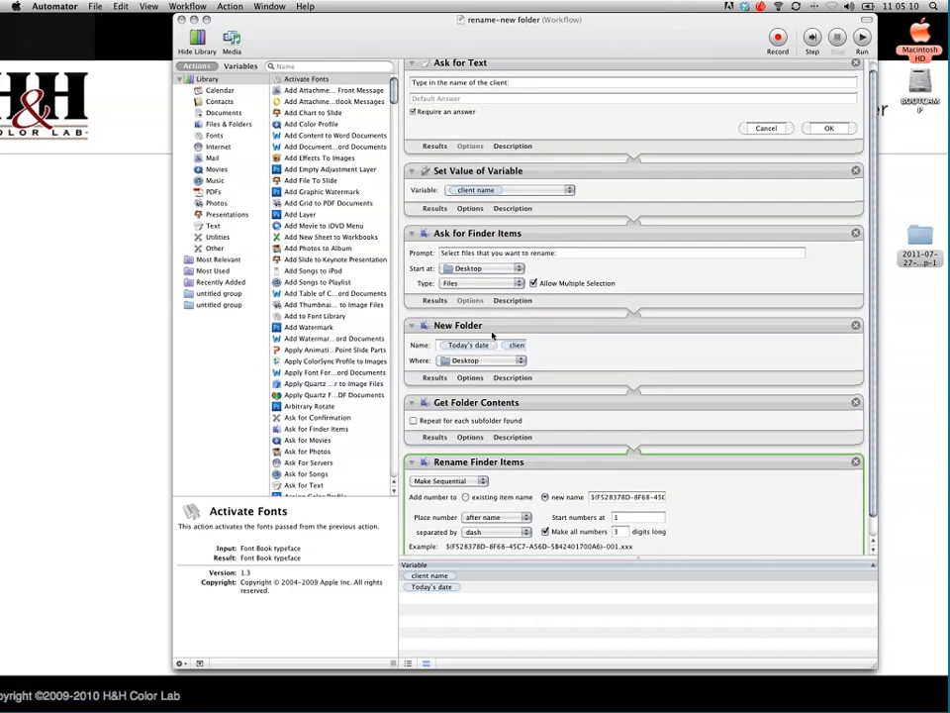
scroll(555, 332, "down", 3)
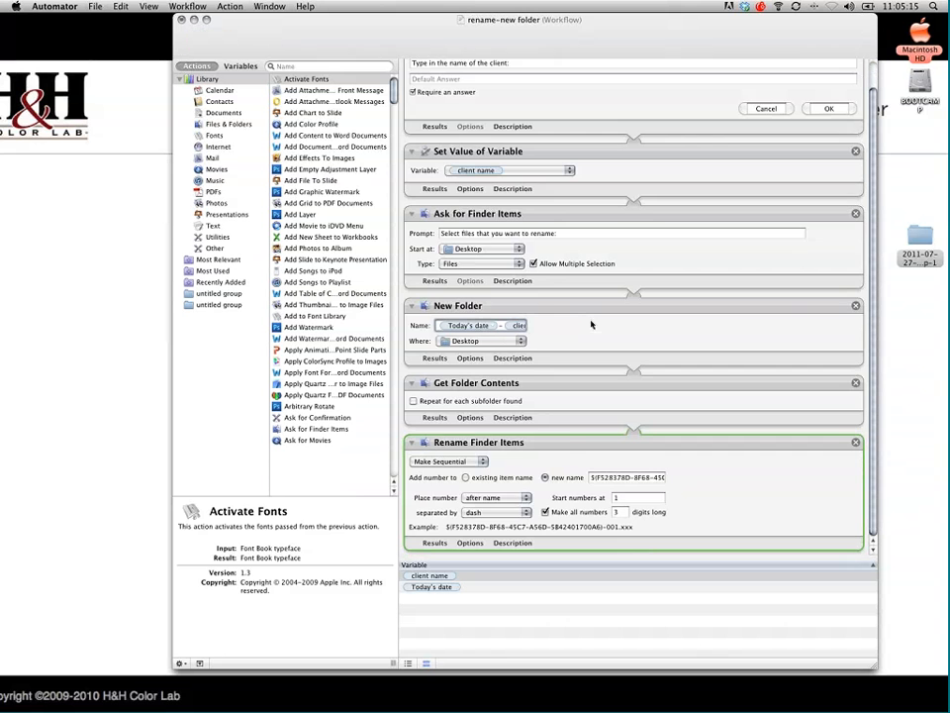
left_click(514, 342)
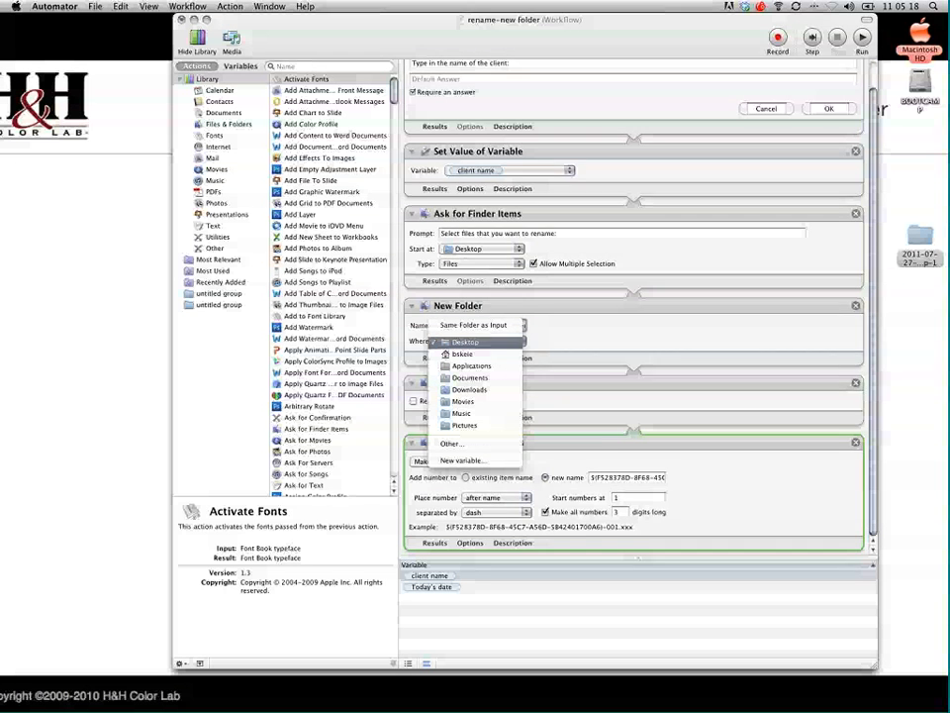
left_click(486, 425)
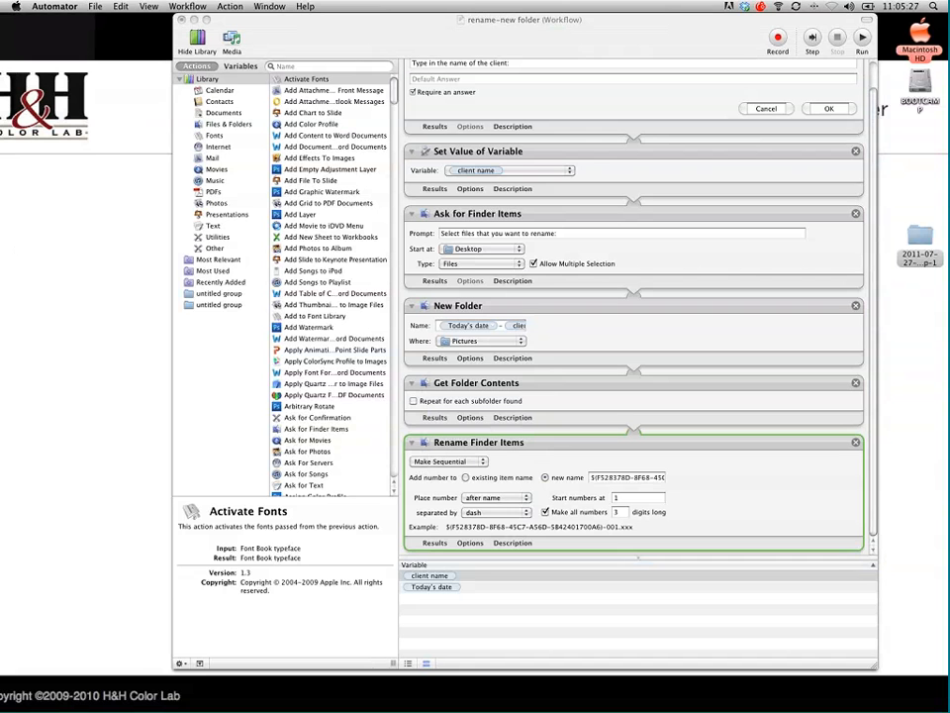
View the BU&BR workflow's New Folder and Burn a Disc actions, then return to the "rename-new folder" workflow
key("super+Tab")
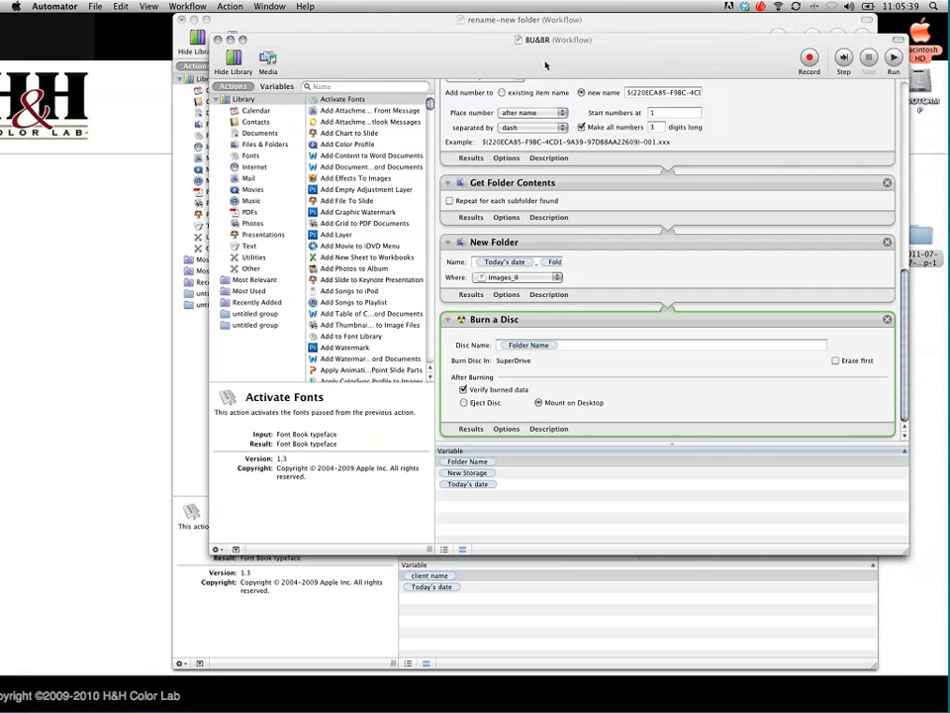
left_click_drag(631, 23, 0, 79)
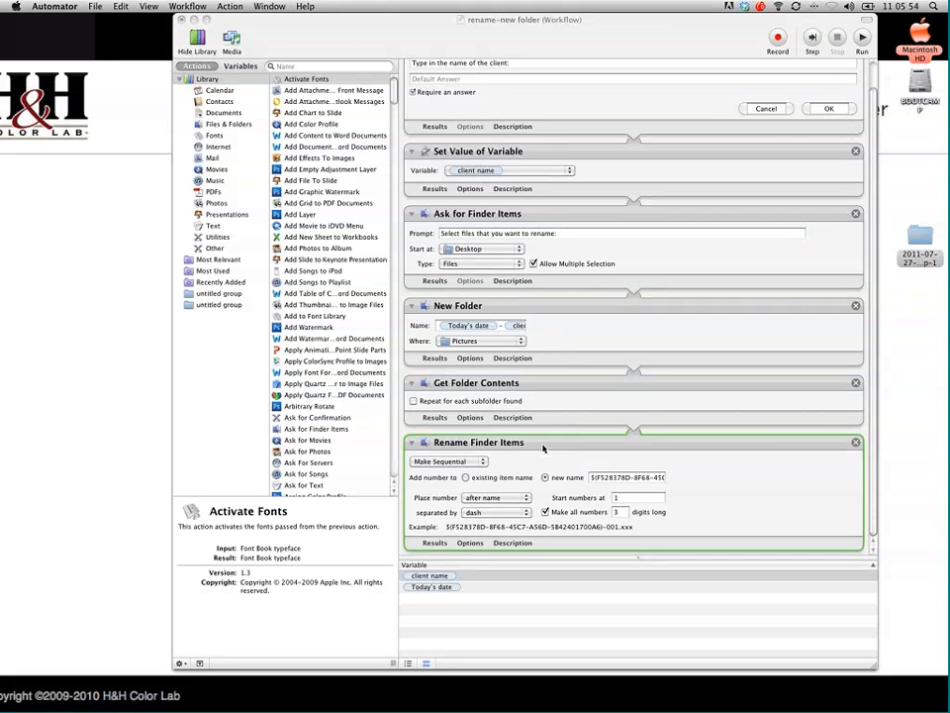
Search the action library for "get fol" and add a second Get Folder Contents action before Rename Finder Items
left_click(295, 66)
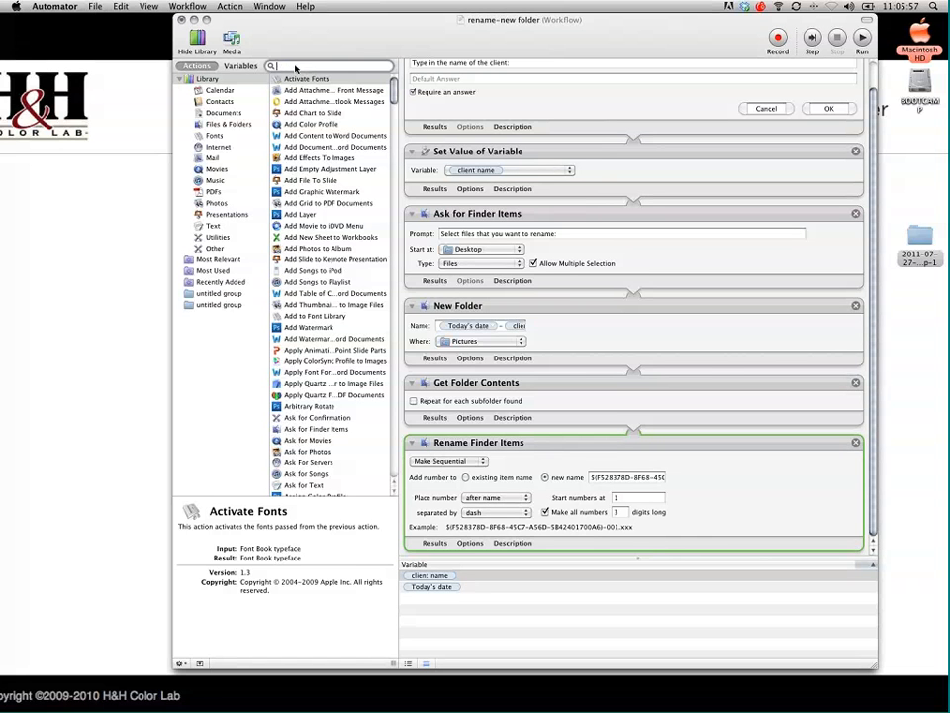
type("get fol")
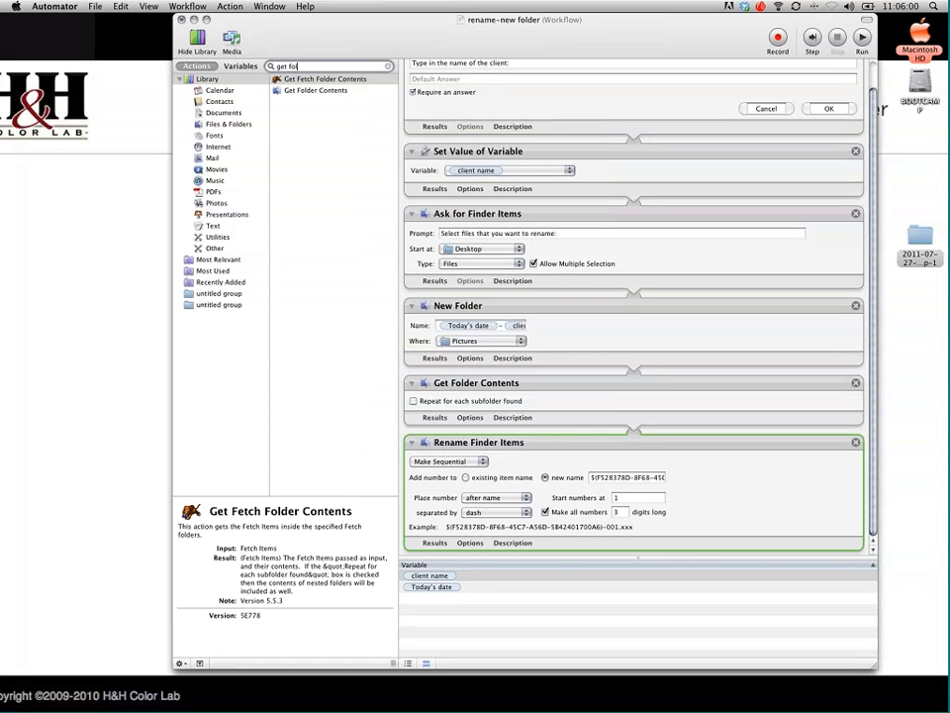
left_click_drag(316, 90, 495, 556)
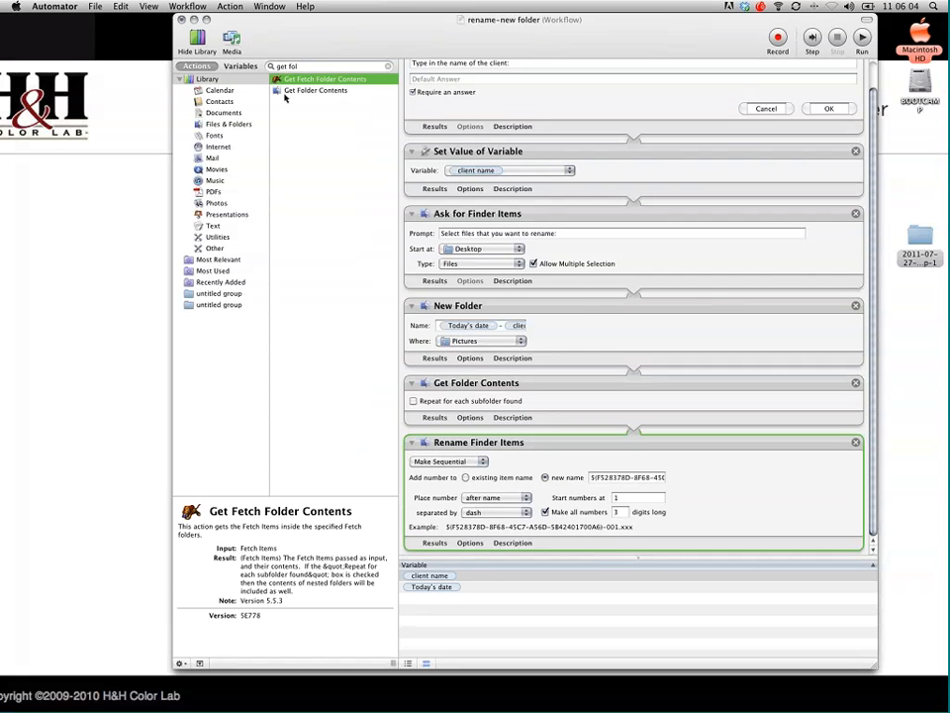
left_click_drag(284, 92, 489, 443)
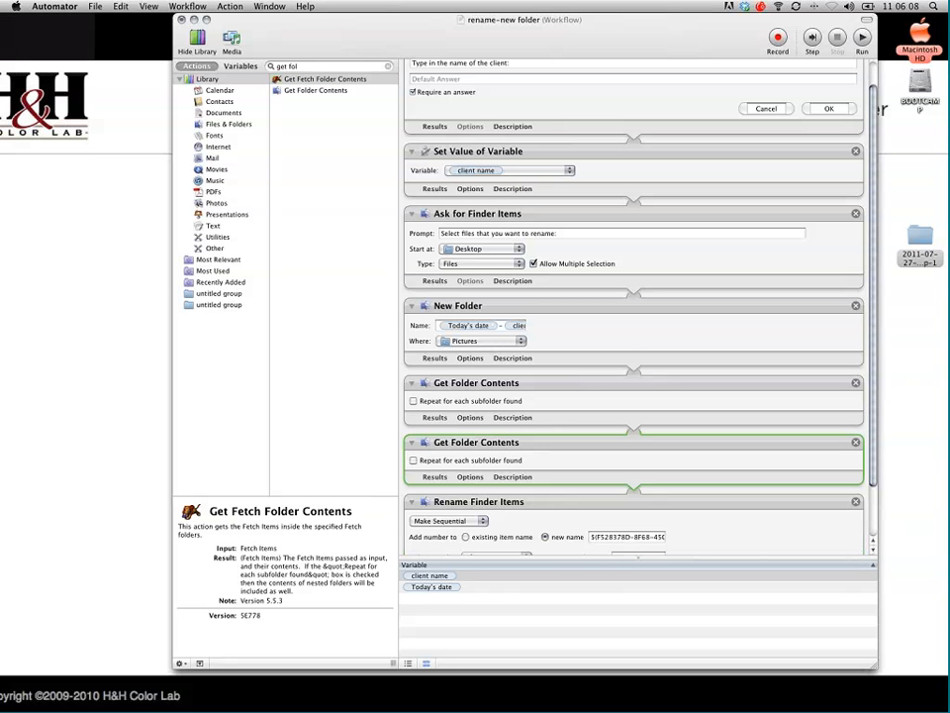
left_click_drag(522, 545, 542, 503)
left_click(541, 503)
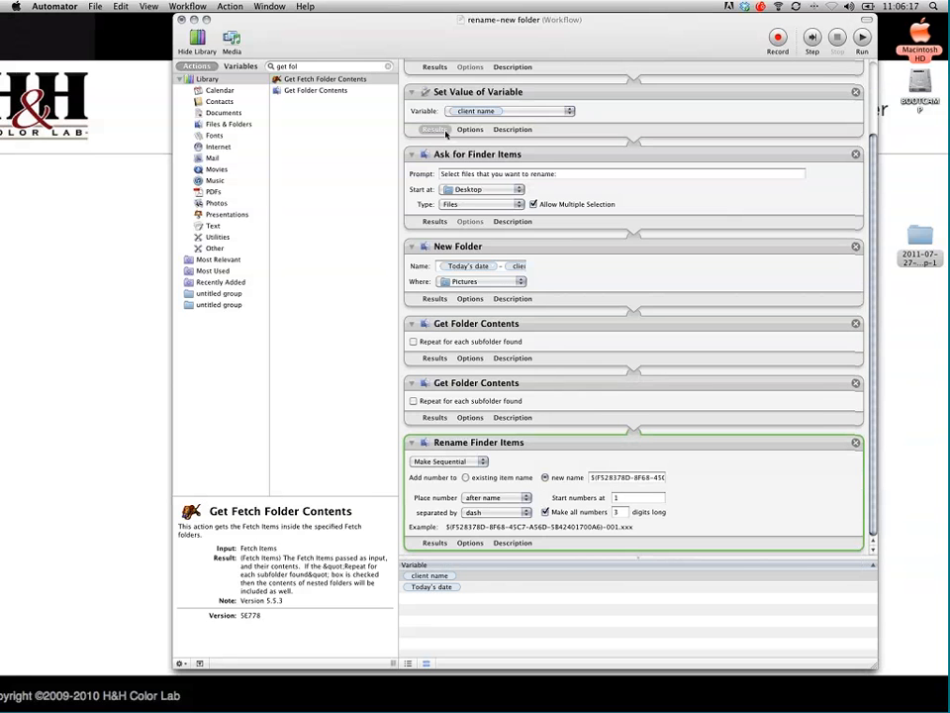
Collapse the first four workflow actions and move the second Get Folder Contents action below Rename Finder Items
scroll(482, 111, "up", 2)
scroll(482, 111, "up", 3)
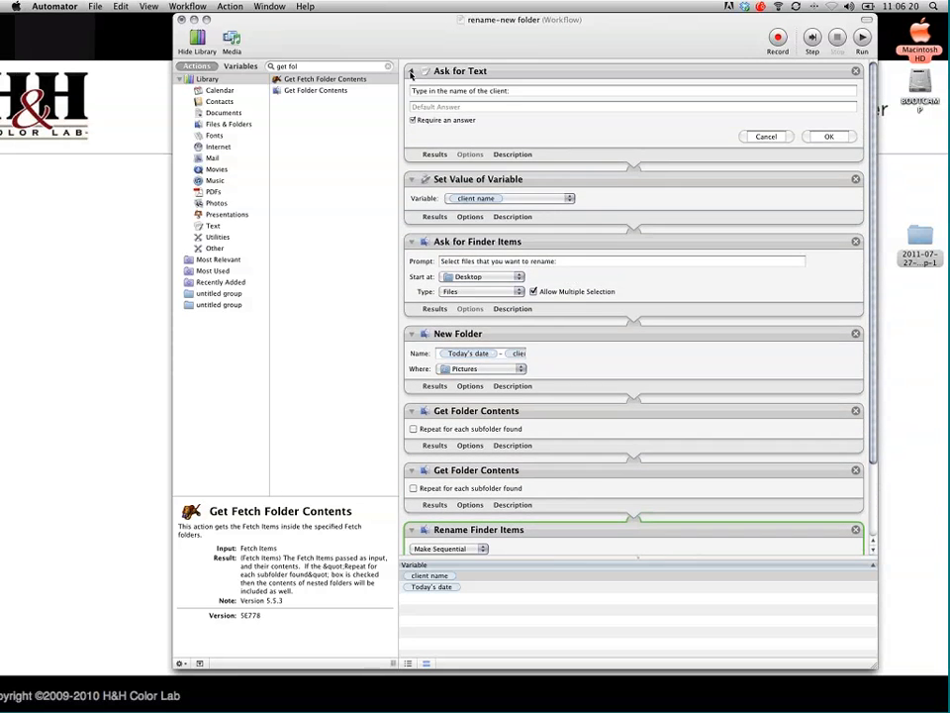
left_click(411, 74)
left_click(411, 97)
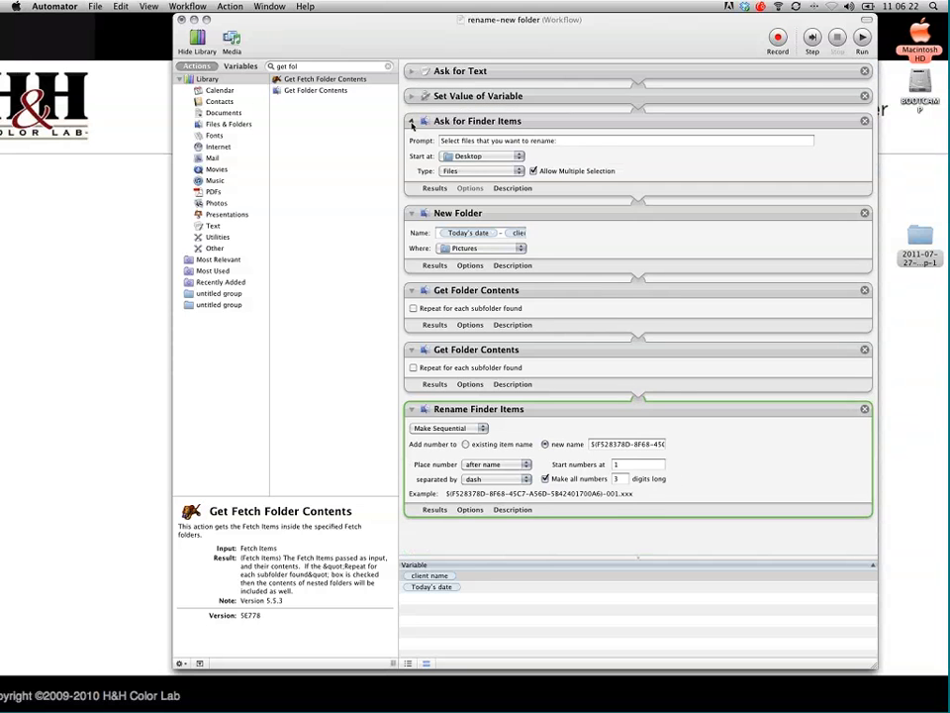
left_click(412, 121)
left_click(412, 146)
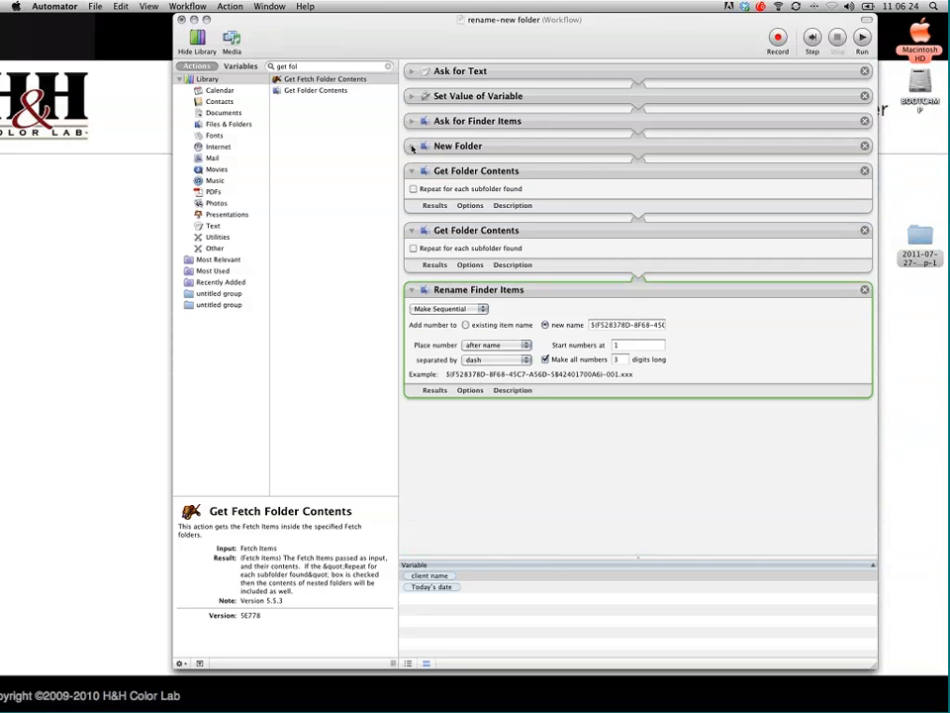
left_click_drag(469, 232, 474, 434)
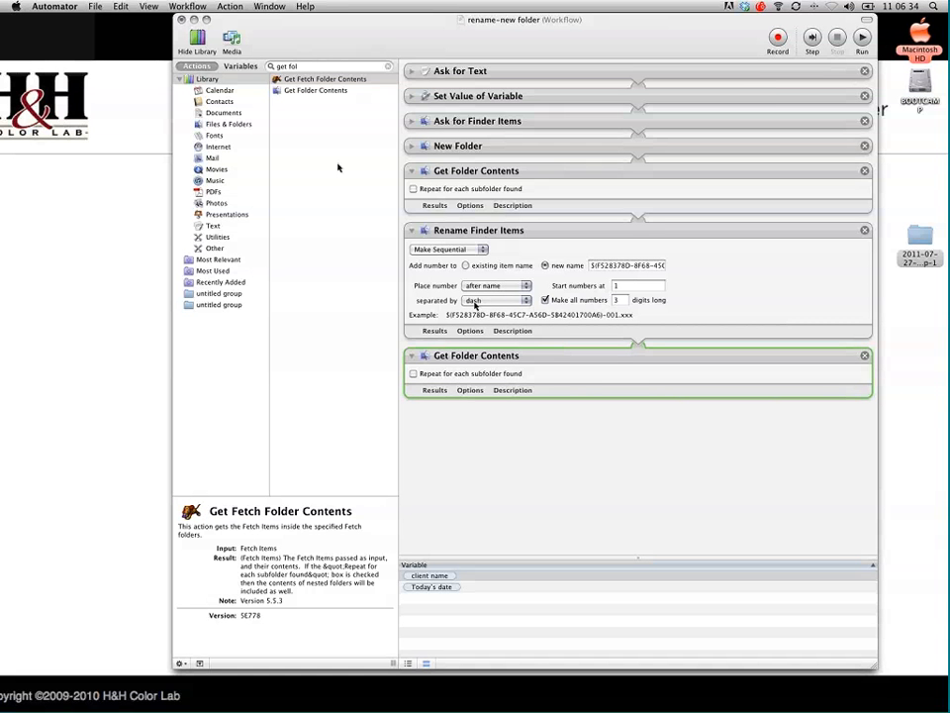
Search the action library for "new folder" and add a second New Folder action at the end of the workflow
left_click_drag(301, 67, 276, 67)
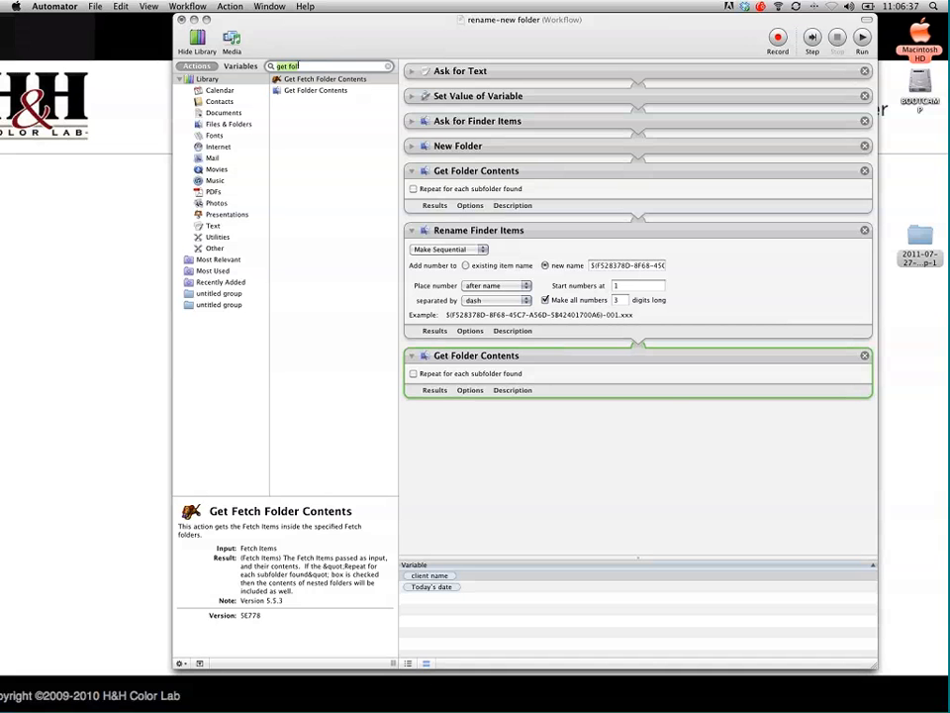
type("new")
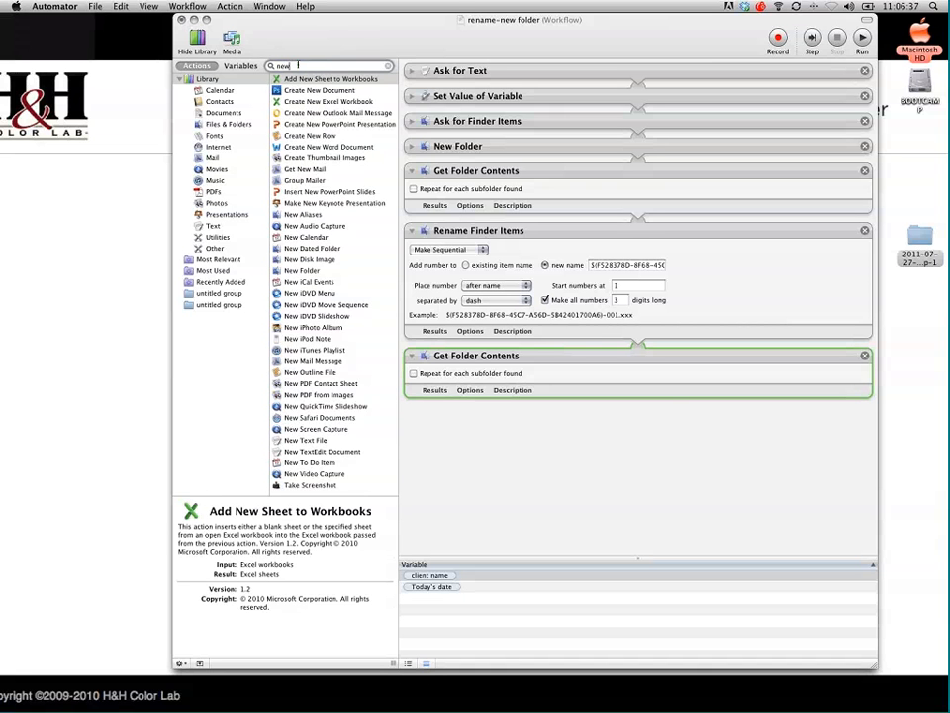
type(" folder")
left_click_drag(299, 91, 455, 419)
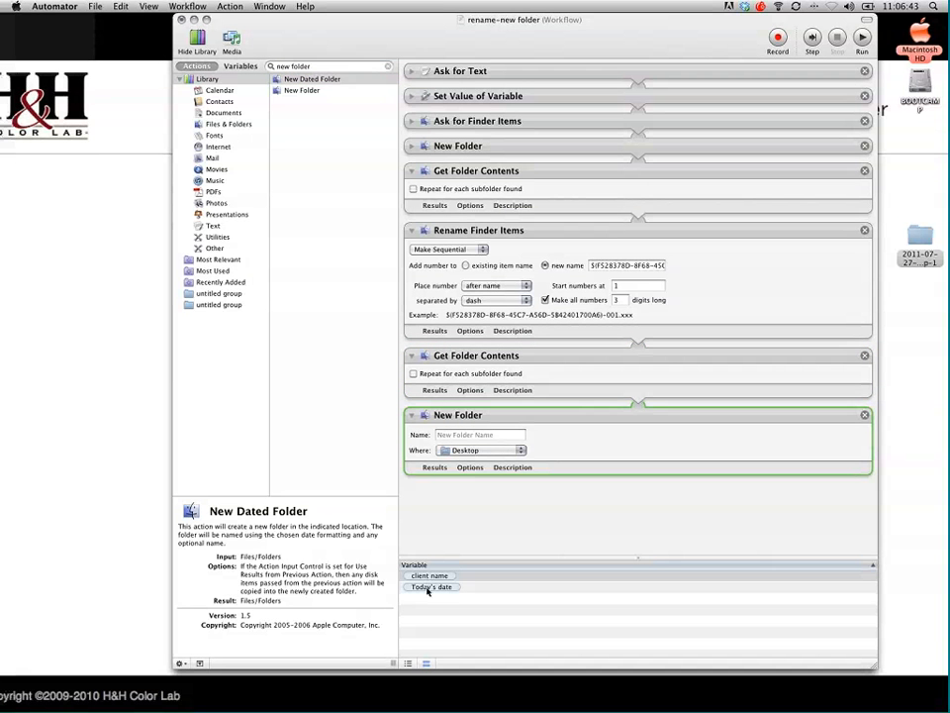
Name the last New Folder action's folder with the Today's date variable, a dash and the client name variable
left_click(429, 575)
left_click_drag(432, 587, 476, 436)
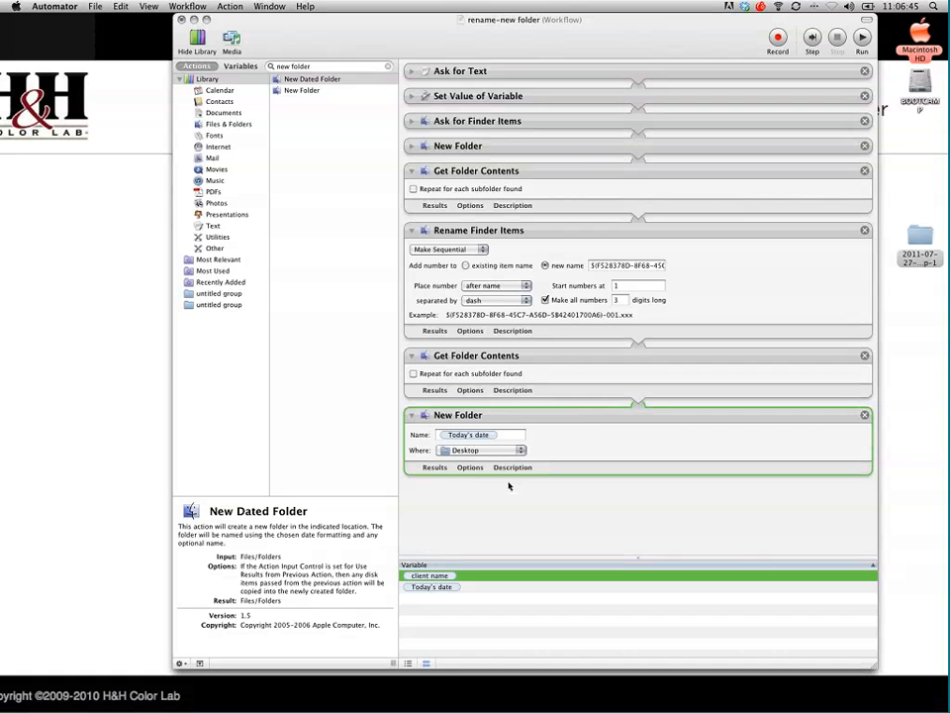
left_click(508, 437)
type("-")
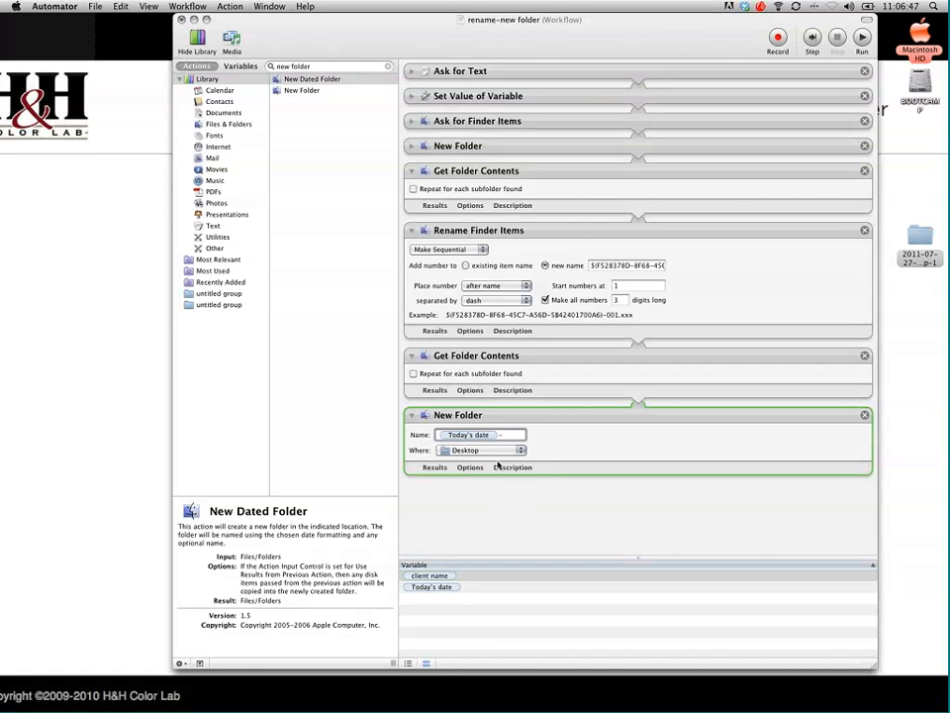
left_click_drag(436, 577, 514, 437)
Set the last New Folder action's location to the Images_II drive
left_click(498, 452)
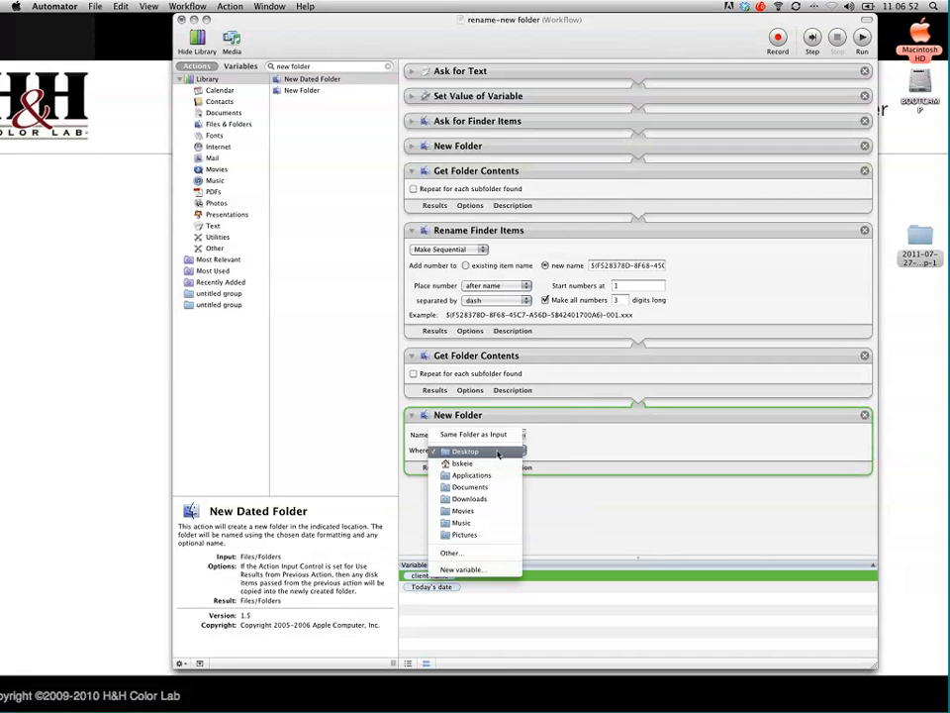
left_click(489, 554)
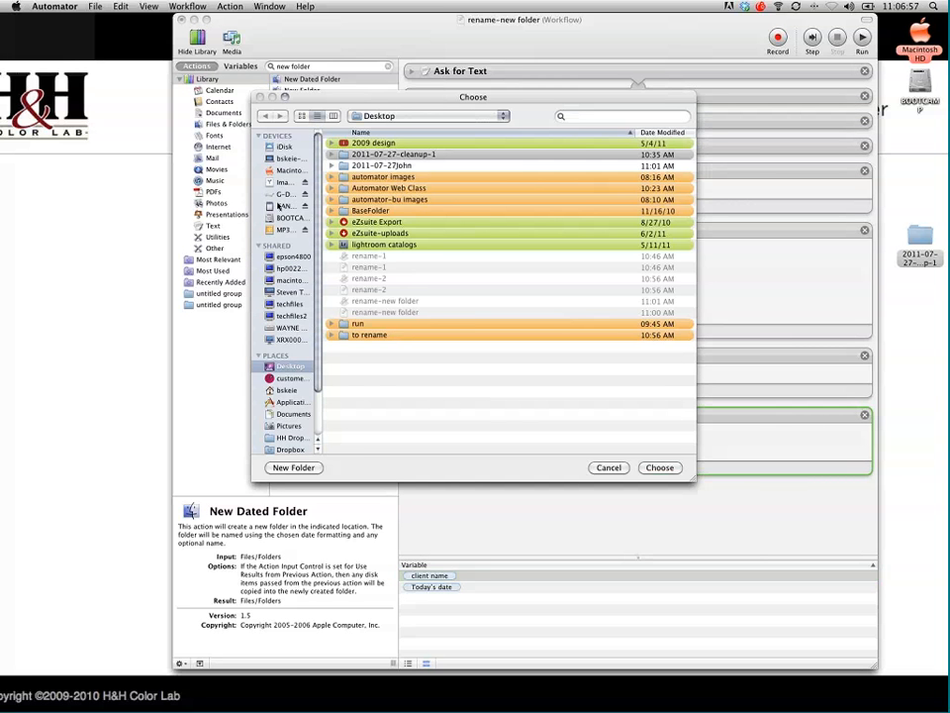
left_click(280, 182)
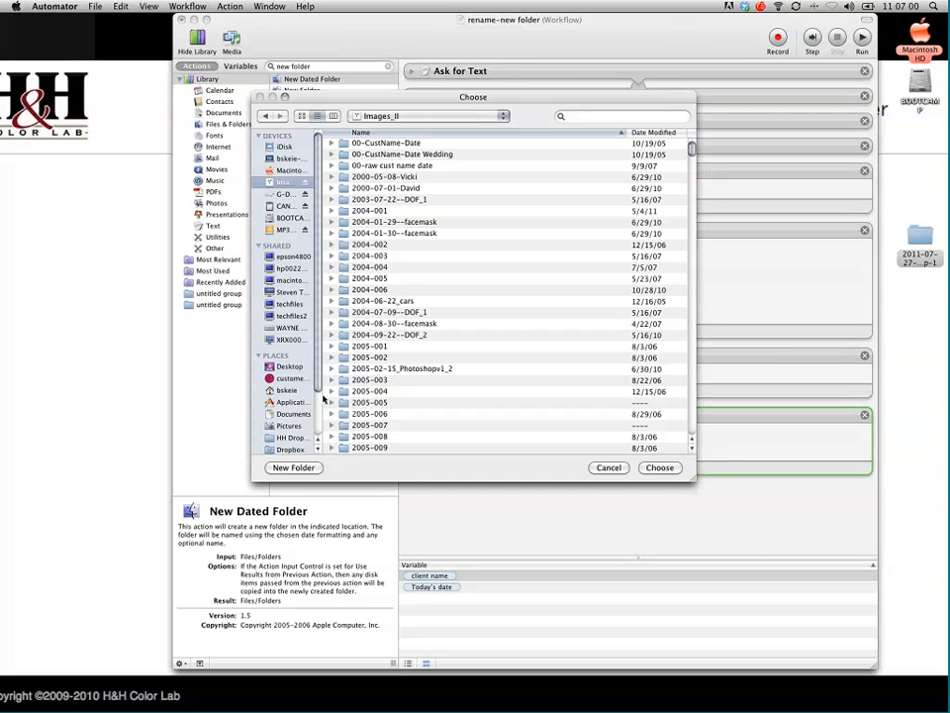
left_click_drag(335, 394, 371, 388)
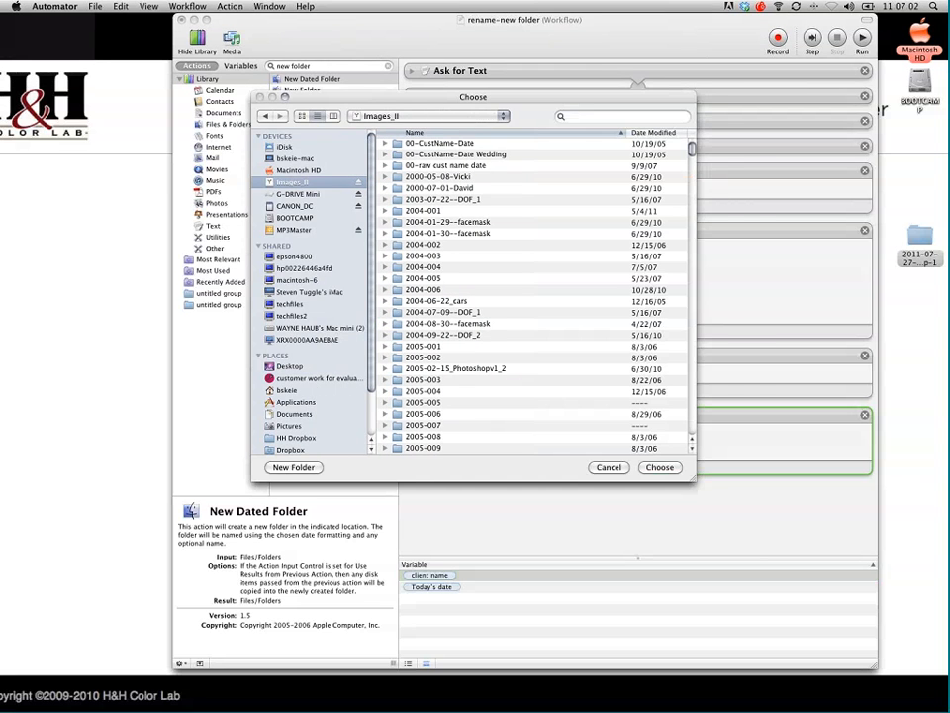
left_click(658, 468)
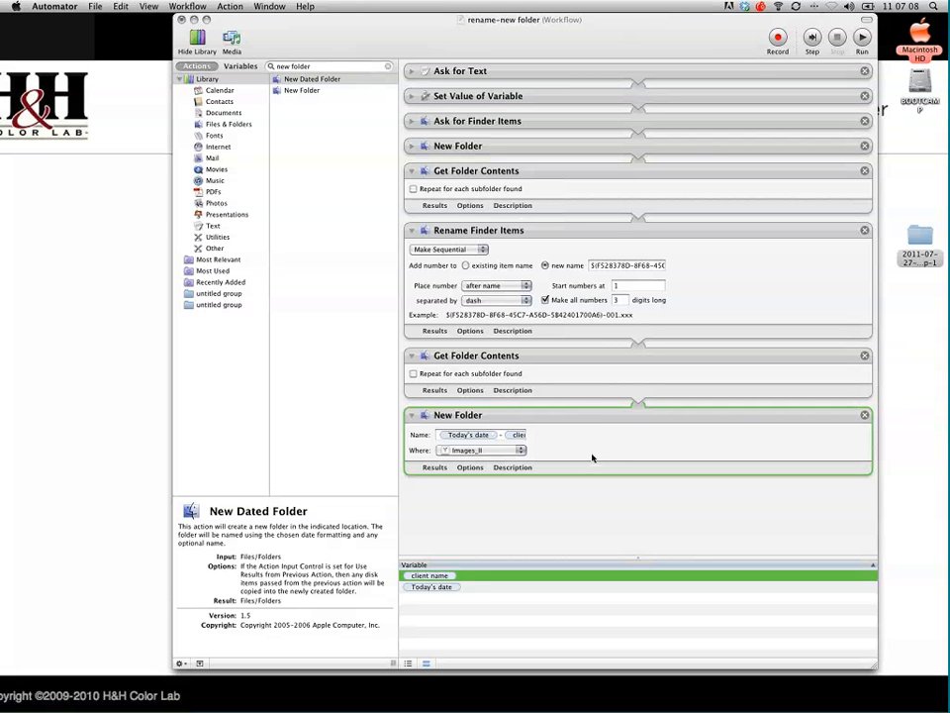
Search the library for "cd", add Burn a Disc at the end, and use the client name variable as the disc name
triple_click(287, 68)
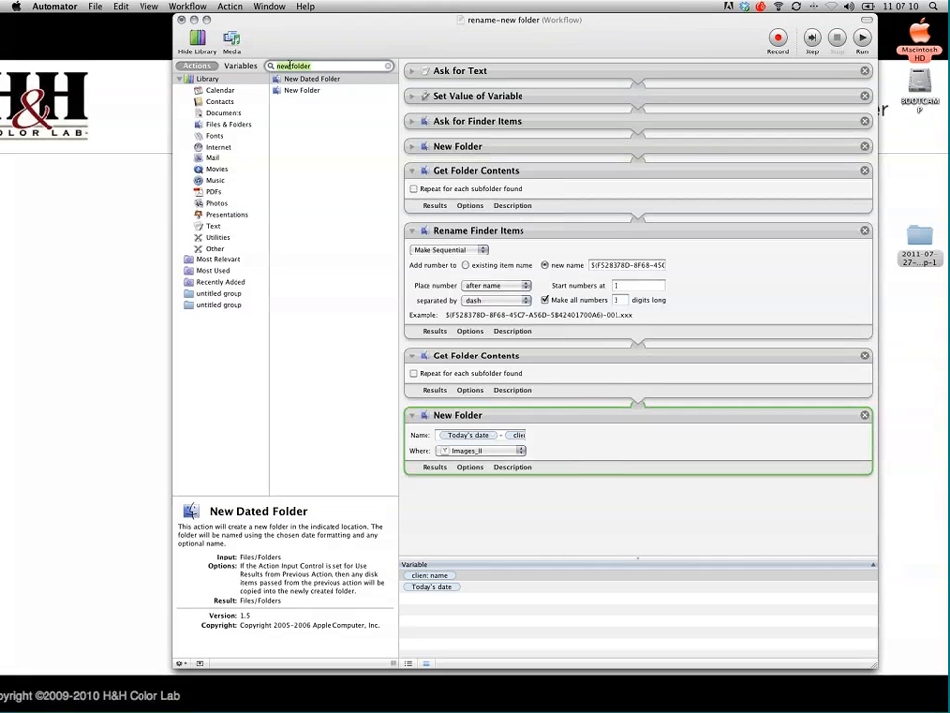
type("cd")
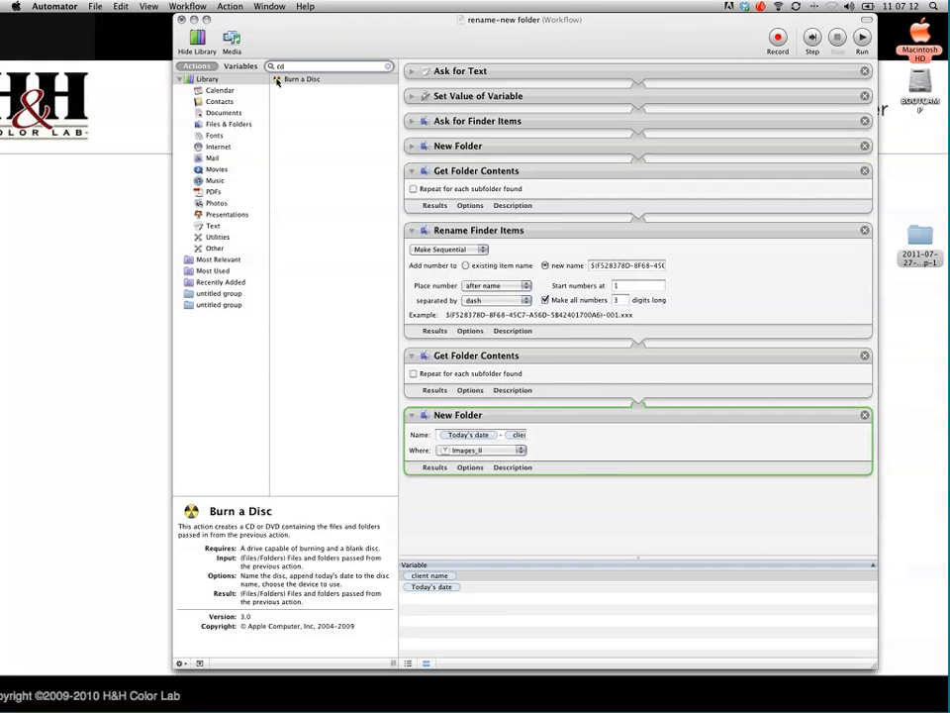
left_click_drag(287, 78, 421, 436)
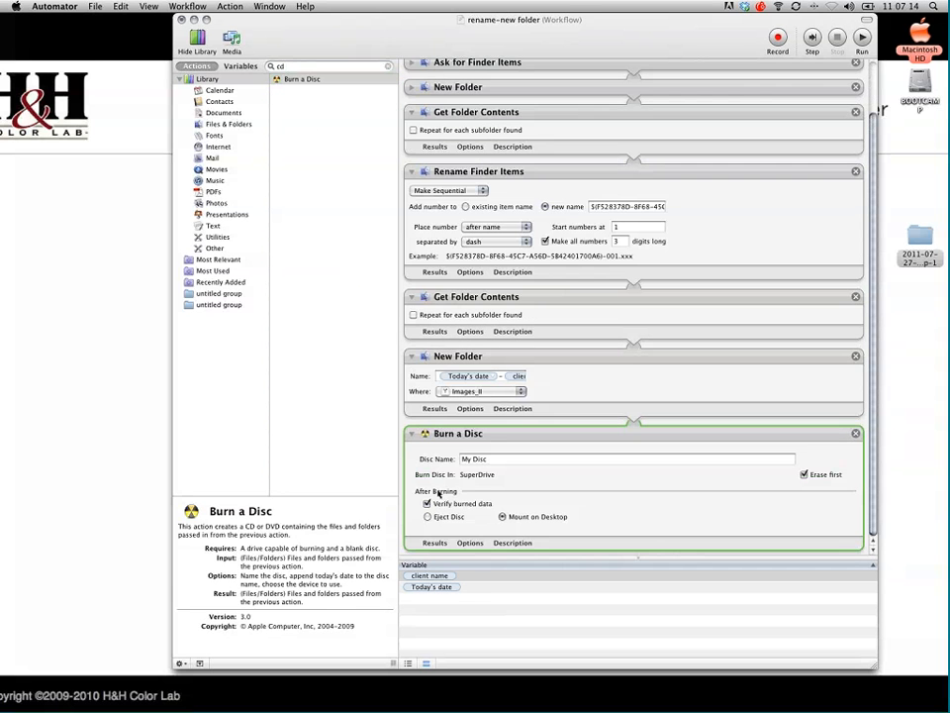
double_click(480, 459)
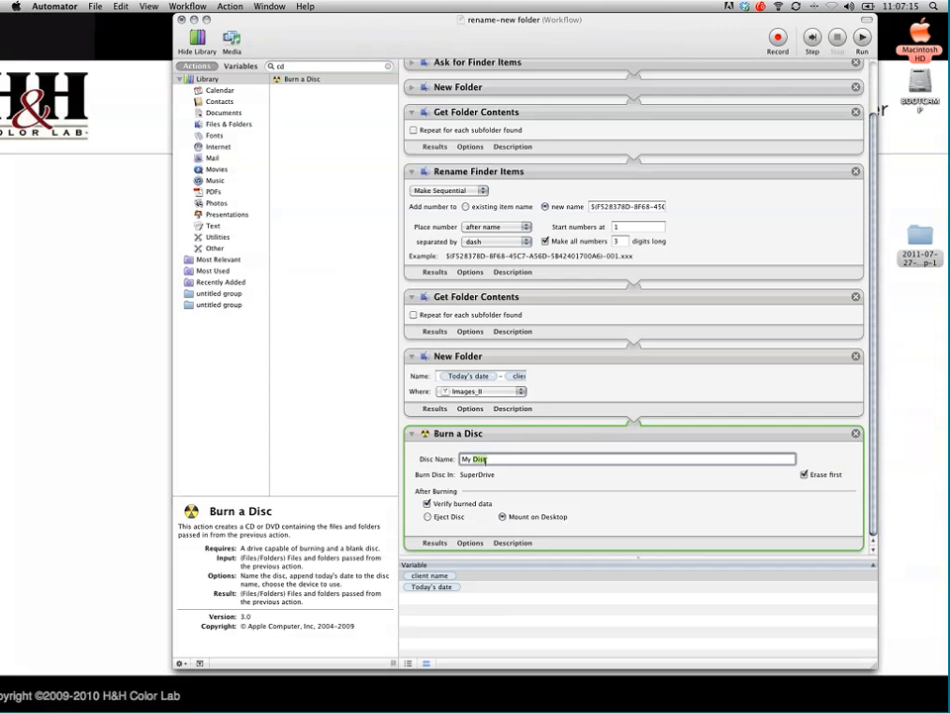
left_click(484, 459)
left_click_drag(429, 575, 484, 460)
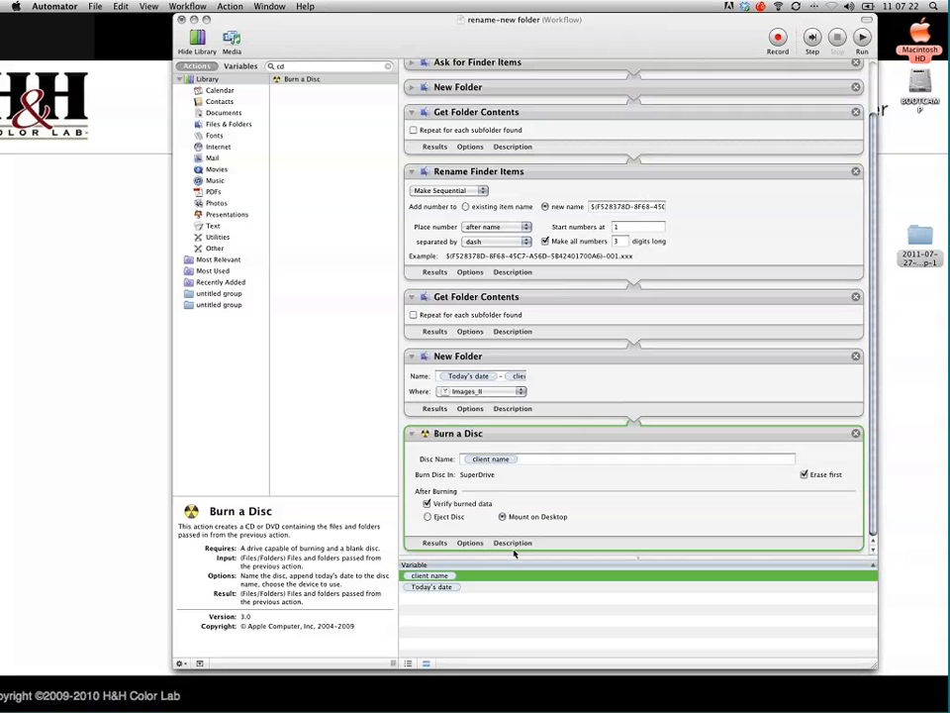
Expand the Ask for Text and Set Value of Variable actions to review their settings
scroll(490, 176, "up", 2)
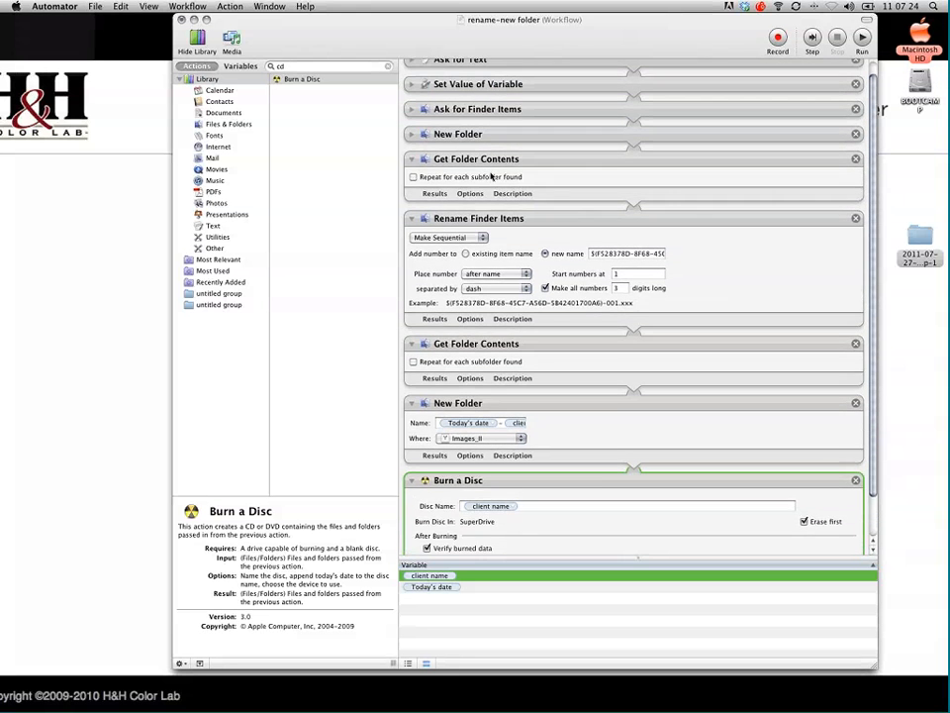
scroll(490, 176, "up", 1)
left_click(411, 71)
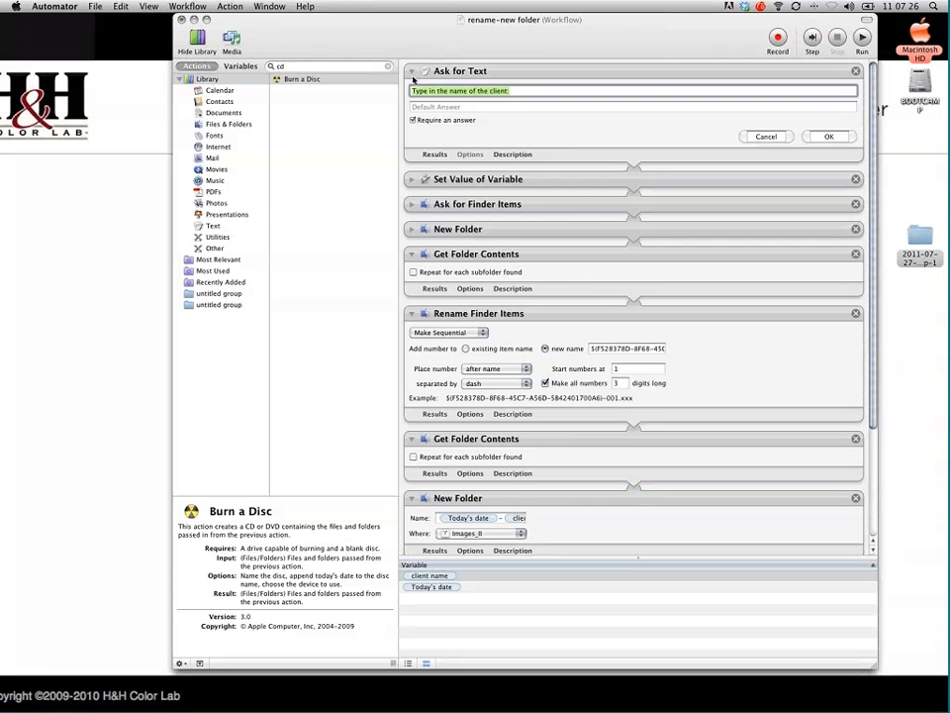
left_click(410, 179)
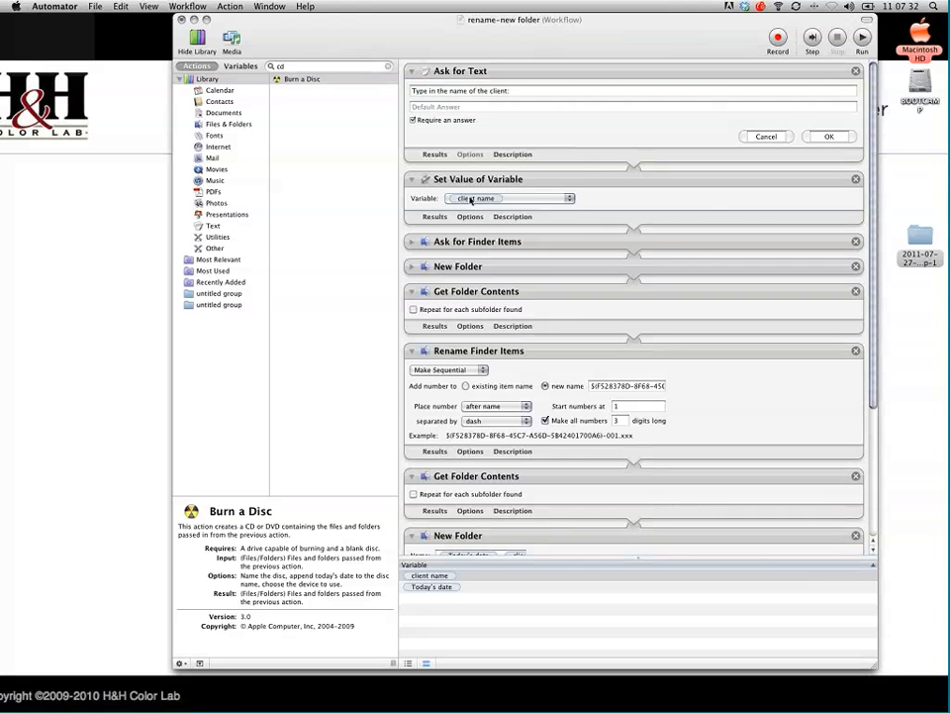
Expand Ask for Finder Items and change its prompt to "Select files that you want to download:"
scroll(456, 198, "down", 3)
left_click(408, 185)
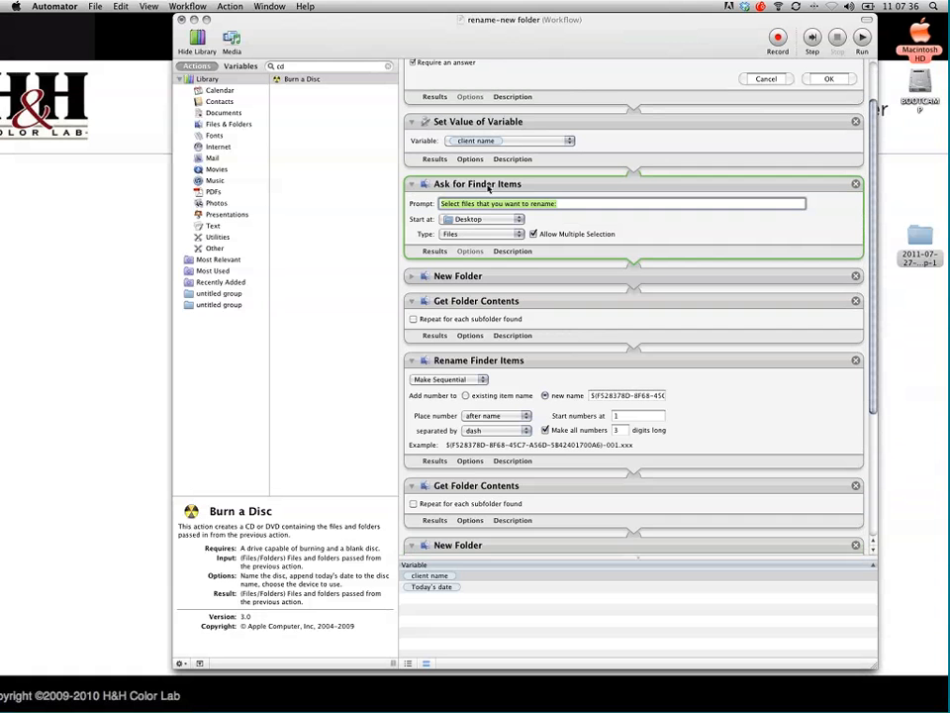
left_click(557, 204)
double_click(547, 204)
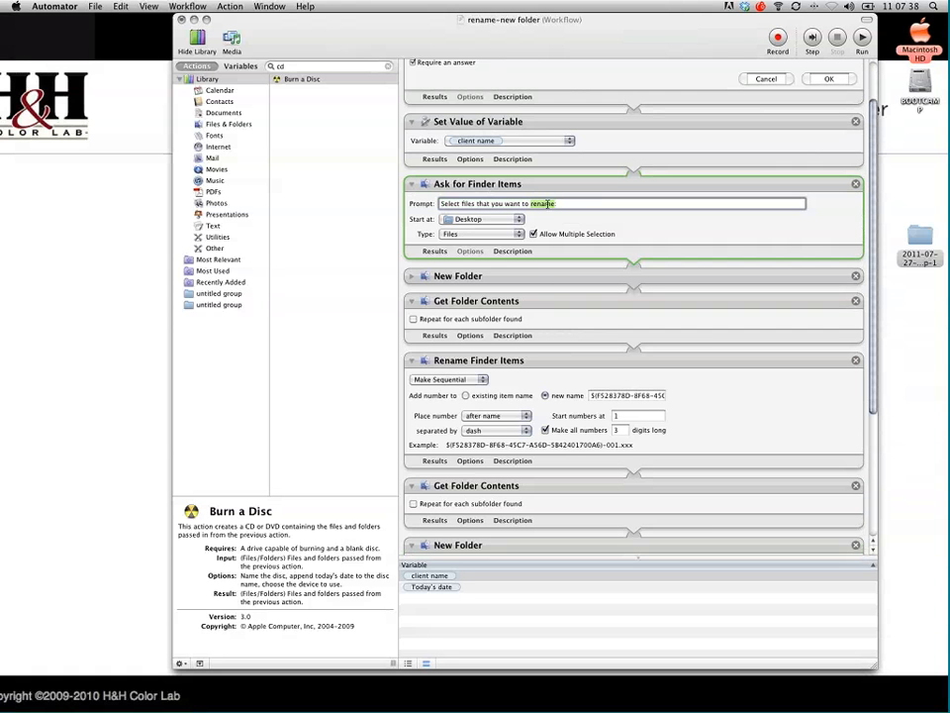
left_click_drag(546, 204, 465, 204)
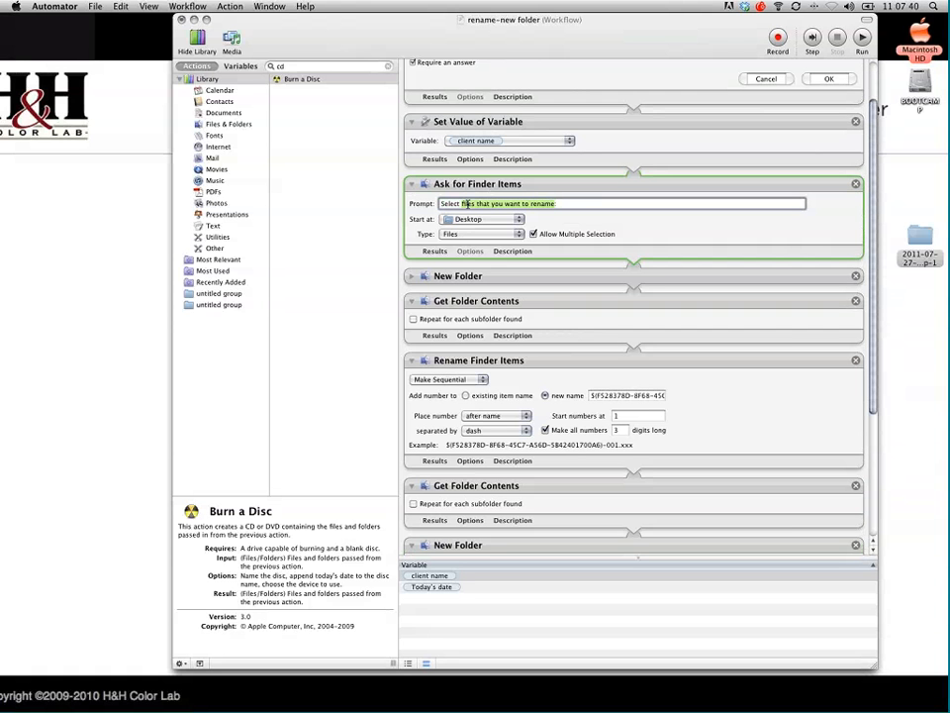
key("BackSpace")
type("files")
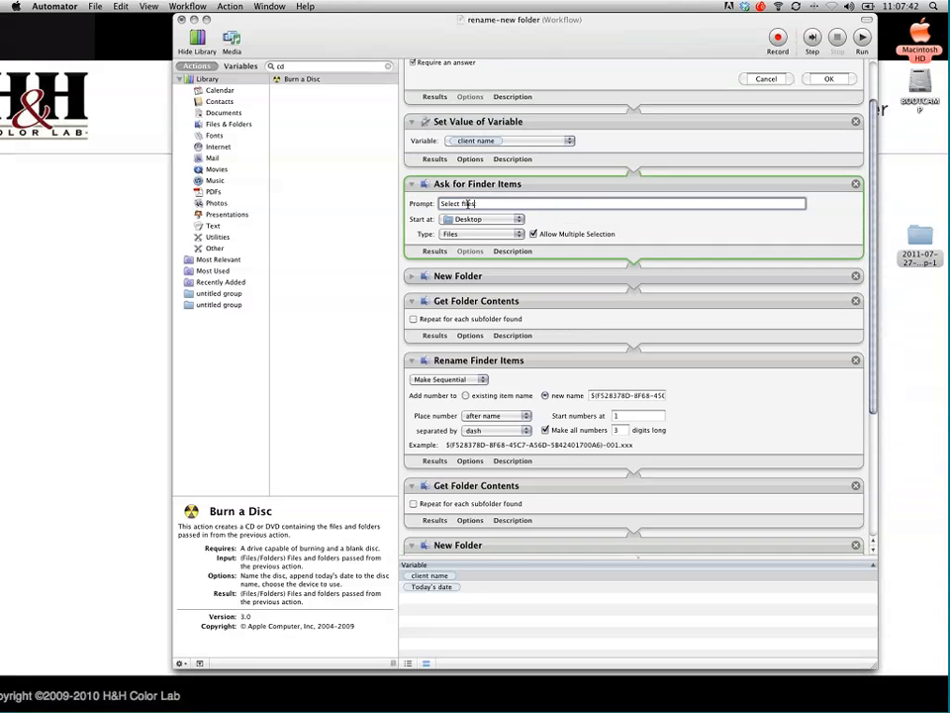
type(" that you want to download")
Set the Ask for Finder Items starting location to the CANON_DC memory card
left_click(498, 218)
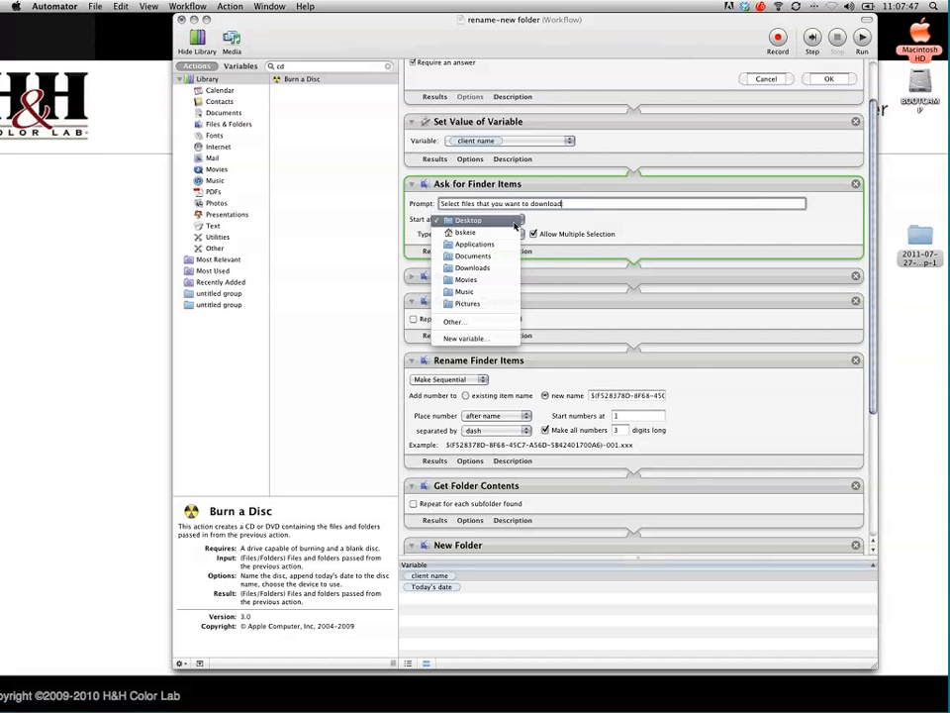
left_click(484, 321)
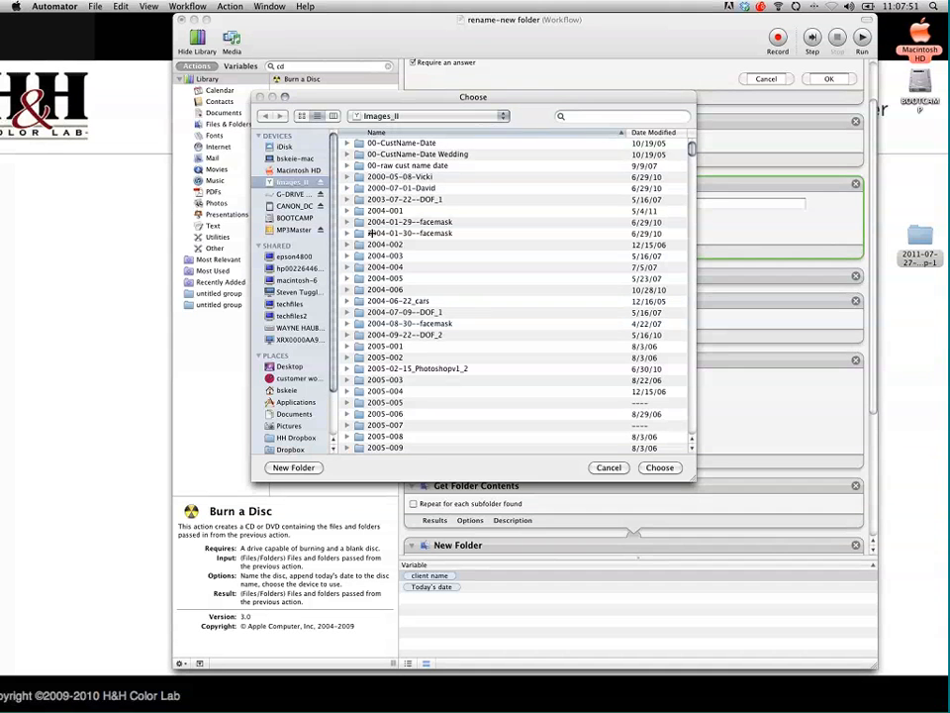
left_click(294, 205)
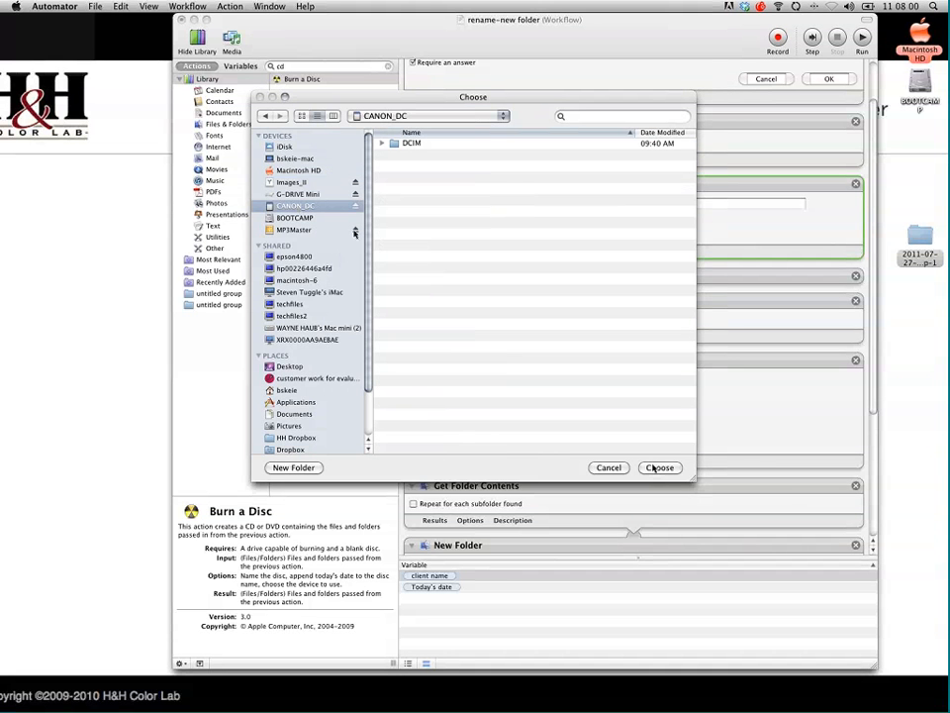
key("Return")
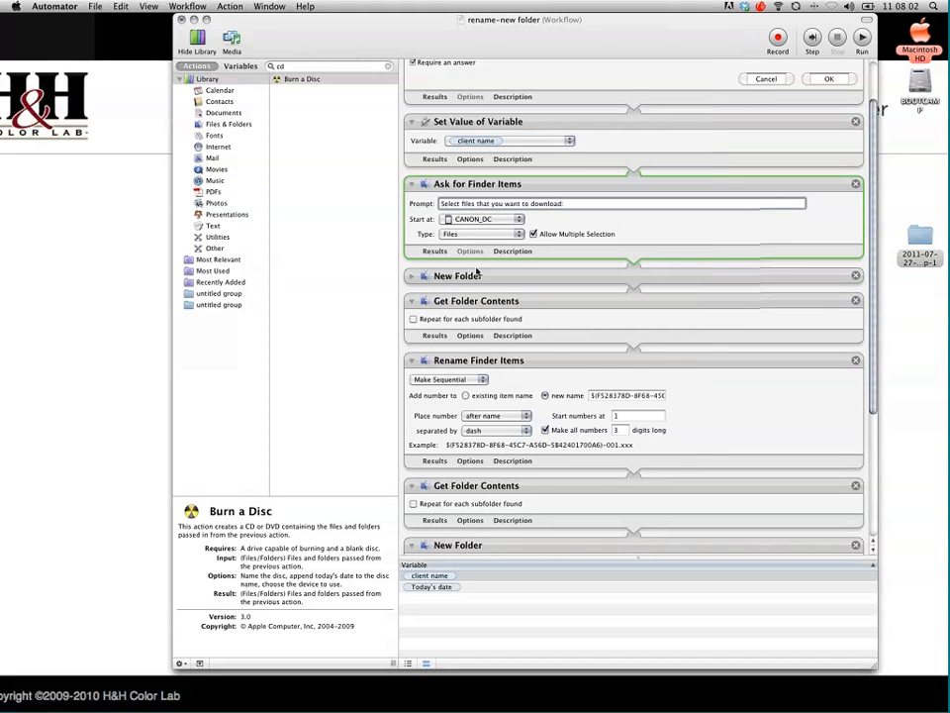
Expand the first New Folder action and review the settings of the remaining actions through Burn a Disc
scroll(436, 243, "down", 3)
left_click(414, 248)
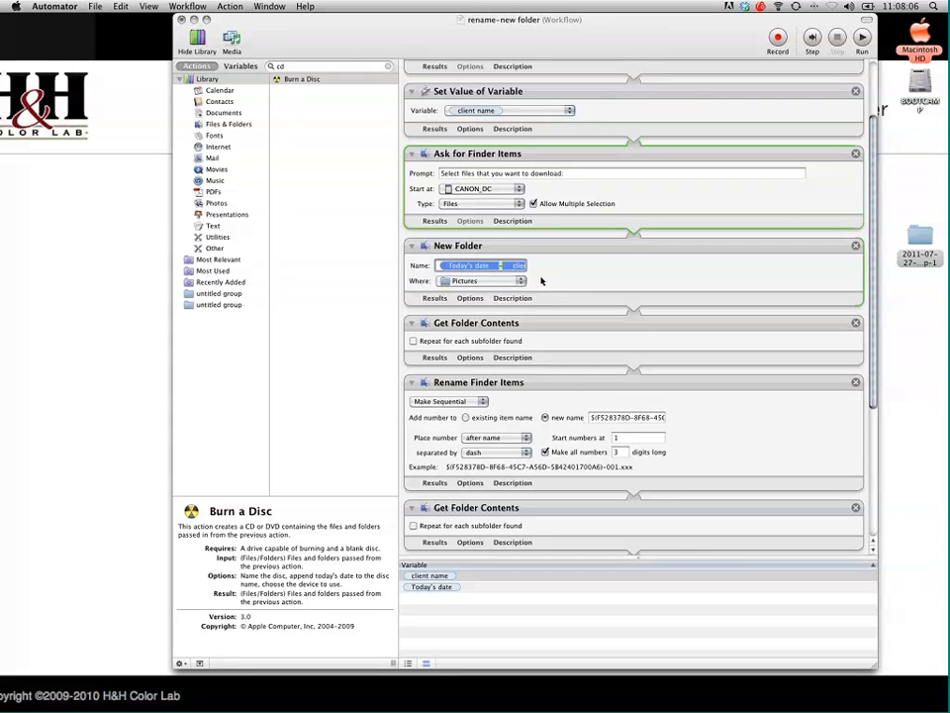
left_click(510, 290)
scroll(517, 313, "down", 5)
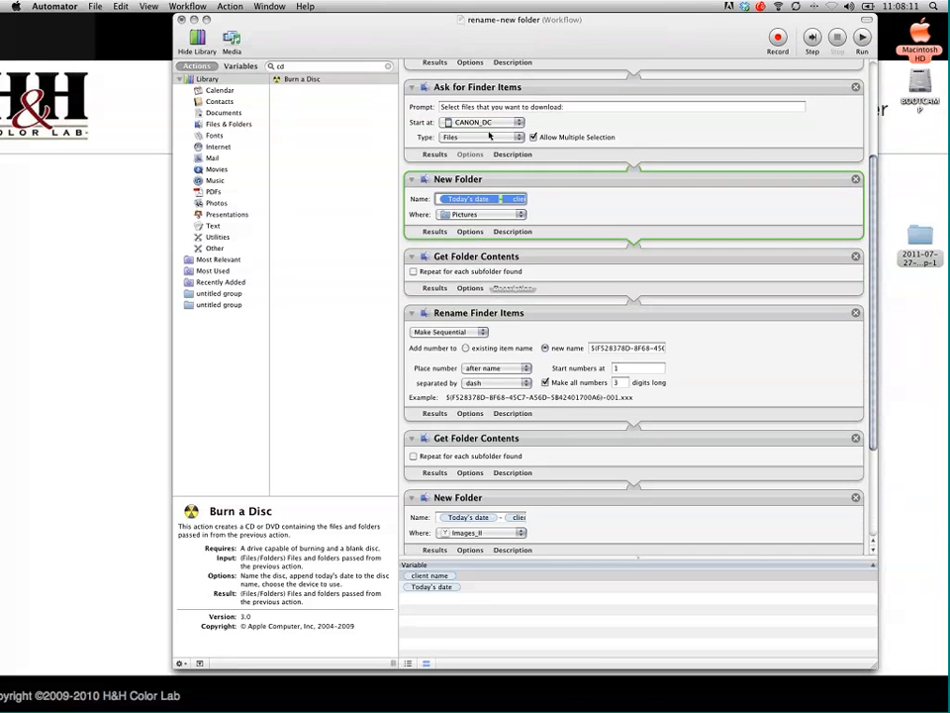
scroll(568, 295, "down", 5)
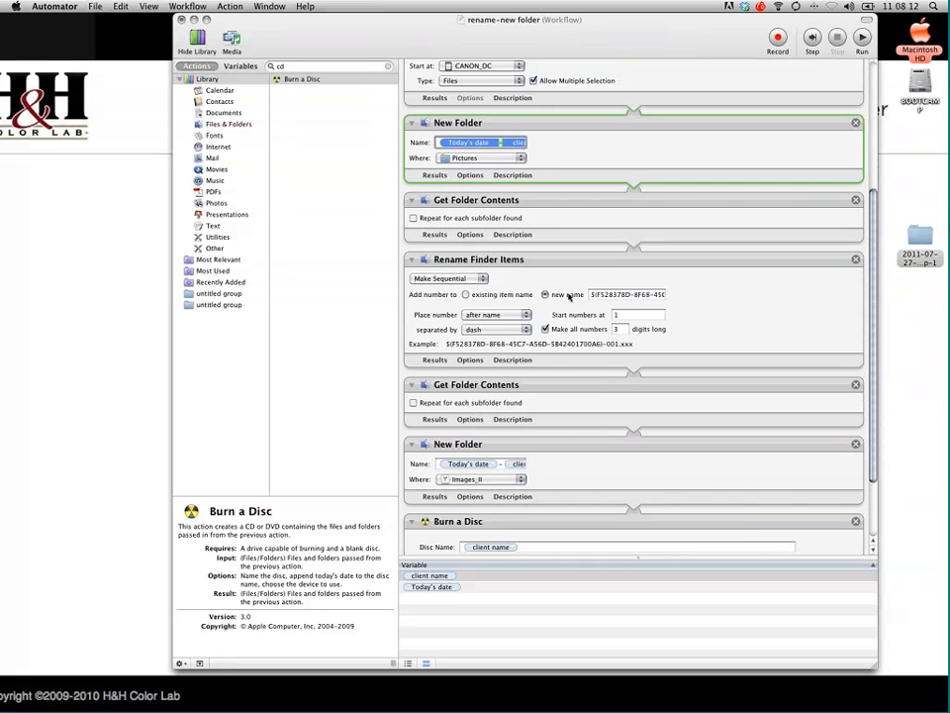
scroll(569, 295, "down", 5)
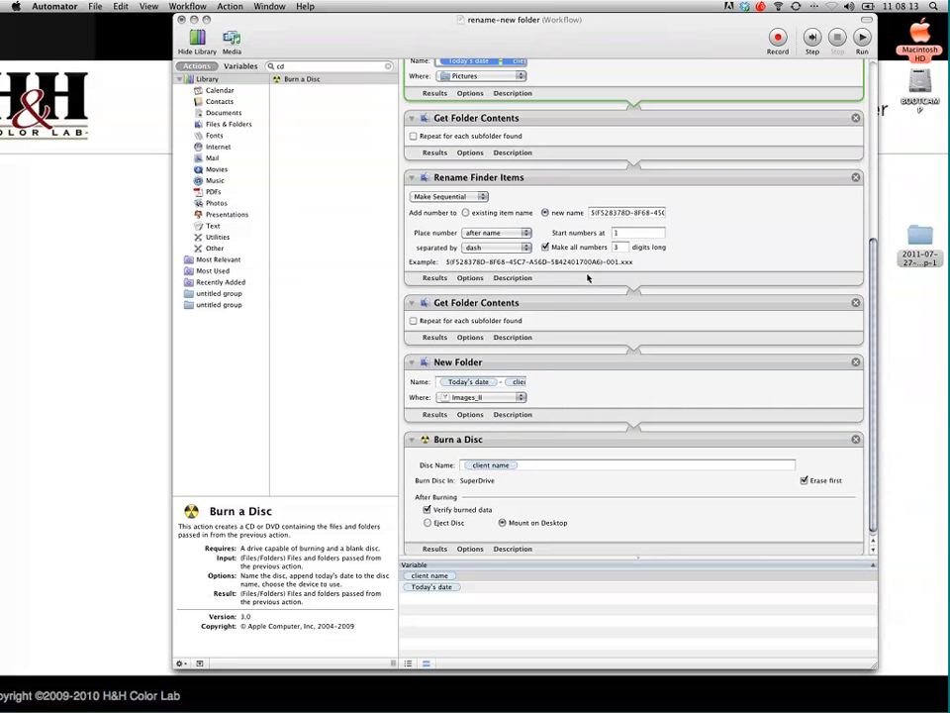
scroll(554, 327, "down", 1)
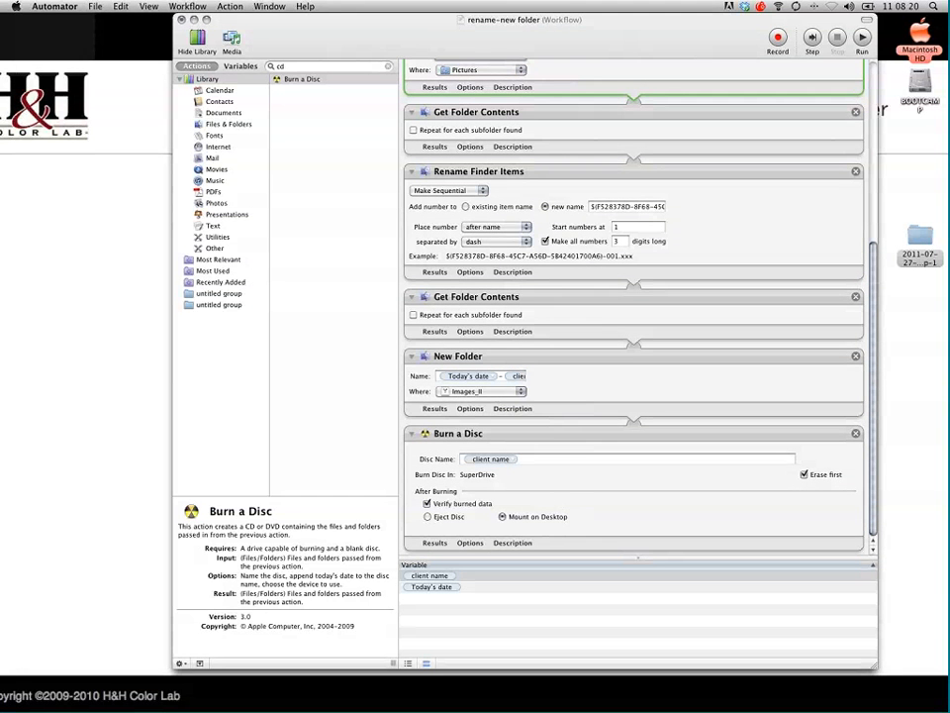
Save a copy of the workflow to the Desktop as "Download-burn" in Workflow format
left_click(95, 7)
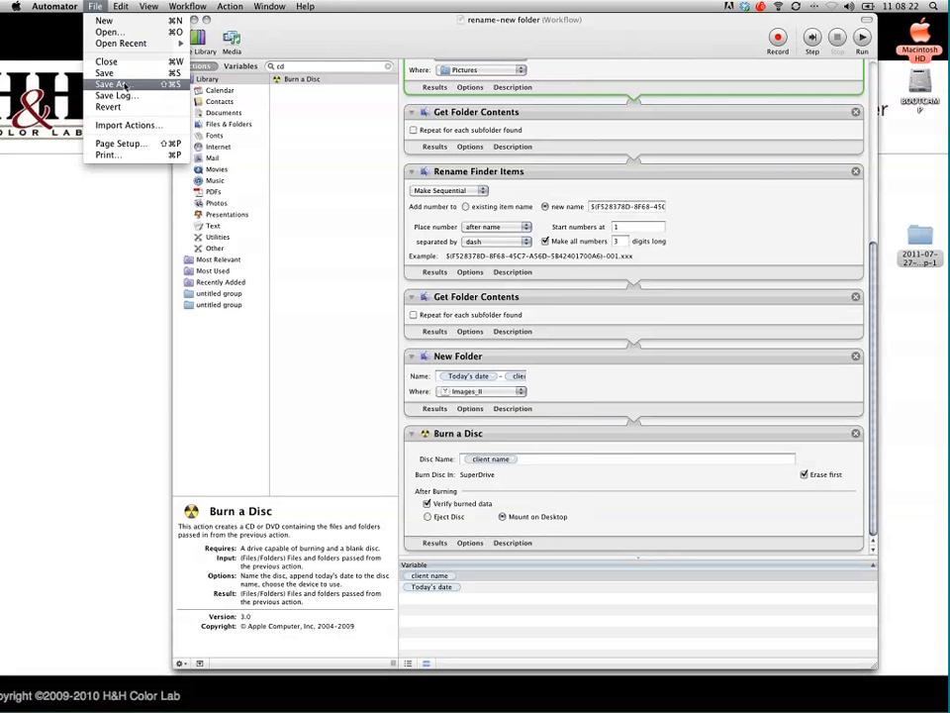
left_click(124, 85)
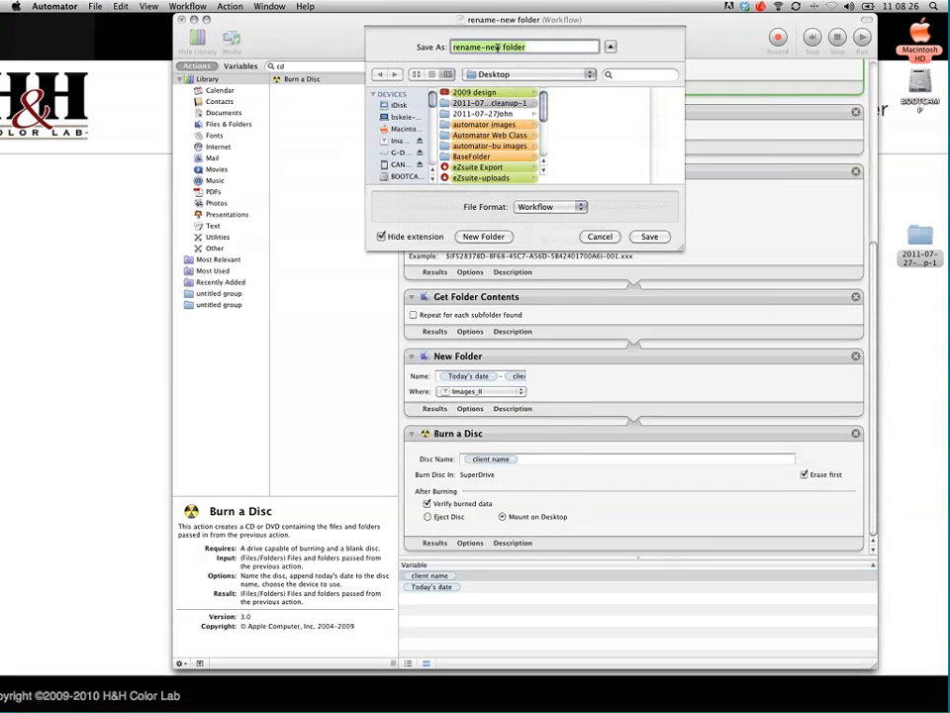
type("Download")
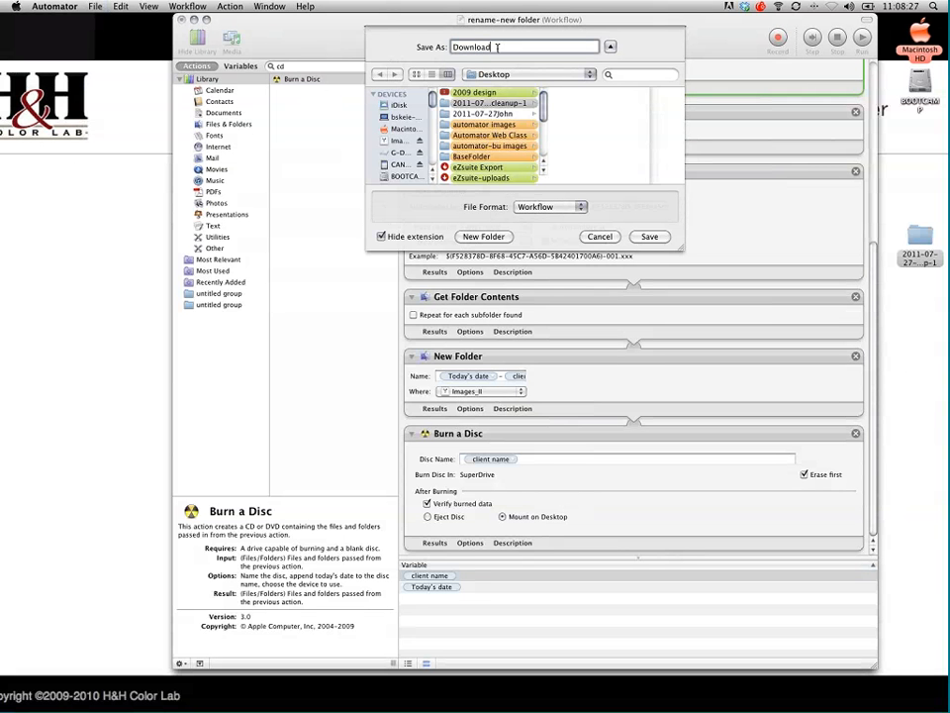
type("-burn")
left_click(648, 236)
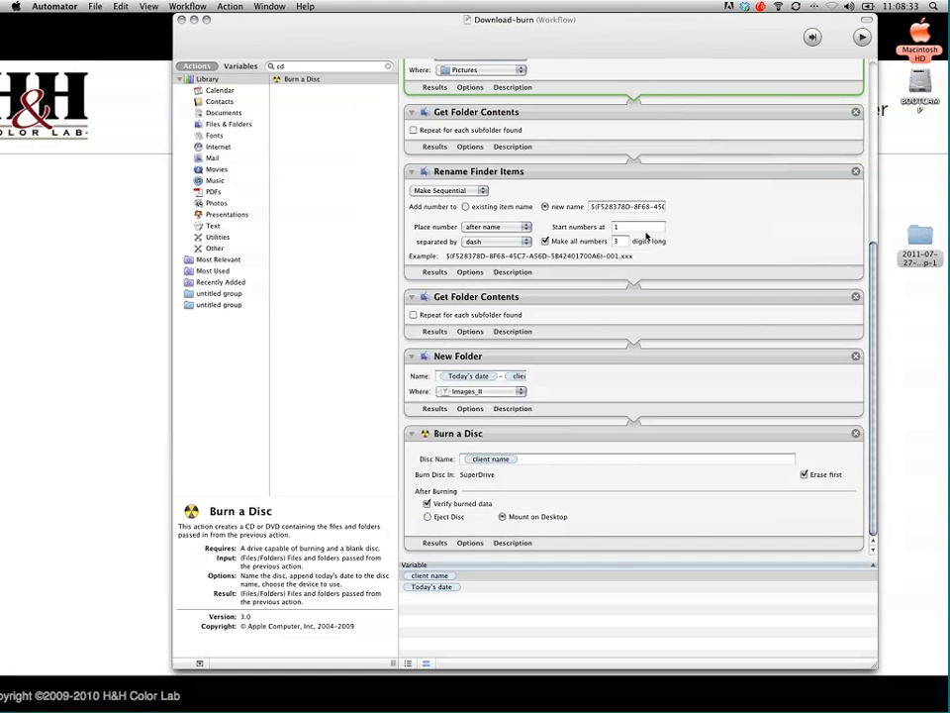
Save another copy of the workflow to the Desktop as "Download-burn" with the file format set to Application
key("super+shift+s")
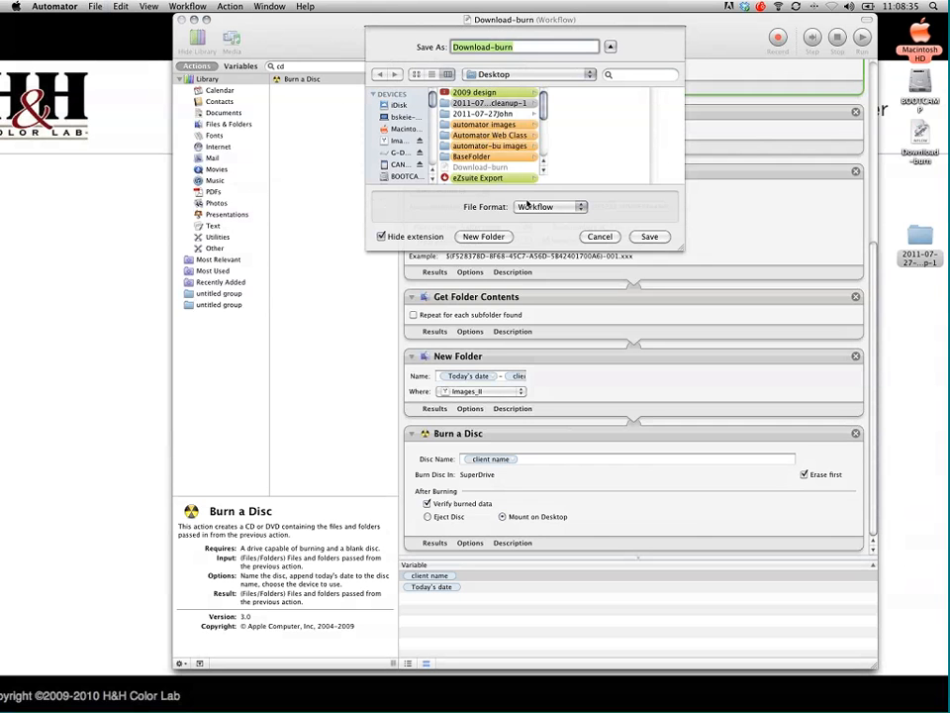
left_click(534, 207)
left_click(534, 219)
key("Return")
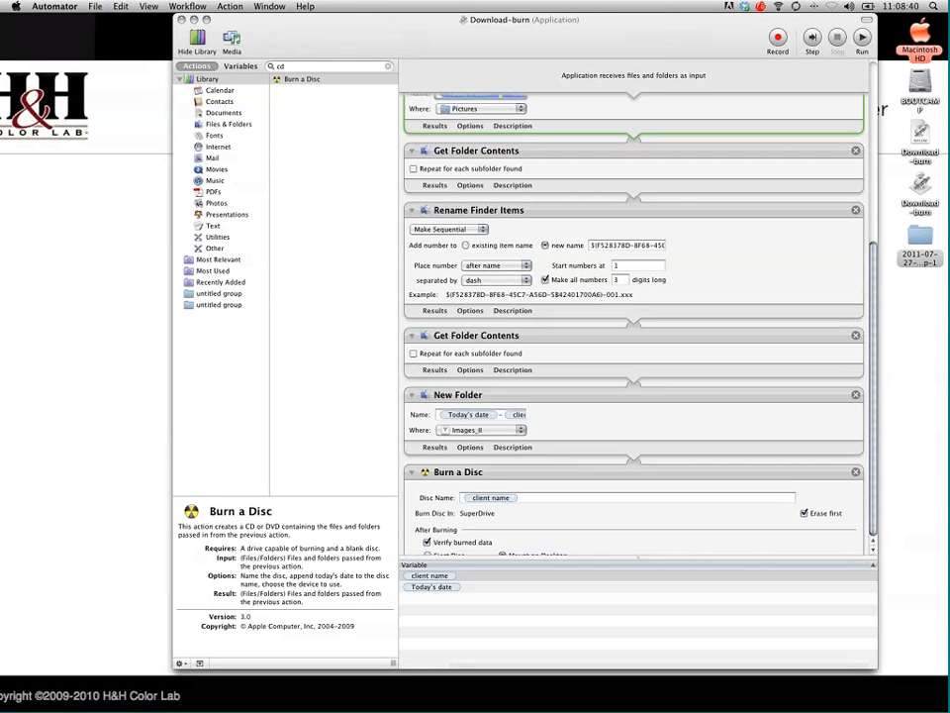
Reveal the desktop and line up the rename and Download-burn workflow files in one row, with rename-new folder beside the other rename applications
left_click_drag(403, 40, 377, 40)
key("F11")
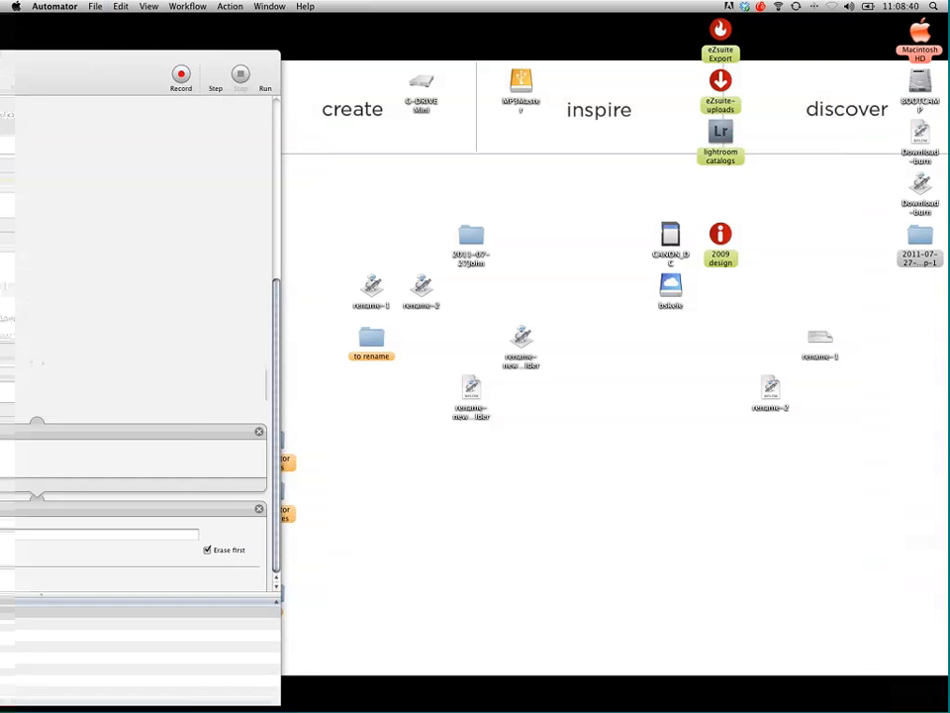
mouse_move(919, 135)
left_mouse_down()
mouse_move(460, 433)
mouse_move(481, 438)
left_mouse_up()
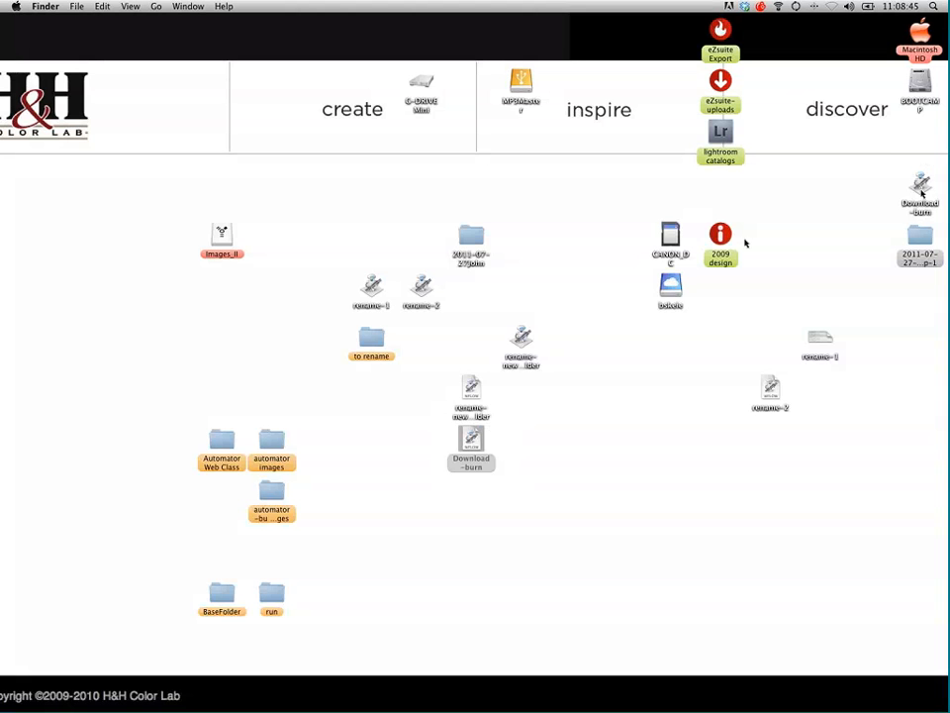
mouse_move(919, 189)
left_mouse_down()
mouse_move(600, 416)
mouse_move(550, 411)
left_mouse_up()
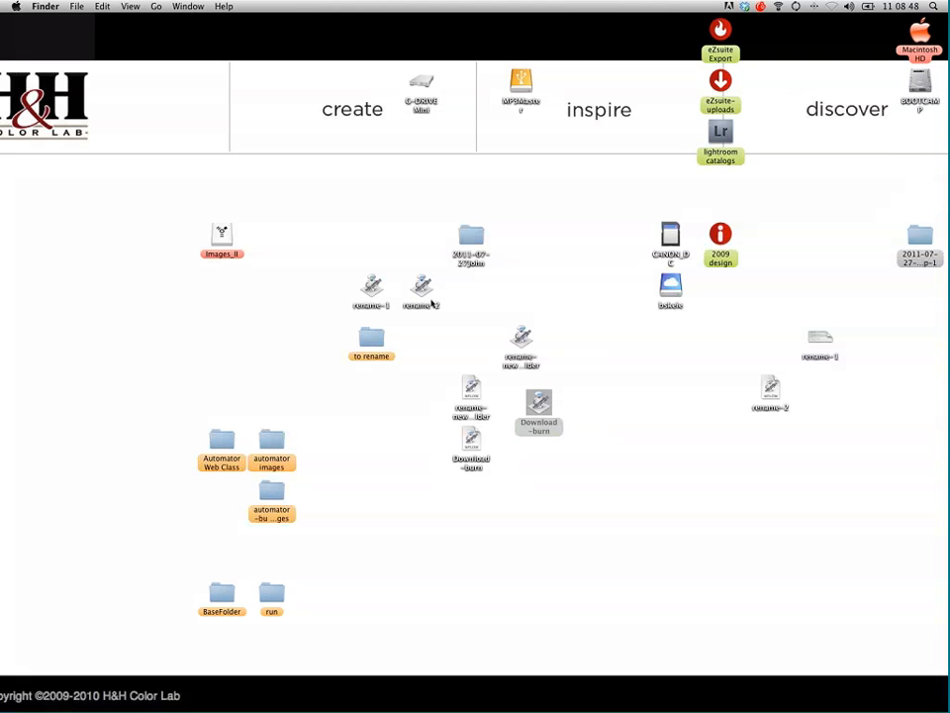
mouse_move(522, 342)
left_mouse_down()
mouse_move(488, 321)
mouse_move(471, 289)
left_mouse_up()
left_click_drag(475, 392, 433, 441)
left_click_drag(771, 391, 388, 446)
left_click_drag(529, 409, 628, 358)
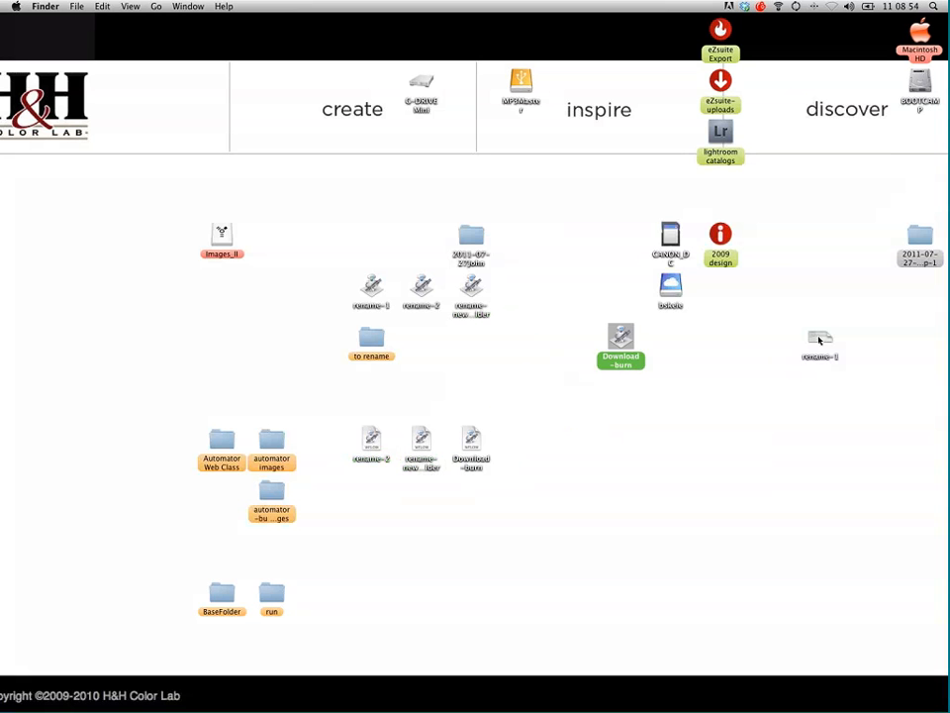
mouse_move(819, 340)
left_mouse_down()
mouse_move(703, 377)
mouse_move(327, 444)
left_mouse_up()
left_click(637, 333)
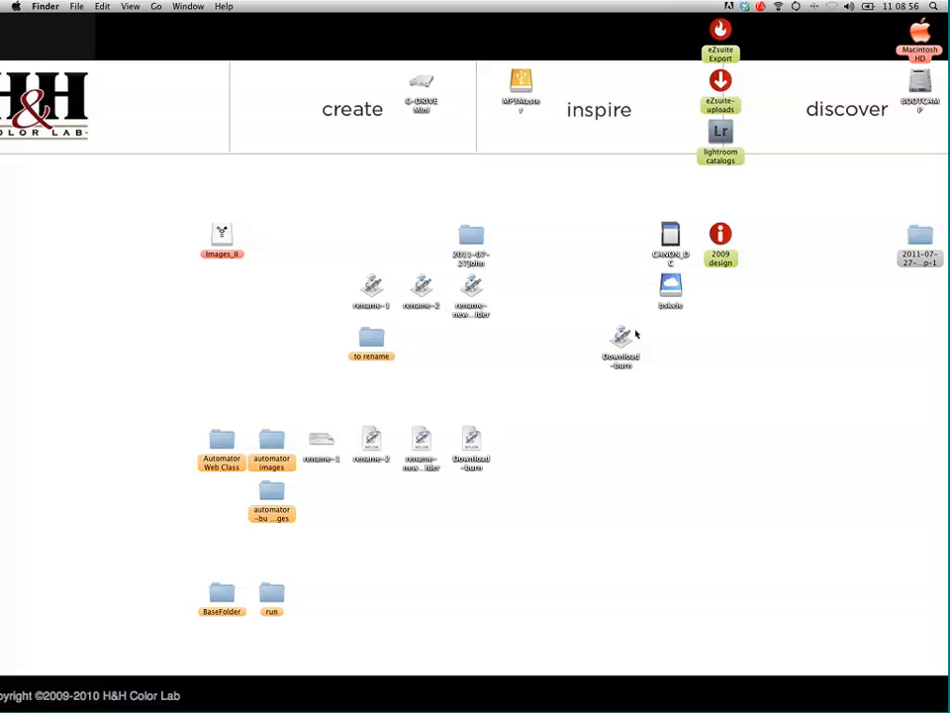
Run the Download-burn application from the desktop and enter the client's name at its prompt
double_click(621, 336)
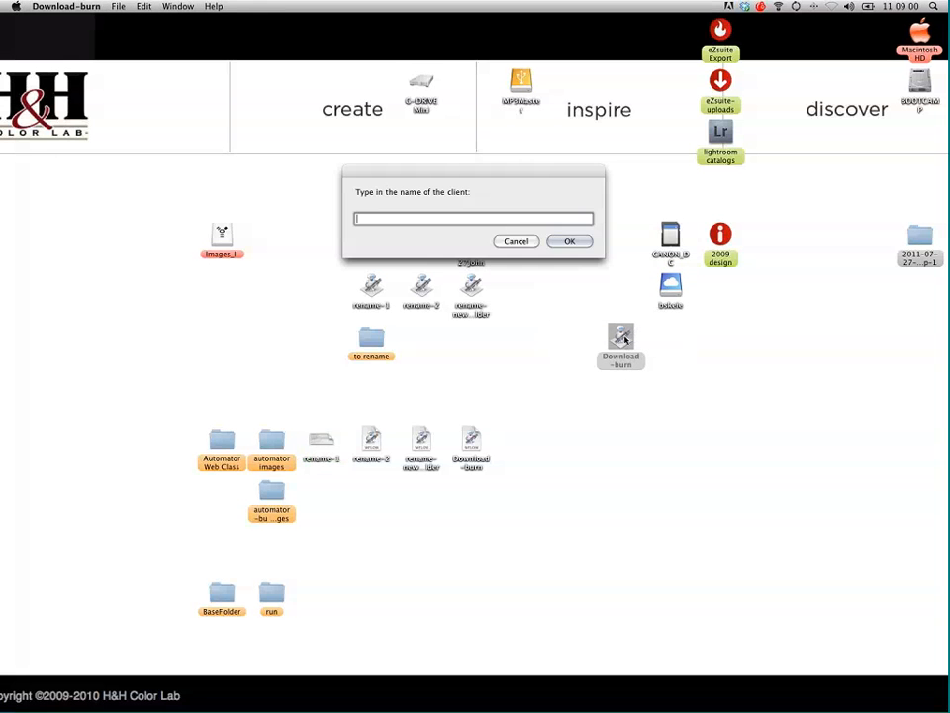
type("Tim")
left_click(579, 245)
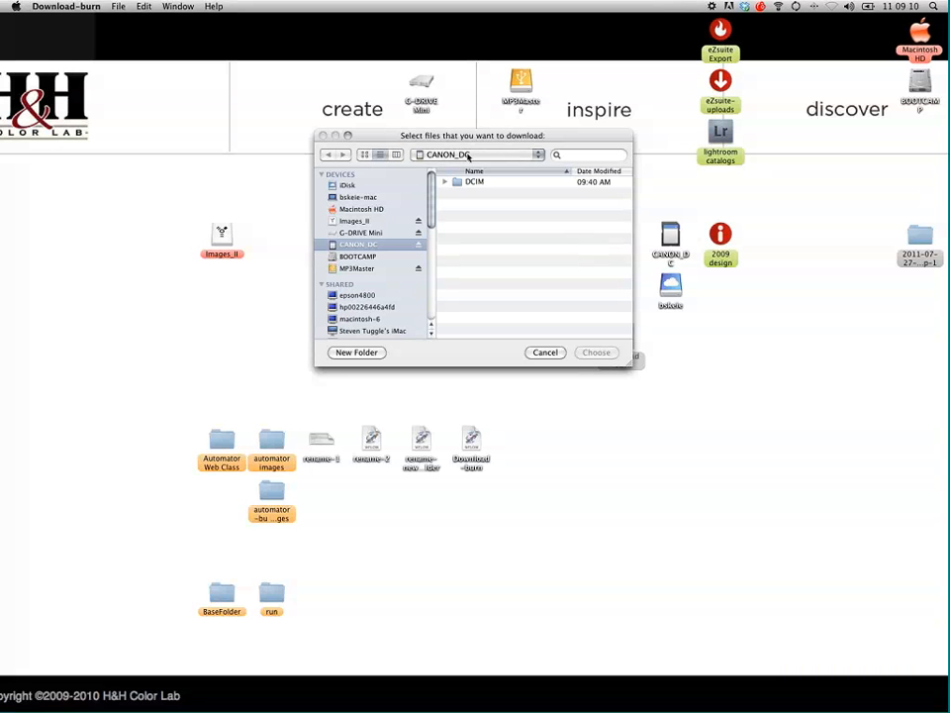
Choose all five JPG files in the card's DCIM/728CANON folder for download, and cancel the request for a blank disc
double_click(474, 182)
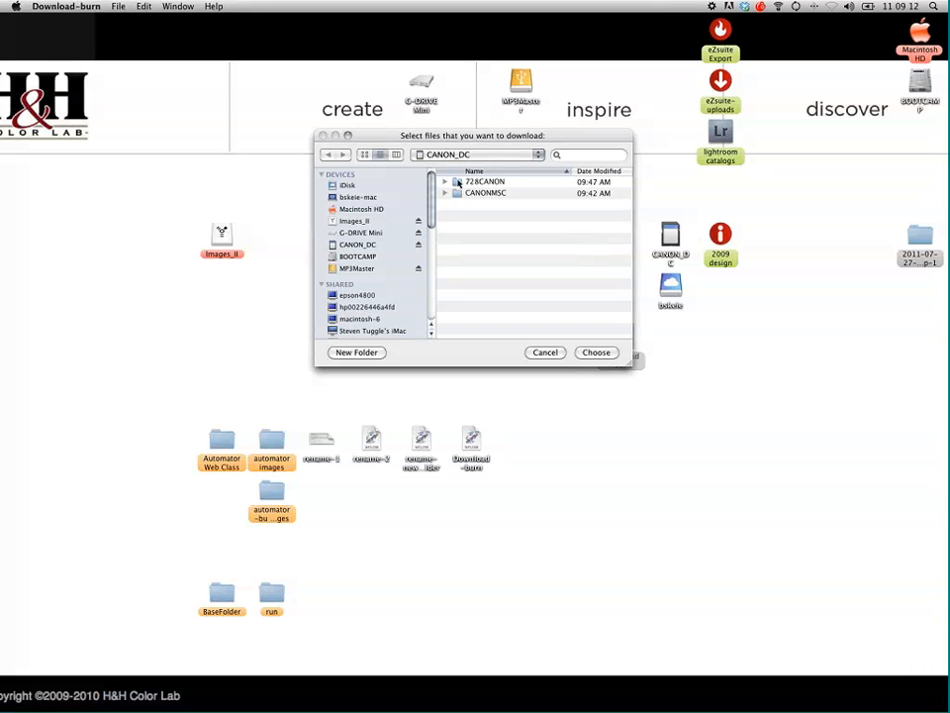
double_click(461, 182)
left_click(458, 183)
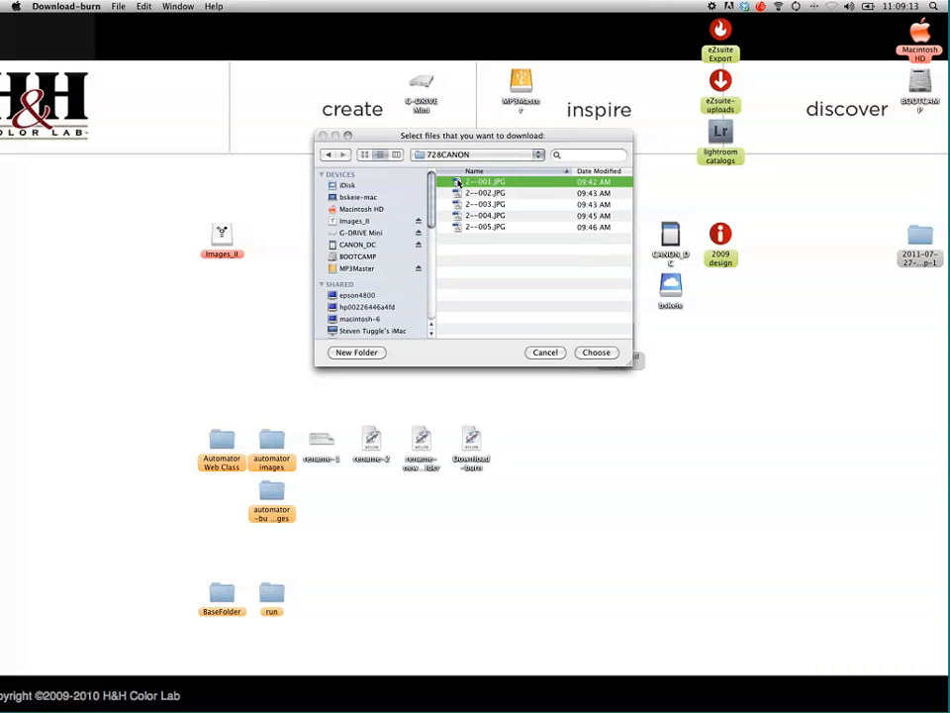
left_click(470, 226, "shift")
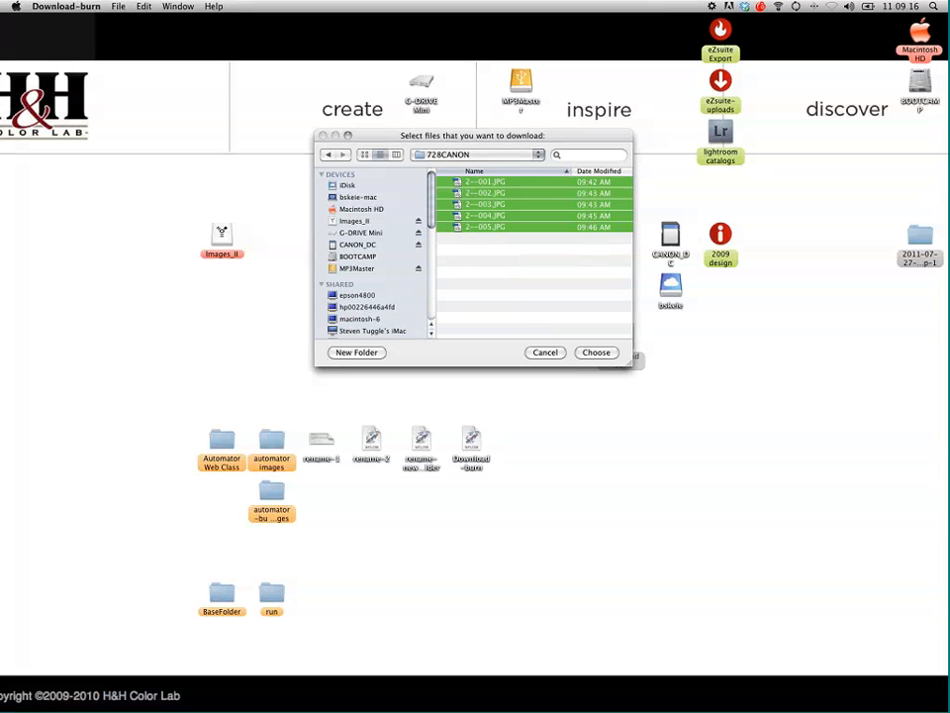
left_click(596, 353)
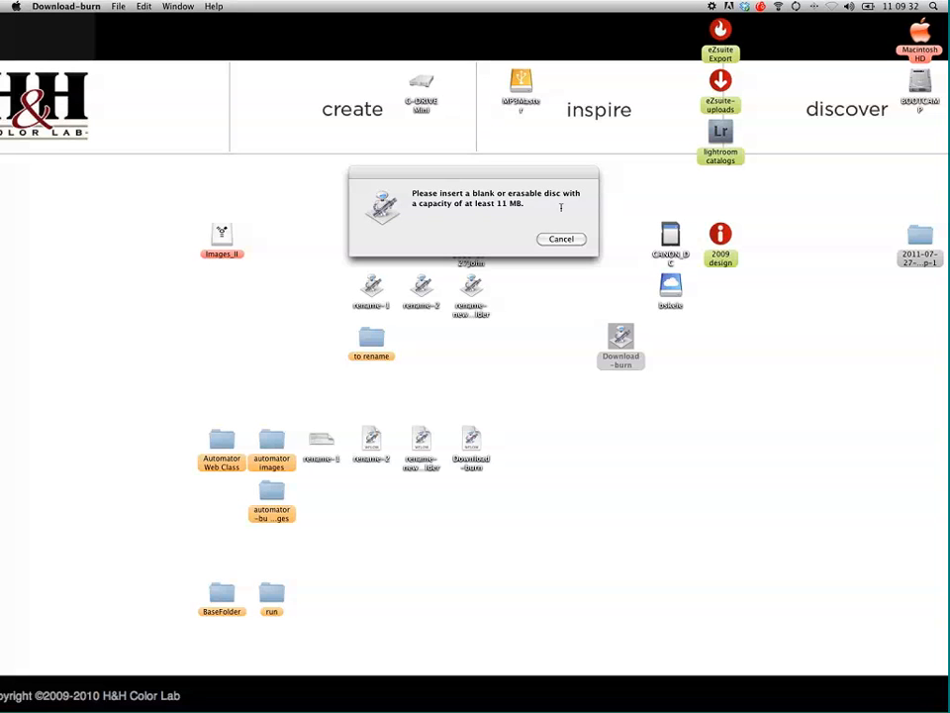
left_click(558, 240)
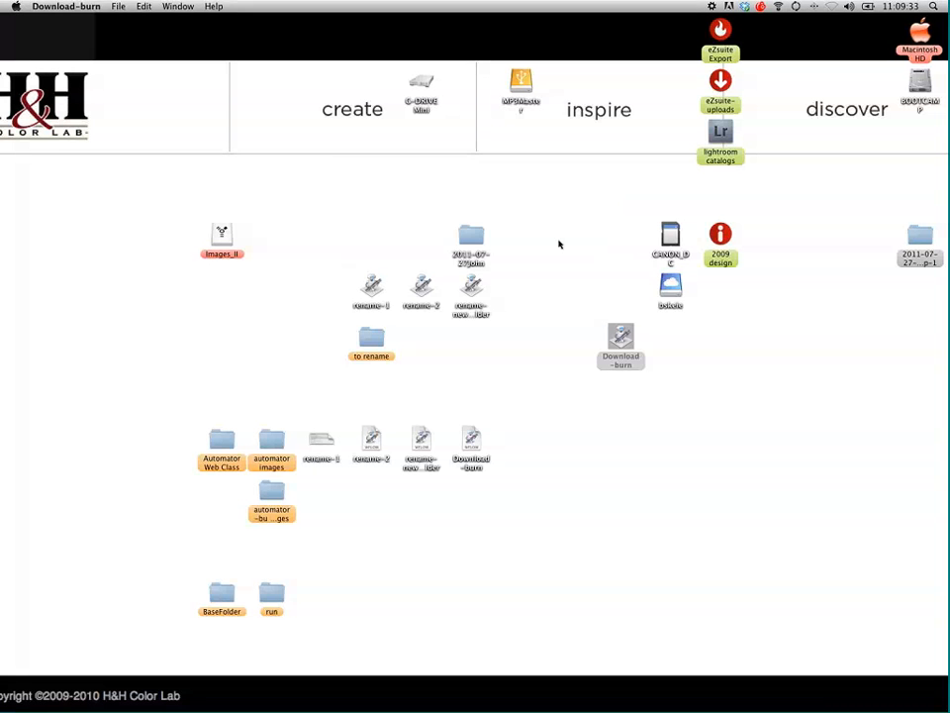
left_click(549, 174)
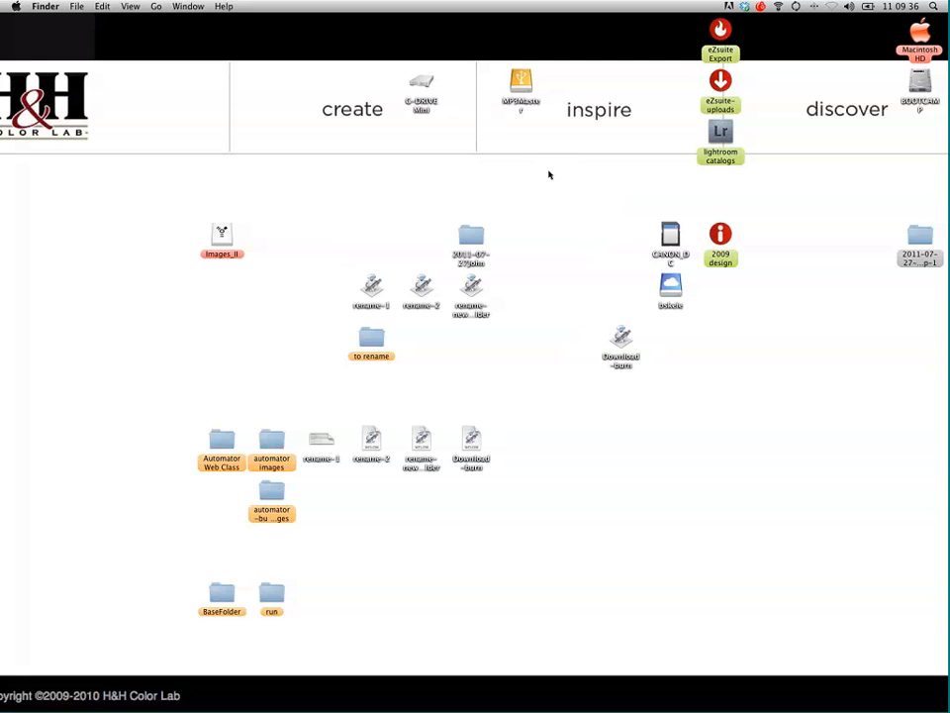
Open the Images_II drive and expand the new dated client folder to check the backed-up, renamed images
double_click(228, 246)
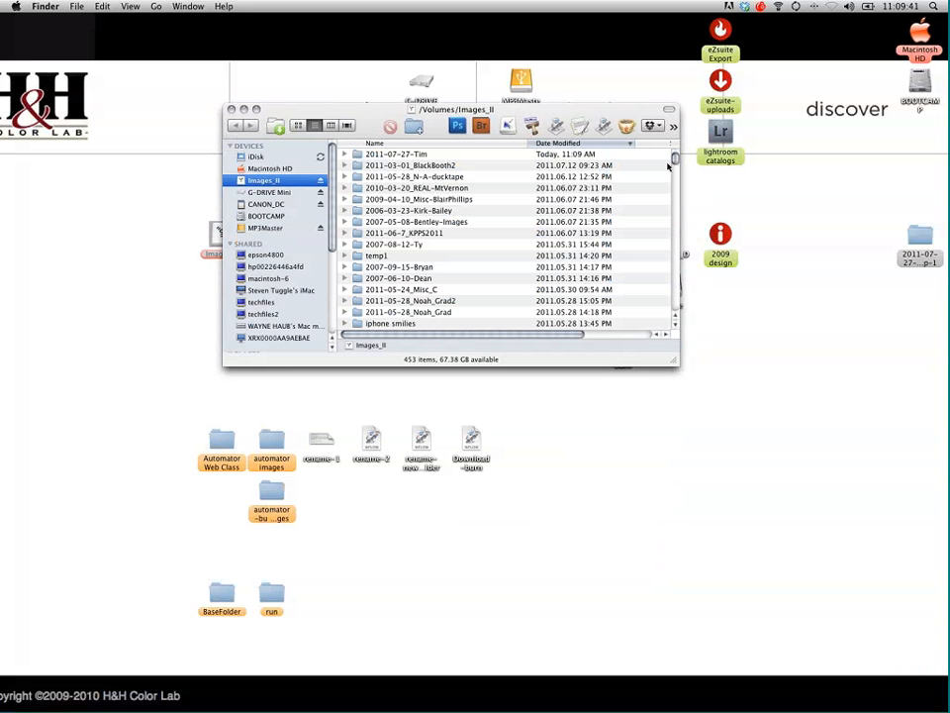
left_click_drag(673, 161, 669, 203)
left_click(423, 156)
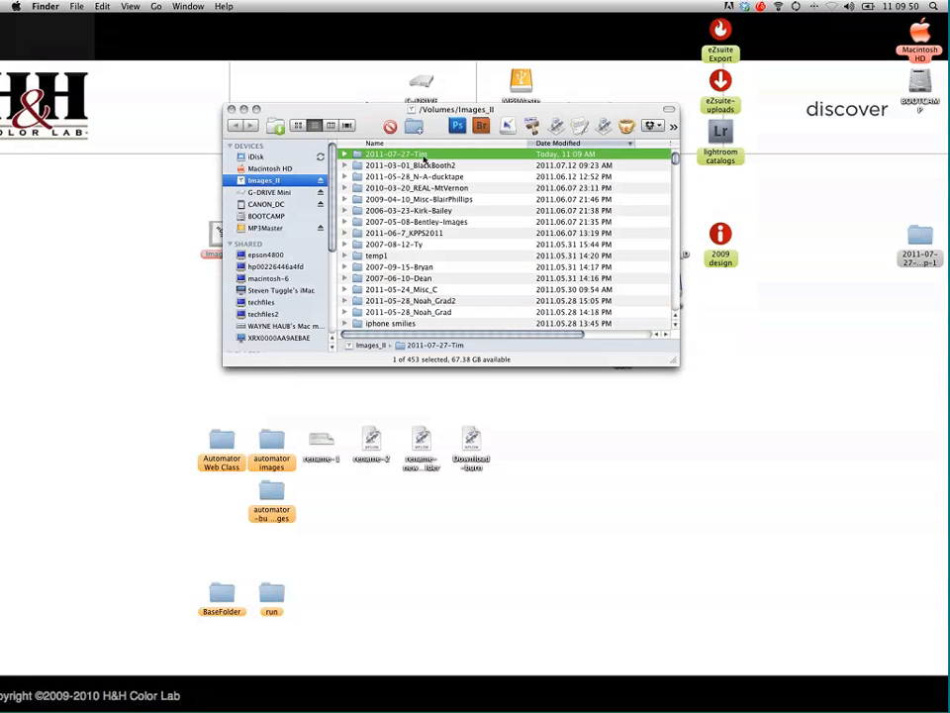
left_click(344, 156)
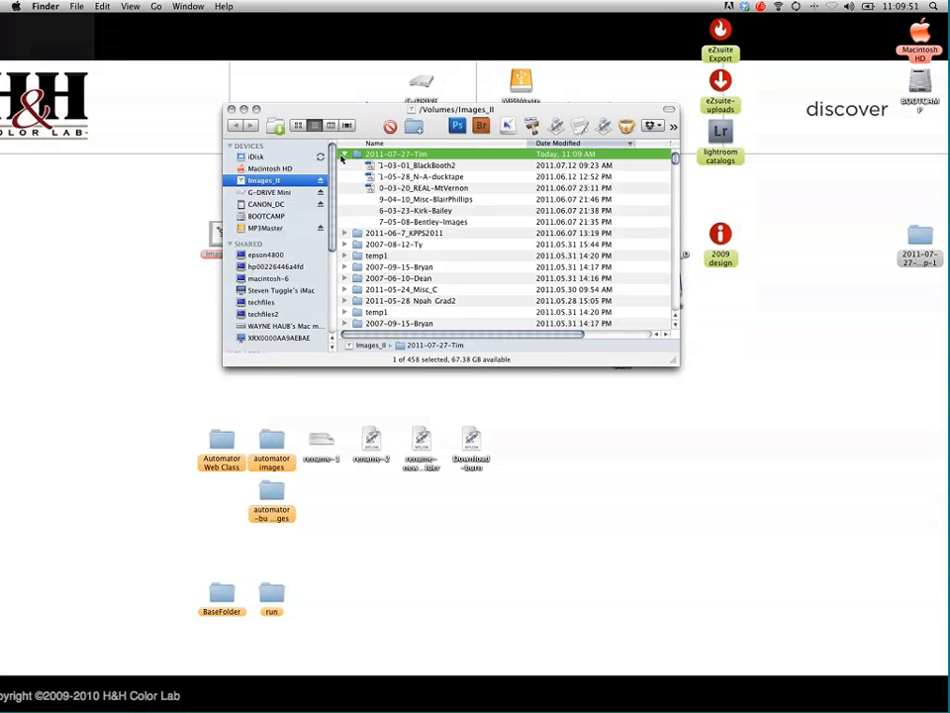
key("Down")
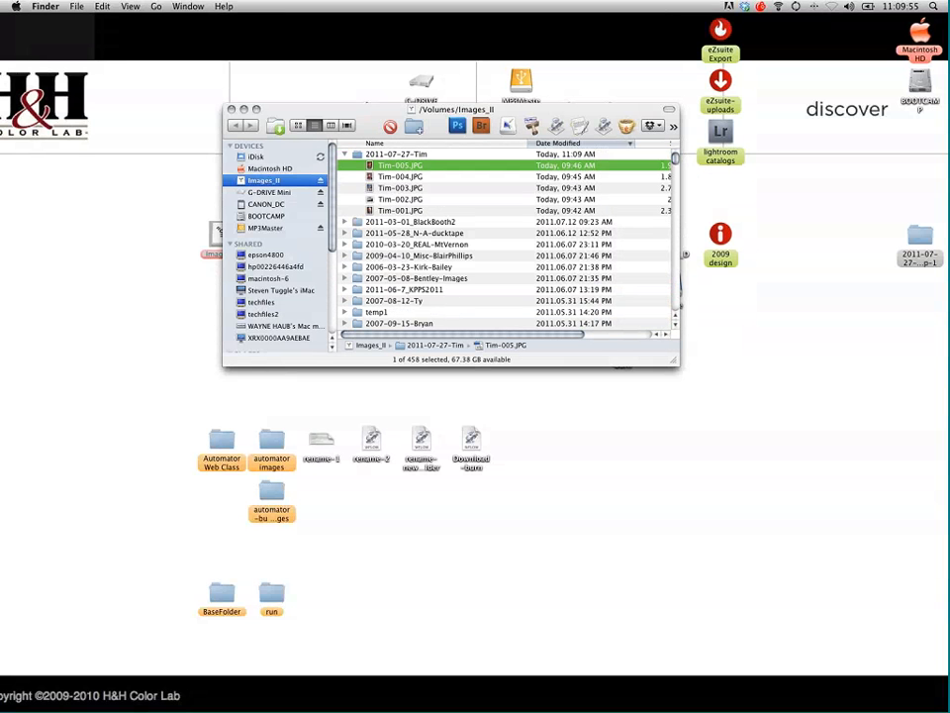
Check the renamed images in the dated client folder inside Pictures, then close both Finder windows
left_click_drag(327, 109, 456, 89)
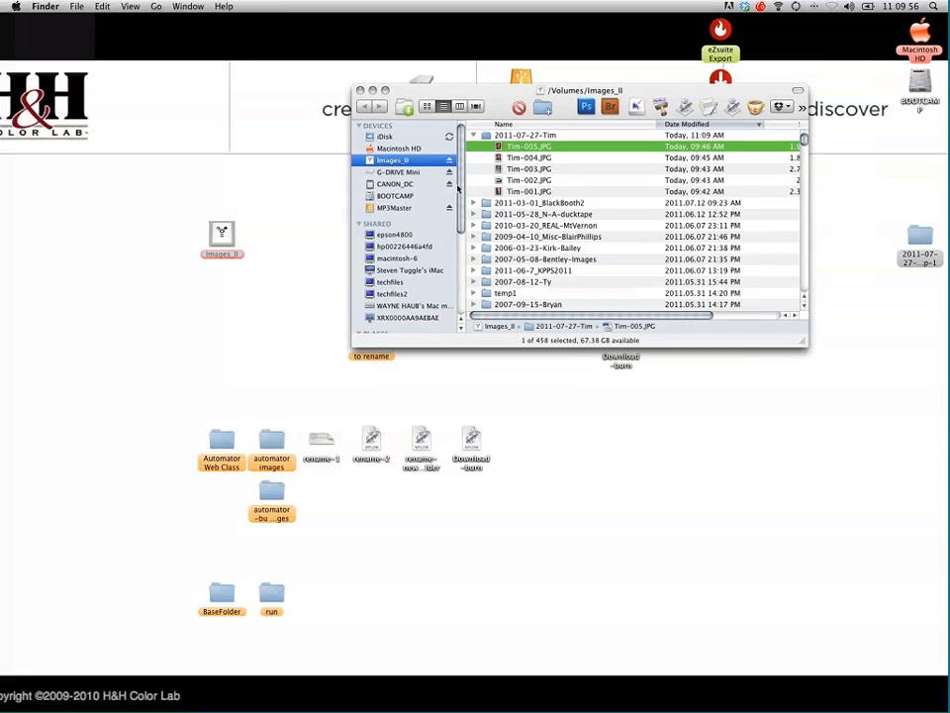
scroll(457, 210, "down", 3)
left_click_drag(457, 211, 460, 266)
left_click(399, 266, "super")
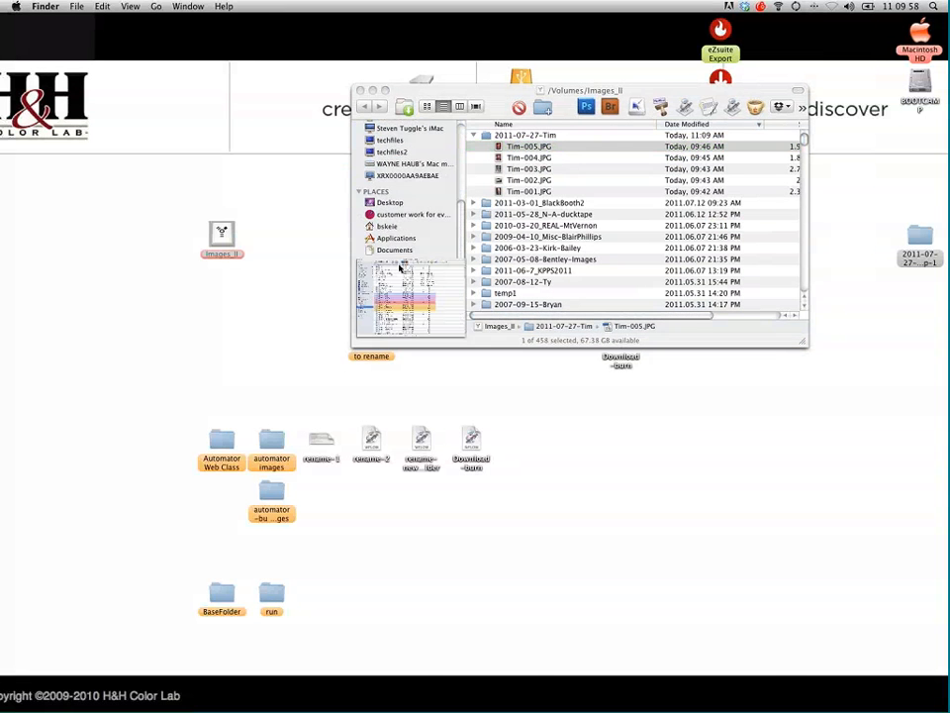
scroll(284, 344, "down", 1)
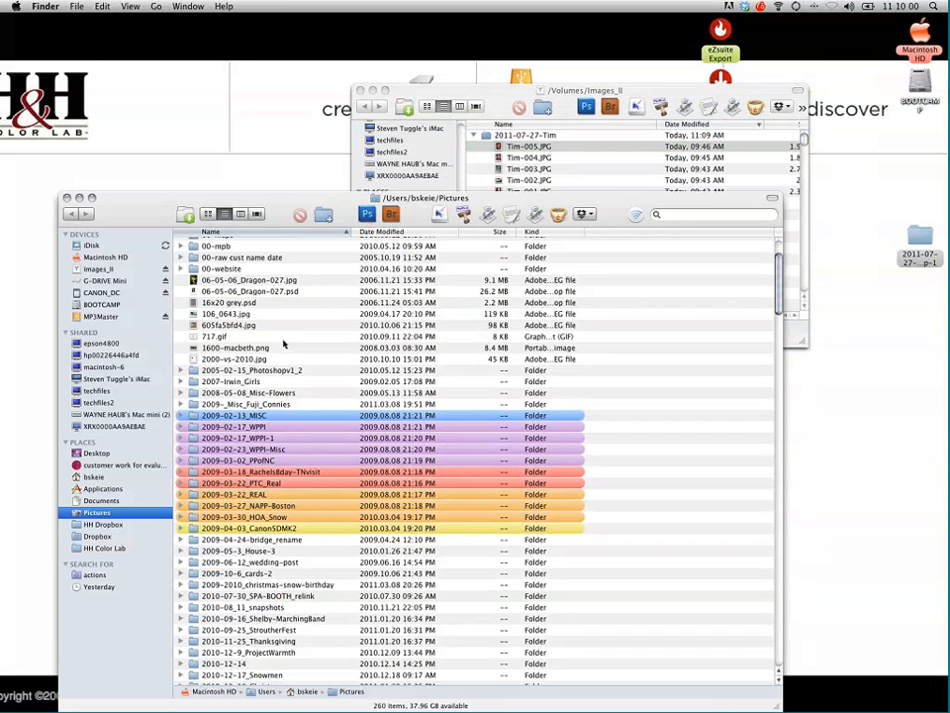
scroll(283, 344, "down", 10)
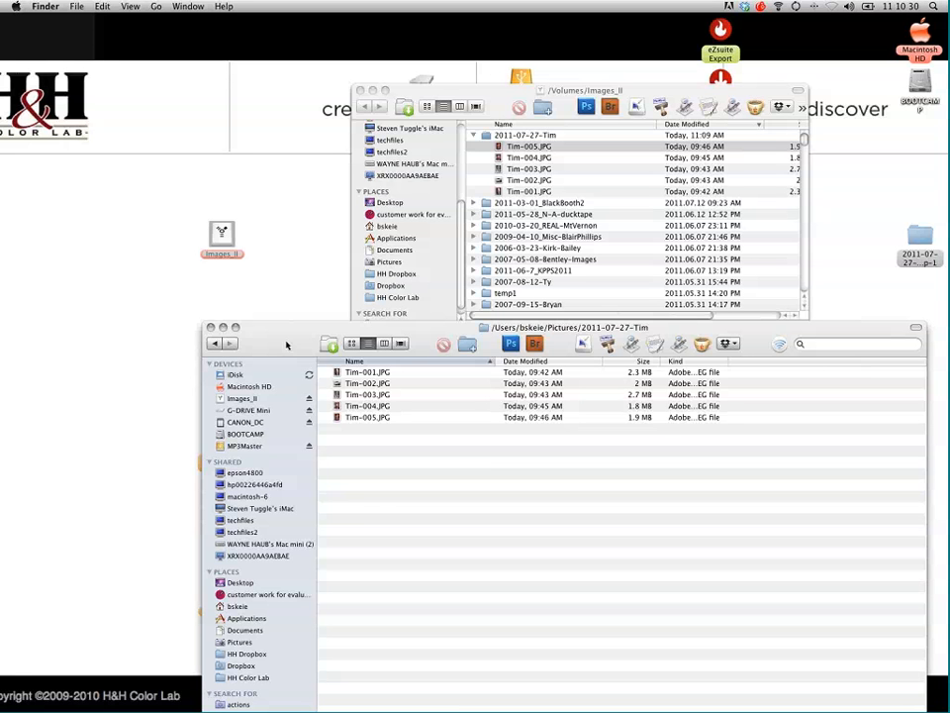
left_click(222, 327)
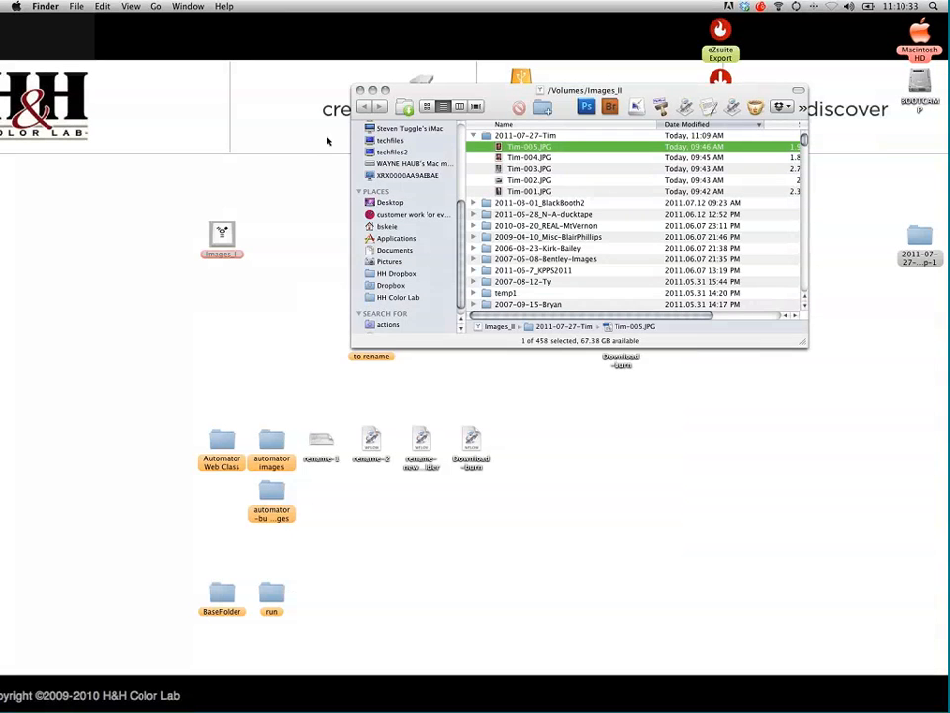
left_click(357, 93)
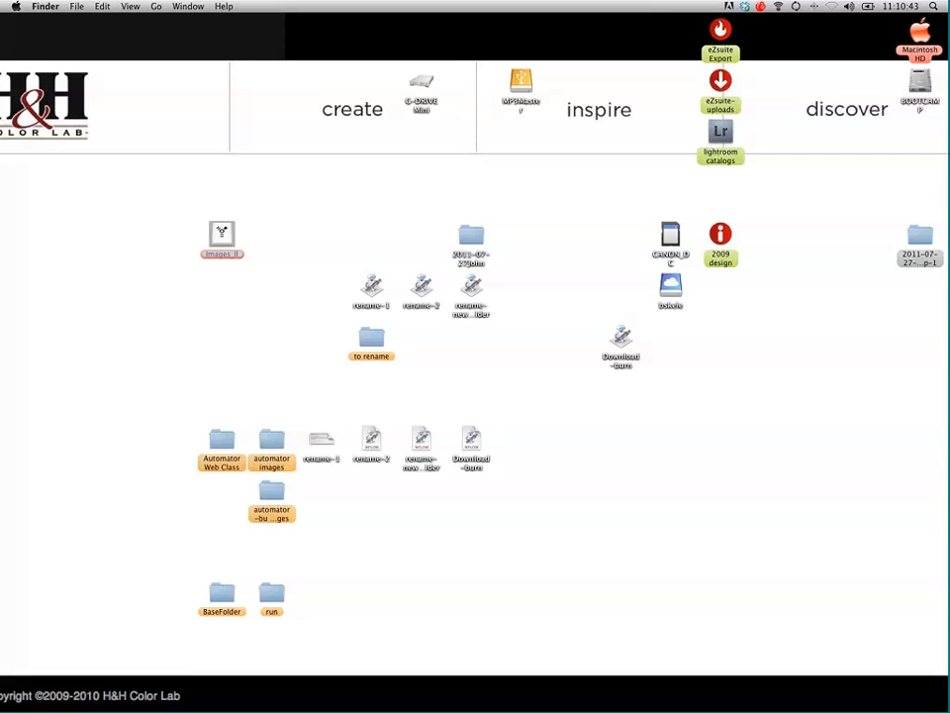
Move the Download-burn and rename-new folder workflow files side by side into the empty desktop area below the Download-burn application
mouse_move(0, 131)
left_mouse_down()
mouse_move(429, 148)
mouse_move(683, 93)
left_mouse_up()
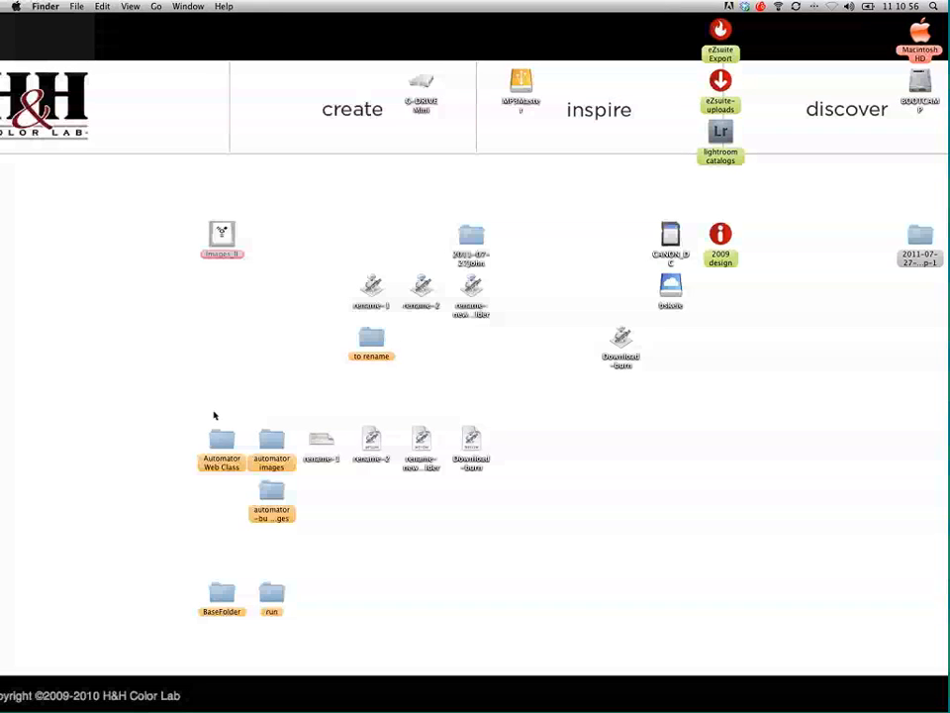
left_click_drag(471, 441, 687, 478)
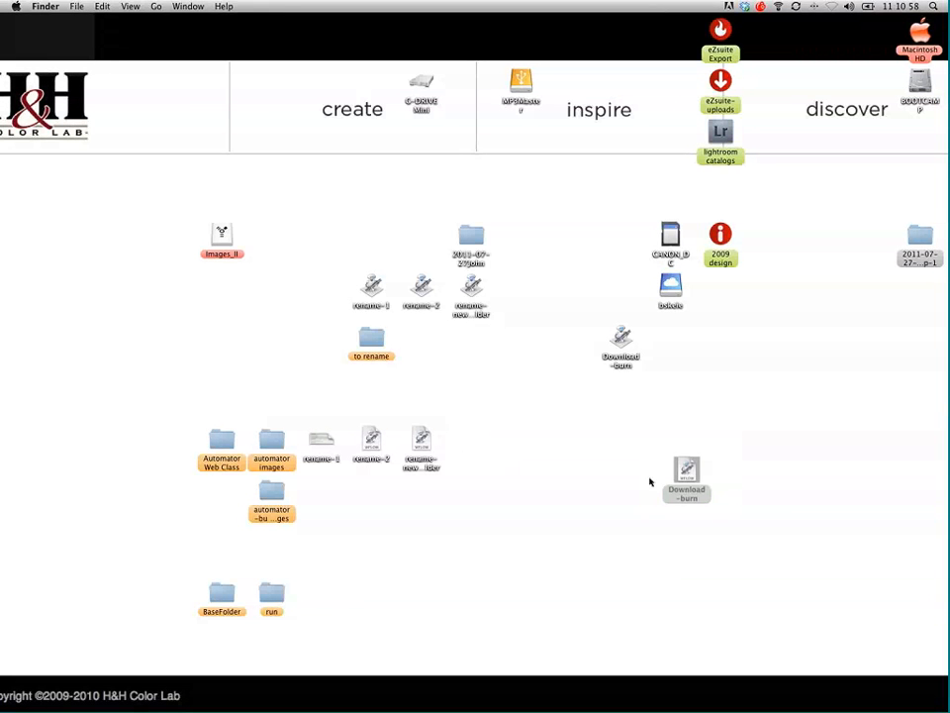
left_click(416, 487)
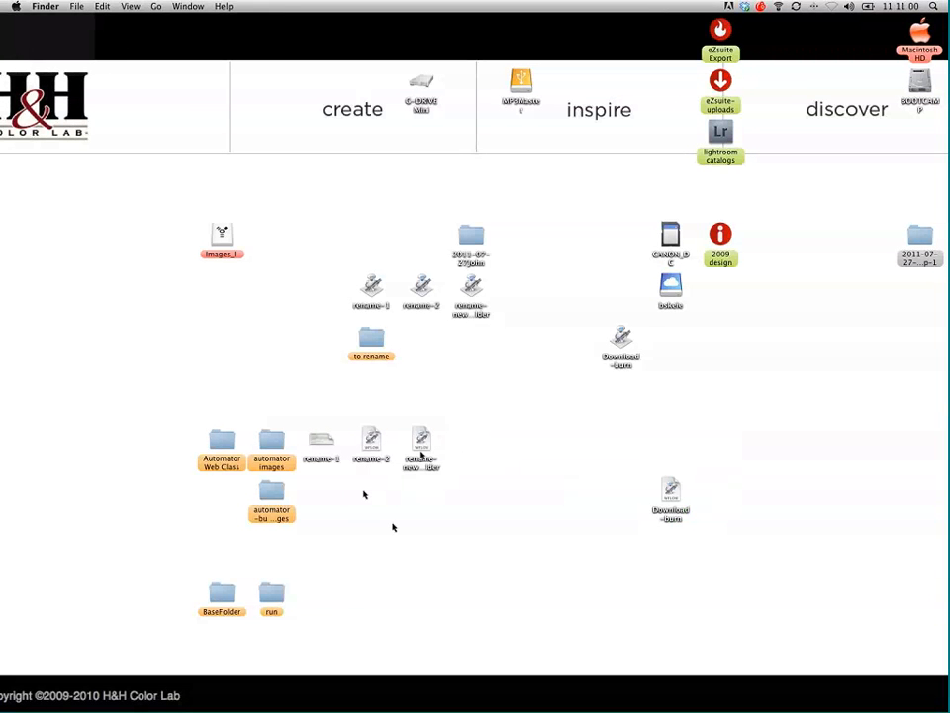
mouse_move(422, 441)
left_mouse_down()
mouse_move(607, 495)
mouse_move(601, 501)
mouse_move(702, 516)
left_mouse_up()
left_click(527, 458)
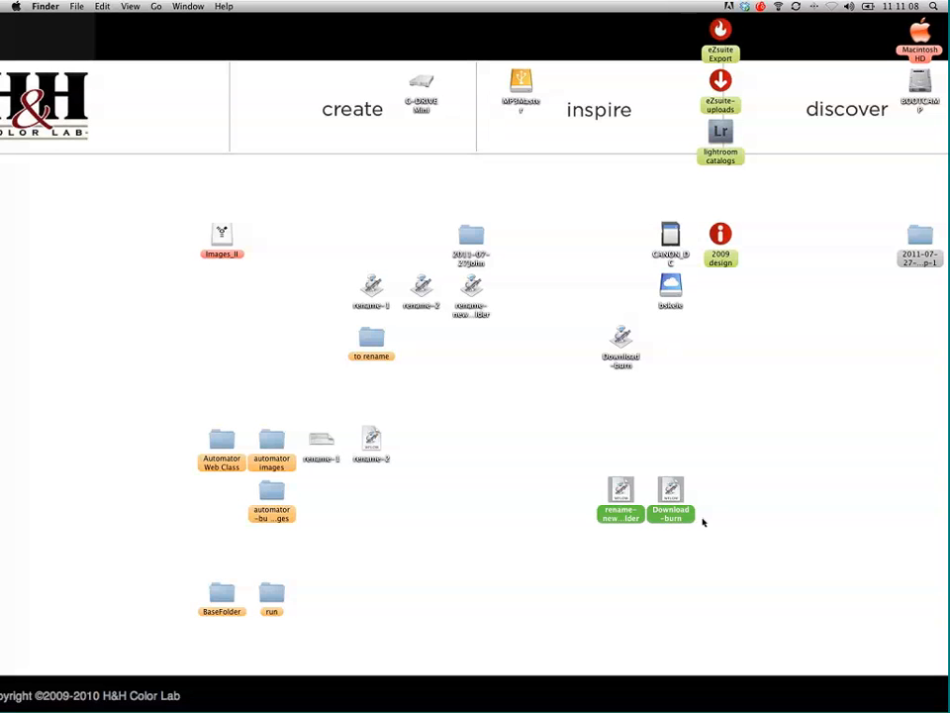
left_click(524, 505)
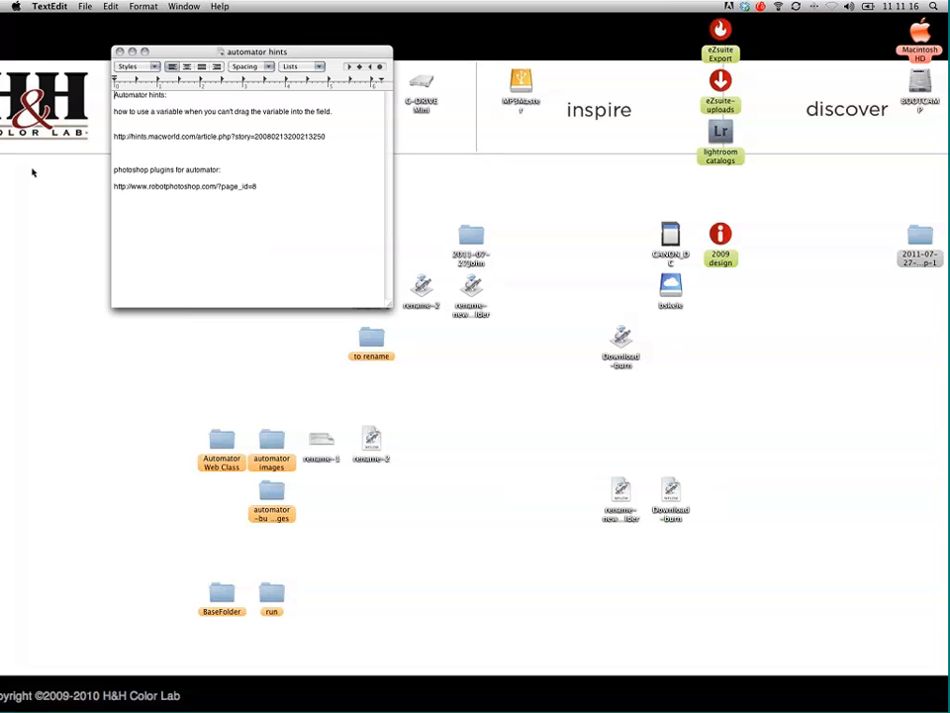
left_click_drag(228, 52, 479, 127)
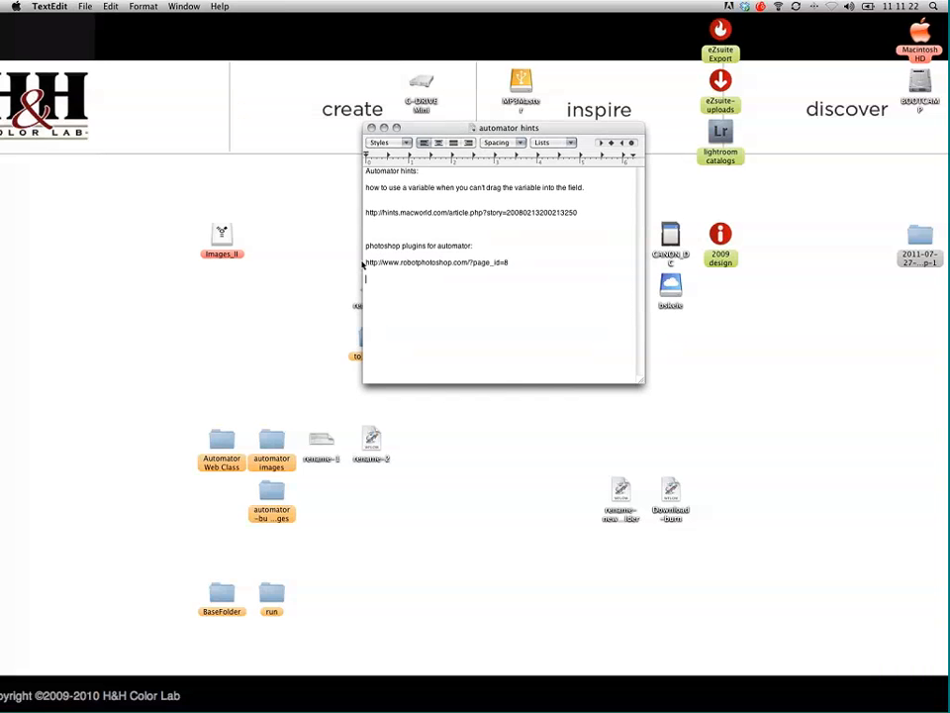
triple_click(505, 268)
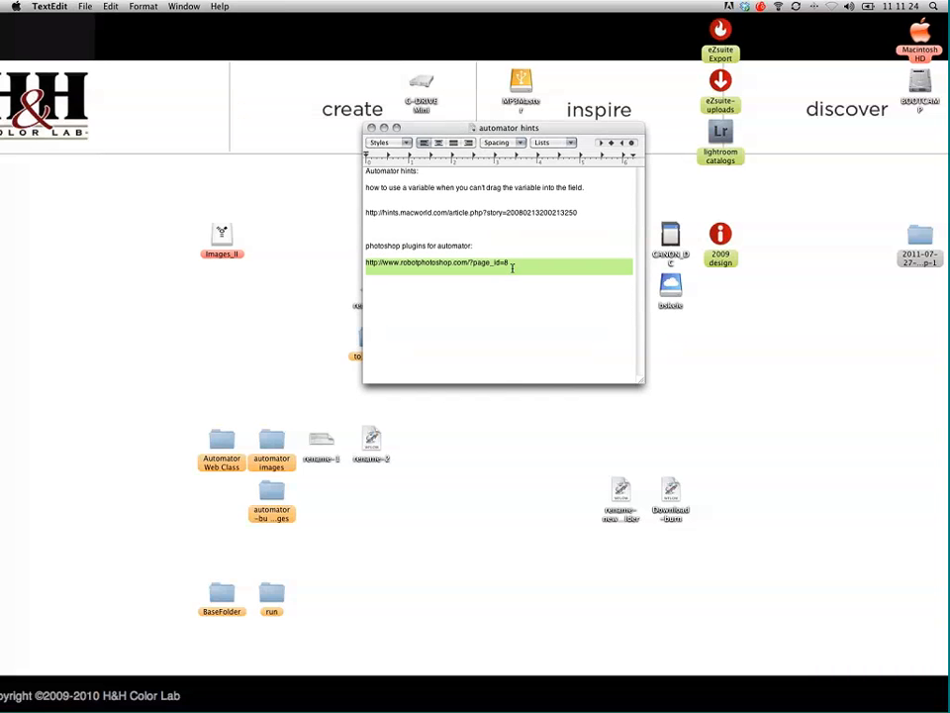
left_click_drag(513, 268, 510, 262)
key("super+c")
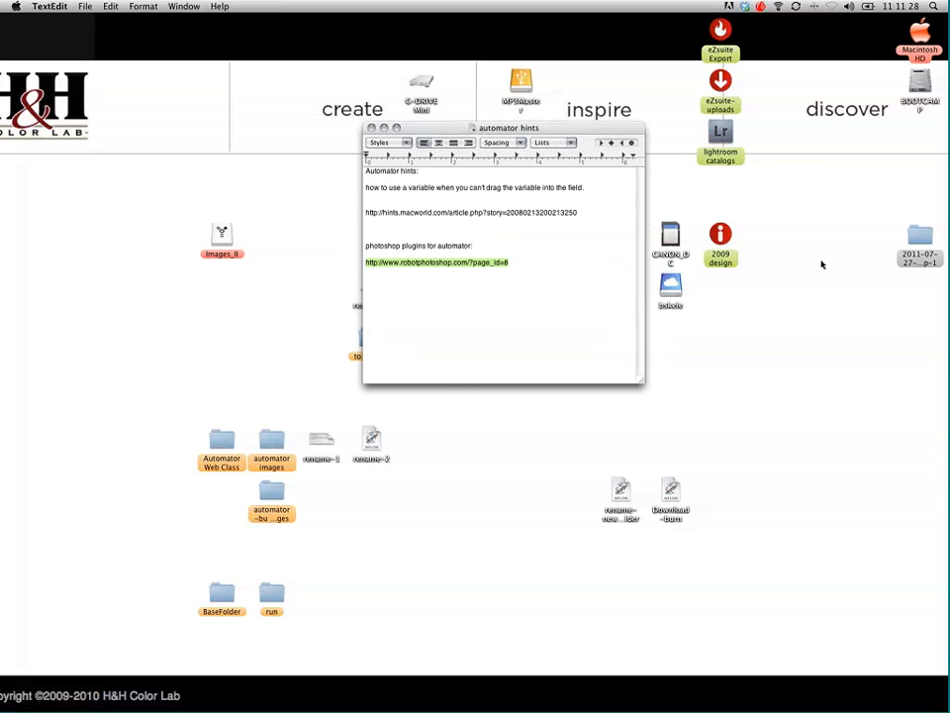
mouse_move(935, 89)
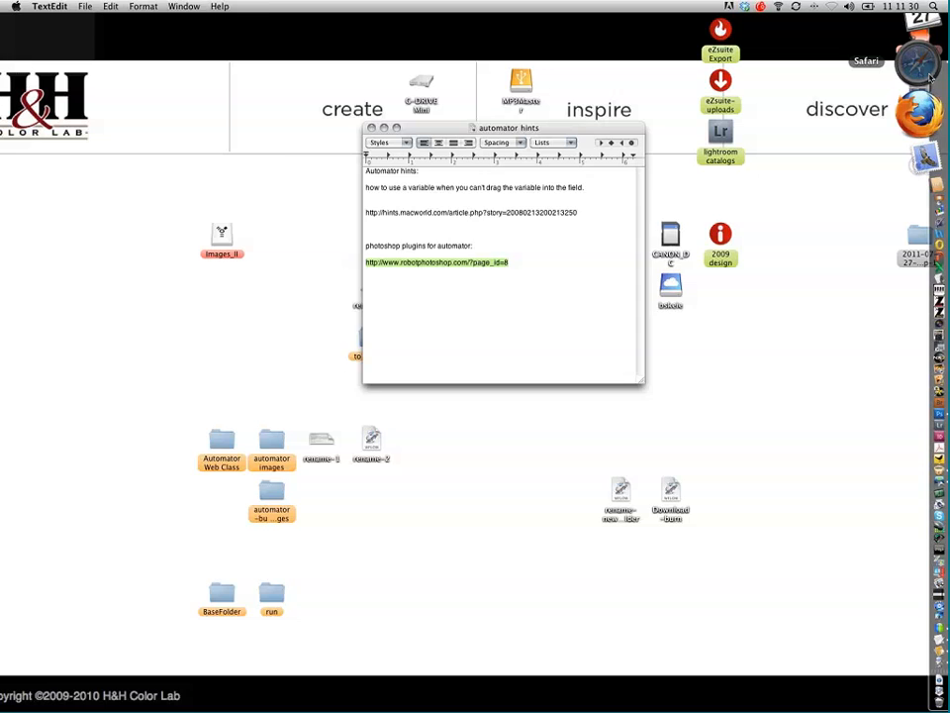
left_click(917, 50)
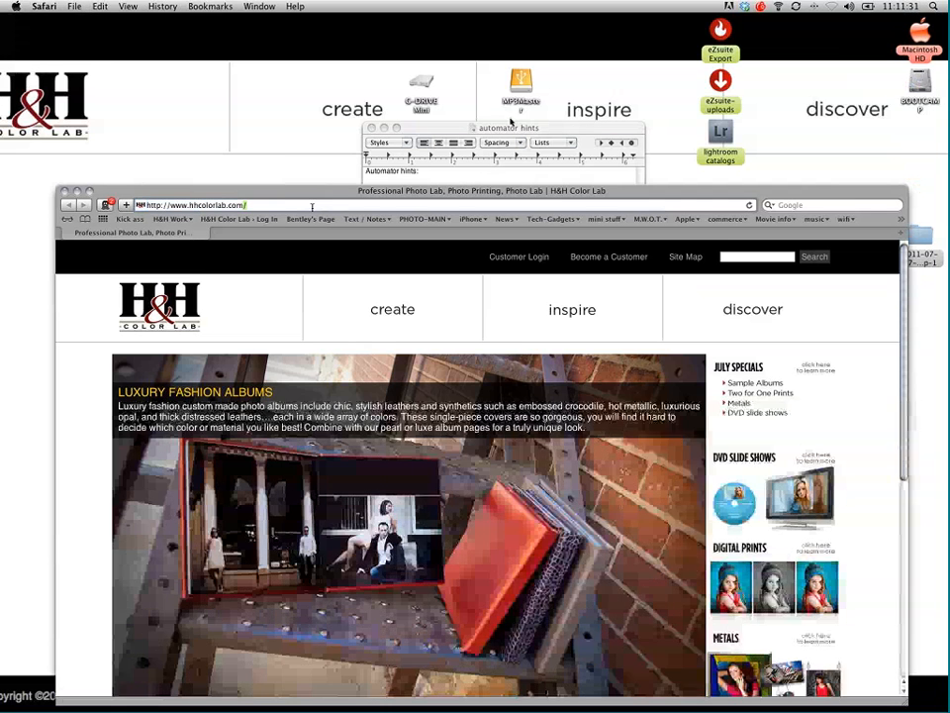
Load the copied Photoshop plugins address in Safari and move the browser window up to the upper part of the desktop
left_click(312, 205)
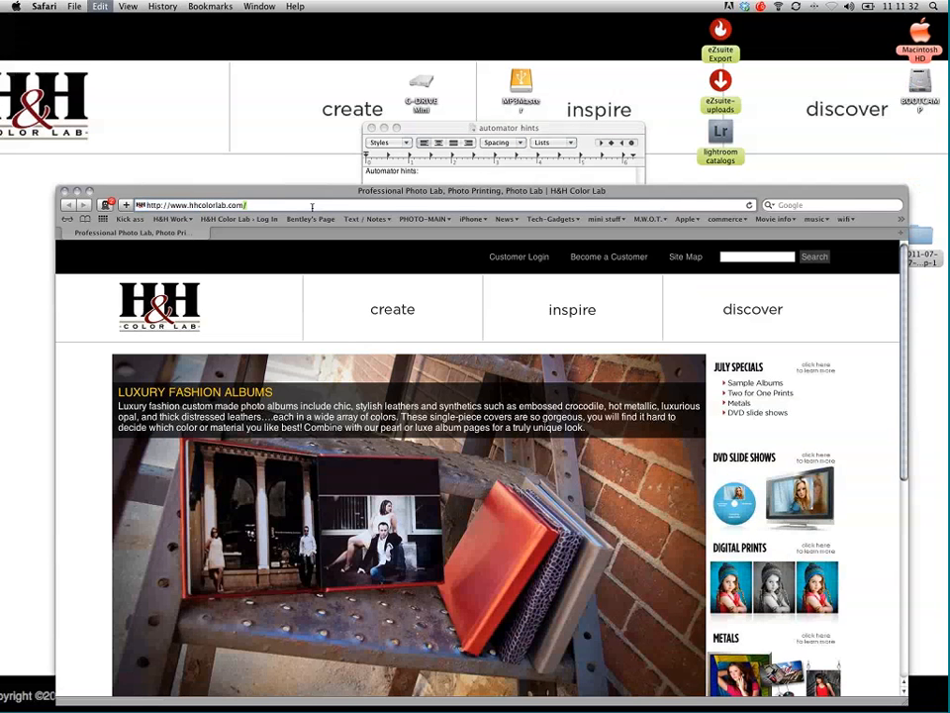
key("super+v")
key("Return")
left_click_drag(375, 201, 376, 69)
Read through the Photoshop Automator Actions page, including the system requirements, the Pro bundle's version choices and the free package downloads
scroll(336, 244, "down", 5)
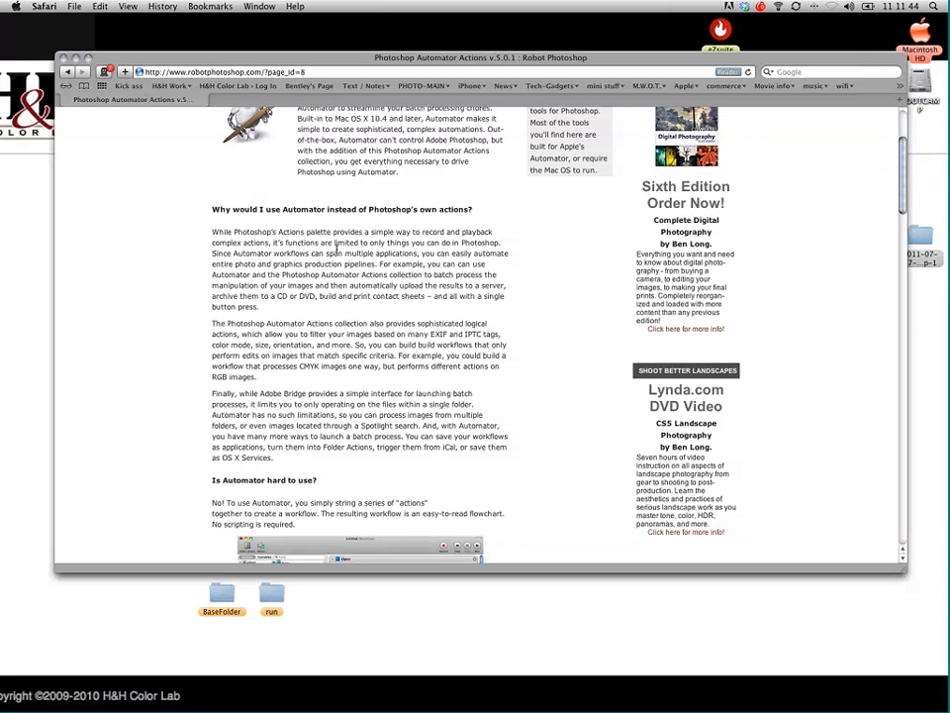
scroll(336, 248, "down", 8)
scroll(336, 249, "down", 20)
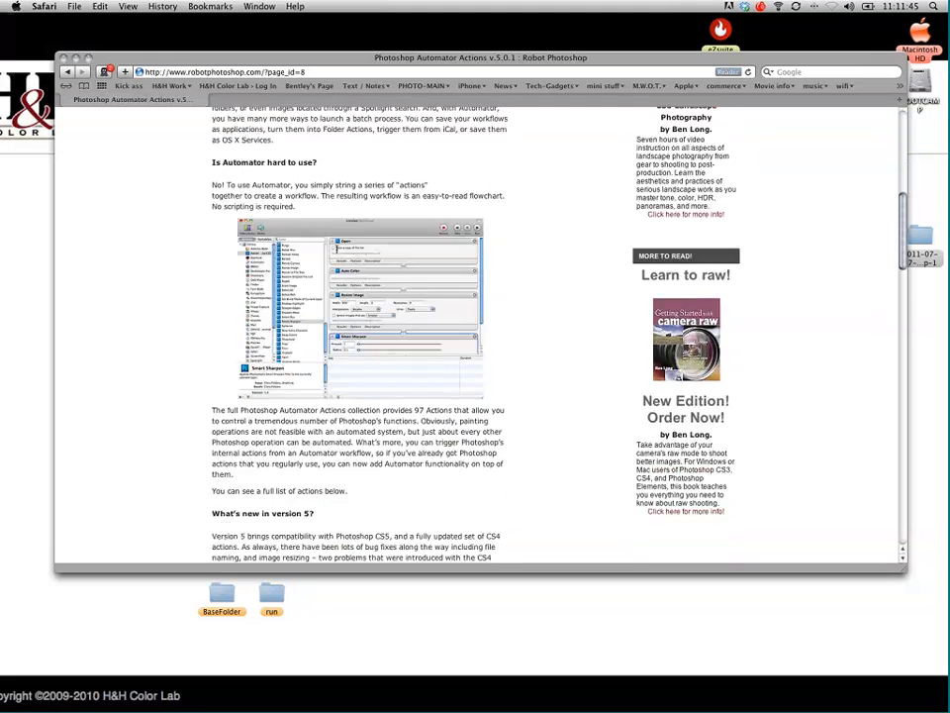
scroll(334, 249, "down", 10)
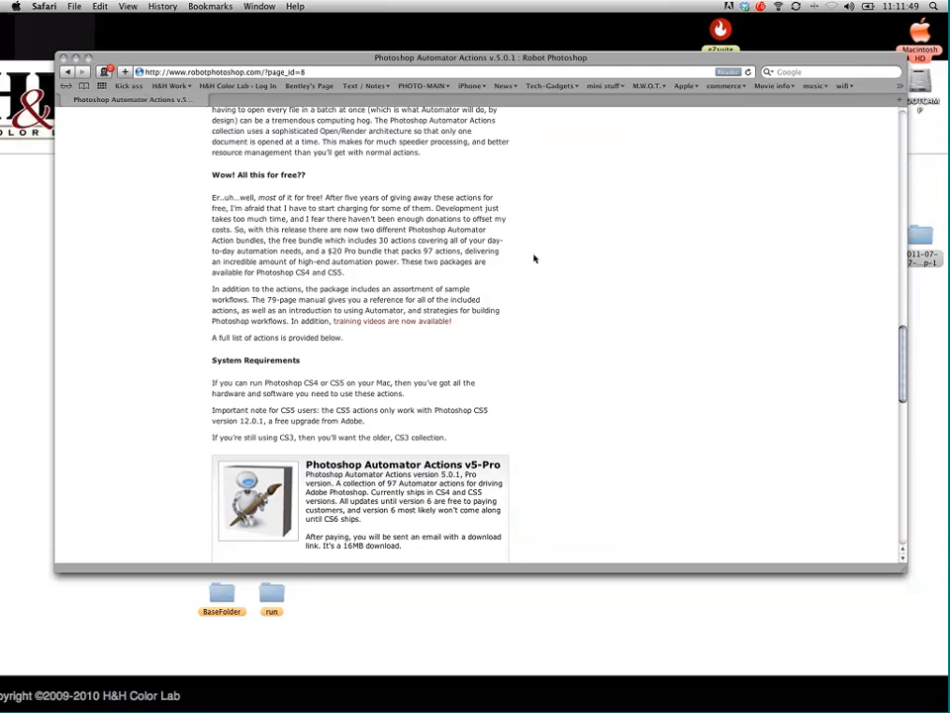
scroll(451, 326, "down", 8)
scroll(444, 366, "down", 1)
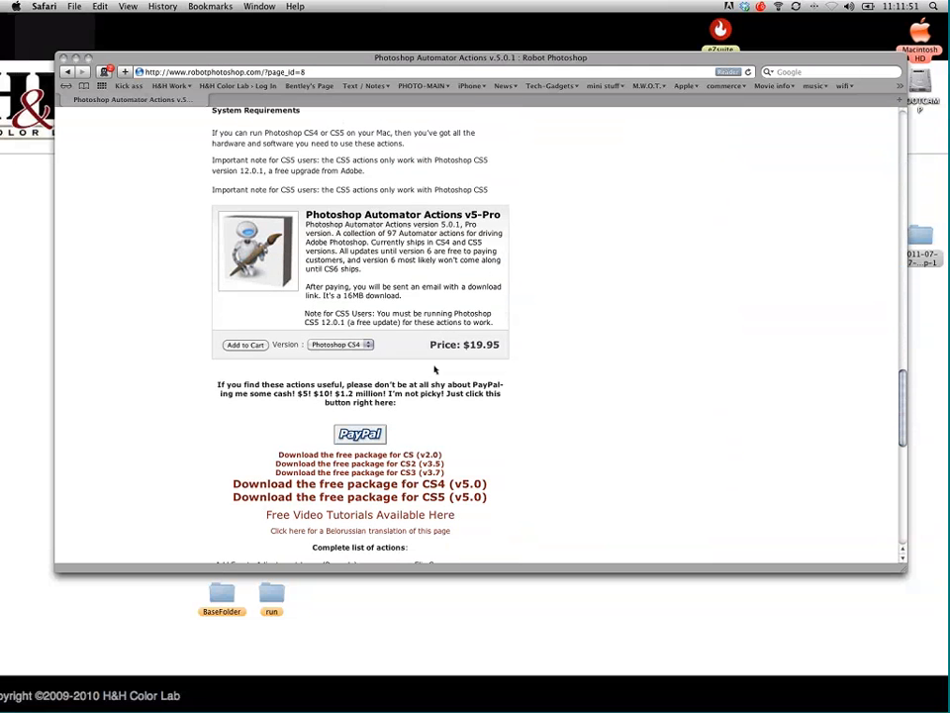
left_click(364, 346)
left_click(426, 354)
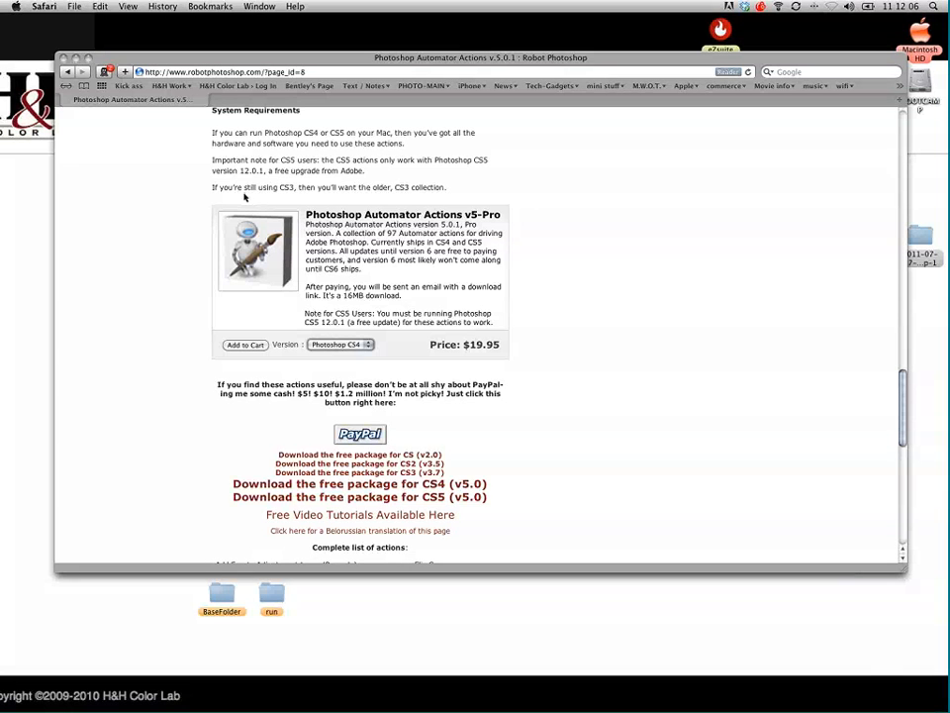
Close the plugins web page and the automator hints note, and open the photoshop workflow in Automator
left_click(62, 59)
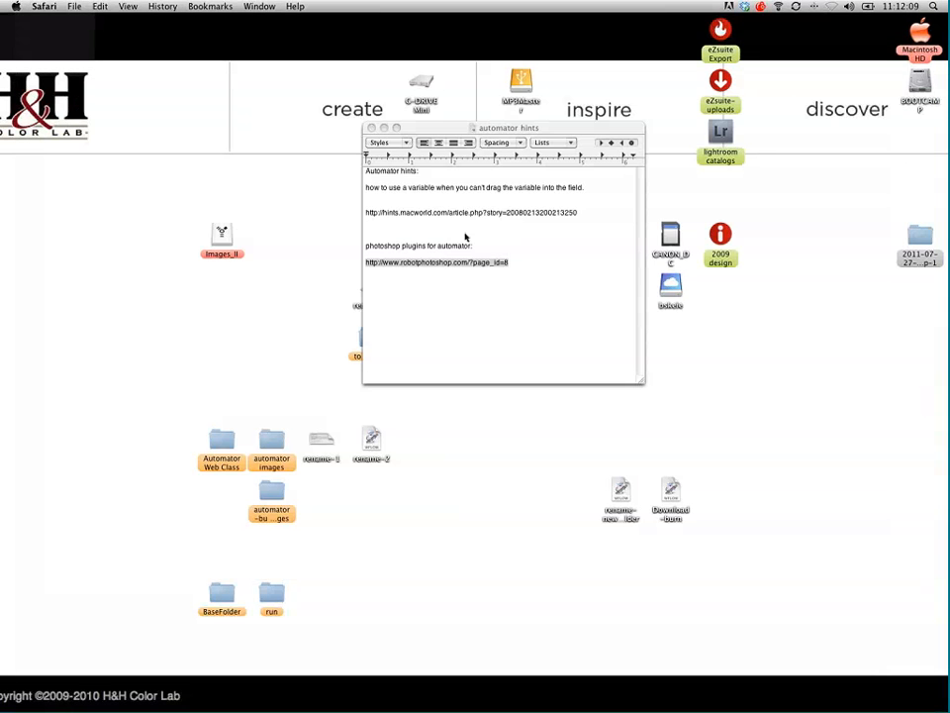
left_click(372, 127)
left_click(263, 230)
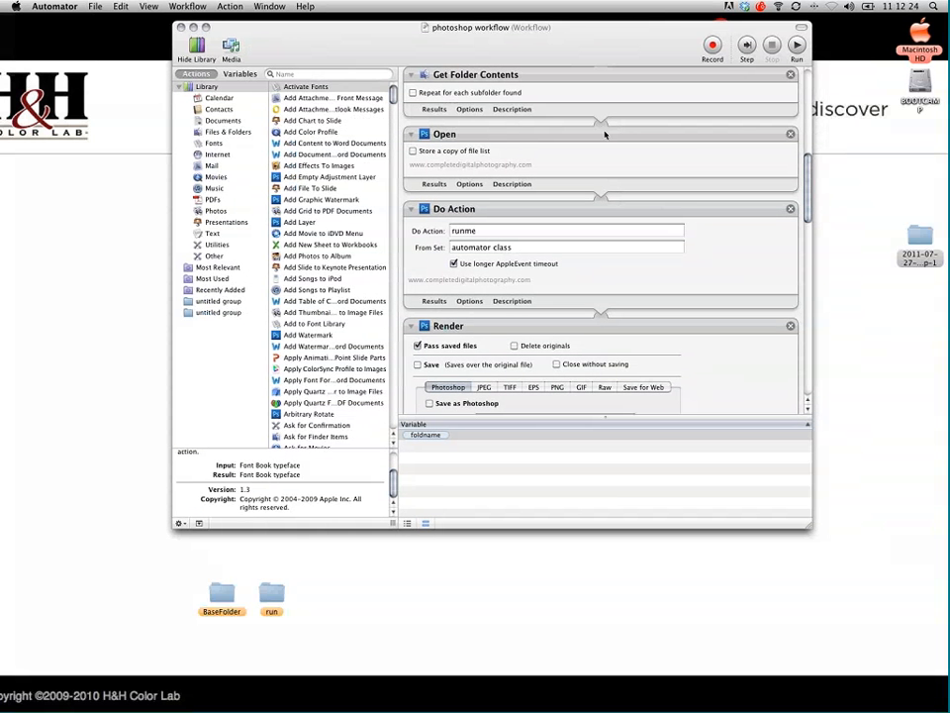
Review the start of the photoshop workflow, highlighting the Ask for Text question about the folder name for saved files
scroll(601, 128, "up", 4)
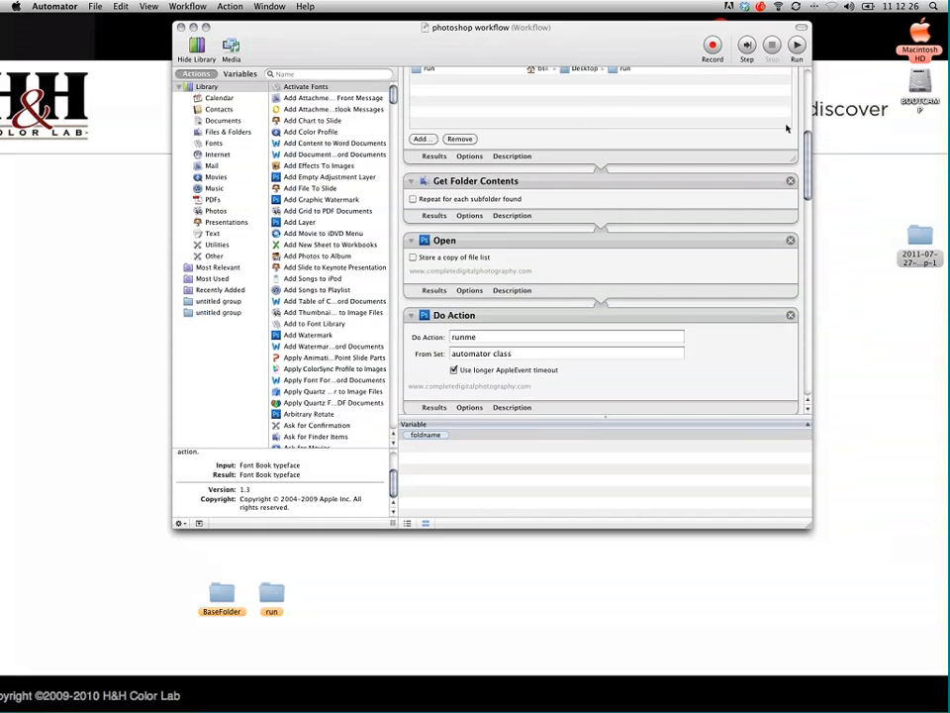
left_click_drag(809, 144, 785, 76)
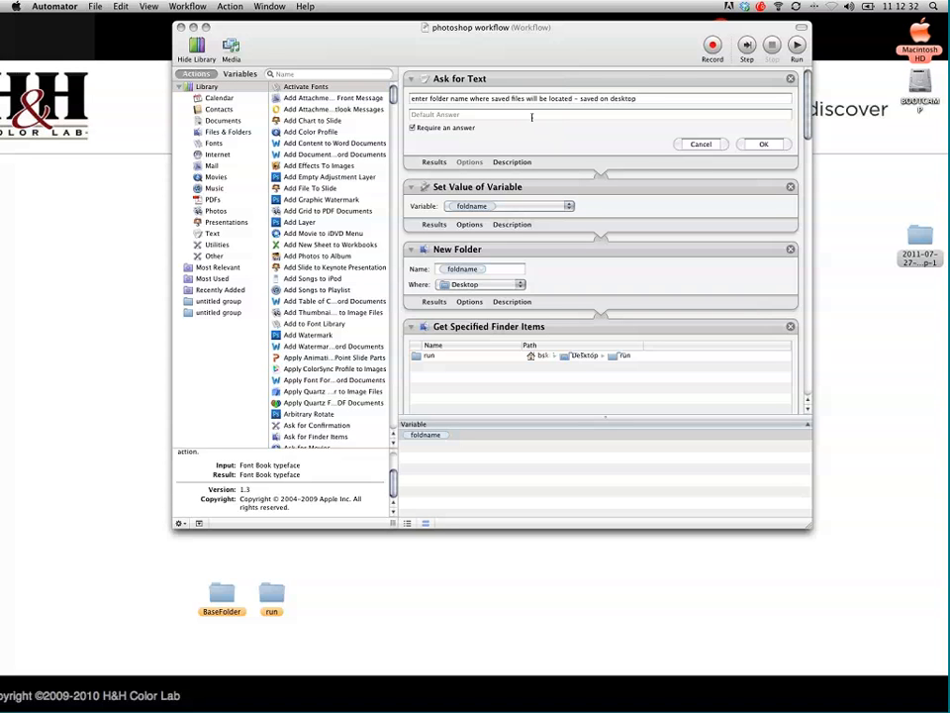
left_click(639, 98)
triple_click(638, 98)
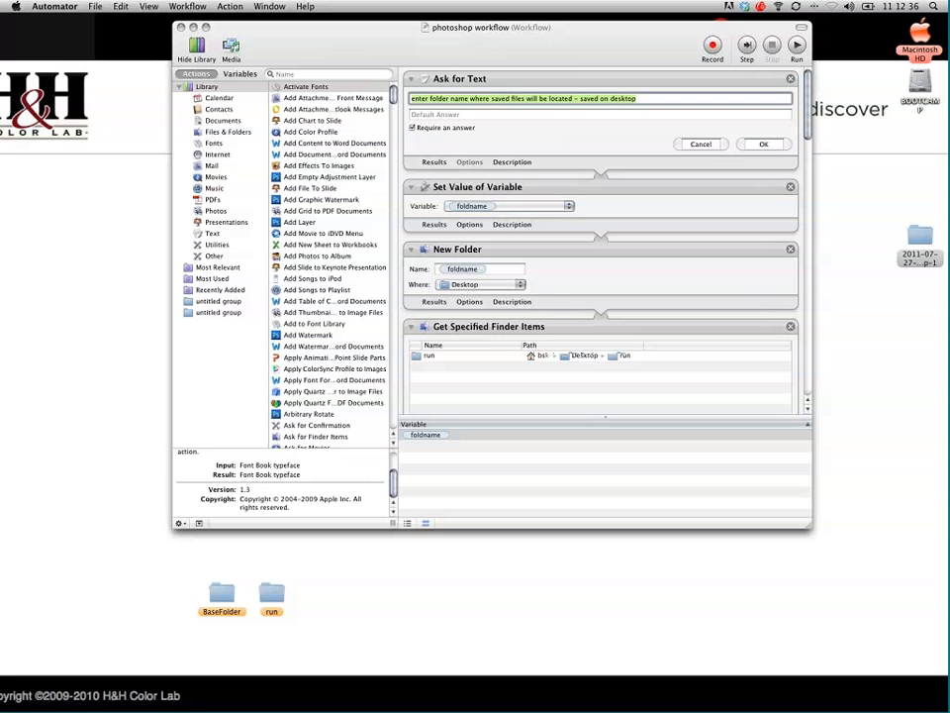
scroll(559, 218, "down", 2)
scroll(562, 208, "up", 2)
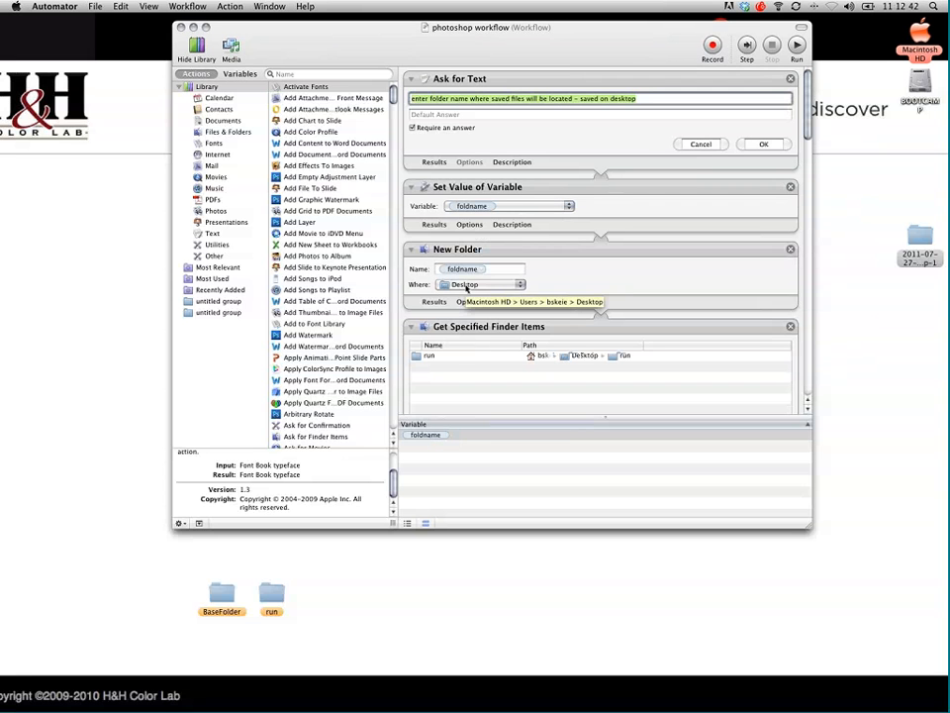
Inspect the Get Specified Finder Items action and its run folder entry
scroll(595, 273, "down", 4)
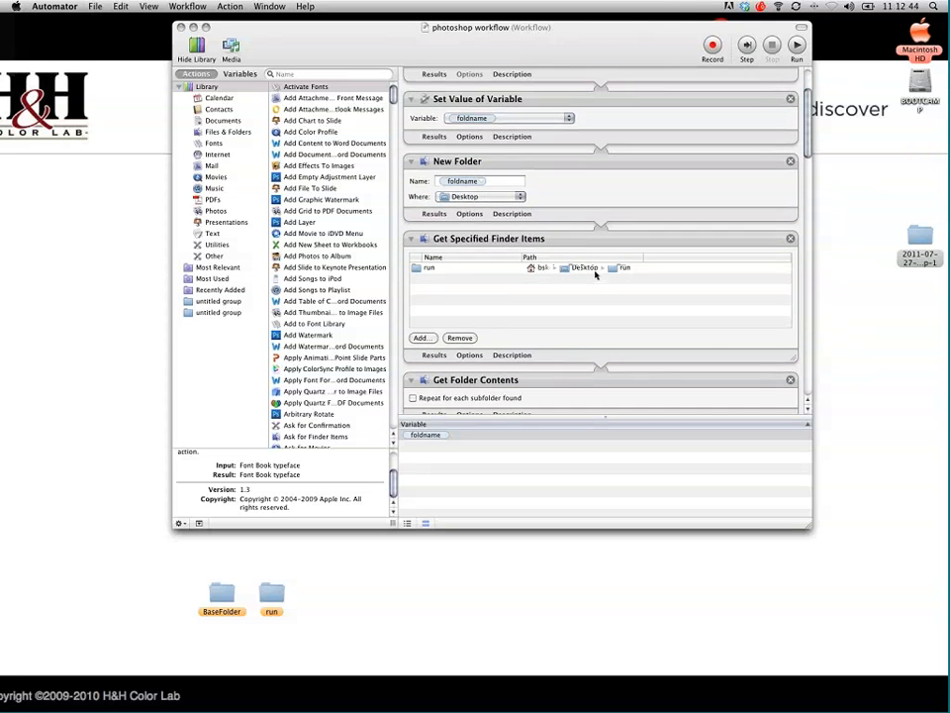
left_click(569, 296)
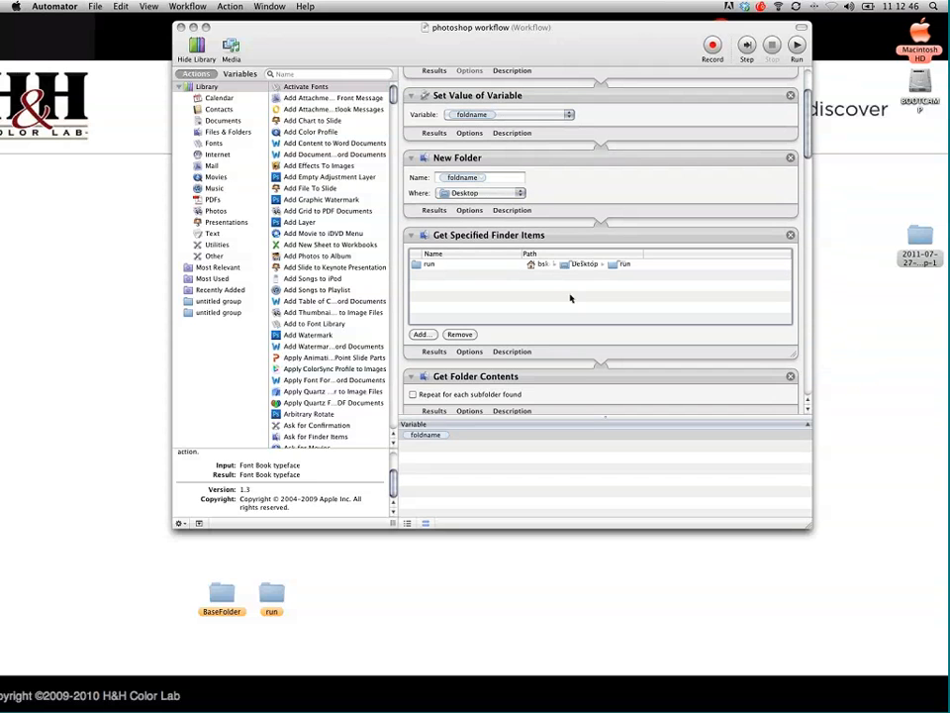
left_click(433, 266)
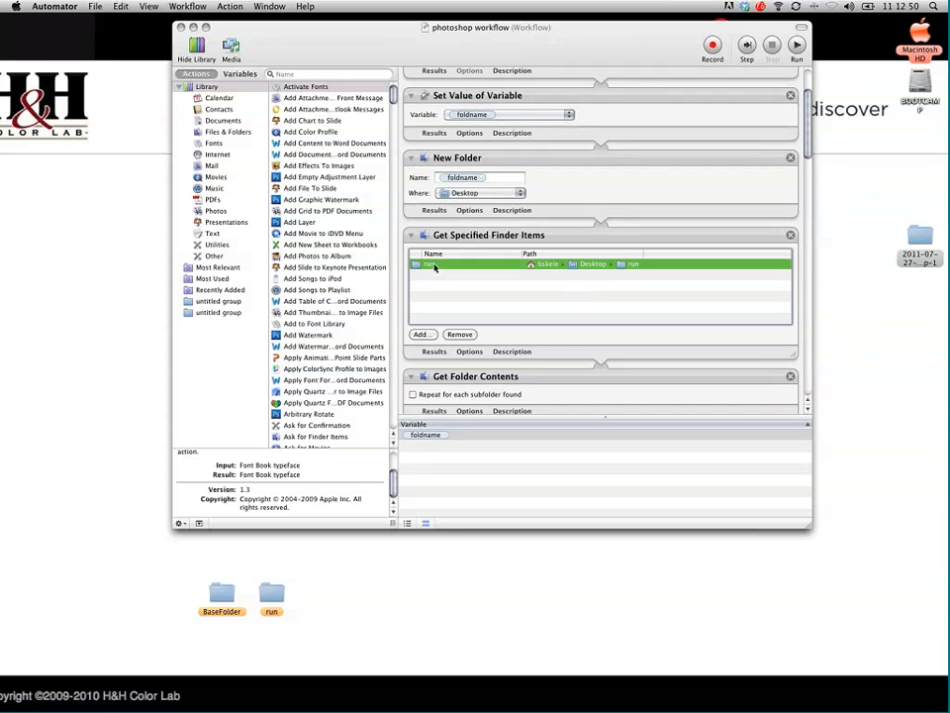
left_click(509, 235)
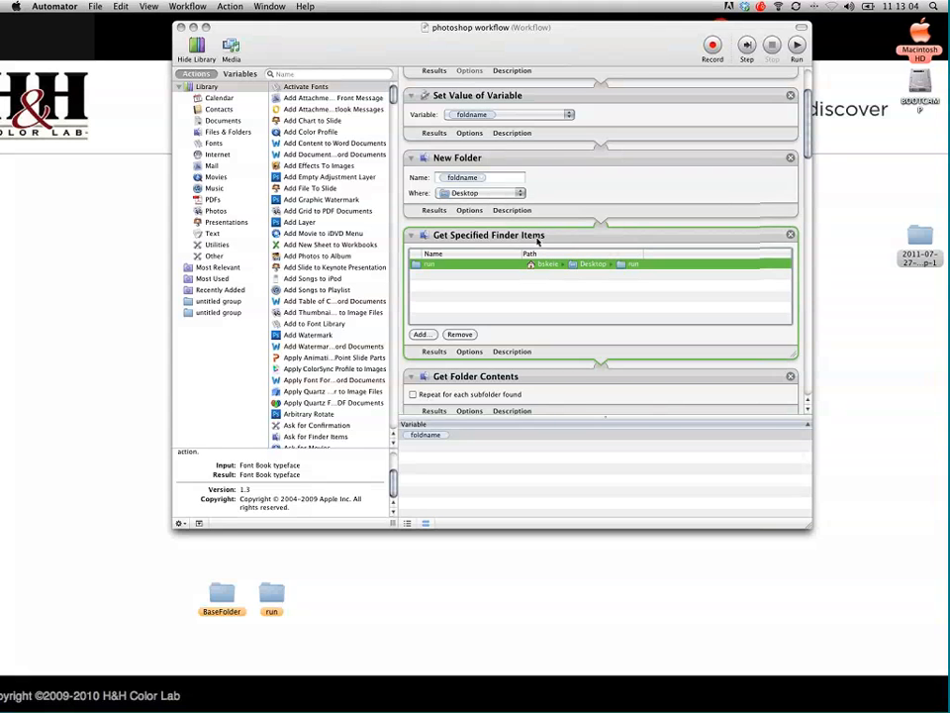
Review the workflow's Photoshop Open action and search the Photos action library for "open"
scroll(547, 248, "down", 2)
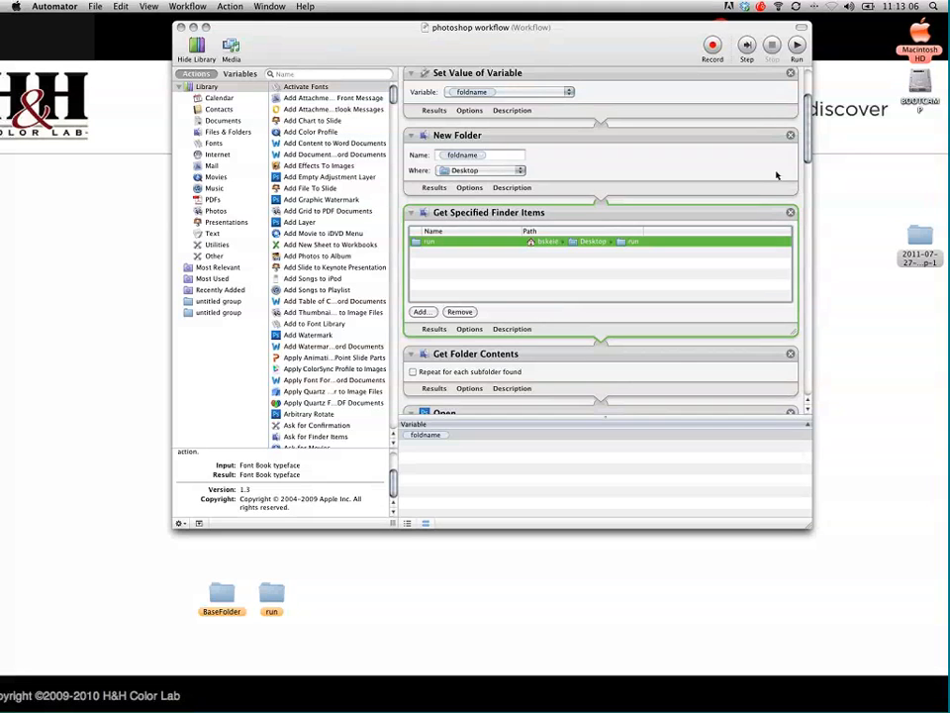
scroll(807, 169, "down", 3)
scroll(807, 169, "down", 10)
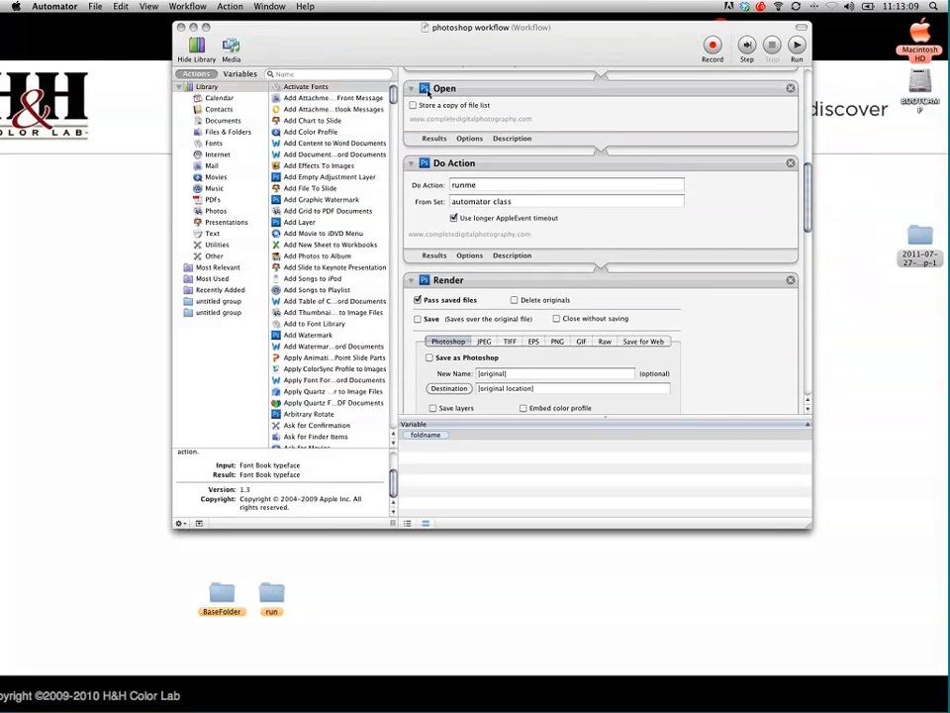
left_click(219, 214)
left_click(219, 214)
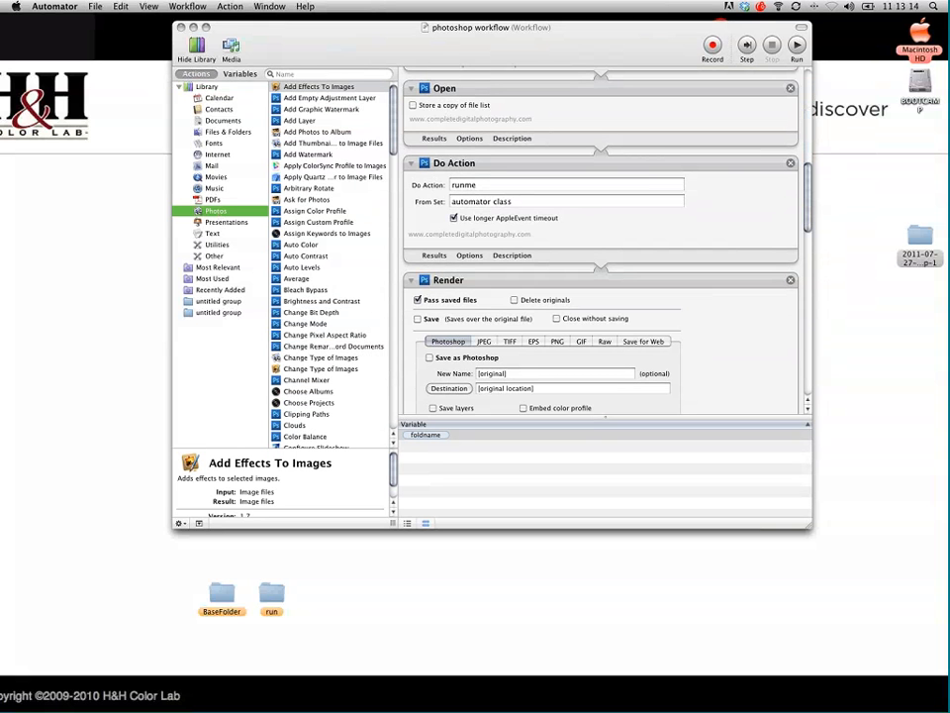
left_click(297, 74)
type("open")
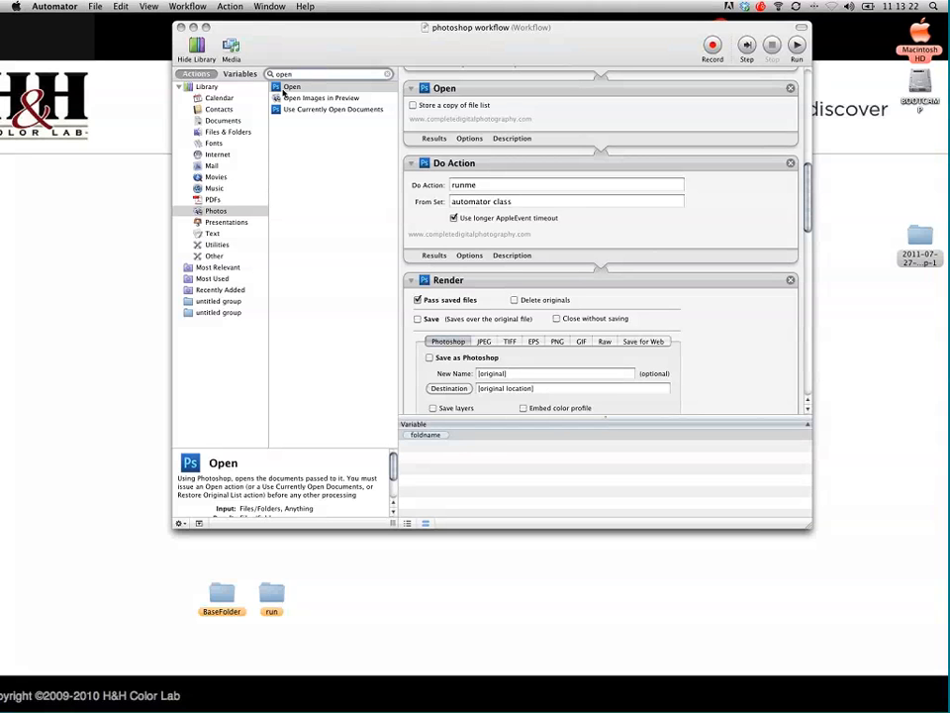
Search the action library for "do ac" and view the full description of the Do Action action
left_click(468, 164)
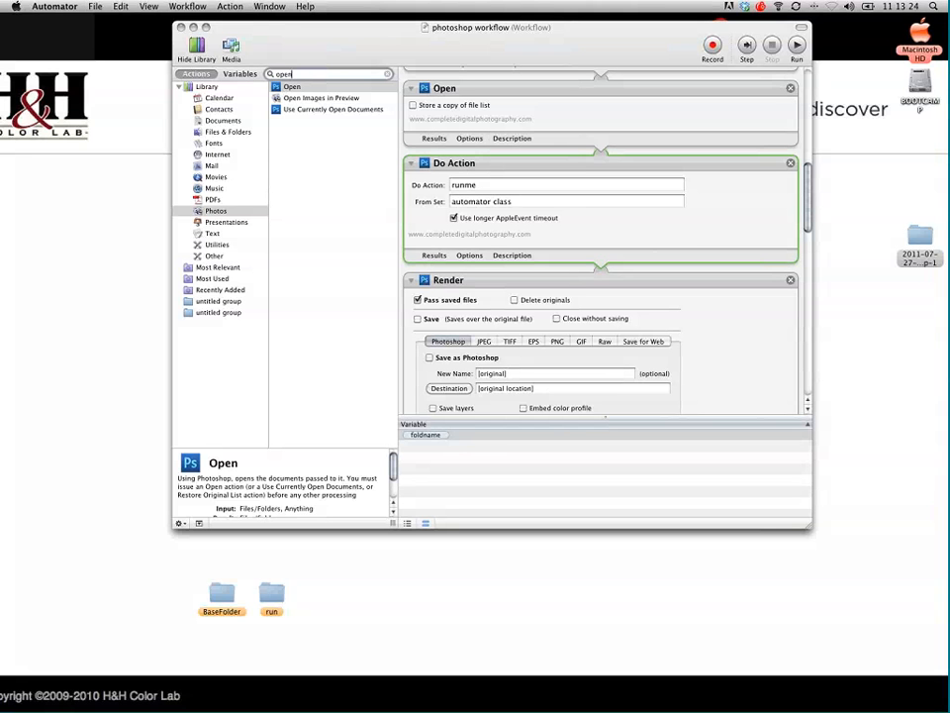
double_click(303, 74)
type("do ac")
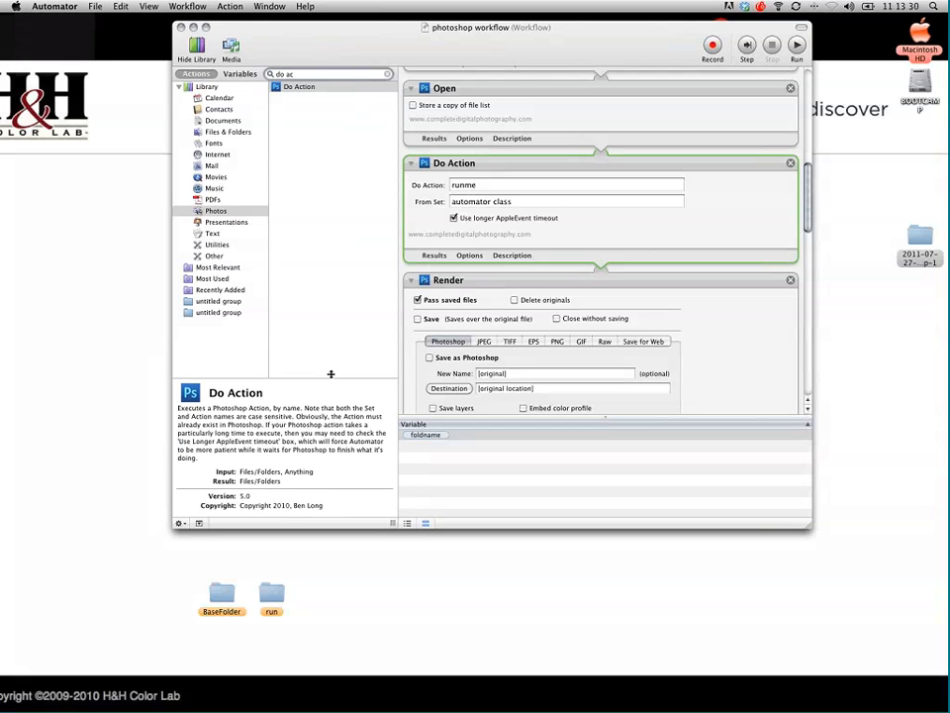
left_click(300, 88)
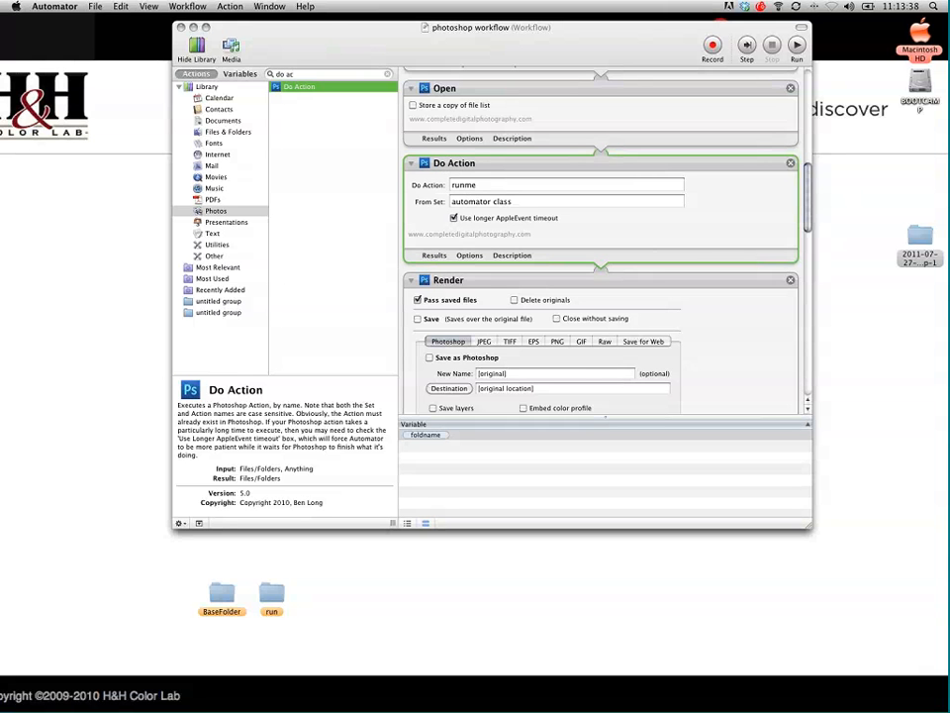
Switch to Photoshop and examine the first steps of the runme action in the automator class set
mouse_move(926, 210)
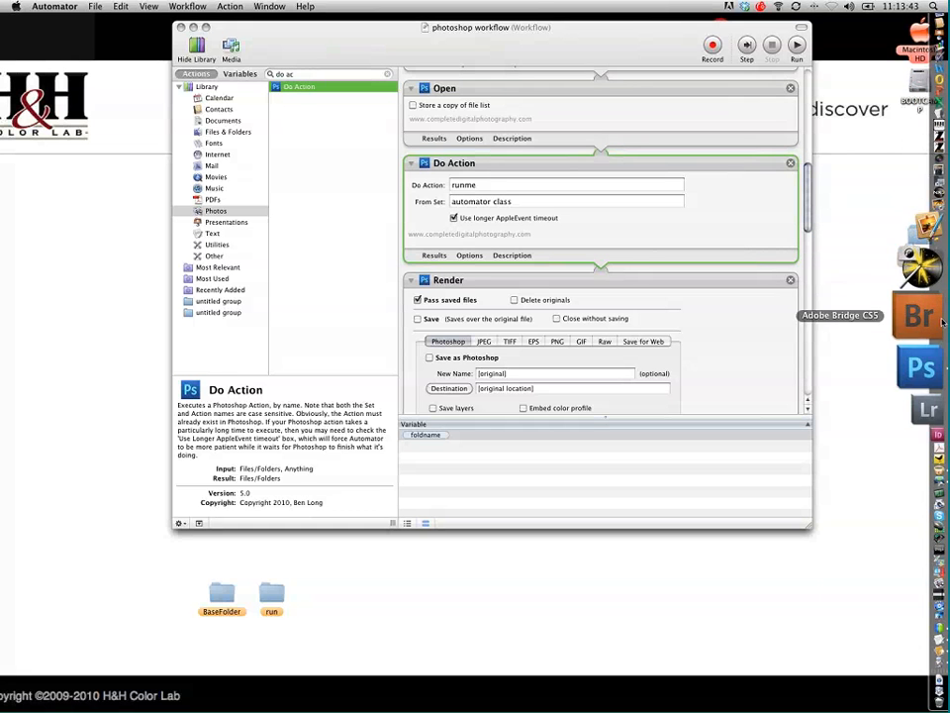
left_click(940, 335)
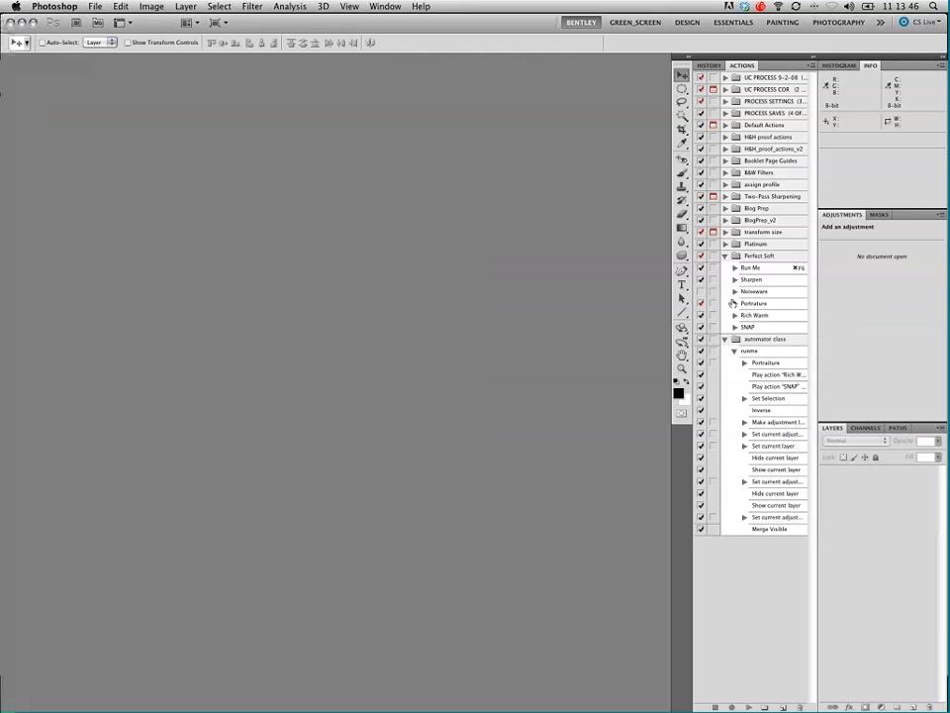
left_click(777, 271)
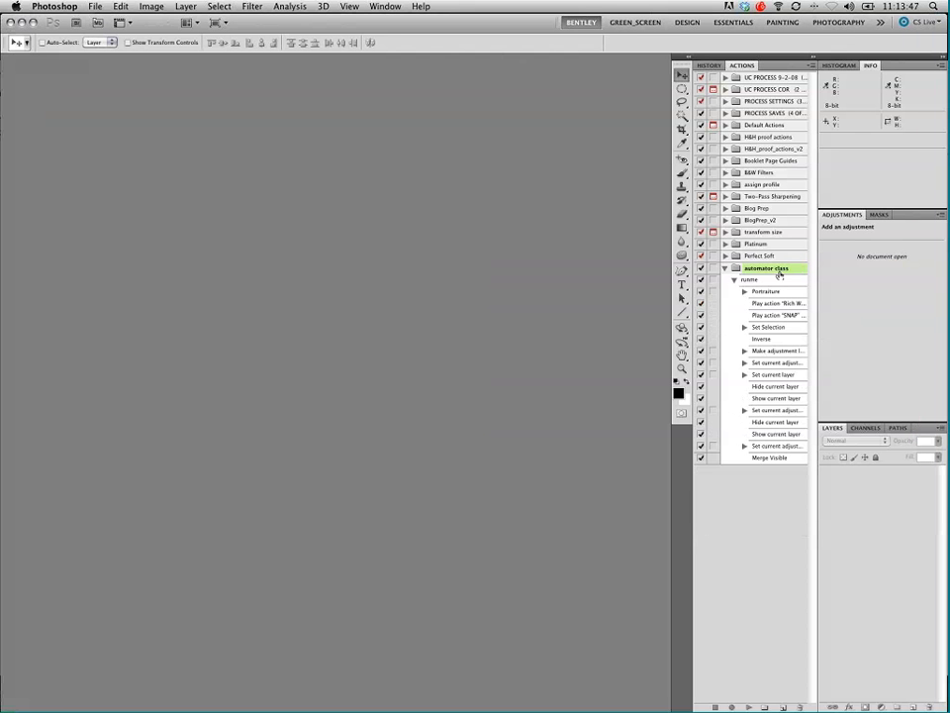
left_click(776, 281)
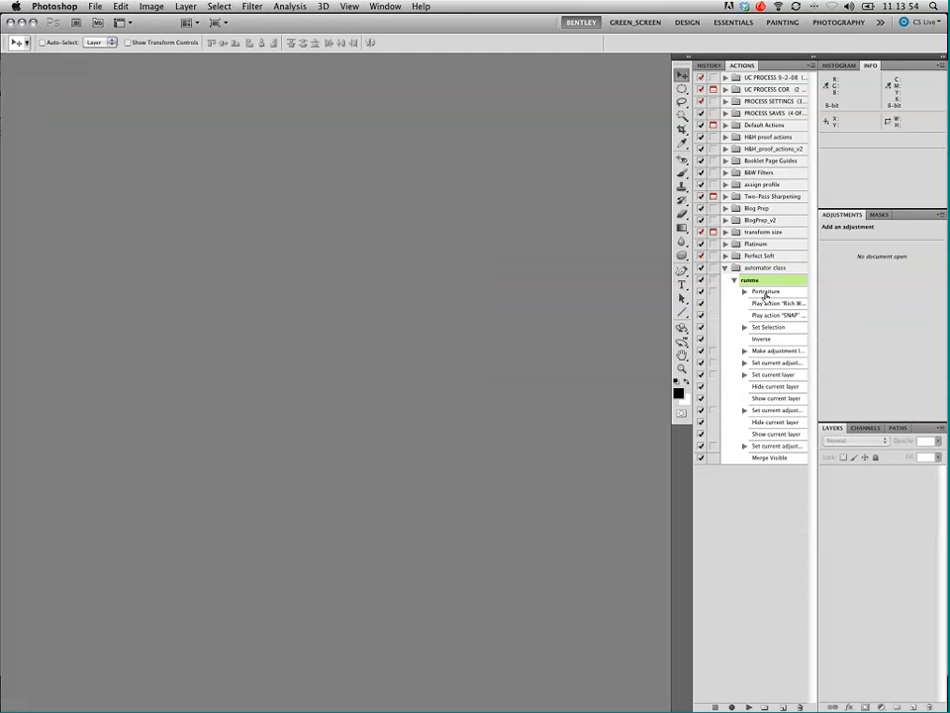
left_click(765, 293)
left_click(765, 304)
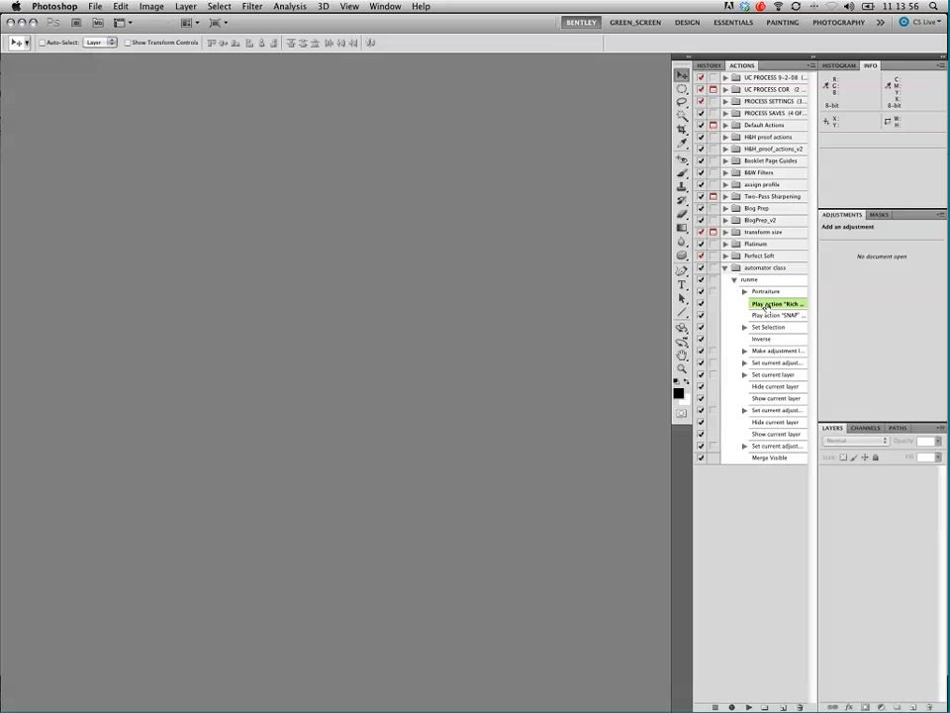
left_click(766, 315)
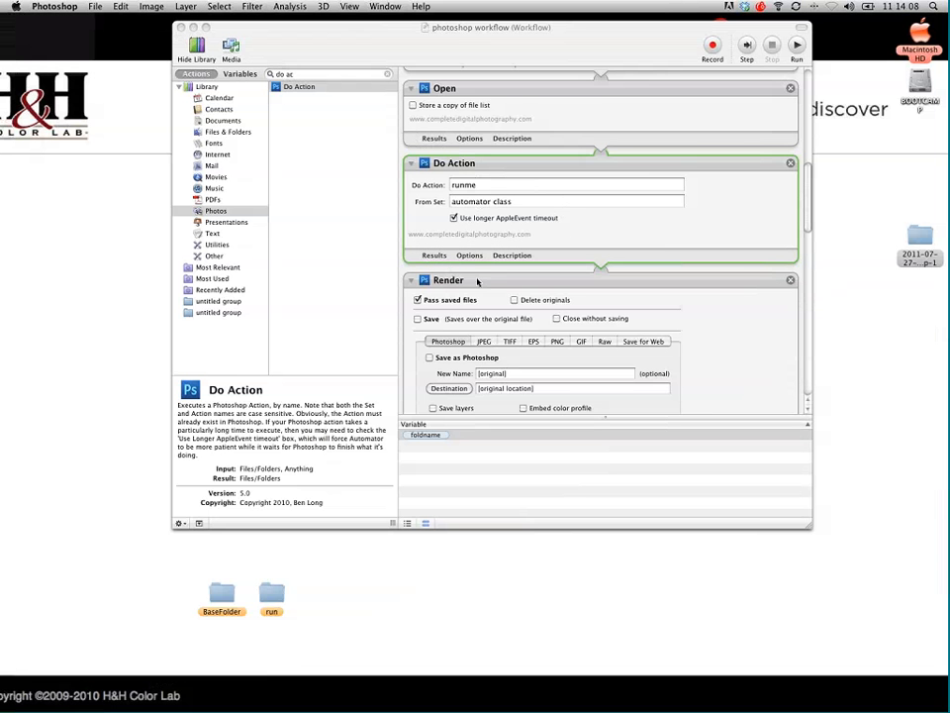
Return to the Automator workflow and view the JPEG save settings of the Render action
left_click(477, 279)
scroll(535, 269, "down", 5)
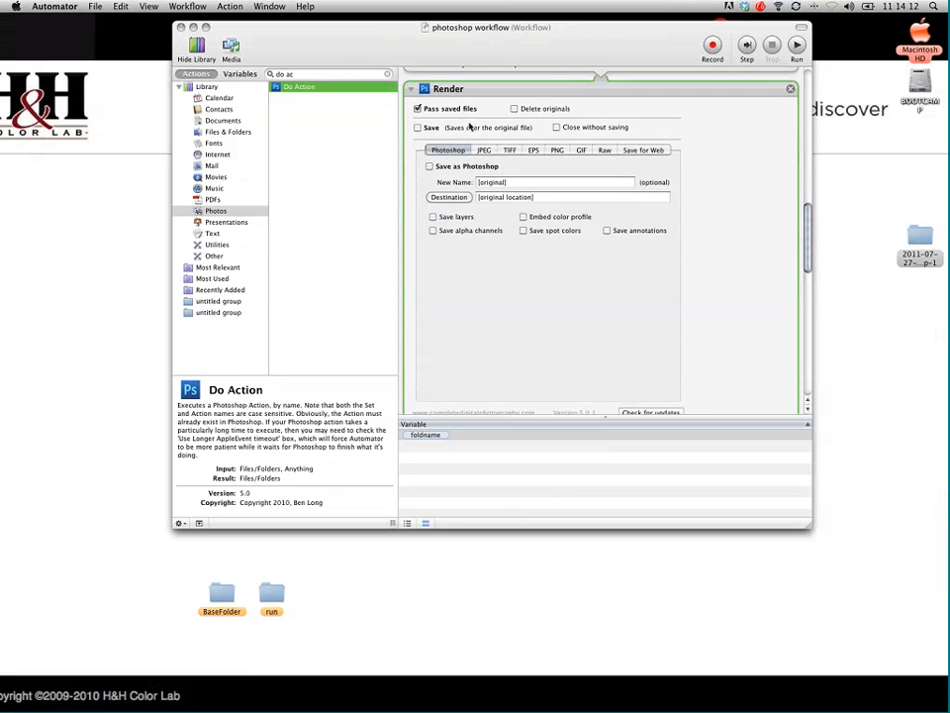
scroll(441, 168, "up", 1)
scroll(451, 119, "down", 2)
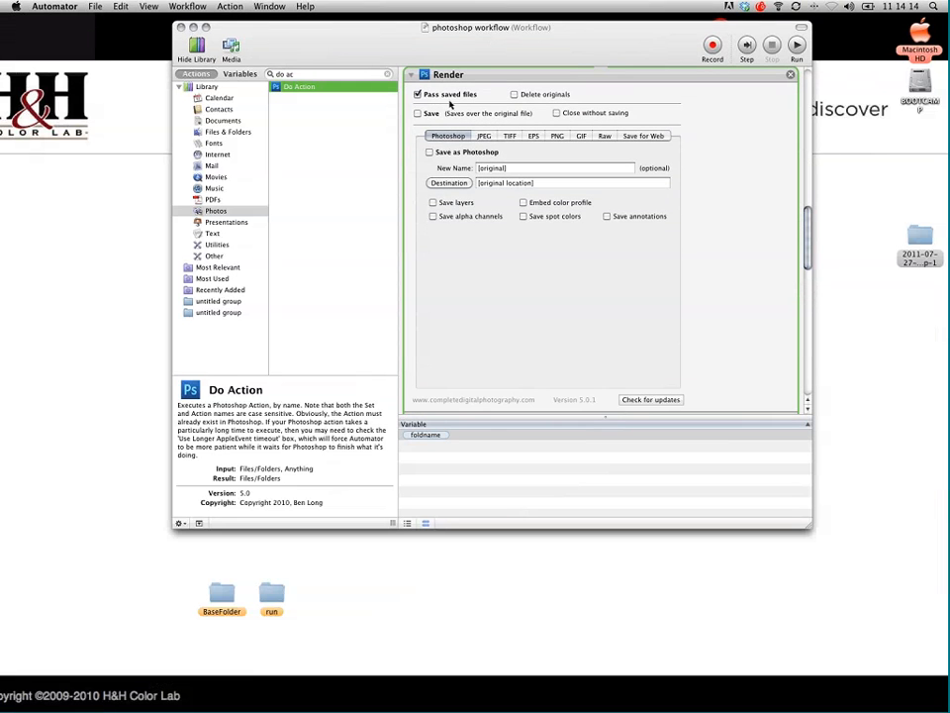
left_click(483, 137)
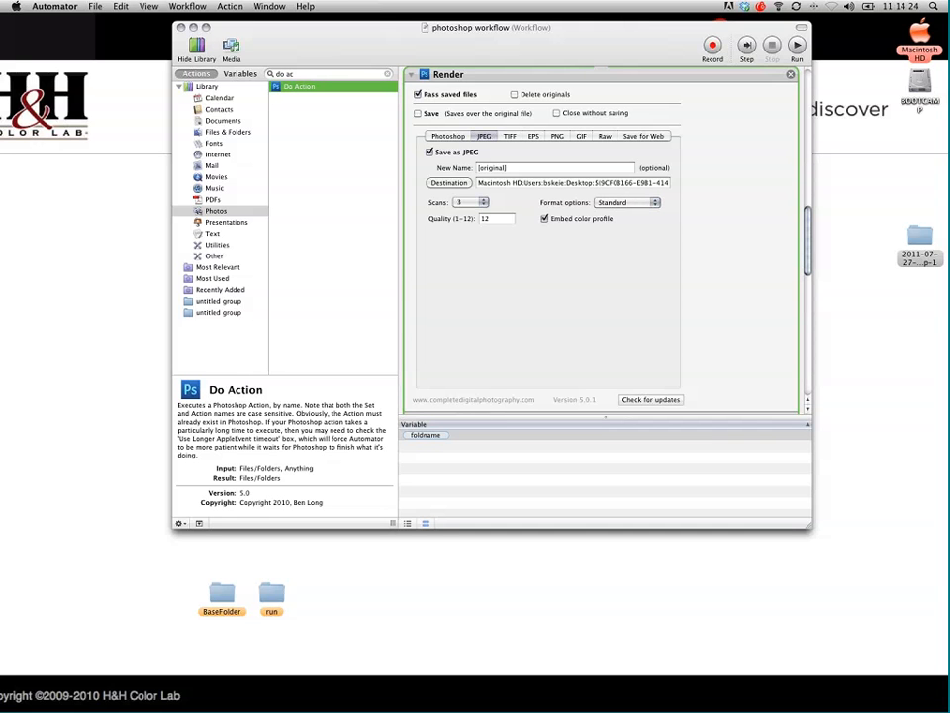
Set the Render action's JPEG scans to 5, try the Optimized format option, and return the format to Standard
left_click_drag(597, 182, 684, 182)
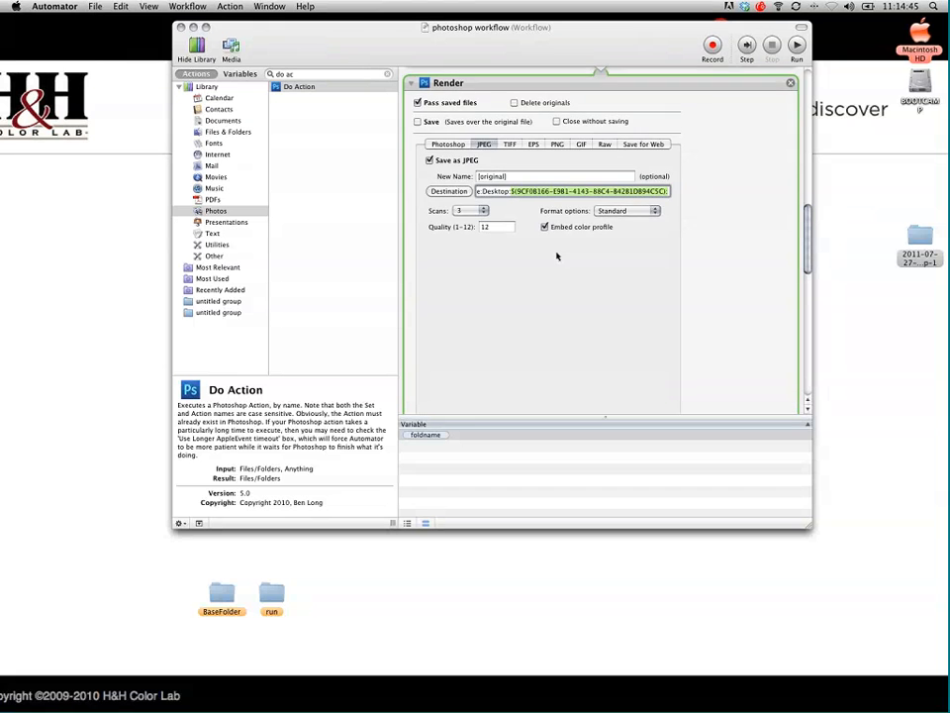
scroll(471, 228, "up", 2)
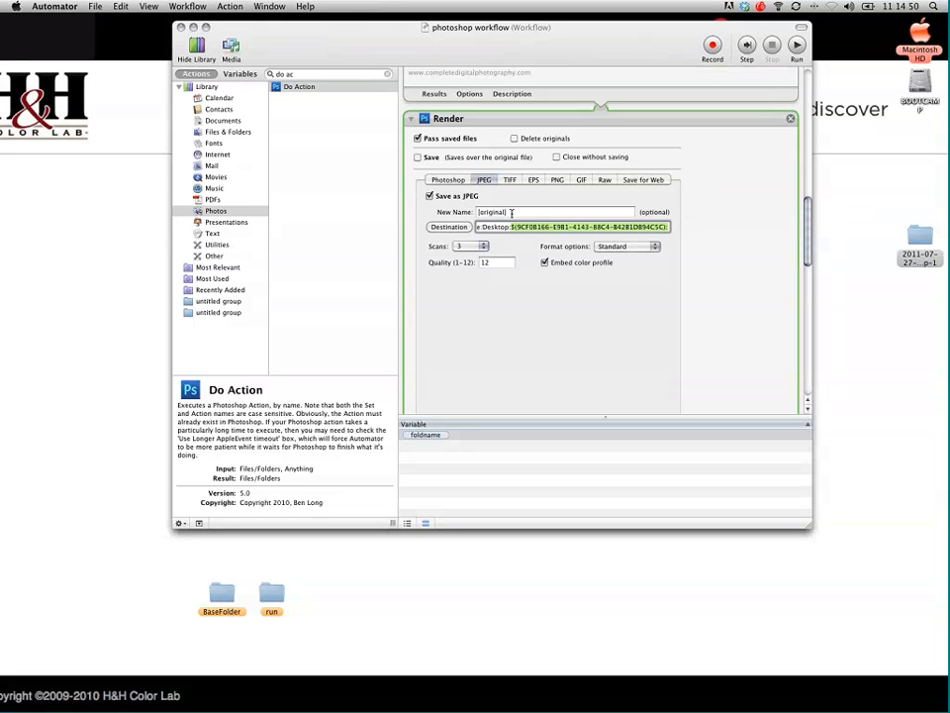
left_click(459, 246)
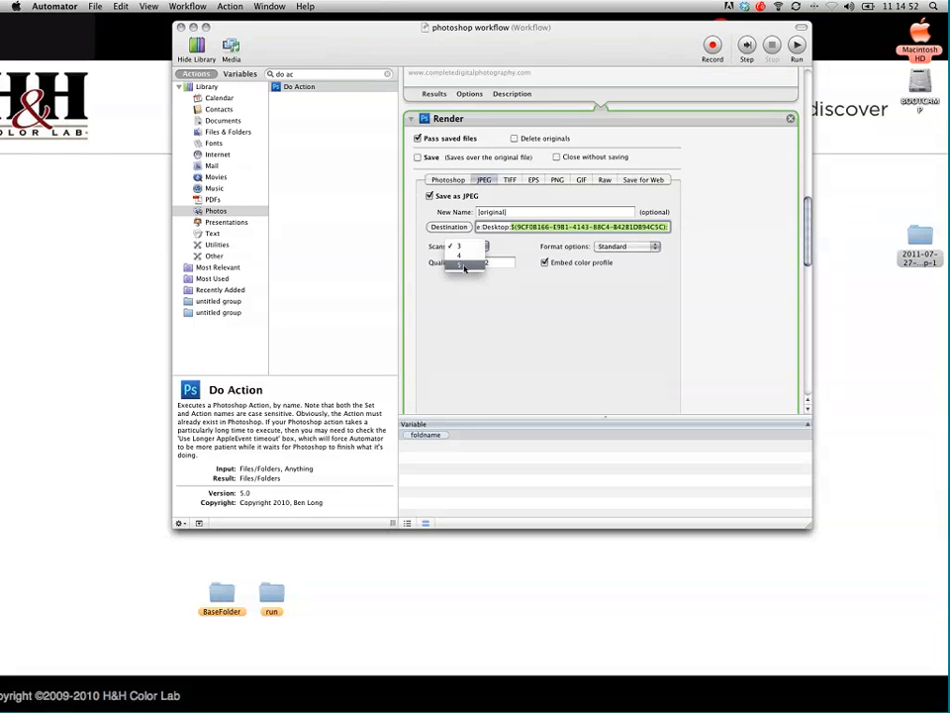
left_click(464, 267)
left_click(607, 247)
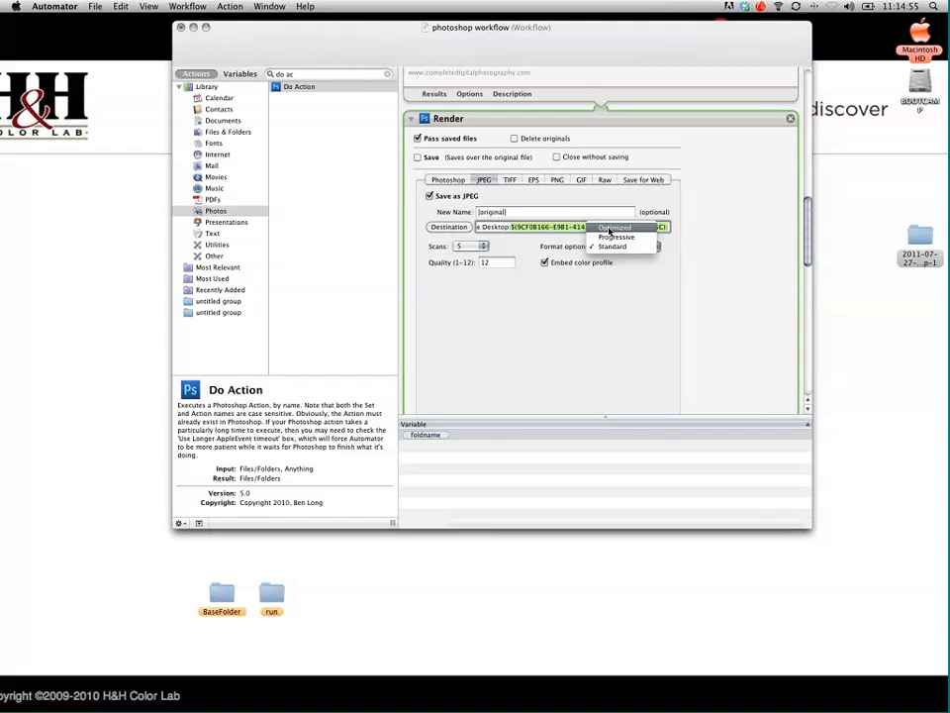
left_click(610, 229)
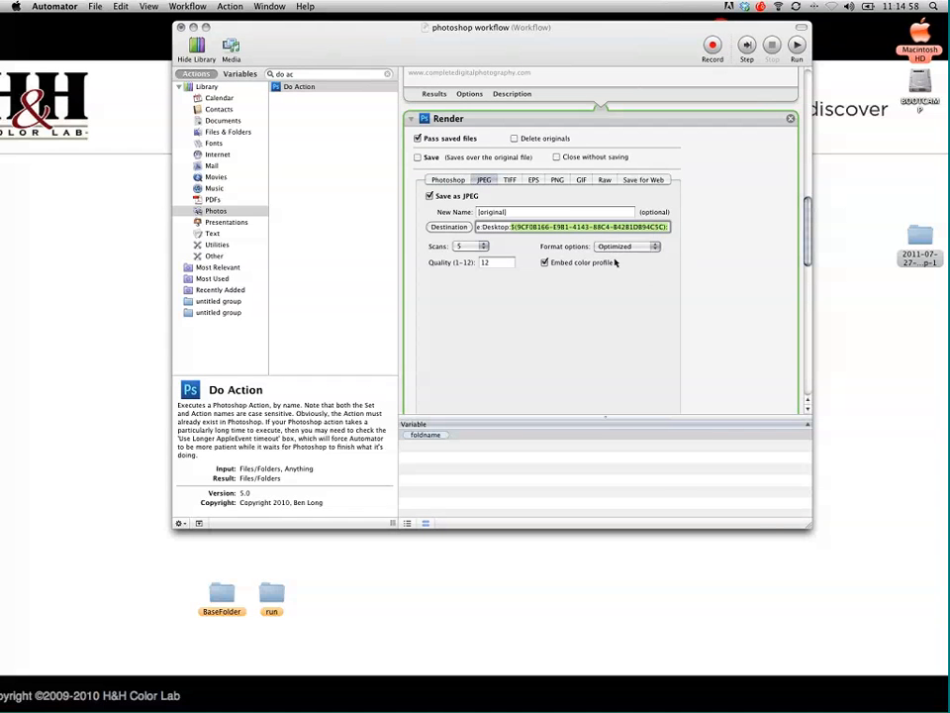
left_click(616, 248)
left_click(615, 267)
Review the workflow's second Open action, the Fit Image action, and the JPEG settings of the final Render action
scroll(679, 229, "down", 5)
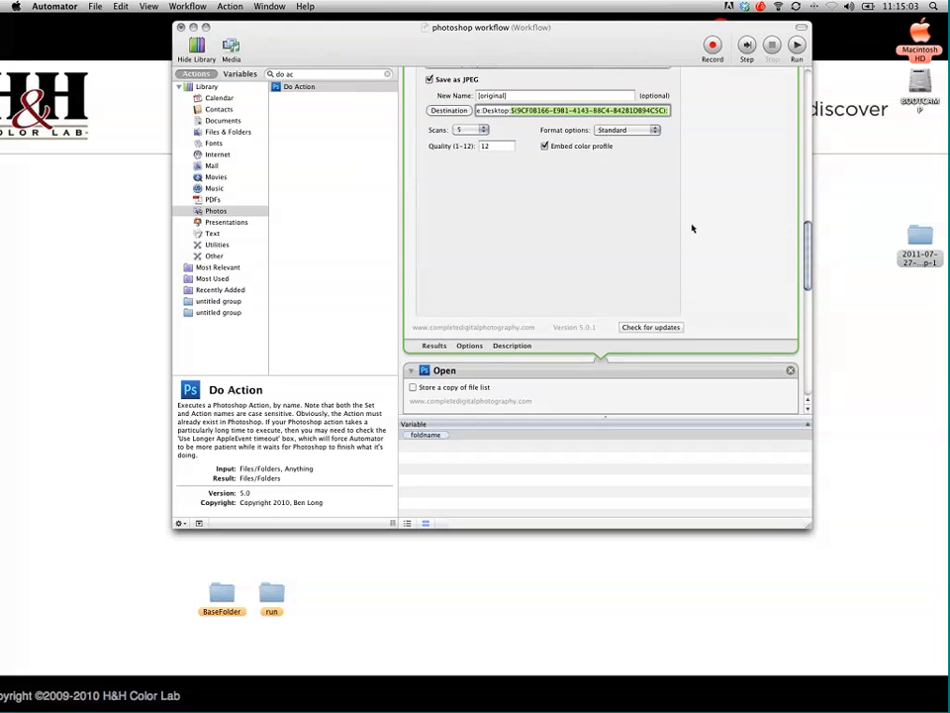
scroll(780, 230, "down", 8)
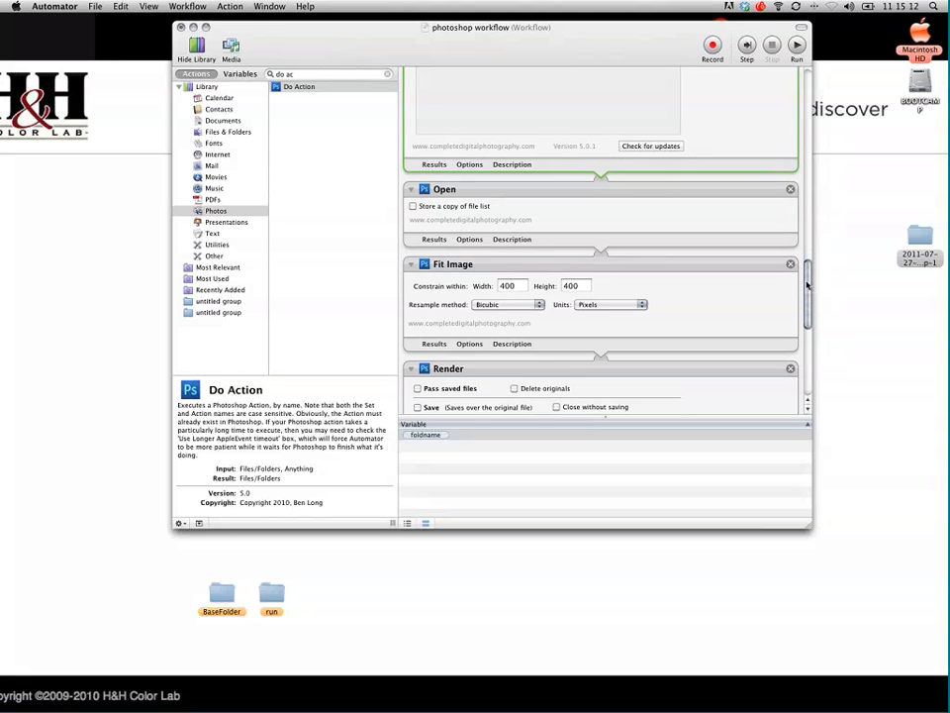
left_click_drag(807, 285, 807, 328)
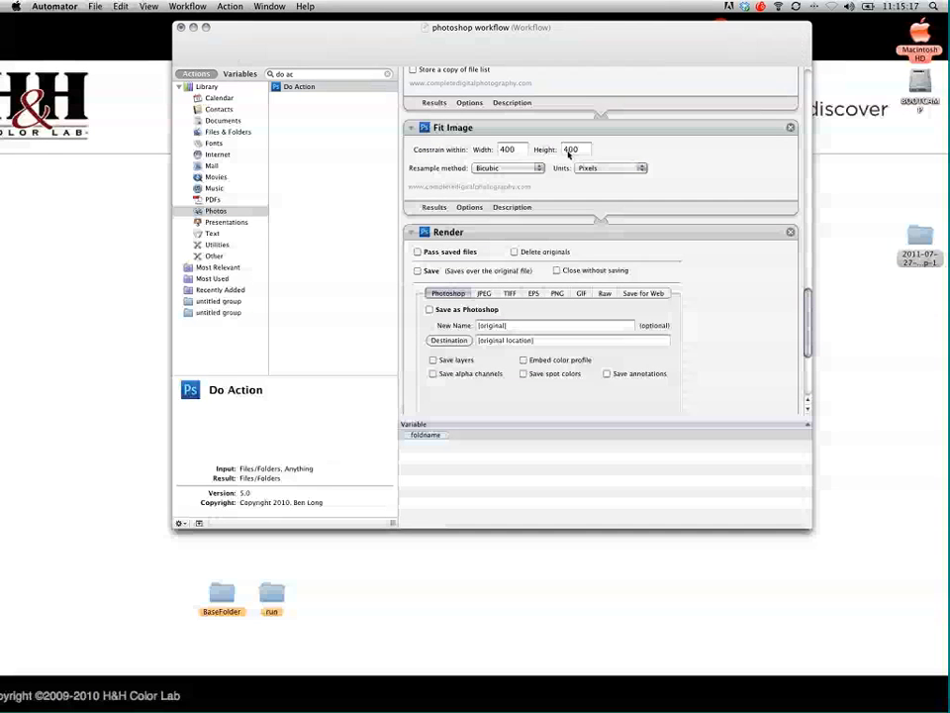
left_click(483, 294)
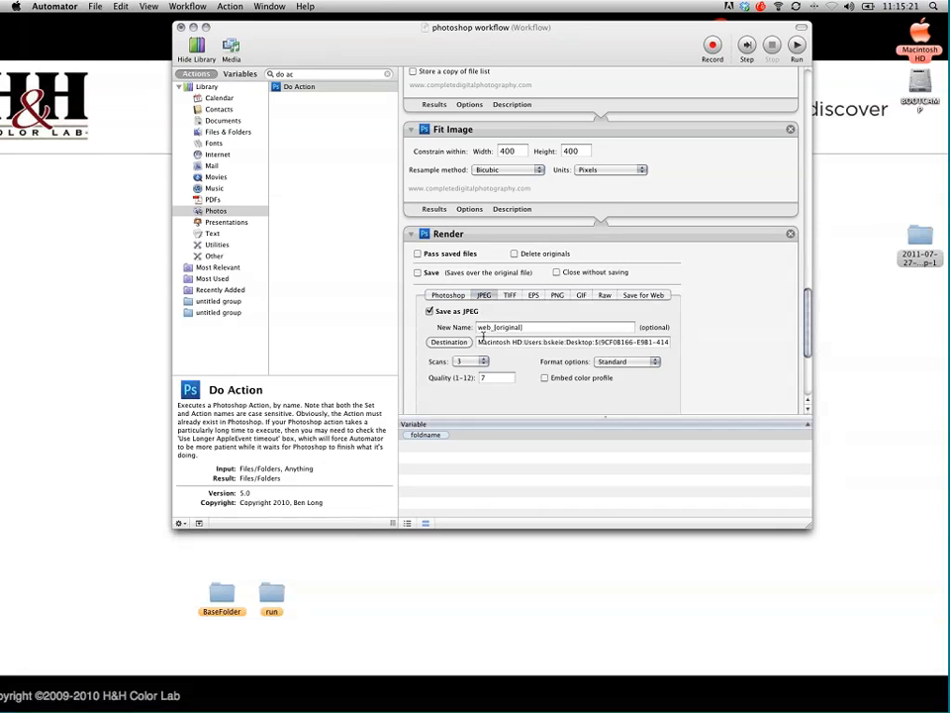
scroll(521, 322, "down", 3)
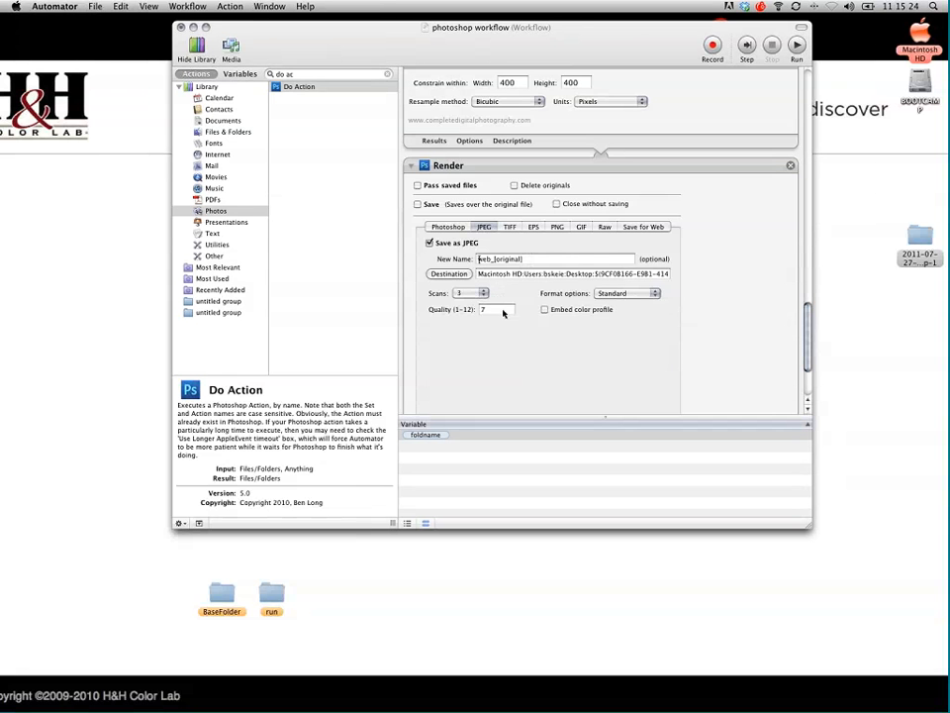
double_click(479, 259)
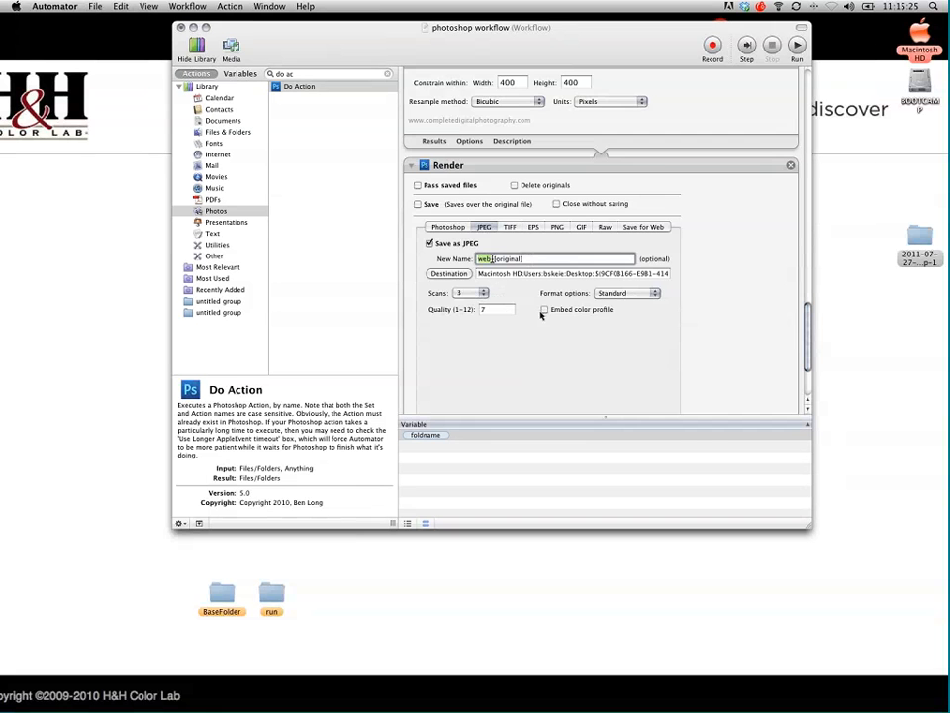
scroll(544, 321, "down", 3)
scroll(544, 322, "down", 4)
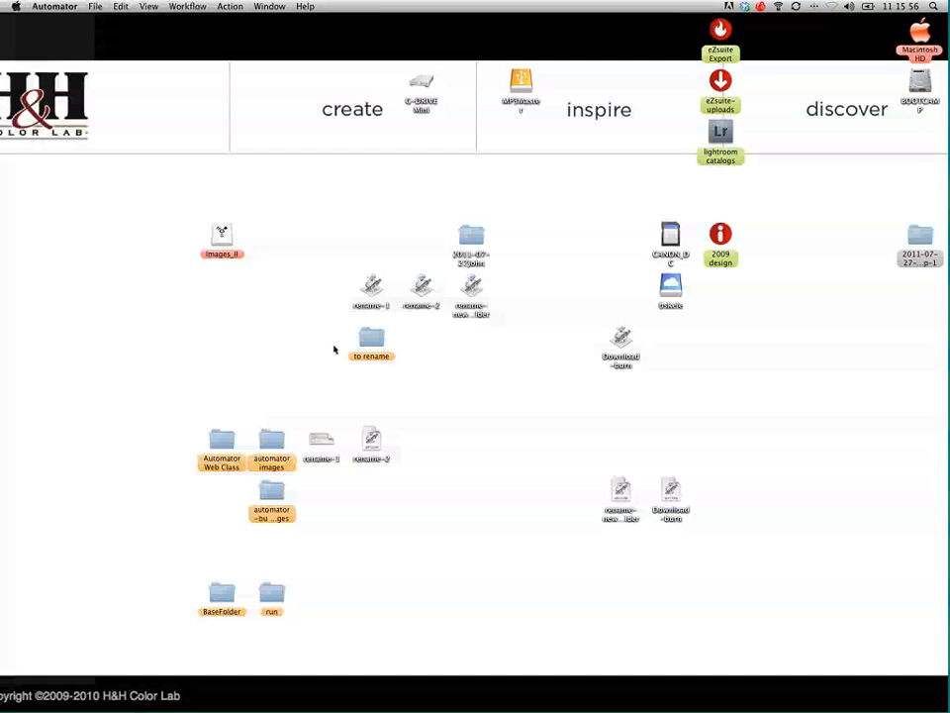
Move the run folder to the upper part of the desktop, open it, and enlarge its window
left_click_drag(272, 592, 327, 232)
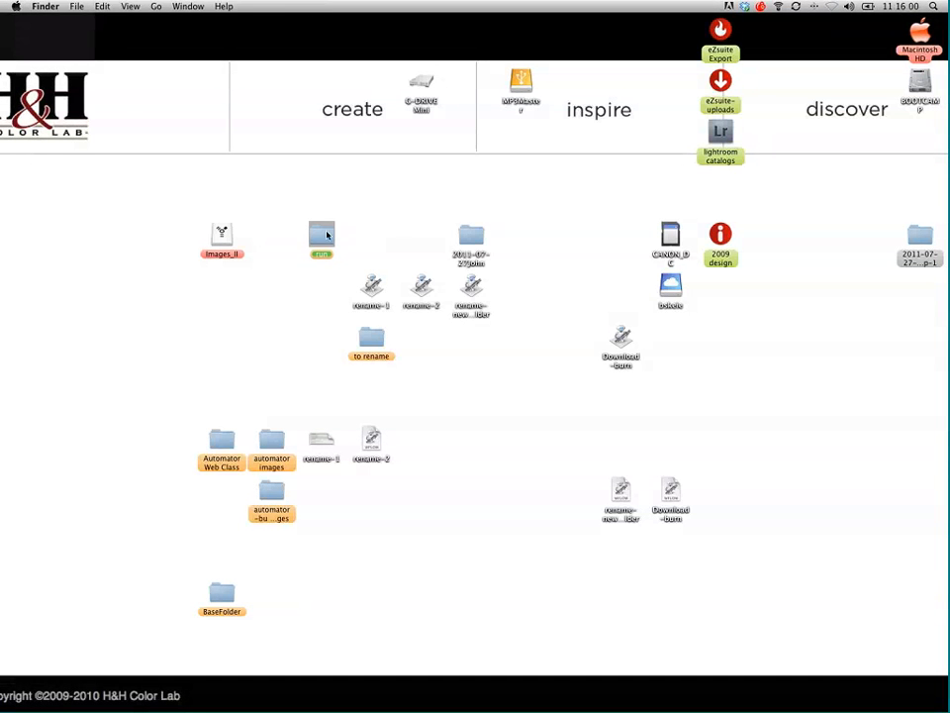
double_click(326, 234)
left_click_drag(496, 361, 536, 591)
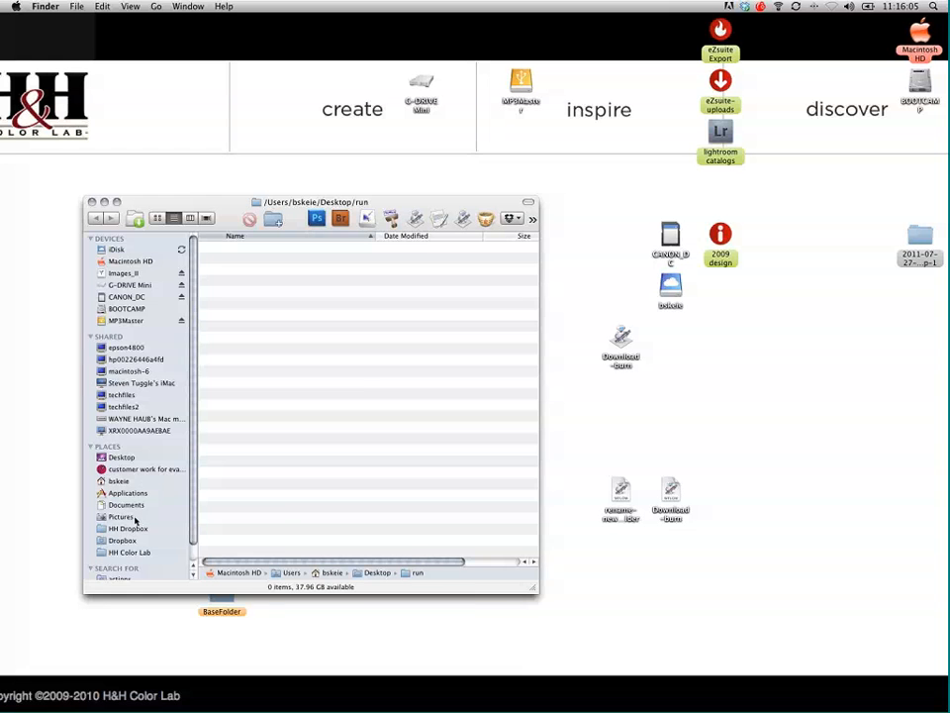
Copy all five JPEGs from the 2011-07-27-Tim folder in Pictures into the run folder
left_click(136, 519, "super")
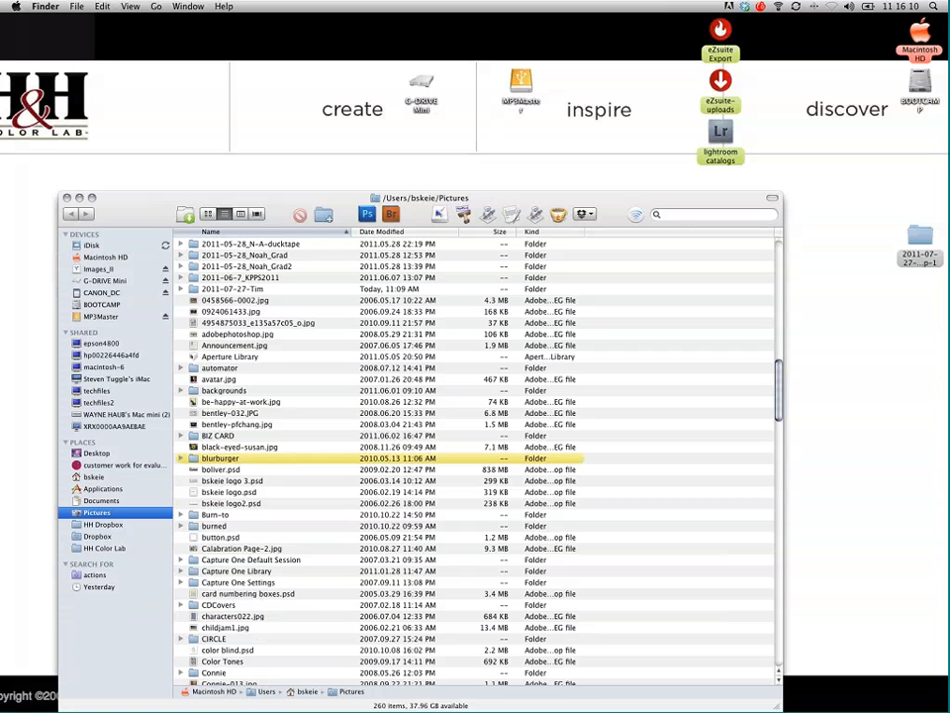
double_click(234, 288)
key("super+a")
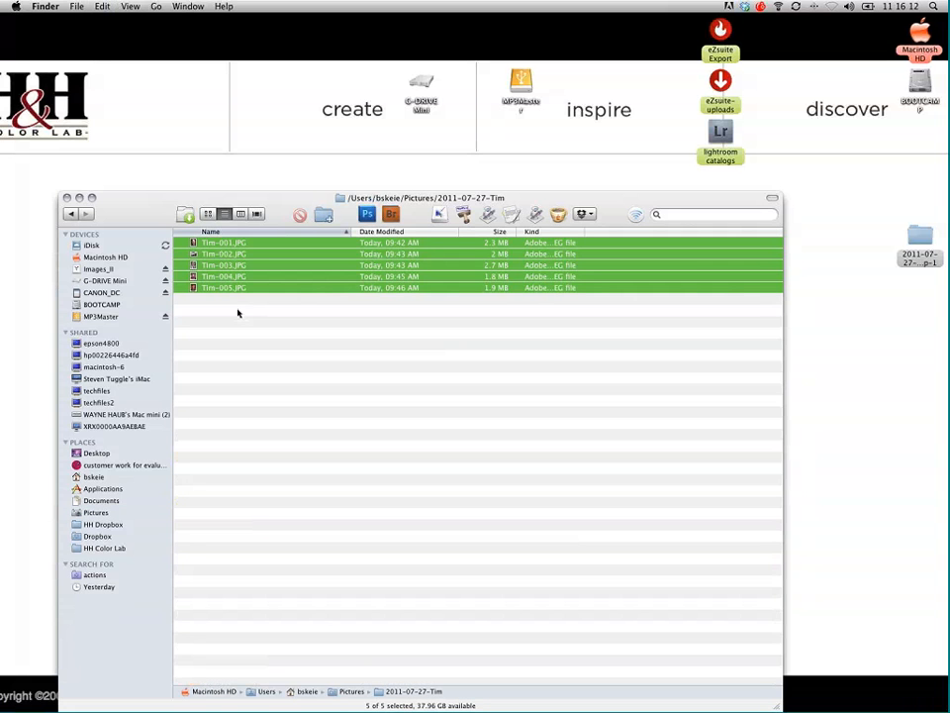
key("super+w")
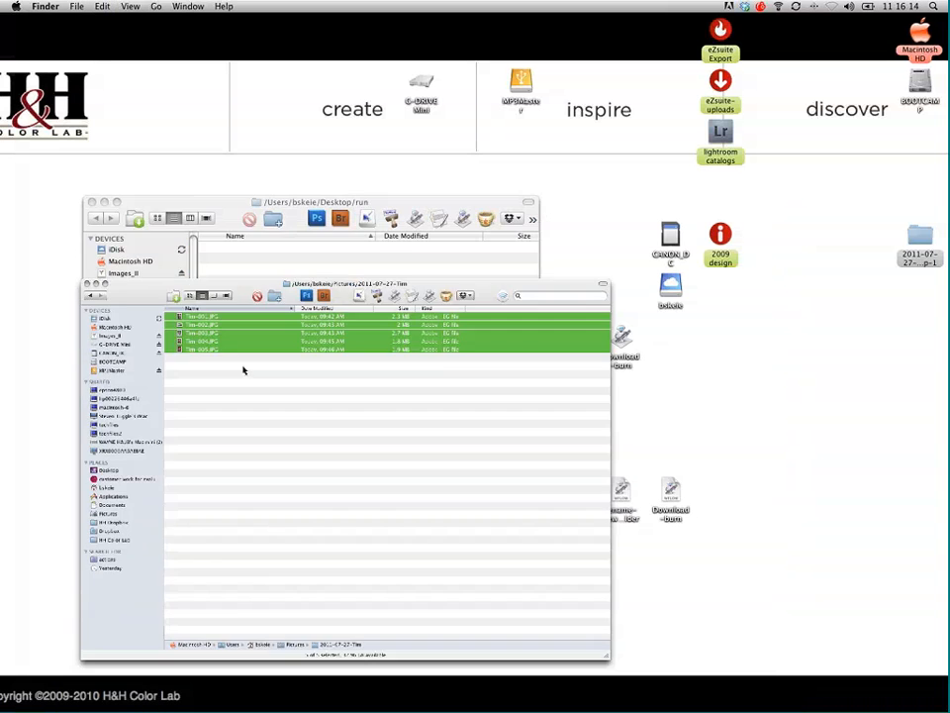
key("super+v")
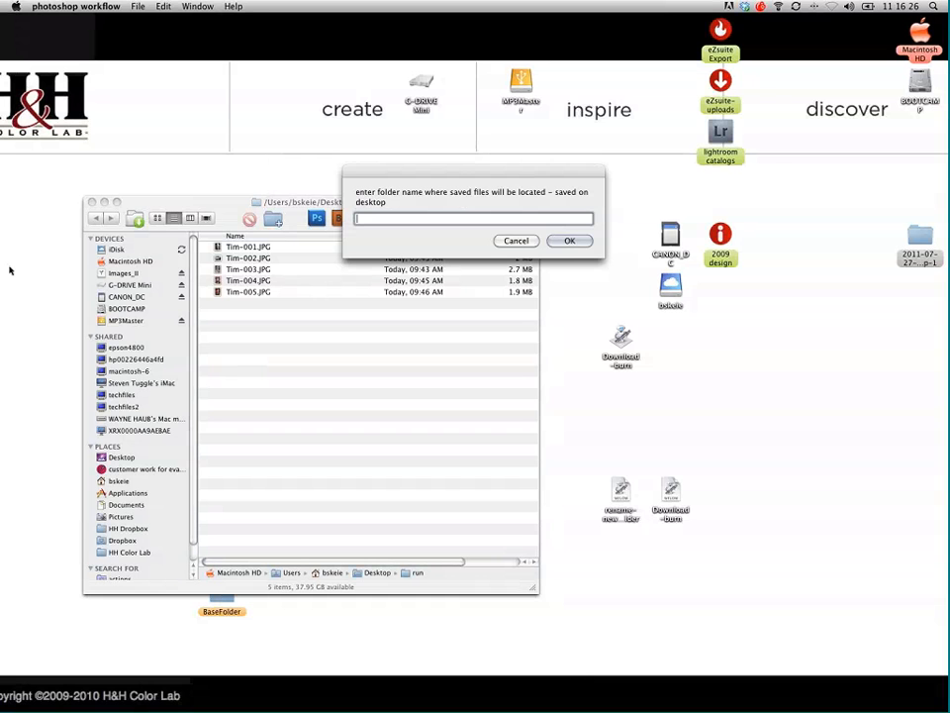
Name the workflow's destination folder tim-retouched in the folder name prompt and let the workflow run
left_click_drag(416, 174, 528, 284)
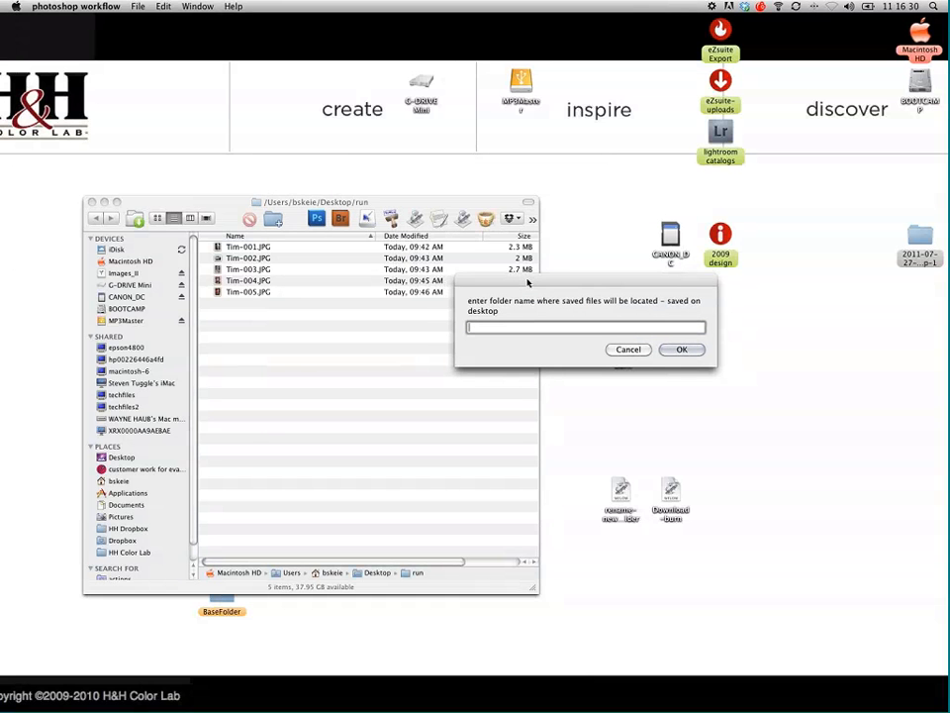
type("time")
type("ret")
type("ouched")
key("Return")
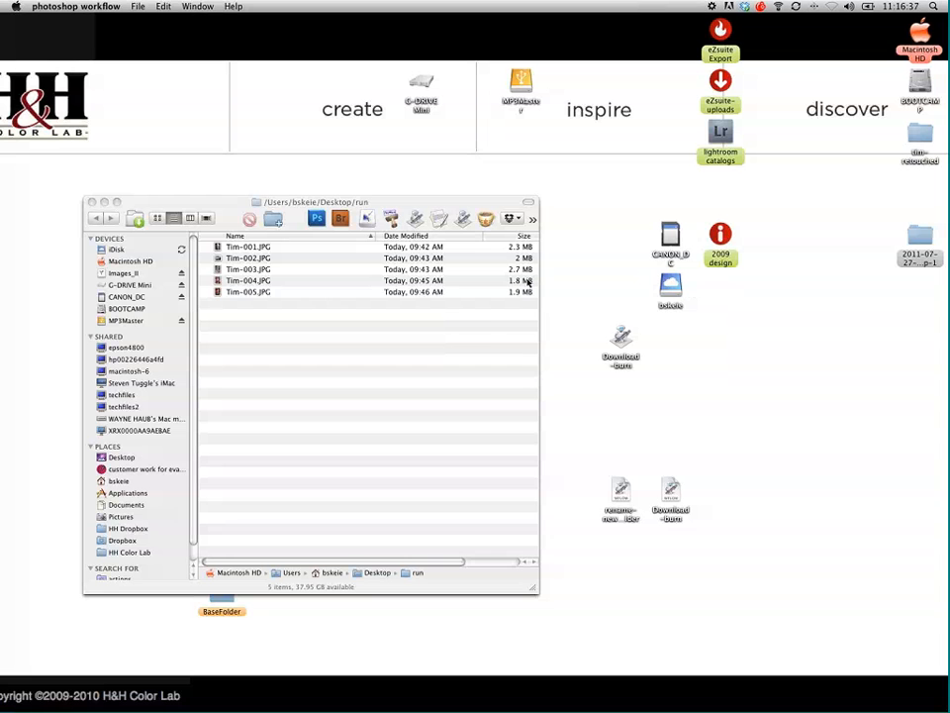
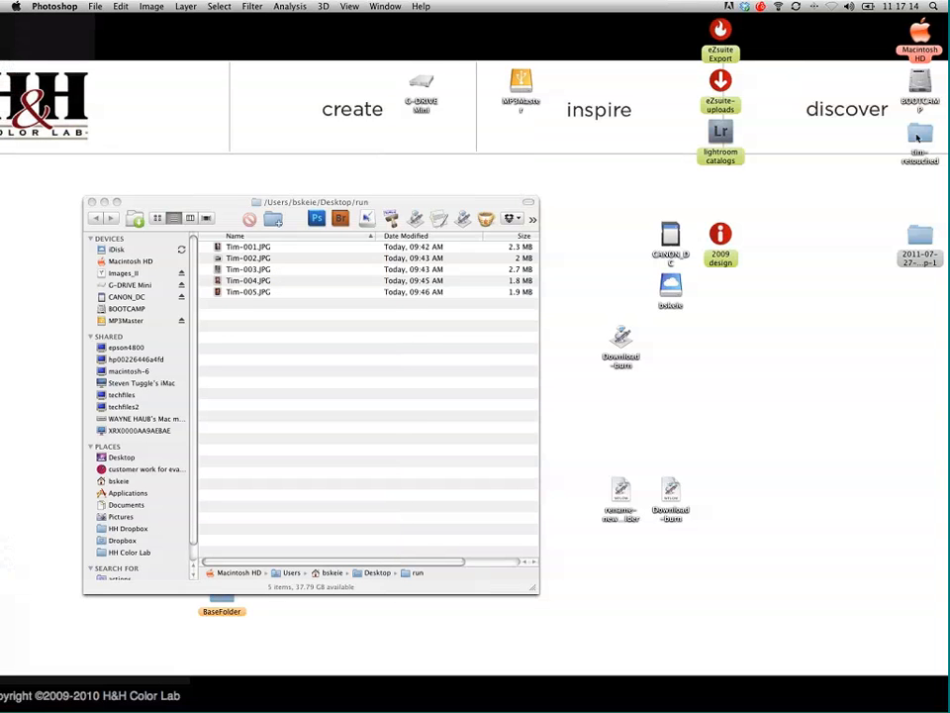
Open the tim-retouched folder and preview its Tim-001.jpg against the original Tim-001.JPG in the run folder
double_click(918, 137)
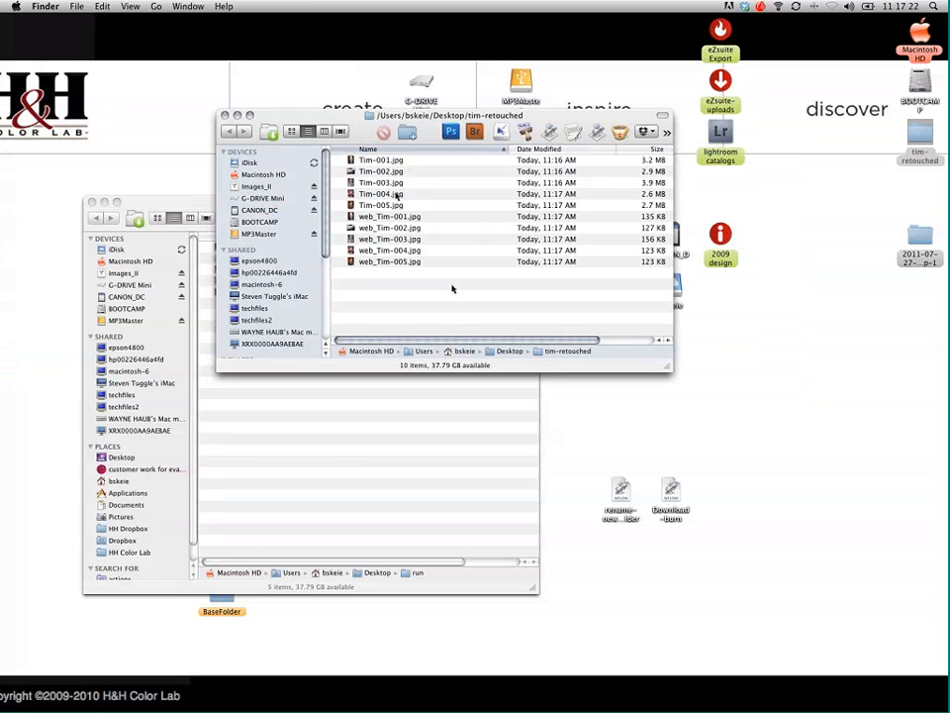
left_click(382, 165)
key("space")
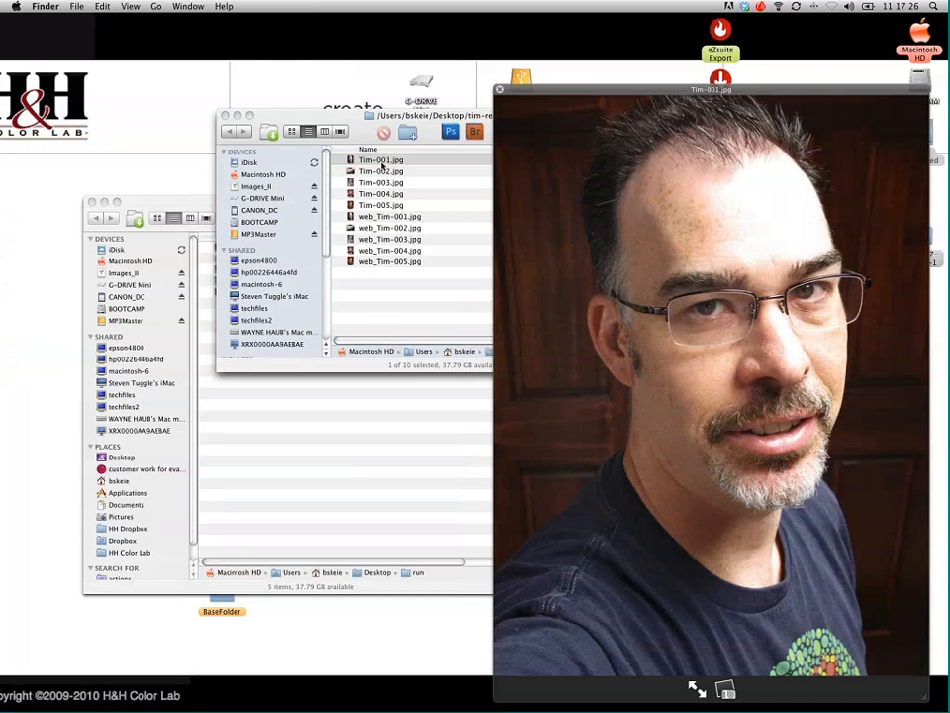
left_click(291, 456)
left_click(241, 247)
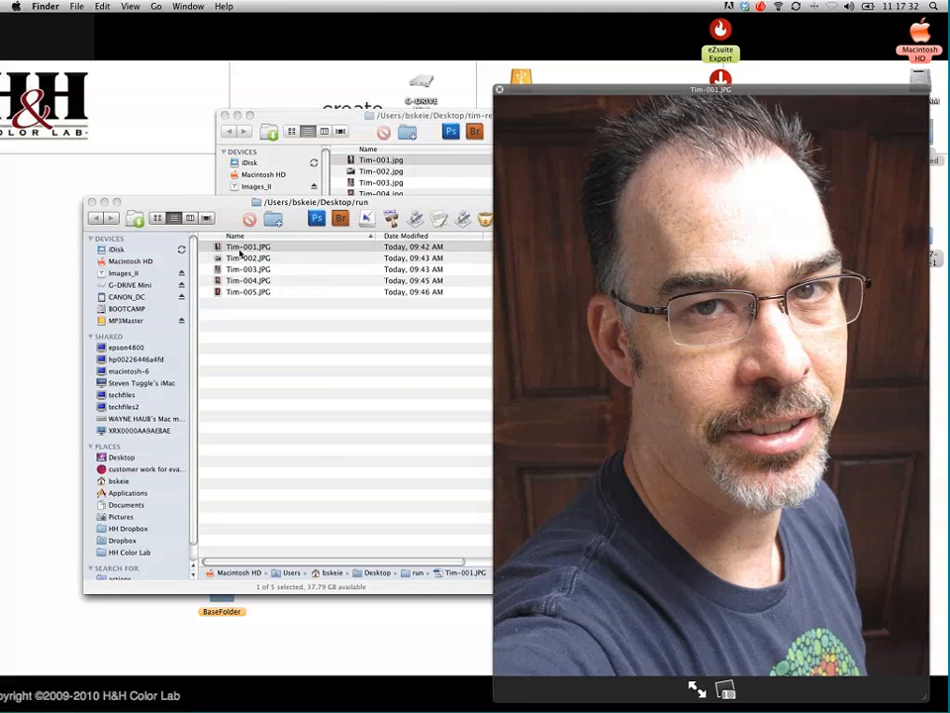
key("space")
Open the original and retouched Tim-001 images in Photoshop, compare them side by side, and close both
double_click(241, 249)
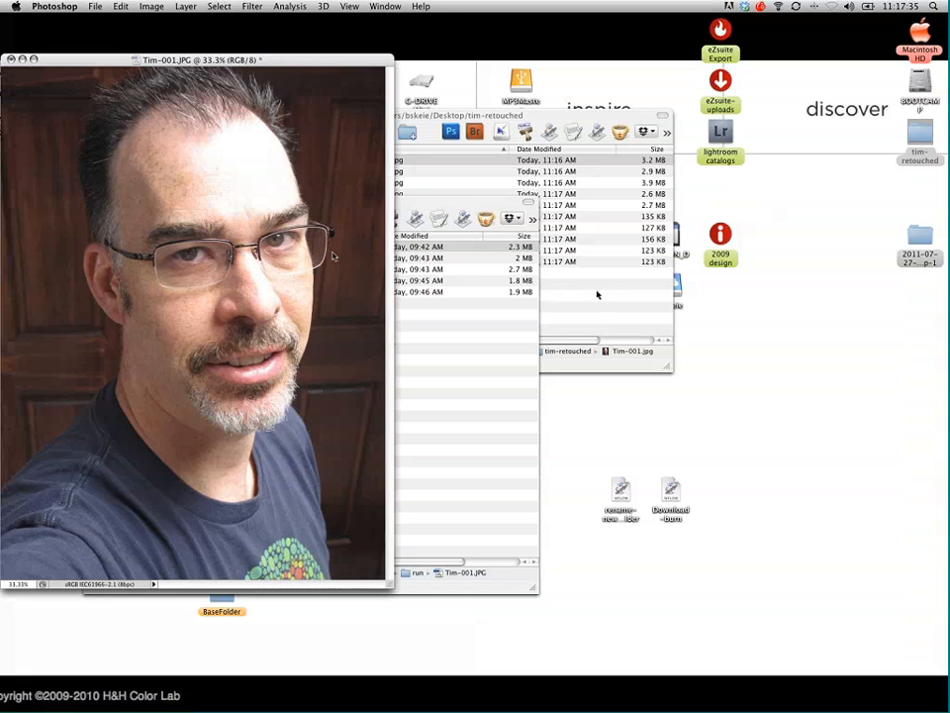
left_click(426, 188)
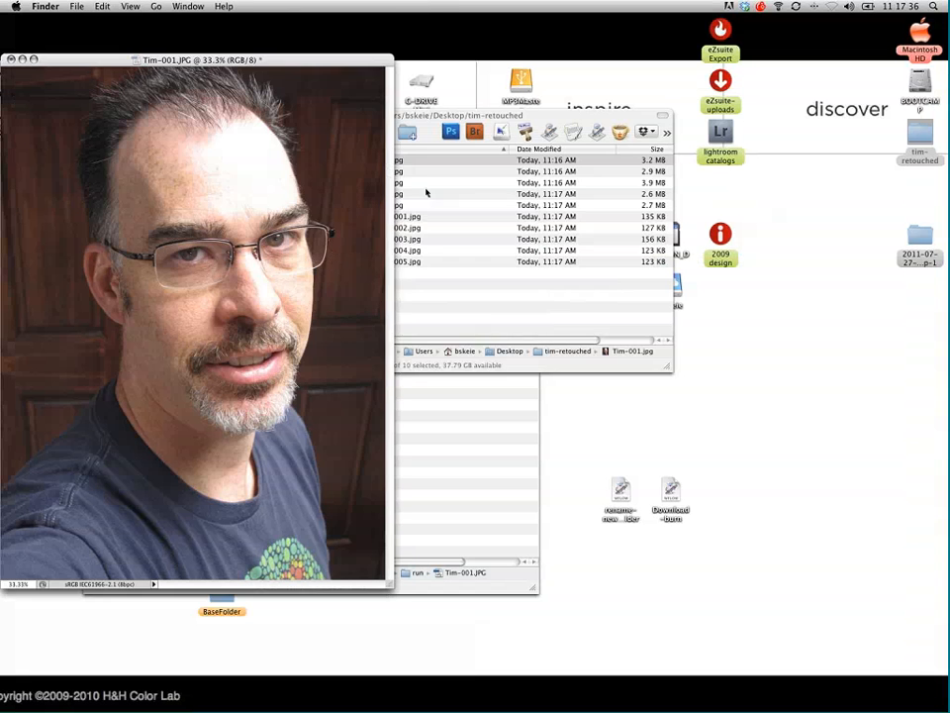
key("super+Tab")
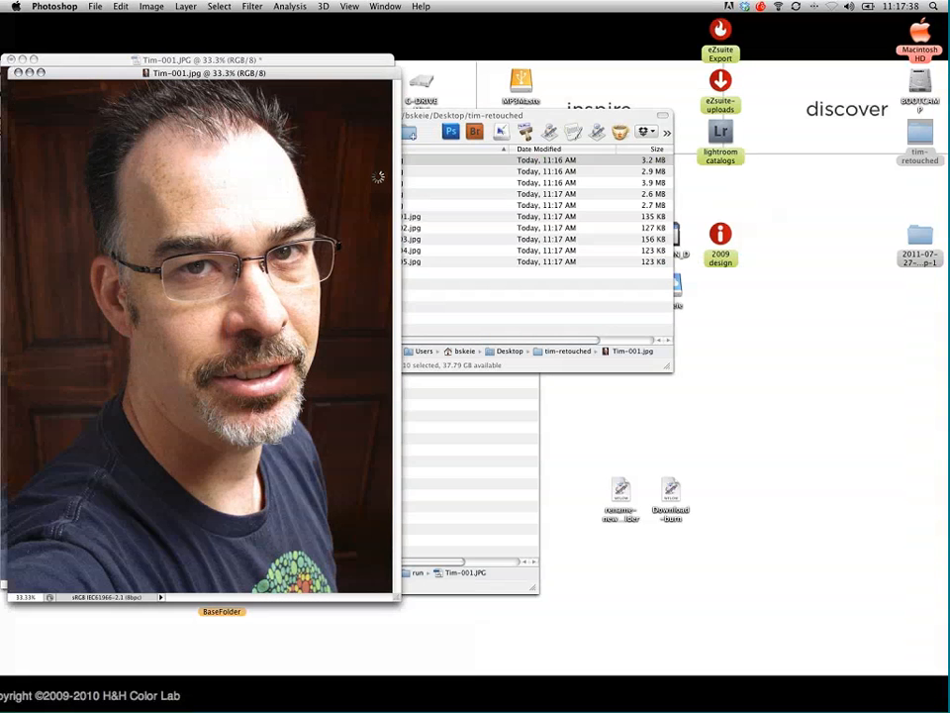
left_click_drag(194, 74, 530, 66)
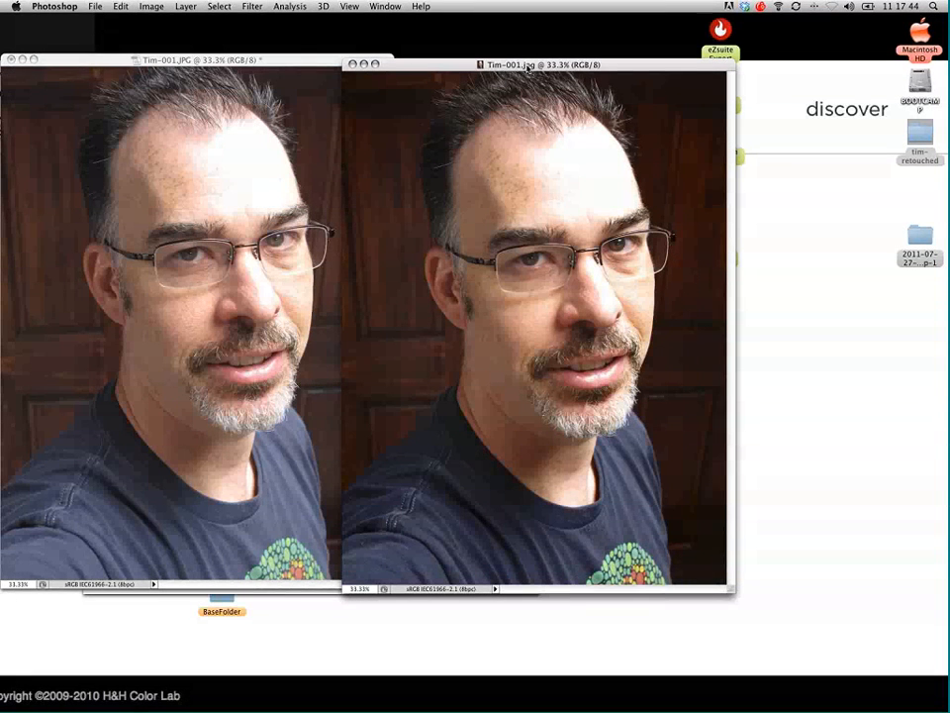
key("super+w")
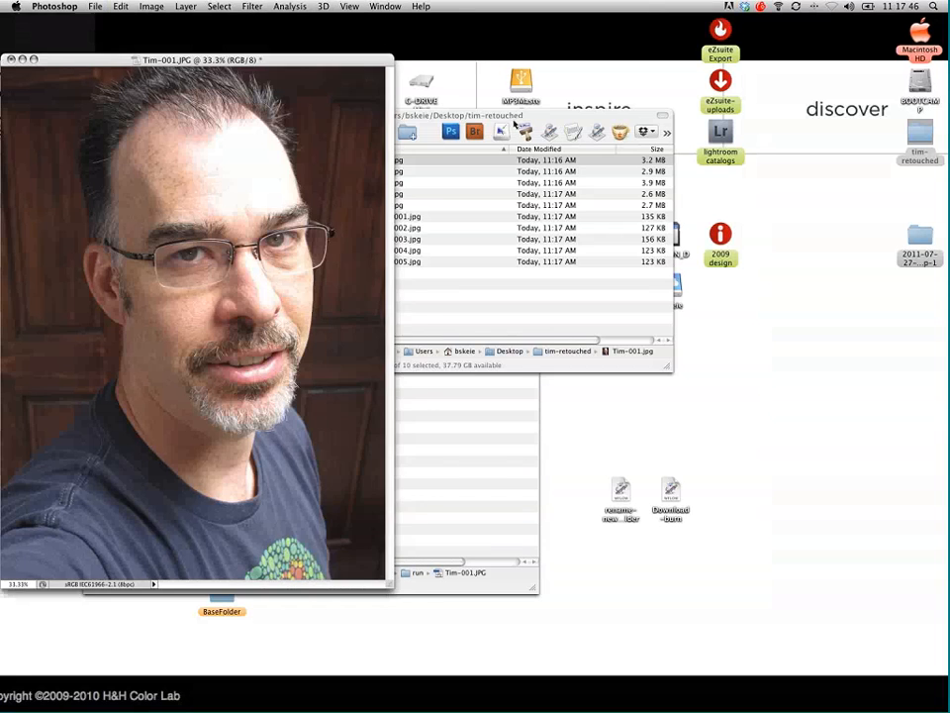
key("super+w")
Preview the images in the tim-retouched folder one after another, from Tim-001.jpg through the full-size files to the web_ copies
left_click(381, 176)
left_click(382, 163)
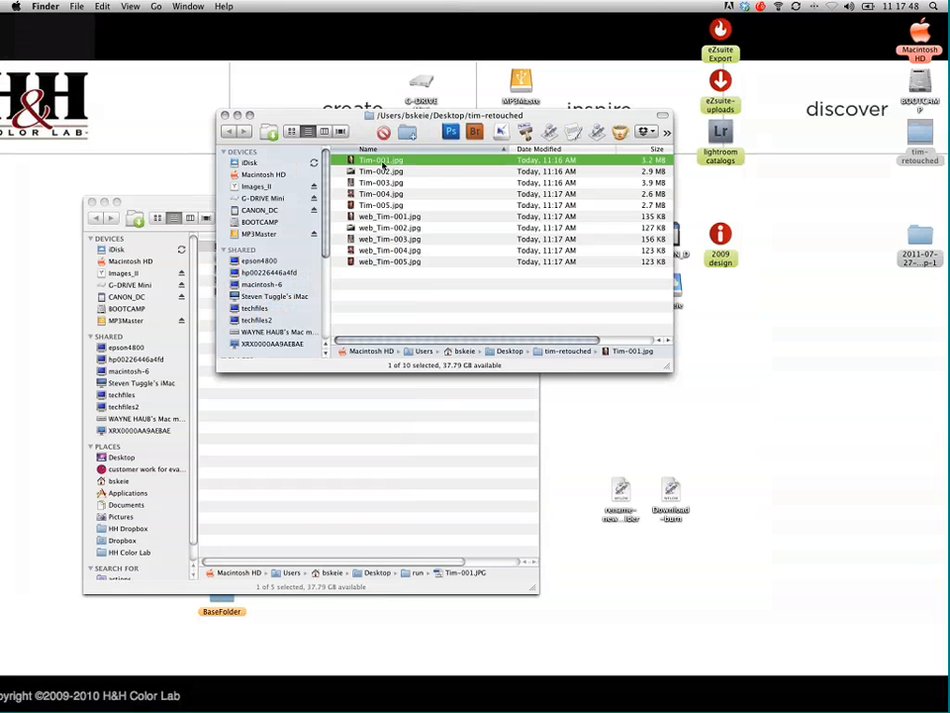
key("space")
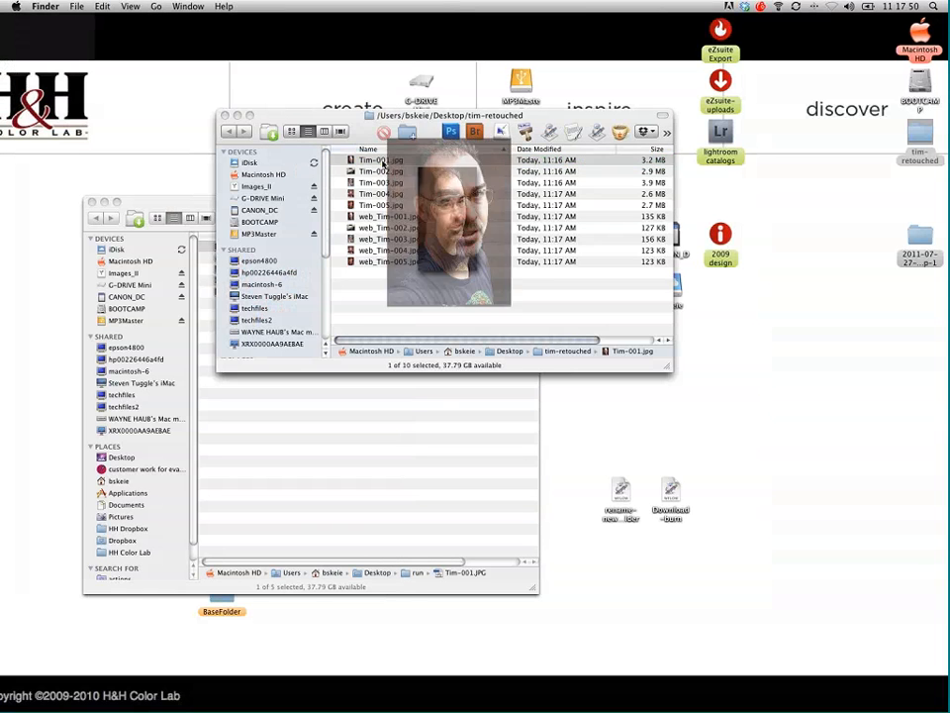
key("Down")
key("Down")
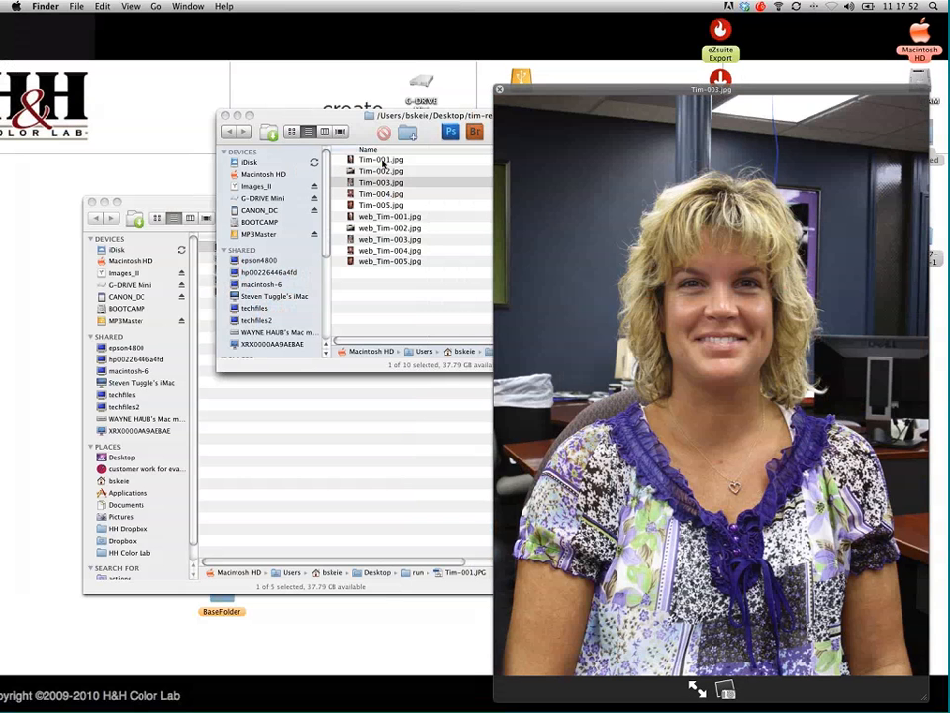
key("Down")
key("Down")
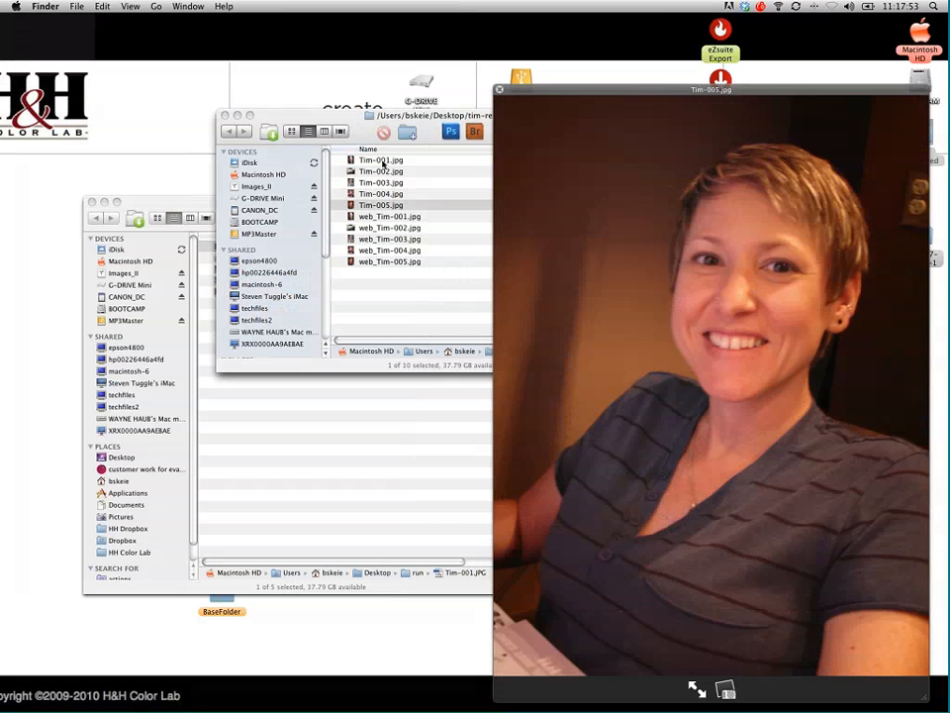
key("Down")
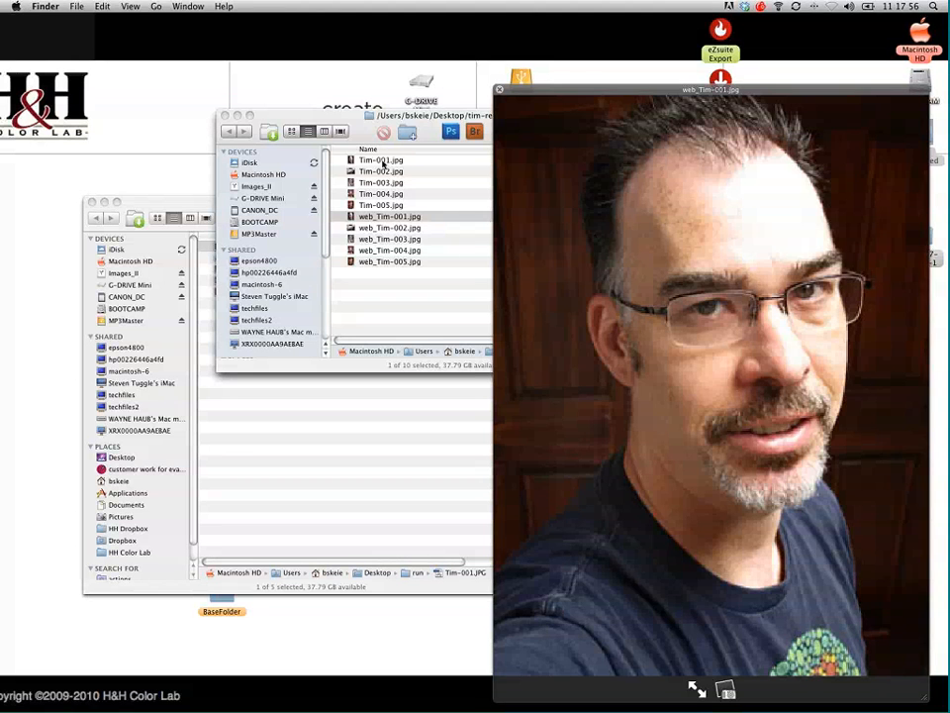
key("Down")
key("Down")
key("Down")
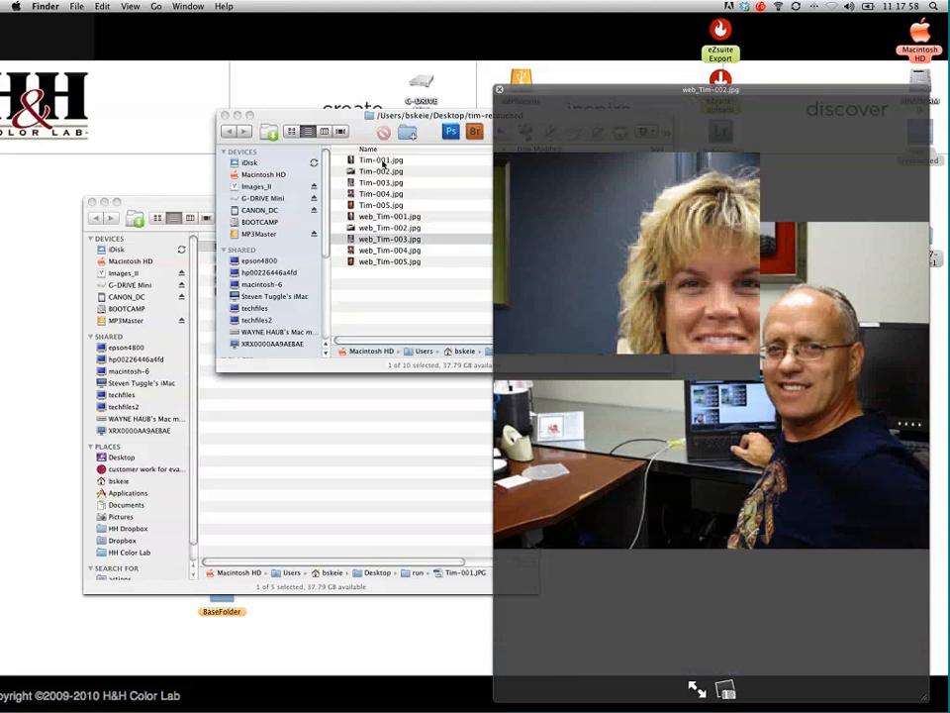
Close the image preview and both folder windows, and move the tim-retouched folder from the desktop to the Trash
key("Down")
key("space")
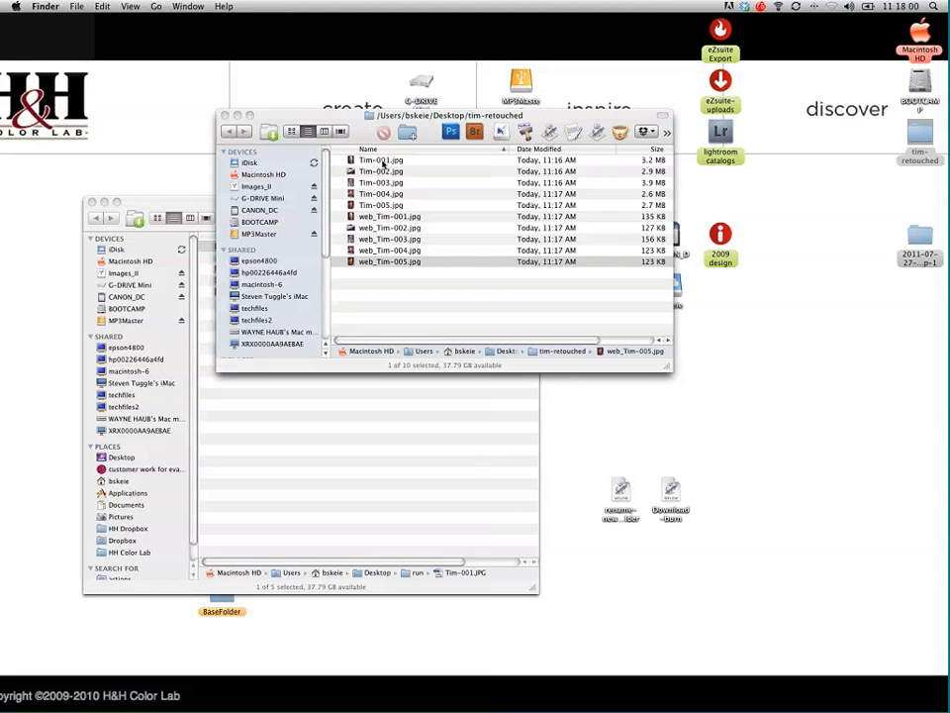
left_click(225, 115)
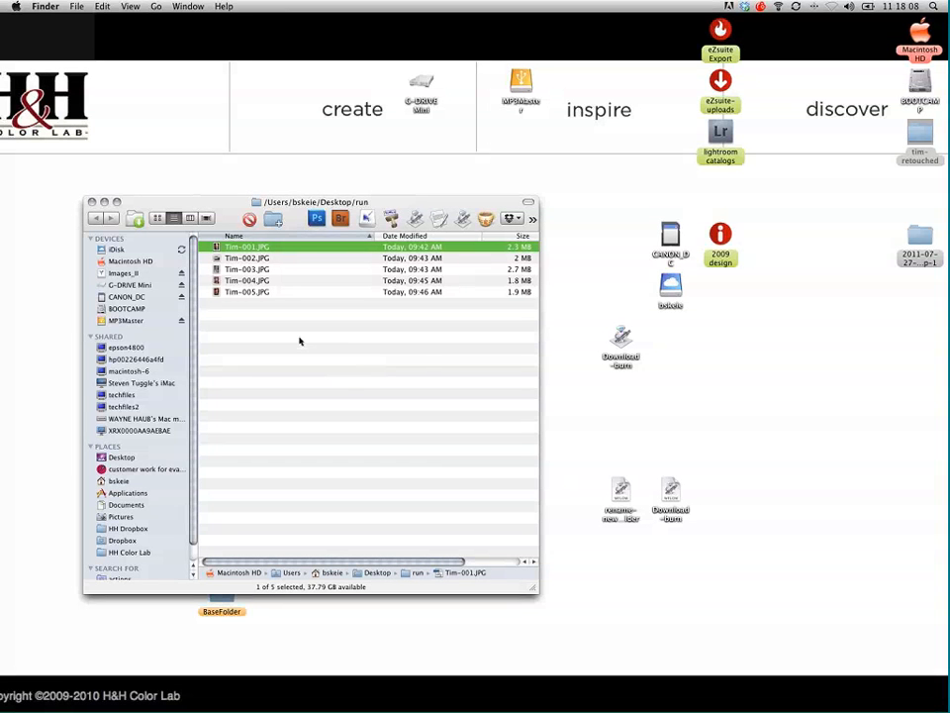
scroll(396, 352, "right", 1)
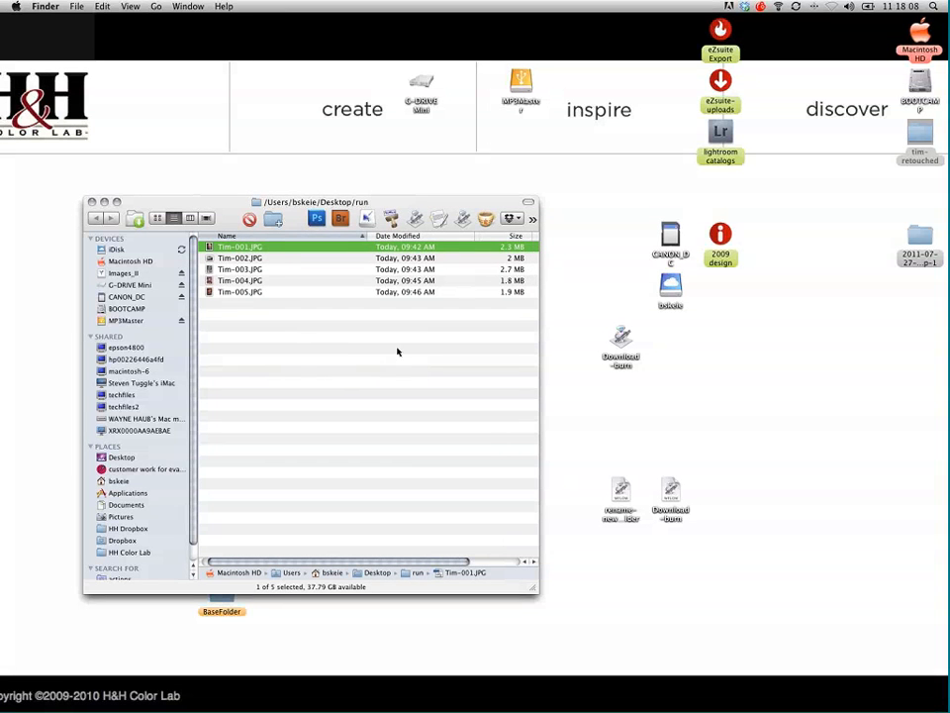
left_click(92, 202)
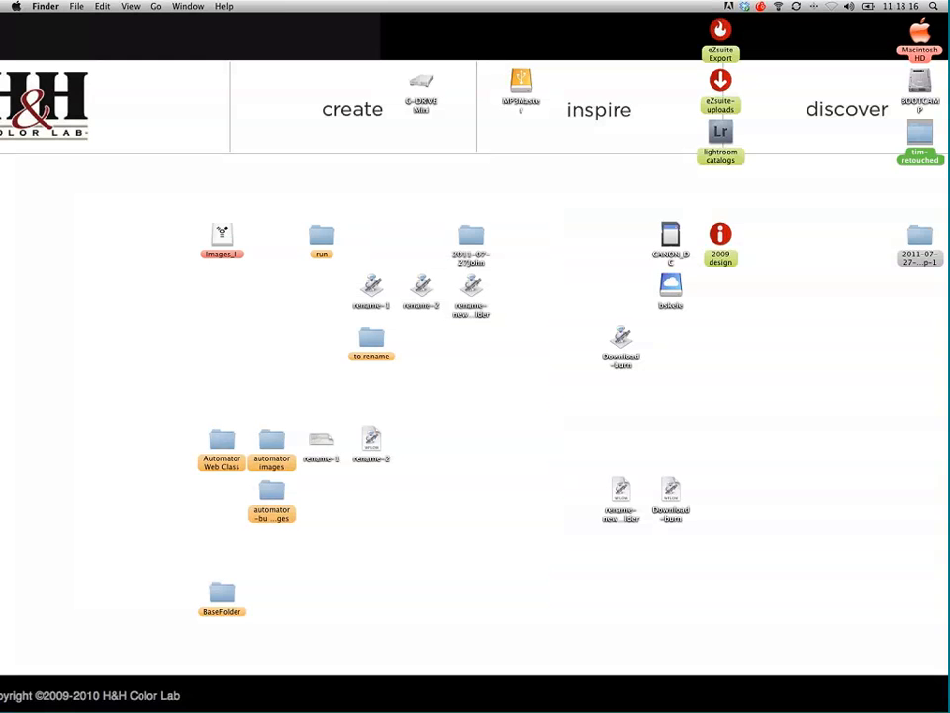
mouse_move(919, 138)
left_mouse_down()
mouse_move(887, 153)
mouse_move(897, 600)
mouse_move(936, 594)
mouse_move(945, 623)
left_mouse_up()
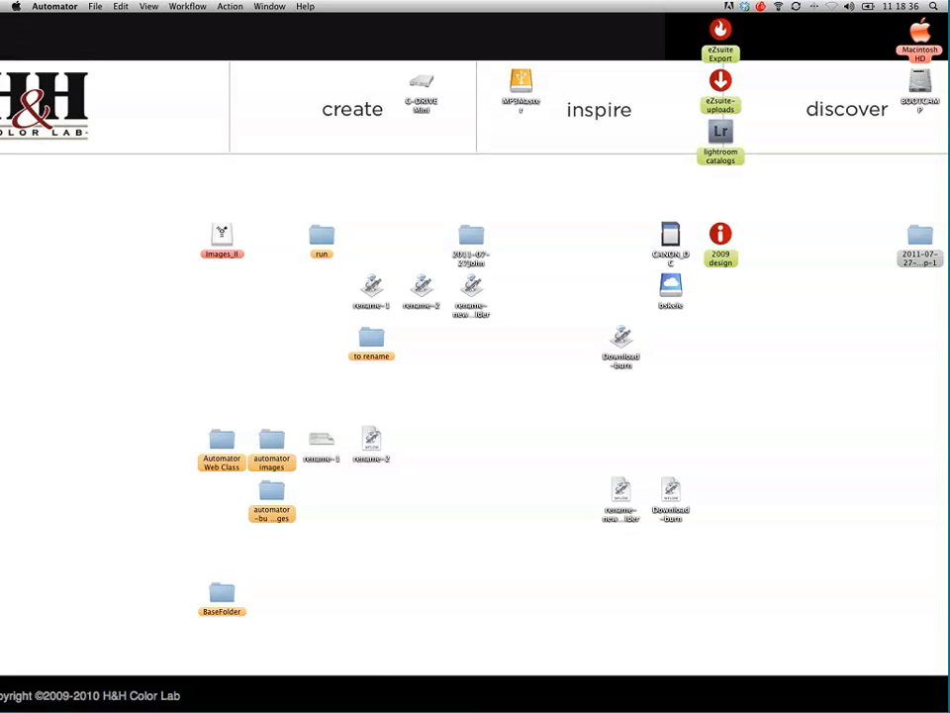
Return to the photoshop workflow in Automator and remove its Ask for Text and Set Value of Variable actions
left_click_drag(13, 176, 413, 89)
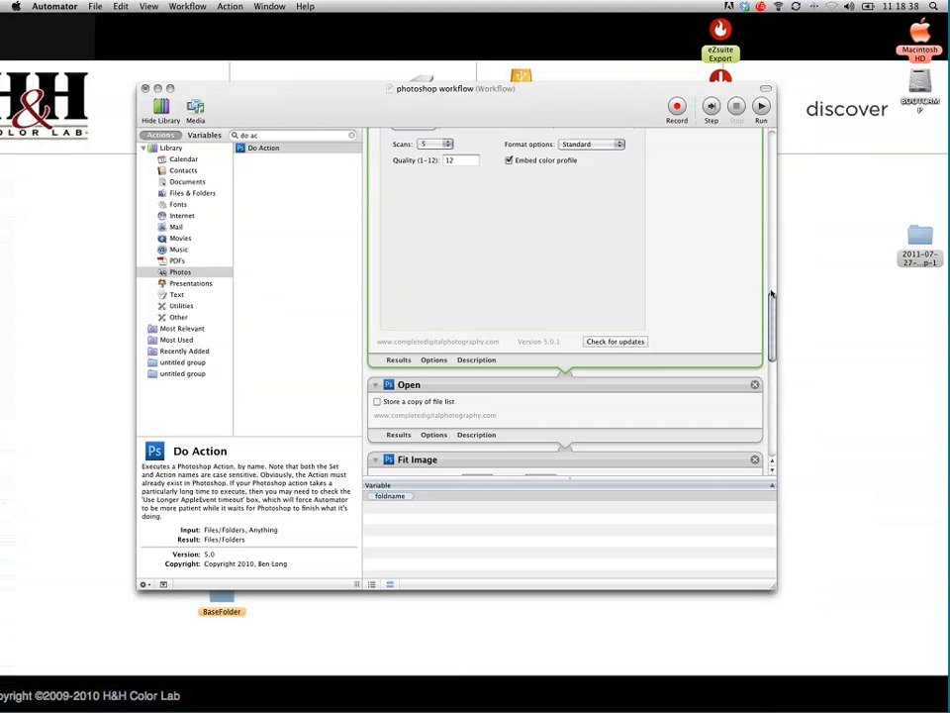
left_click_drag(771, 294, 757, 143)
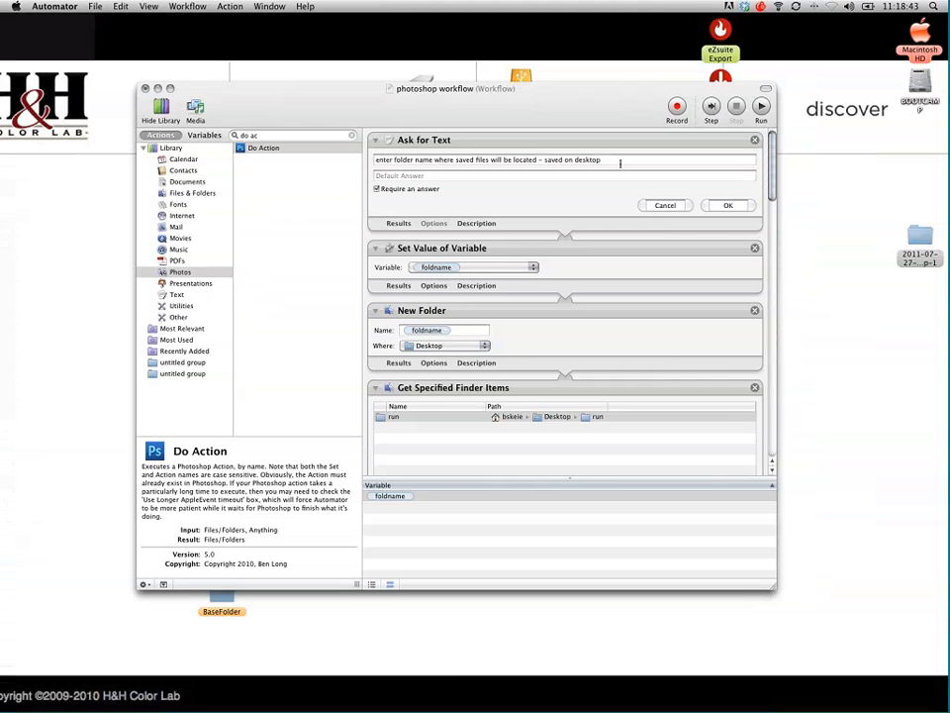
left_click(755, 140)
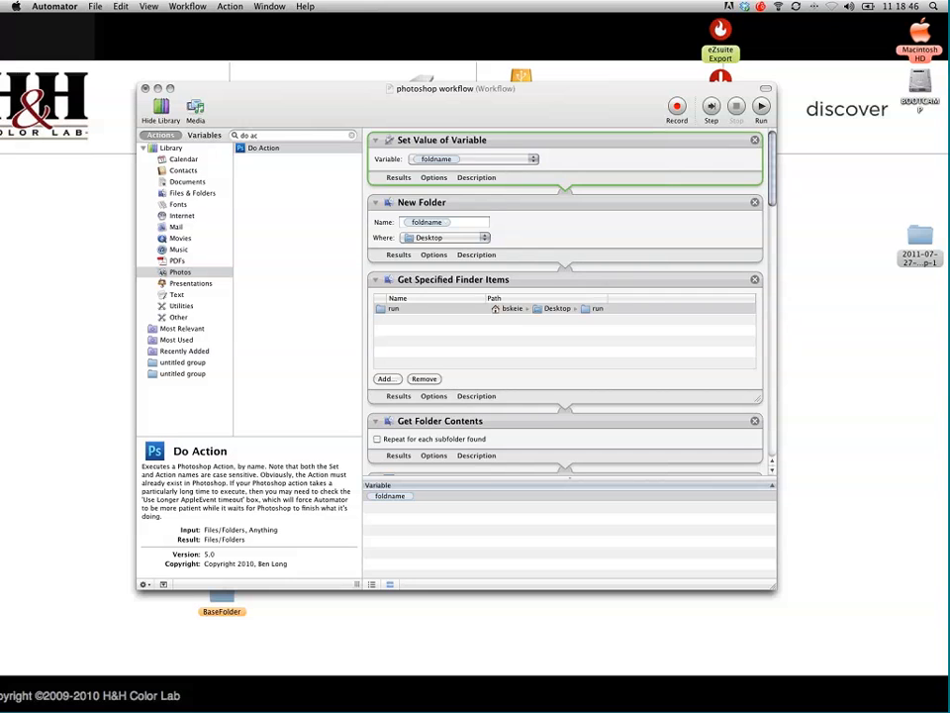
left_click(754, 139)
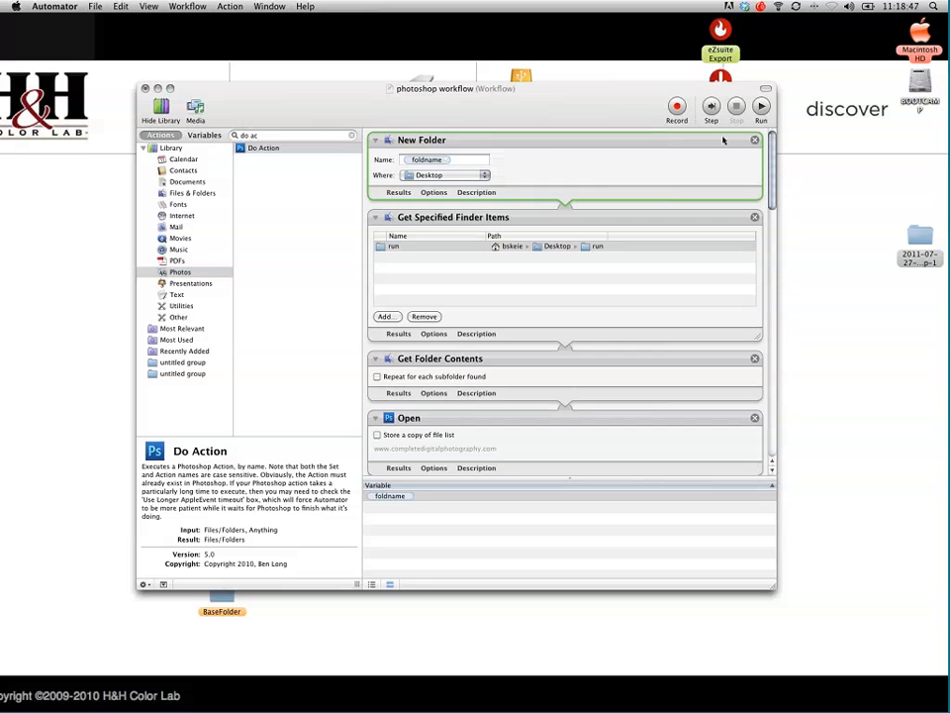
Replace the foldname variable in the New Folder action's name with the Current time variable, searching the variables for "da"
left_click(459, 159)
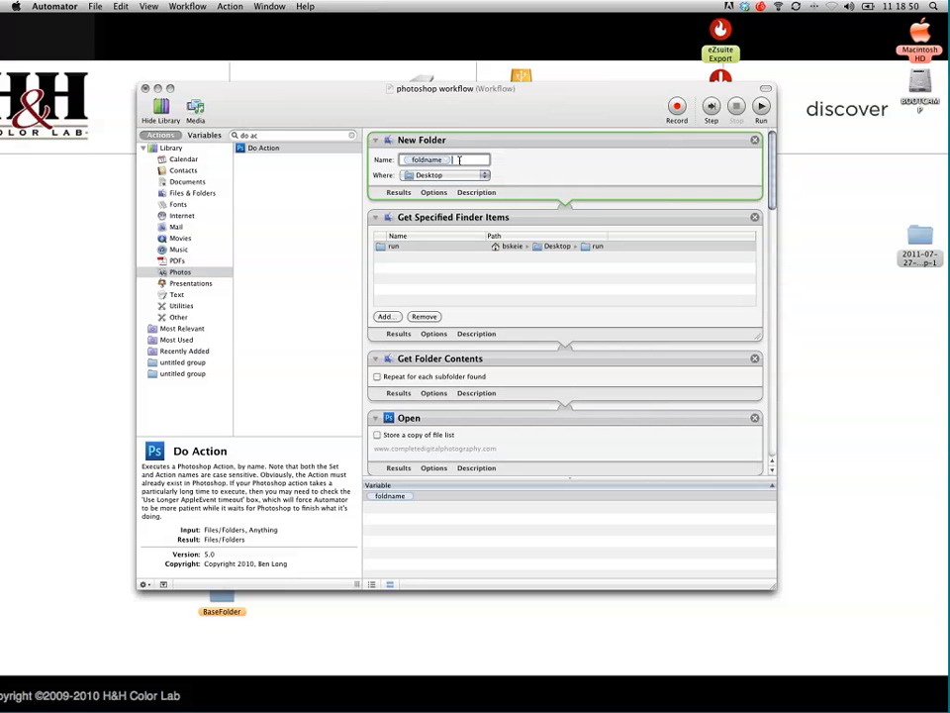
key("BackSpace")
left_click_drag(290, 138, 248, 145)
left_click(204, 136)
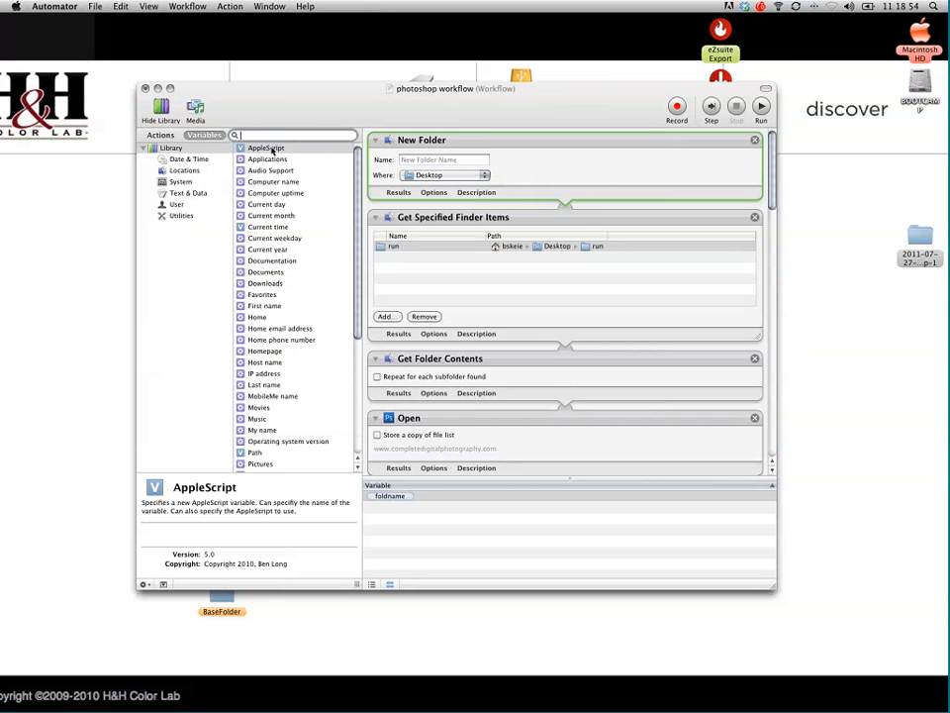
left_click(272, 137)
type("da")
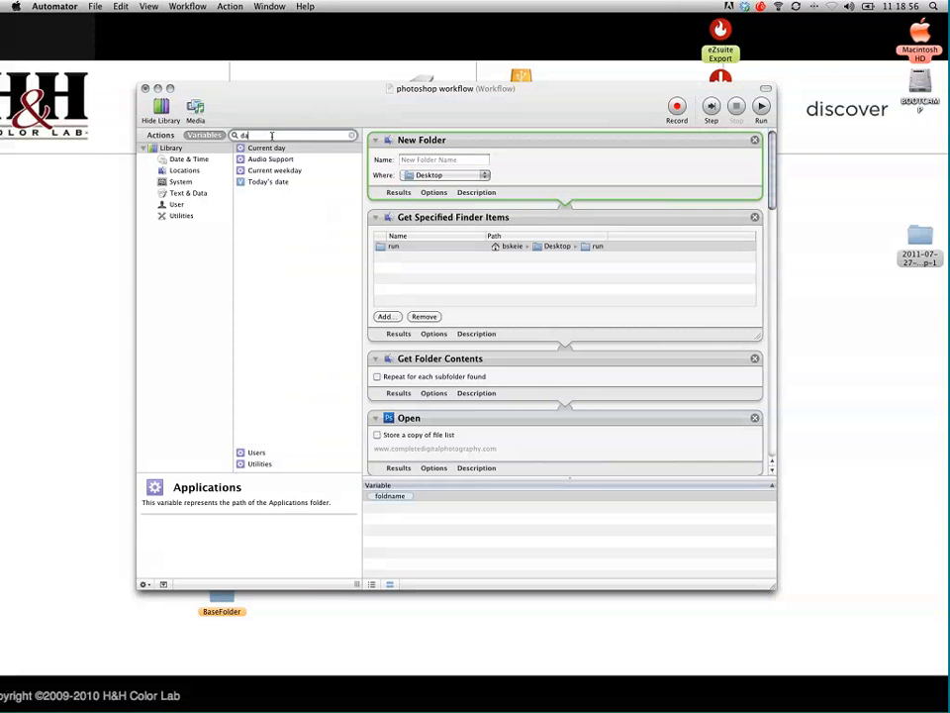
left_click_drag(267, 160, 424, 161)
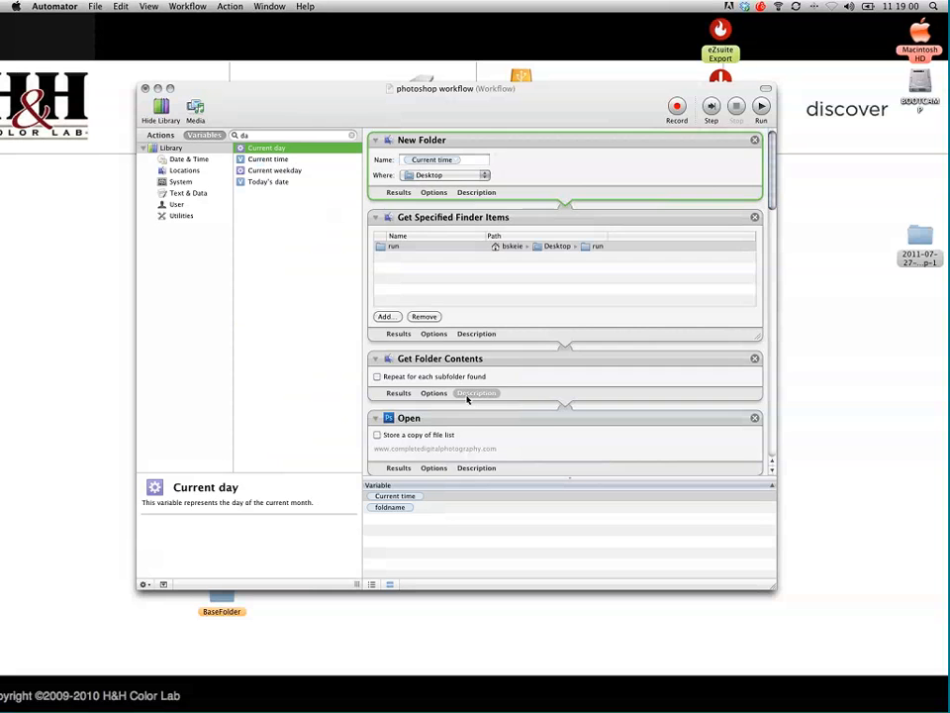
Examine the Render action's JPEG destination and select the foldname variable in the workflow's variable list
scroll(490, 419, "down", 3)
scroll(493, 419, "down", 10)
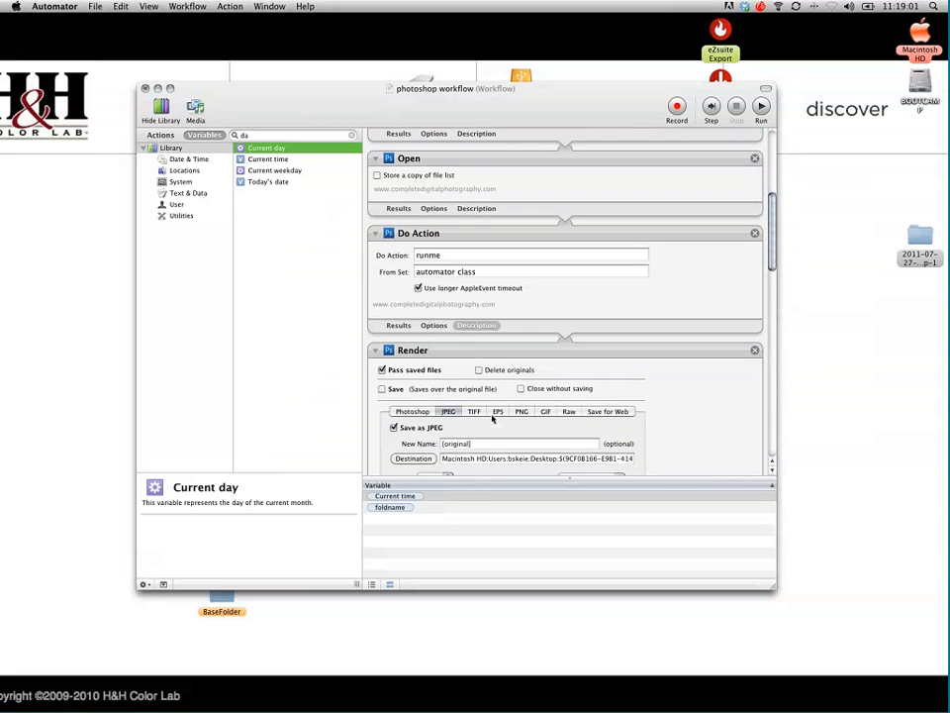
scroll(492, 419, "down", 3)
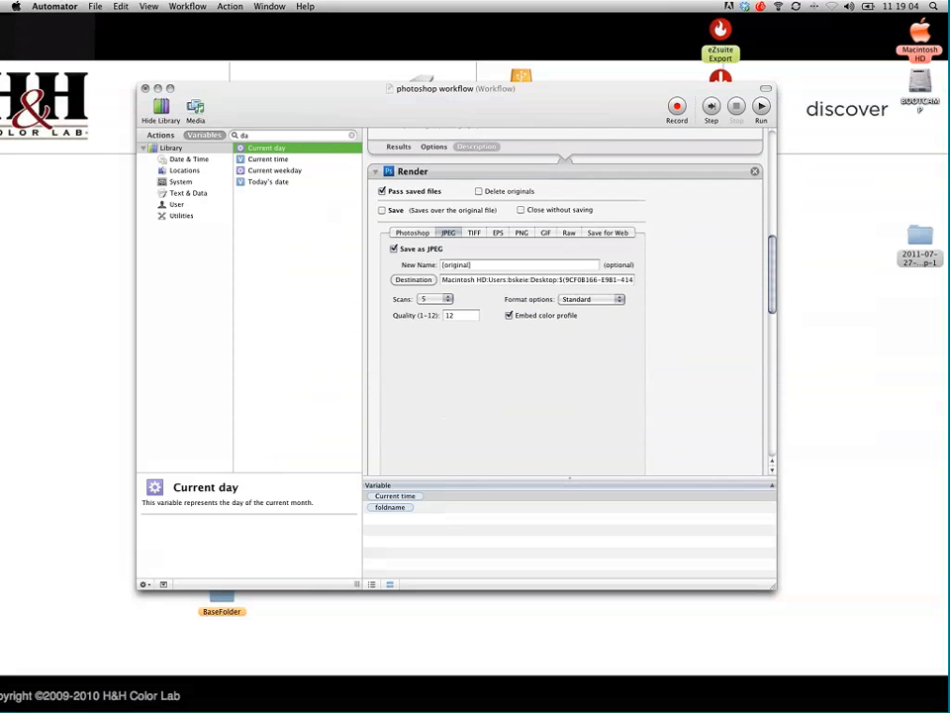
left_click(404, 507)
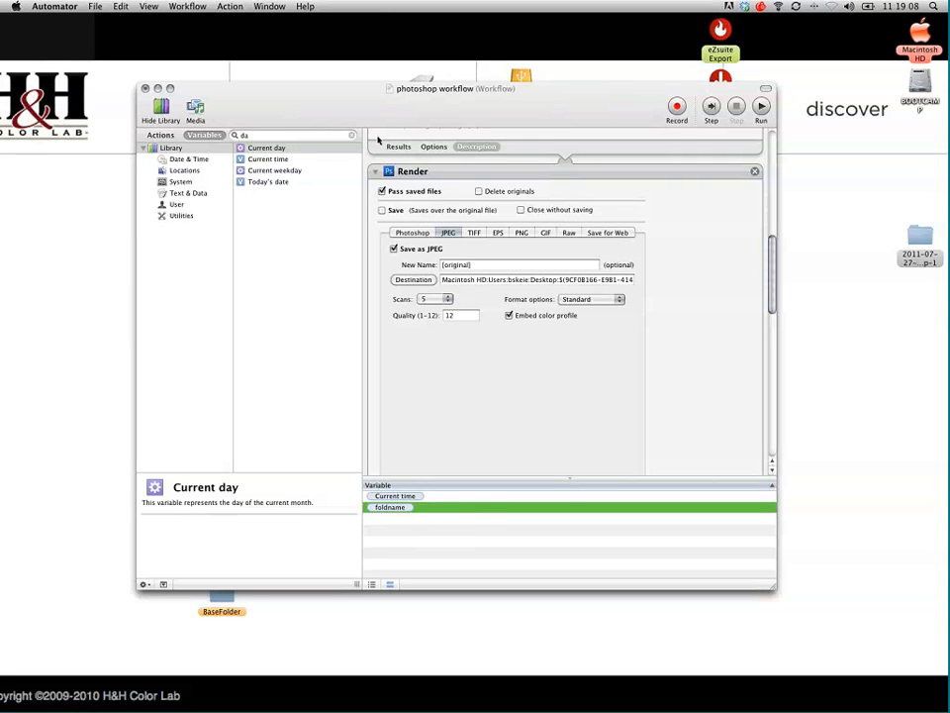
left_click(349, 136)
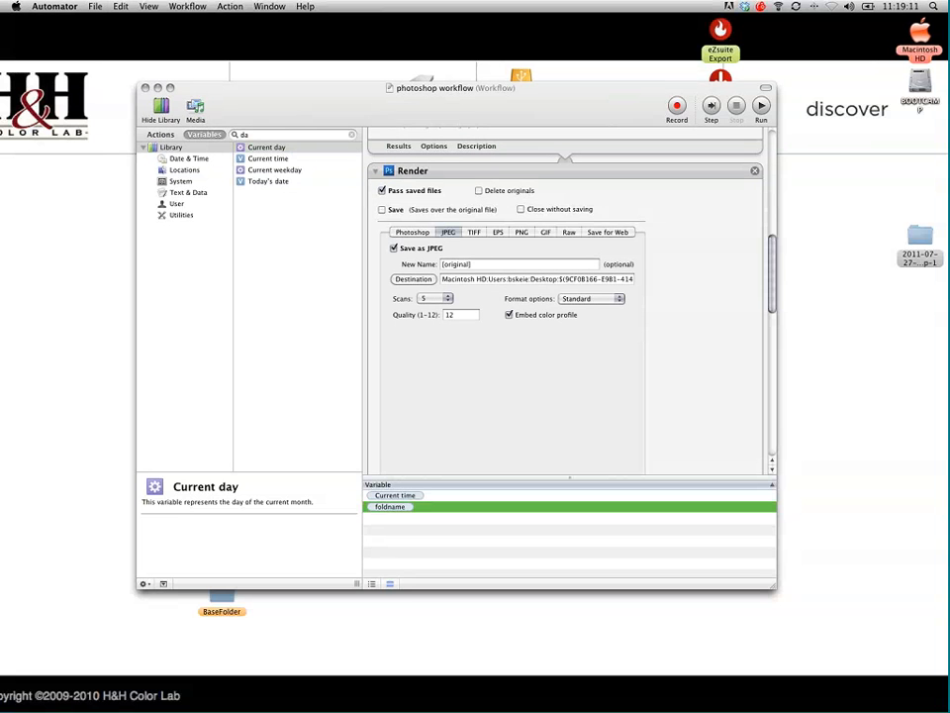
Show the package contents of the photoshop workflow file in the Automator Web Class folder in Finder
left_click_drag(288, 92, 303, 153)
left_click(287, 123)
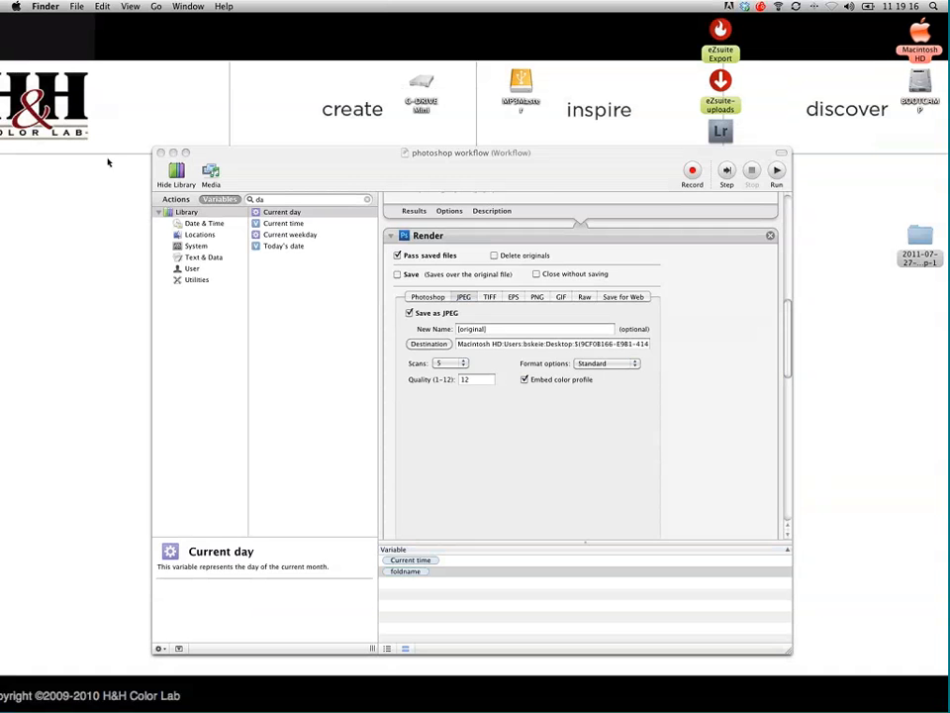
left_click_drag(109, 162, 464, 112)
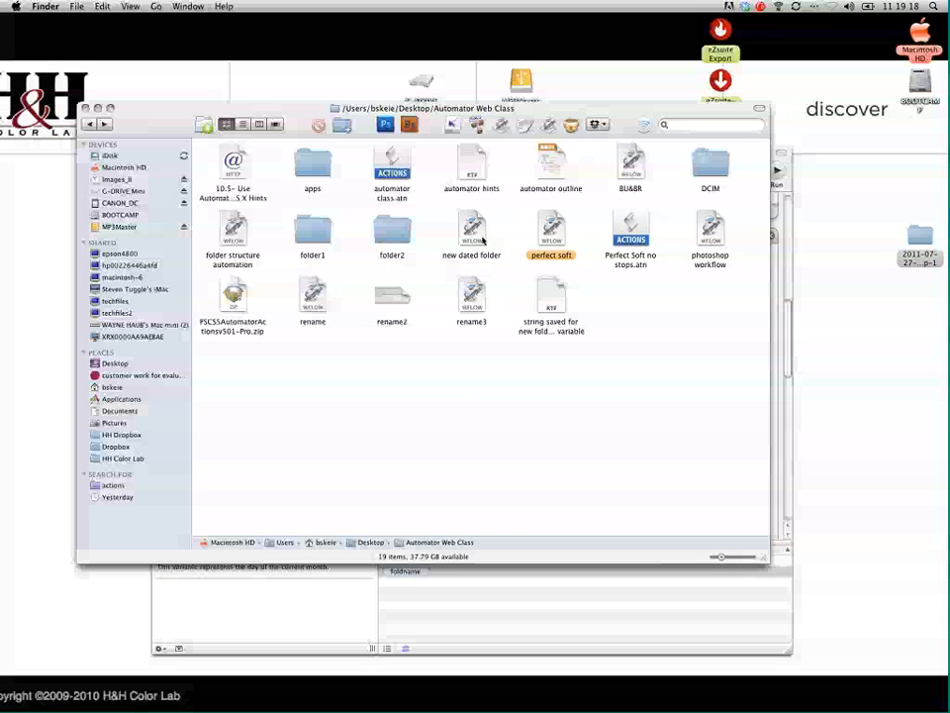
left_click(710, 229)
right_click(711, 229)
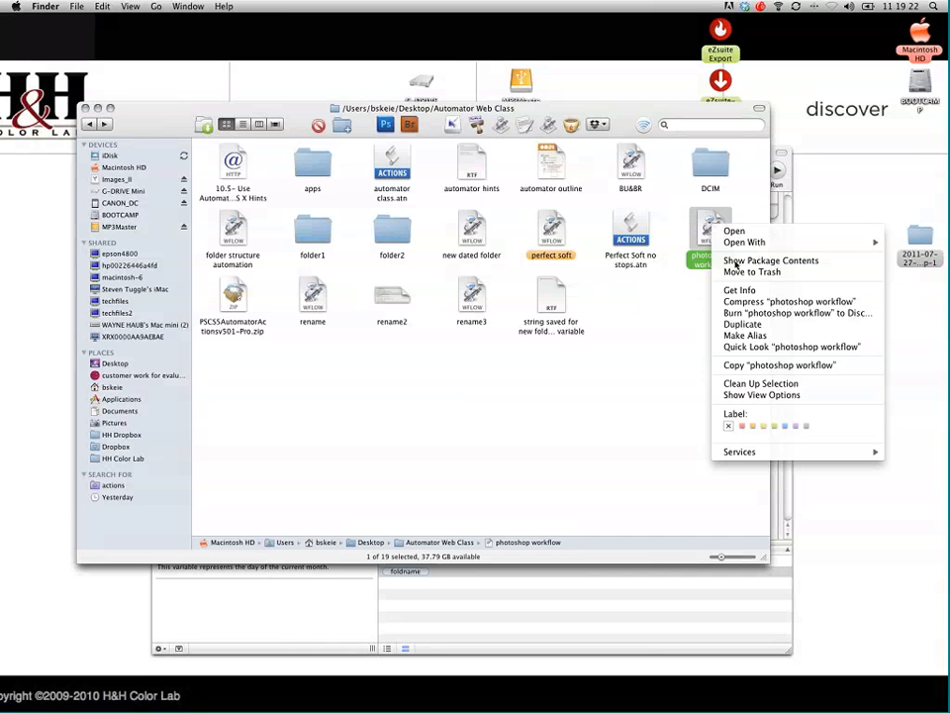
left_click(737, 261)
Open document.wflow from the package's Contents folder in the Espresso text editor
double_click(338, 181)
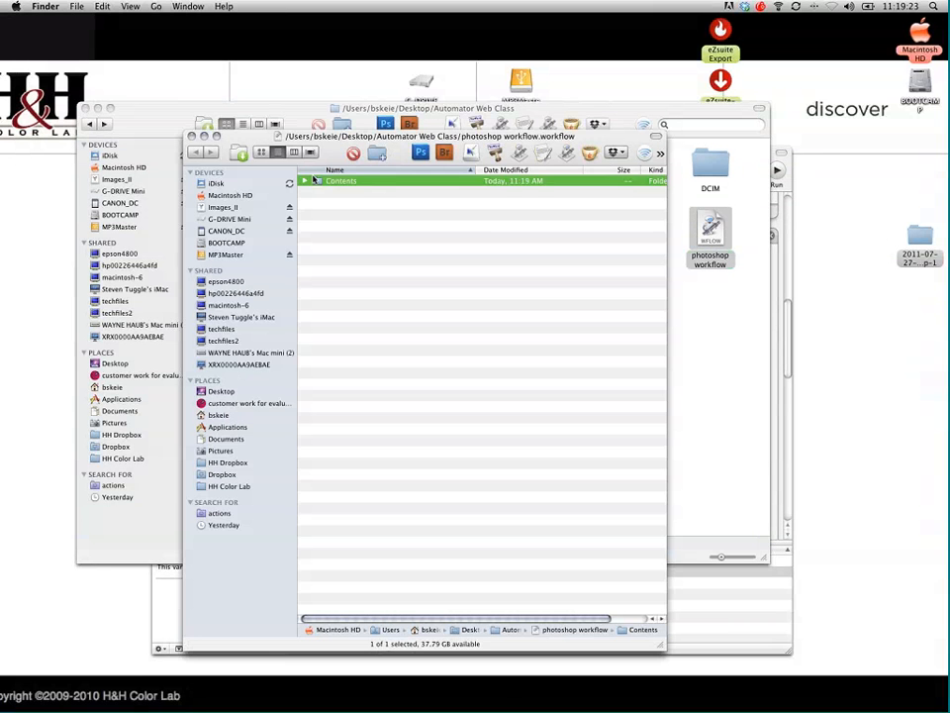
right_click(329, 181)
mouse_move(360, 199)
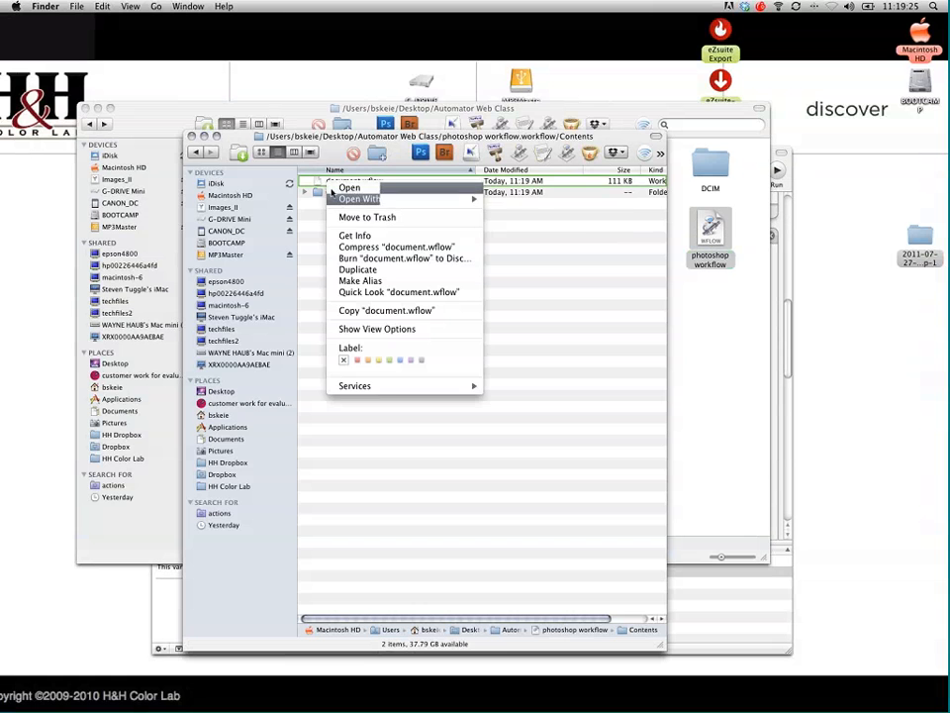
left_click(317, 181)
left_click(579, 192)
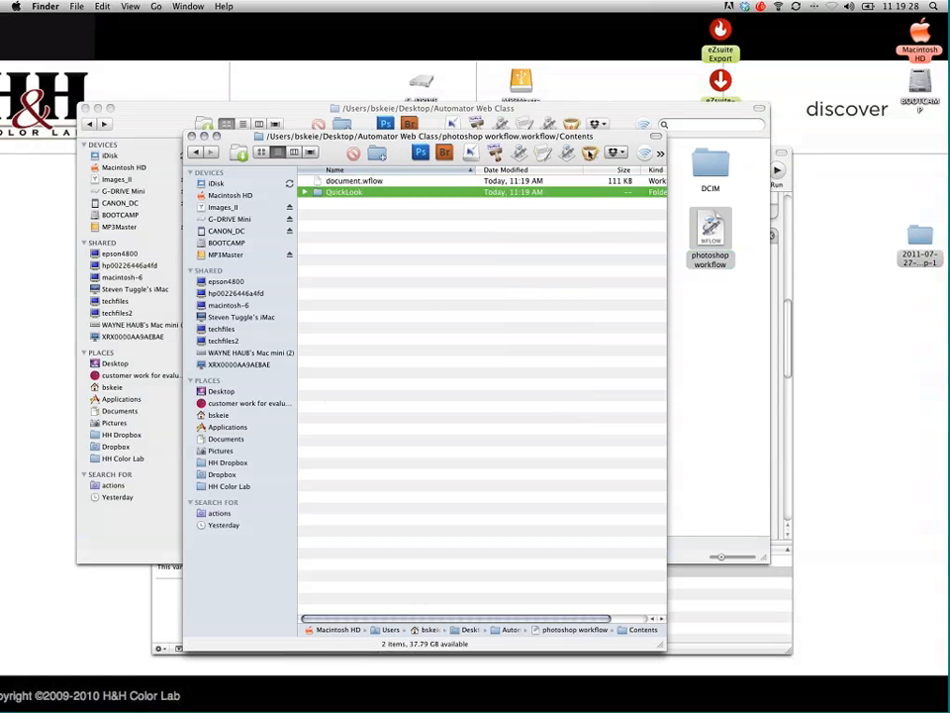
left_click(432, 235)
left_click_drag(349, 182, 591, 153)
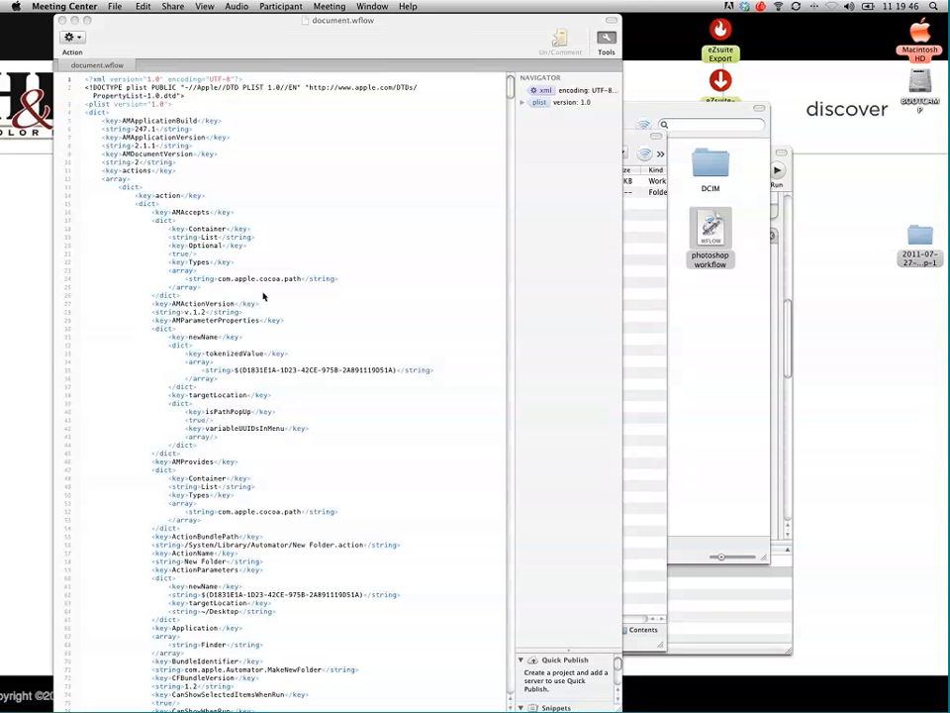
Search document.wflow for "time" and look through the code around the matches for the new folder variable
scroll(265, 297, "down", 1)
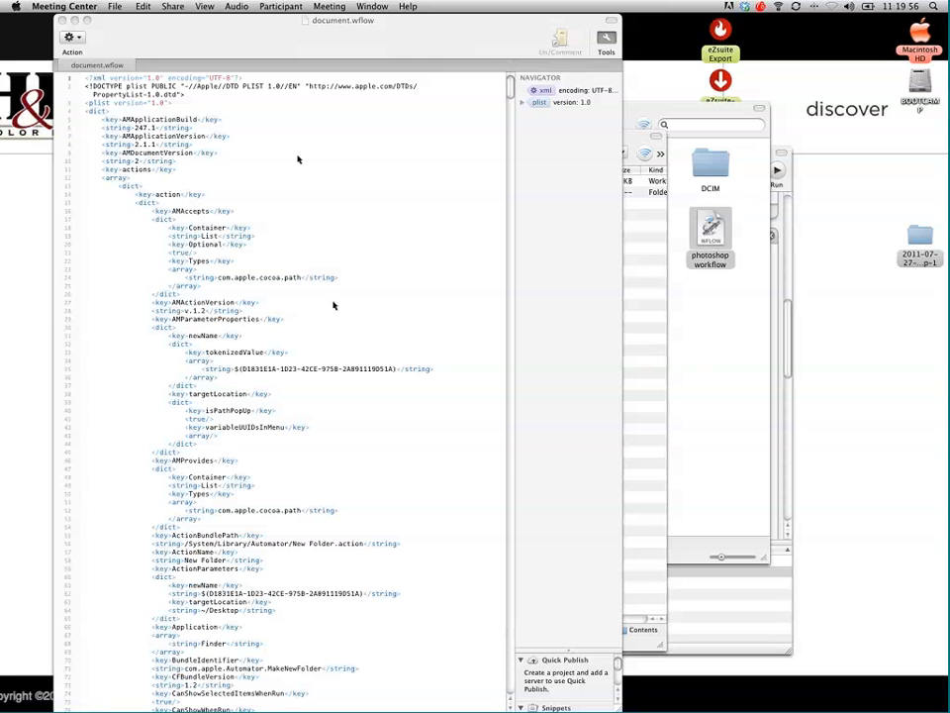
left_click(236, 46)
key("super+f")
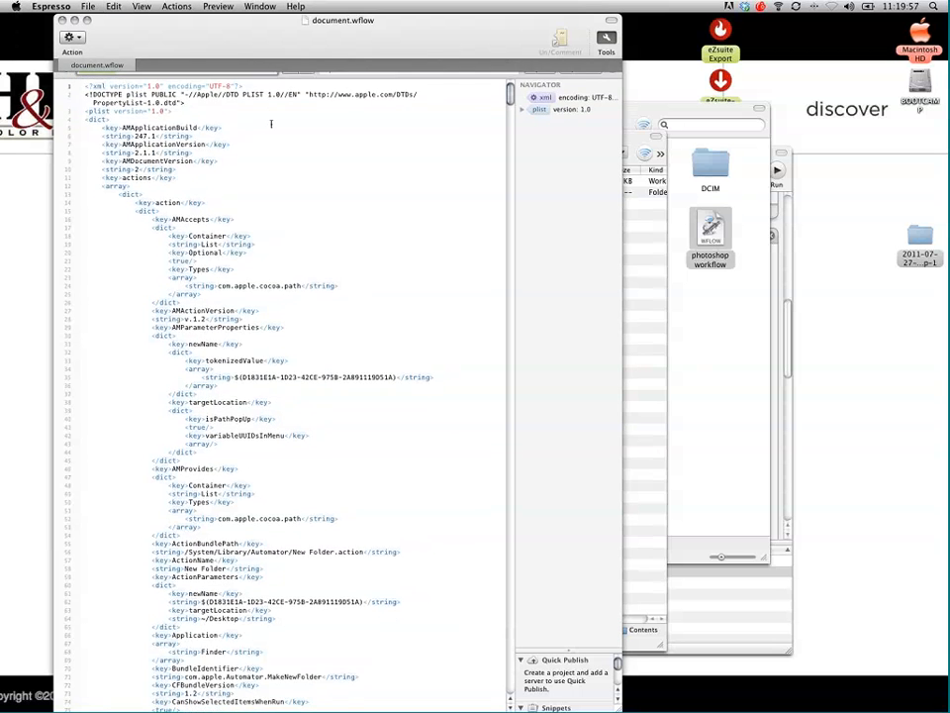
type("time")
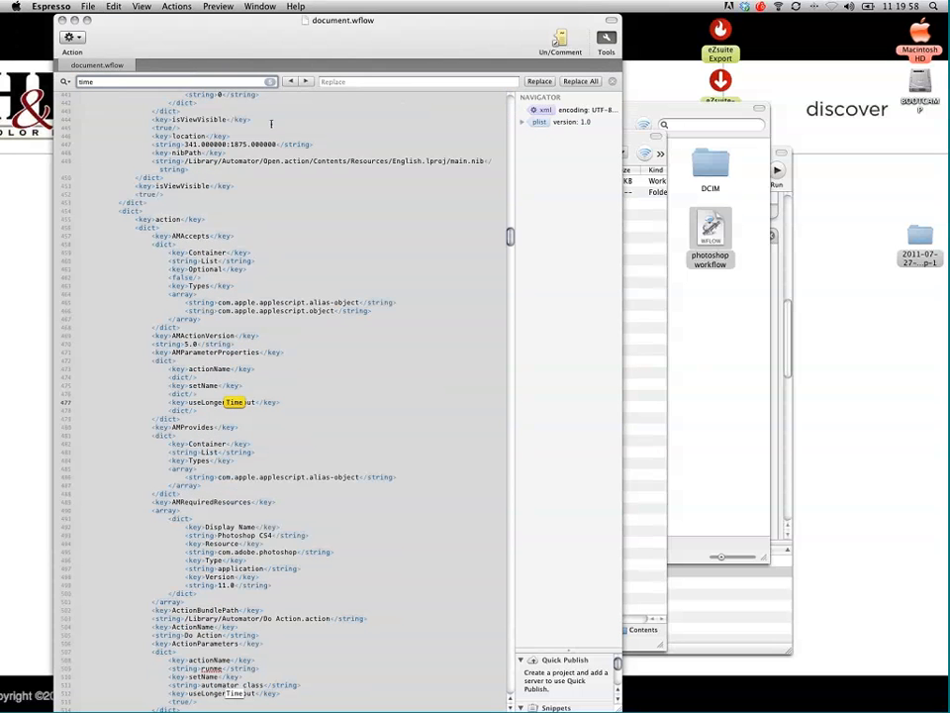
left_click(276, 277)
scroll(282, 277, "down", 2)
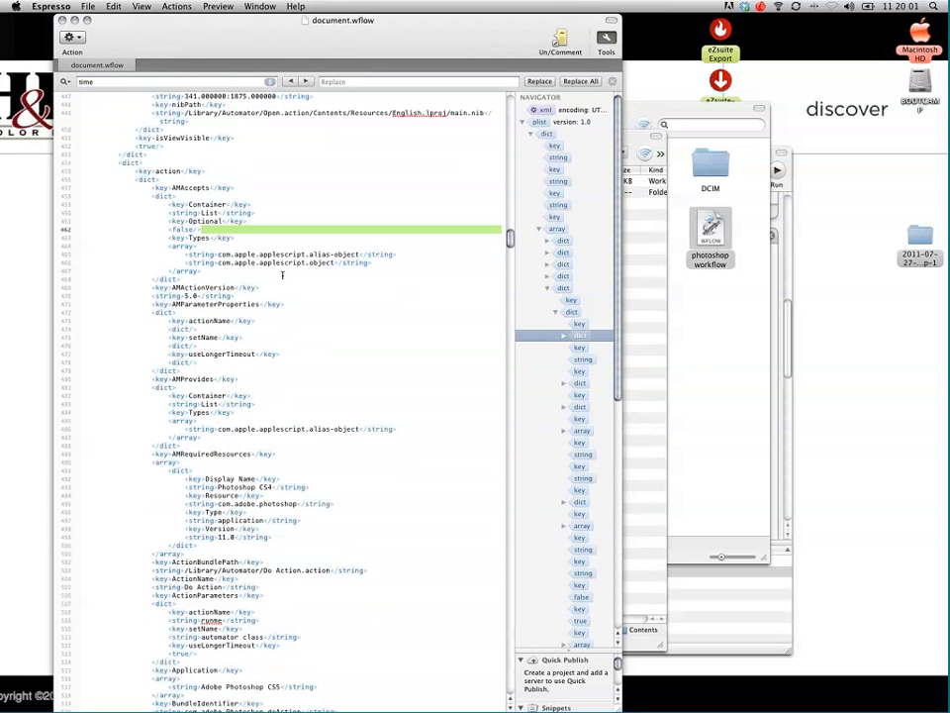
scroll(282, 280, "up", 2)
scroll(282, 284, "down", 4)
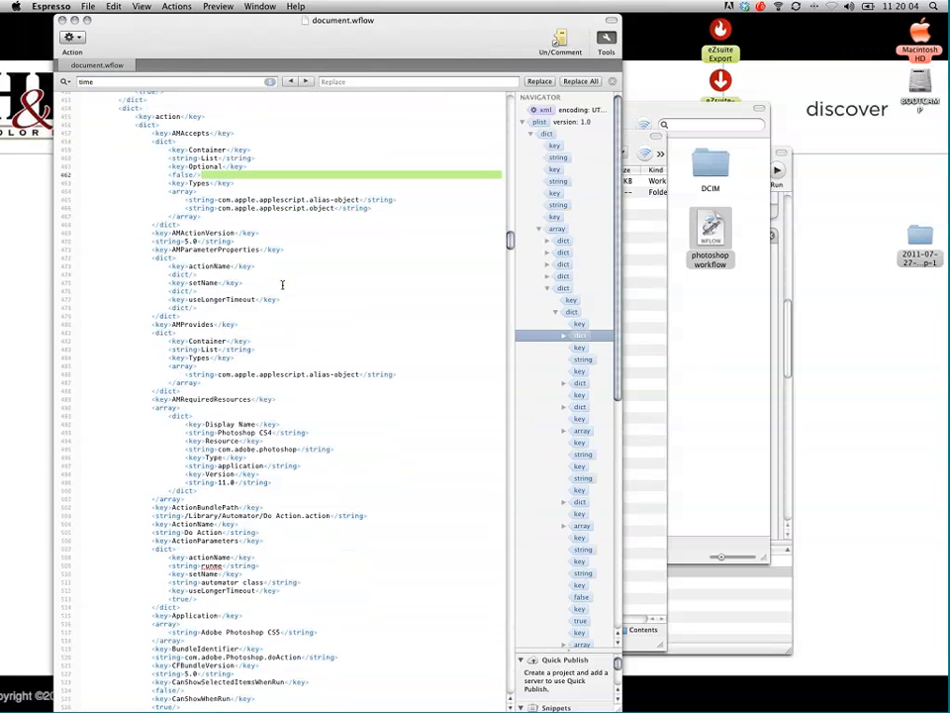
scroll(282, 285, "up", 1)
scroll(250, 254, "up", 10)
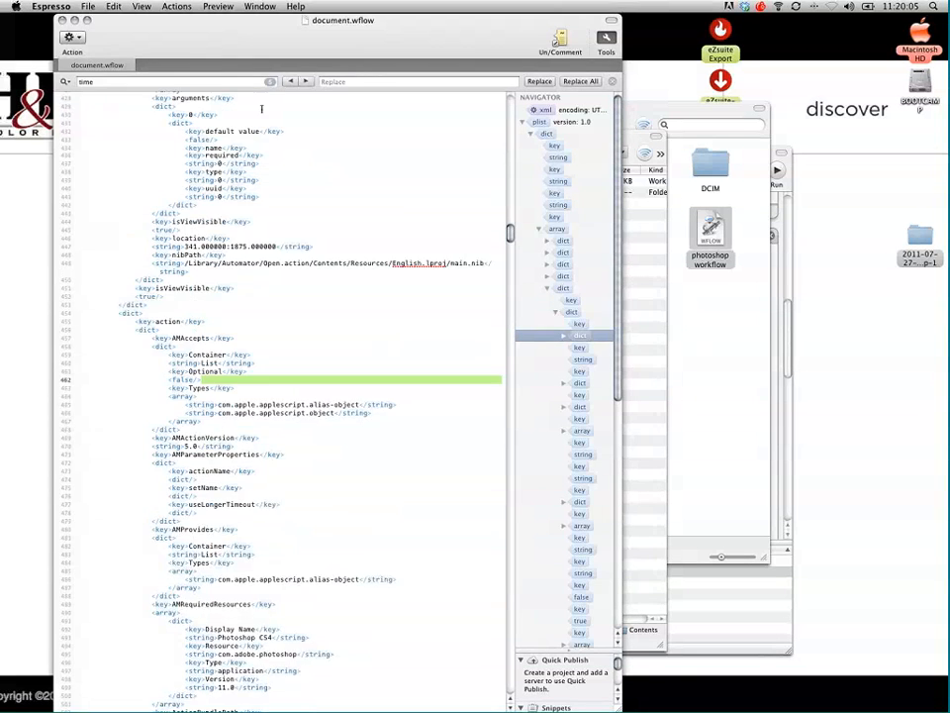
Check the variable's name in the Automator workflow, and search document.wflow in Espresso for "current time"
left_click_drag(236, 29, 76, 104)
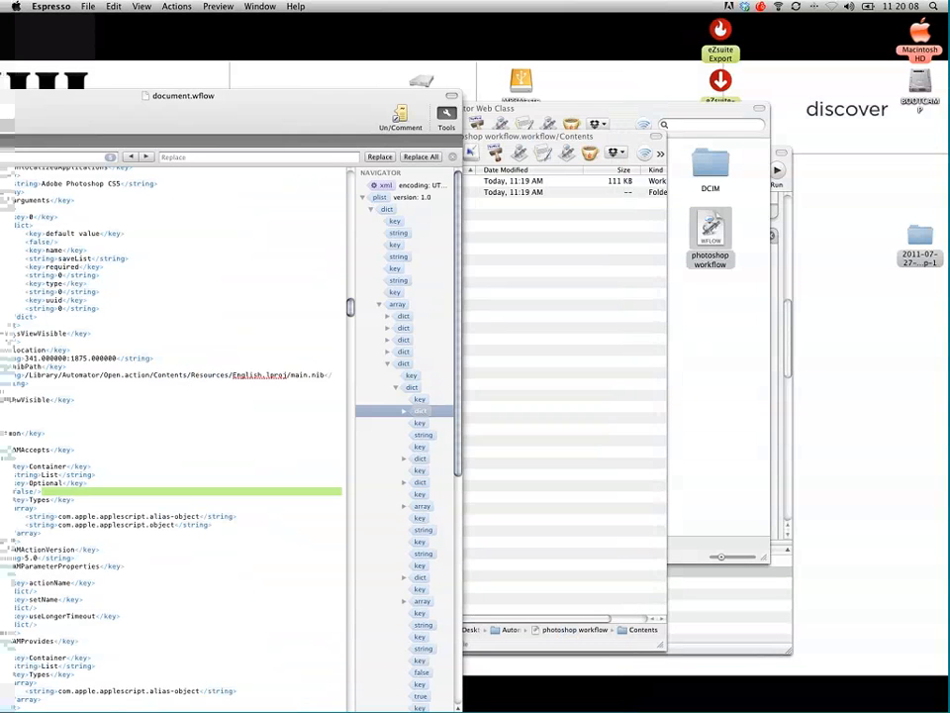
left_click(761, 603)
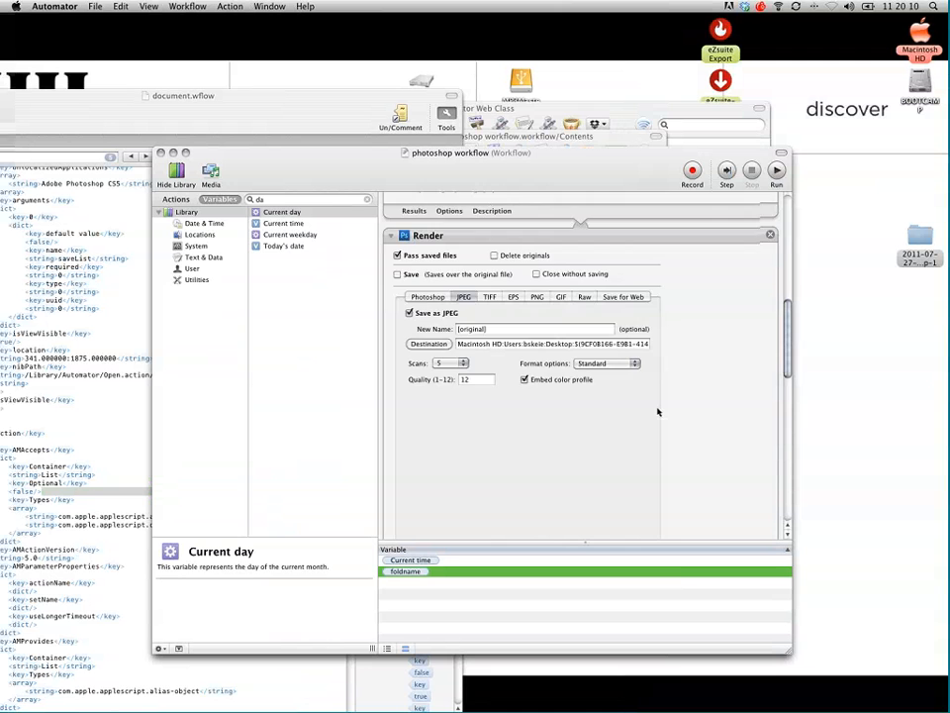
scroll(657, 411, "up", 10)
scroll(658, 411, "up", 5)
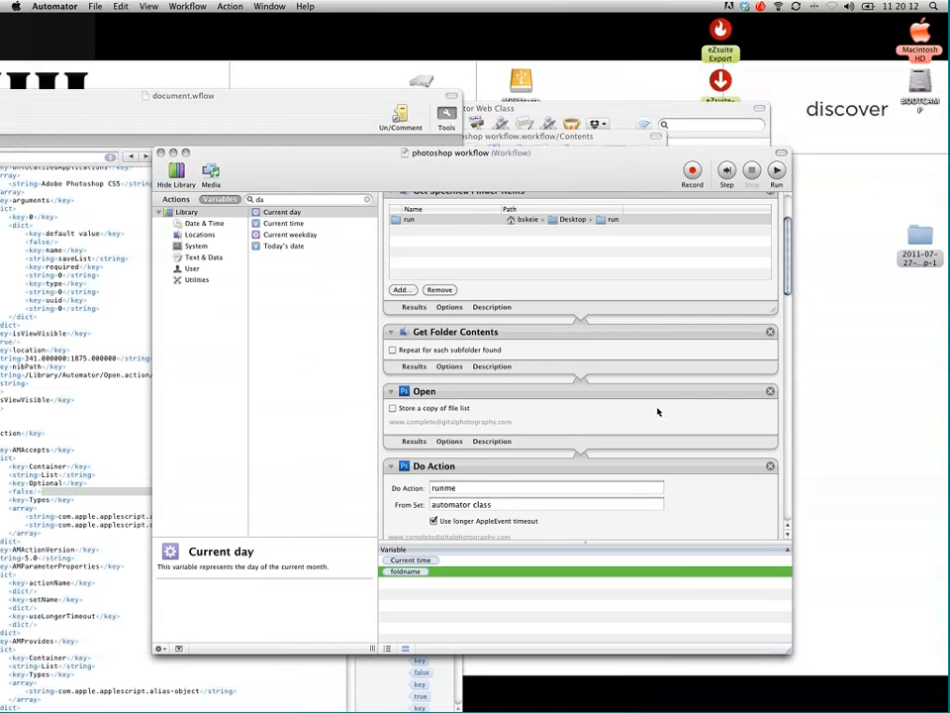
left_click_drag(262, 111, 588, 115)
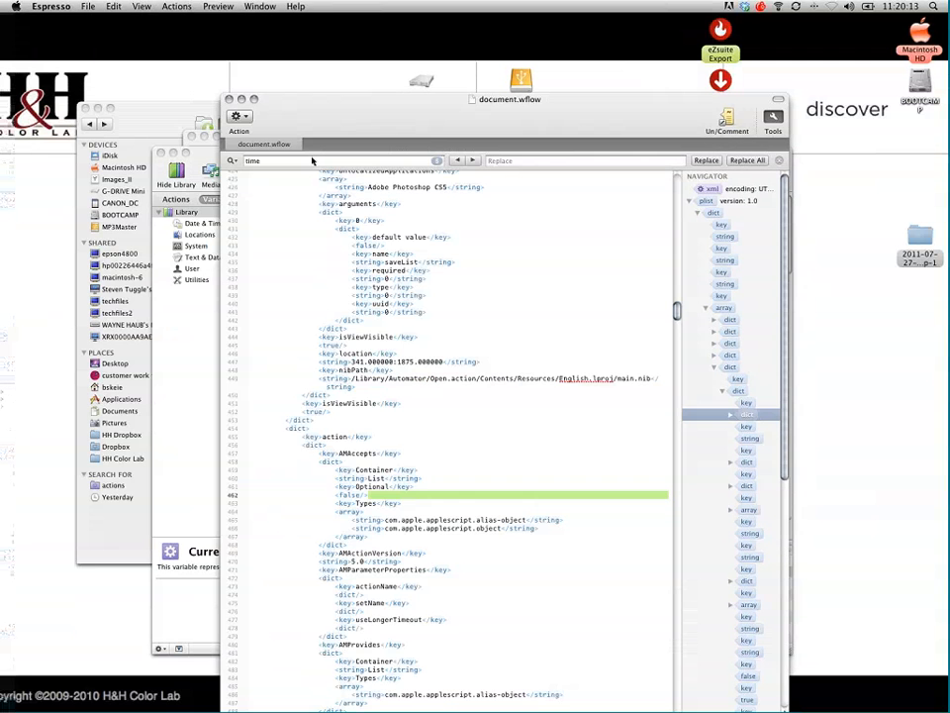
double_click(312, 160)
type("current time")
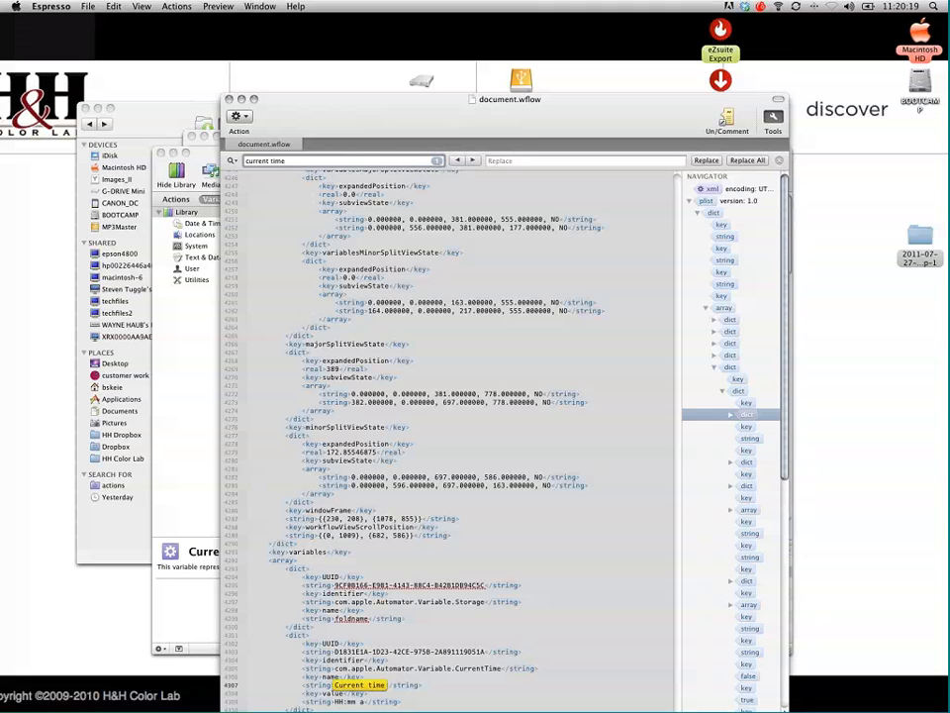
Copy the UUID of the Current time variable from document.wflow, and close the file
left_click_drag(421, 100, 338, 21)
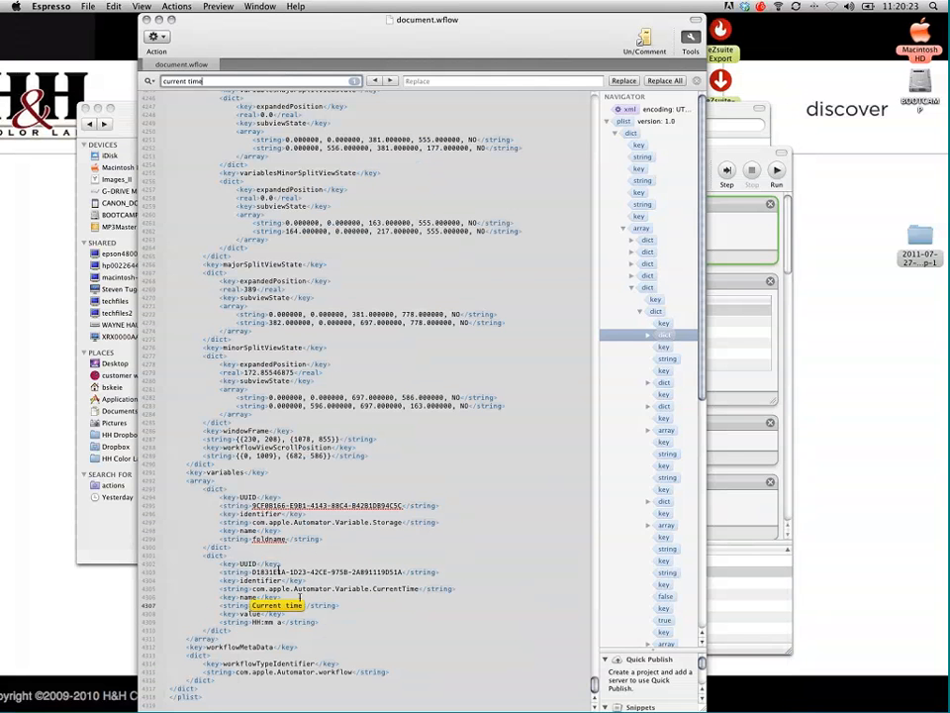
left_click(253, 572)
left_click_drag(253, 572, 403, 571)
key("super+c")
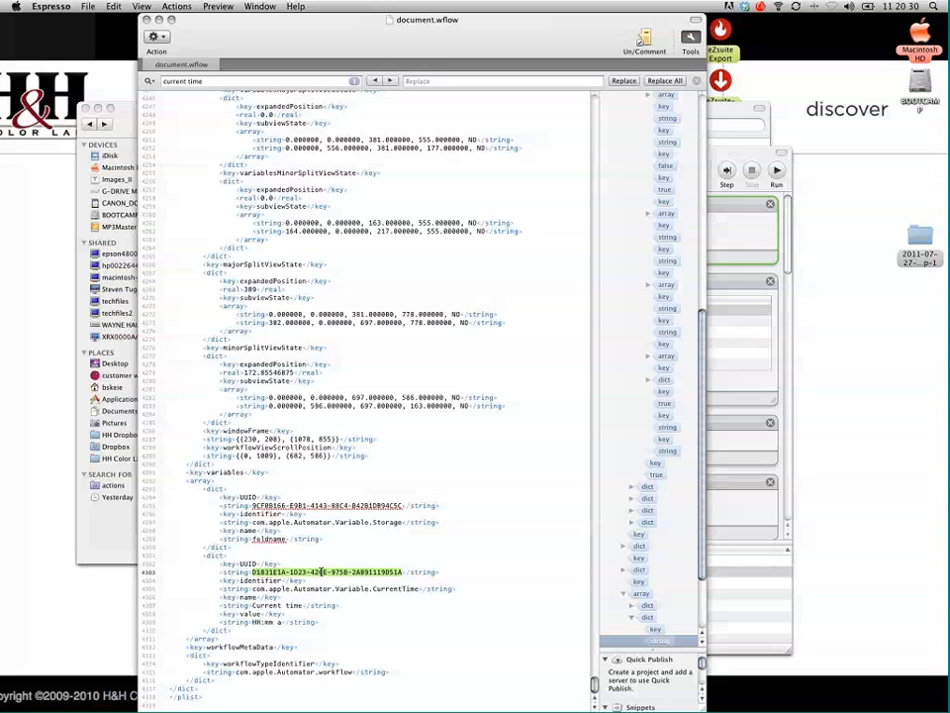
key("super+w")
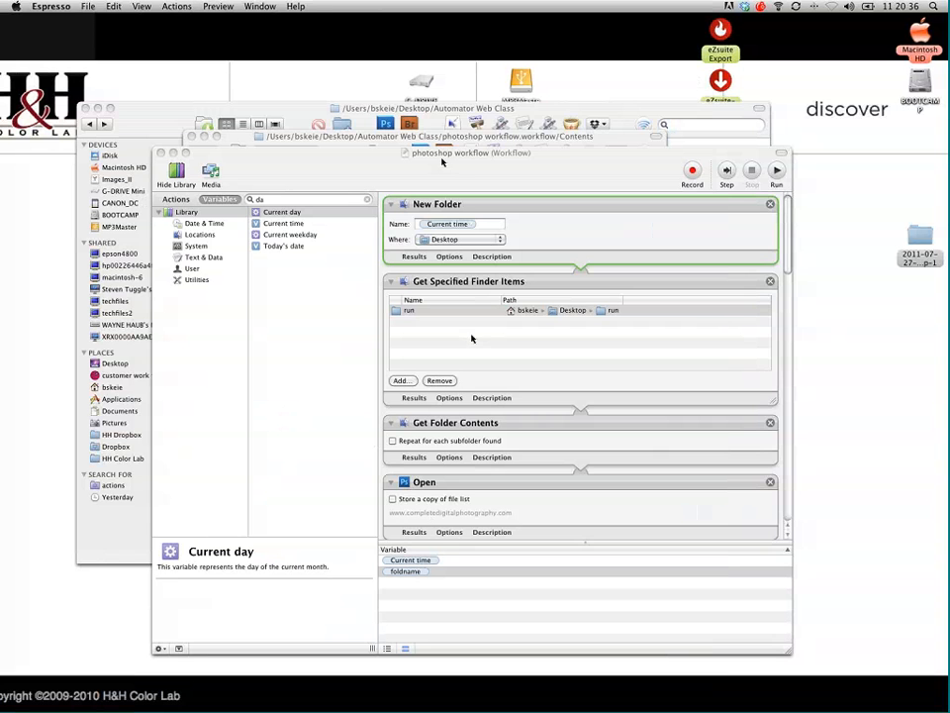
In the Automator workflow, replace the variable ID in the first Render action's JPEG destination with the copied Current time UUID
left_click_drag(443, 156, 418, 53)
scroll(584, 291, "down", 1)
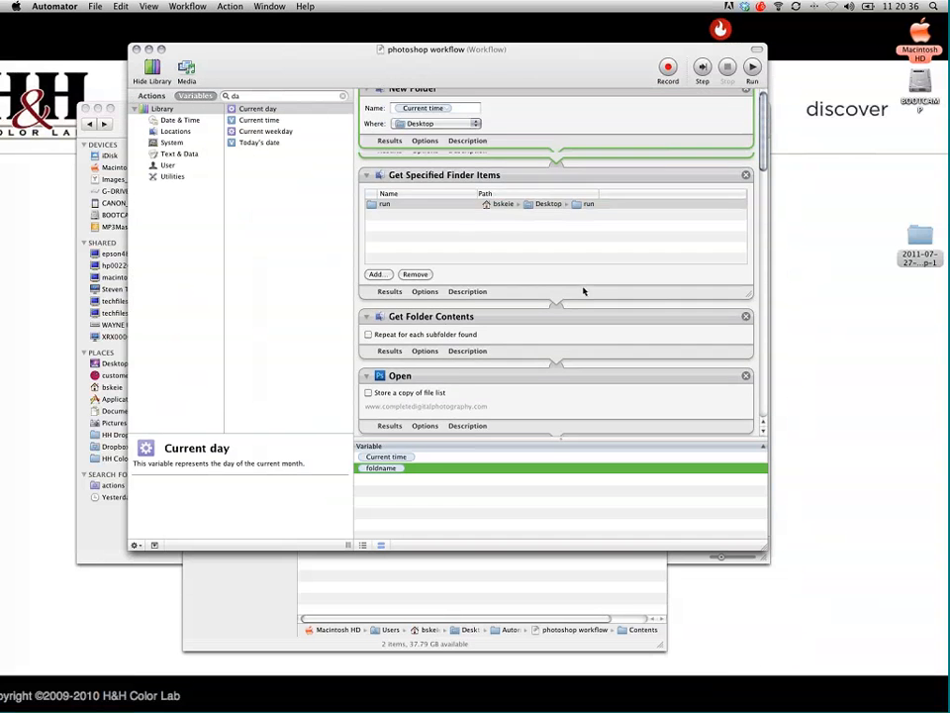
scroll(584, 291, "down", 10)
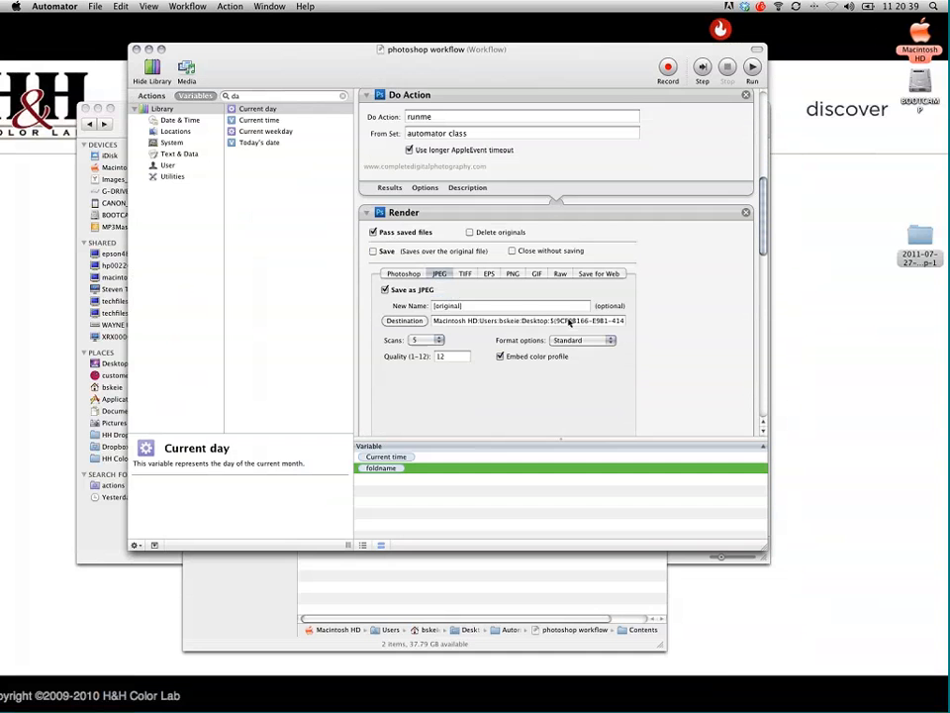
left_click_drag(556, 314, 621, 315)
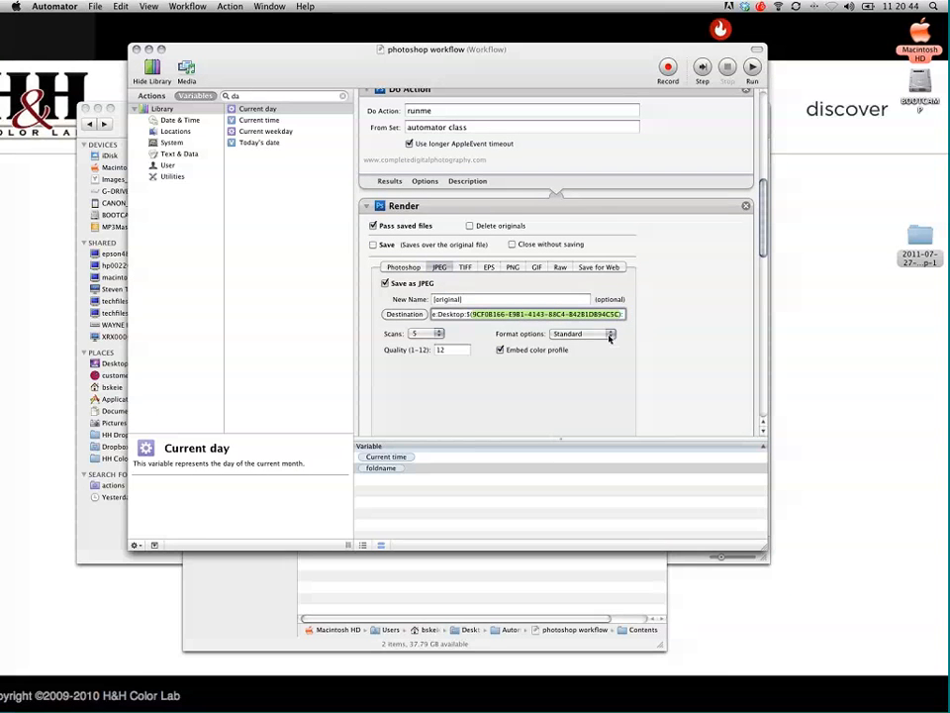
key("super+v")
Replace the variable ID in the web_[original] Render action's destination with the Current time UUID, and save the workflow
scroll(555, 307, "down", 10)
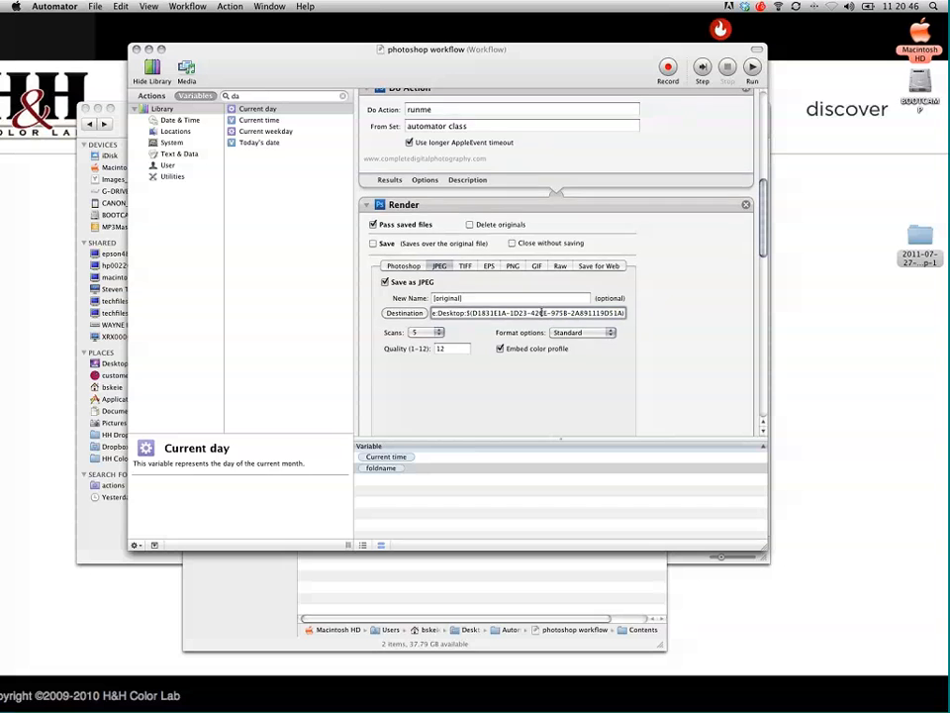
scroll(539, 297, "down", 10)
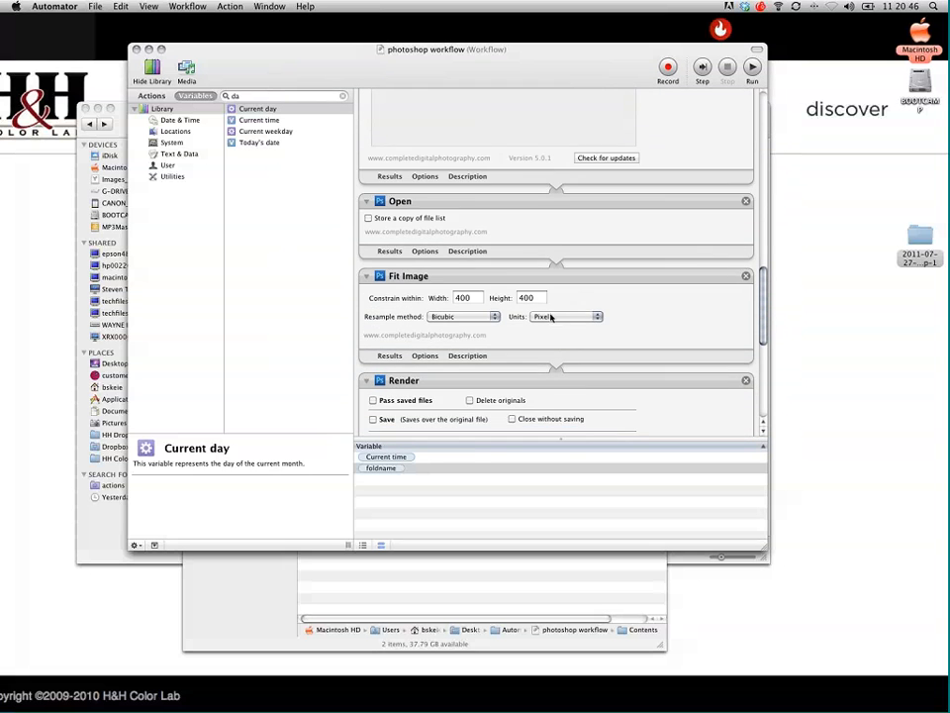
scroll(550, 346, "down", 2)
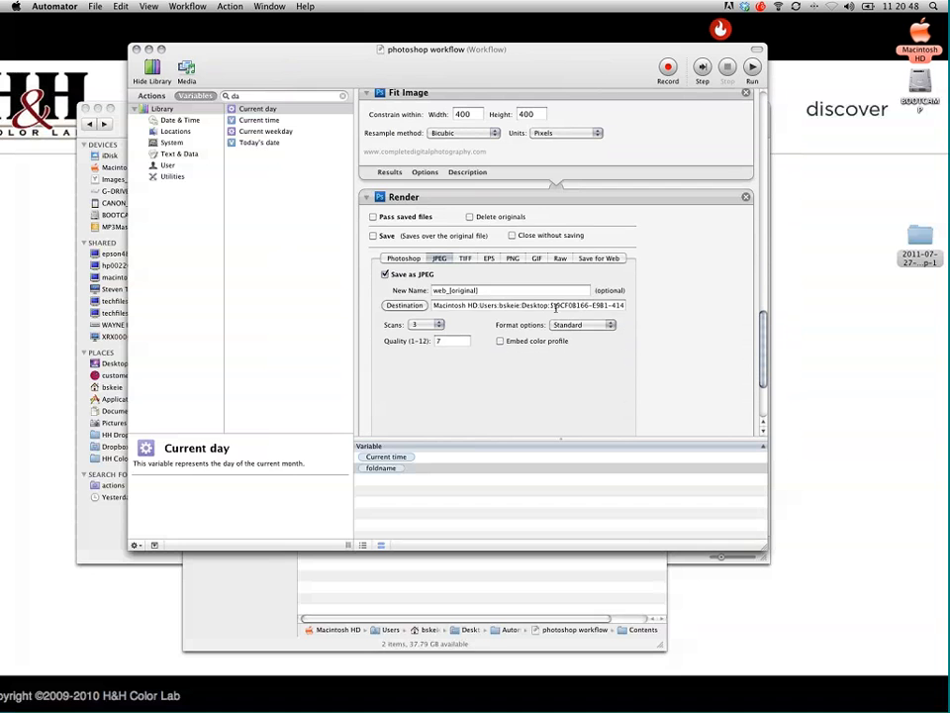
left_click_drag(528, 305, 638, 306)
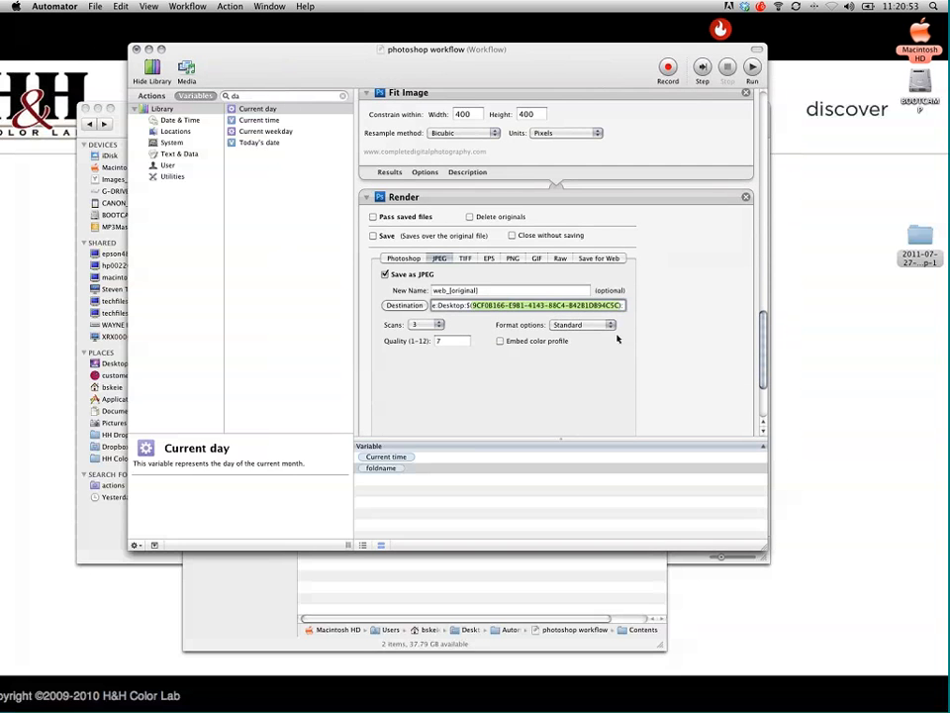
key("super+v")
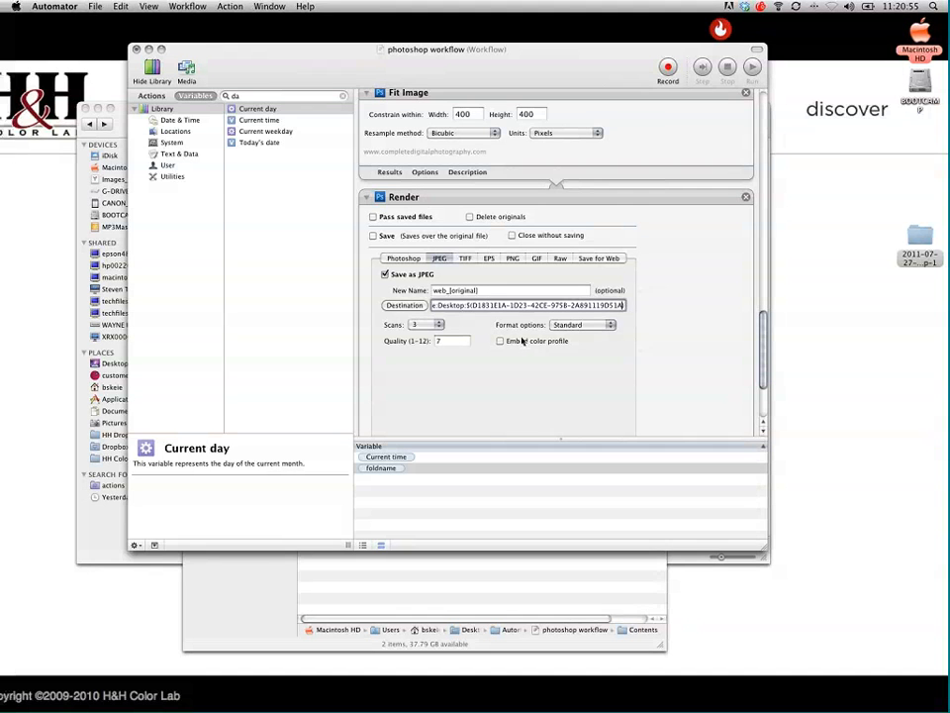
key("super+s")
Review the workflow's actions and the JPEG save destinations in both Render actions
left_click_drag(765, 329, 741, 148)
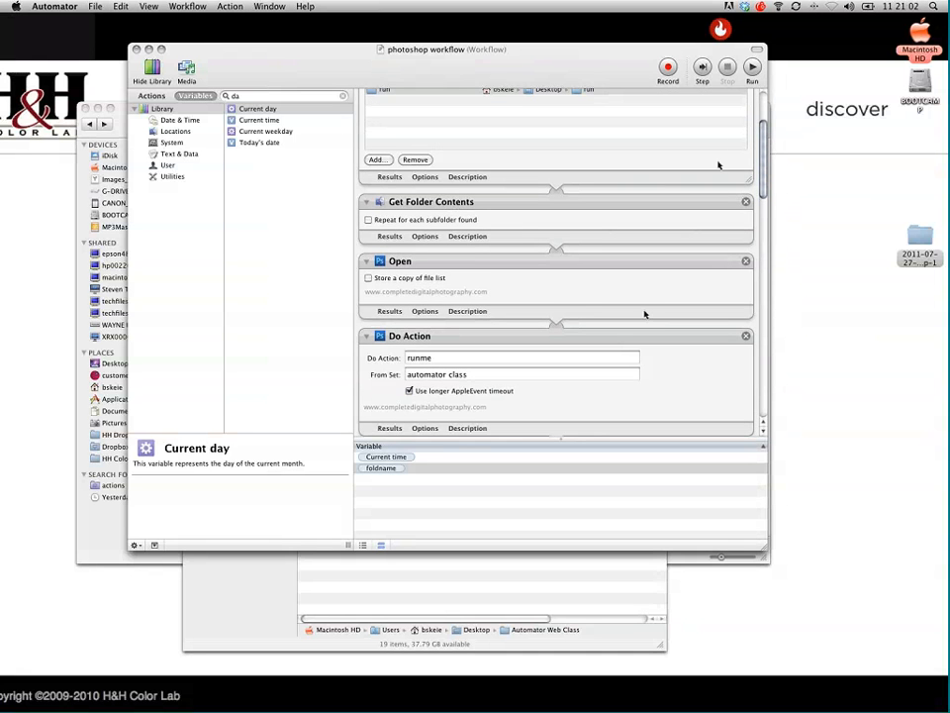
scroll(746, 198, "down", 1)
left_click_drag(763, 196, 763, 207)
scroll(762, 207, "down", 5)
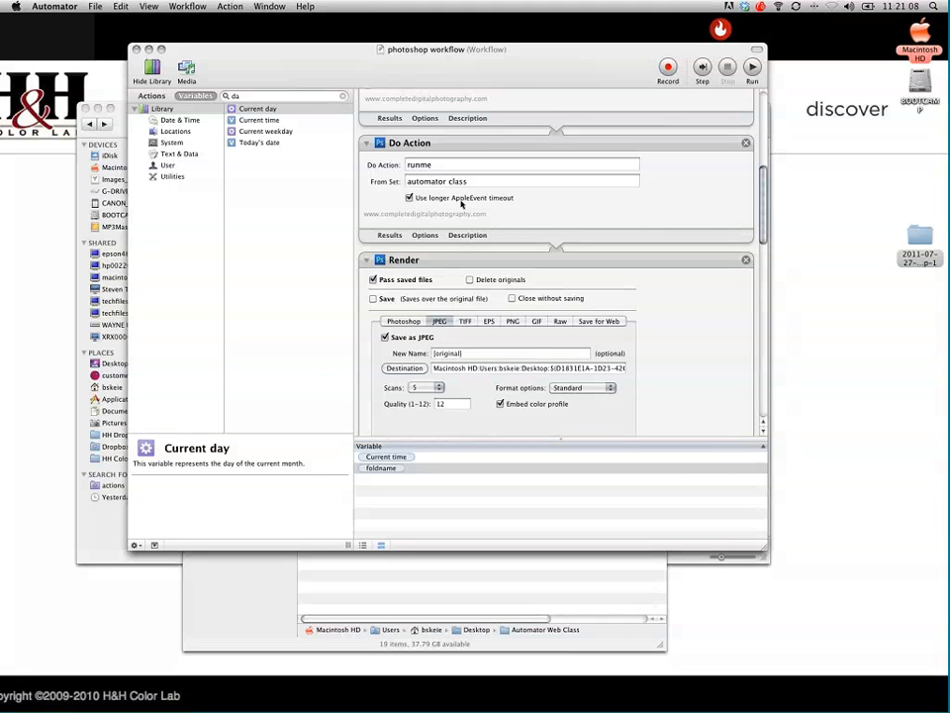
scroll(462, 204, "down", 1)
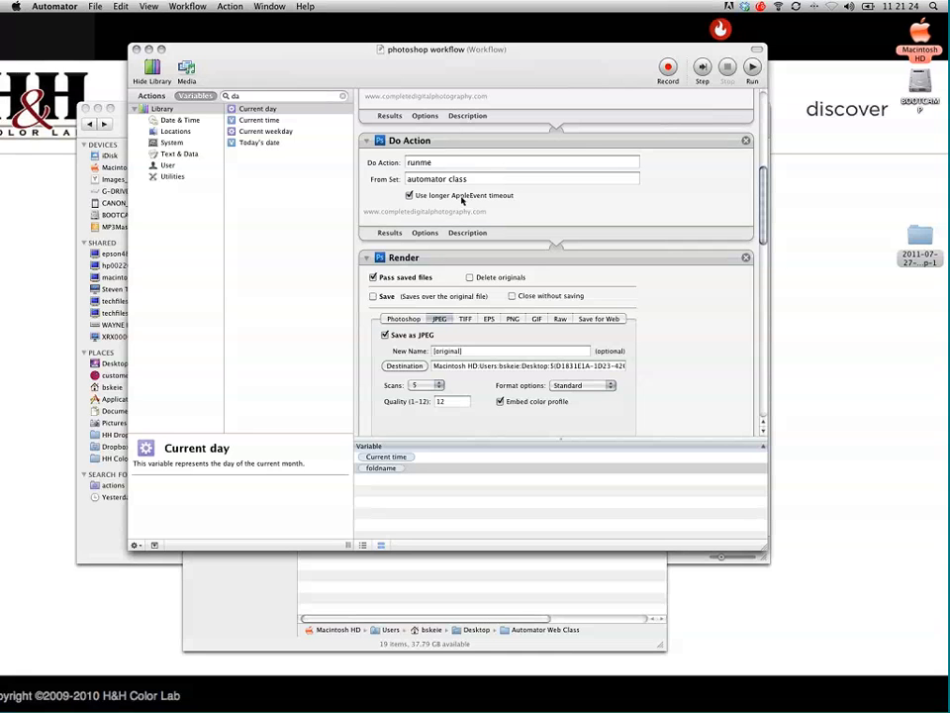
scroll(517, 202, "down", 10)
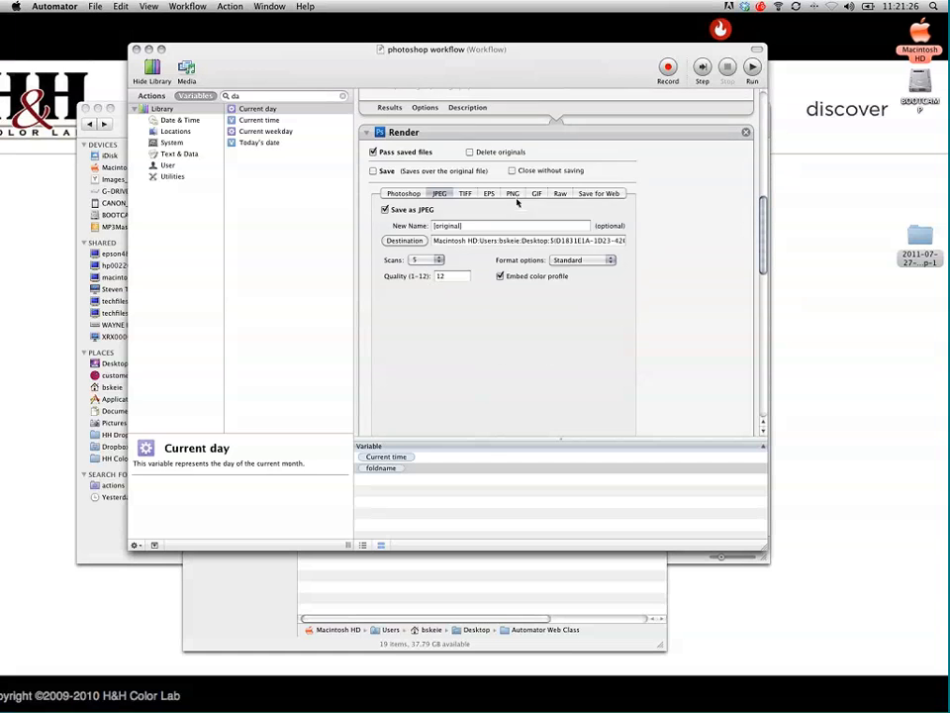
scroll(517, 202, "down", 15)
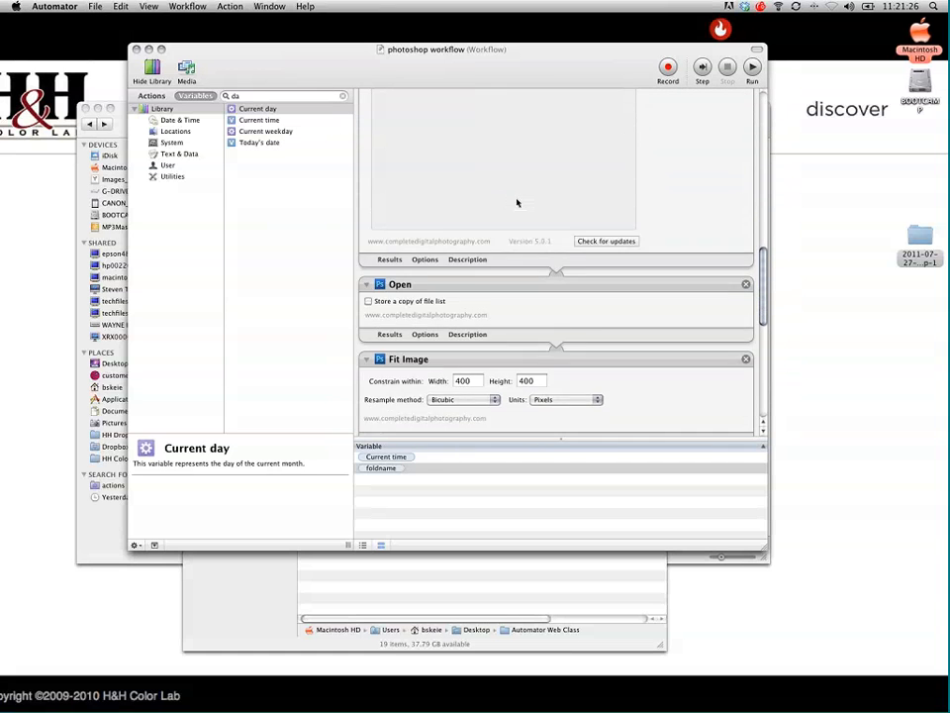
scroll(517, 202, "down", 10)
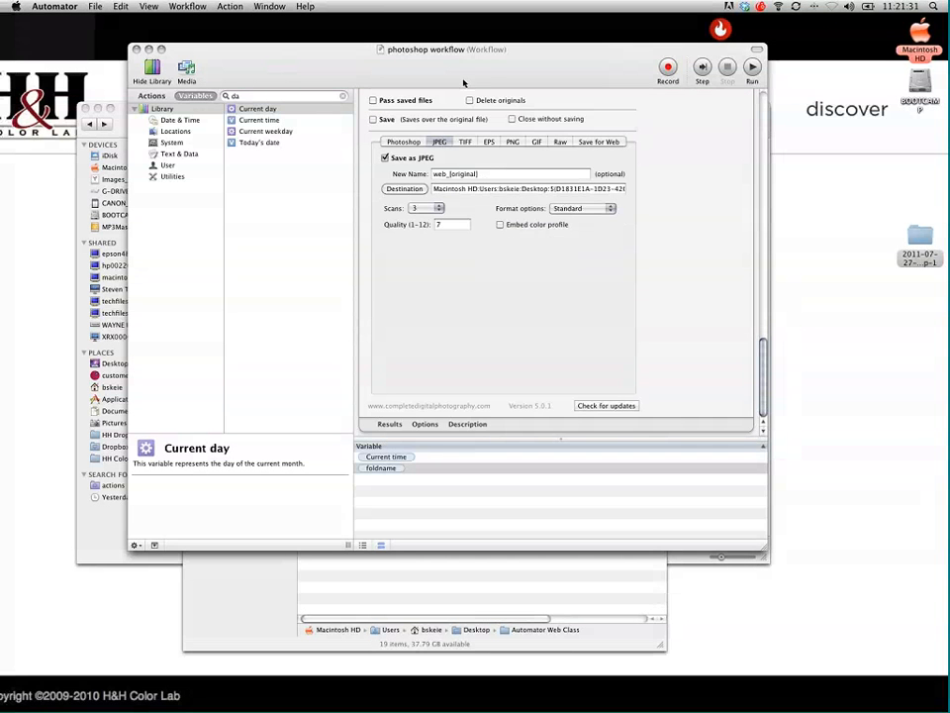
Save the workflow as an application named photoshop workflow on the Desktop
left_click(461, 80)
key("super+s")
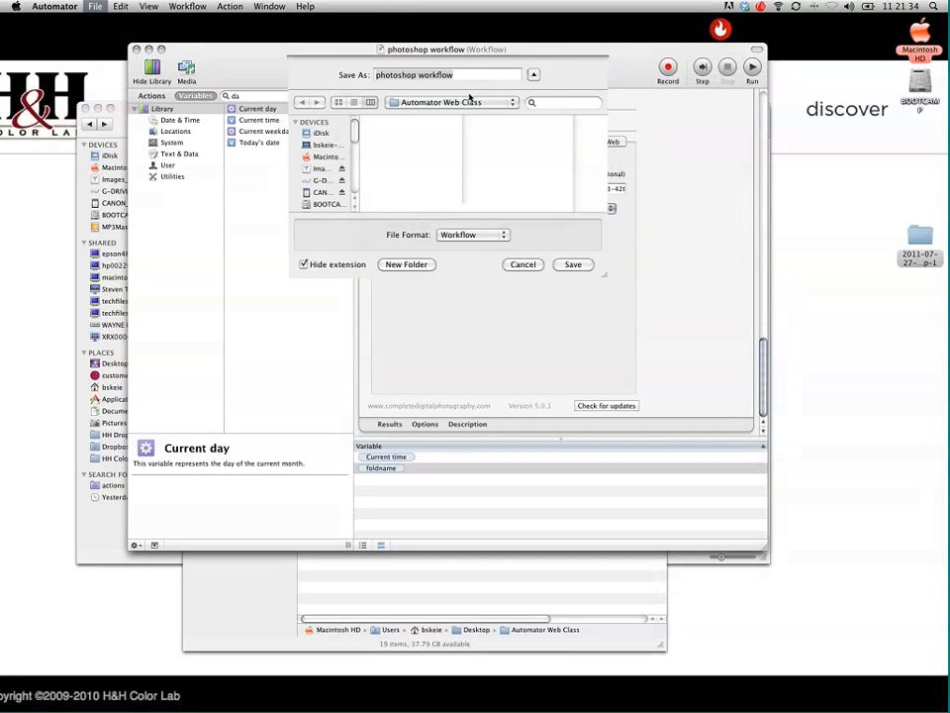
left_click(459, 236)
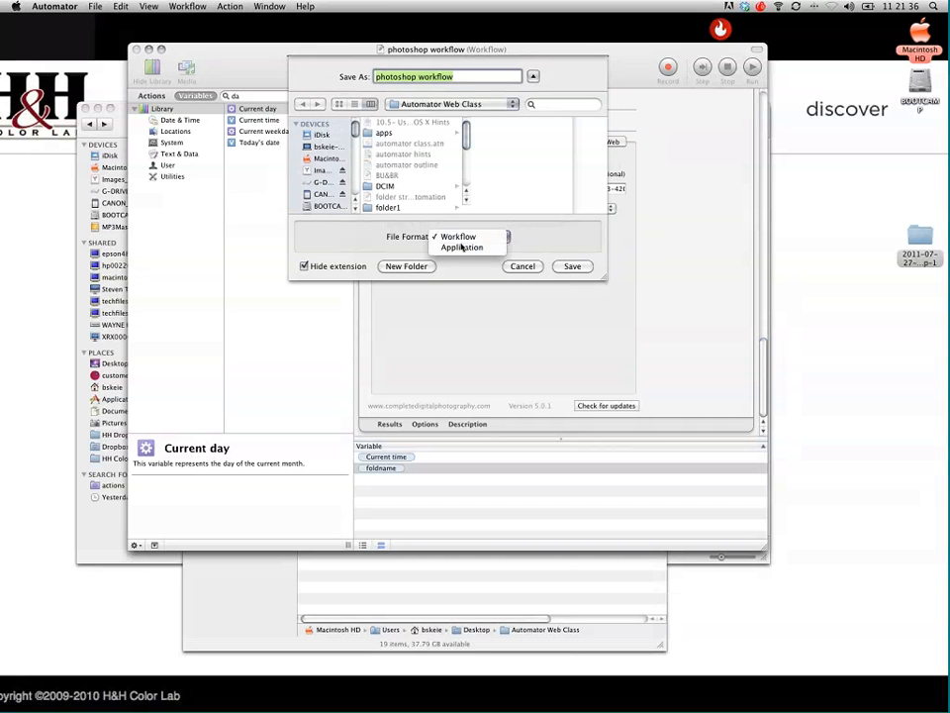
left_click(462, 248)
left_click_drag(357, 135, 357, 179)
left_click(334, 143)
key("Return")
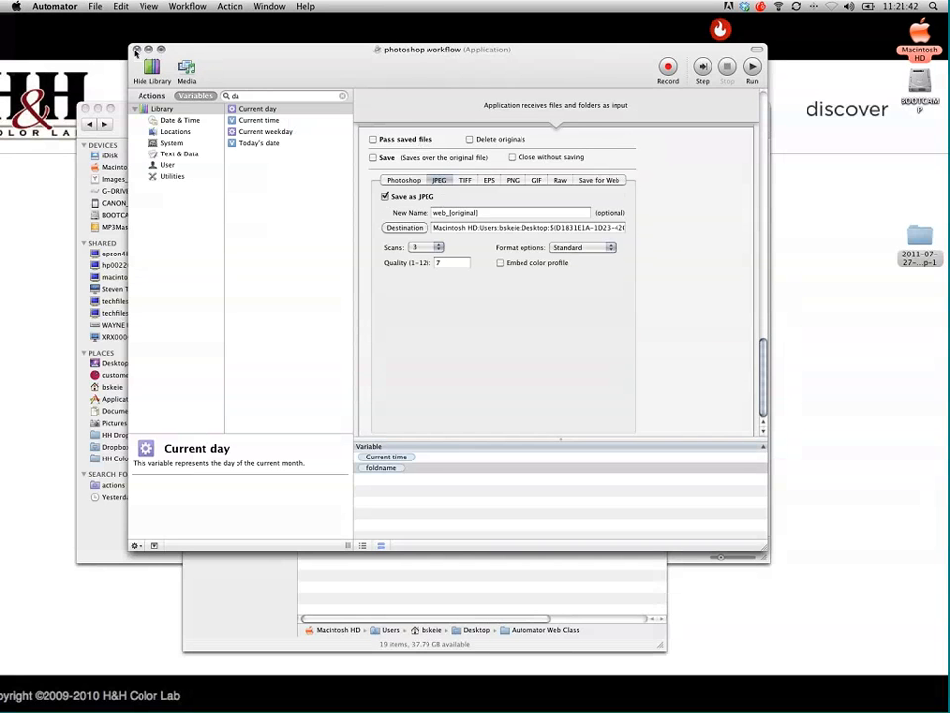
Close the workflow and both Automator Web Class folder windows, and move the photoshop workflow application toward the middle of the desktop
left_click(137, 49)
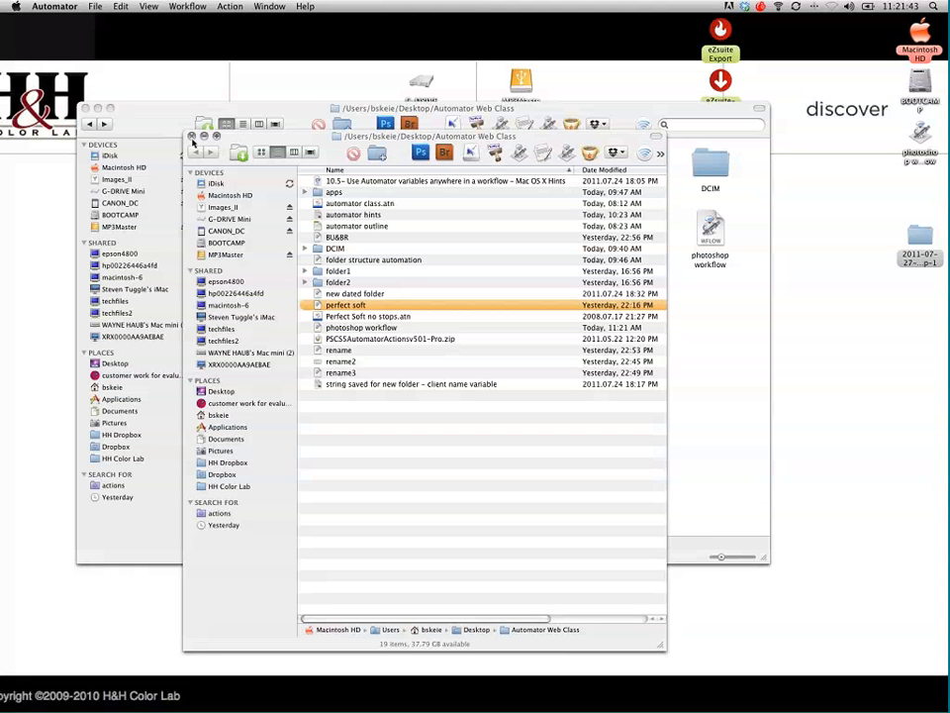
left_click(191, 137)
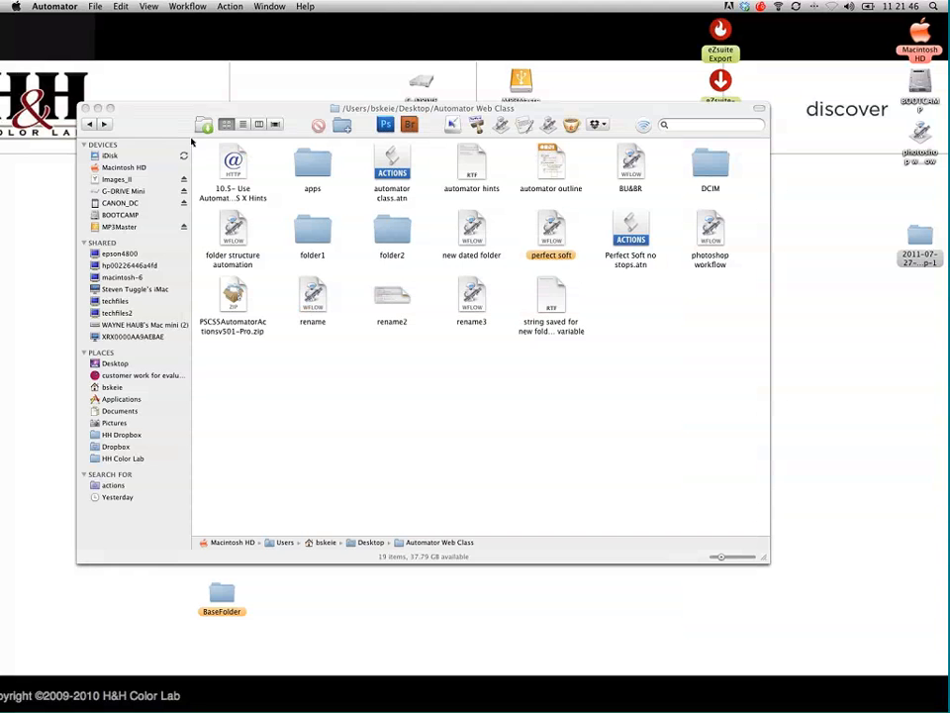
left_click(85, 108)
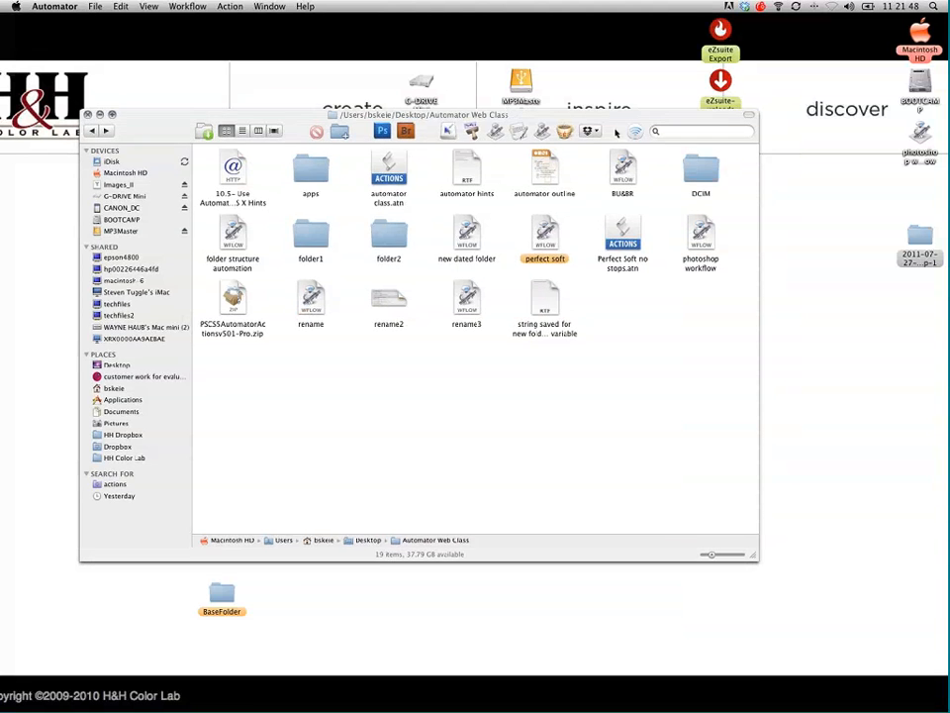
left_click_drag(923, 133, 775, 433)
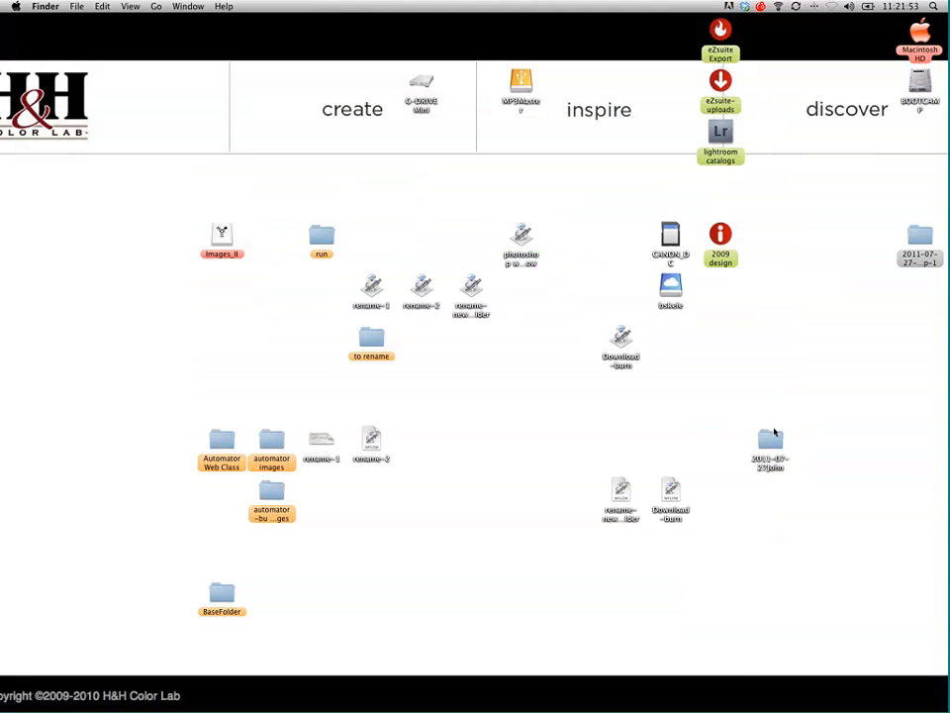
Check the files in the dated client folder on the desktop, and move that folder to the Trash
double_click(771, 437)
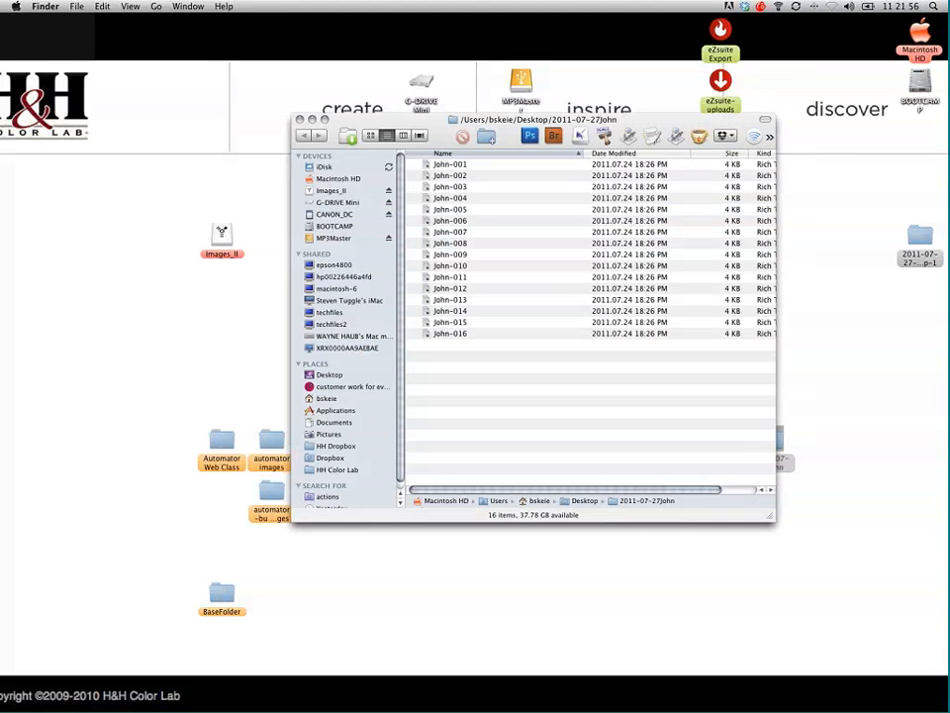
key("super+w")
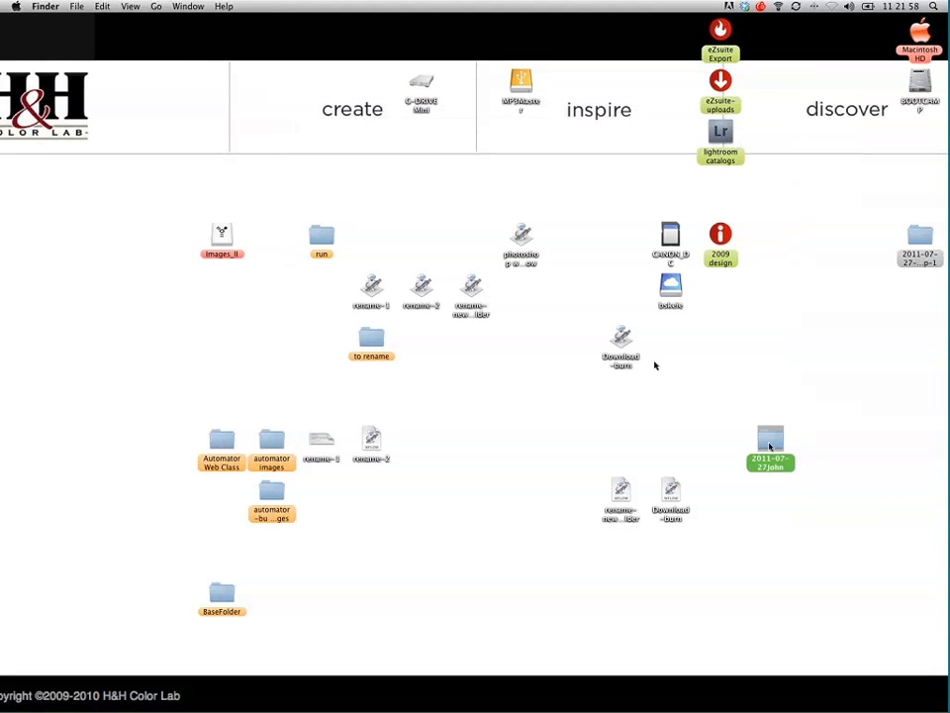
left_click_drag(770, 446, 920, 608)
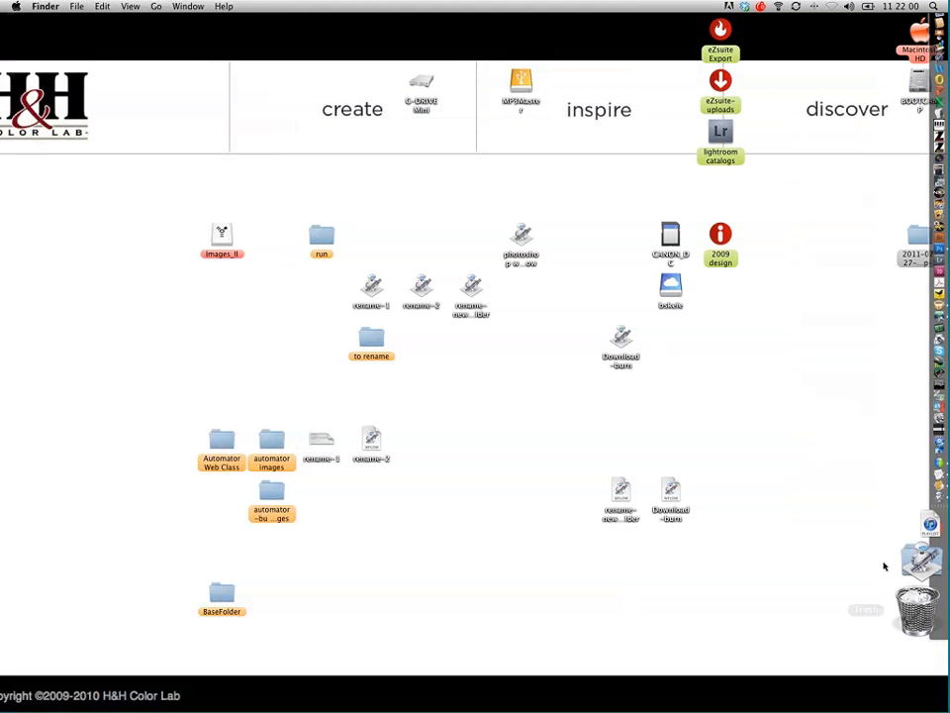
Look through the contents of the 2011-07-27-cleanup-1 folder and close it
double_click(916, 241)
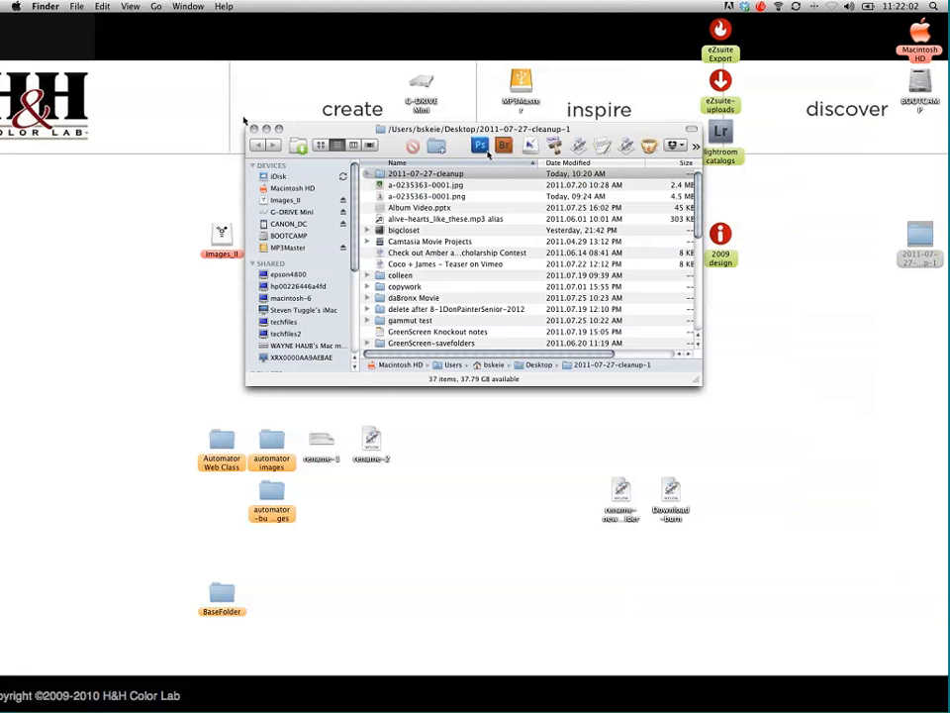
key("super+w")
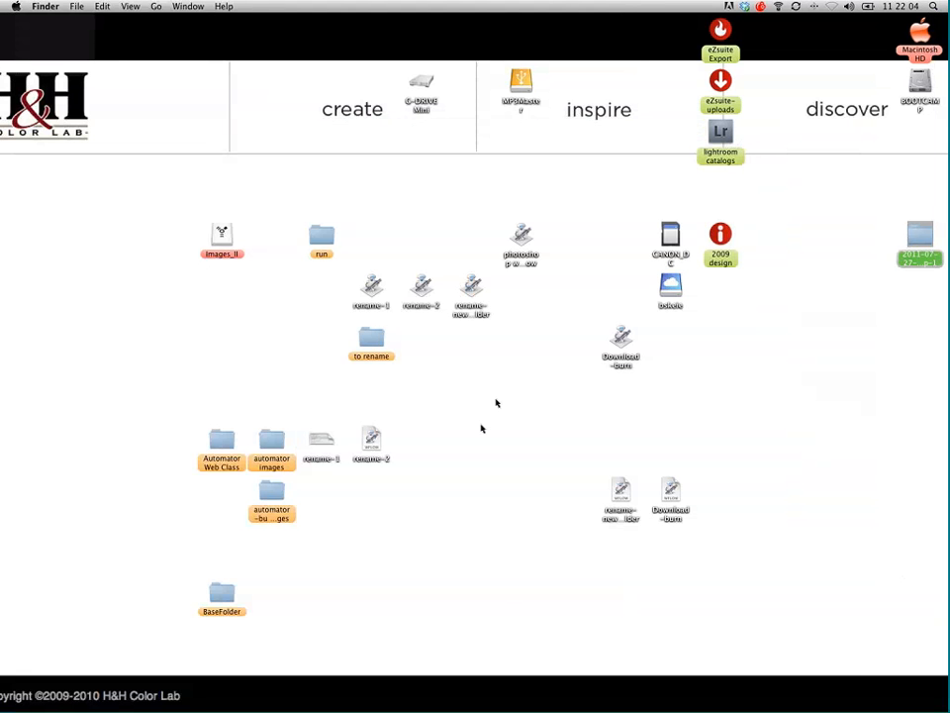
left_click(481, 428)
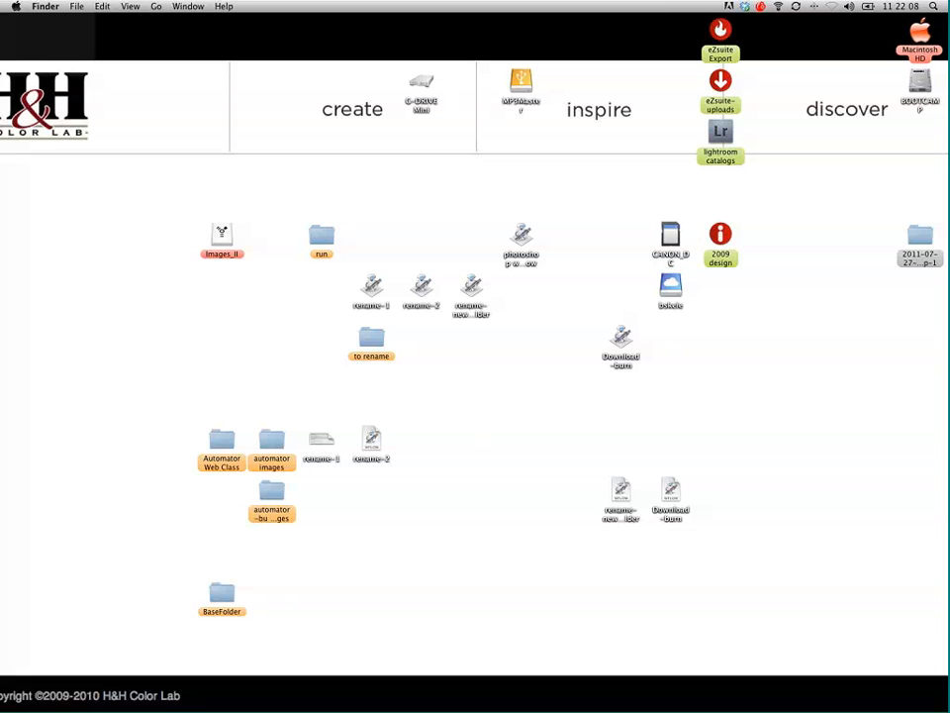
Move the photoshop workflow application just above the run folder's row, and group the three rename applications below Download-burn
left_click_drag(527, 243, 477, 191)
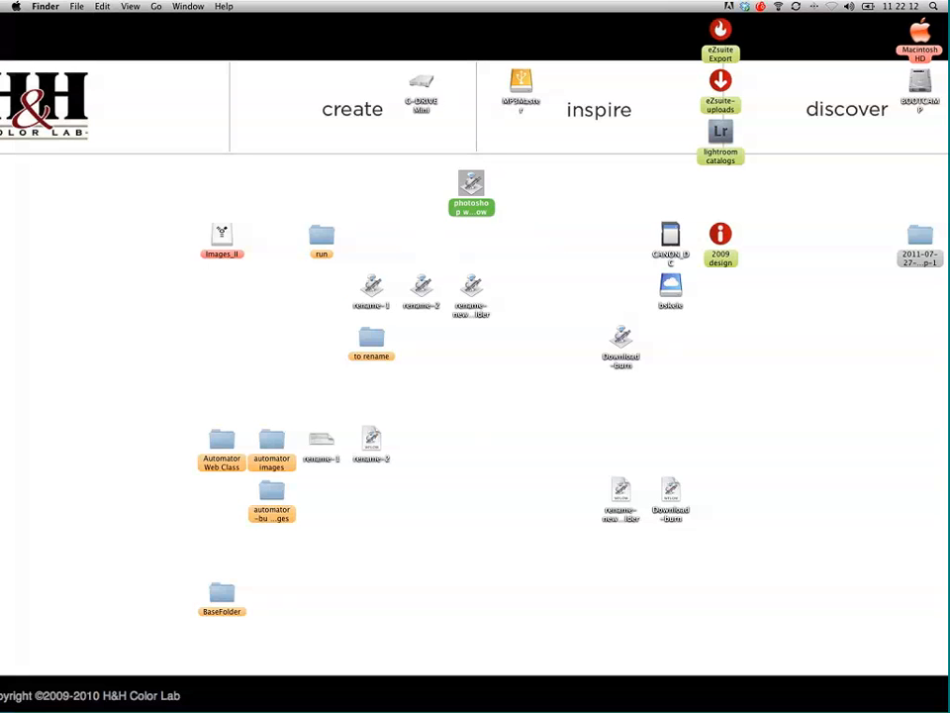
mouse_move(341, 265)
left_mouse_down()
mouse_move(486, 302)
mouse_move(636, 425)
mouse_move(667, 392)
left_mouse_up()
Check the source images in the run folder, and run the photoshop workflow application
double_click(327, 236)
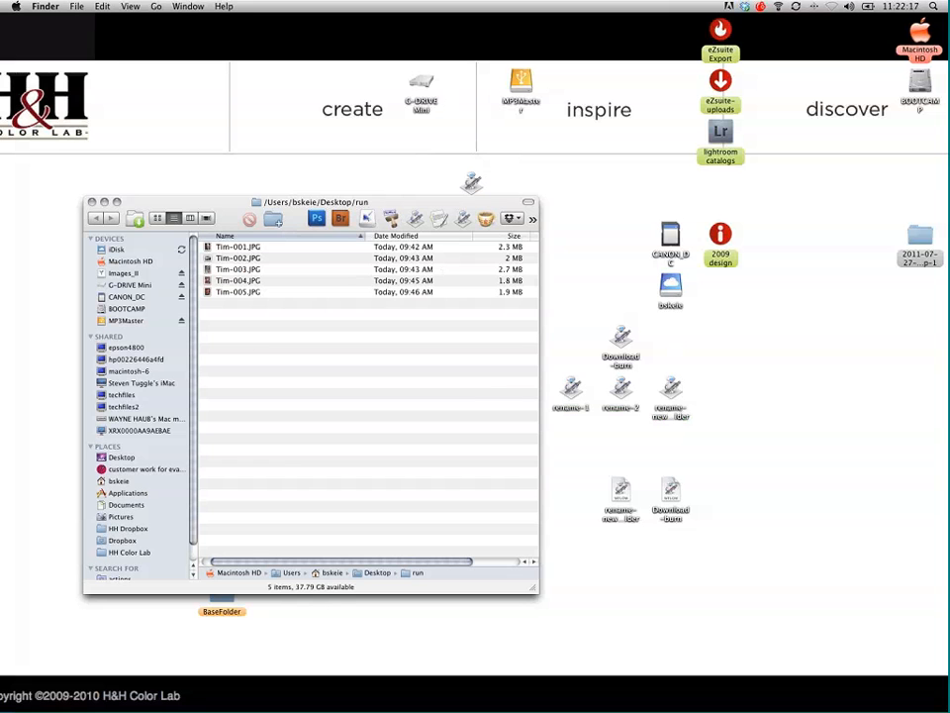
left_click(91, 200)
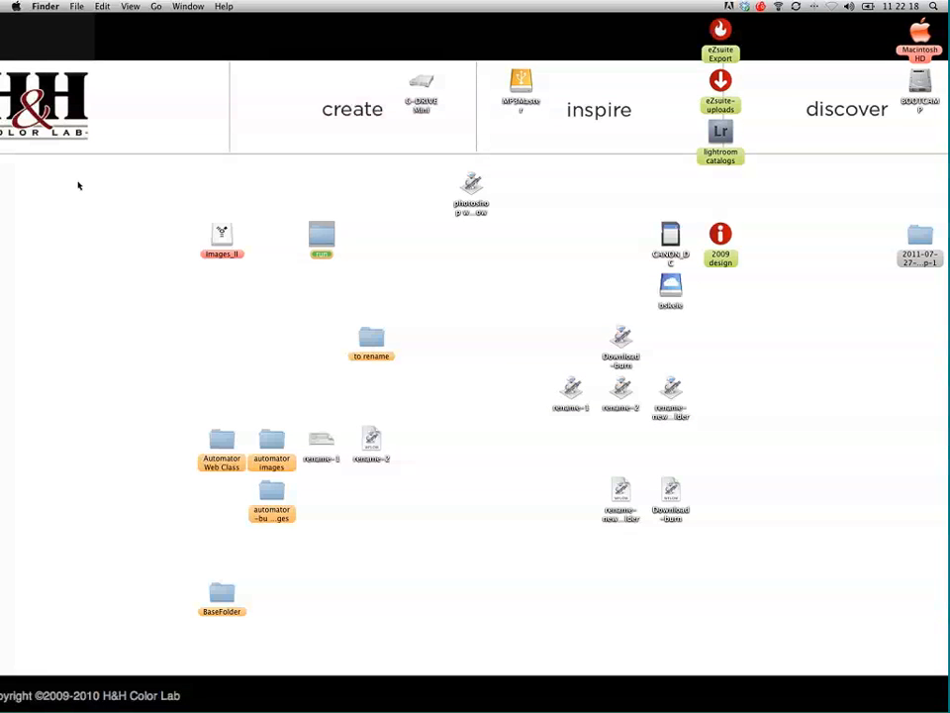
left_click(468, 188)
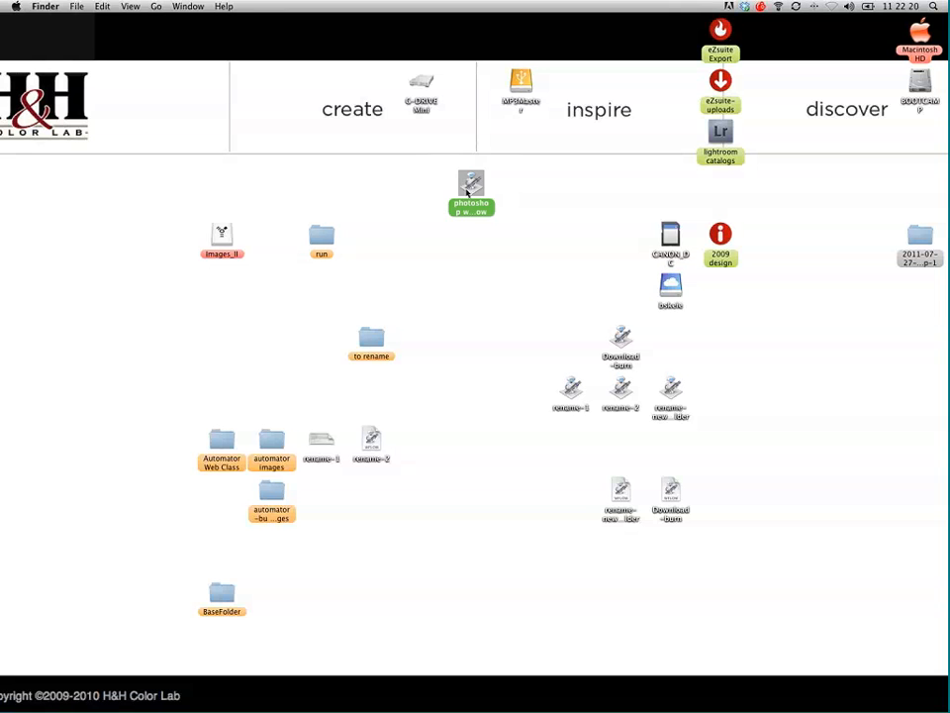
double_click(470, 188)
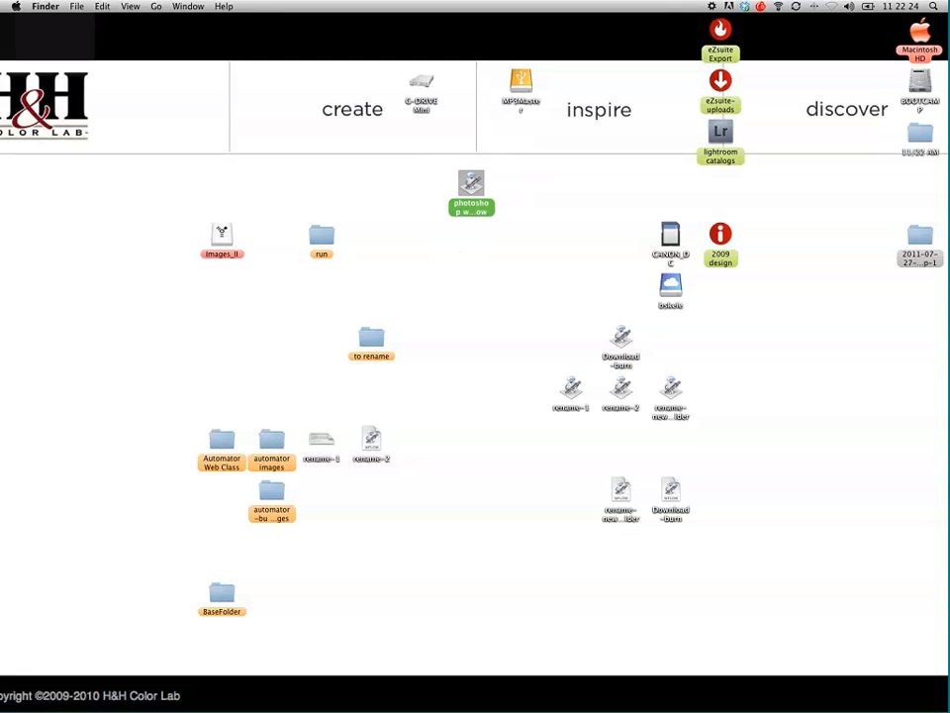
Abort the photoshop workflow run without saving Tim-001.JPG, and move the 11/22 AM folder to the Trash
left_click_drag(924, 135, 833, 187)
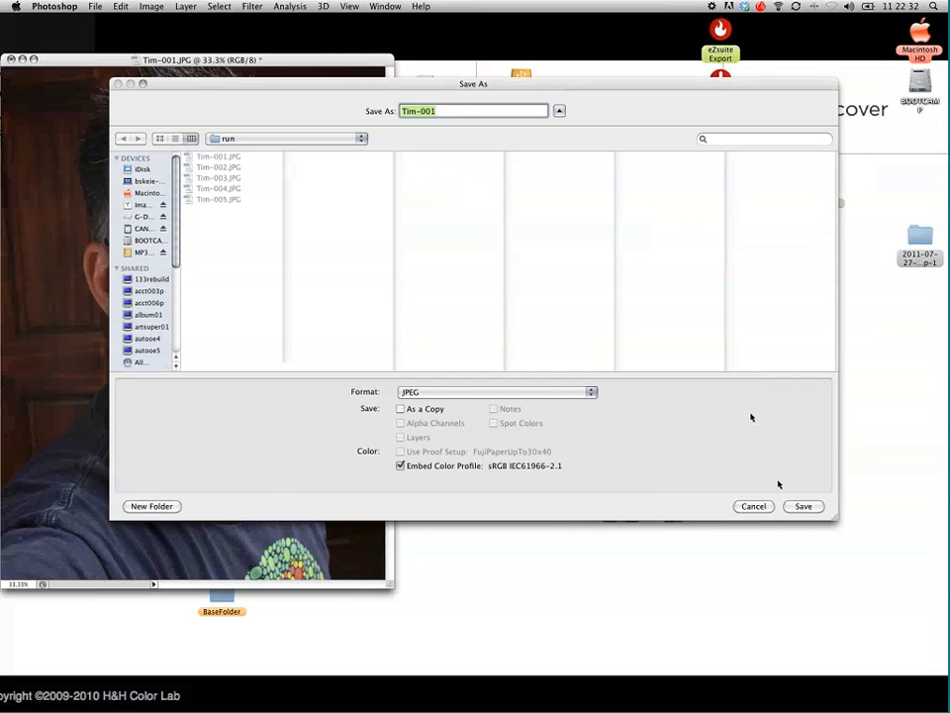
left_click(760, 507)
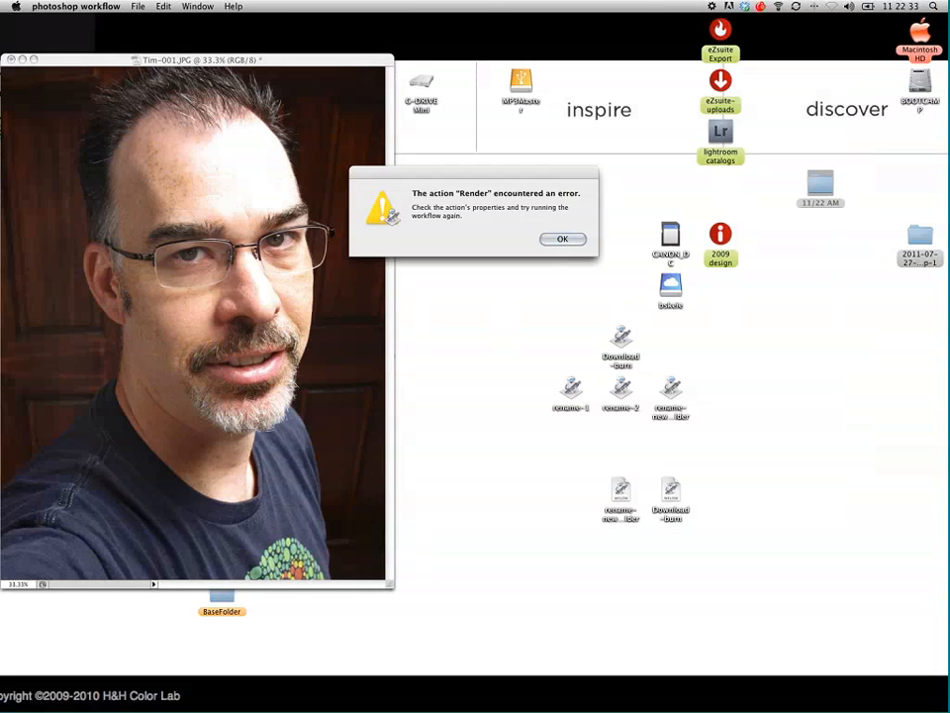
left_click(563, 238)
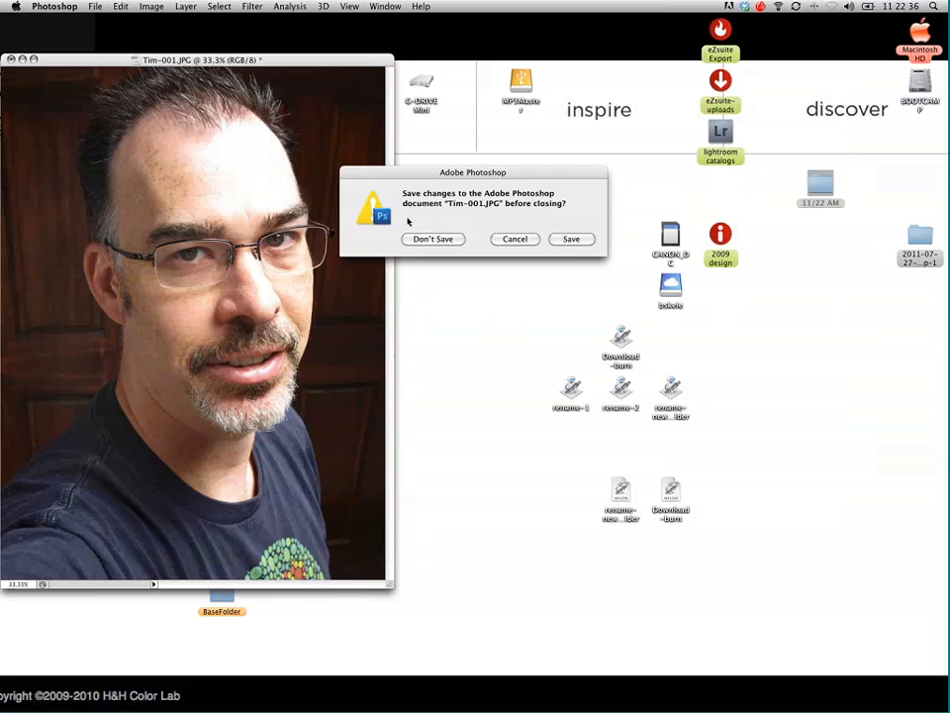
left_click(433, 239)
left_click_drag(825, 193, 943, 619)
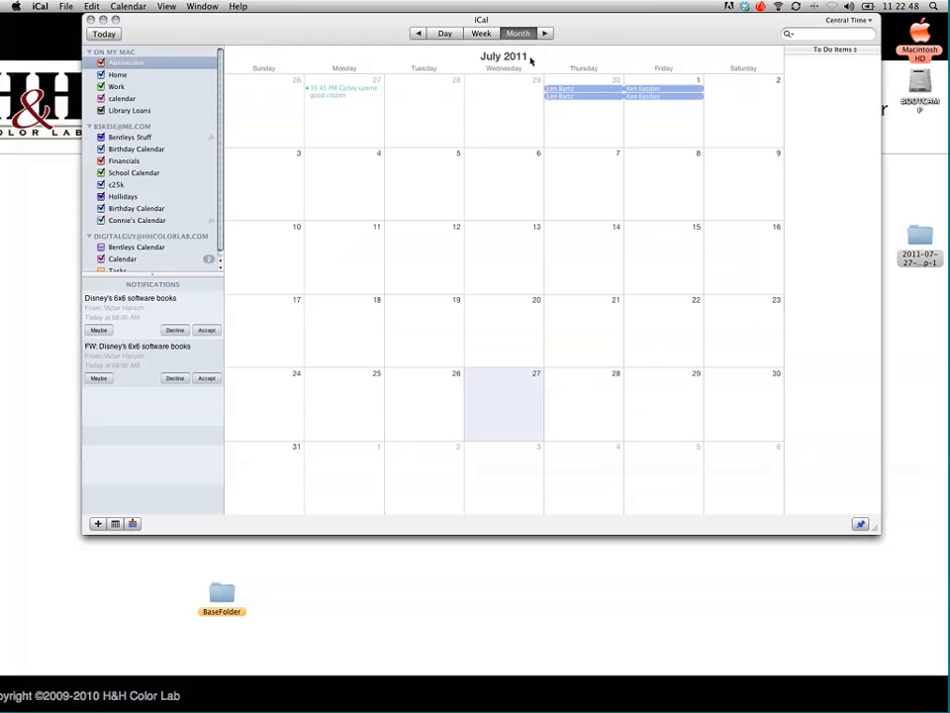
Show the current day in iCal, select the Automator calendar, and collapse the two account calendar groups
left_click(445, 33)
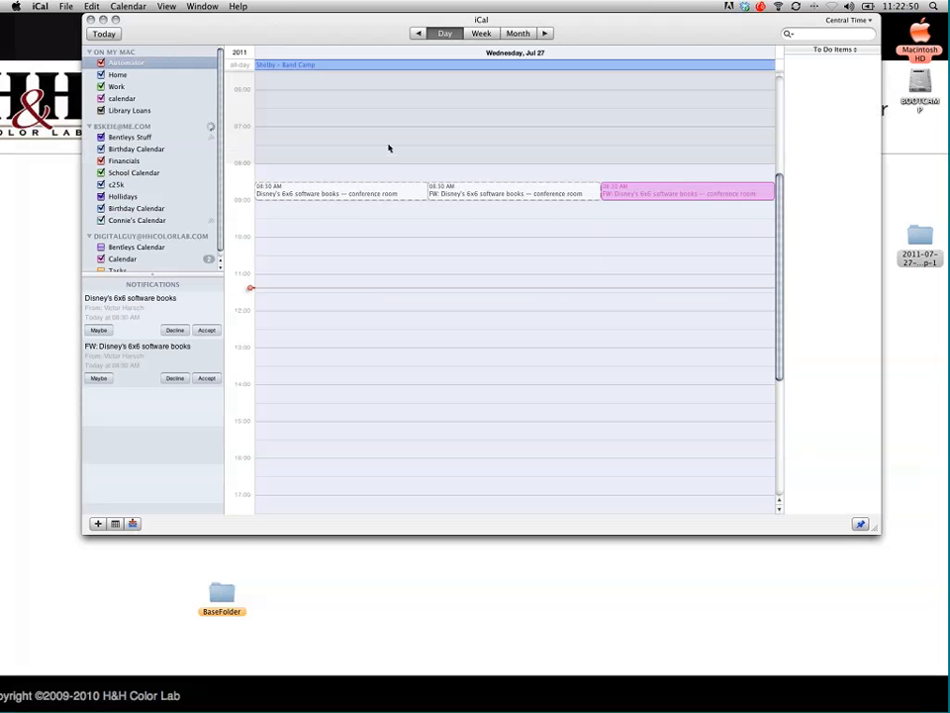
left_click(129, 63)
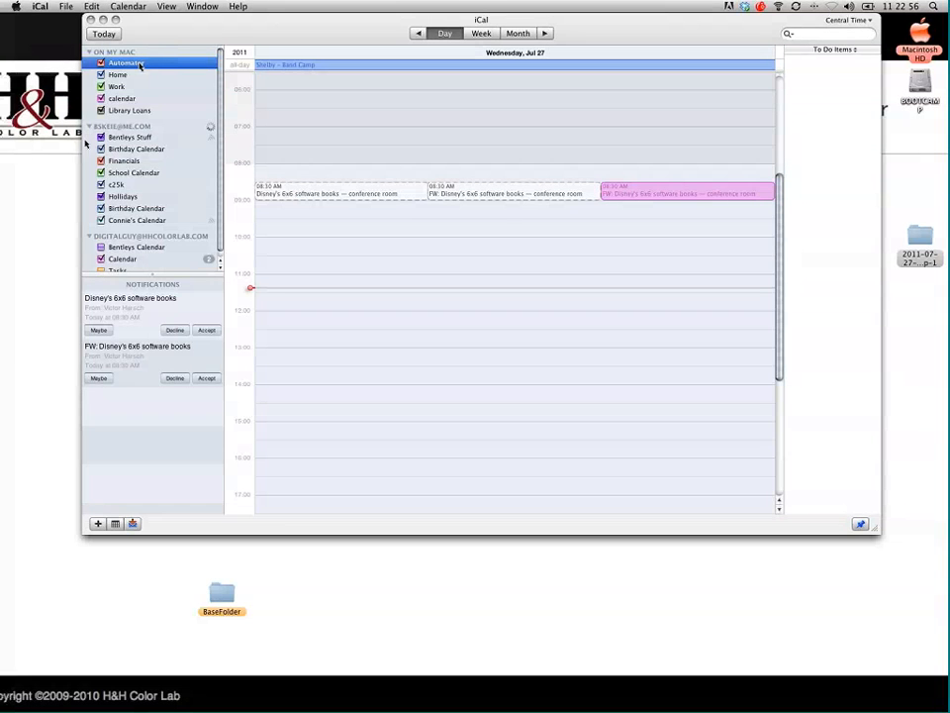
left_click(89, 126)
left_click(90, 141)
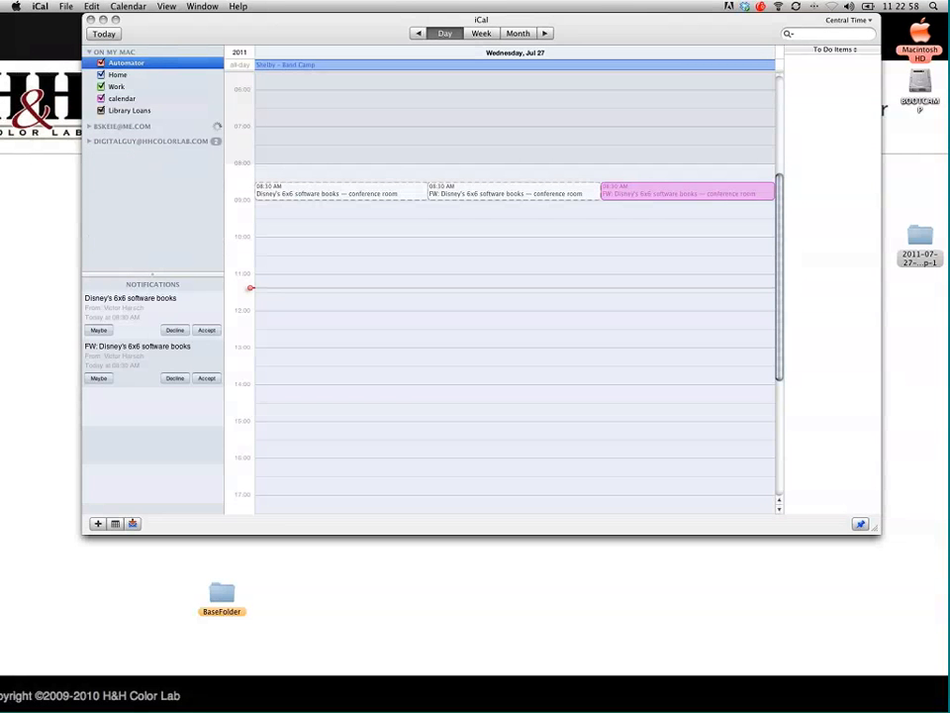
Hide the Home, Work, calendar and Library Loans calendars, leaving only Automator enabled among the local ones
left_click(101, 75)
left_click(101, 87)
left_click(101, 99)
left_click(101, 111)
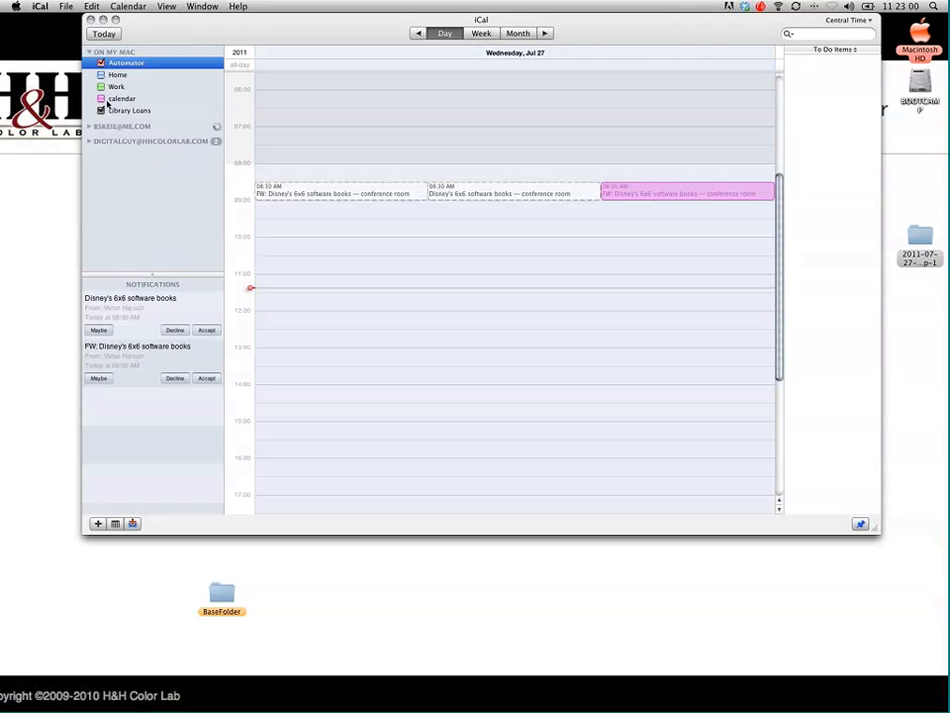
Create an event in the Automator calendar on 07/27/2011 from 11:25 AM to 12:25 PM
right_click(295, 303)
key("Escape")
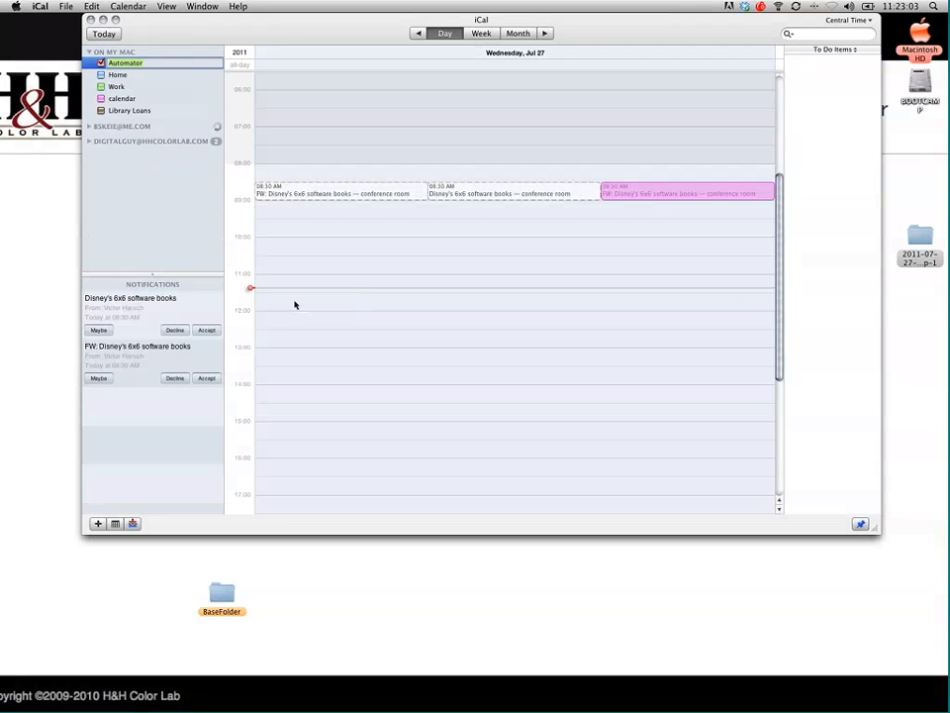
double_click(294, 305)
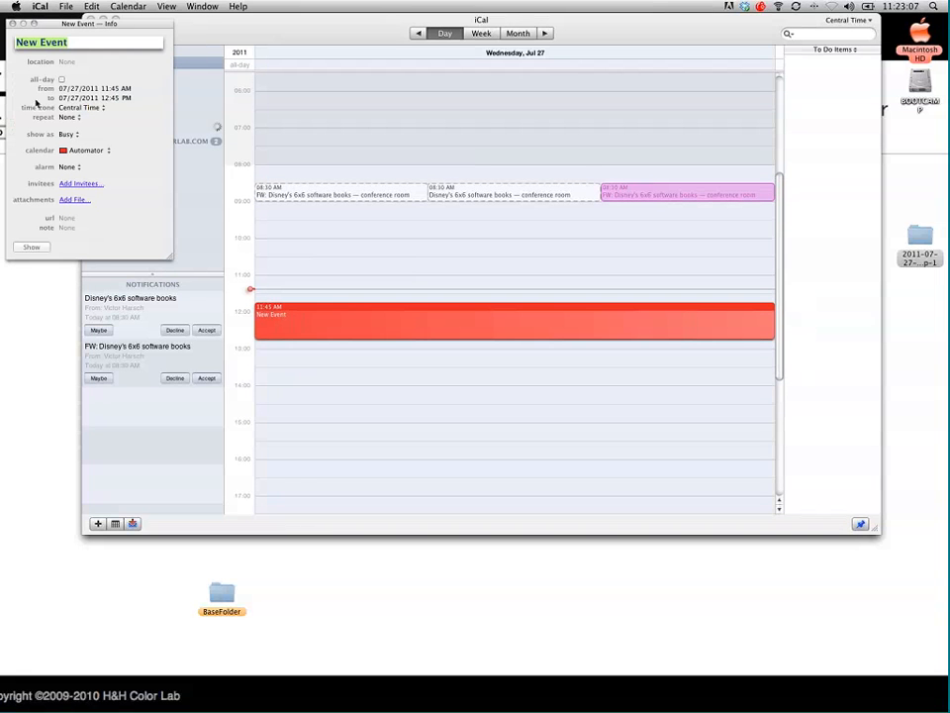
left_click(115, 89)
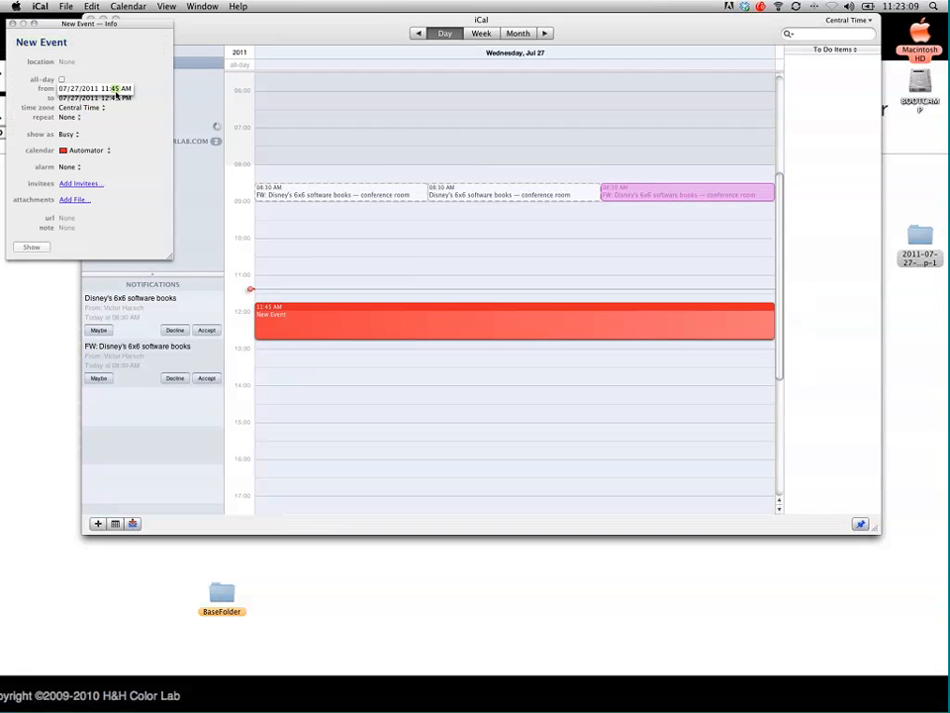
type("25")
left_click(114, 98)
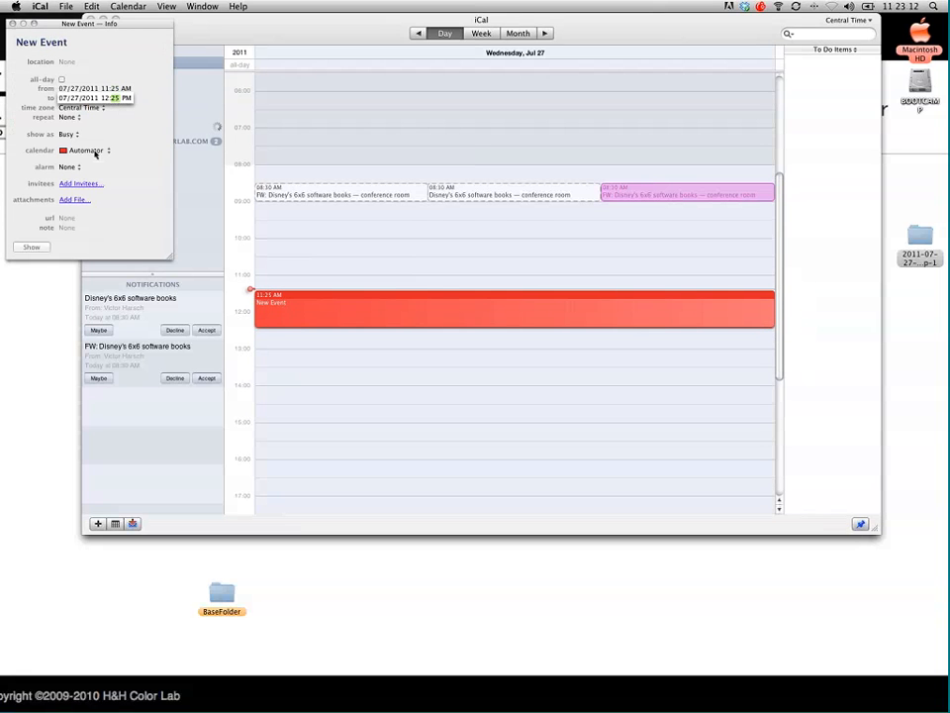
Give the new event an Open File alarm that opens the photoshop workflow application from the Desktop
left_click(69, 166)
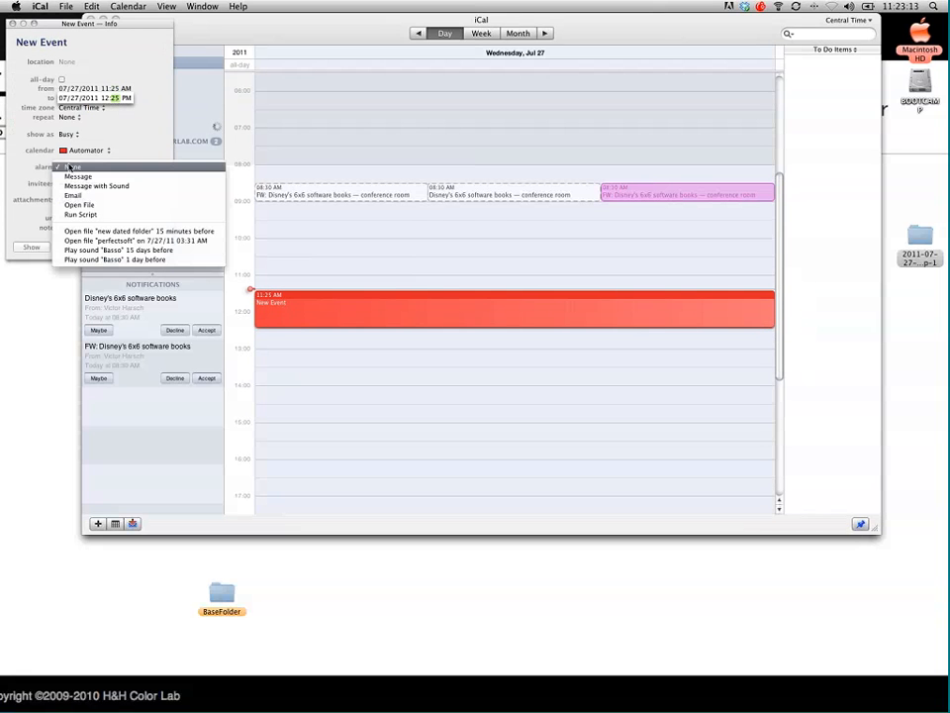
left_click(94, 207)
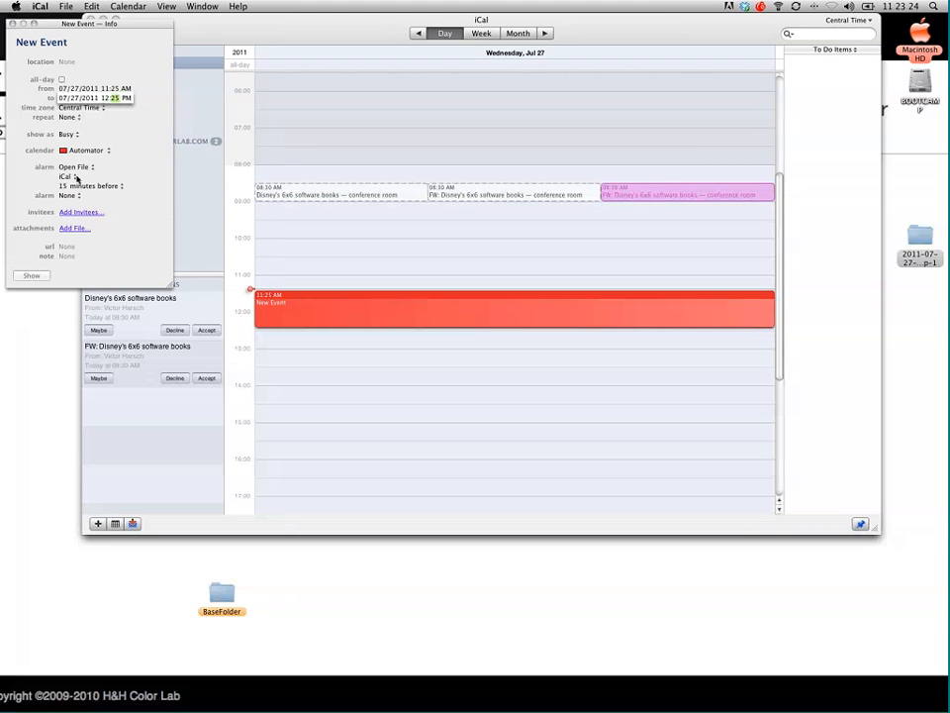
left_click(68, 177)
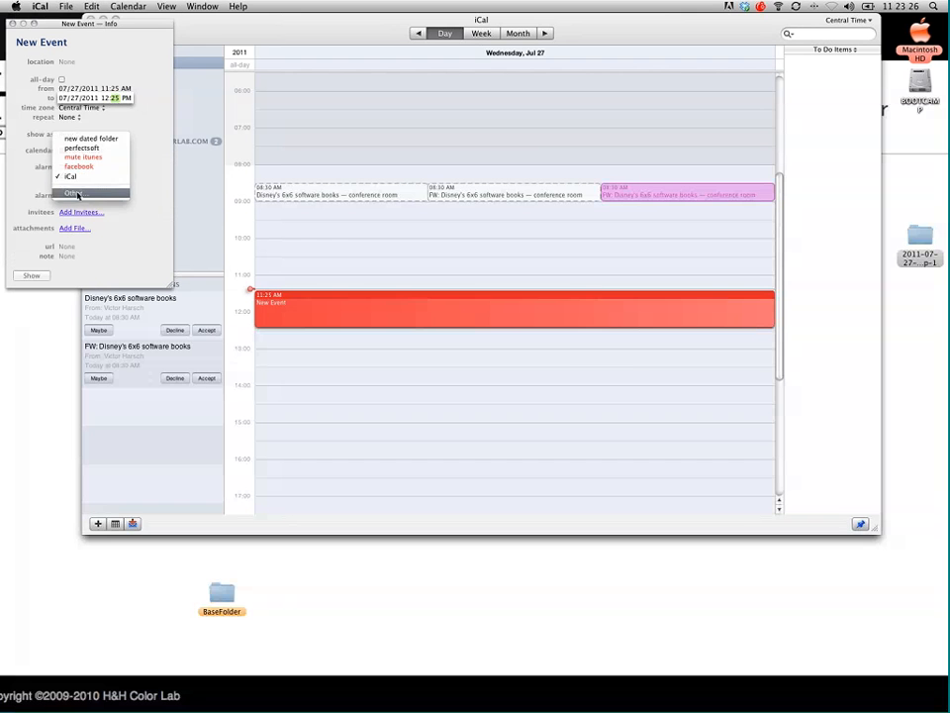
left_click(77, 194)
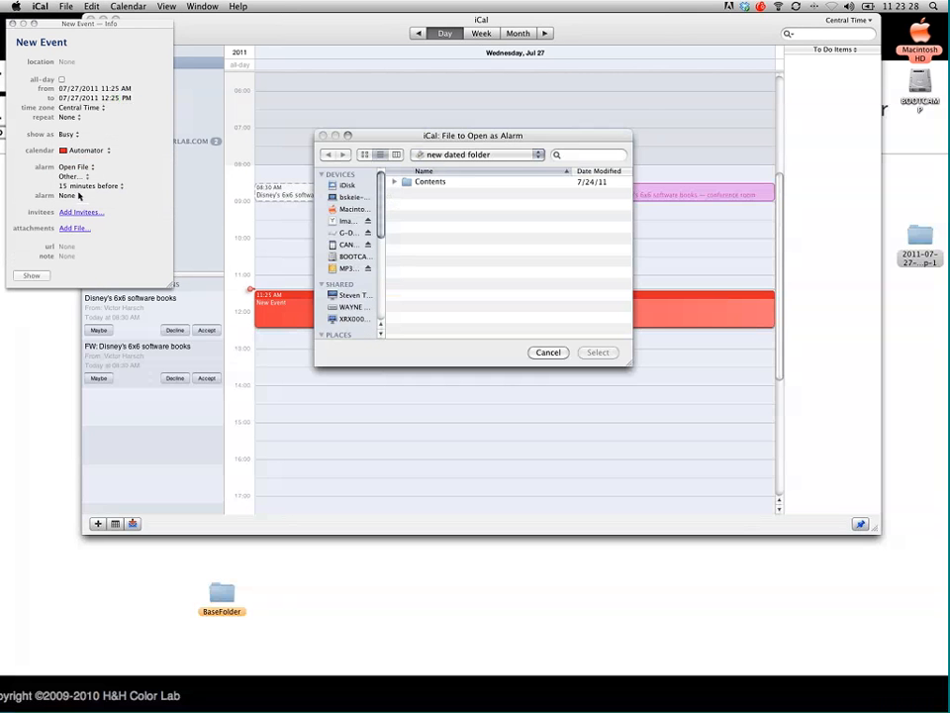
scroll(351, 260, "down", 5)
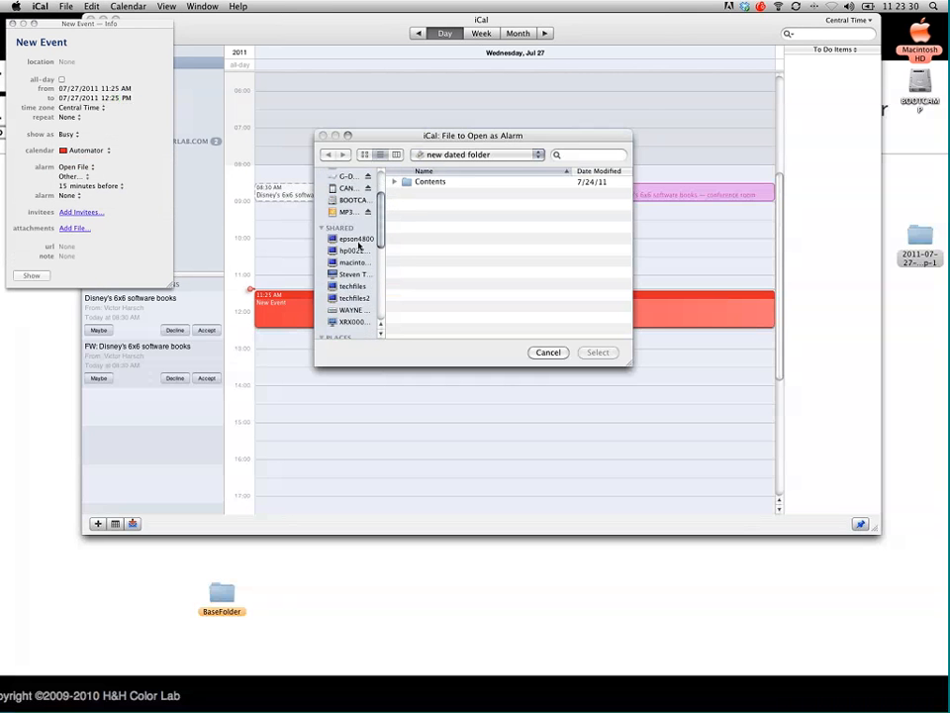
scroll(358, 243, "down", 2)
left_click(357, 283)
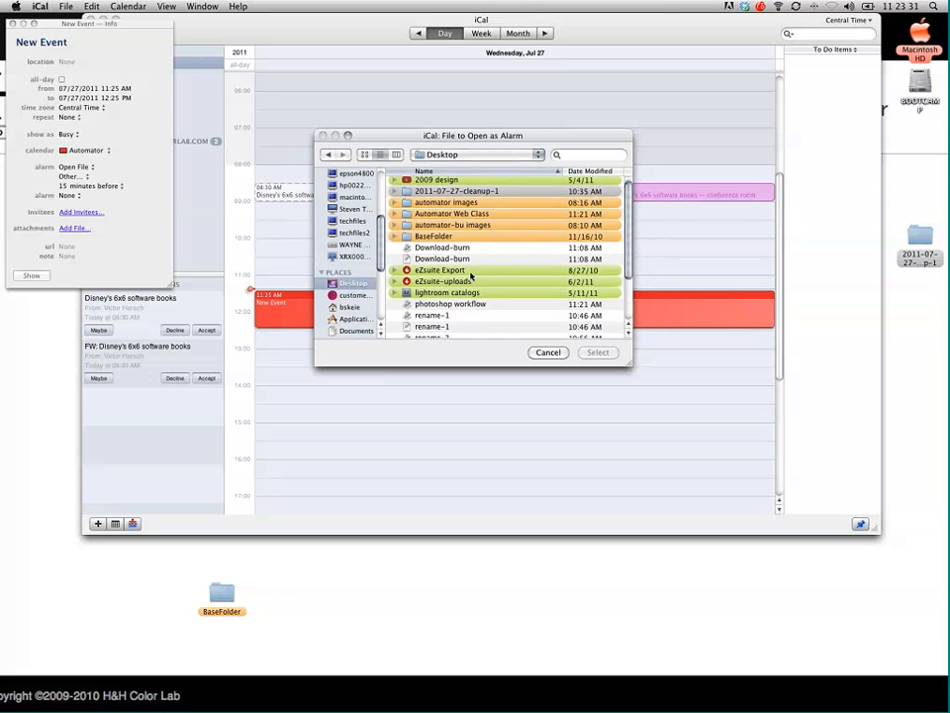
scroll(477, 277, "down", 2)
scroll(476, 276, "down", 4)
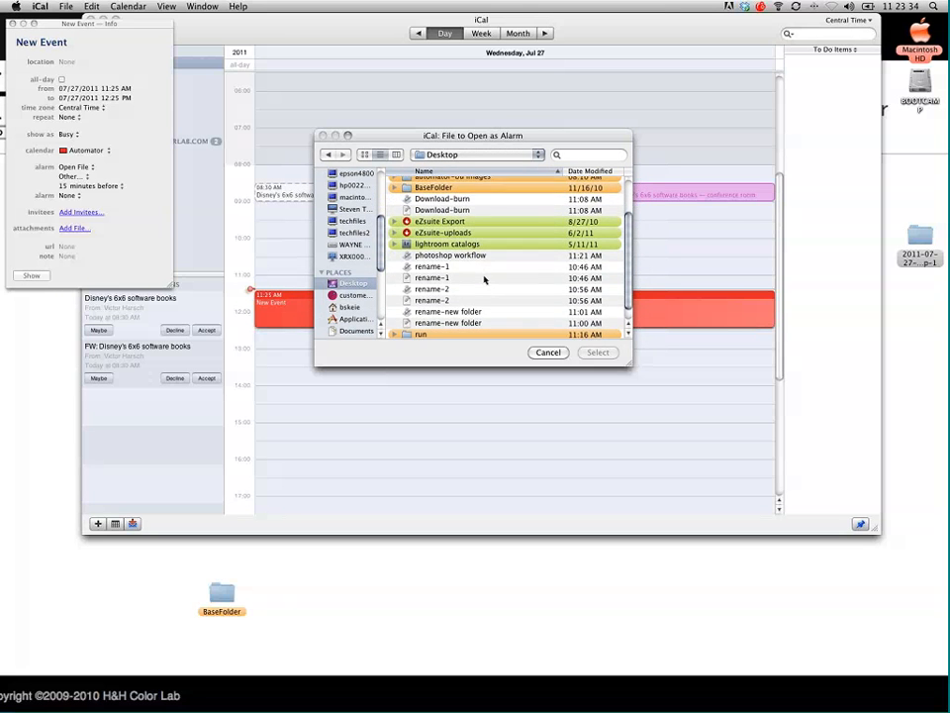
left_click(450, 242)
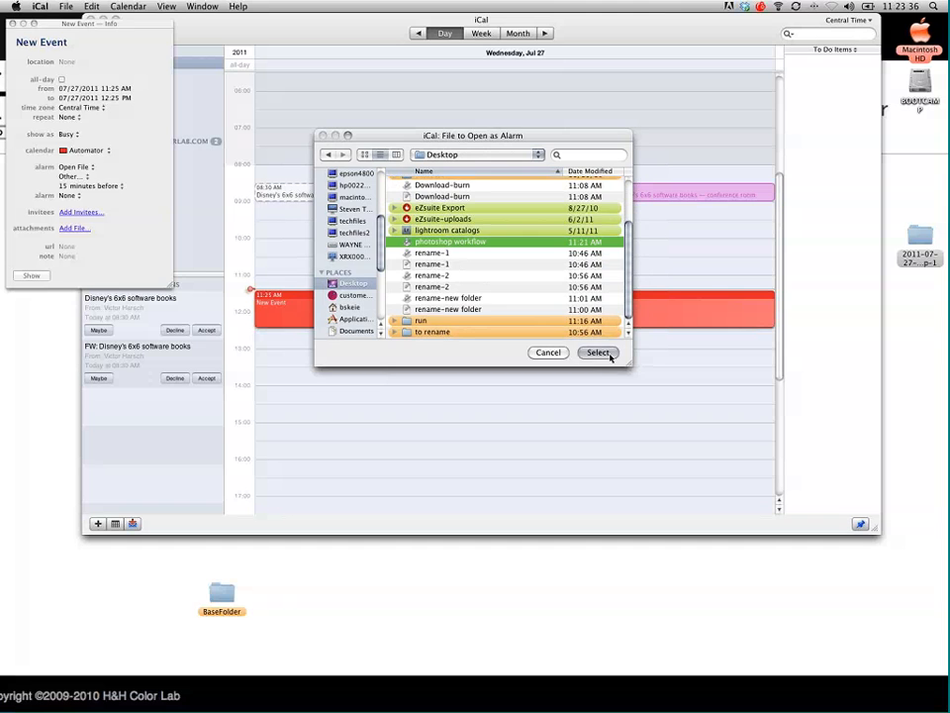
left_click(598, 352)
Set the alarm to go off on date 07/27/2011 at 11:25 AM, and close the event's info window
left_click(99, 185)
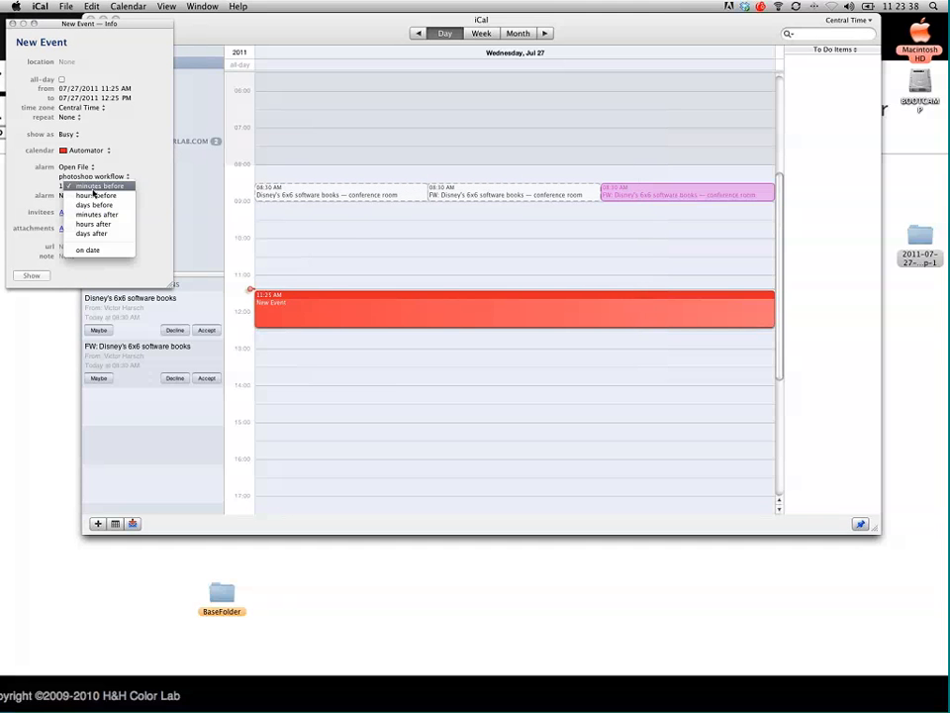
left_click(104, 252)
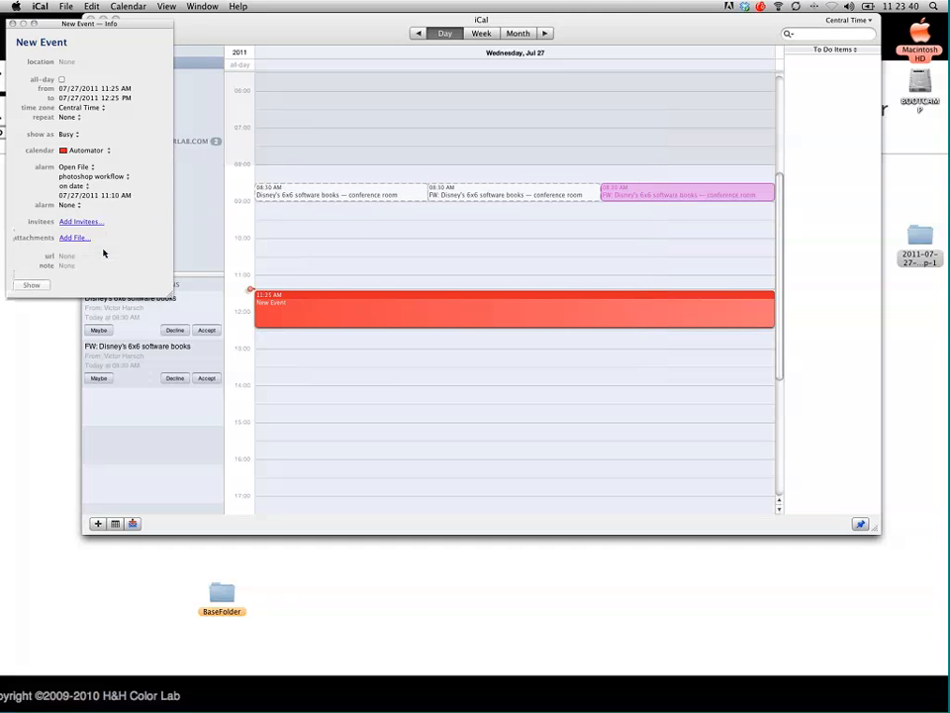
left_click(116, 197)
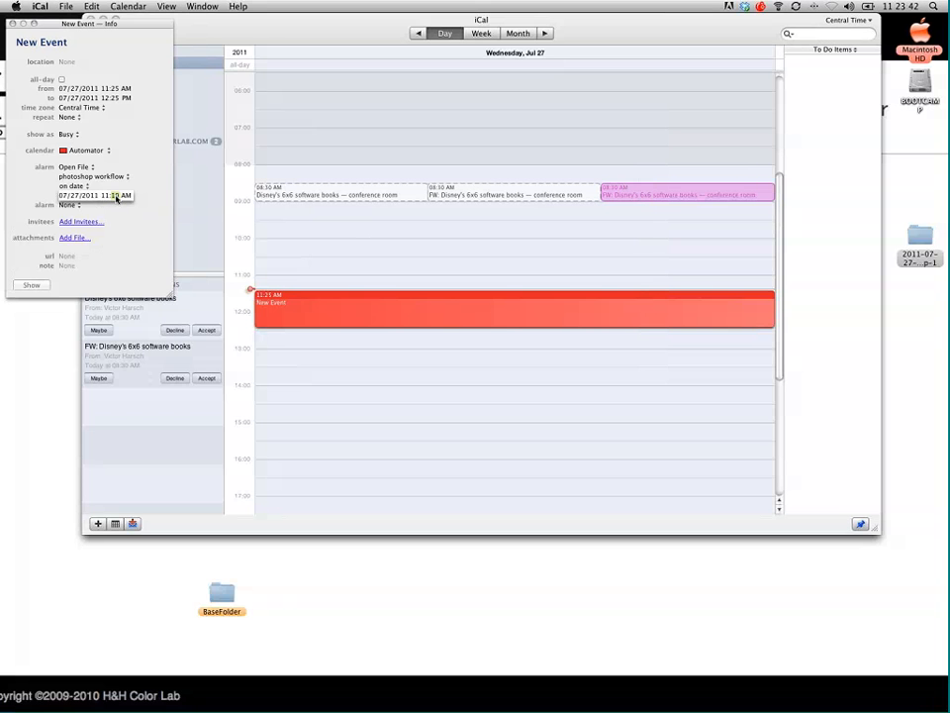
left_click(107, 196)
left_click(118, 198)
left_click(136, 229)
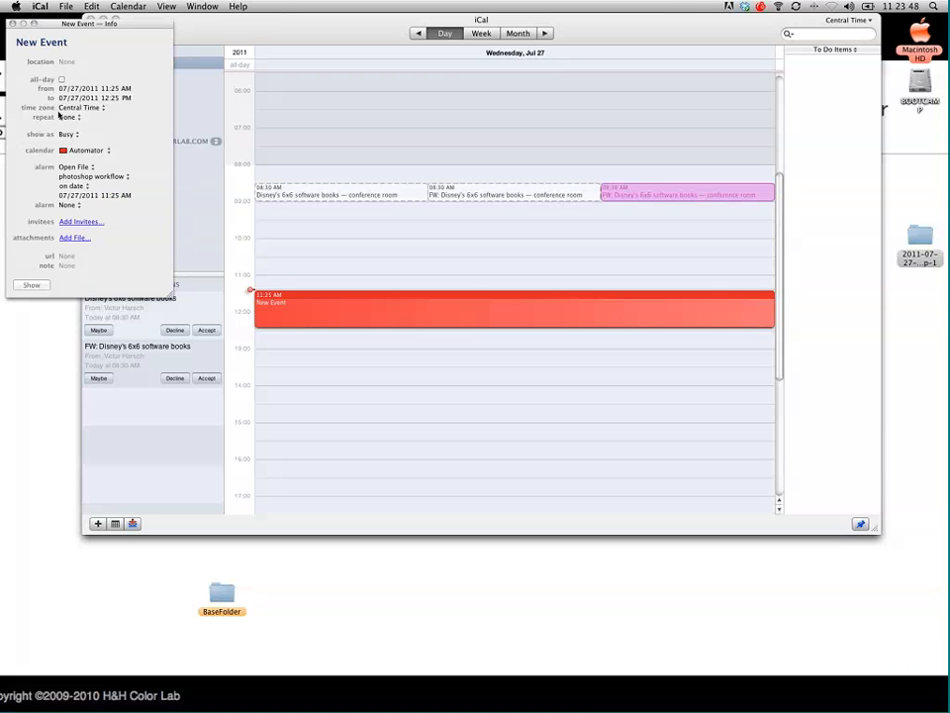
left_click(12, 23)
scroll(316, 293, "down", 1)
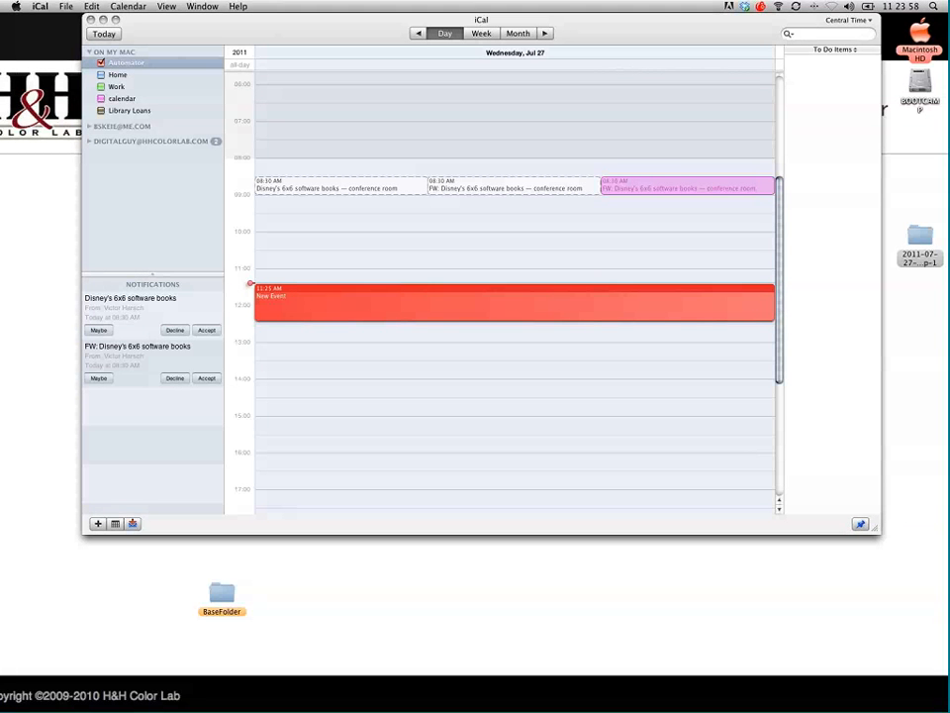
Move the iCal window down to uncover the desktop, and abort the alarm-started workflow run without saving Tim-001.JPG
left_click_drag(330, 29, 329, 443)
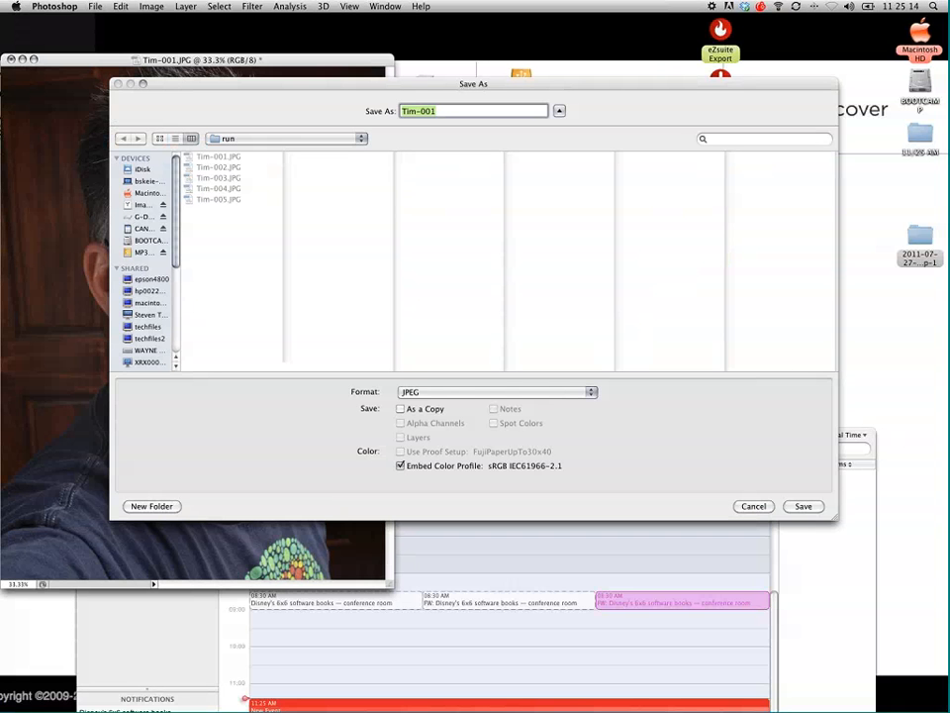
left_click(749, 507)
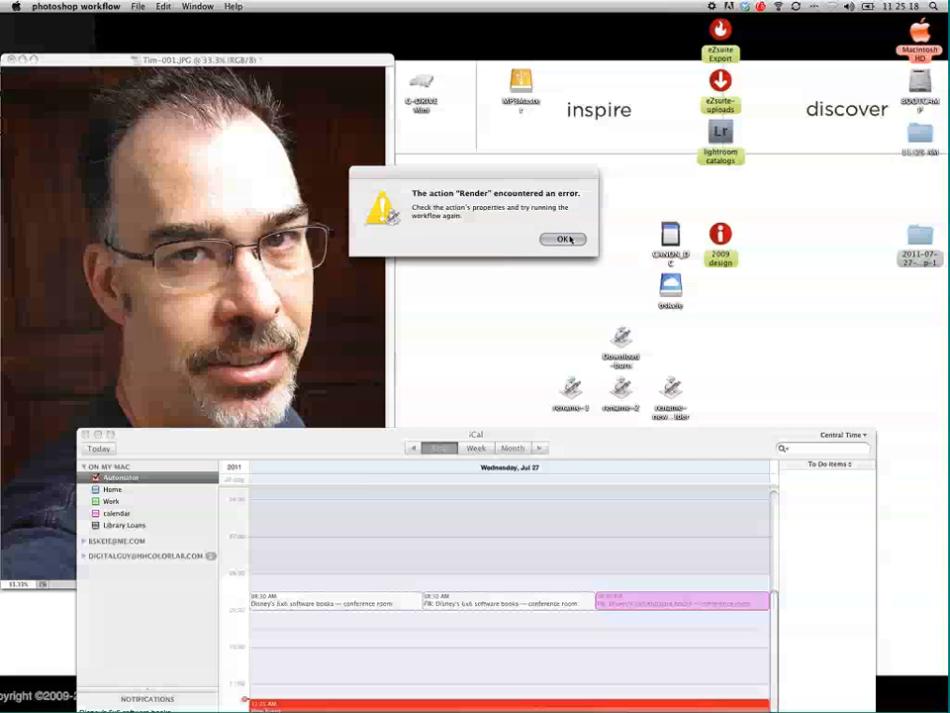
left_click(560, 240)
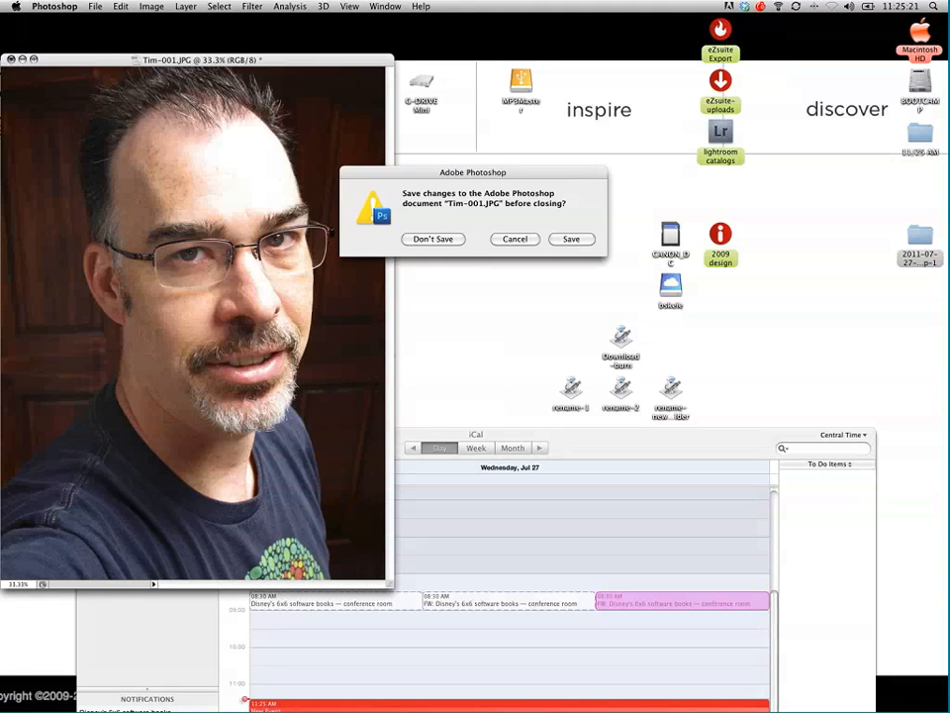
left_click(432, 240)
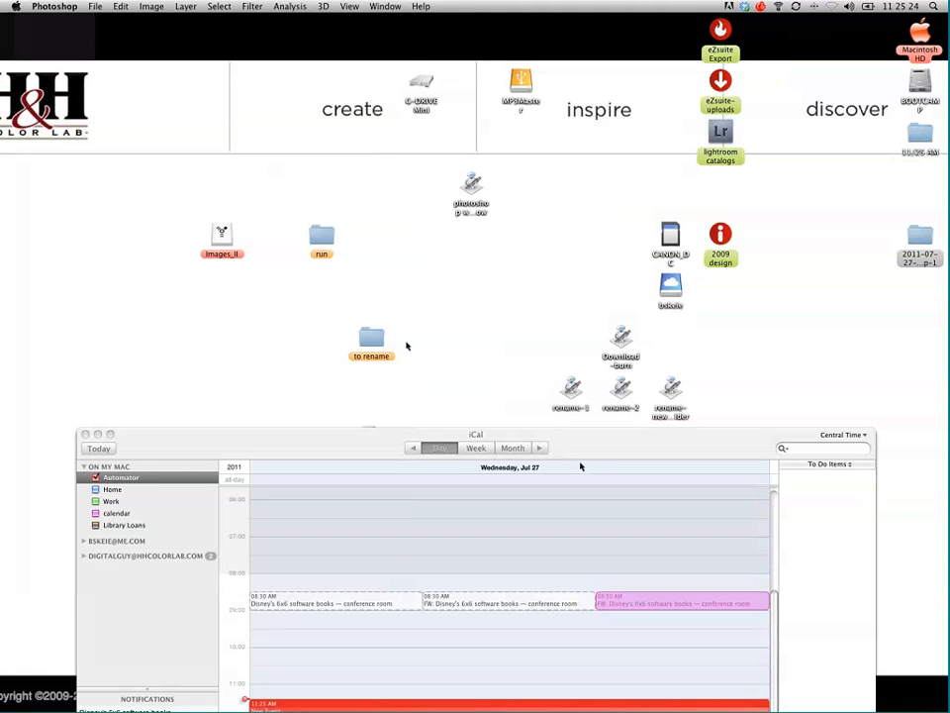
Move the iCal window back up into full view, and check the 11/25 AM folder on the desktop
left_click_drag(582, 446, 562, 187)
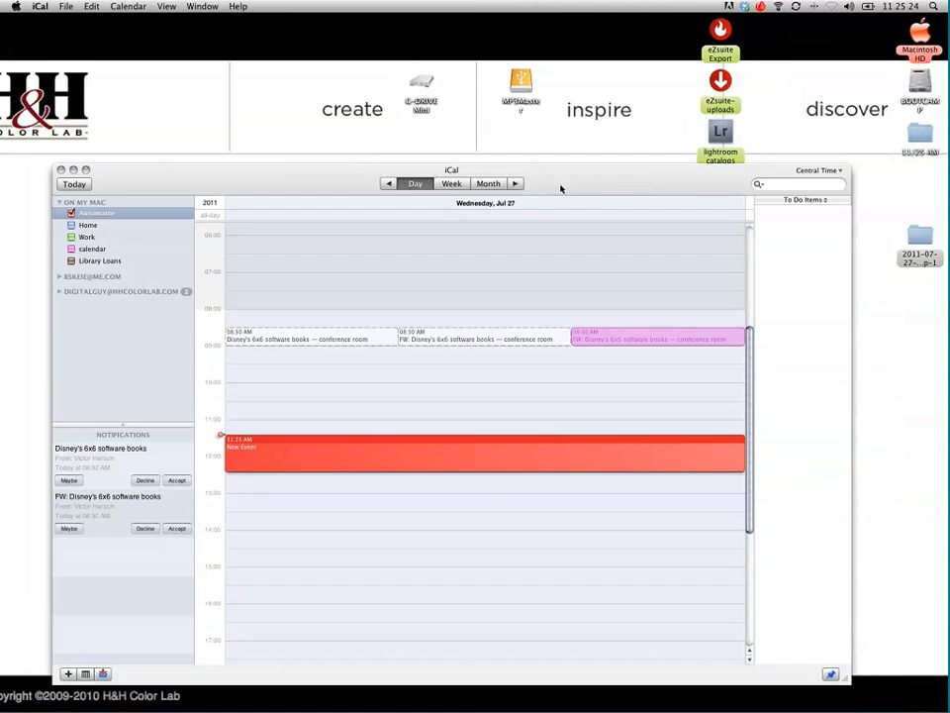
left_click(920, 133)
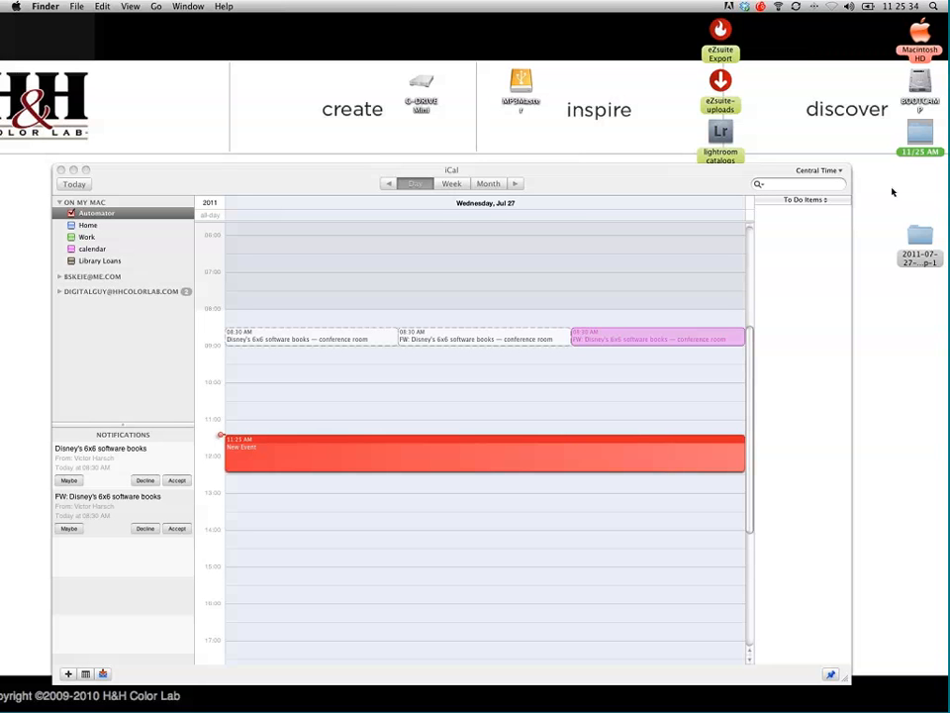
left_click(169, 195)
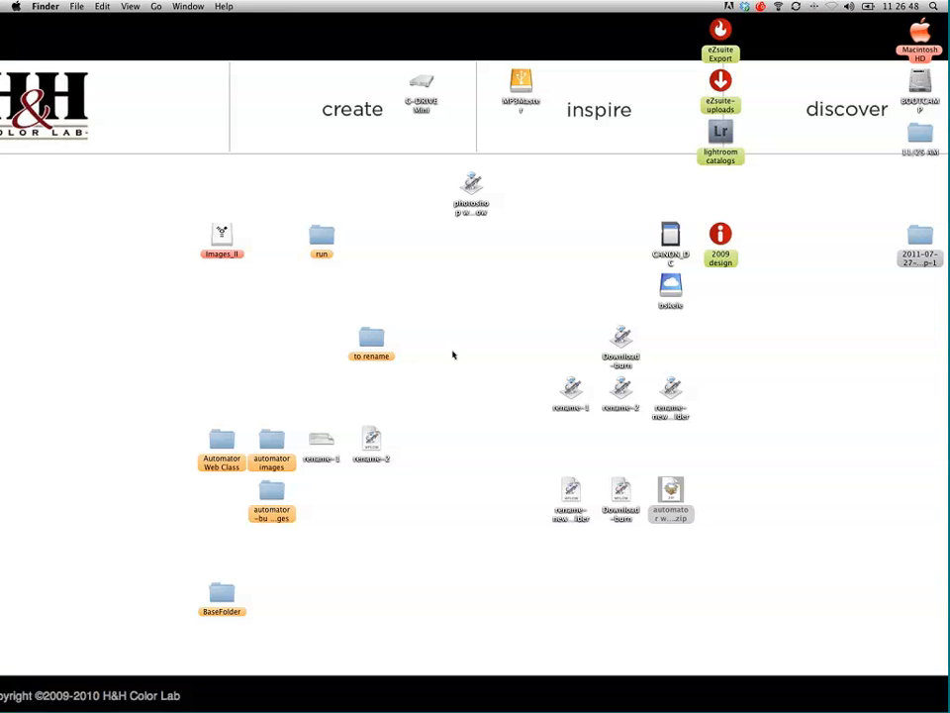
Open the Download-burn workflow in Automator and check the location choices of its first New Folder action, keeping Pictures
double_click(619, 488)
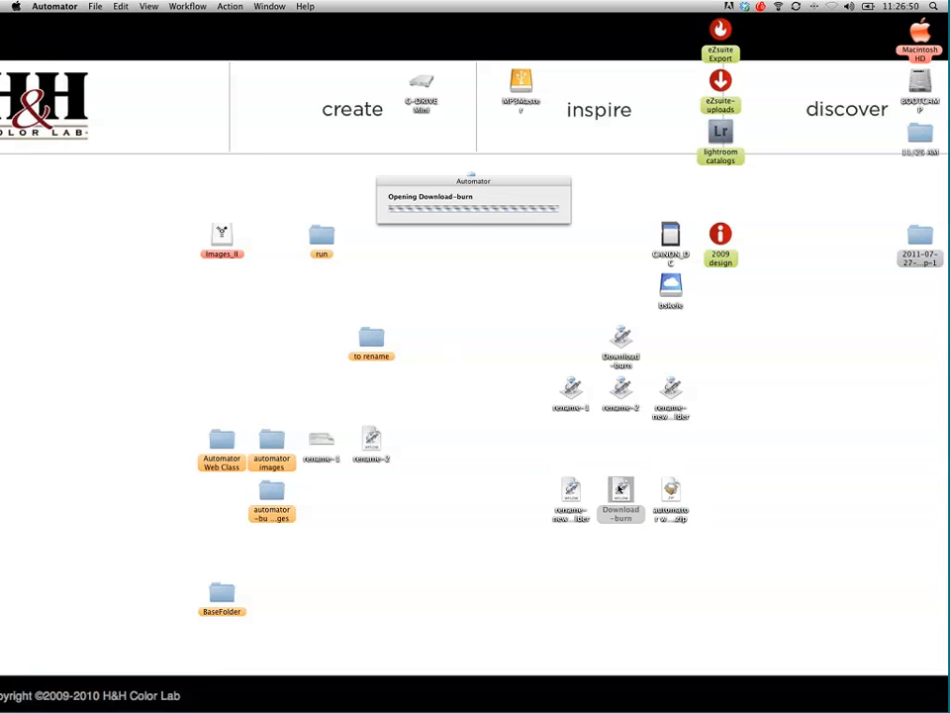
scroll(563, 240, "up", 10)
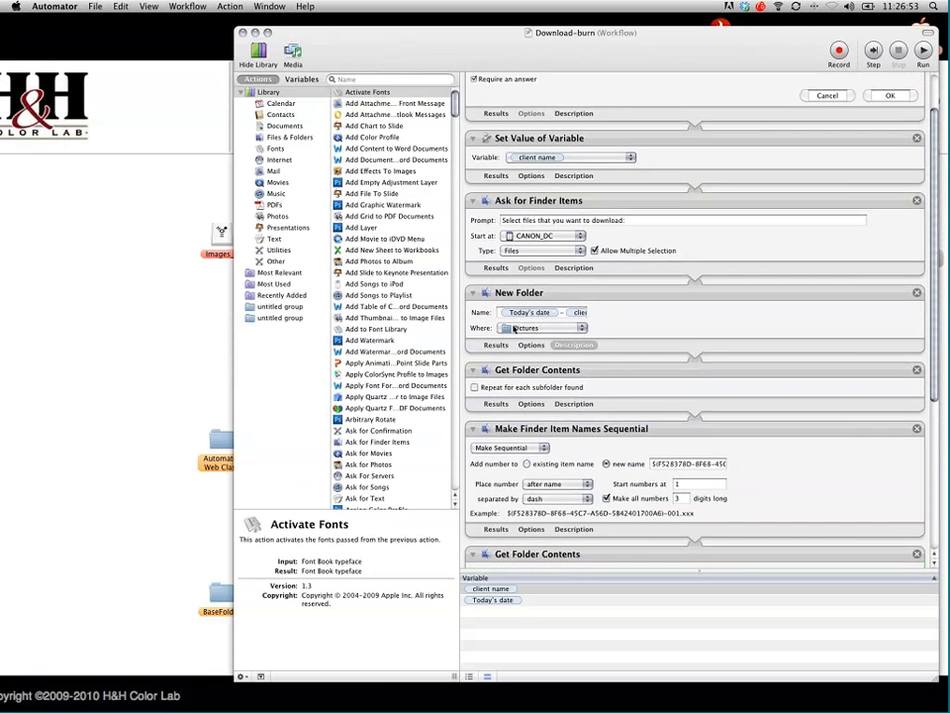
left_click(535, 329)
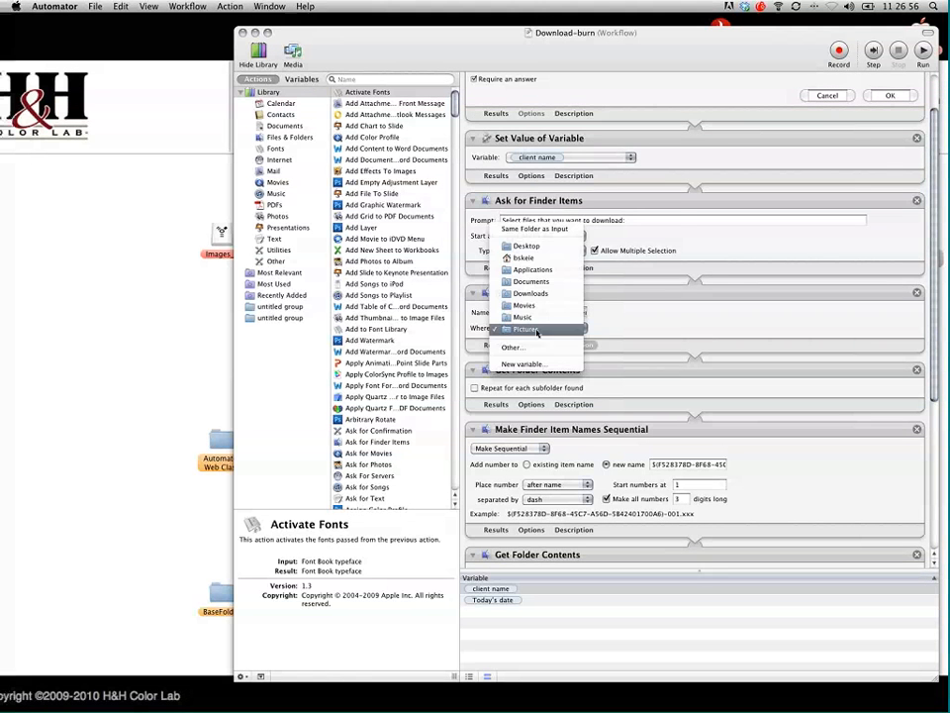
left_click(537, 332)
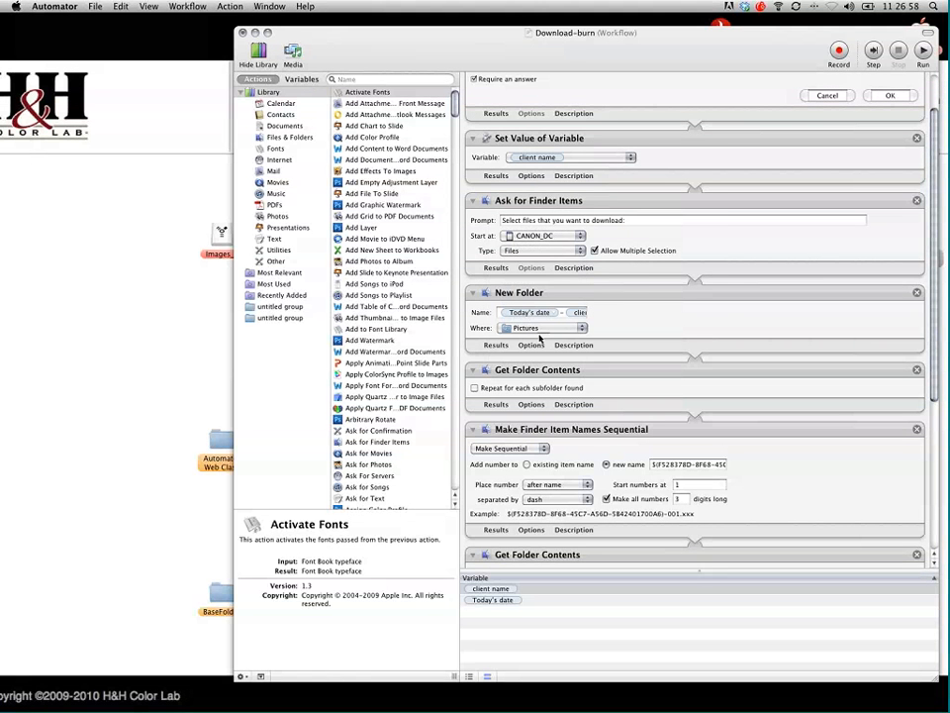
Review the rest of the workflow, checking the location choices of the second New Folder action before Burn a Disc
scroll(923, 240, "down", 5)
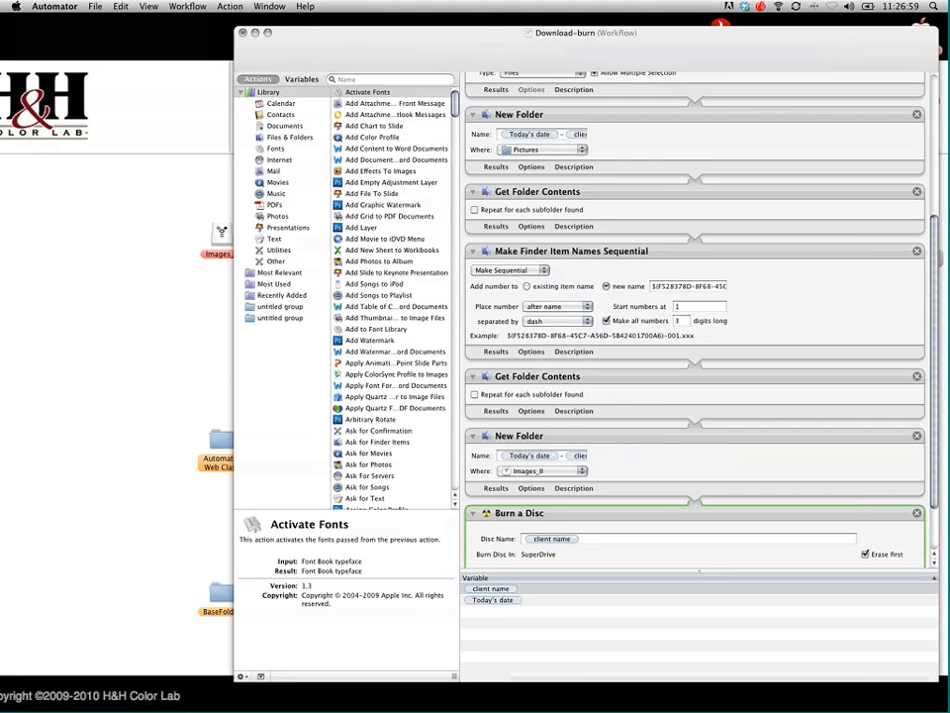
scroll(648, 313, "down", 2)
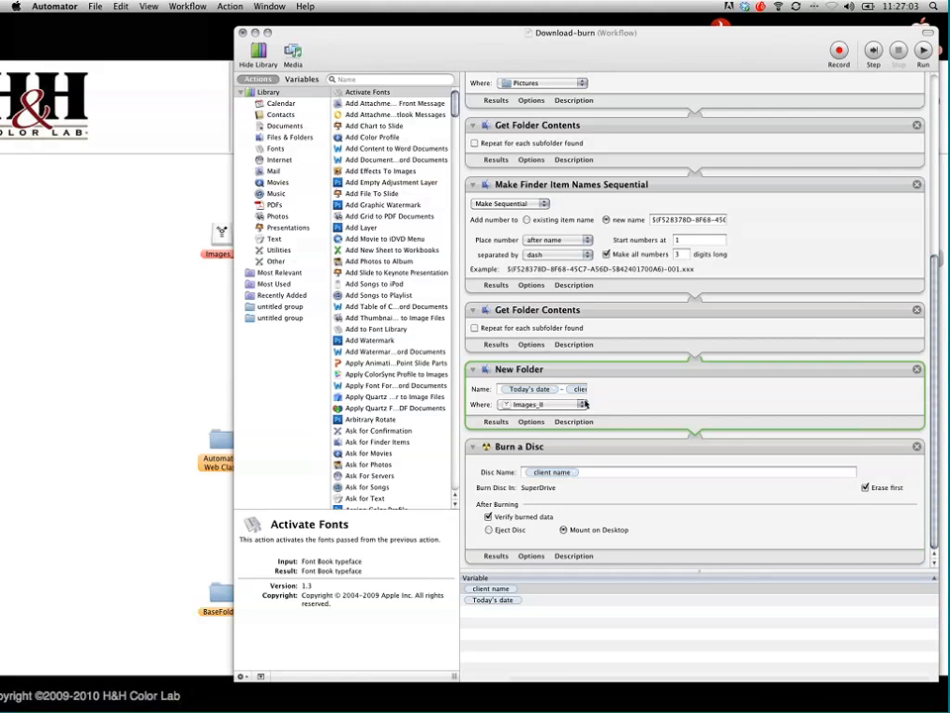
left_click(561, 404)
left_click(628, 414)
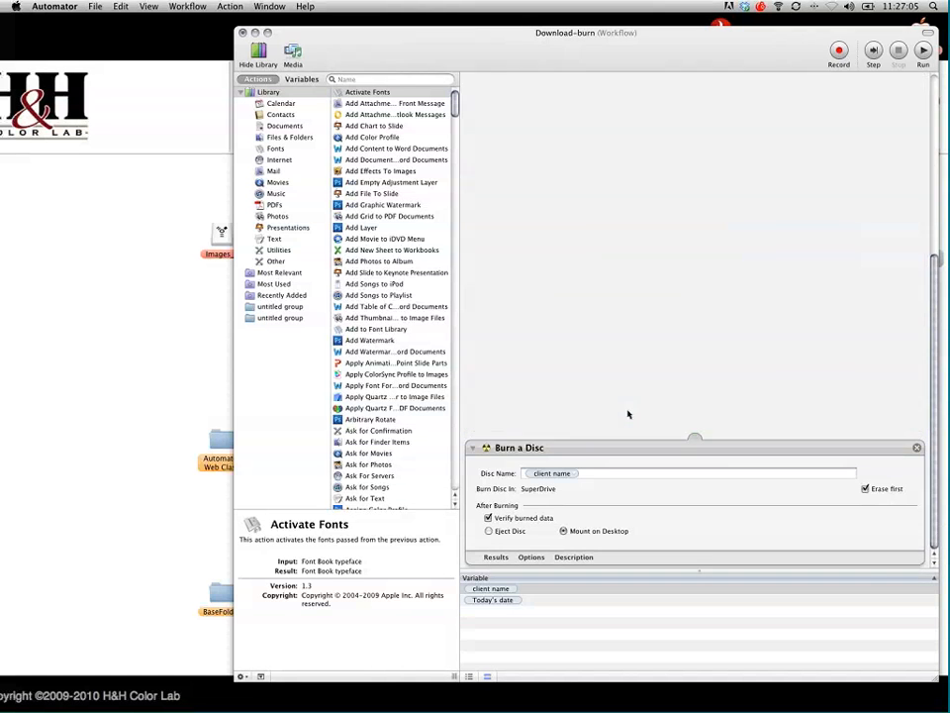
Return to the workflow's first action, Ask for Text, and move the Download-burn window aside to uncover the desktop folders
left_click_drag(935, 388, 934, 174)
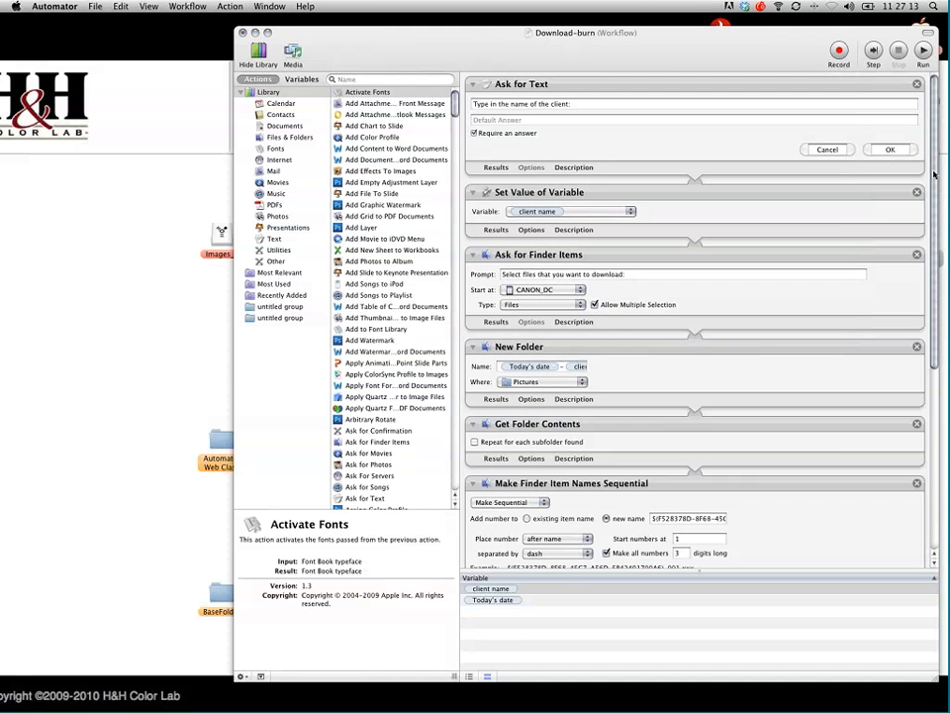
left_click_drag(673, 53, 534, 81)
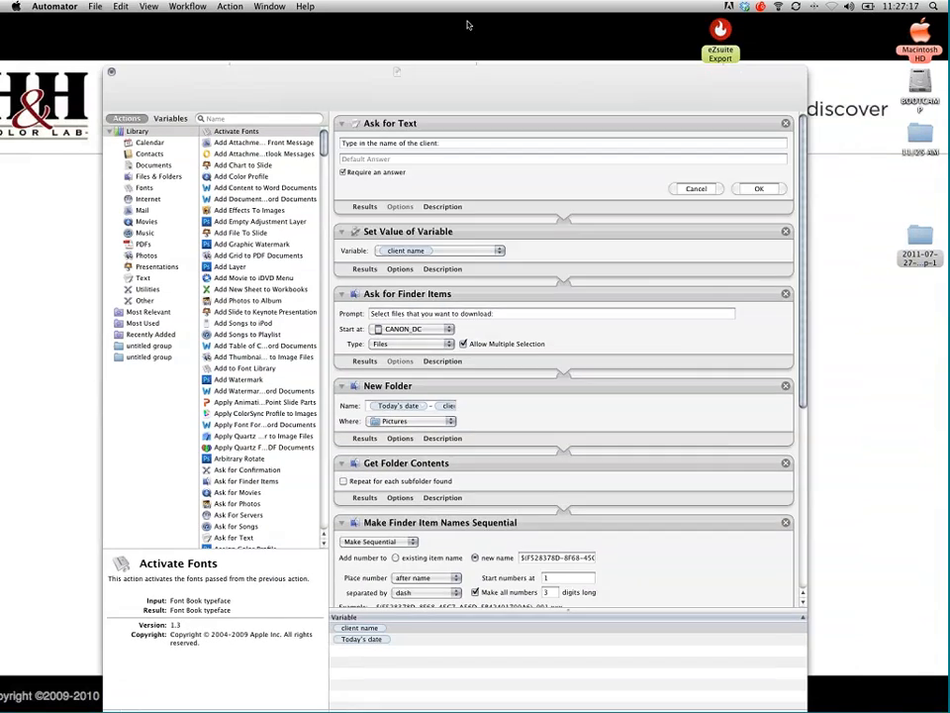